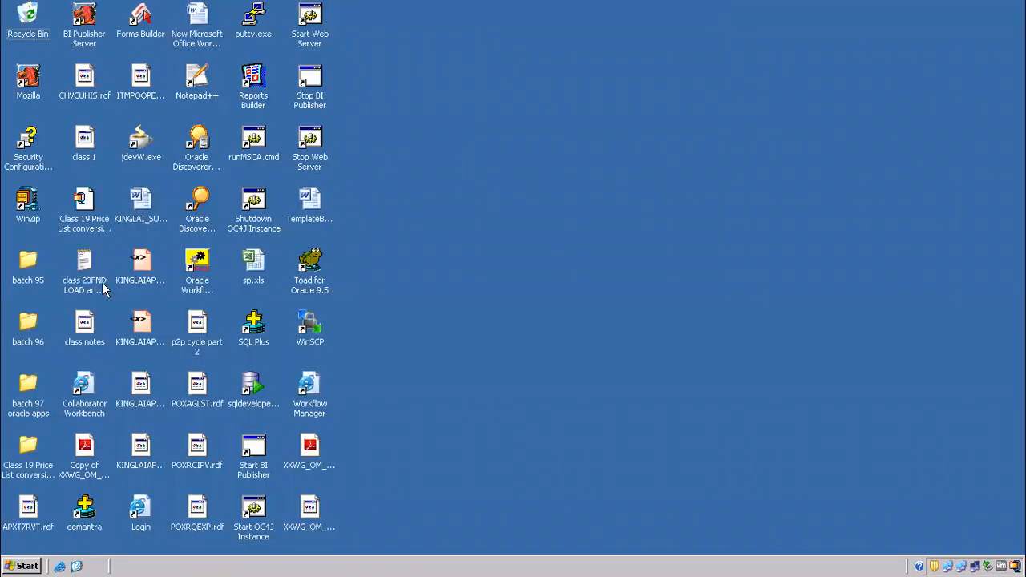
Start Notepad++ and save a new blank document as 'class 11 xml publisher part 3' in the batch 97 oracle apps folder.
{"action": "double_click", "coordinate": [199, 84]}
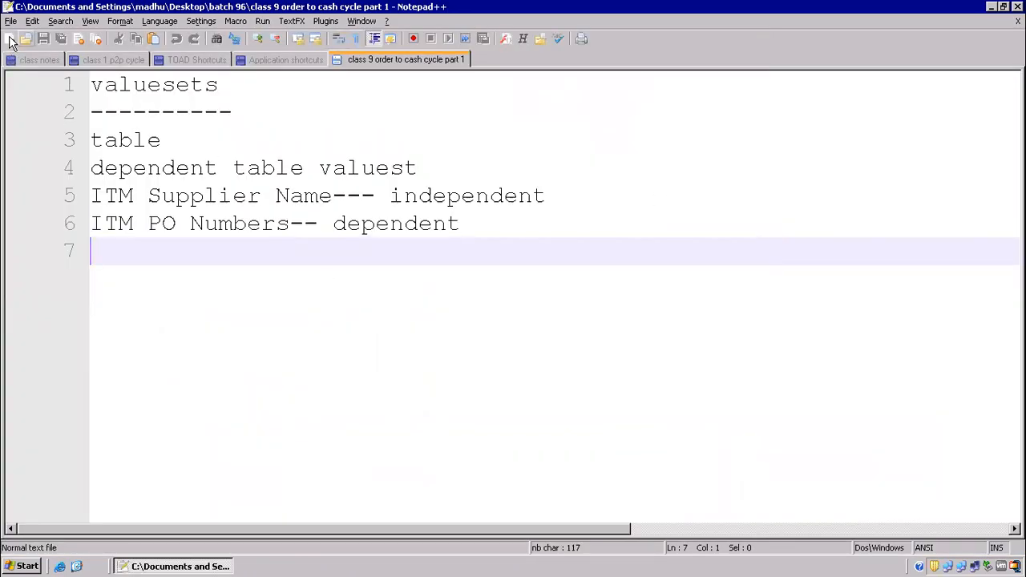
{"action": "left_click", "coordinate": [10, 40]}
{"action": "left_click", "coordinate": [11, 21]}
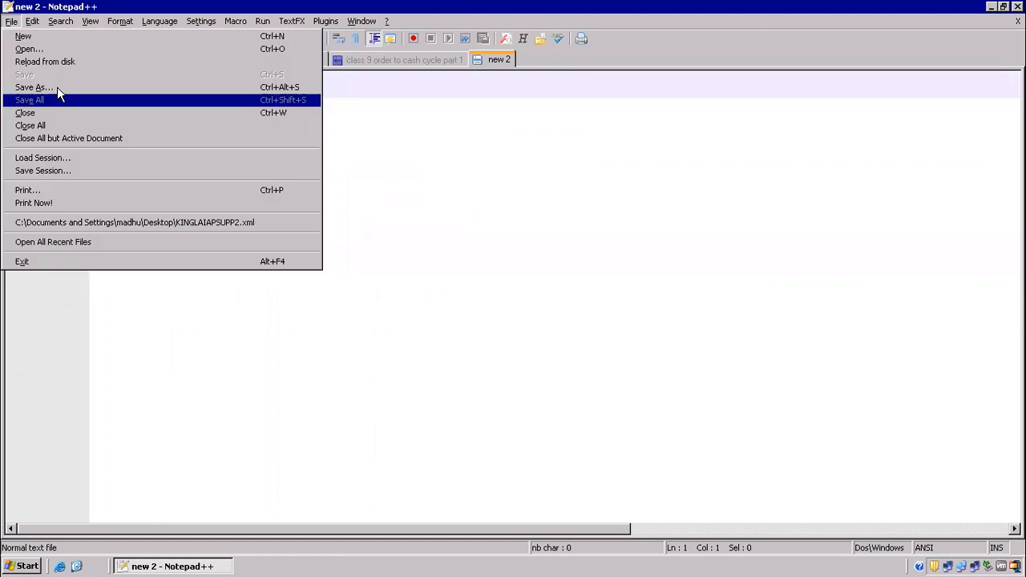
{"action": "left_click", "coordinate": [57, 87]}
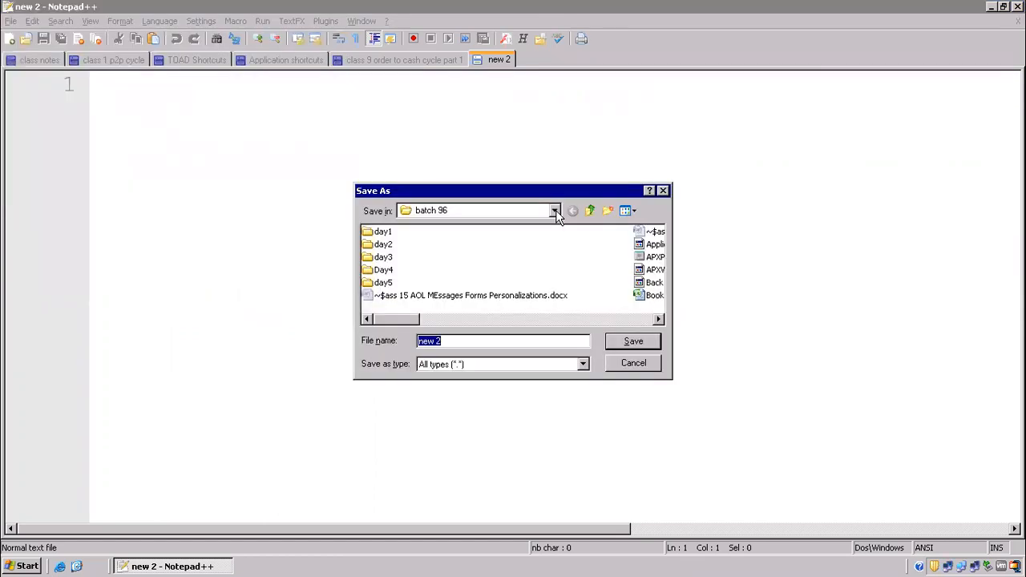
{"action": "left_click", "coordinate": [554, 210]}
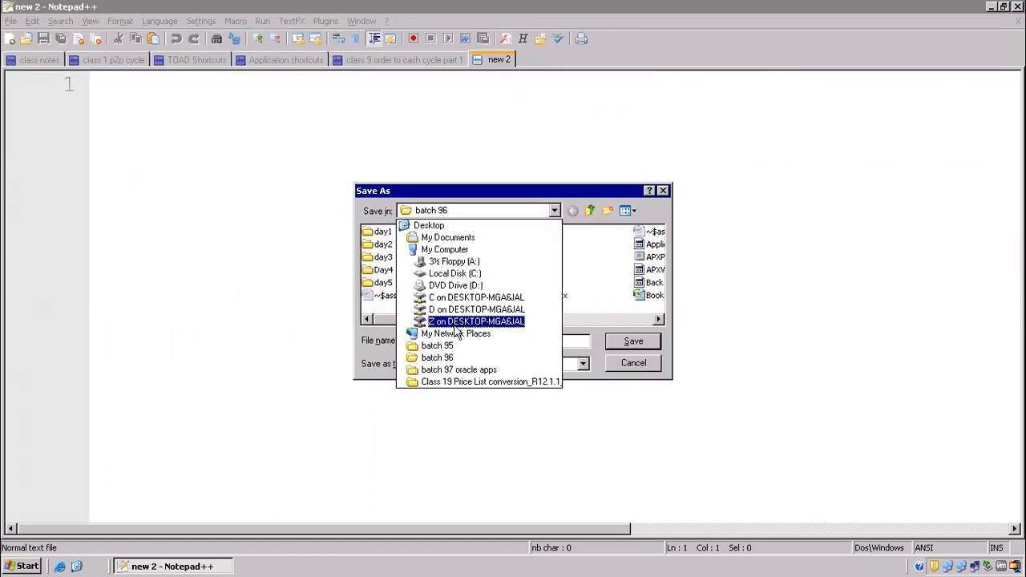
{"action": "left_click", "coordinate": [451, 367]}
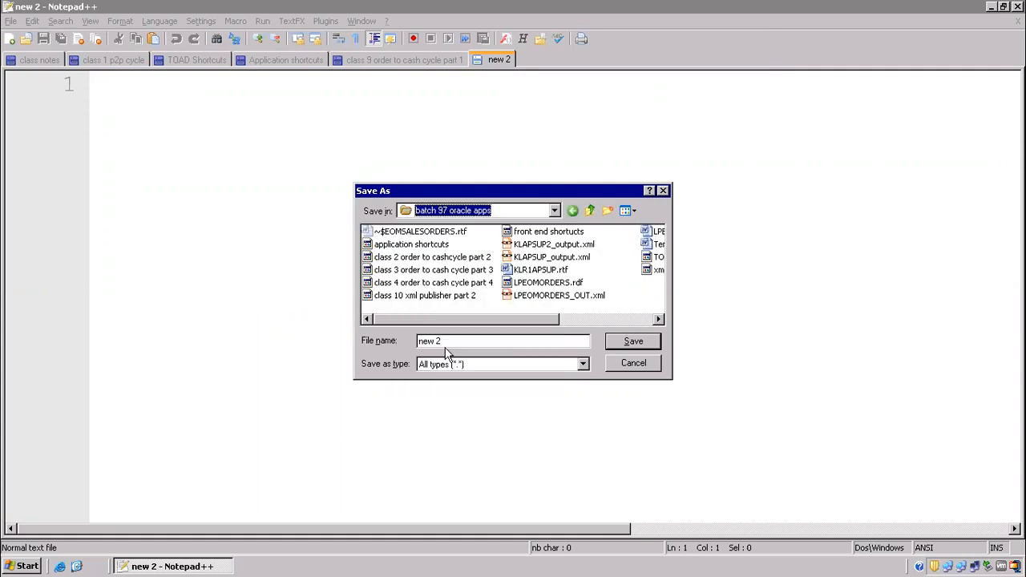
{"action": "left_click", "coordinate": [457, 339]}
{"action": "key", "text": "ctrl+a"}
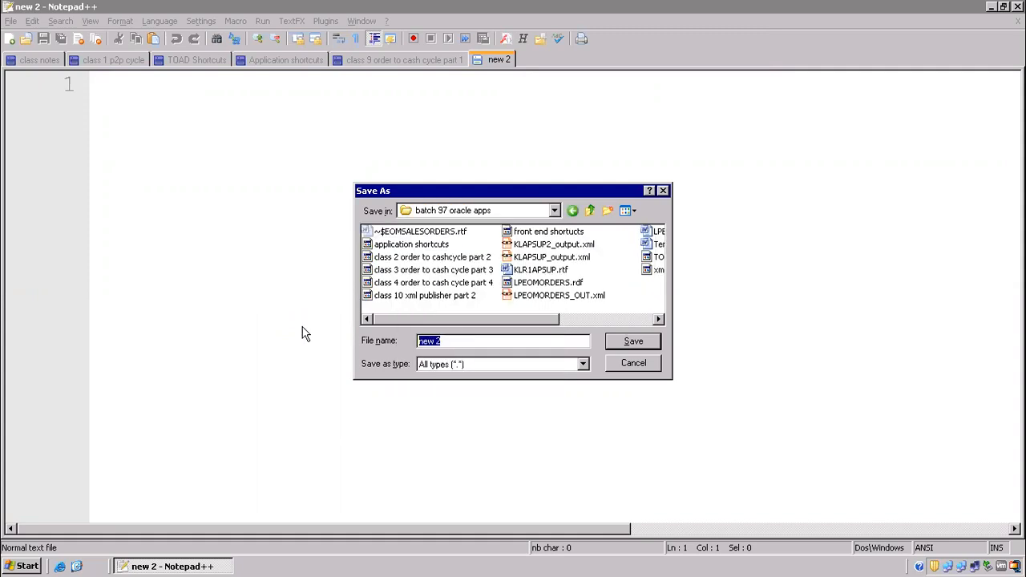
{"action": "type", "text": "class "}
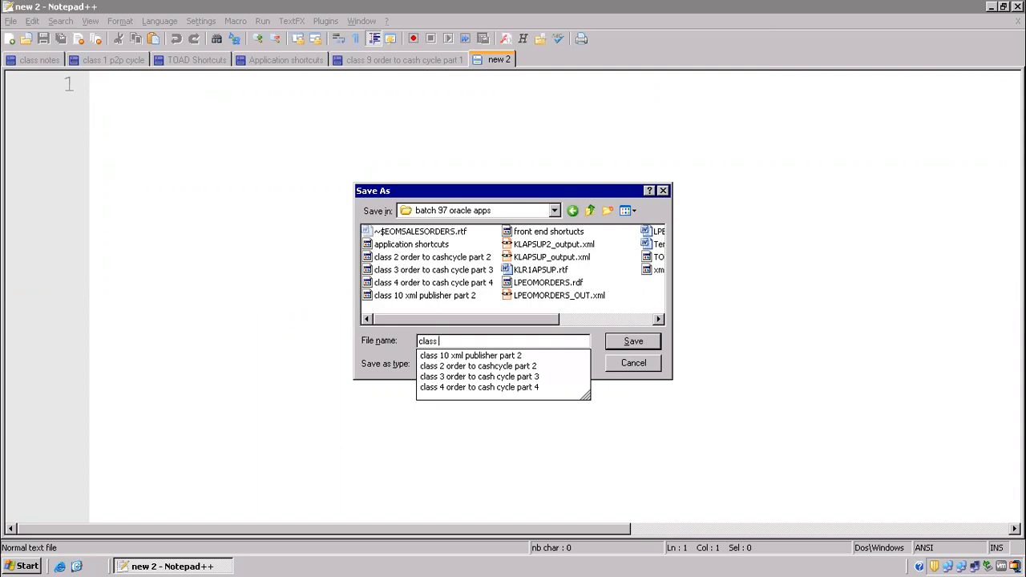
{"action": "type", "text": " 11 xml publisher part 3"}
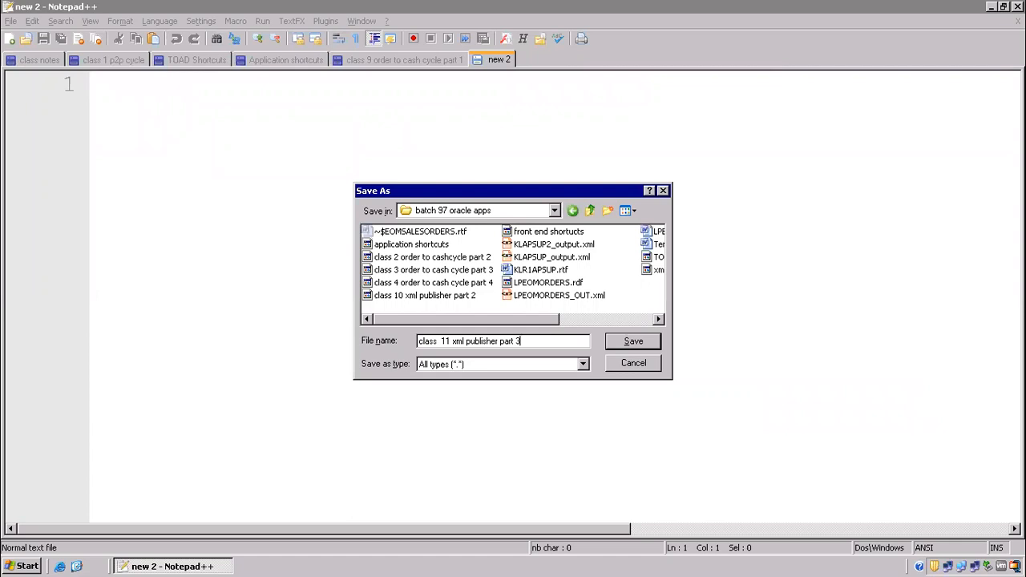
{"action": "key", "text": "Return"}
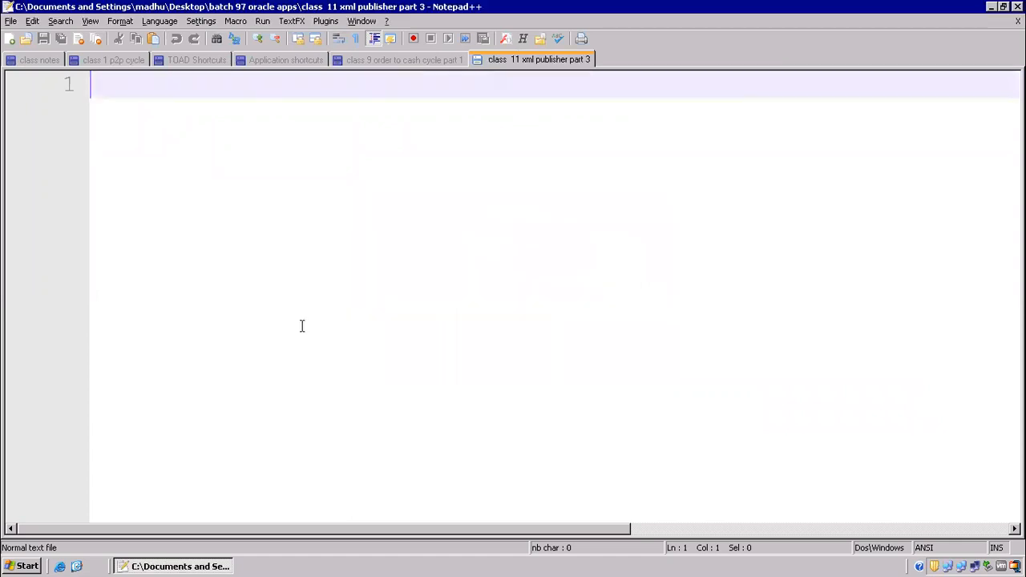
Type 'report customization' on line 1 and '1099 Payment report' on line 2.
{"action": "scroll", "coordinate": [302, 325], "scroll_direction": "up", "scroll_amount": 3}
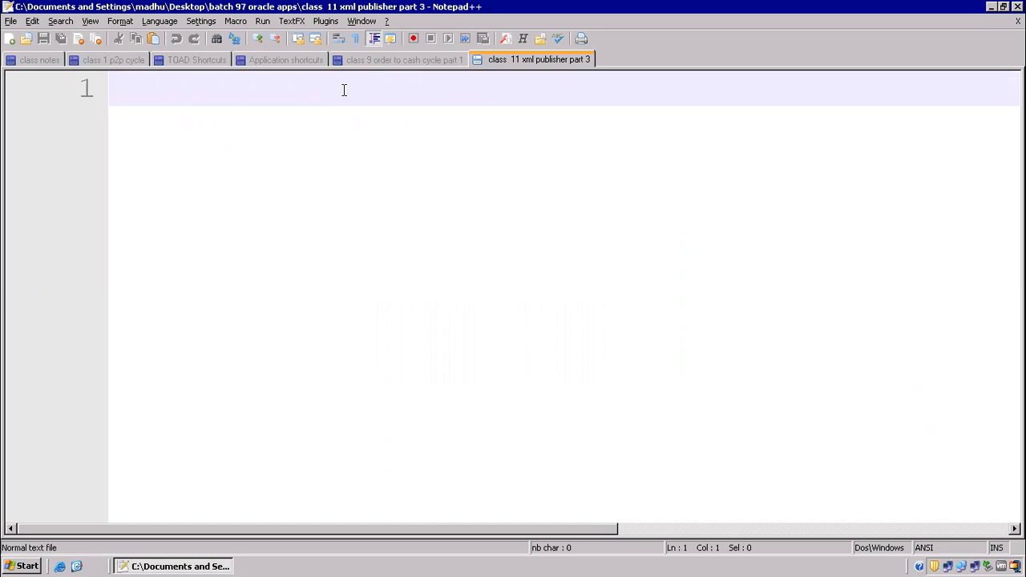
{"action": "type", "text": "report custo"}
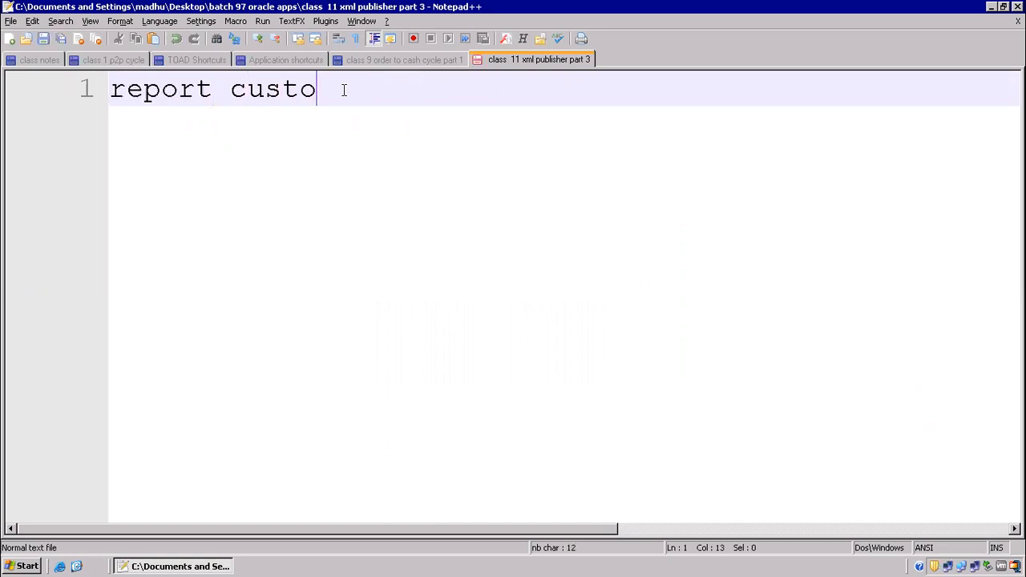
{"action": "type", "text": "mization"}
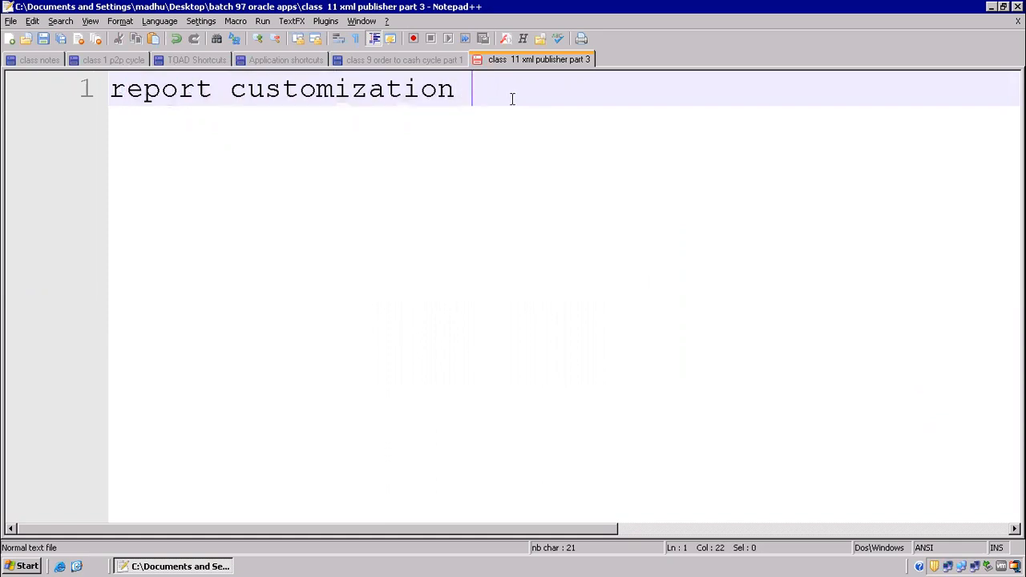
{"action": "key", "text": "Return"}
{"action": "type", "text": "10"}
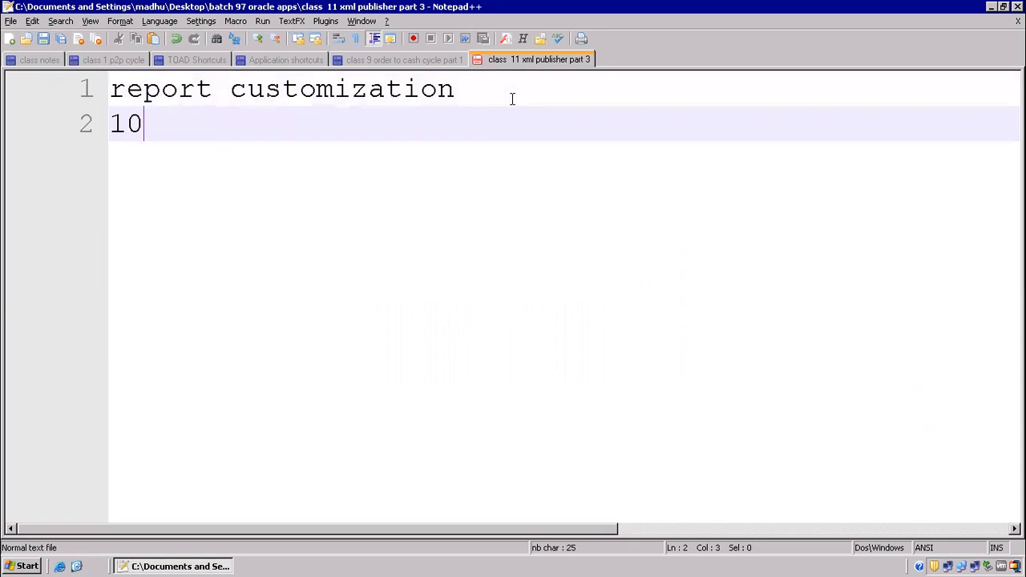
{"action": "type", "text": "99 Pay"}
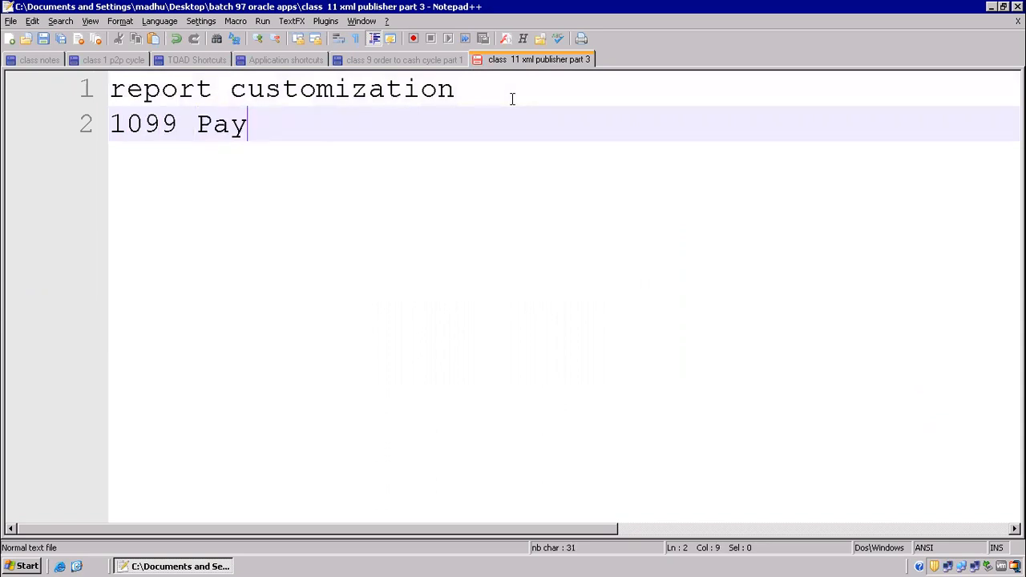
{"action": "type", "text": "ment report"}
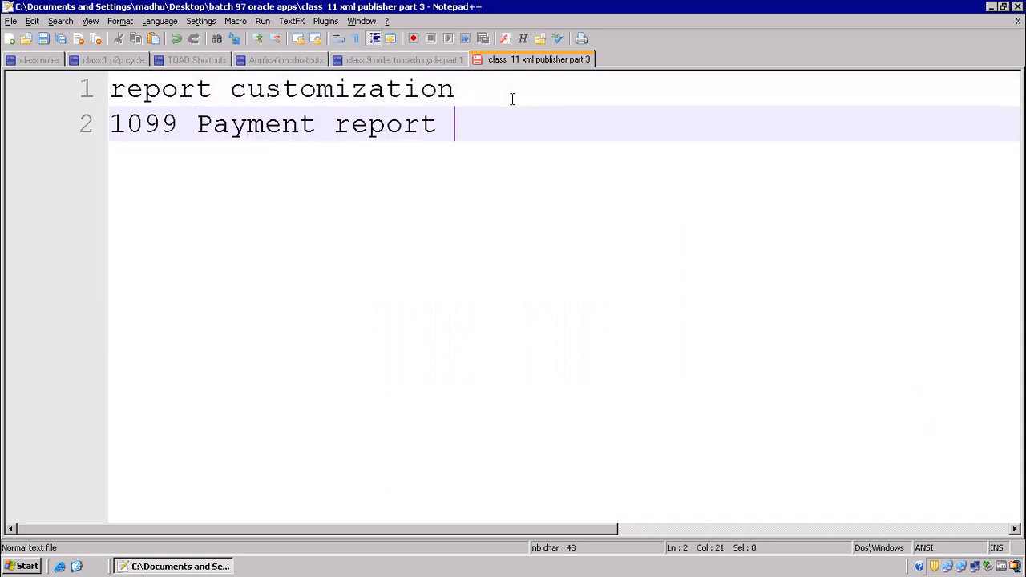
{"action": "key", "text": "Return"}
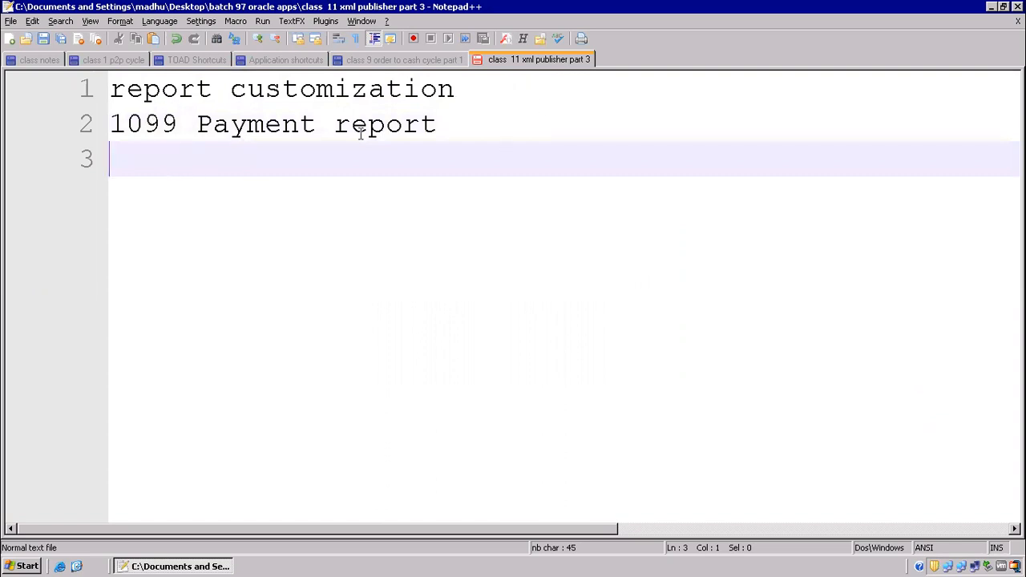
Select the '1099 Payment report' text on line 2, then minimise Notepad++.
{"action": "left_click_drag", "start_coordinate": [145, 124], "coordinate": [461, 119]}
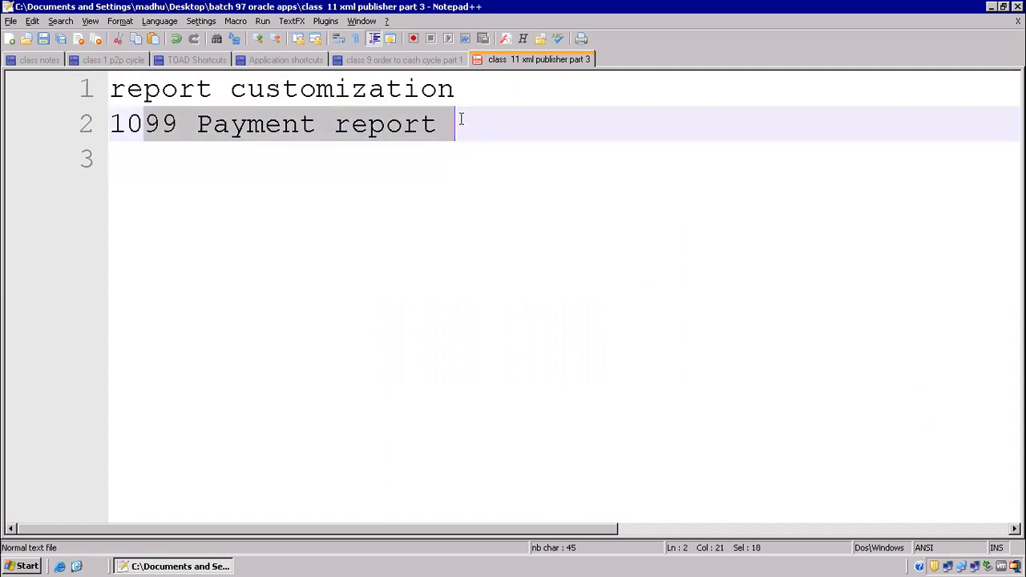
{"action": "left_click", "coordinate": [302, 124]}
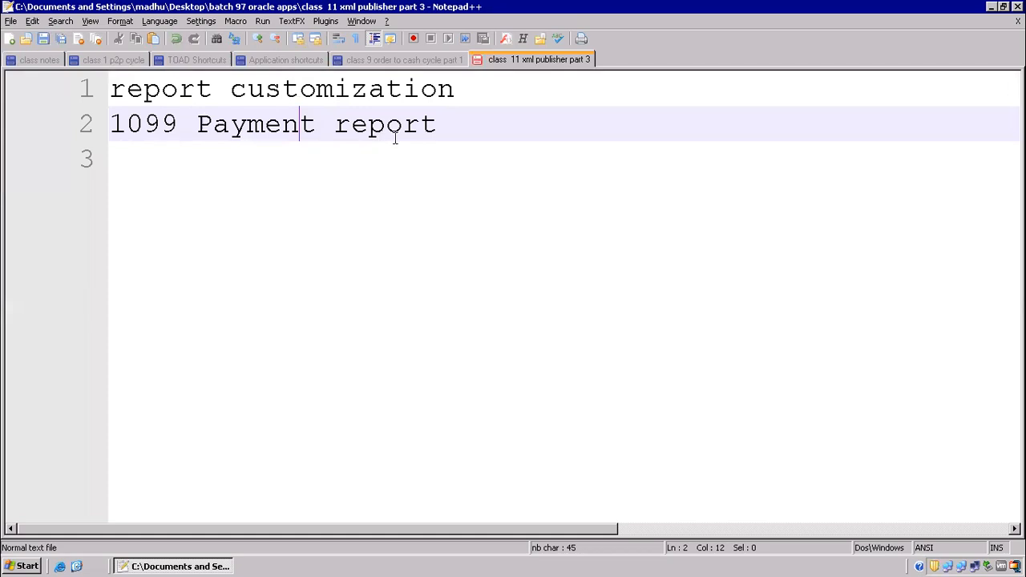
{"action": "left_click_drag", "start_coordinate": [454, 125], "coordinate": [40, 124]}
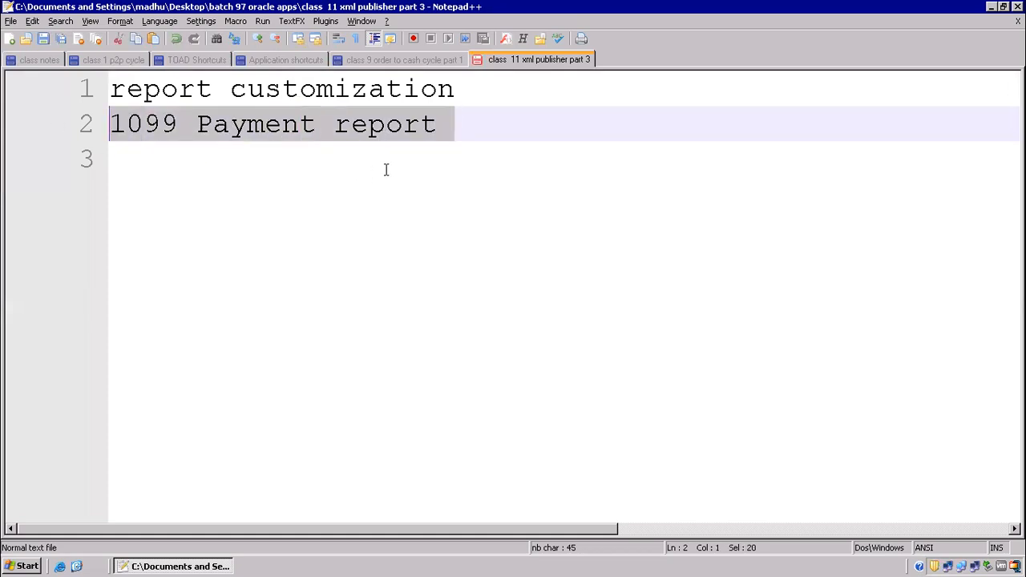
{"action": "left_click", "coordinate": [385, 164]}
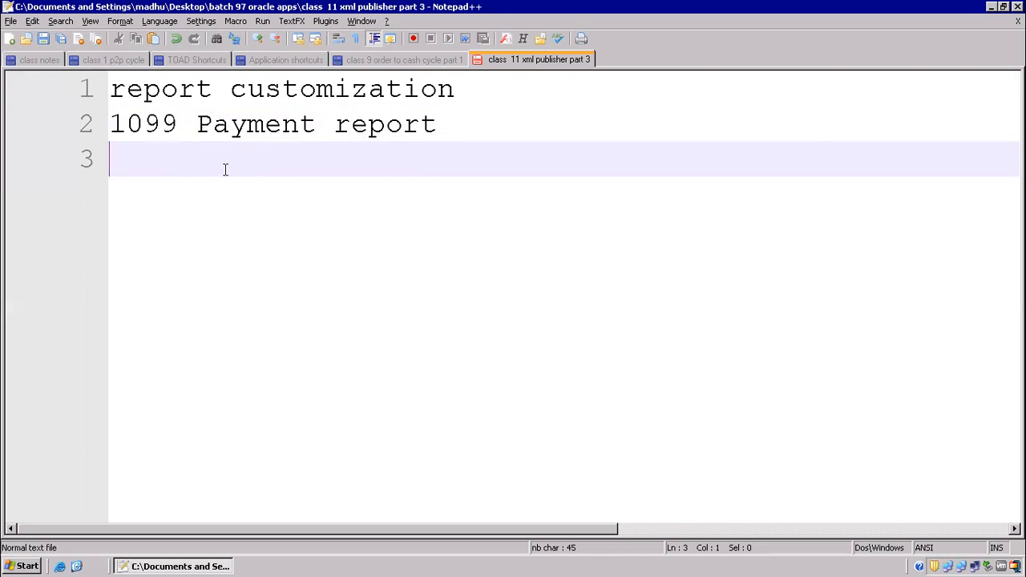
{"action": "left_click_drag", "start_coordinate": [115, 123], "coordinate": [450, 125]}
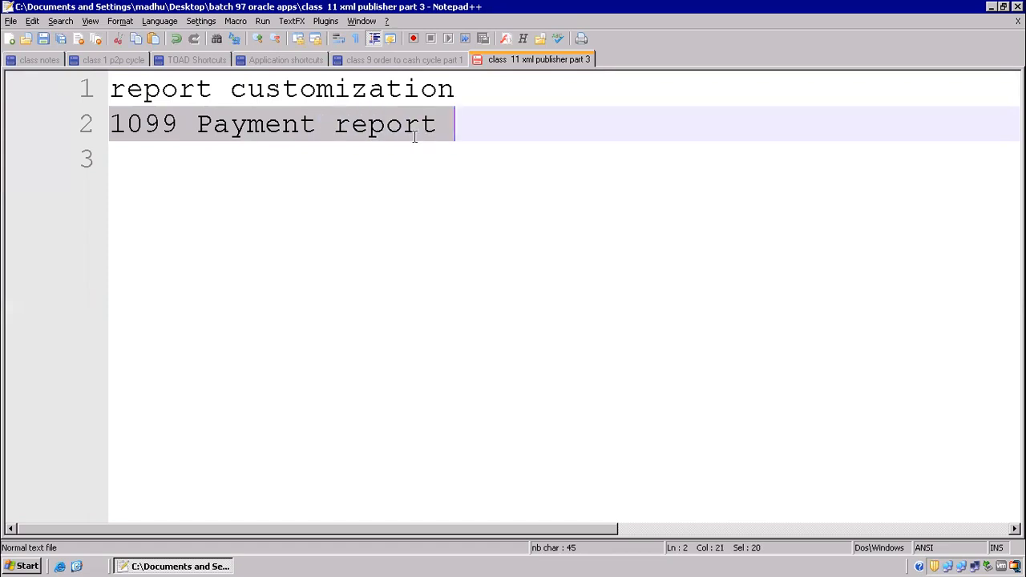
{"action": "key", "text": "shift+Left"}
{"action": "key", "text": "shift+Left"}
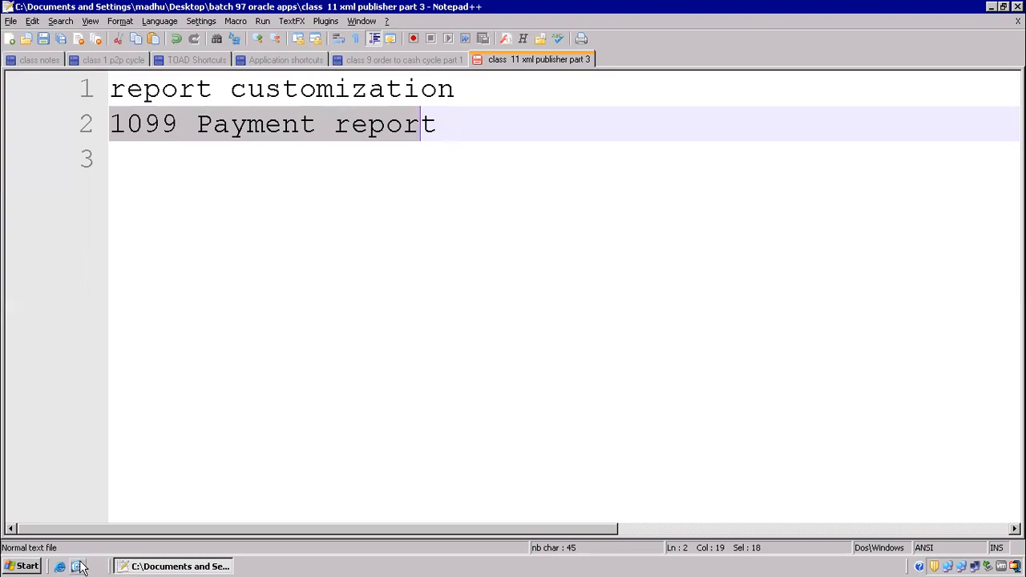
{"action": "left_click", "coordinate": [76, 566]}
Open the Collaborator Workbench shortcut from the desktop and close the blank browser window.
{"action": "left_click", "coordinate": [481, 285]}
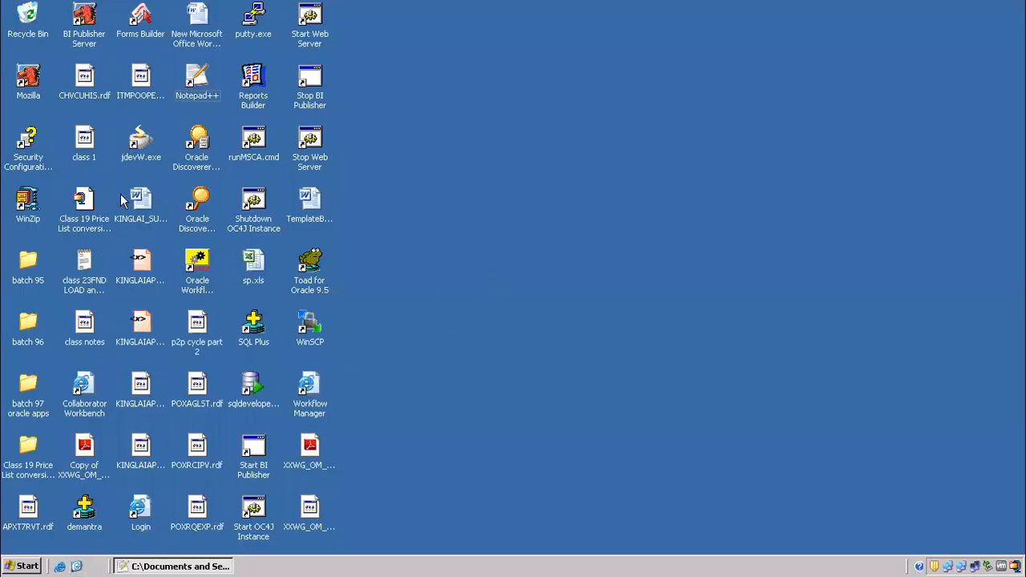
{"action": "left_click", "coordinate": [138, 258]}
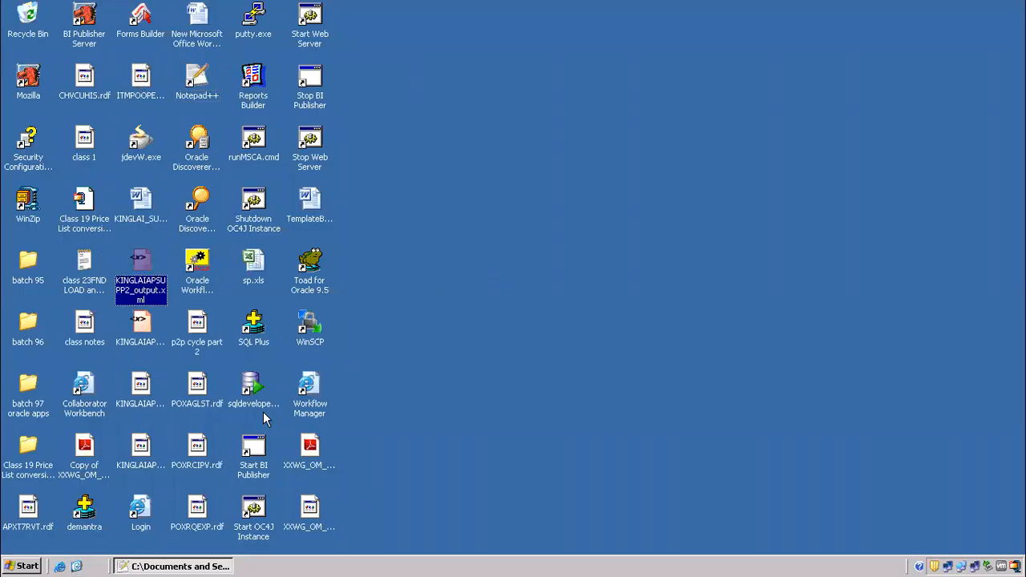
{"action": "left_click", "coordinate": [255, 325]}
{"action": "left_click", "coordinate": [85, 383]}
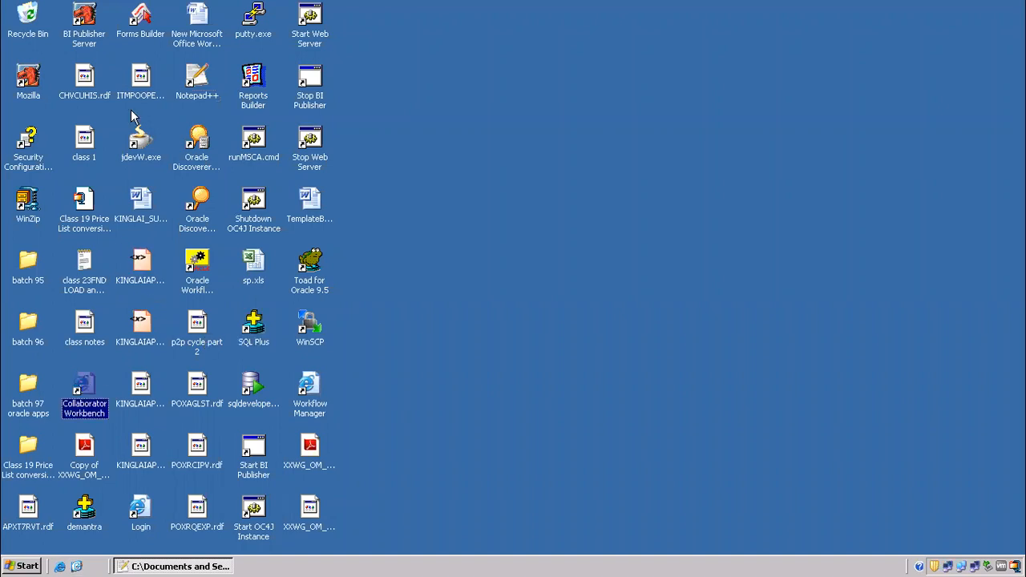
{"action": "double_click", "coordinate": [78, 388]}
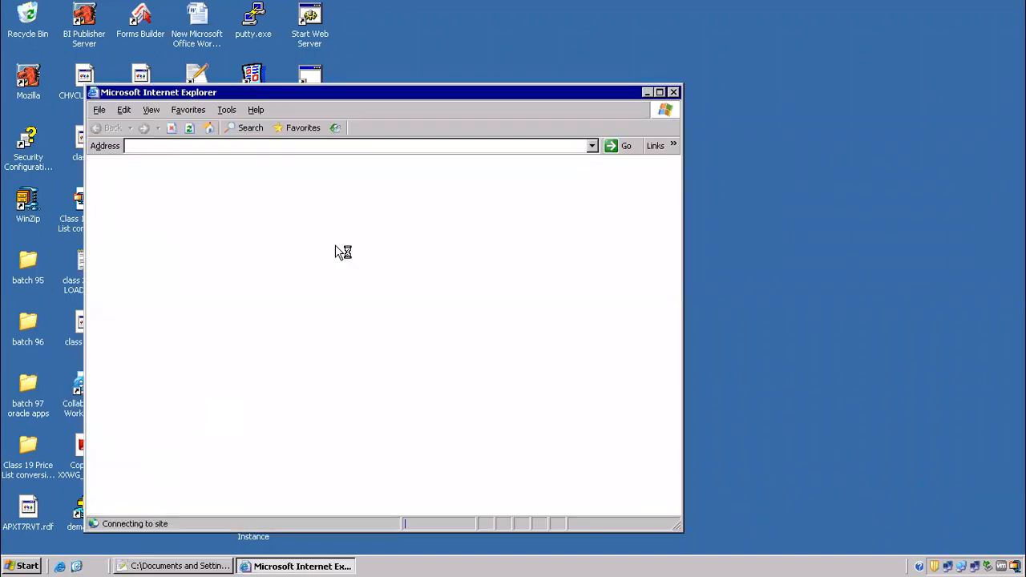
{"action": "left_click", "coordinate": [674, 93]}
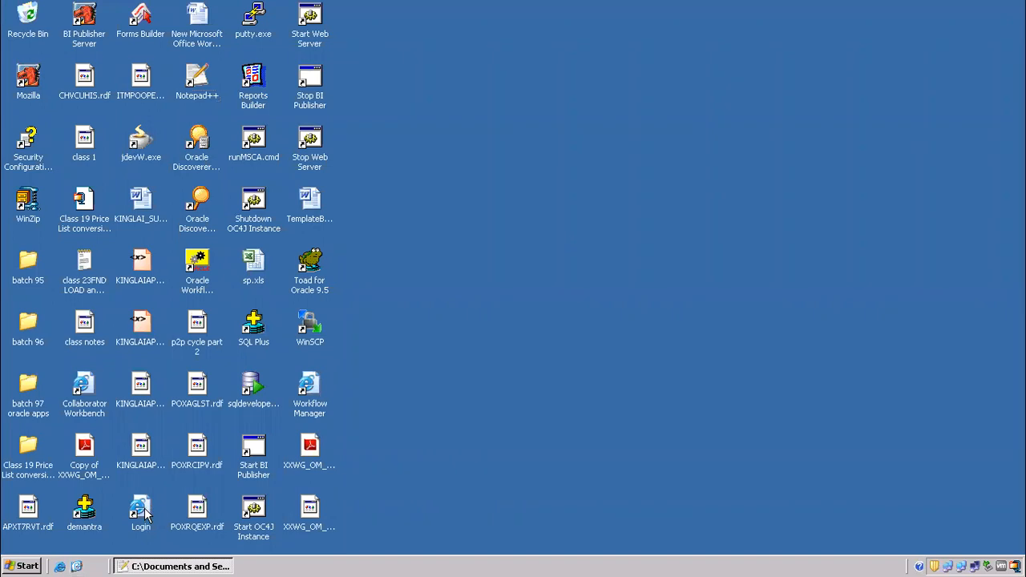
Log in through the Login shortcut and choose the Alert Manager, Vision Enterprises responsibility.
{"action": "double_click", "coordinate": [146, 511]}
{"action": "left_click", "coordinate": [659, 93]}
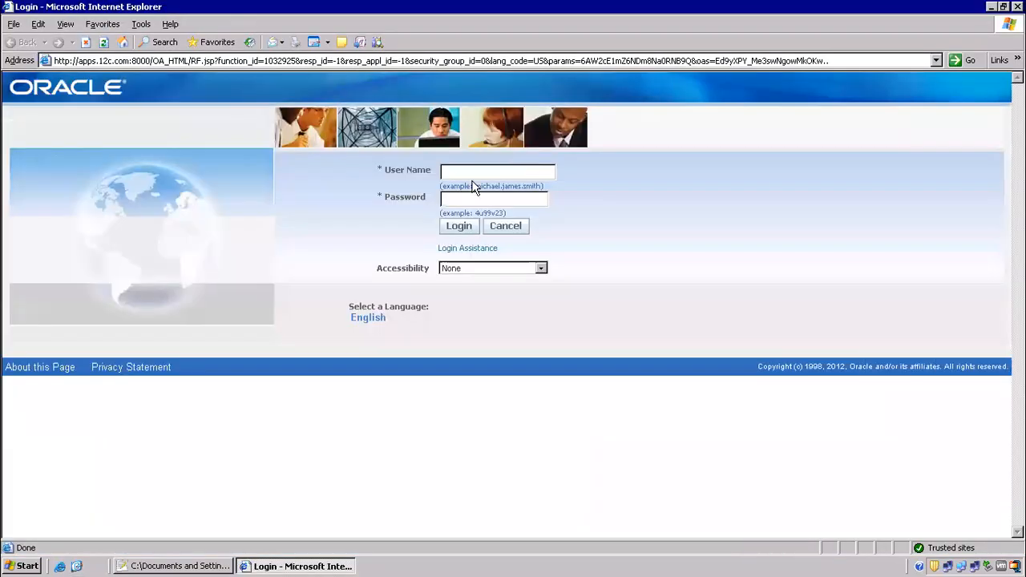
{"action": "left_click", "coordinate": [478, 170]}
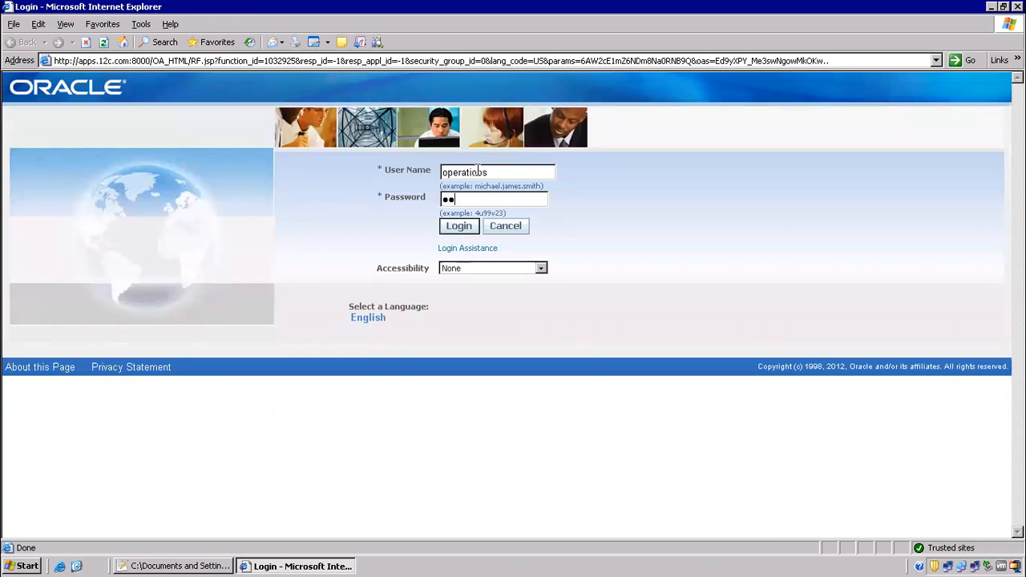
{"action": "key", "text": "Return"}
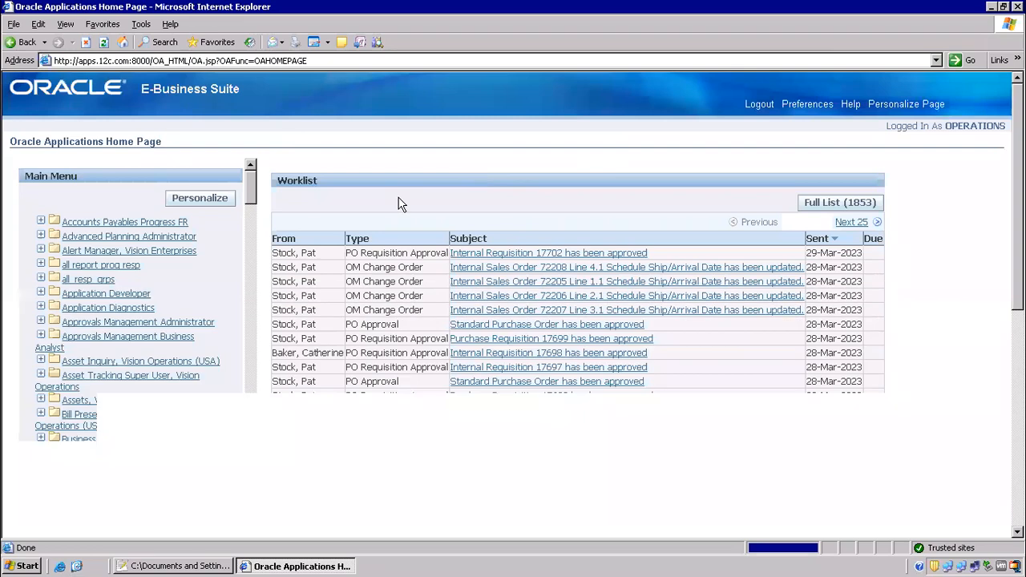
{"action": "left_click", "coordinate": [106, 252]}
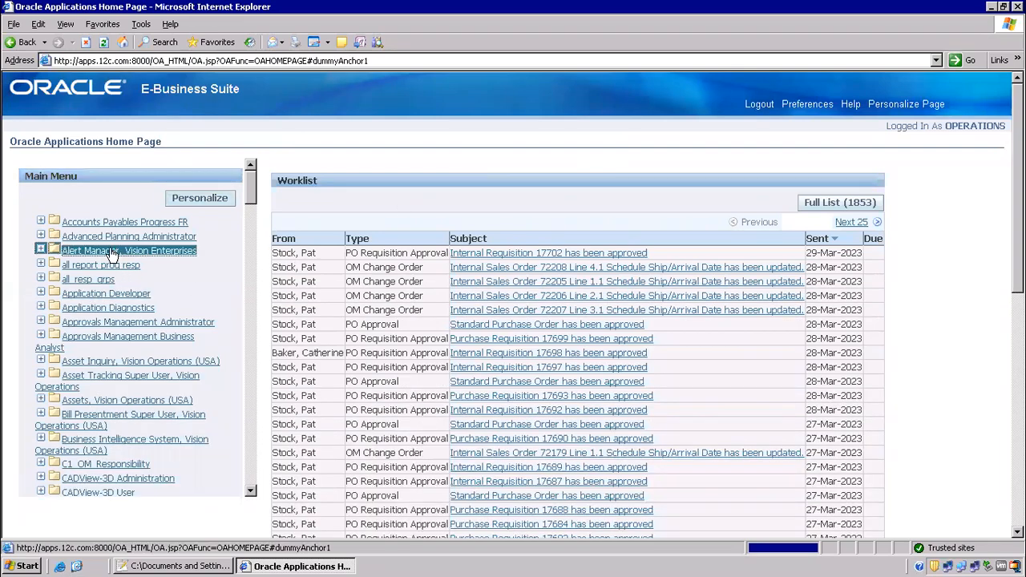
Close the Distribution Lists form and switch responsibility to System Administrator.
{"action": "left_click", "coordinate": [94, 266]}
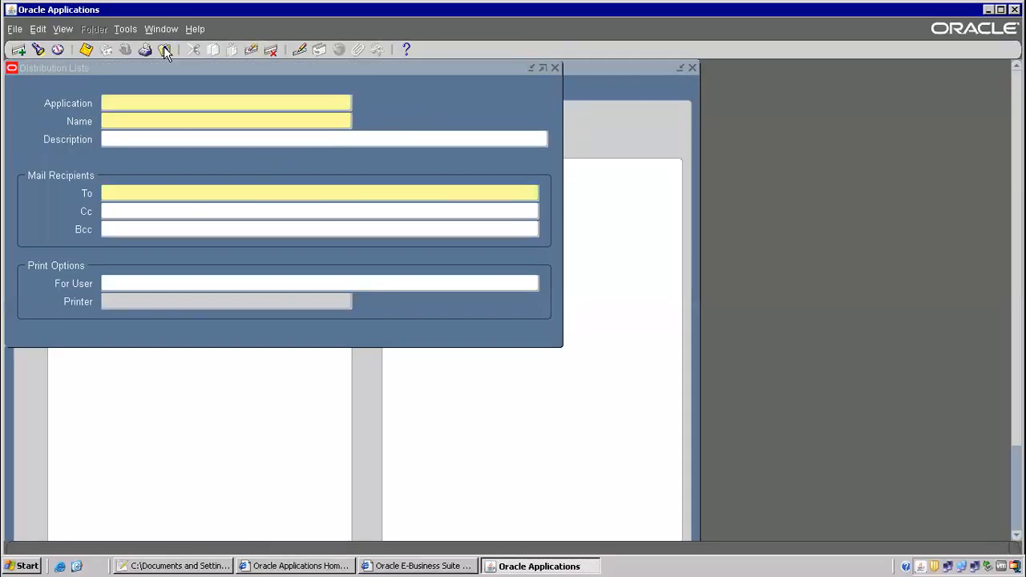
{"action": "left_click", "coordinate": [165, 49]}
{"action": "left_click", "coordinate": [125, 49]}
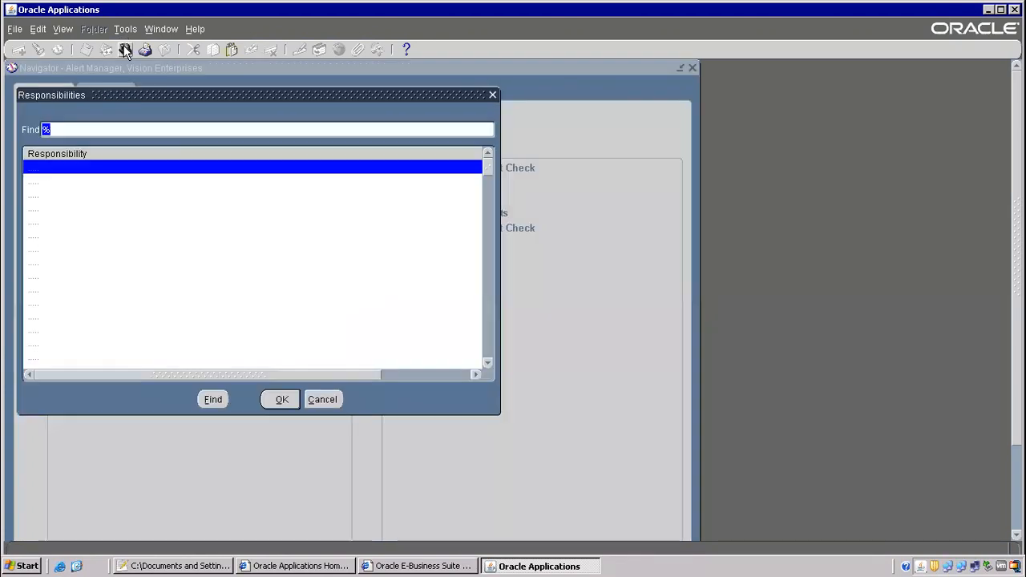
{"action": "type", "text": "system Administrat"}
{"action": "key", "text": "Down"}
{"action": "key", "text": "Down"}
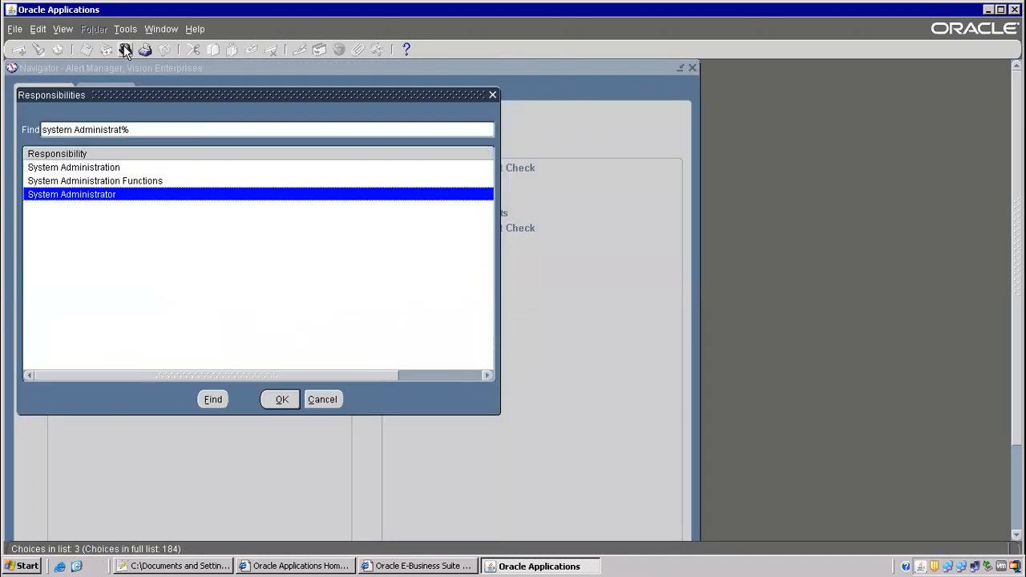
{"action": "key", "text": "Return"}
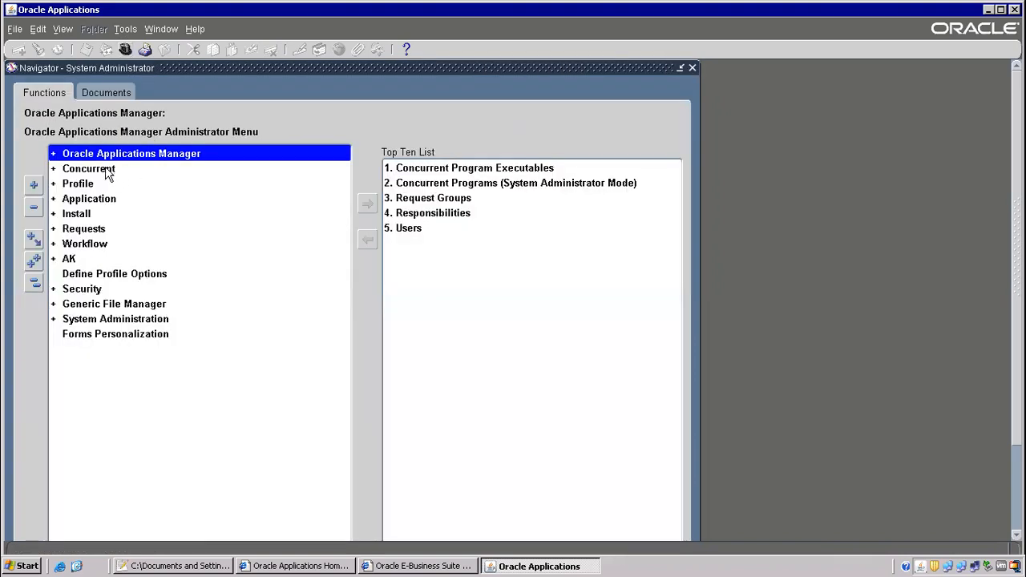
Expand Concurrent > Program in the navigator and open Define.
{"action": "double_click", "coordinate": [105, 169]}
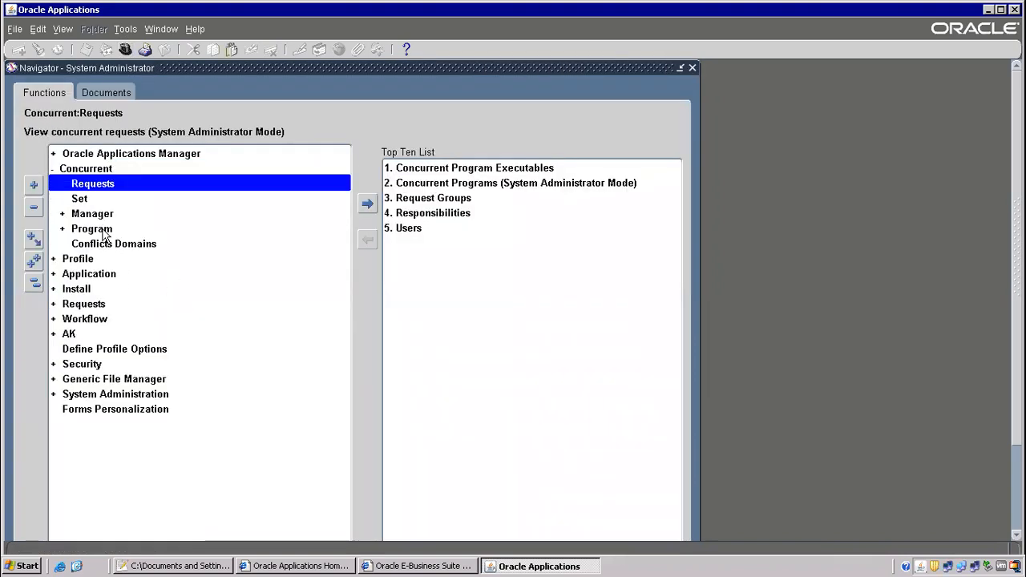
{"action": "left_click", "coordinate": [104, 231]}
{"action": "double_click", "coordinate": [104, 231]}
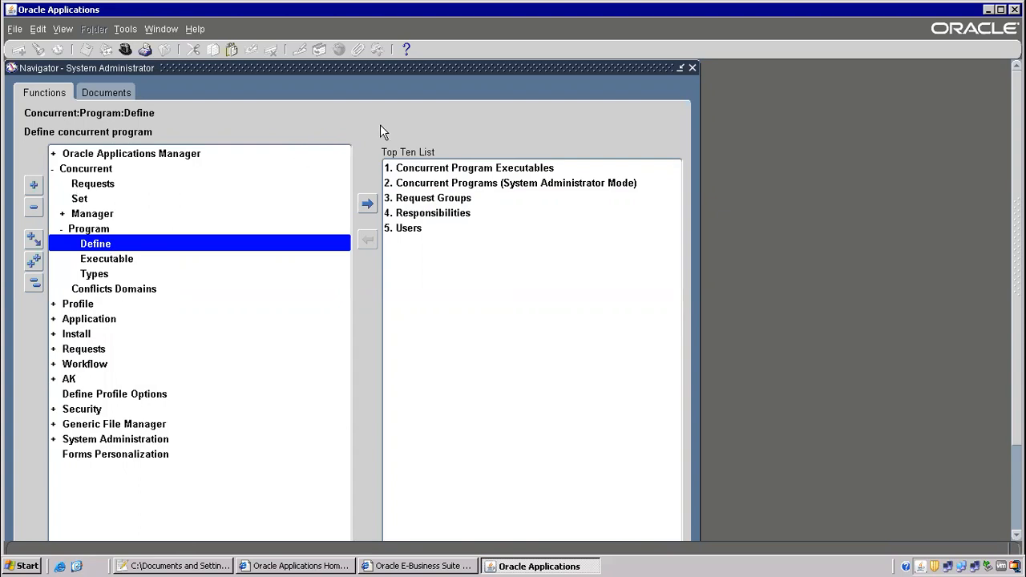
{"action": "double_click", "coordinate": [72, 244]}
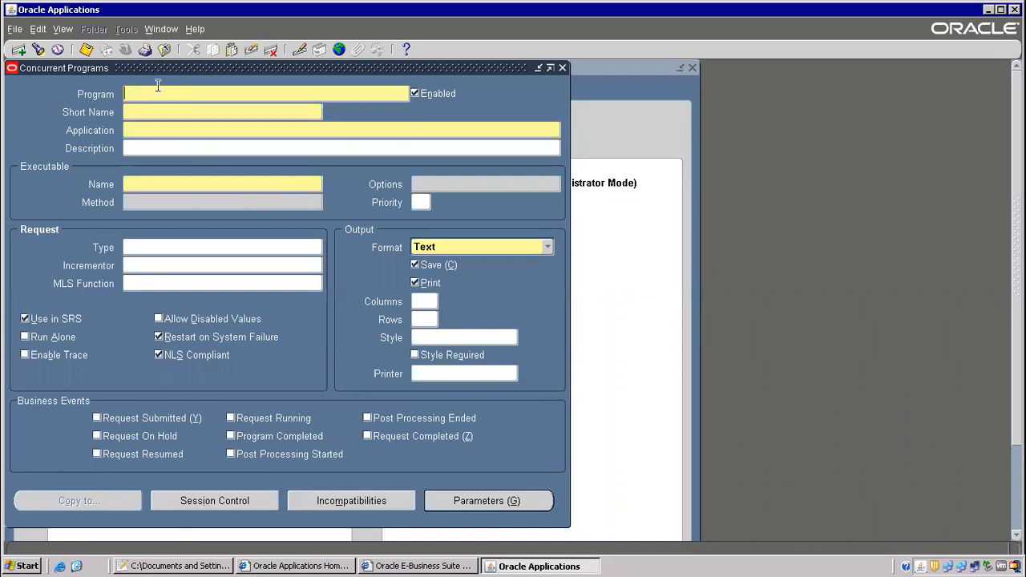
Query Concurrent Programs for 1099%Pay%, retrieving 1099 Payments Report (APXTRRVT, Payables).
{"action": "key", "text": "F11"}
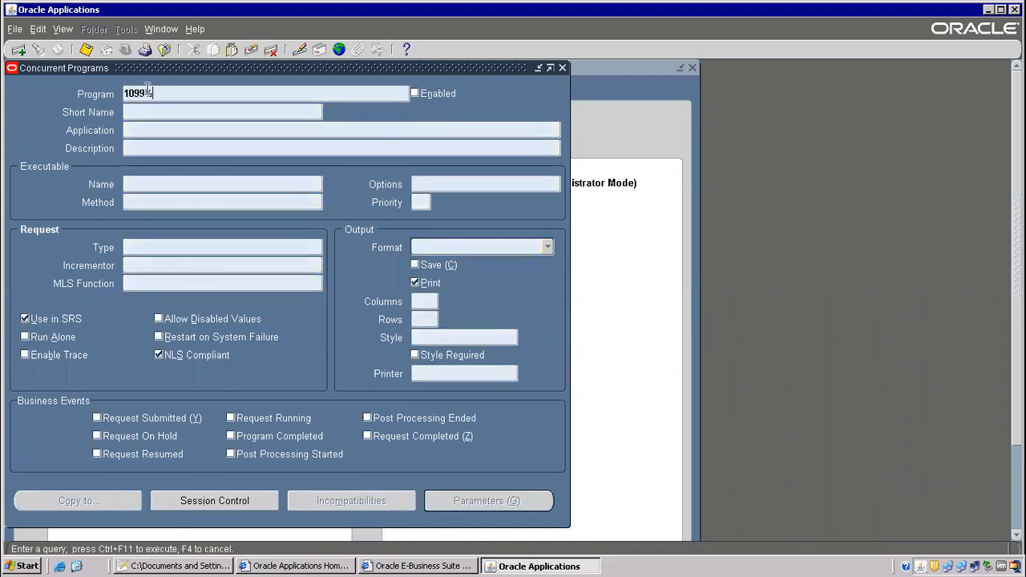
{"action": "type", "text": "1099%Pay%"}
{"action": "key", "text": "ctrl+F11"}
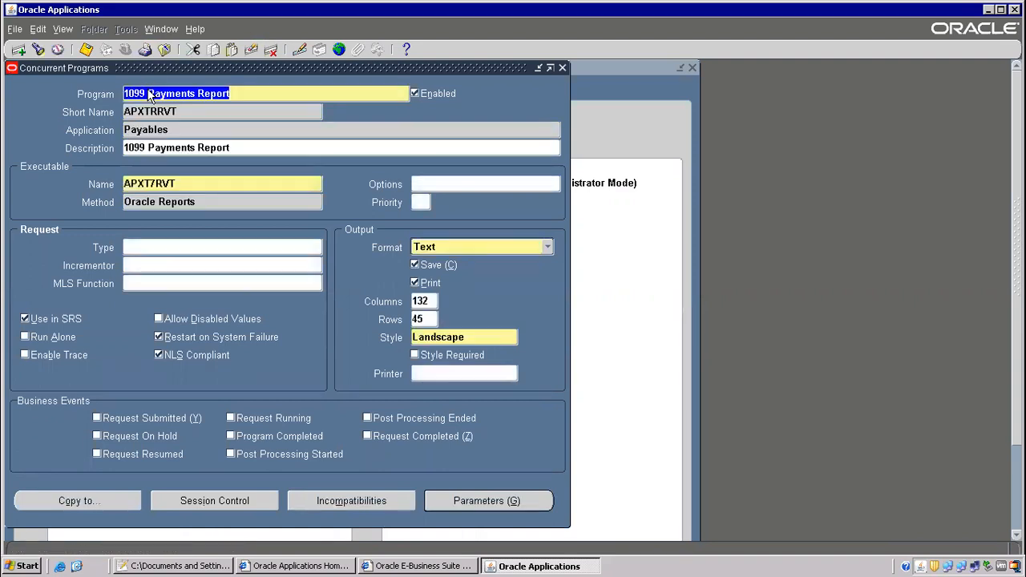
{"action": "left_click", "coordinate": [152, 132]}
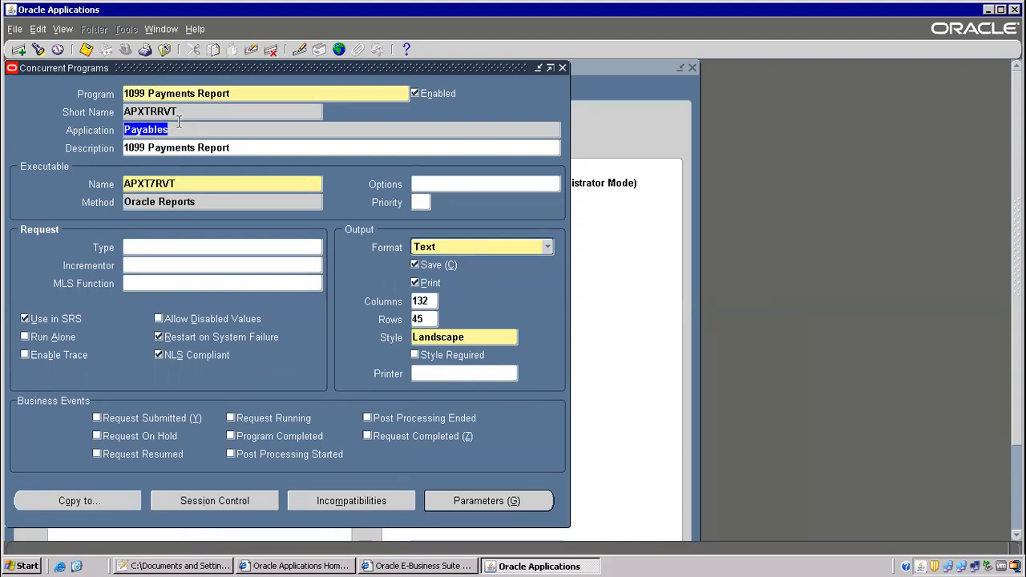
{"action": "left_click_drag", "start_coordinate": [187, 67], "coordinate": [340, 101]}
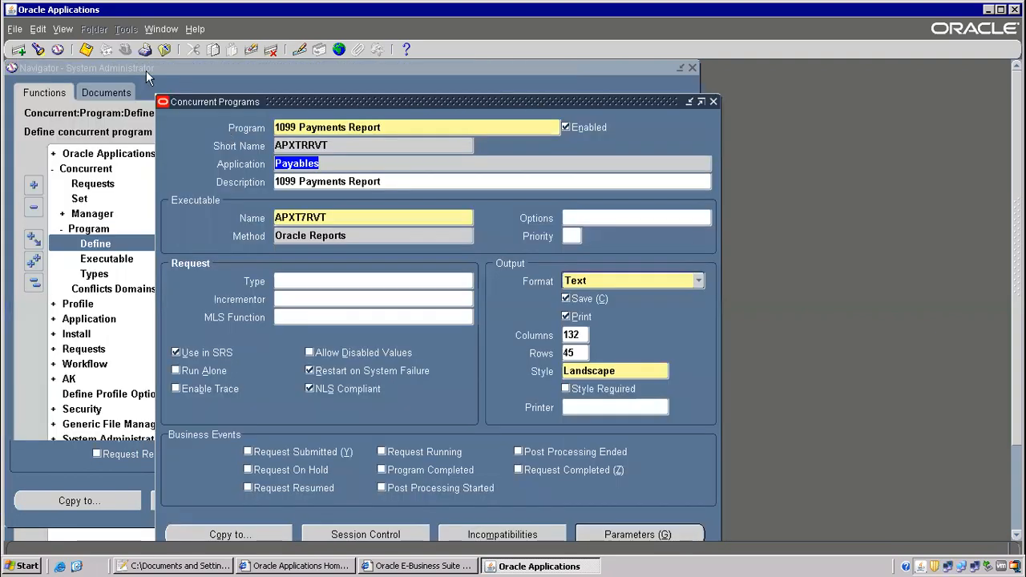
{"action": "left_click", "coordinate": [172, 566]}
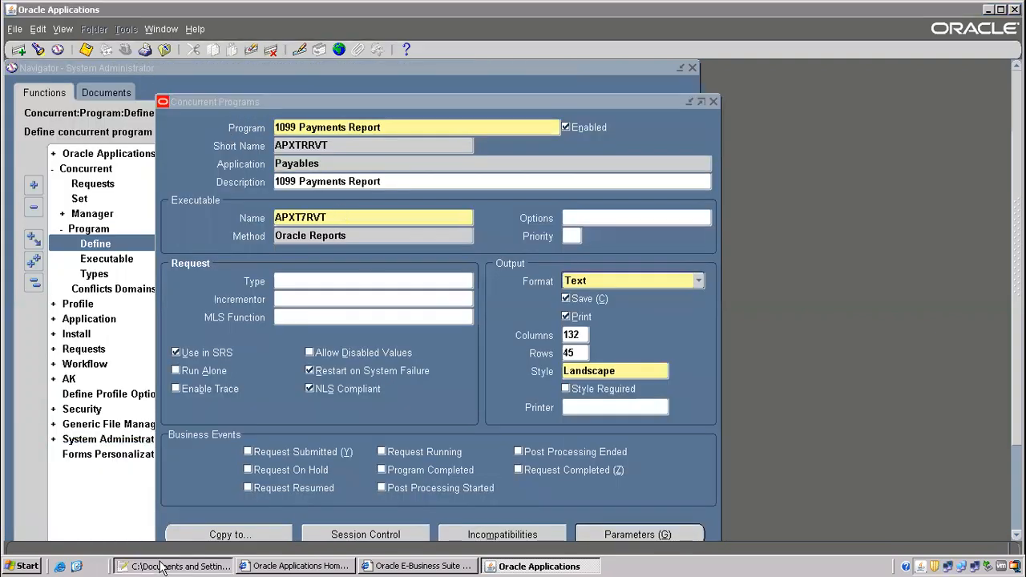
Add the lines 'concurrent program', 'request group' and 'responsiblity' to the notes.
{"action": "left_click", "coordinate": [182, 175]}
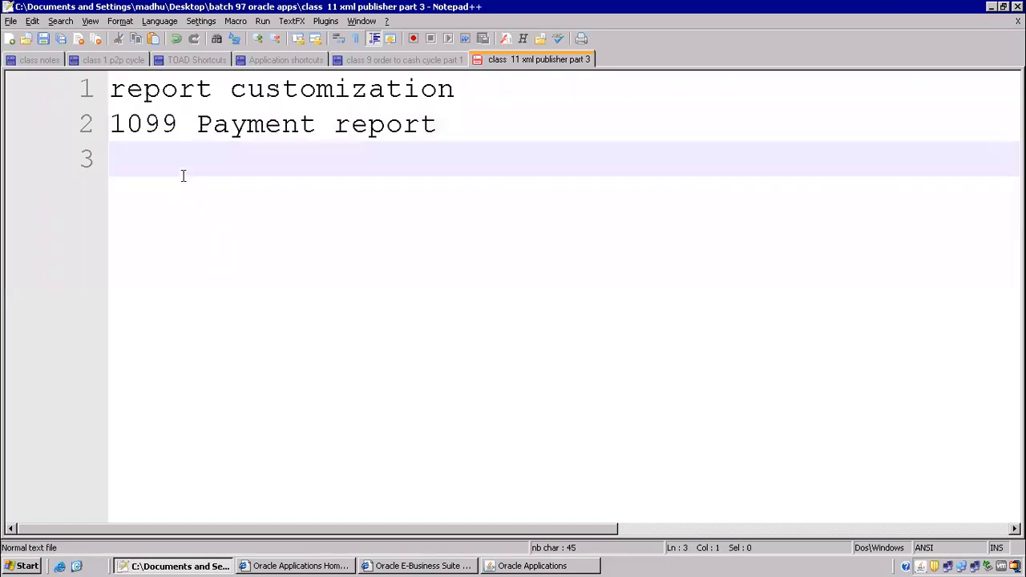
{"action": "type", "text": "concurrent program"}
{"action": "key", "text": "Return"}
{"action": "type", "text": "request group"}
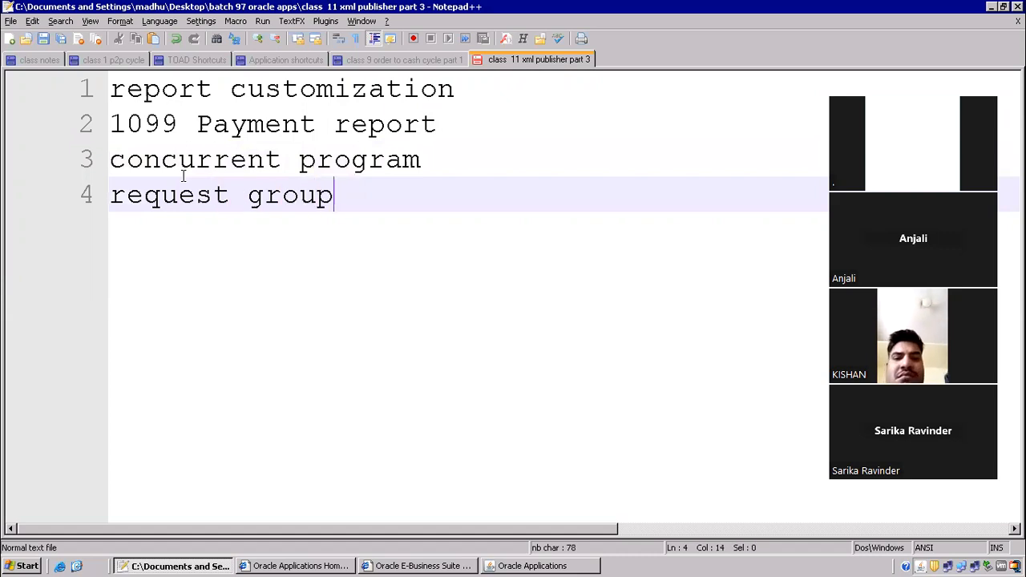
{"action": "key", "text": "Return"}
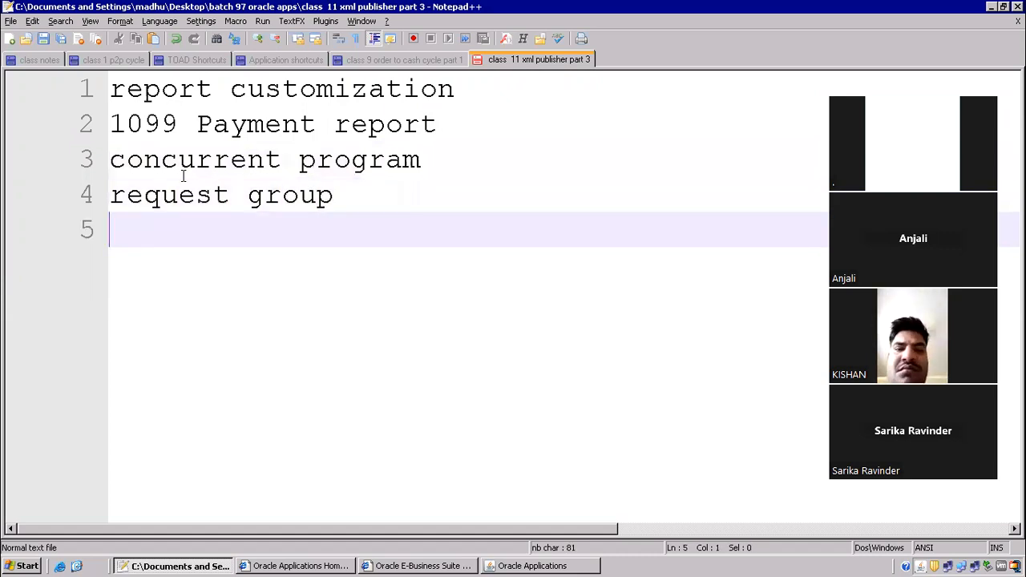
{"action": "type", "text": "responsib"}
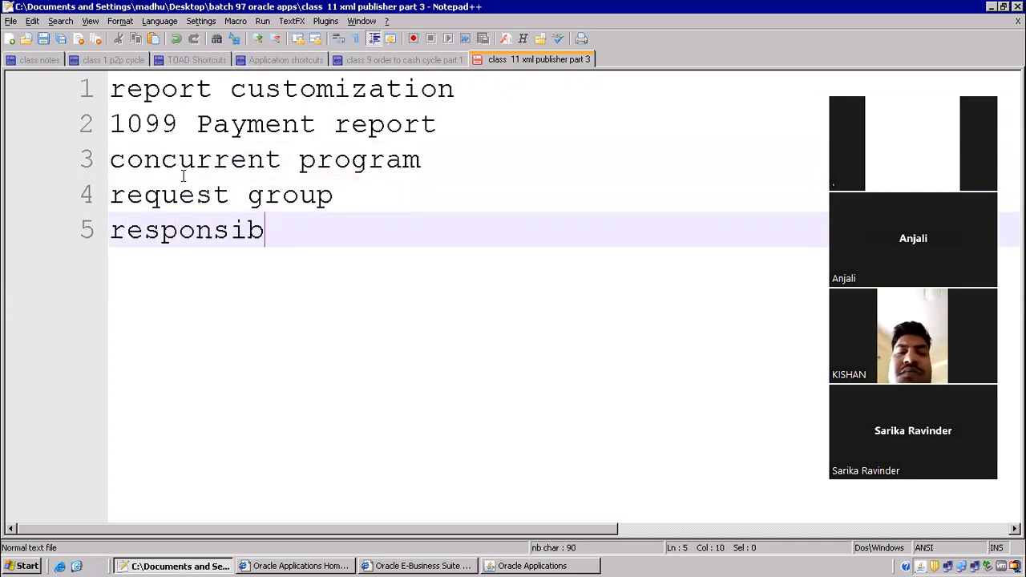
{"action": "type", "text": "lity"}
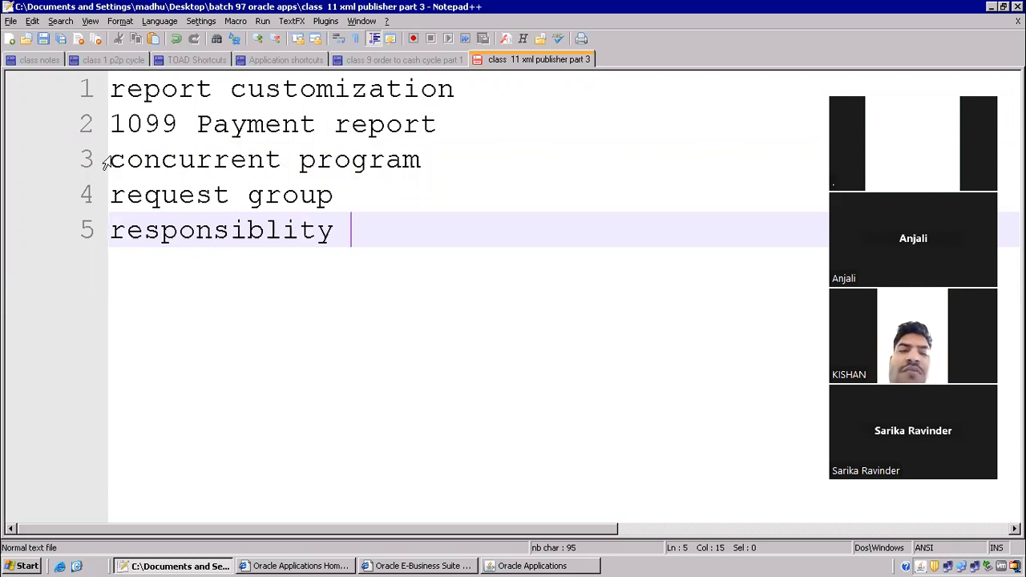
Highlight the concurrent program and request group note lines, then return to Oracle Applications.
{"action": "left_click", "coordinate": [114, 157]}
{"action": "key", "text": "alt+Tab"}
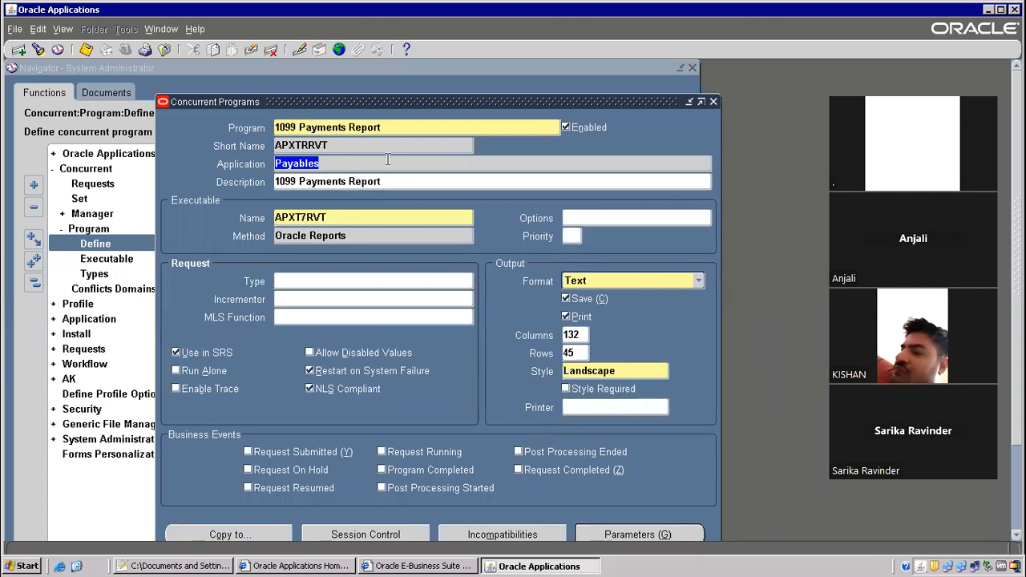
{"action": "key", "text": "alt+Tab"}
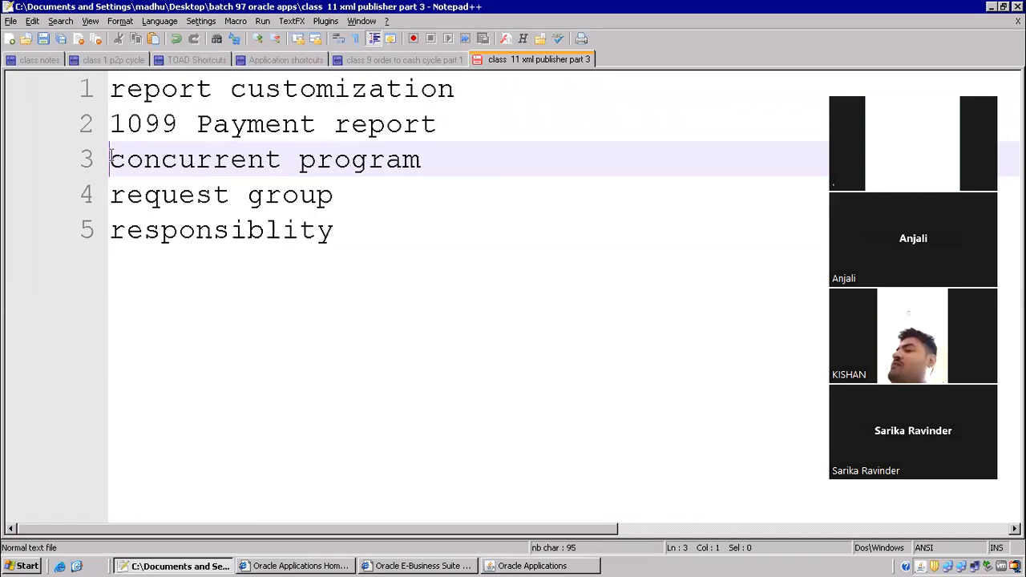
{"action": "left_click_drag", "start_coordinate": [110, 158], "coordinate": [350, 228]}
{"action": "left_click", "coordinate": [213, 159]}
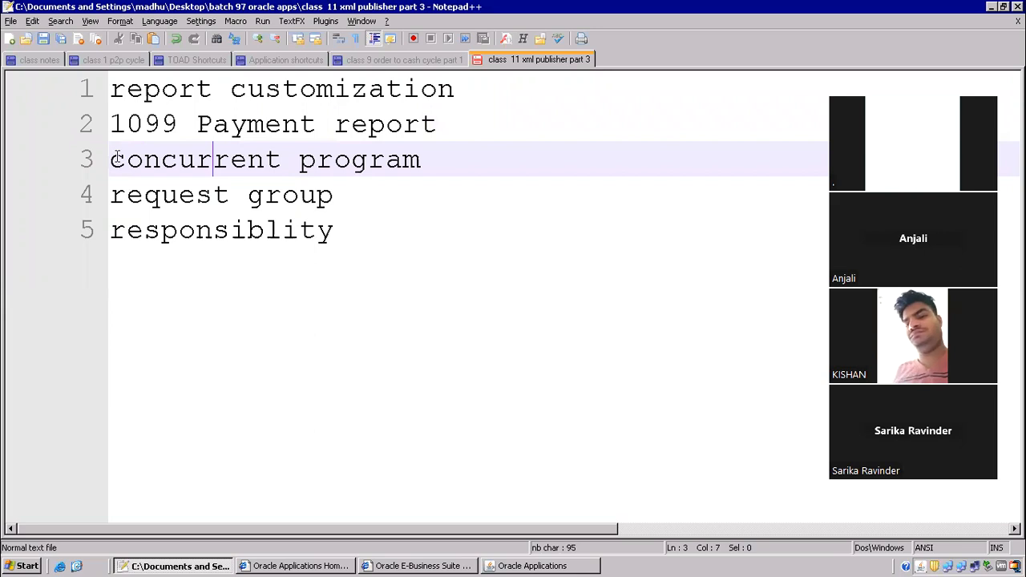
{"action": "left_click_drag", "start_coordinate": [126, 158], "coordinate": [437, 166]}
{"action": "left_click_drag", "start_coordinate": [129, 195], "coordinate": [368, 240]}
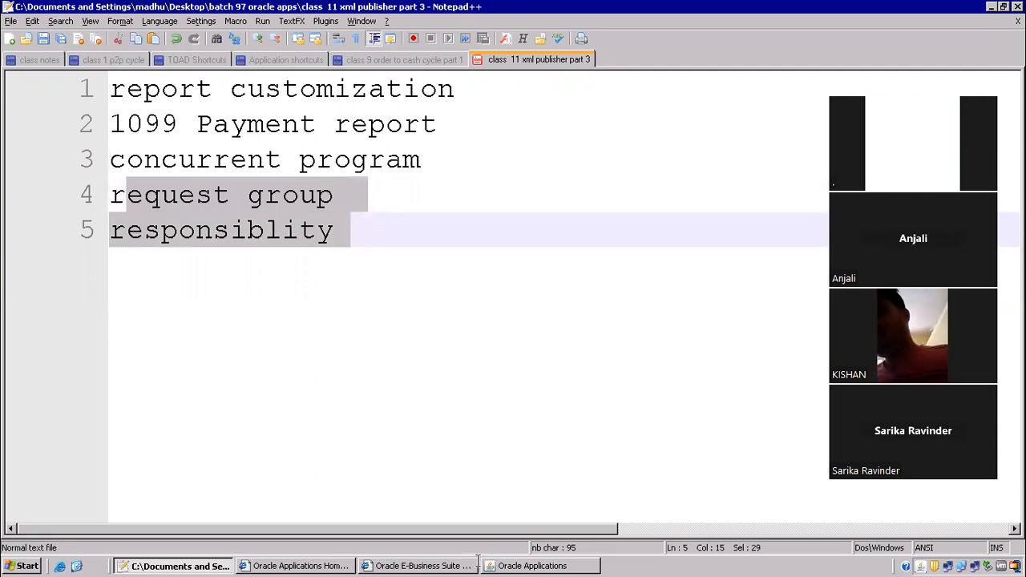
{"action": "left_click", "coordinate": [533, 566]}
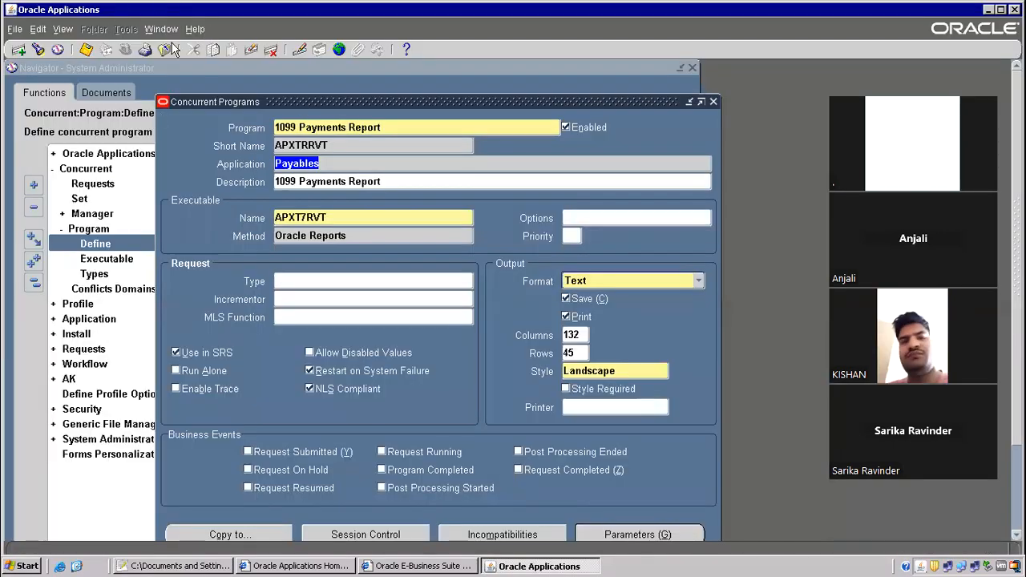
Try Record History on the 1099 Payments Report and dismiss the fdxwho error.
{"action": "left_click", "coordinate": [196, 29]}
{"action": "left_click", "coordinate": [229, 121]}
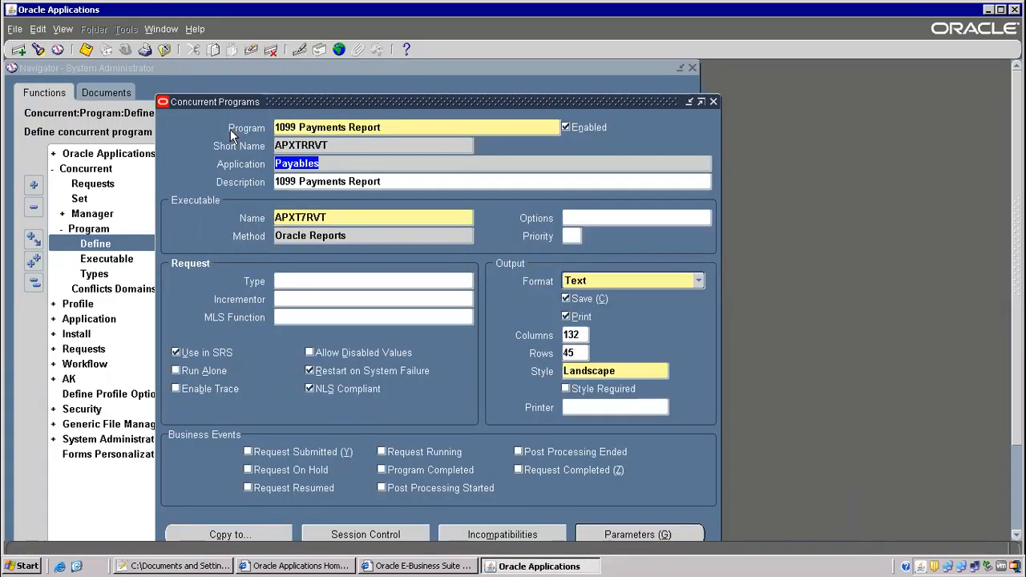
{"action": "left_click", "coordinate": [626, 409]}
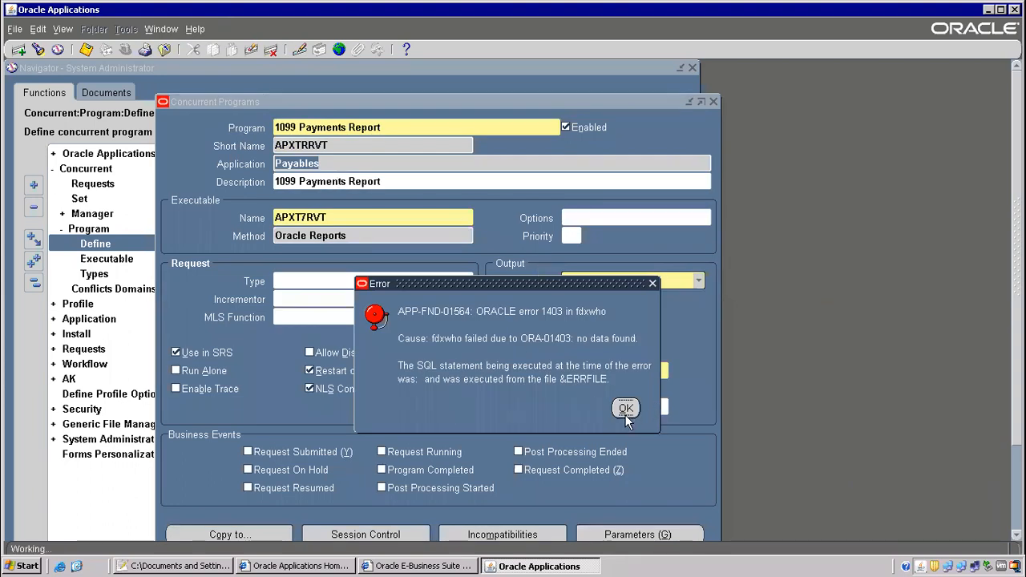
{"action": "left_click", "coordinate": [306, 126]}
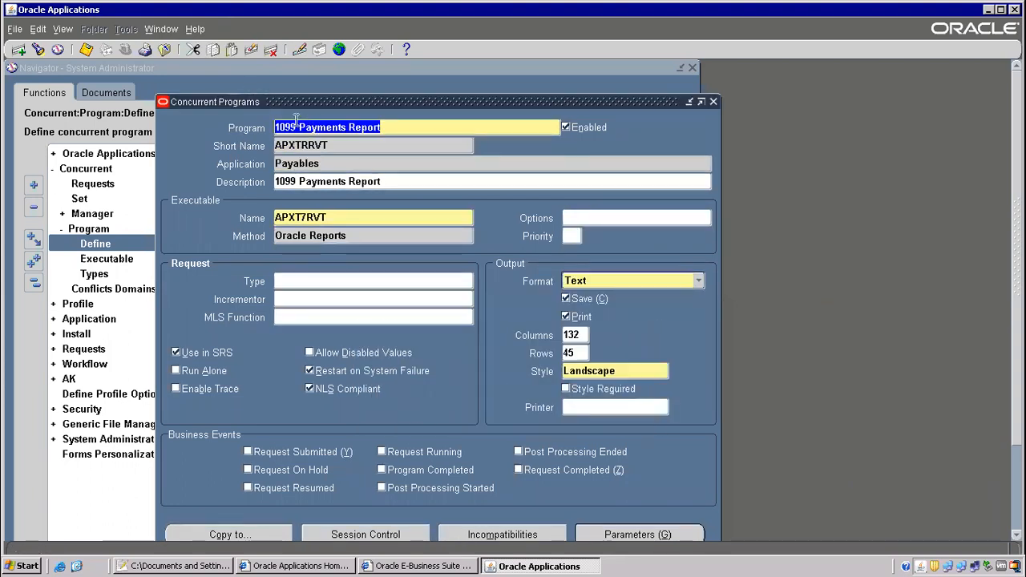
Examine the SYSTEM block's last_query value for the program record.
{"action": "left_click", "coordinate": [196, 31]}
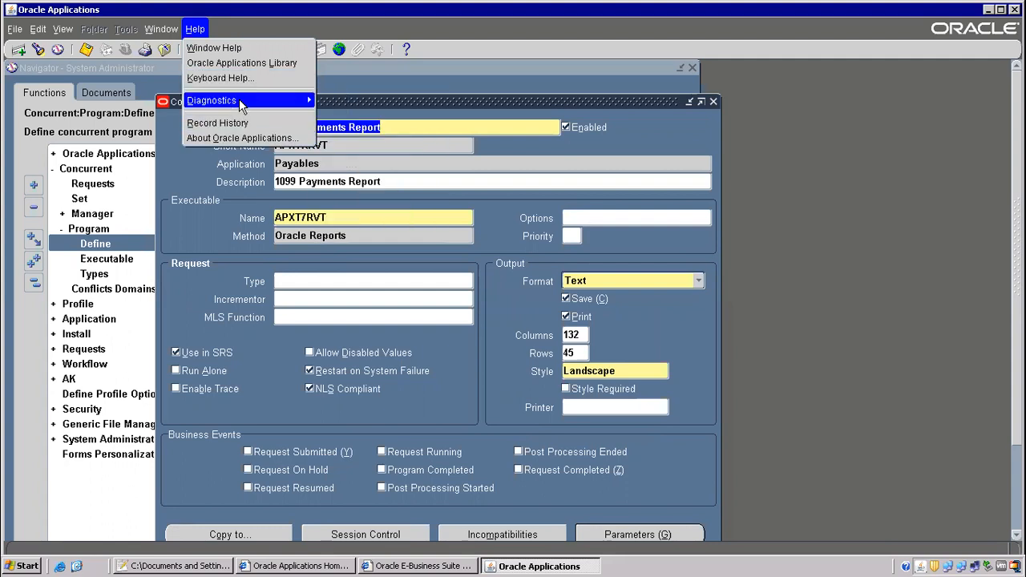
{"action": "mouse_move", "coordinate": [233, 100]}
{"action": "left_click", "coordinate": [371, 115]}
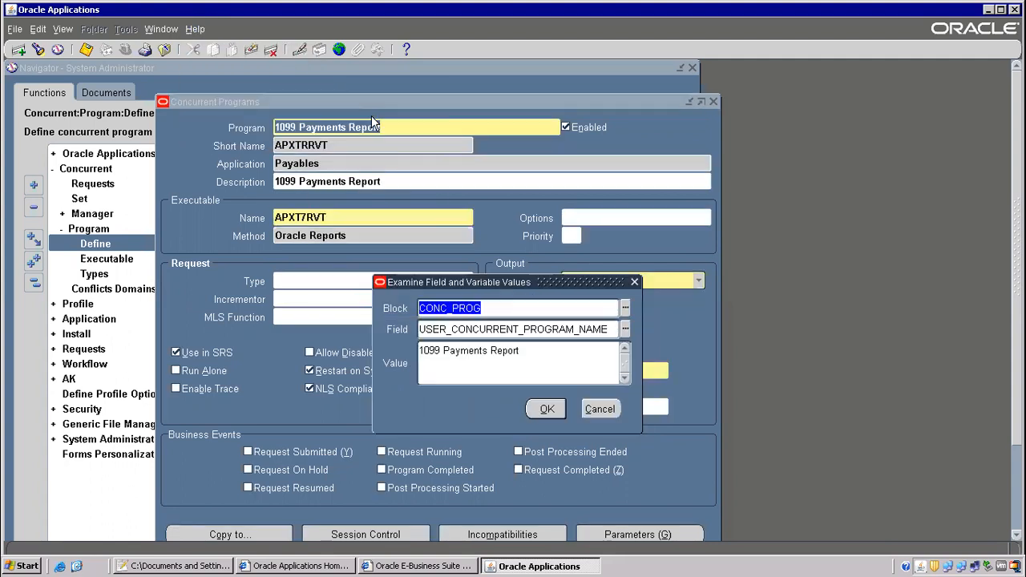
{"action": "type", "text": "syste"}
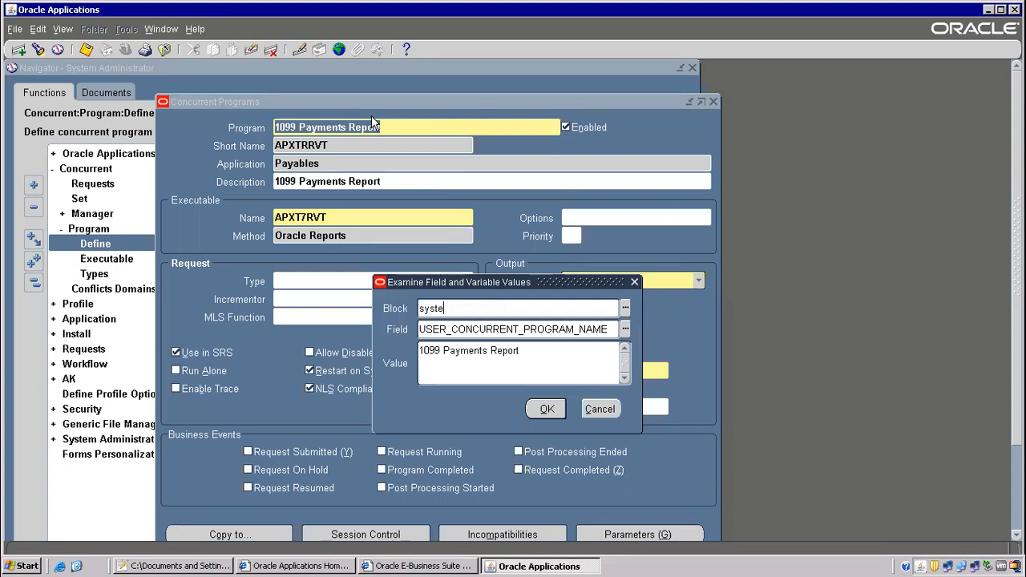
{"action": "type", "text": "m"}
{"action": "key", "text": "Tab"}
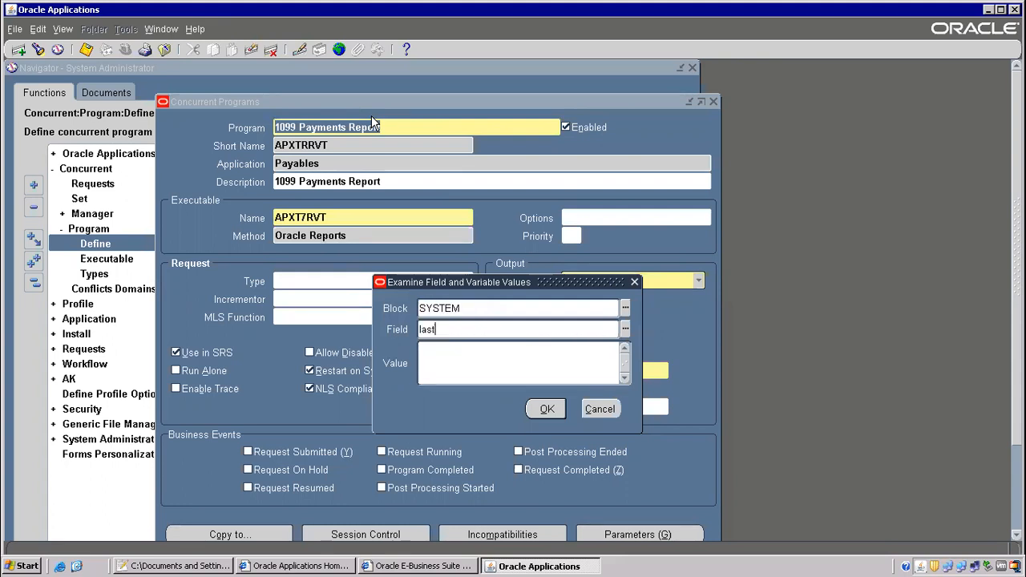
{"action": "type", "text": "last_query"}
{"action": "key", "text": "Tab"}
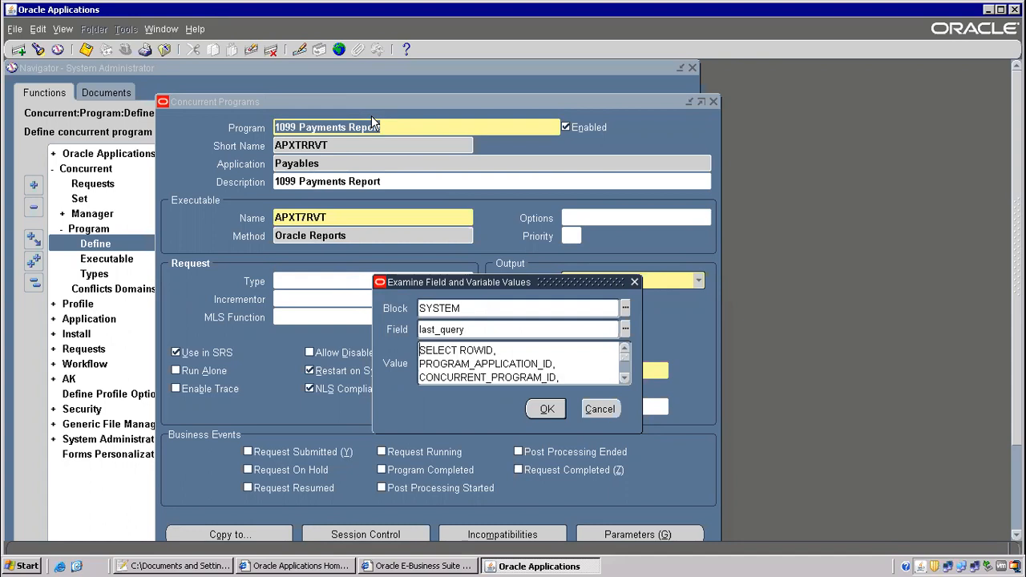
Enlarge the viewer to read the full query on FND_CONC_PROG_ONSITE_INFO, then launch Toad for Oracle.
{"action": "left_click_drag", "start_coordinate": [520, 279], "coordinate": [564, 97]}
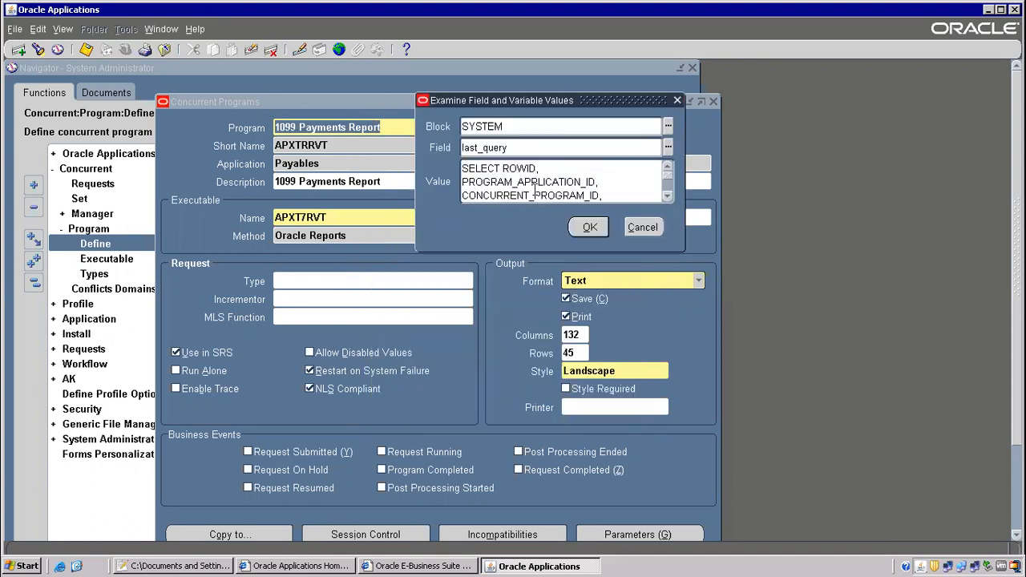
{"action": "left_click_drag", "start_coordinate": [683, 250], "coordinate": [971, 542]}
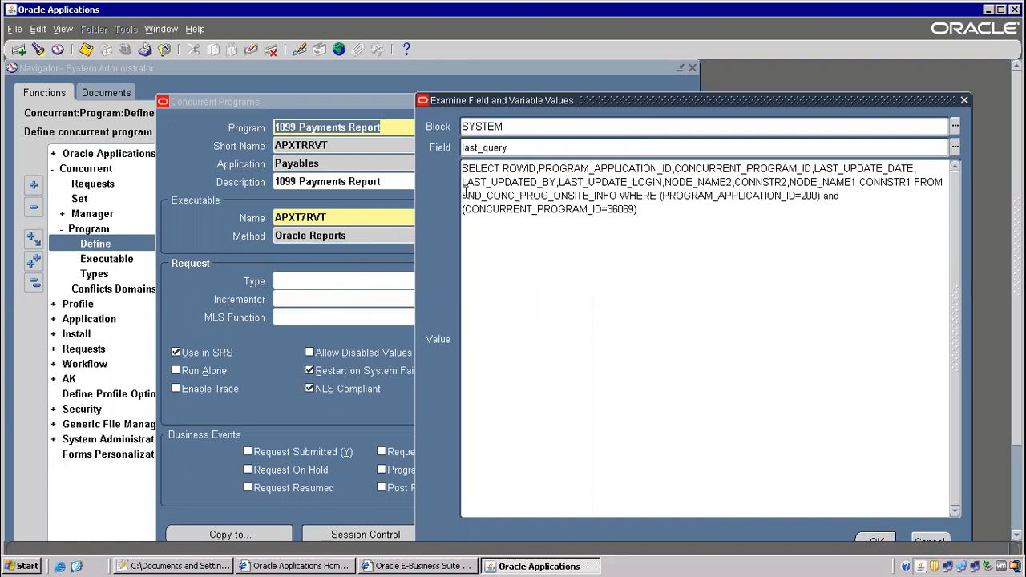
{"action": "left_click_drag", "start_coordinate": [468, 196], "coordinate": [577, 195]}
{"action": "left_click", "coordinate": [615, 196]}
{"action": "left_click", "coordinate": [455, 182], "text": "shift"}
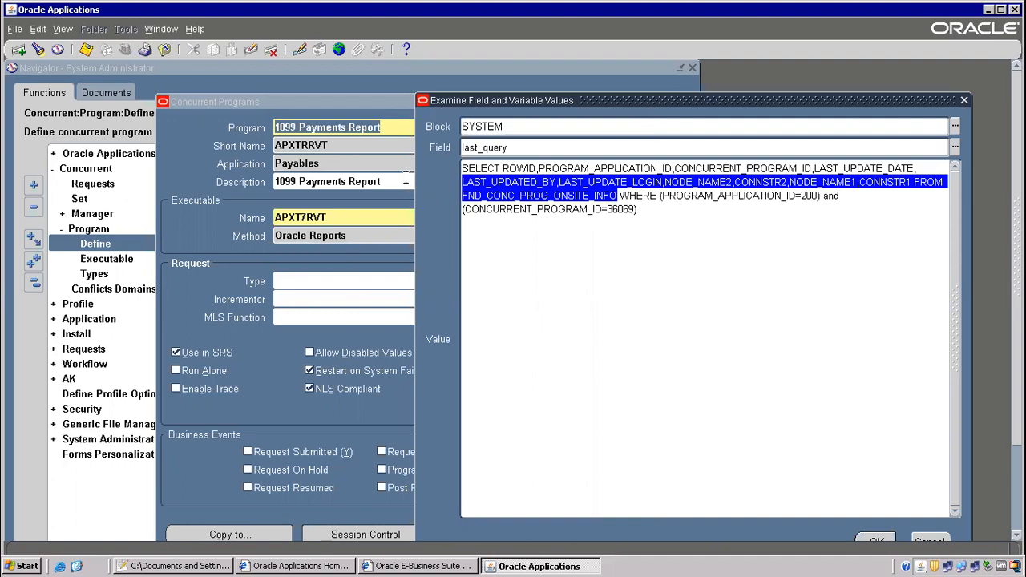
{"action": "left_click", "coordinate": [76, 566]}
{"action": "double_click", "coordinate": [312, 267]}
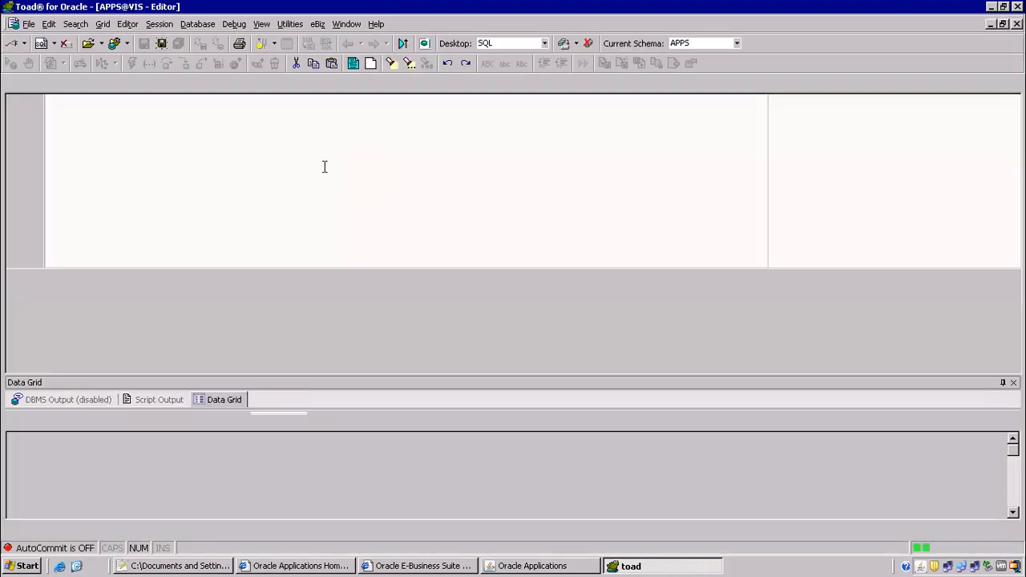
Run select * from fnd_concurrent_programs_vl in the Toad SQL editor.
{"action": "type", "text": "selec"}
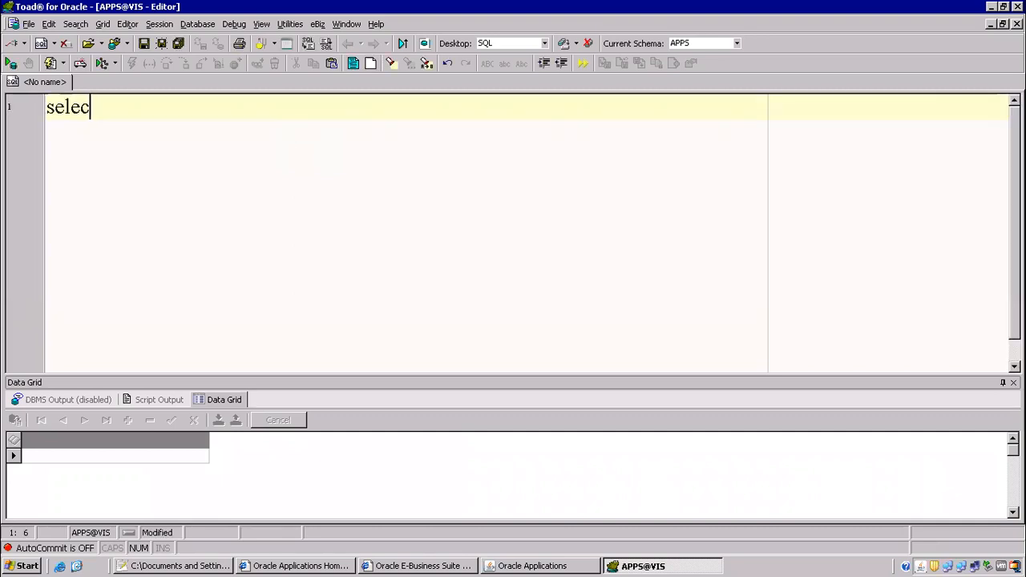
{"action": "type", "text": "t * from fnd_concurrent"}
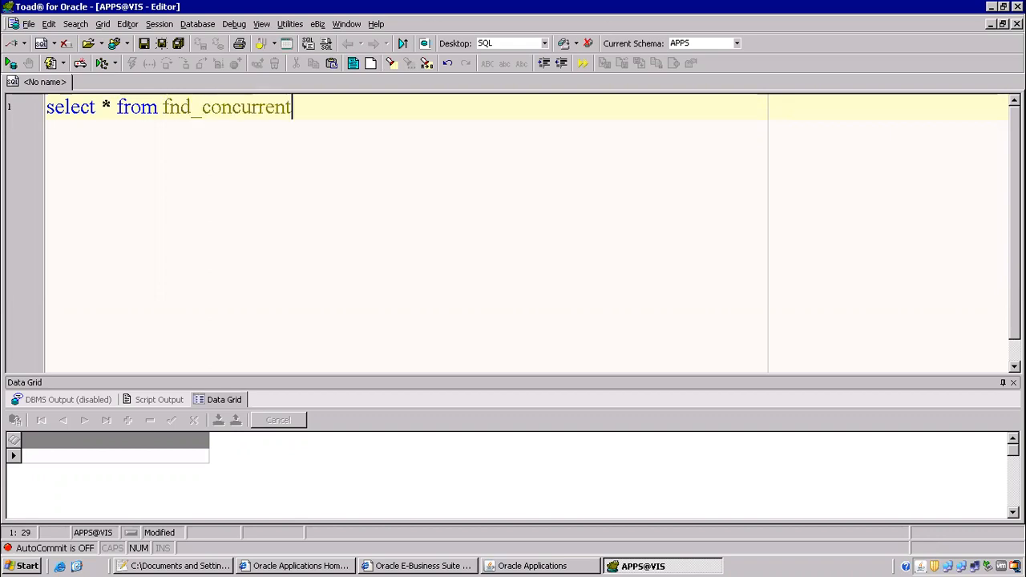
{"action": "type", "text": "_programs_v"}
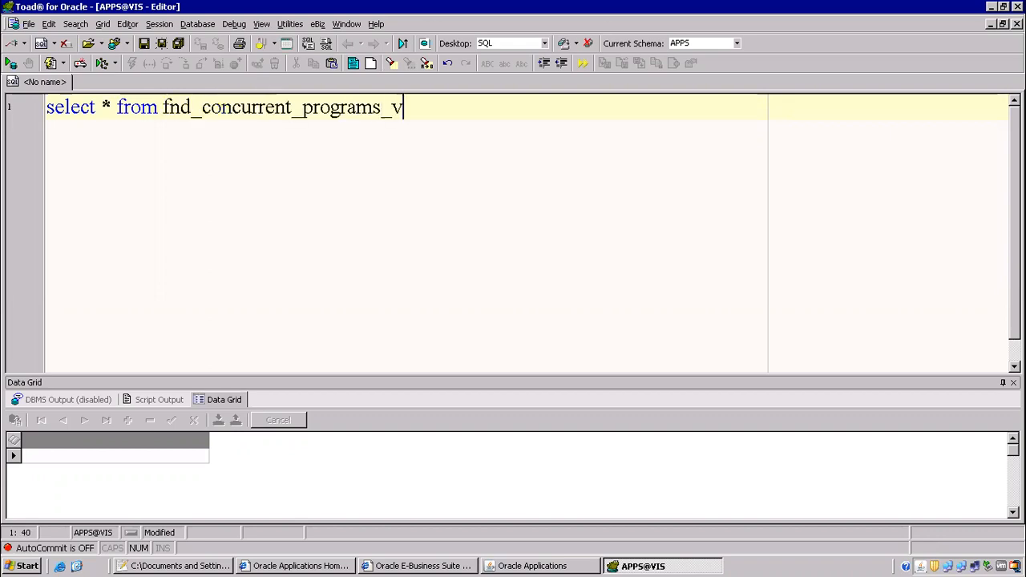
{"action": "type", "text": "l"}
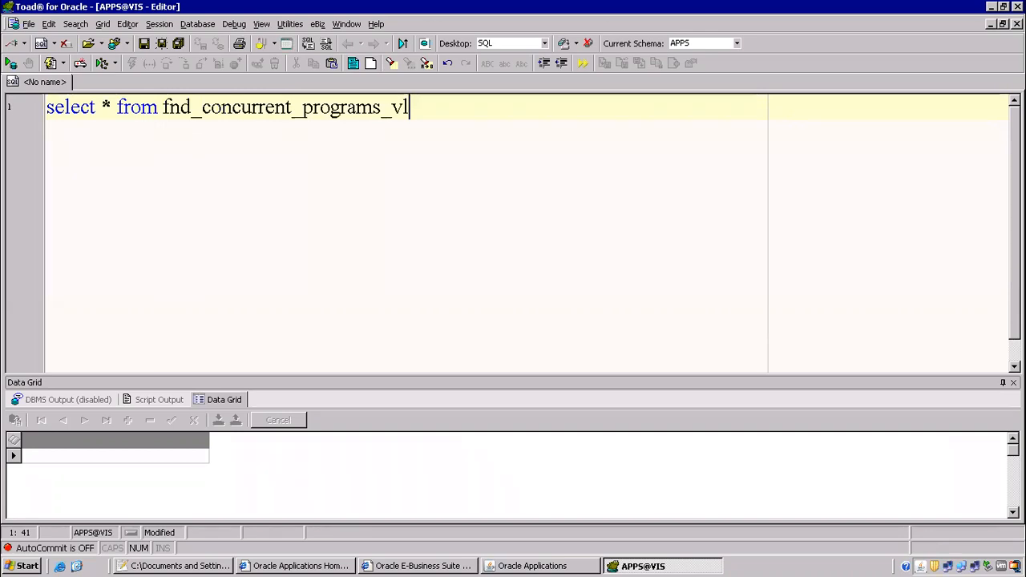
{"action": "left_click_drag", "start_coordinate": [395, 108], "coordinate": [426, 108]}
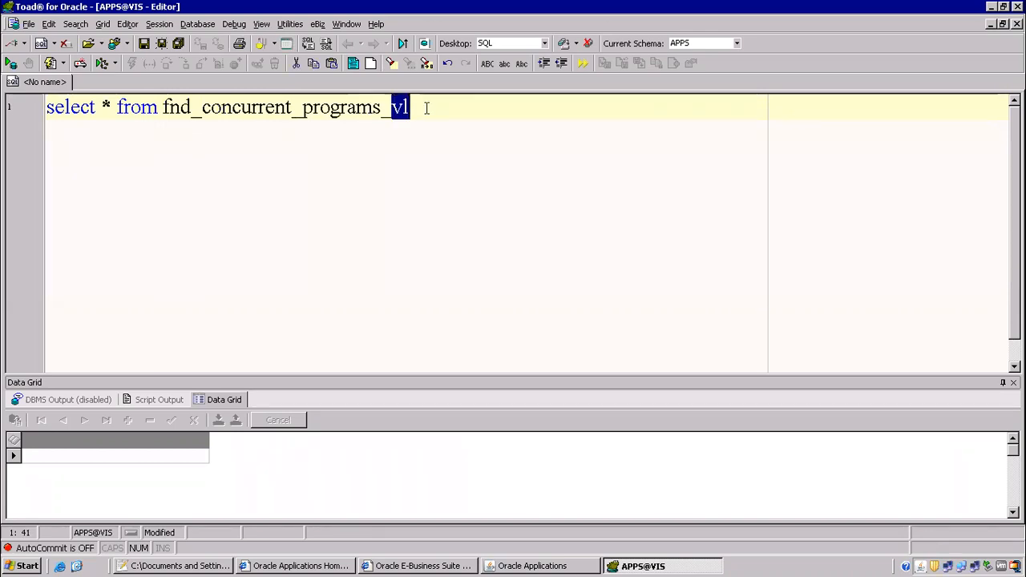
{"action": "left_click", "coordinate": [452, 108]}
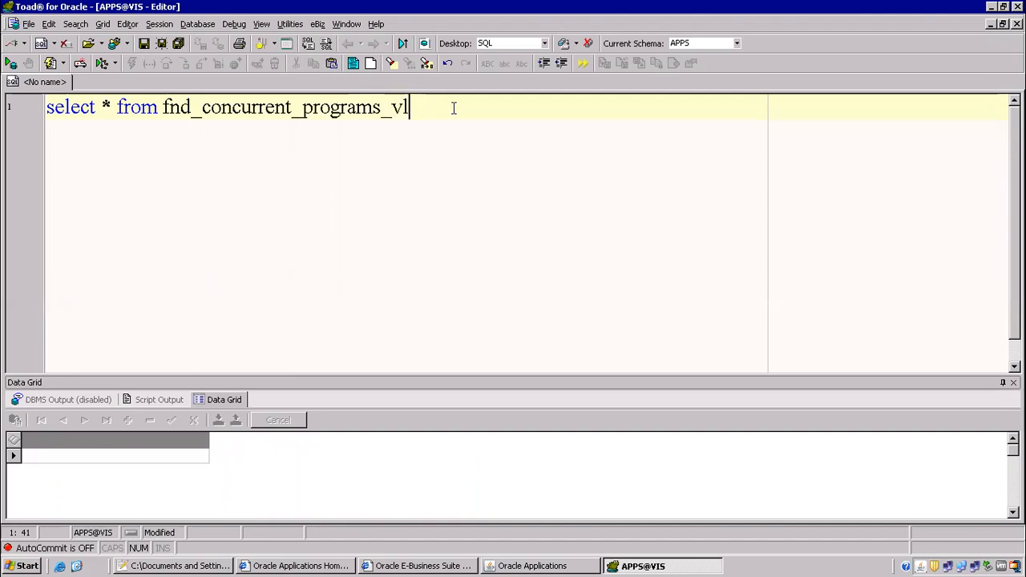
{"action": "key", "text": "F9"}
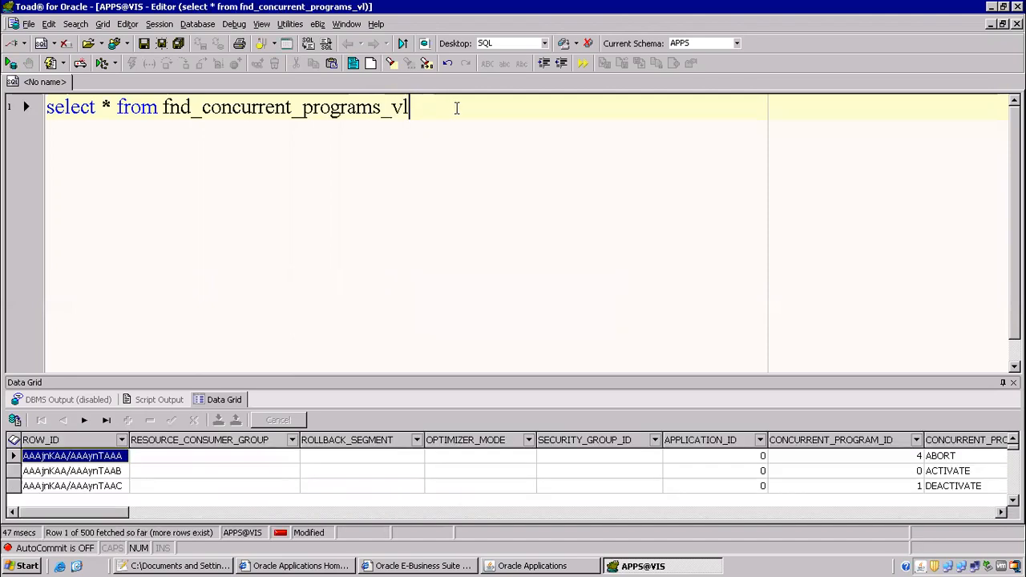
Append a where concurrent_program_name='' filter to the query.
{"action": "type", "text": "where"}
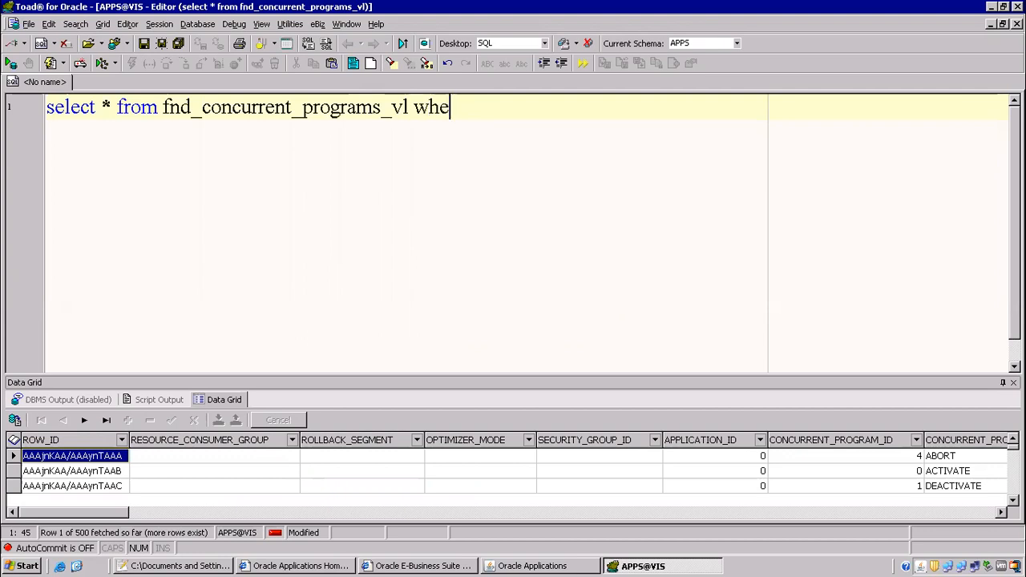
{"action": "left_click", "coordinate": [1002, 512]}
{"action": "left_click", "coordinate": [1002, 512]}
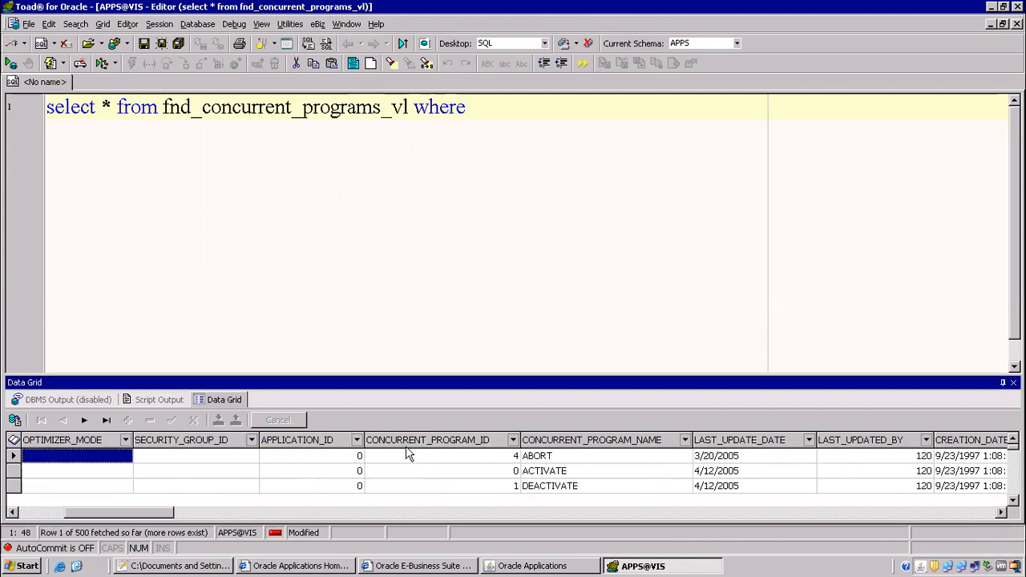
{"action": "left_click", "coordinate": [500, 112]}
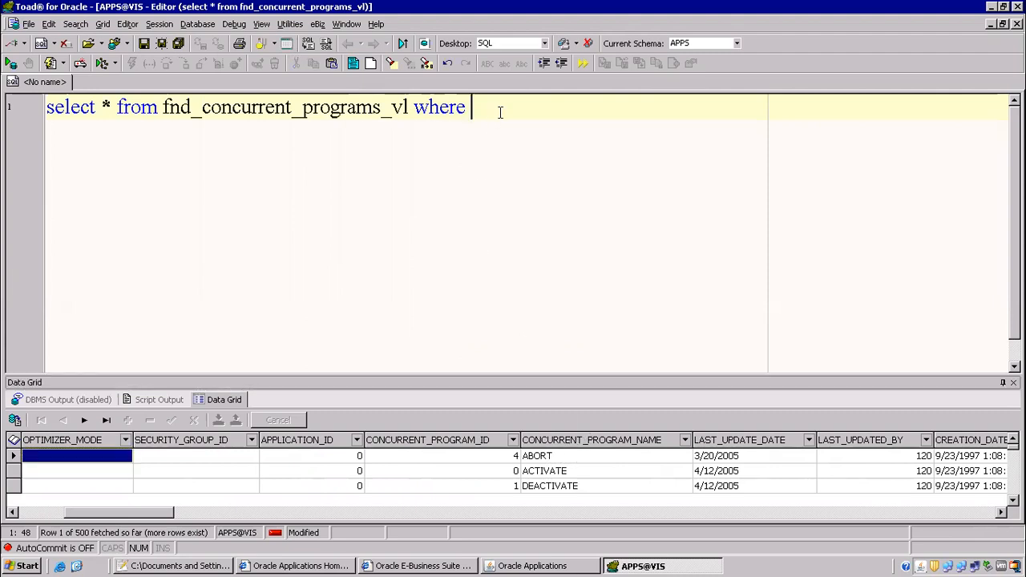
{"action": "type", "text": "con"}
{"action": "type", "text": "current_"}
{"action": "type", "text": "pro"}
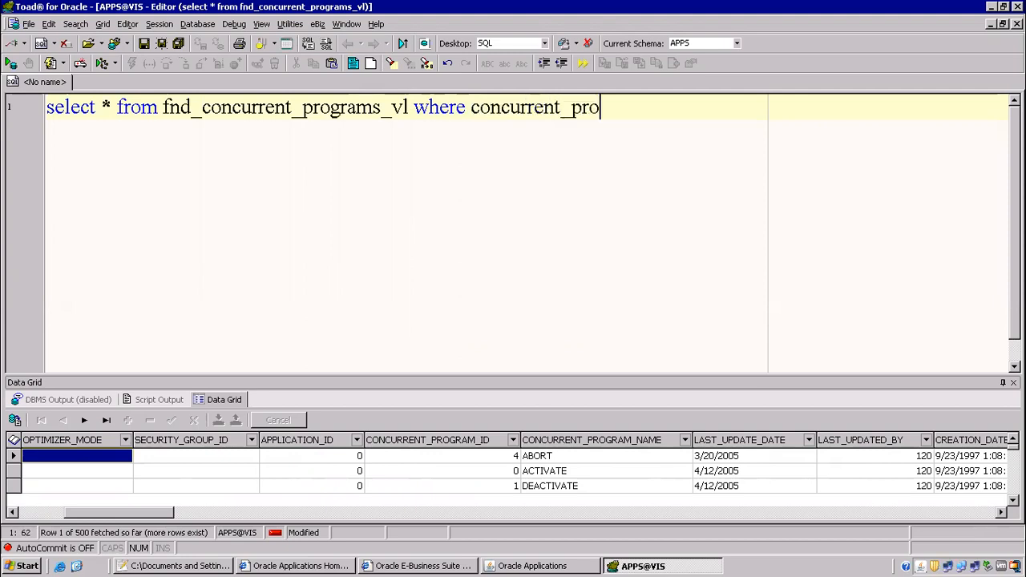
{"action": "type", "text": "gram_name=''"}
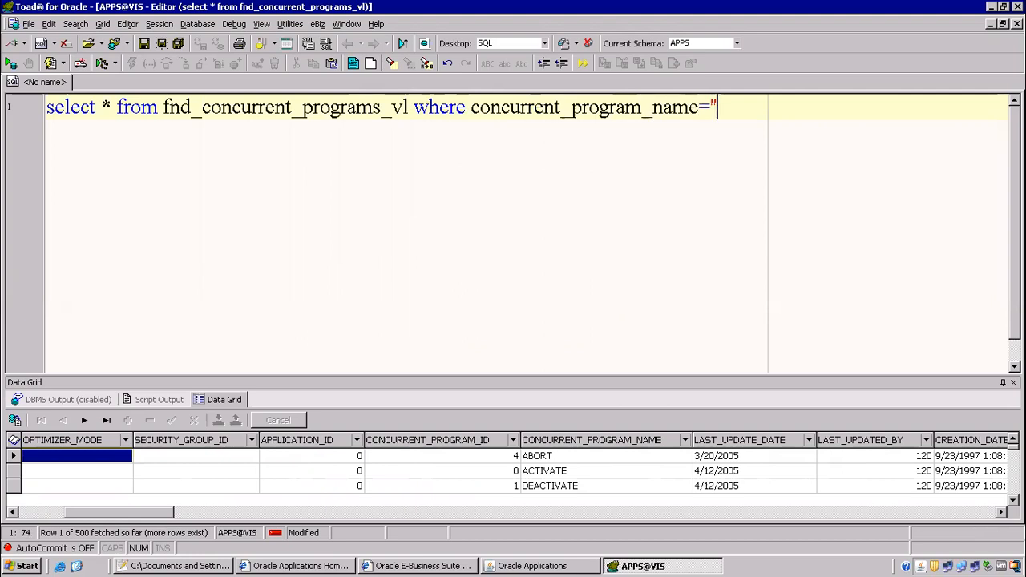
{"action": "key", "text": "alt+Tab"}
{"action": "key", "text": "alt+Tab"}
{"action": "key", "text": "alt+Tab"}
{"action": "key", "text": "alt+Tab"}
{"action": "key", "text": "alt+Tab"}
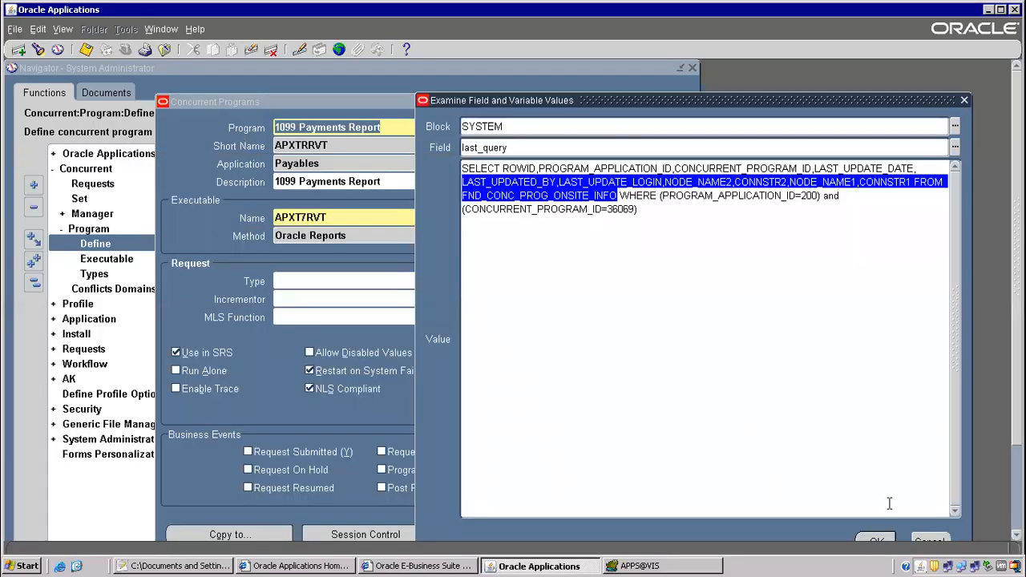
Close the last-query viewer and copy the short name APXTRRVT from the Concurrent Programs form.
{"action": "left_click", "coordinate": [930, 539]}
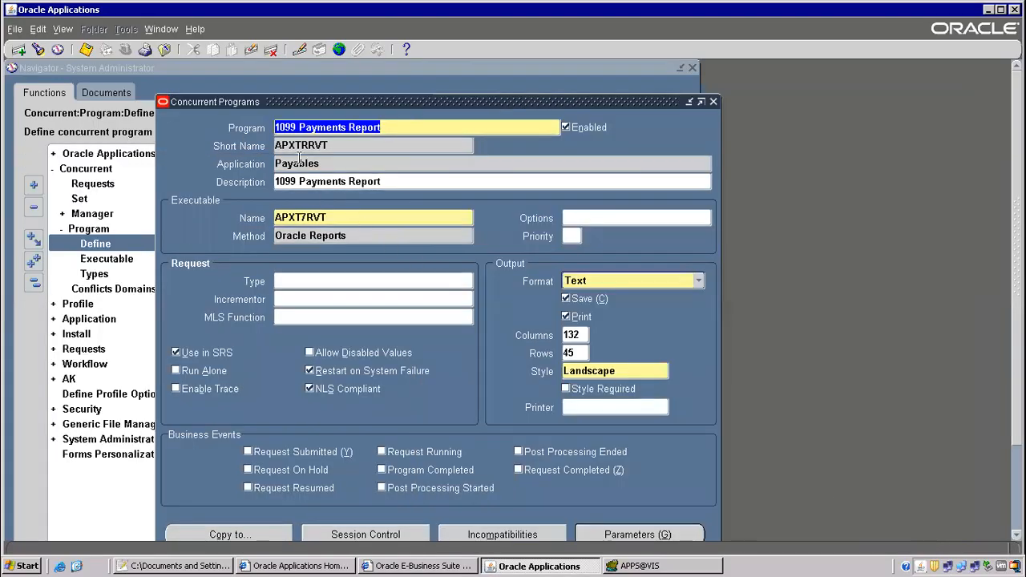
{"action": "key", "text": "Tab"}
{"action": "left_click", "coordinate": [299, 128]}
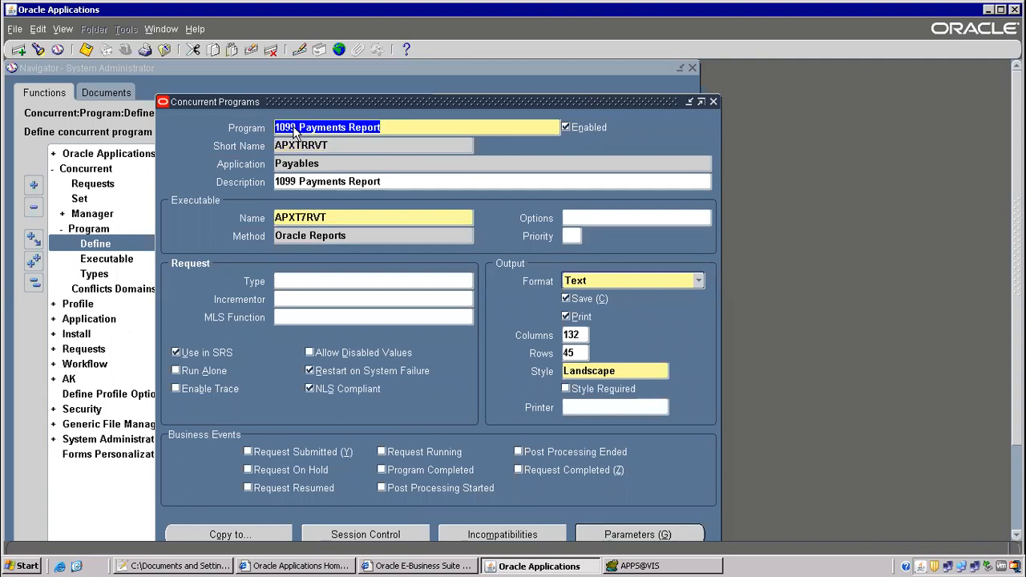
{"action": "left_click", "coordinate": [296, 145]}
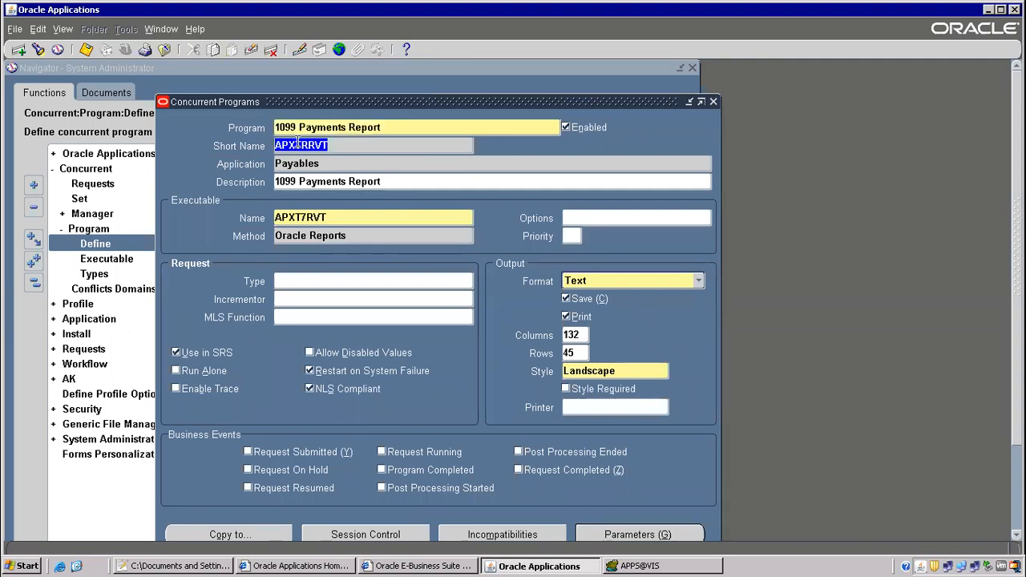
{"action": "right_click", "coordinate": [298, 146]}
{"action": "left_click", "coordinate": [319, 166]}
{"action": "key", "text": "alt+Tab"}
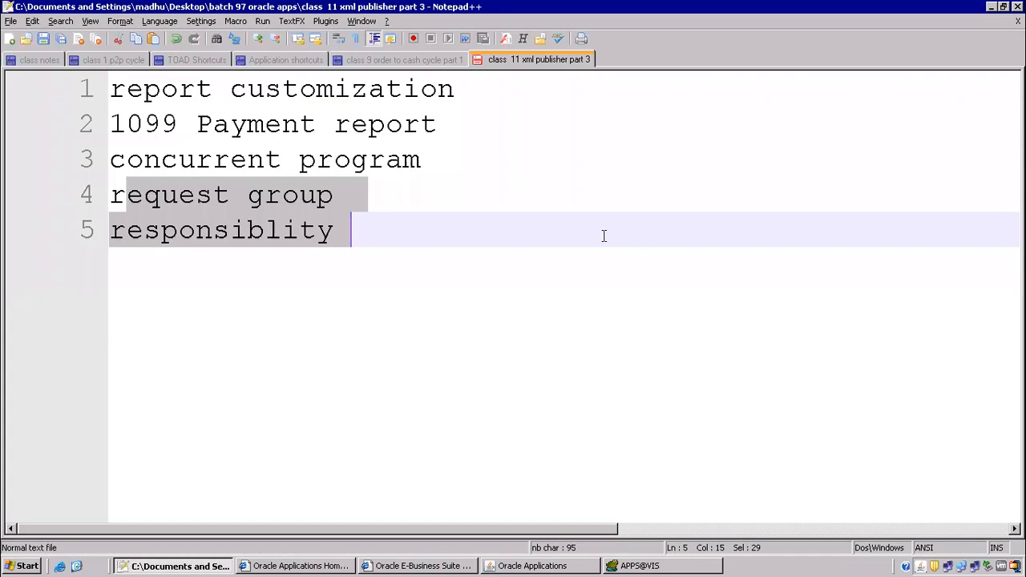
Paste APXTRRVT into the name filter and run the query.
{"action": "key", "text": "alt+Tab"}
{"action": "key", "text": "alt+Tab"}
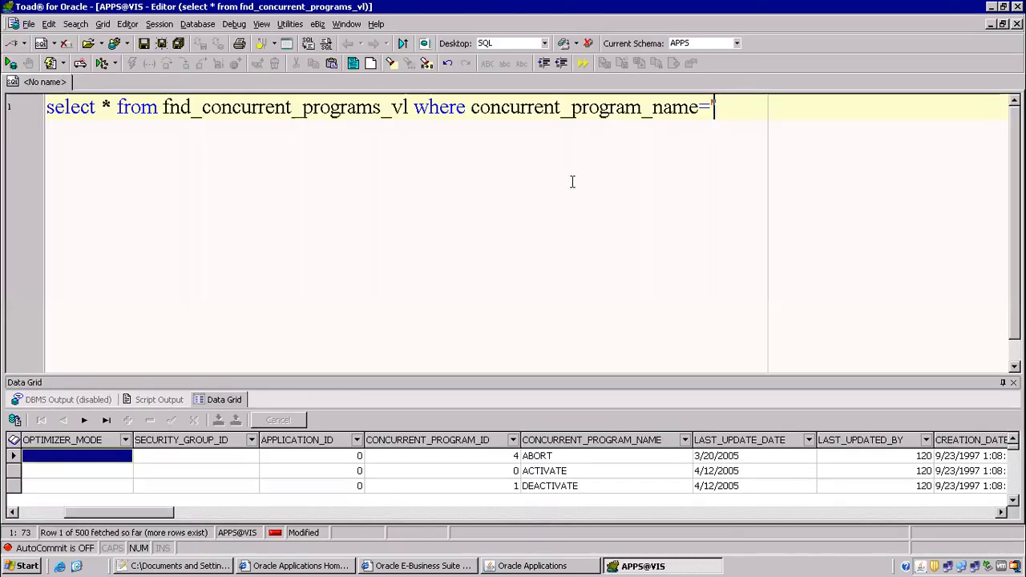
{"action": "key", "text": "ctrl+v"}
{"action": "key", "text": "F9"}
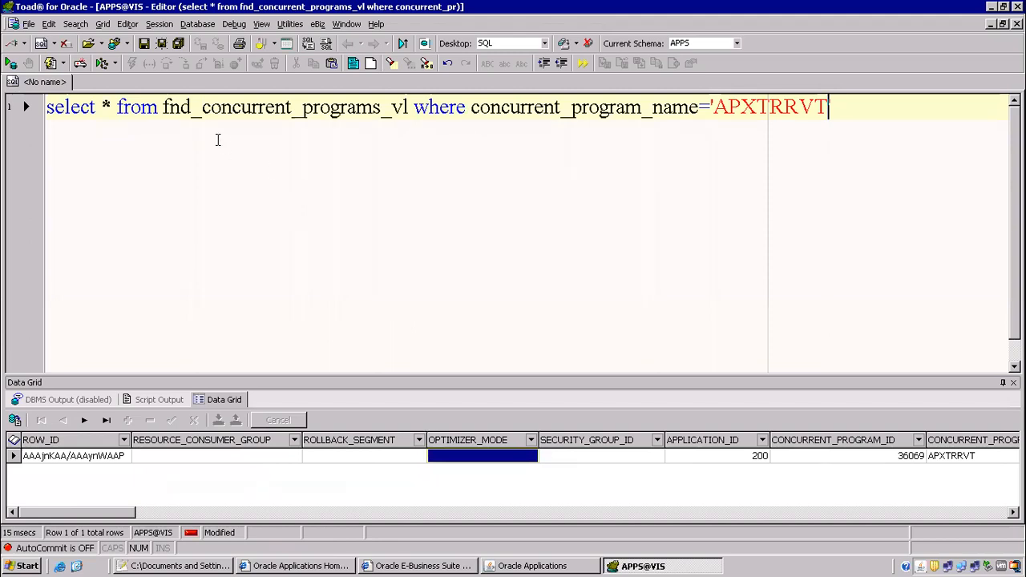
Replace * with user_concurrent_program_name and rerun the query.
{"action": "left_click_drag", "start_coordinate": [110, 106], "coordinate": [103, 106]}
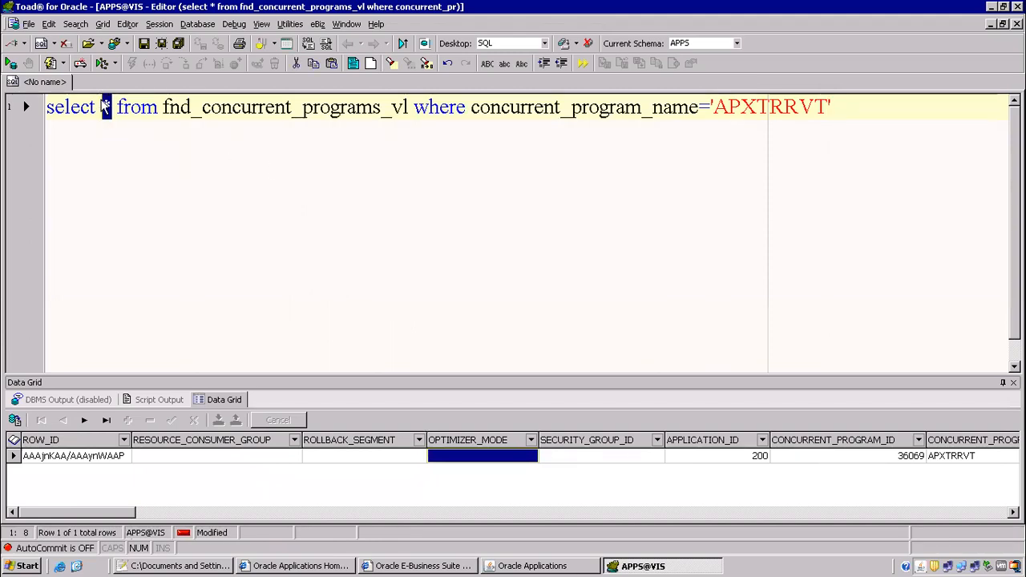
{"action": "type", "text": "user_n"}
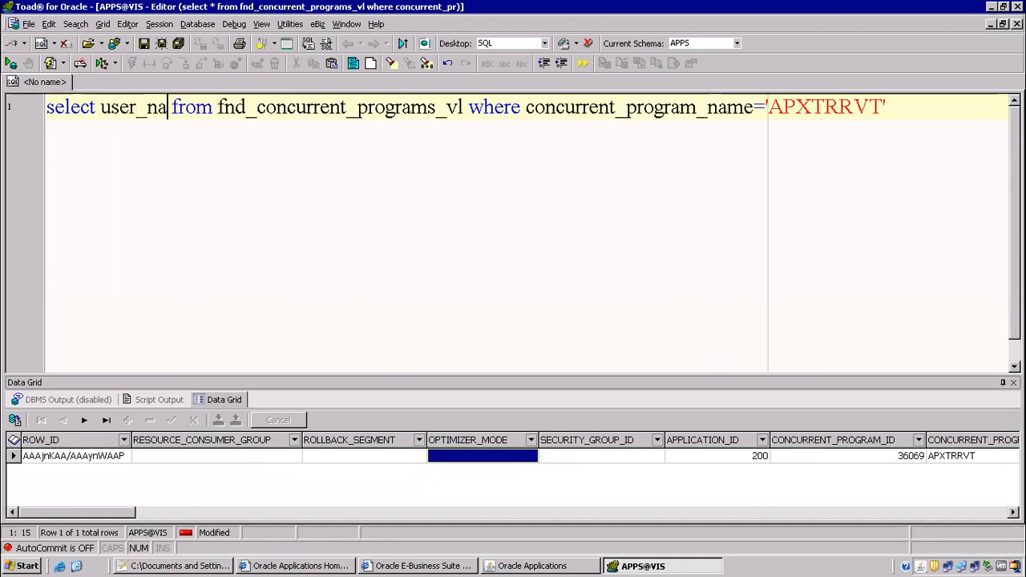
{"action": "key", "text": "BackSpace"}
{"action": "type", "text": "concurrent"}
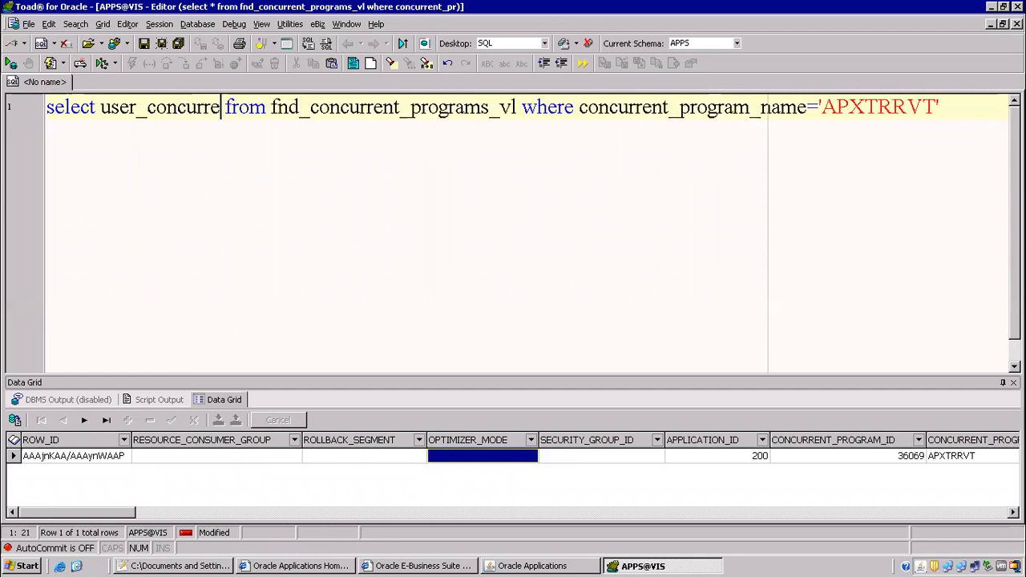
{"action": "type", "text": "_program"}
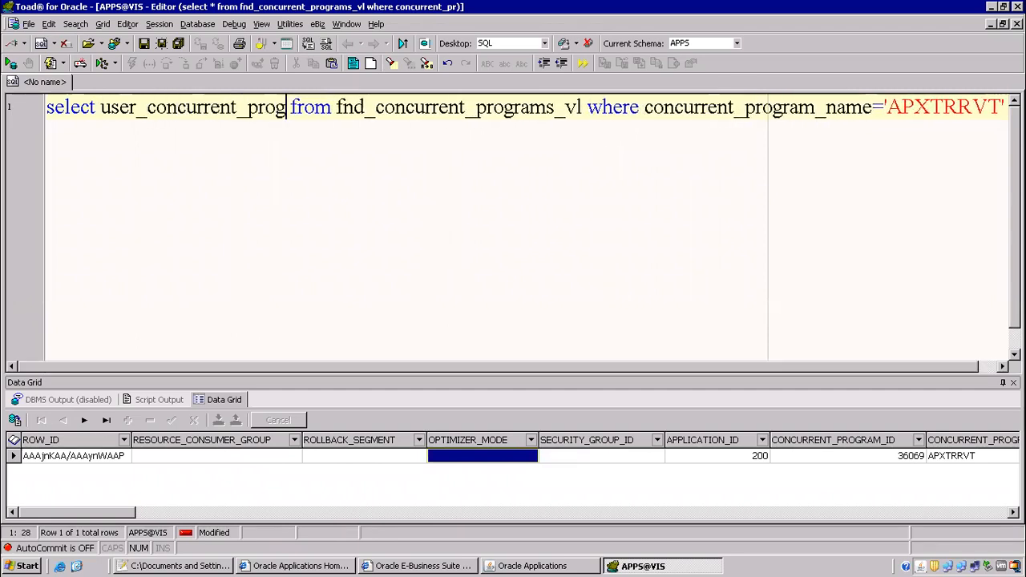
{"action": "type", "text": "_naem"}
{"action": "key", "text": "BackSpace"}
{"action": "key", "text": "BackSpace"}
{"action": "type", "text": "me"}
{"action": "key", "text": "F9"}
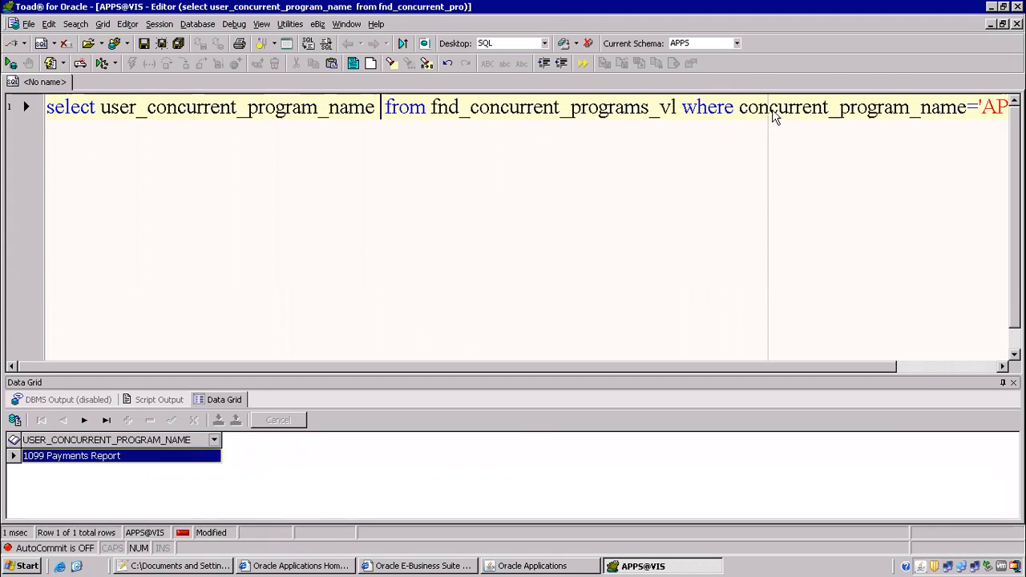
Add concurrent_program_name to the select list and run it, showing APXTRRVT with 1099 Payments Report.
{"action": "left_click_drag", "start_coordinate": [739, 106], "coordinate": [959, 106]}
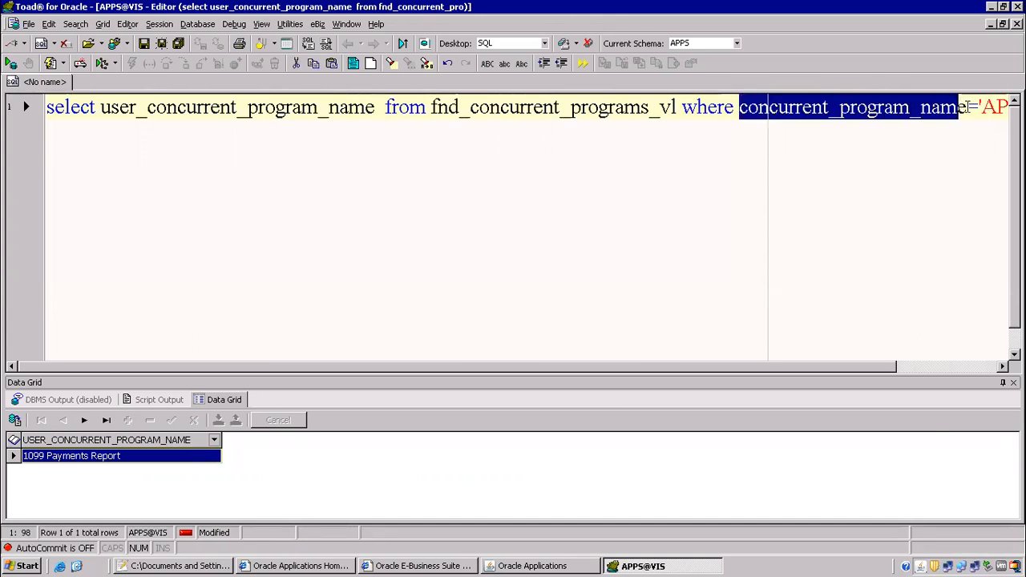
{"action": "left_click_drag", "start_coordinate": [964, 107], "coordinate": [969, 107]}
{"action": "left_click", "coordinate": [100, 106]}
{"action": "key", "text": "ctrl+v"}
{"action": "type", "text": ","}
{"action": "key", "text": "F9"}
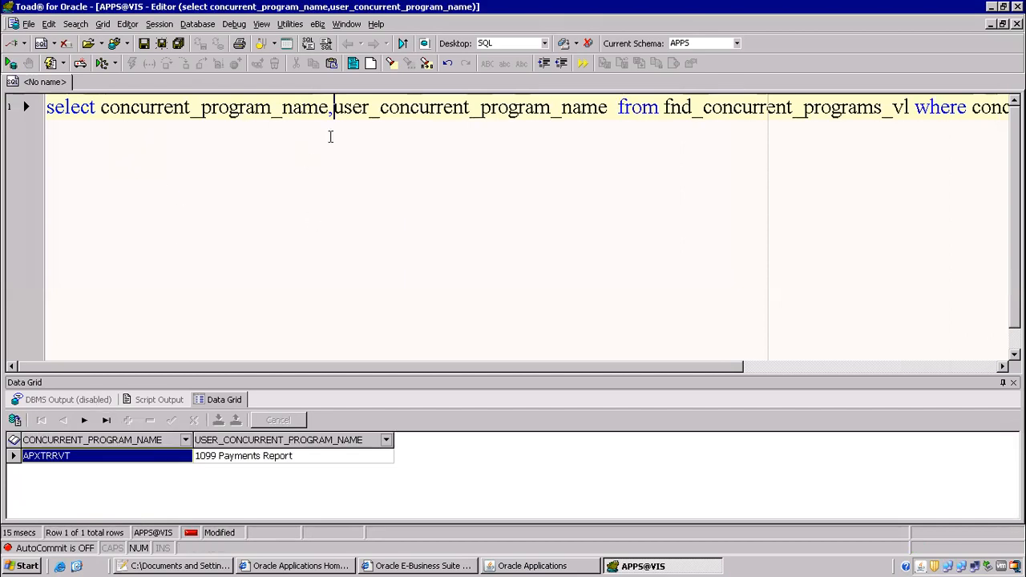
{"action": "left_click", "coordinate": [622, 106]}
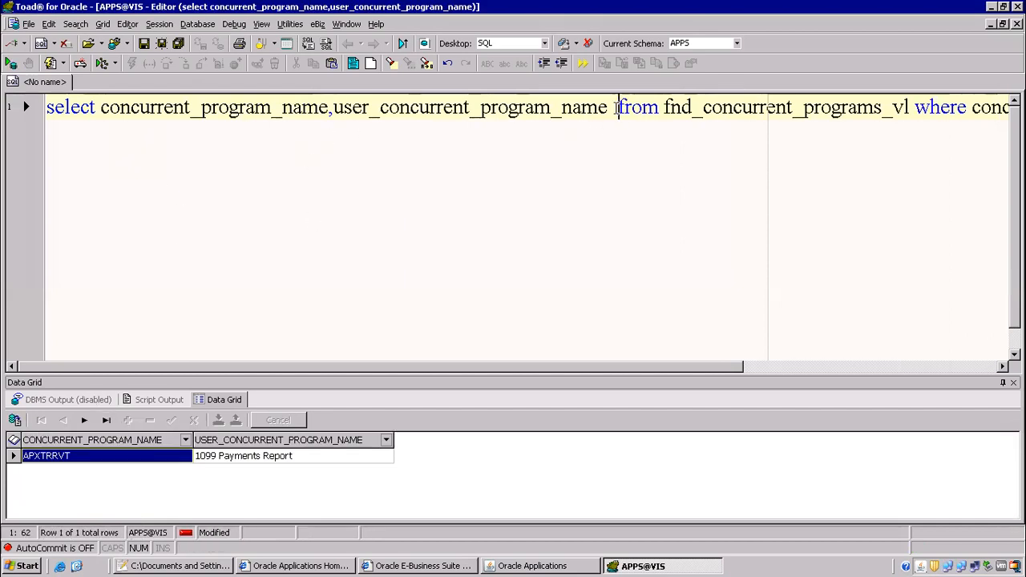
{"action": "left_click", "coordinate": [495, 565]}
Close Concurrent Programs and open the Request Groups form under Security > Responsibility > Request.
{"action": "left_click", "coordinate": [165, 50]}
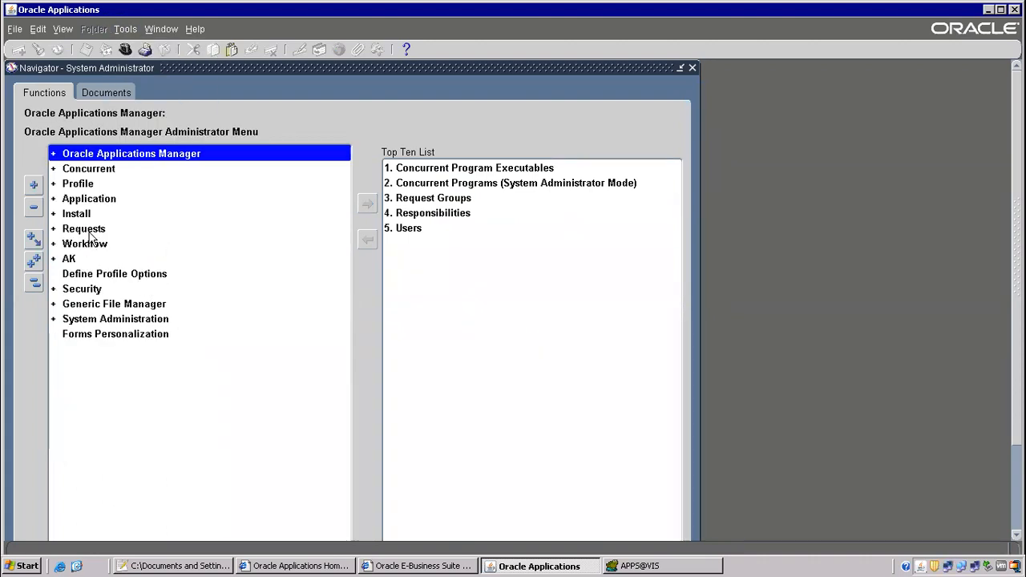
{"action": "double_click", "coordinate": [80, 289]}
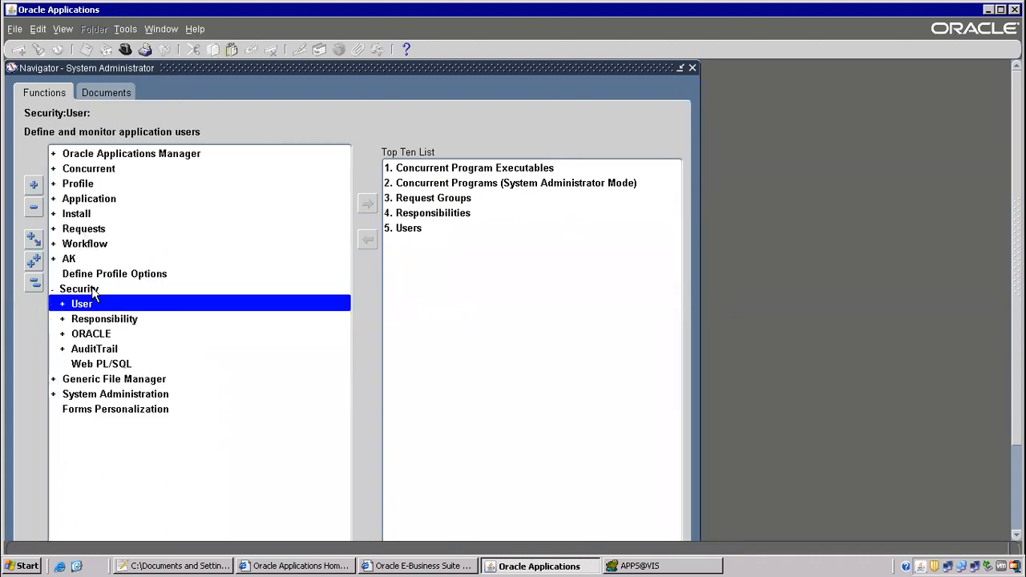
{"action": "double_click", "coordinate": [104, 321]}
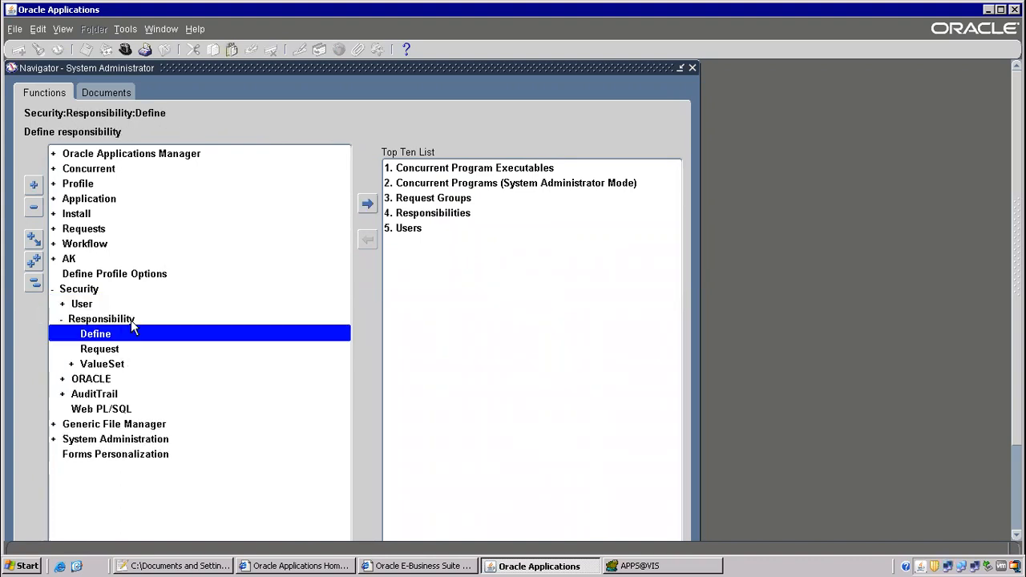
{"action": "double_click", "coordinate": [106, 351]}
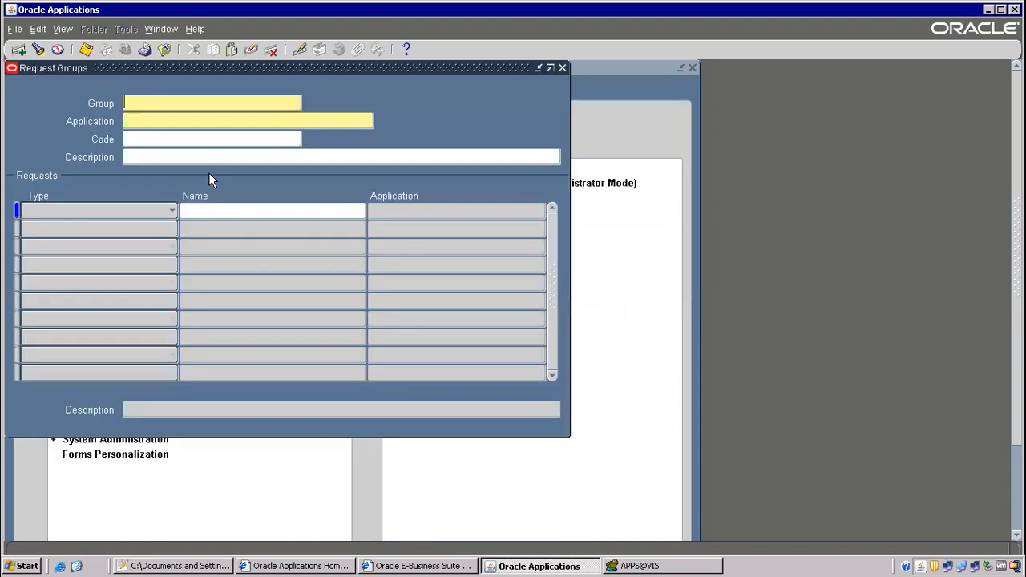
Query the 'All Reports' request group for the Payables application.
{"action": "key", "text": "F11"}
{"action": "type", "text": "All"}
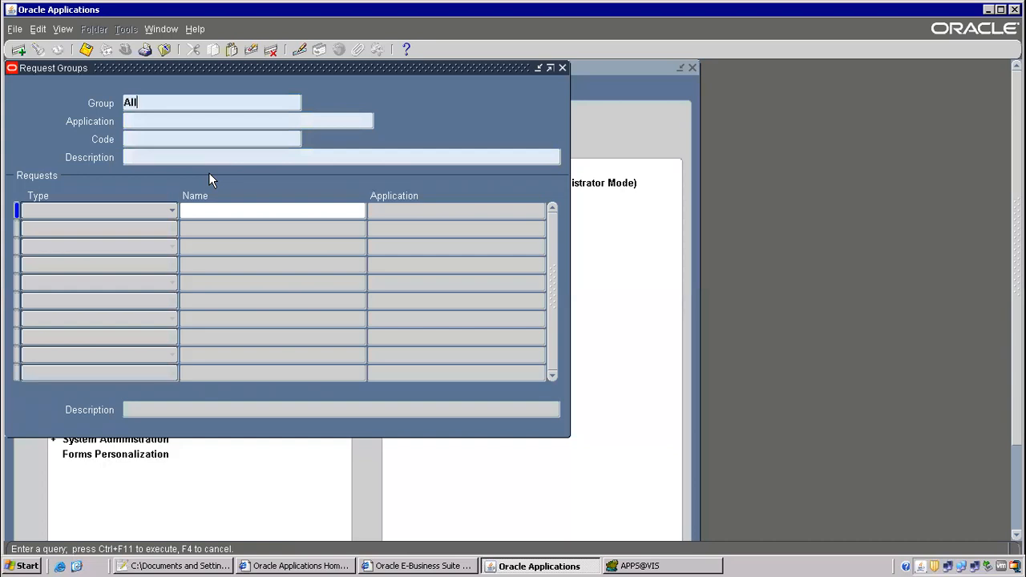
{"action": "type", "text": " Reports"}
{"action": "key", "text": "Tab"}
{"action": "type", "text": "Payables"}
{"action": "key", "text": "ctrl+F11"}
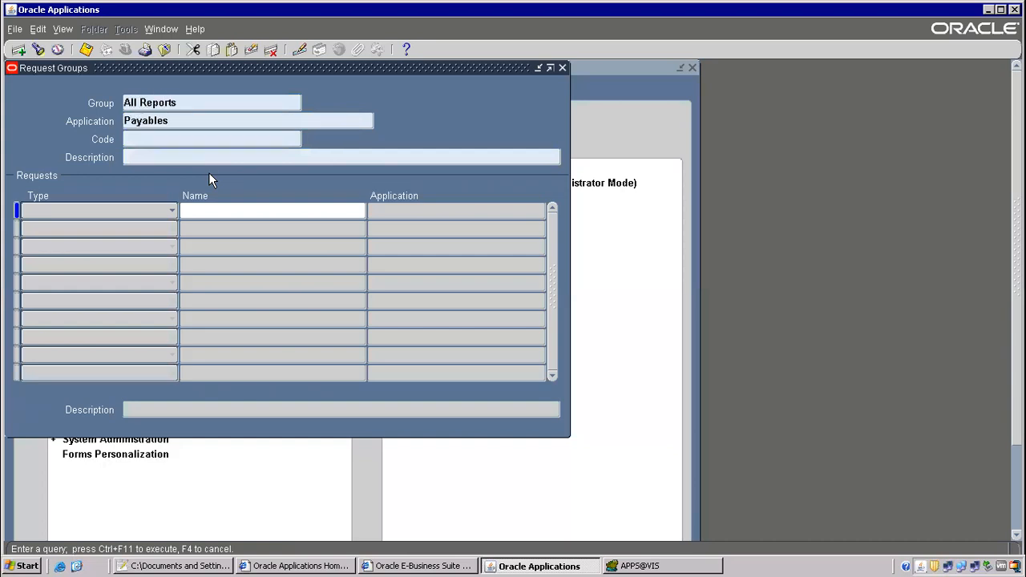
Use Help > Diagnostics > Examine to see block GROUPS, field REQUEST_GROUP_NAME.
{"action": "left_click", "coordinate": [196, 28]}
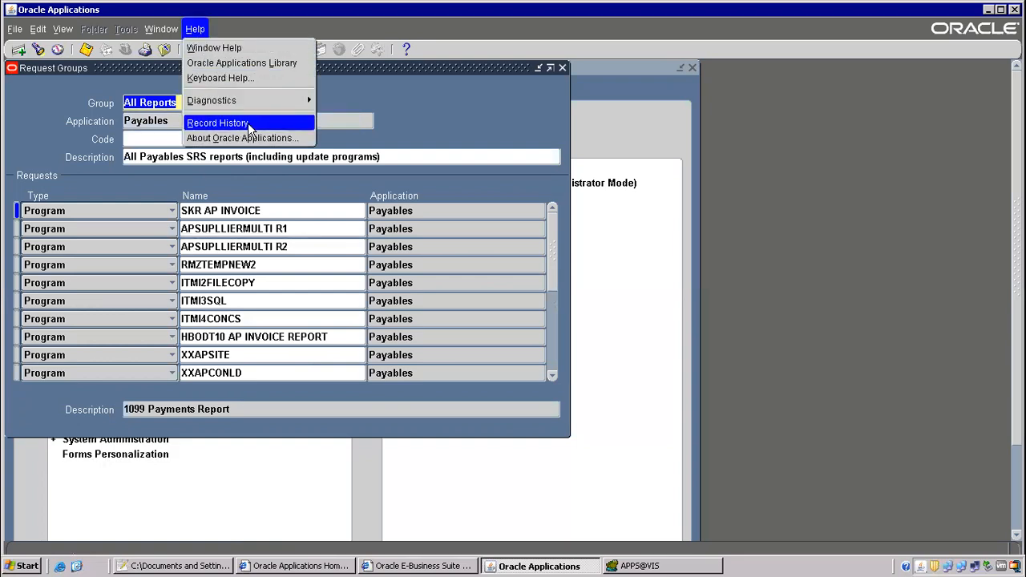
{"action": "left_click", "coordinate": [231, 125]}
{"action": "left_click", "coordinate": [625, 409]}
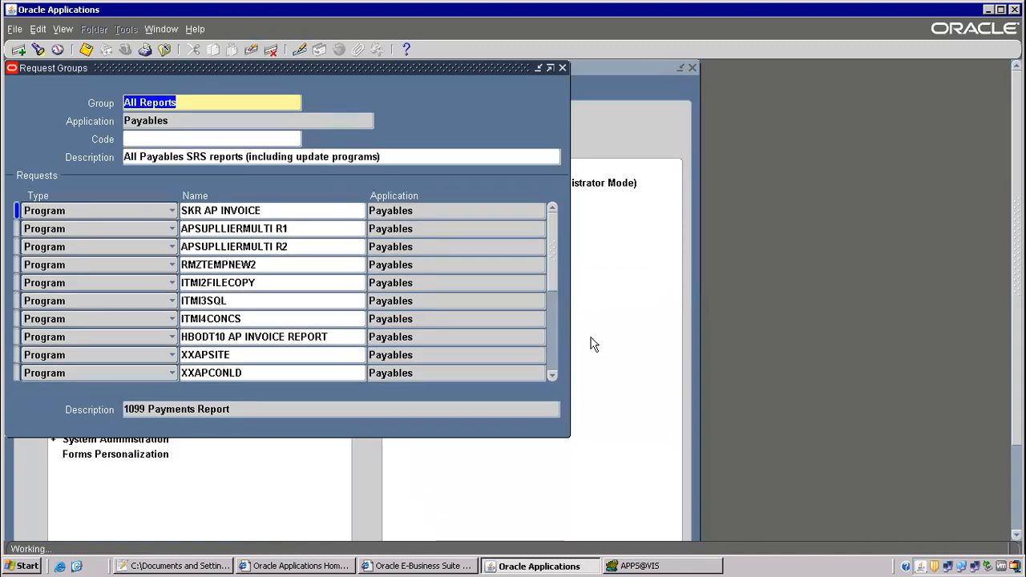
{"action": "left_click", "coordinate": [196, 29]}
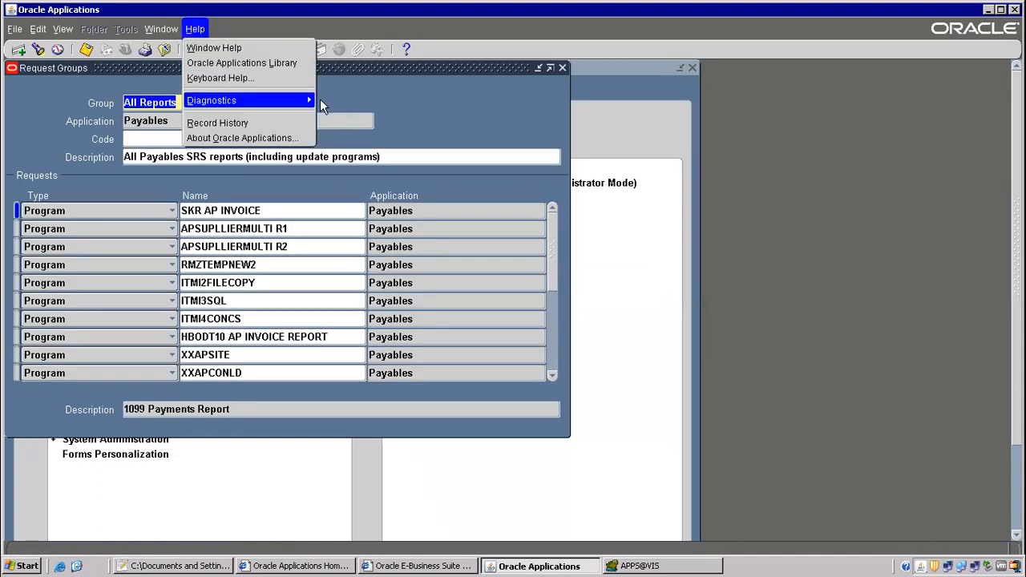
{"action": "left_click", "coordinate": [339, 117]}
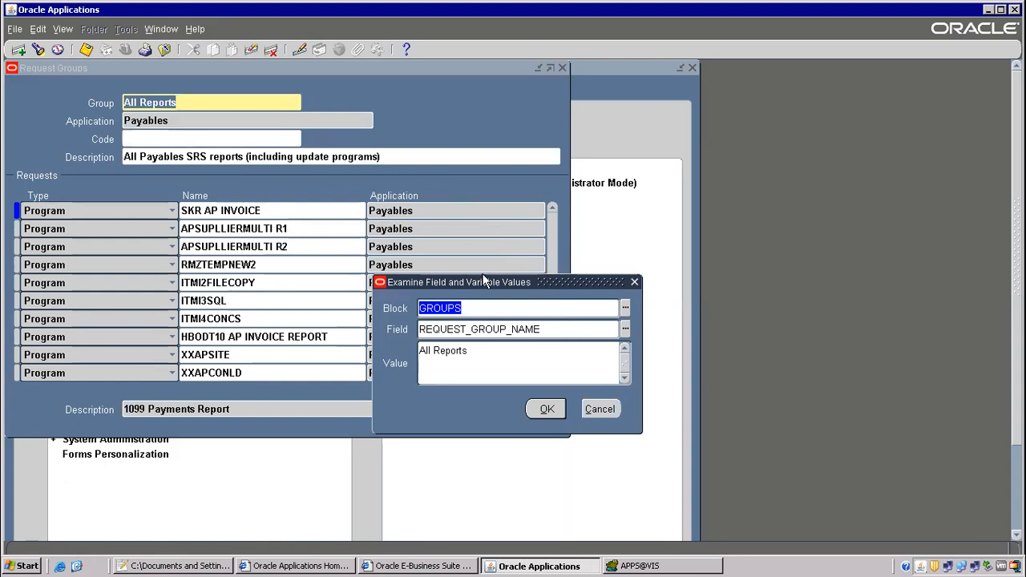
Minimize the remote desktop session and bring the other Chrome window forward.
{"action": "mouse_move", "coordinate": [651, 8]}
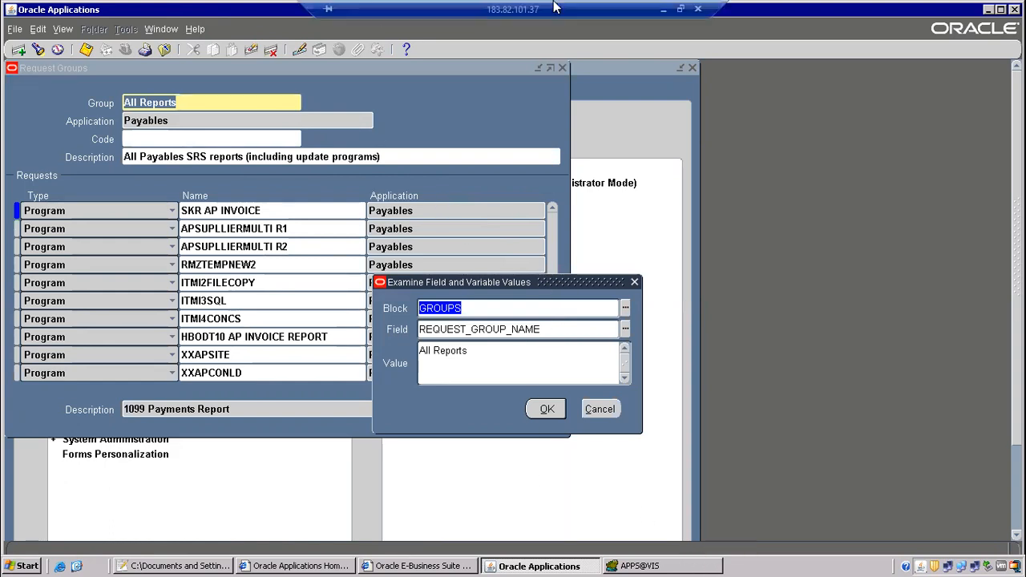
{"action": "left_click", "coordinate": [667, 11]}
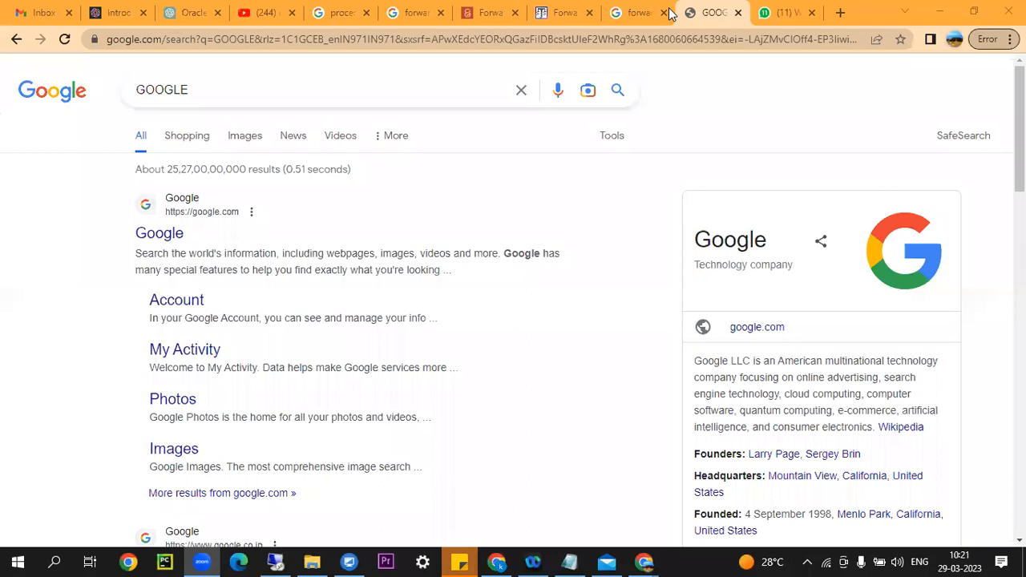
{"action": "left_click", "coordinate": [494, 561]}
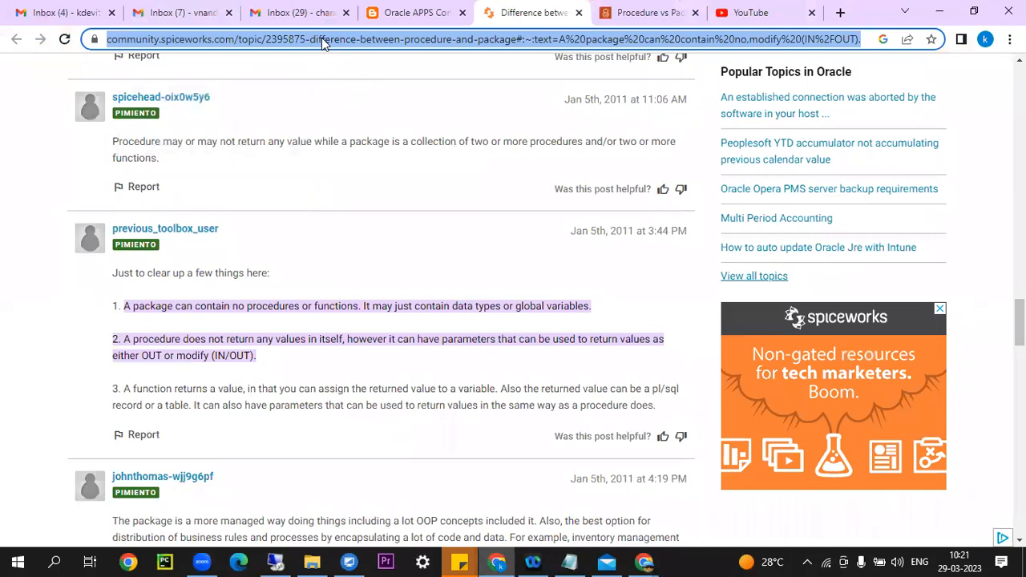
Search Google for 'responsiblity request group concurrent program query'.
{"action": "type", "text": "responsiblit"}
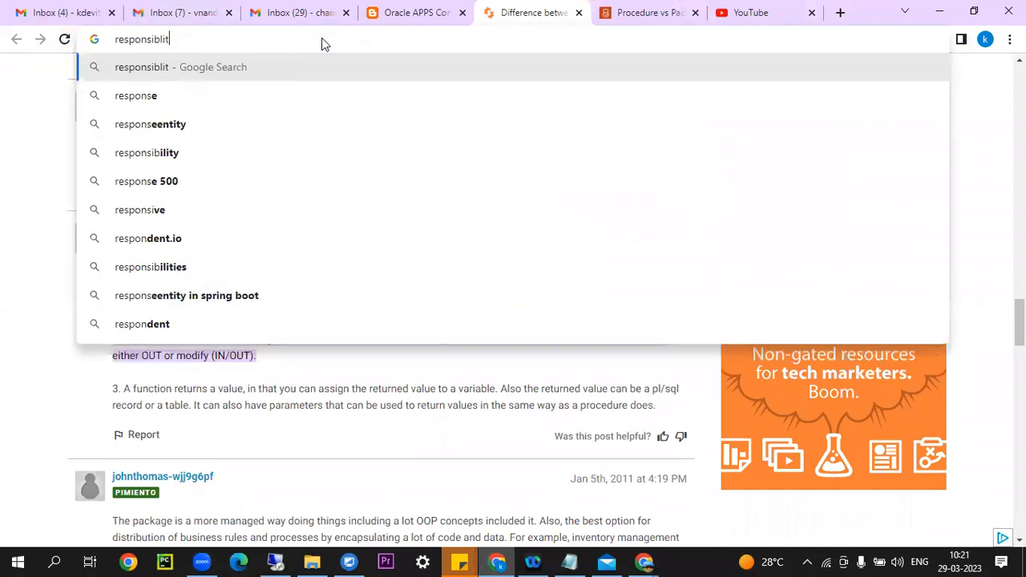
{"action": "type", "text": "y request "}
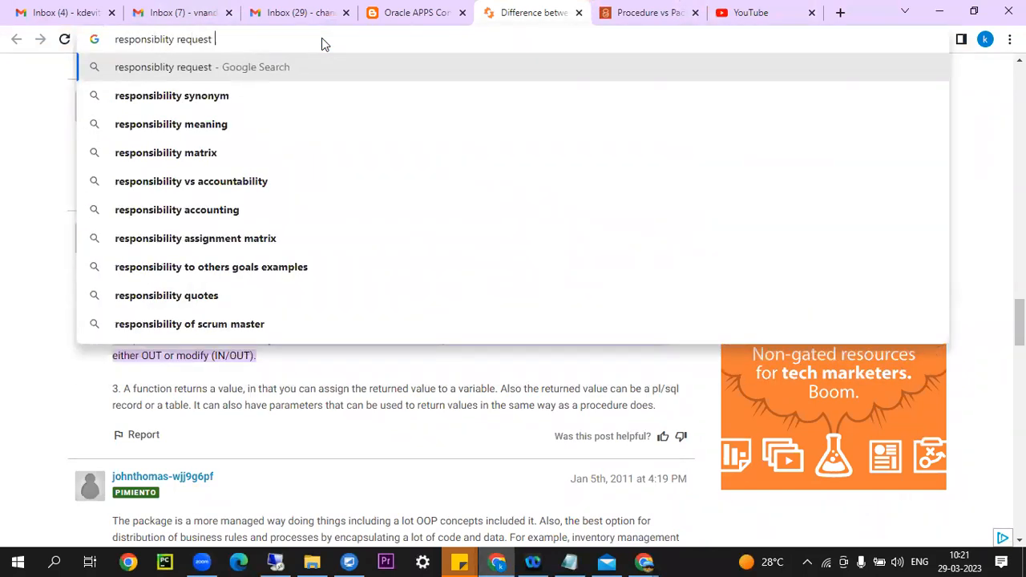
{"action": "type", "text": "group concur"}
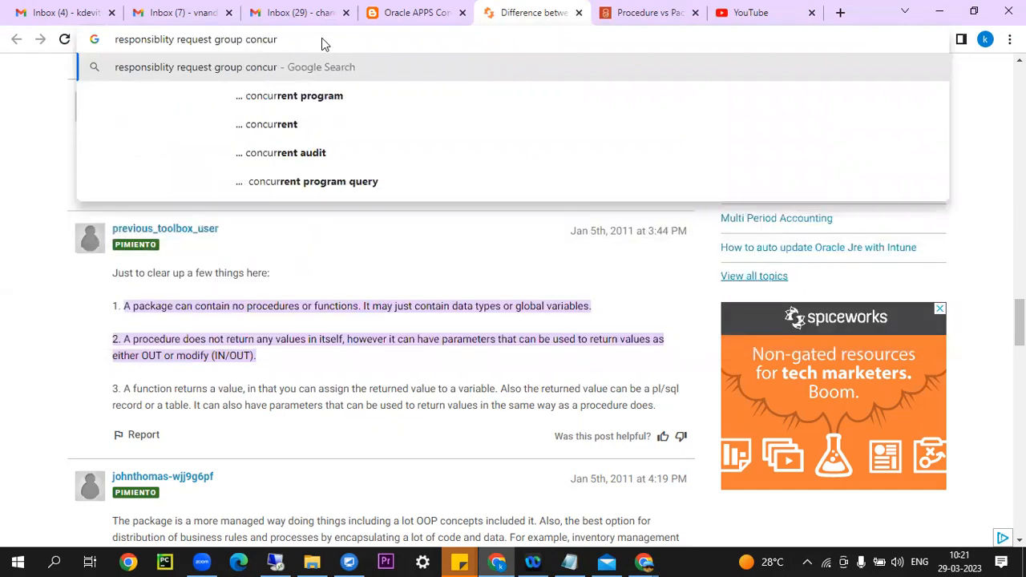
{"action": "key", "text": "Down"}
{"action": "type", "text": "query"}
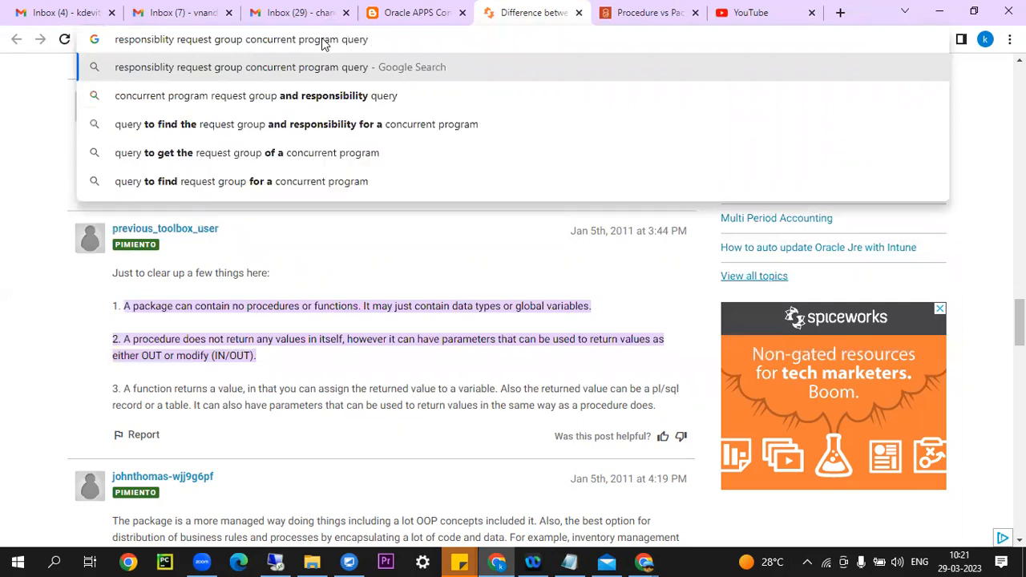
{"action": "key", "text": "Return"}
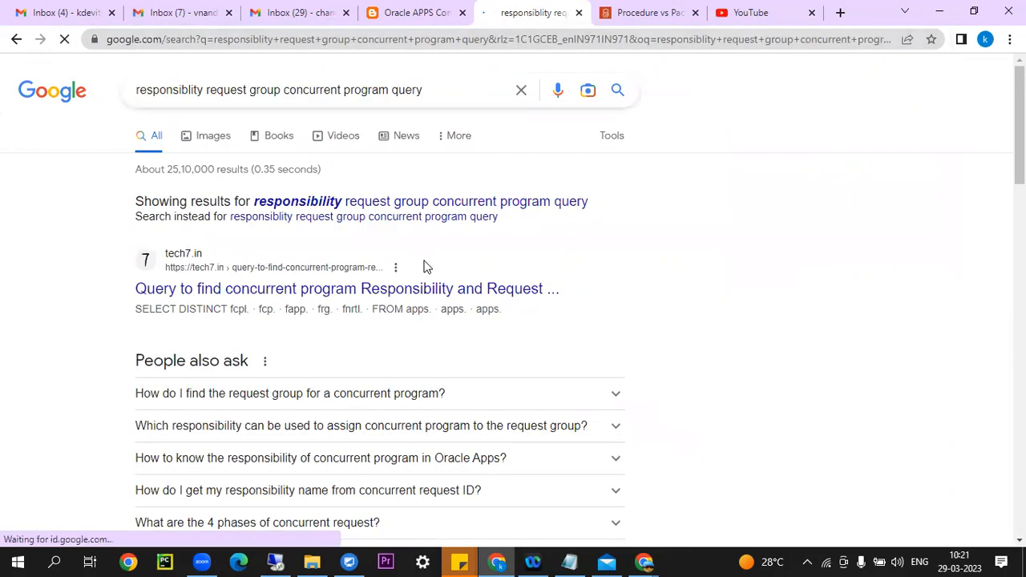
Open the tech7.in result in a new tab and copy its SQL query from SELECT onward.
{"action": "right_click", "coordinate": [460, 295]}
{"action": "left_click", "coordinate": [495, 303]}
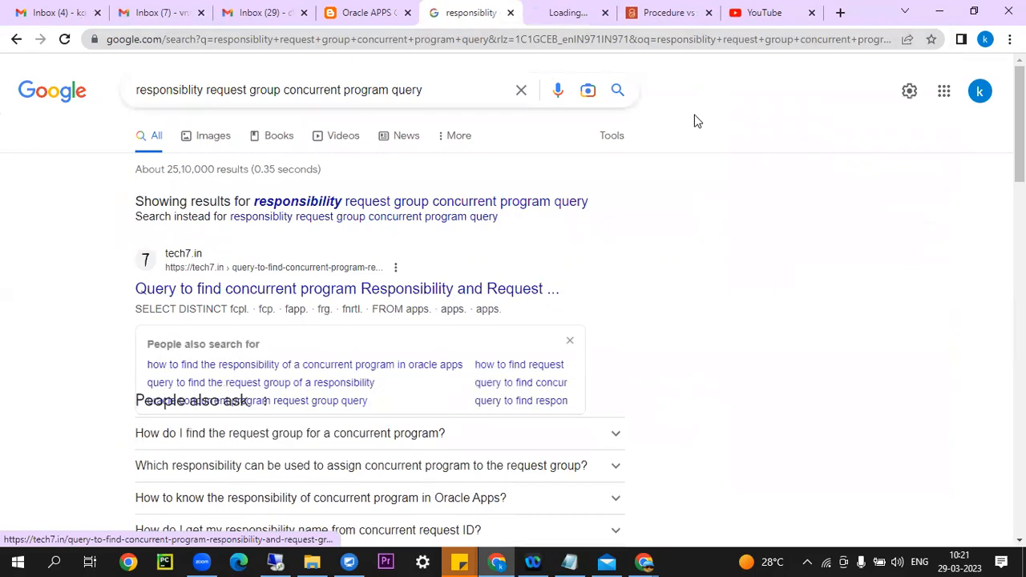
{"action": "left_click", "coordinate": [549, 11]}
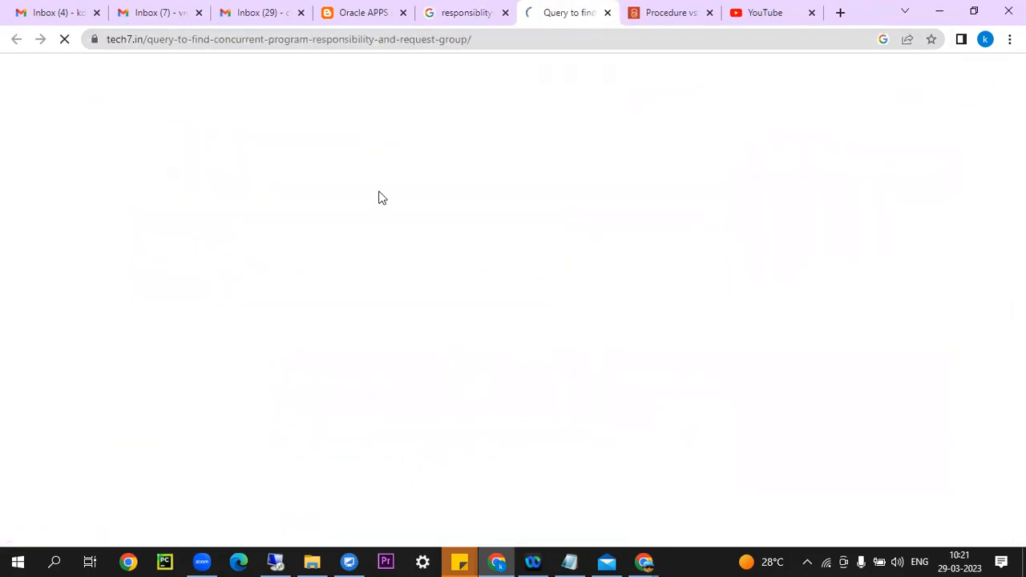
{"action": "scroll", "coordinate": [423, 256], "scroll_direction": "down", "scroll_amount": 7}
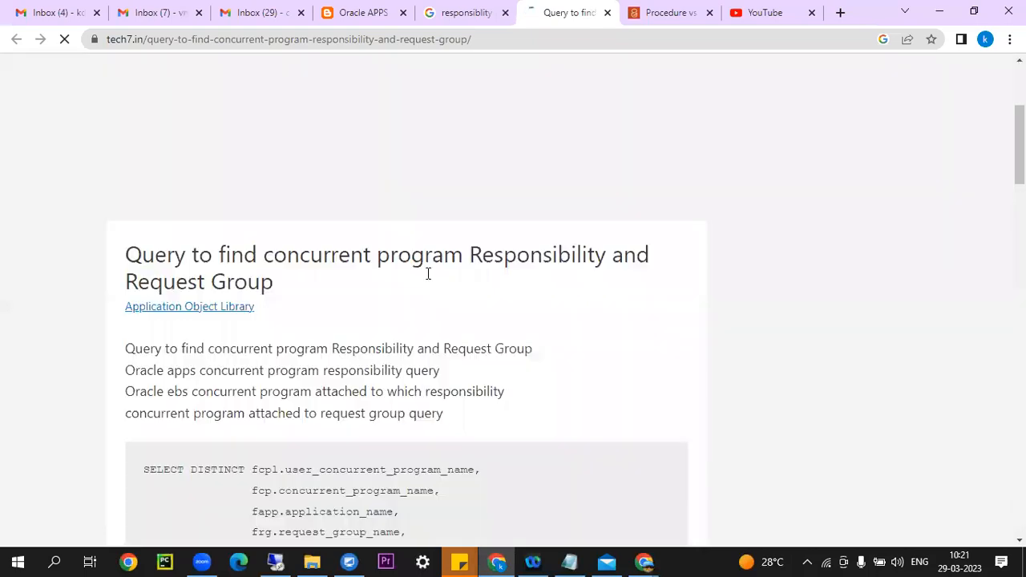
{"action": "scroll", "coordinate": [397, 277], "scroll_direction": "down", "scroll_amount": 2}
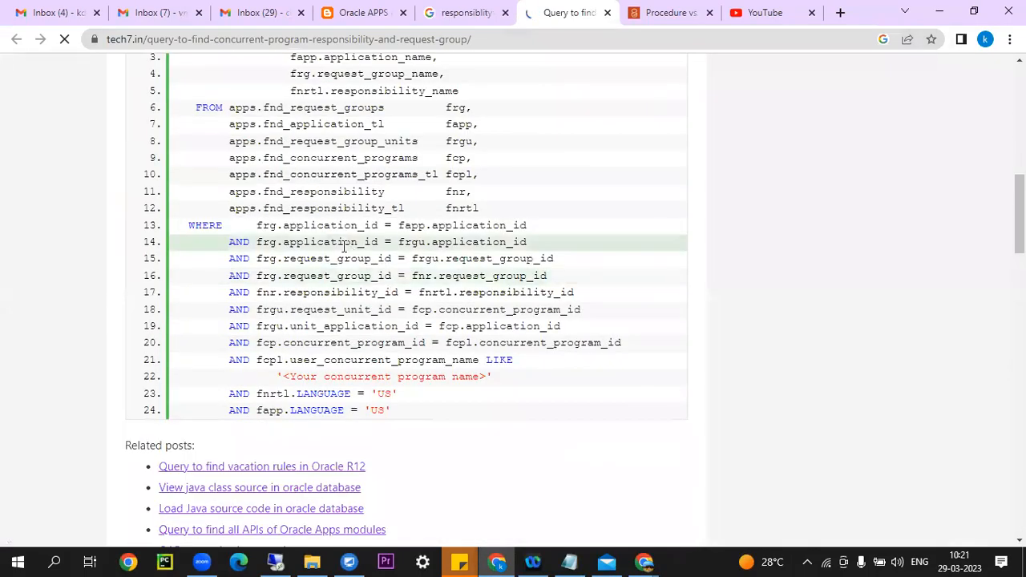
{"action": "scroll", "coordinate": [265, 216], "scroll_direction": "up", "scroll_amount": 2}
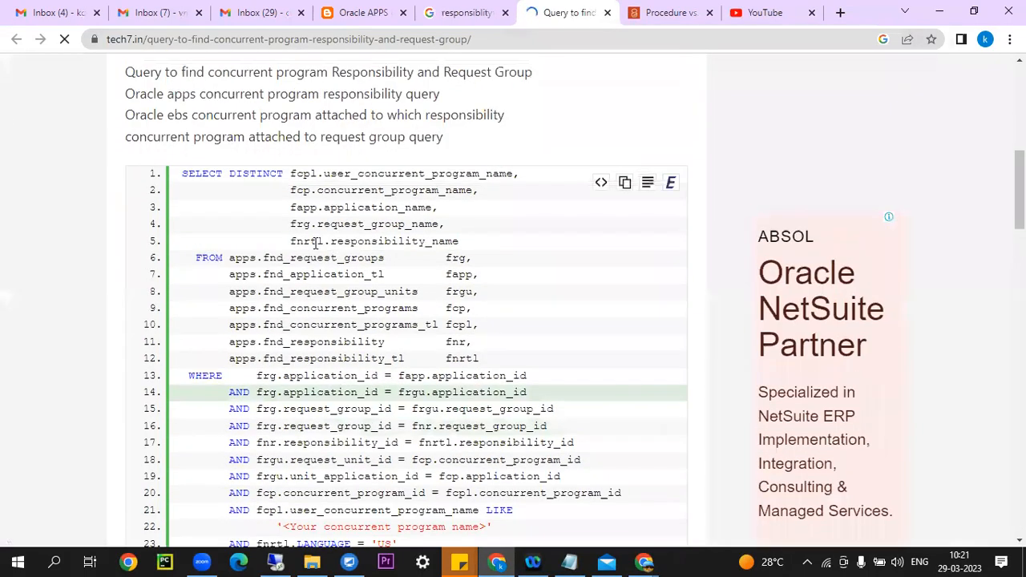
{"action": "left_click_drag", "start_coordinate": [179, 173], "coordinate": [574, 444]}
{"action": "left_click", "coordinate": [200, 188]}
{"action": "left_click_drag", "start_coordinate": [181, 173], "coordinate": [408, 341]}
{"action": "scroll", "coordinate": [481, 356], "scroll_direction": "down", "scroll_amount": 3}
{"action": "right_click", "coordinate": [423, 270]}
{"action": "left_click", "coordinate": [439, 280]}
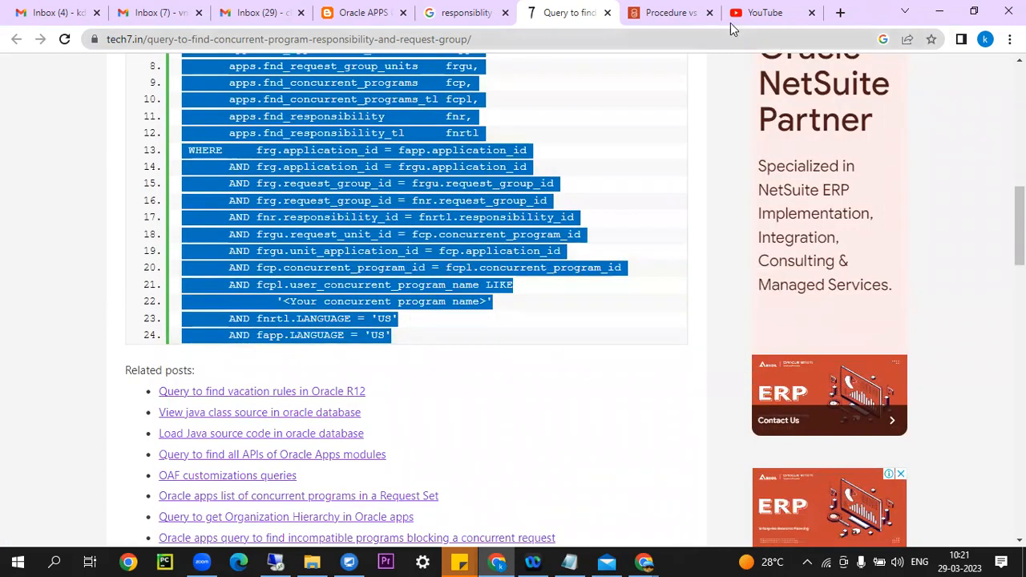
Open the WordPress request-group query article from the results in a new tab.
{"action": "left_click", "coordinate": [672, 13]}
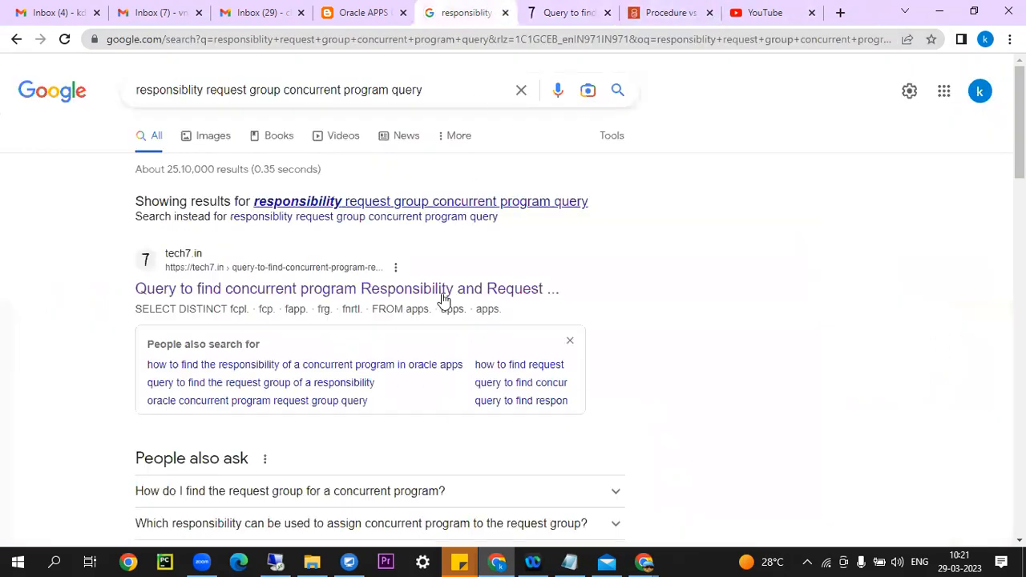
{"action": "scroll", "coordinate": [442, 308], "scroll_direction": "down", "scroll_amount": 6}
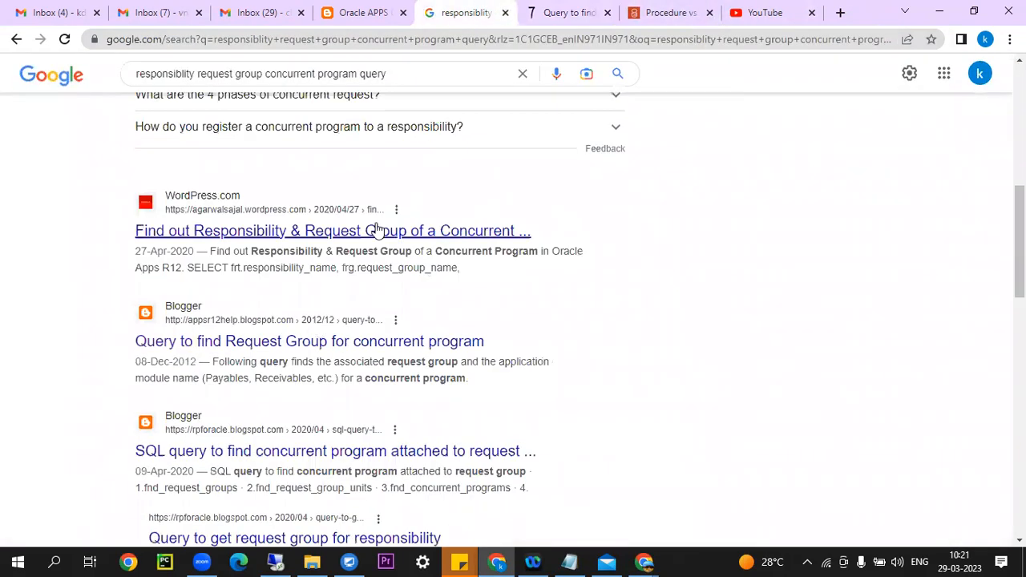
{"action": "right_click", "coordinate": [384, 232]}
{"action": "left_click", "coordinate": [467, 233]}
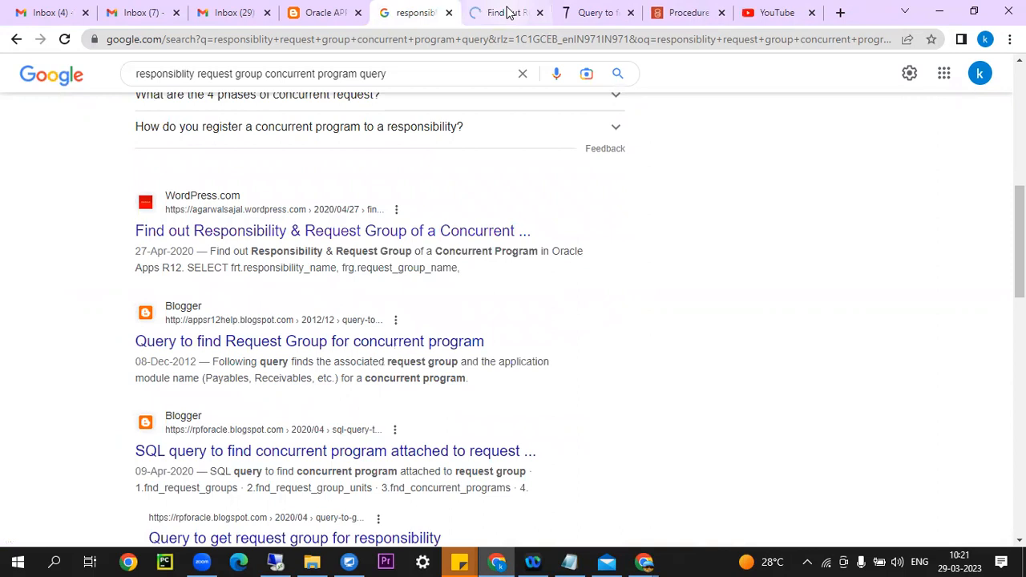
{"action": "left_click", "coordinate": [506, 13]}
{"action": "scroll", "coordinate": [449, 248], "scroll_direction": "down", "scroll_amount": 3}
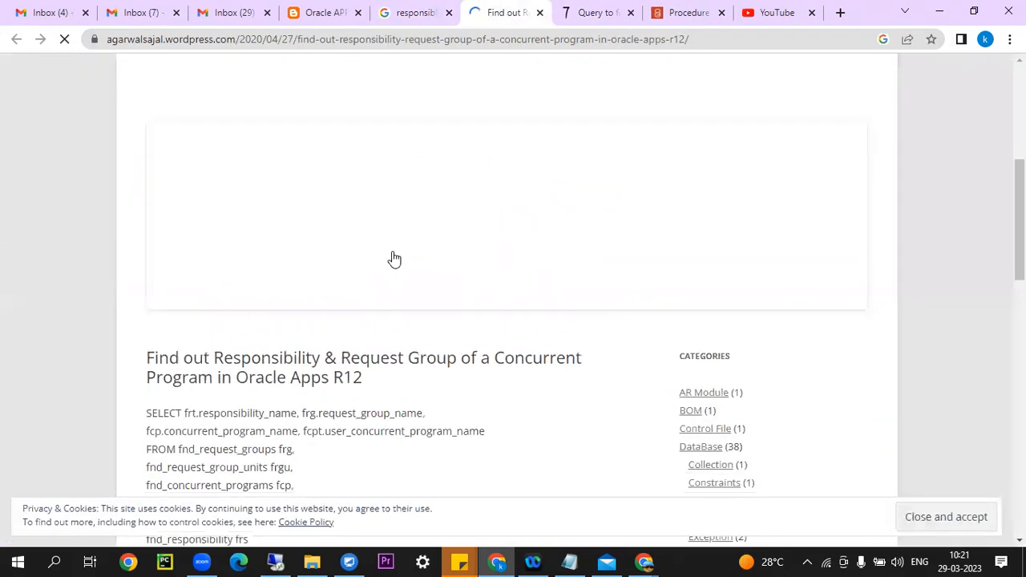
{"action": "scroll", "coordinate": [355, 266], "scroll_direction": "down", "scroll_amount": 5}
{"action": "scroll", "coordinate": [210, 156], "scroll_direction": "up", "scroll_amount": 1}
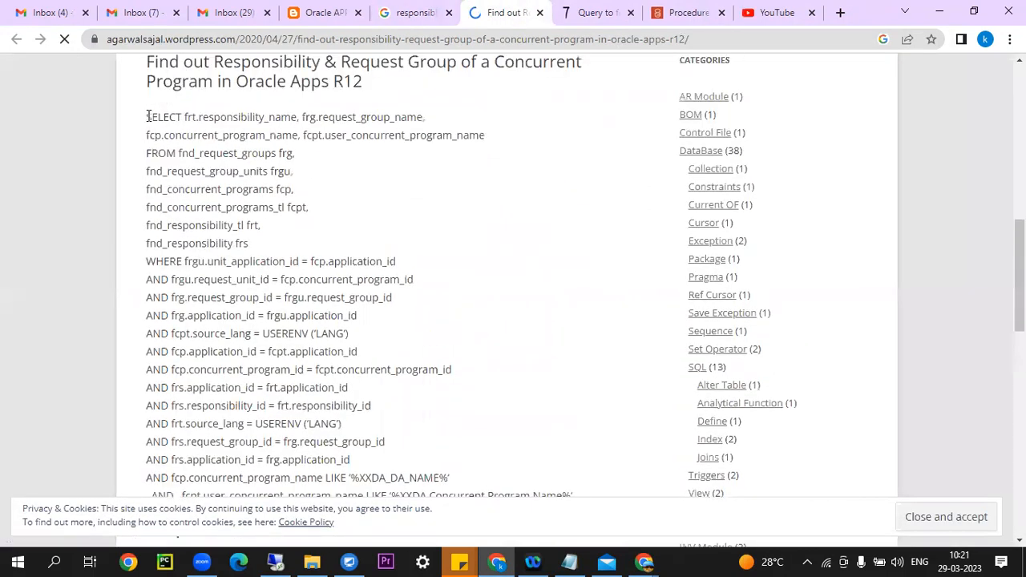
Copy the WordPress article's responsibility/request group SQL query and return to Oracle Applications.
{"action": "left_click_drag", "start_coordinate": [147, 117], "coordinate": [436, 510]}
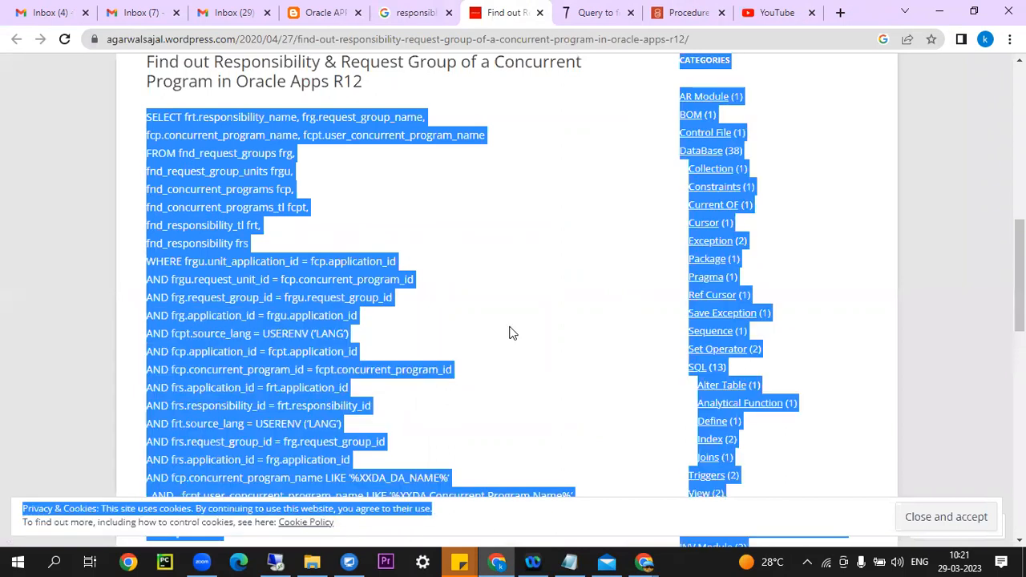
{"action": "scroll", "coordinate": [492, 337], "scroll_direction": "down", "scroll_amount": 2}
{"action": "left_click", "coordinate": [290, 251]}
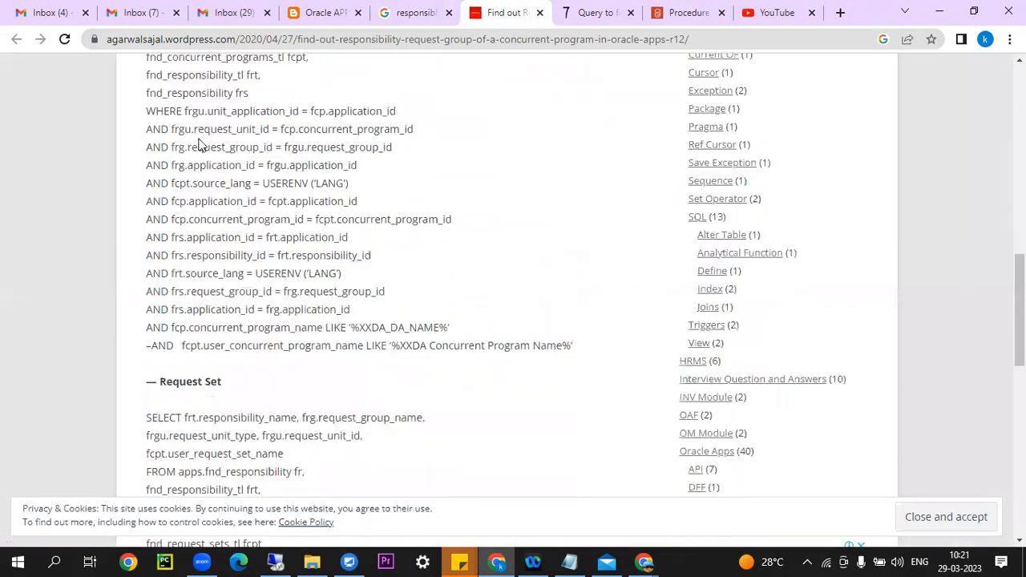
{"action": "scroll", "coordinate": [173, 130], "scroll_direction": "up", "scroll_amount": 1}
{"action": "scroll", "coordinate": [151, 165], "scroll_direction": "up", "scroll_amount": 2}
{"action": "left_click_drag", "start_coordinate": [146, 192], "coordinate": [584, 358]}
{"action": "scroll", "coordinate": [464, 337], "scroll_direction": "down", "scroll_amount": 3}
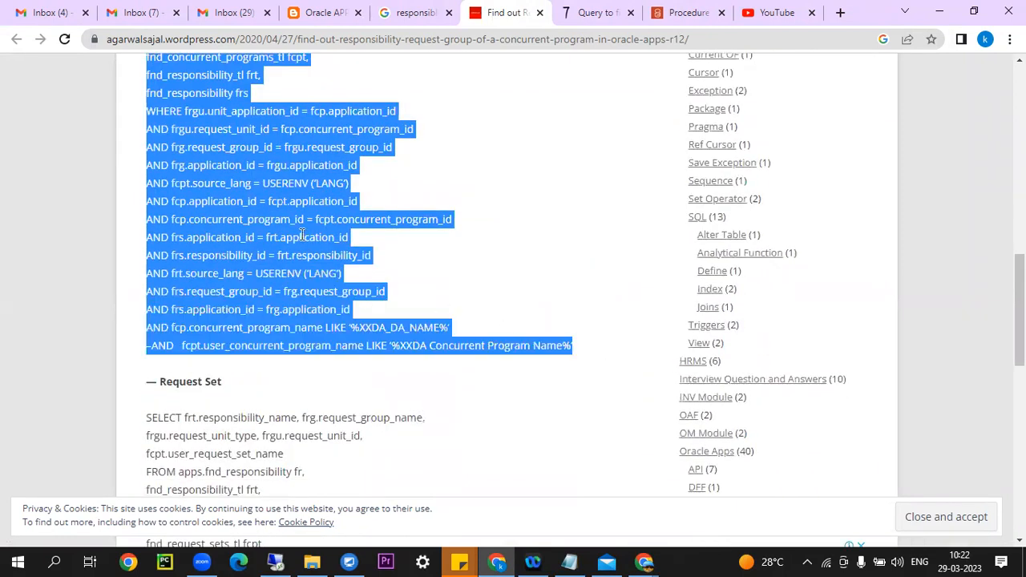
{"action": "right_click", "coordinate": [290, 210]}
{"action": "left_click", "coordinate": [326, 223]}
{"action": "left_click", "coordinate": [298, 559]}
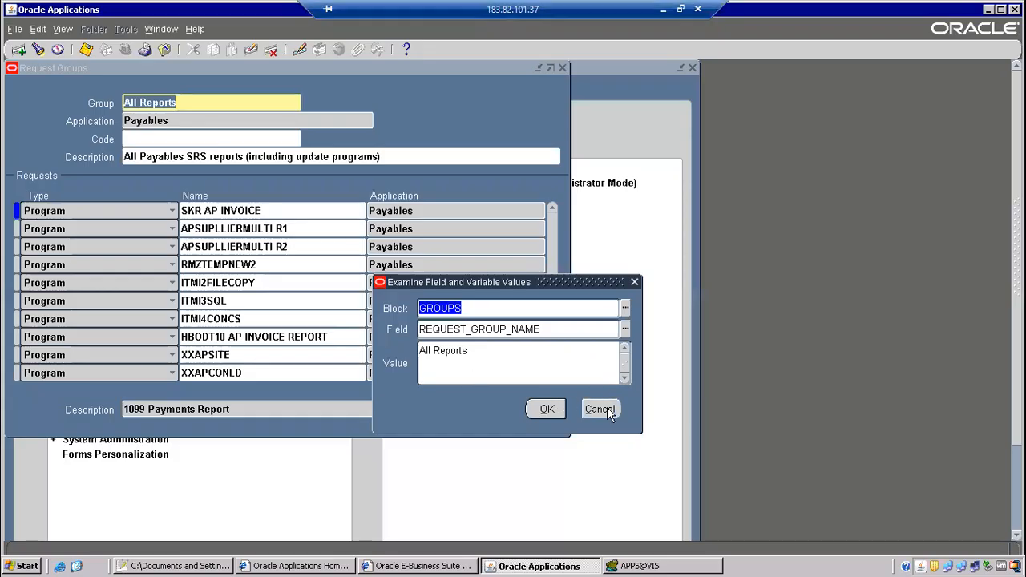
Close Request Groups and switch to the Order Management Super User, Vision Operations responsibility.
{"action": "left_click", "coordinate": [163, 50]}
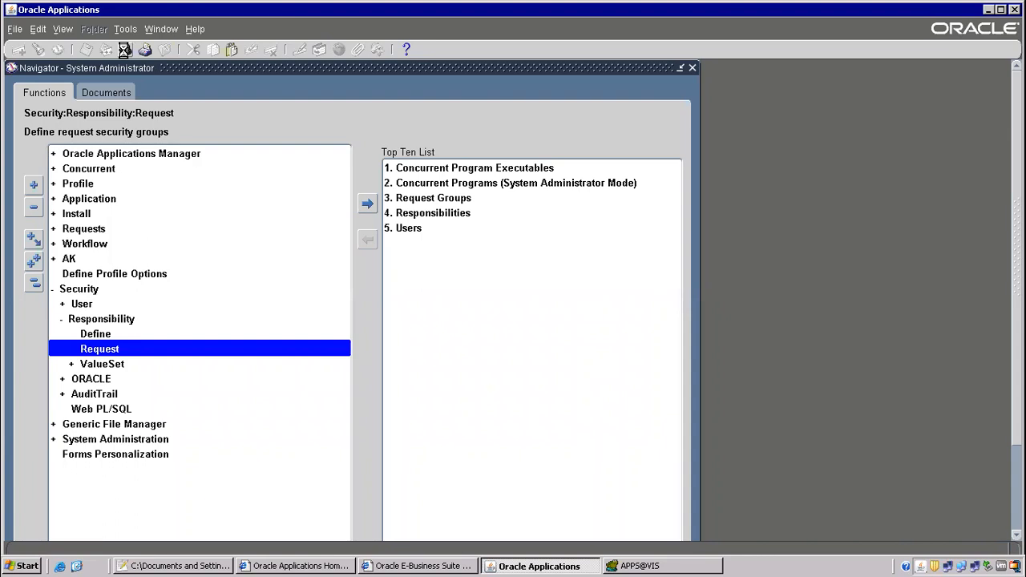
{"action": "type", "text": "or%"}
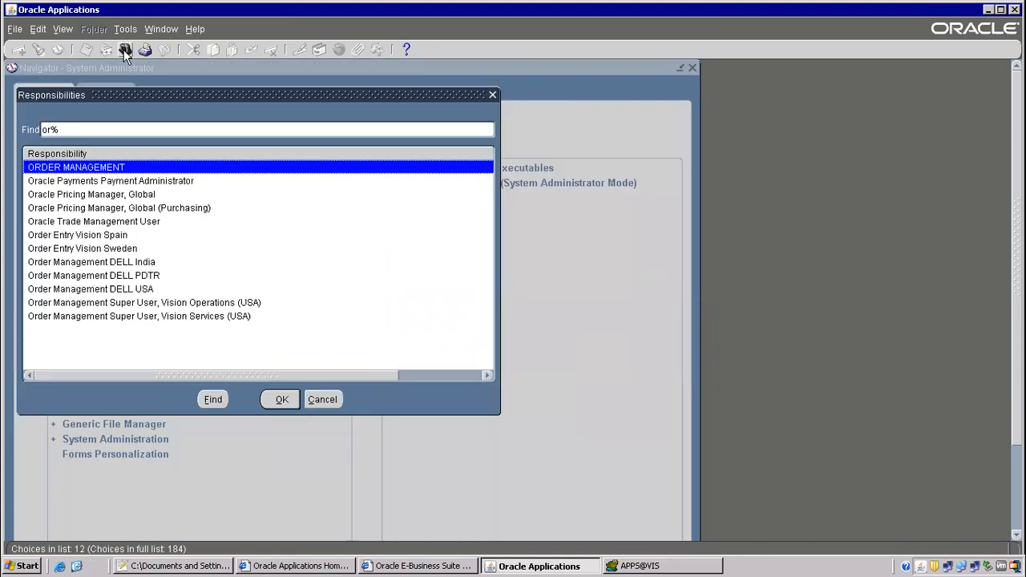
{"action": "double_click", "coordinate": [184, 304]}
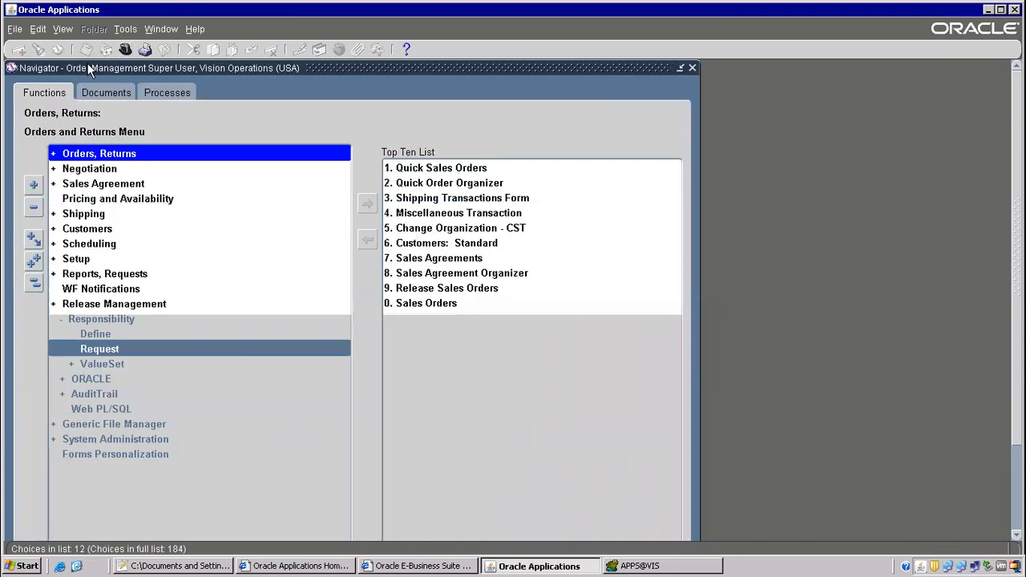
Try submitting a single request for program 1099, find no match, clear it, and switch to Notepad++.
{"action": "left_click", "coordinate": [63, 30]}
{"action": "left_click", "coordinate": [73, 221]}
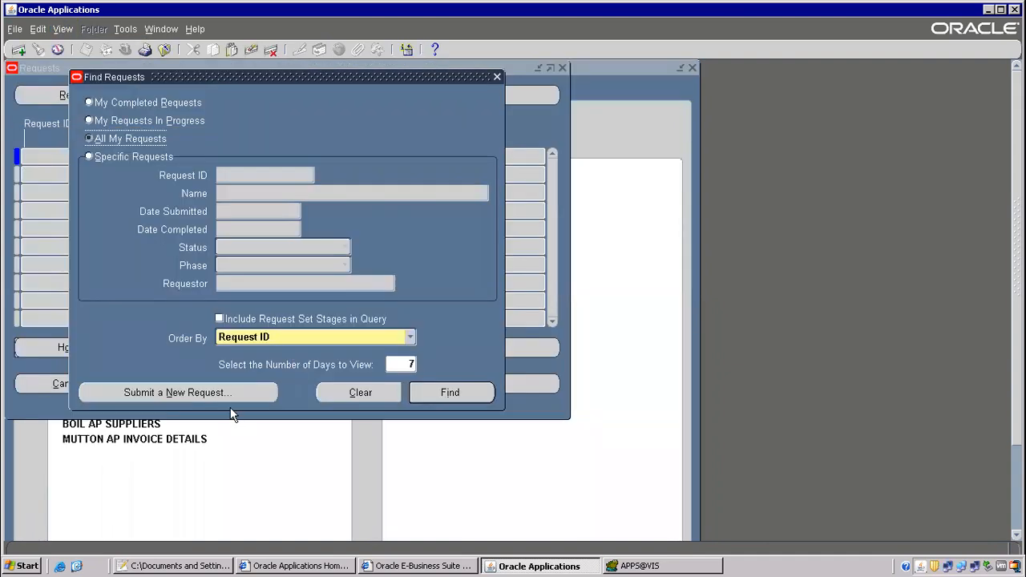
{"action": "left_click", "coordinate": [230, 392]}
{"action": "left_click", "coordinate": [277, 320]}
{"action": "type", "text": "1099"}
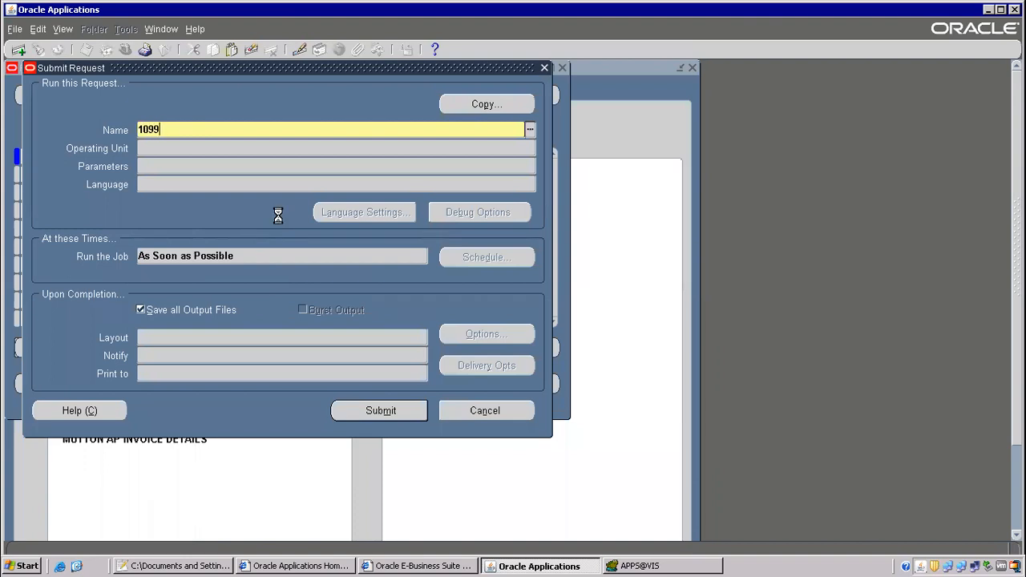
{"action": "key", "text": "Tab"}
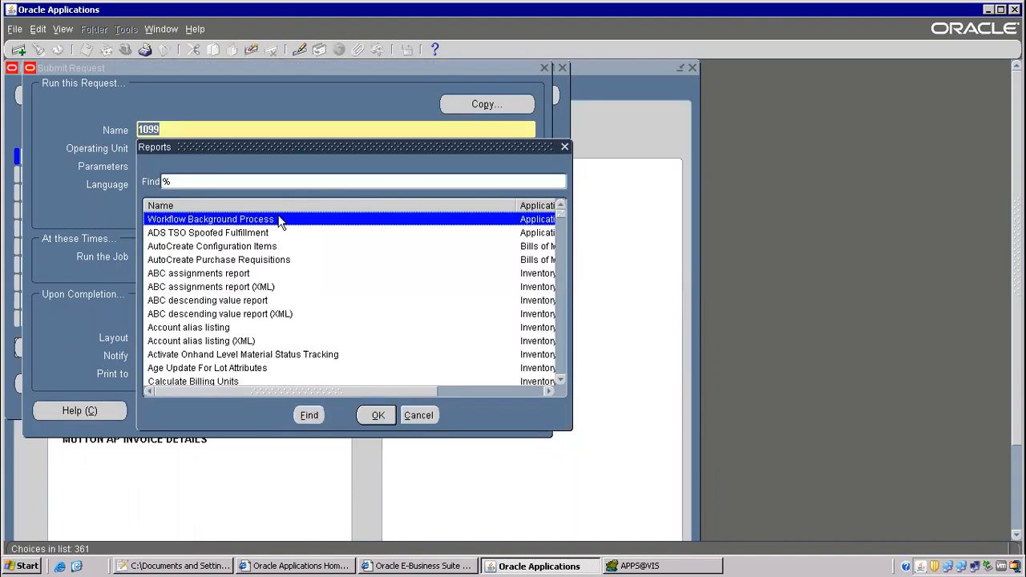
{"action": "left_click", "coordinate": [414, 417]}
{"action": "key", "text": "BackSpace"}
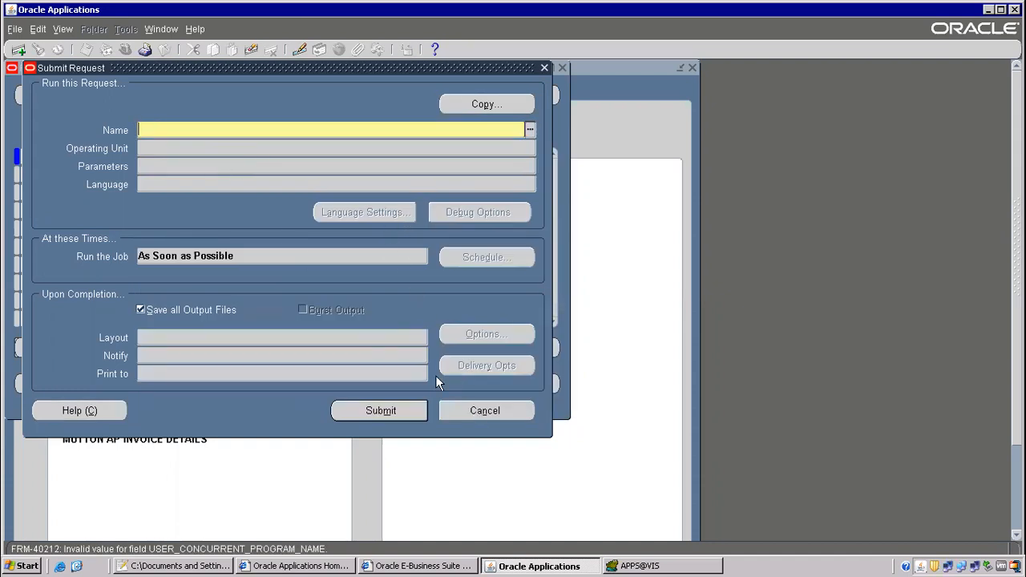
{"action": "left_click", "coordinate": [204, 565]}
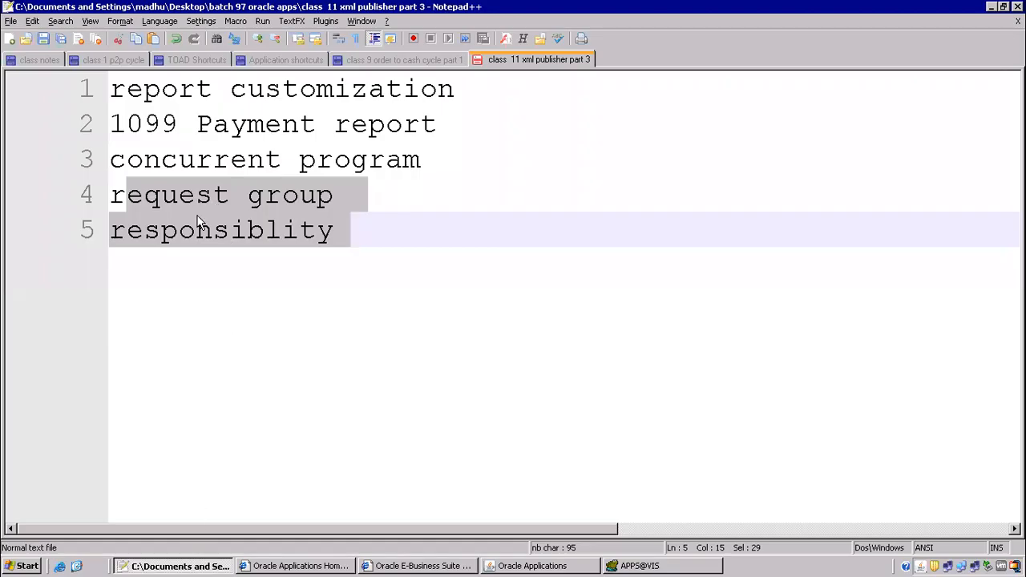
Highlight the concurrent program, request group and responsibility lines in the notes, then return to Toad.
{"action": "left_click", "coordinate": [184, 184]}
{"action": "left_click_drag", "start_coordinate": [126, 157], "coordinate": [368, 261]}
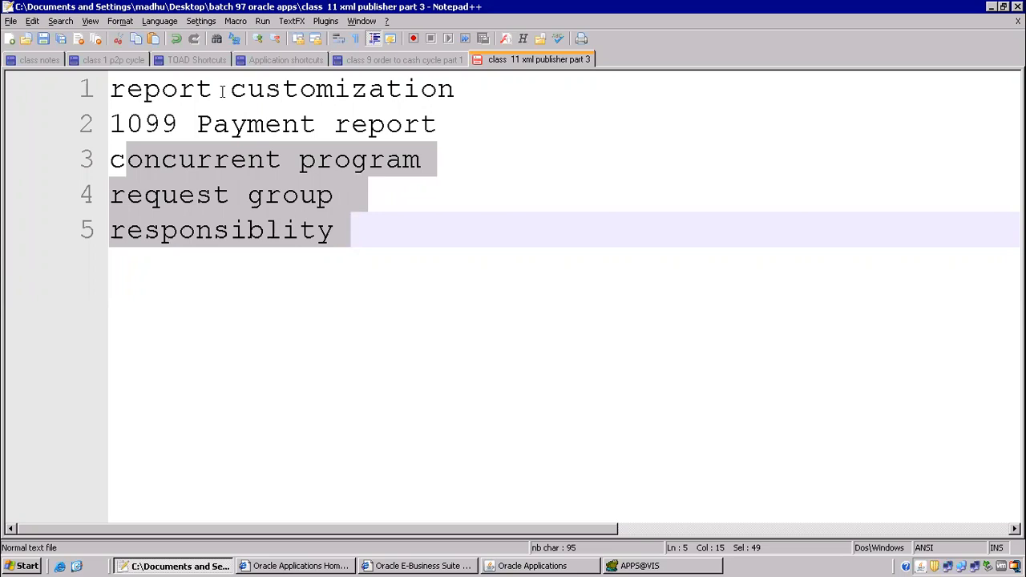
{"action": "left_click", "coordinate": [633, 566]}
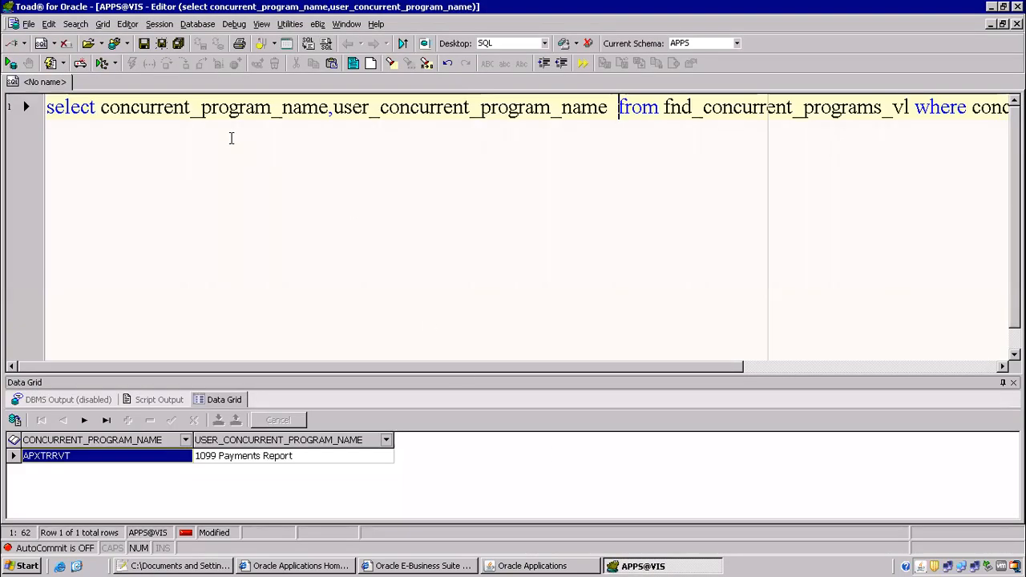
Add a new SQL editor tab and paste the copied request group query.
{"action": "right_click", "coordinate": [68, 86]}
{"action": "mouse_move", "coordinate": [120, 119]}
{"action": "left_click", "coordinate": [188, 118]}
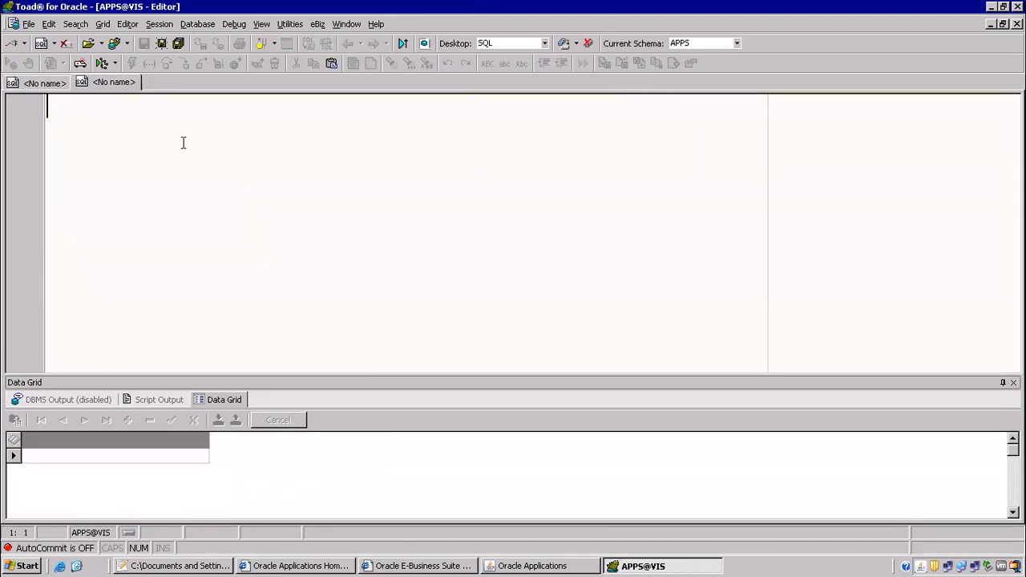
{"action": "key", "text": "ctrl+v"}
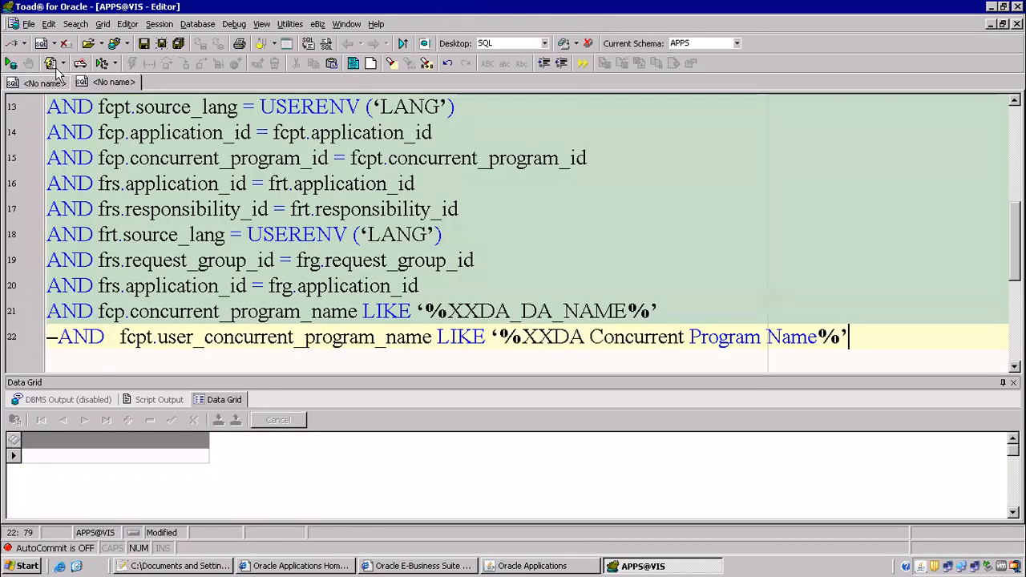
Copy the '1099 Payments Report' program name from the first tab's results.
{"action": "left_click", "coordinate": [44, 82]}
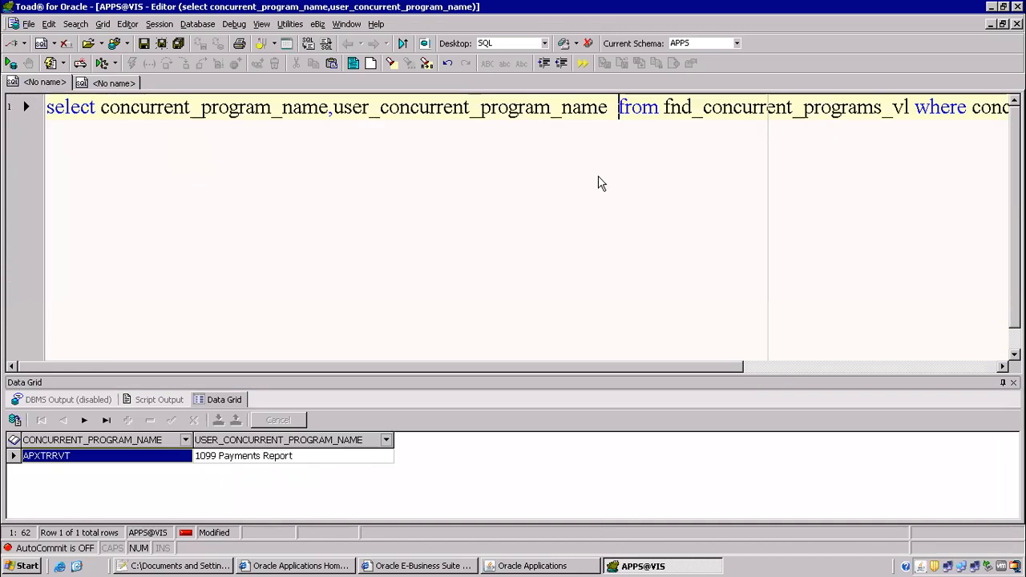
{"action": "left_click", "coordinate": [238, 456]}
{"action": "left_click", "coordinate": [238, 456]}
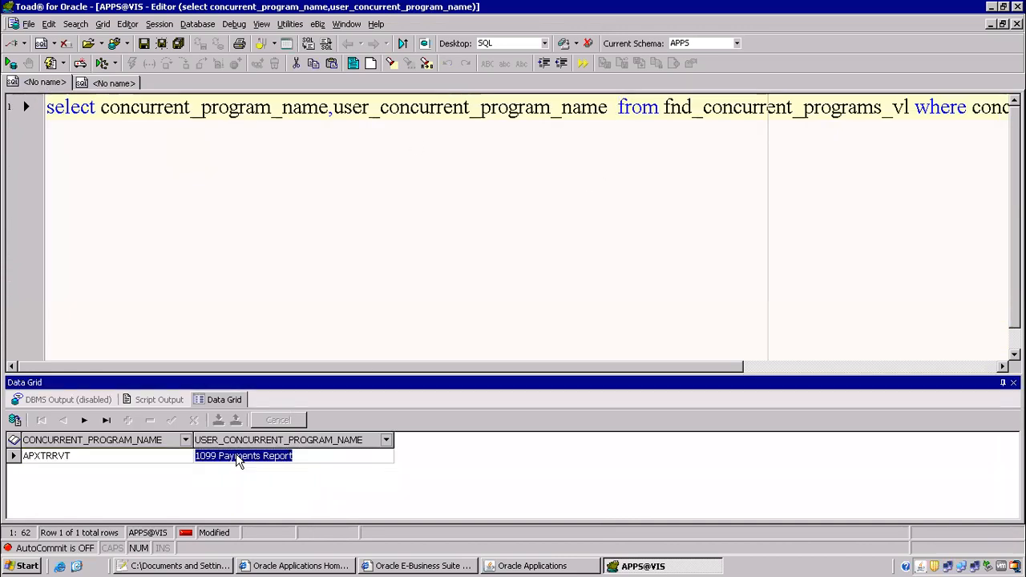
{"action": "left_click", "coordinate": [131, 83]}
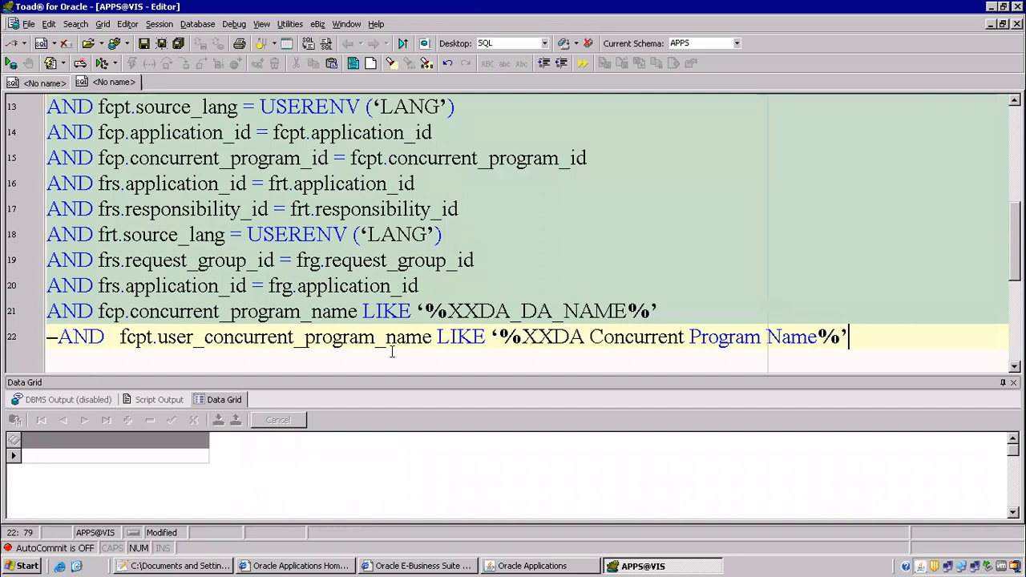
Uncomment line 22 of the pasted query.
{"action": "left_click", "coordinate": [340, 340]}
{"action": "left_click", "coordinate": [60, 340]}
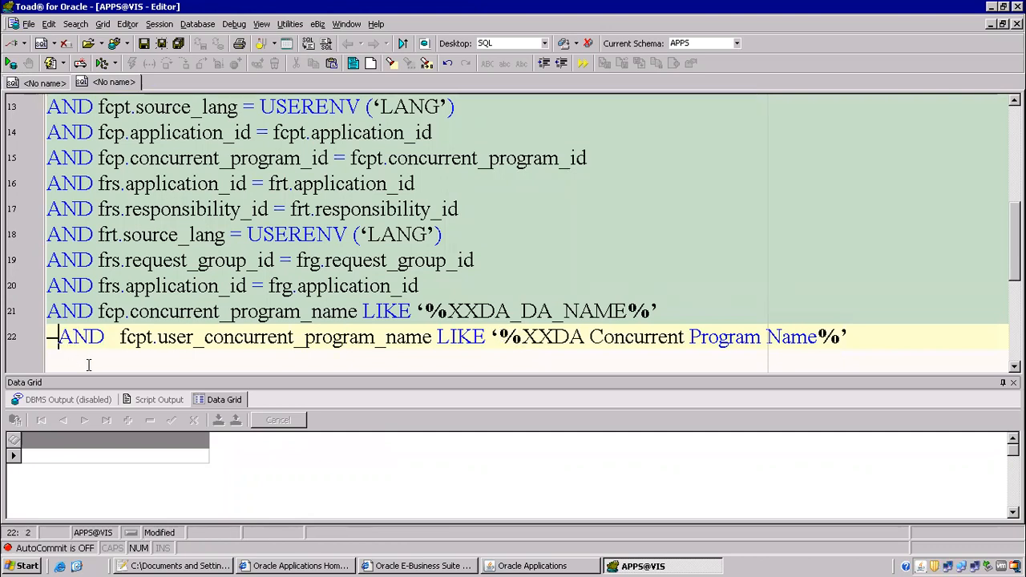
{"action": "key", "text": "BackSpace"}
{"action": "key", "text": "BackSpace"}
Replace line 22's LIKE pattern with = '1099 Payments Report' and move to line 21's start.
{"action": "left_click_drag", "start_coordinate": [510, 337], "coordinate": [835, 338]}
{"action": "left_click", "coordinate": [426, 336]}
{"action": "key", "text": "shift+End"}
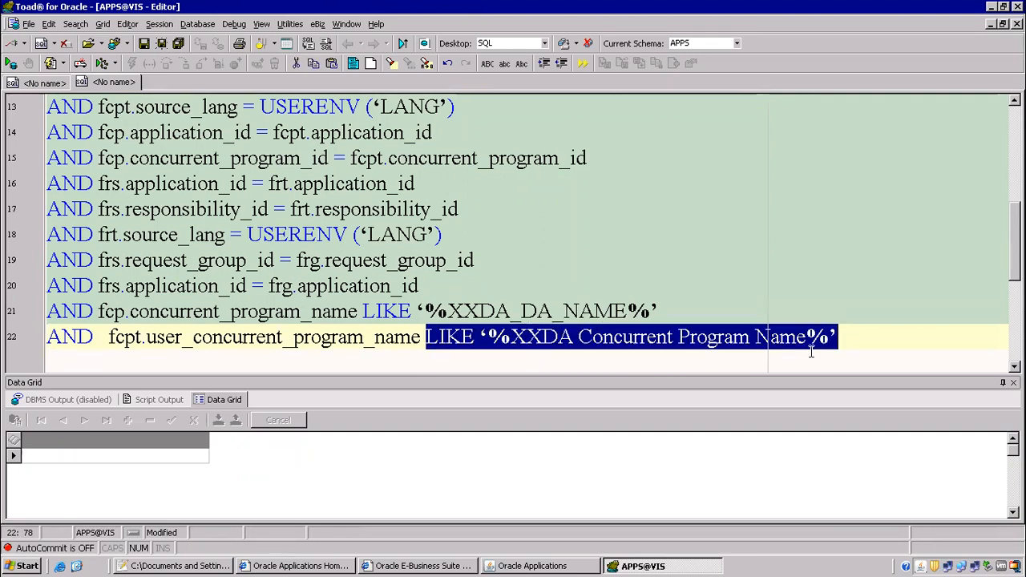
{"action": "key", "text": "Delete"}
{"action": "key", "text": "BackSpace"}
{"action": "type", "text": "=''"}
{"action": "key", "text": "BackSpace"}
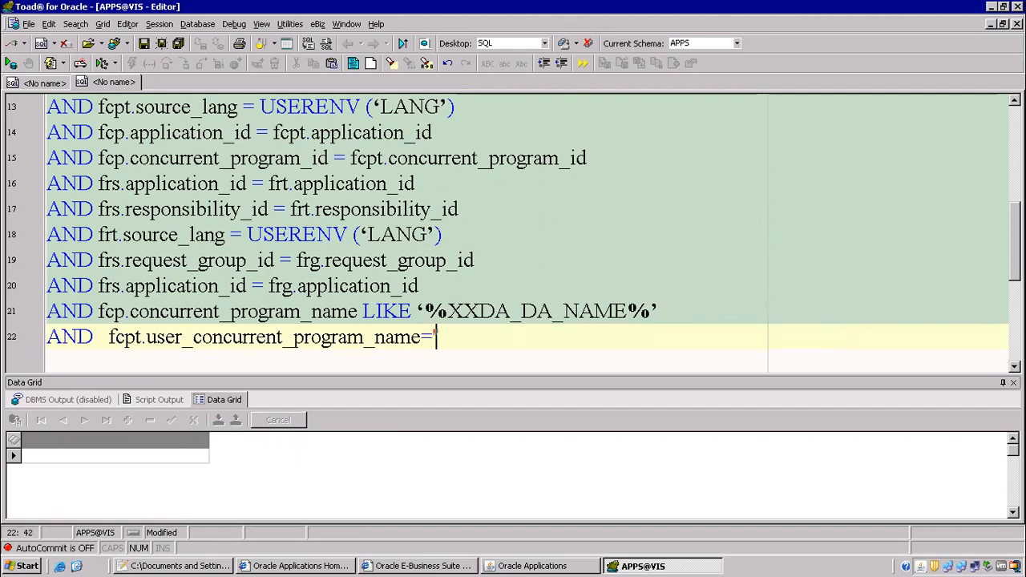
{"action": "type", "text": "1099 Payments Report'"}
{"action": "key", "text": "Up"}
{"action": "key", "text": "Home"}
Comment out line 21 and run the query, which fails with ORA-00911.
{"action": "type", "text": "--"}
{"action": "key", "text": "Up"}
{"action": "key", "text": "Up"}
{"action": "key", "text": "Up"}
{"action": "key", "text": "Up"}
{"action": "key", "text": "Up"}
{"action": "key", "text": "Up"}
{"action": "key", "text": "Up"}
{"action": "key", "text": "Up"}
{"action": "key", "text": "Up"}
{"action": "key", "text": "Up"}
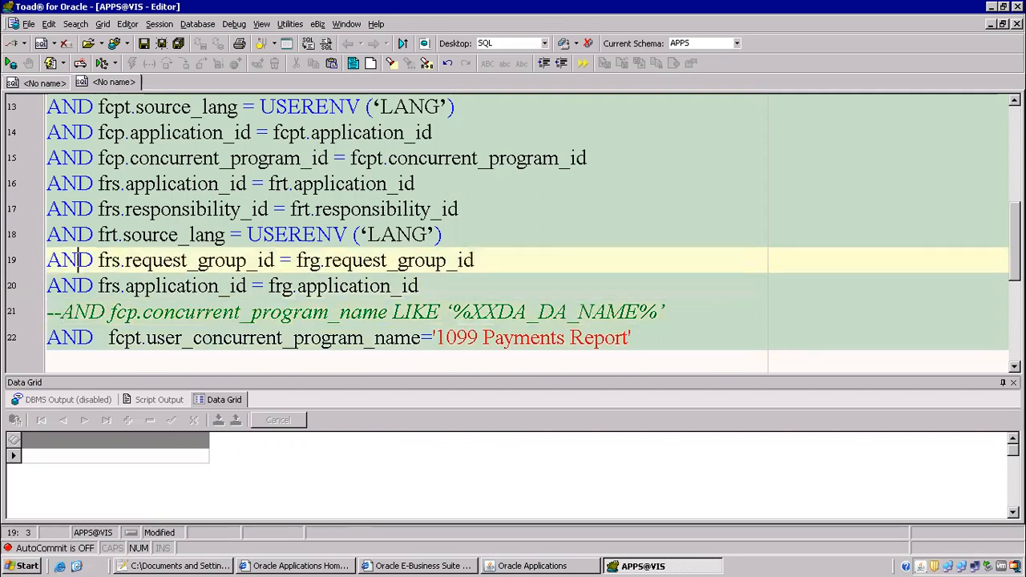
{"action": "key", "text": "Up"}
{"action": "key", "text": "Up"}
{"action": "key", "text": "Up"}
{"action": "key", "text": "Up"}
{"action": "key", "text": "Up"}
{"action": "key", "text": "Up"}
{"action": "key", "text": "Up"}
{"action": "key", "text": "Up"}
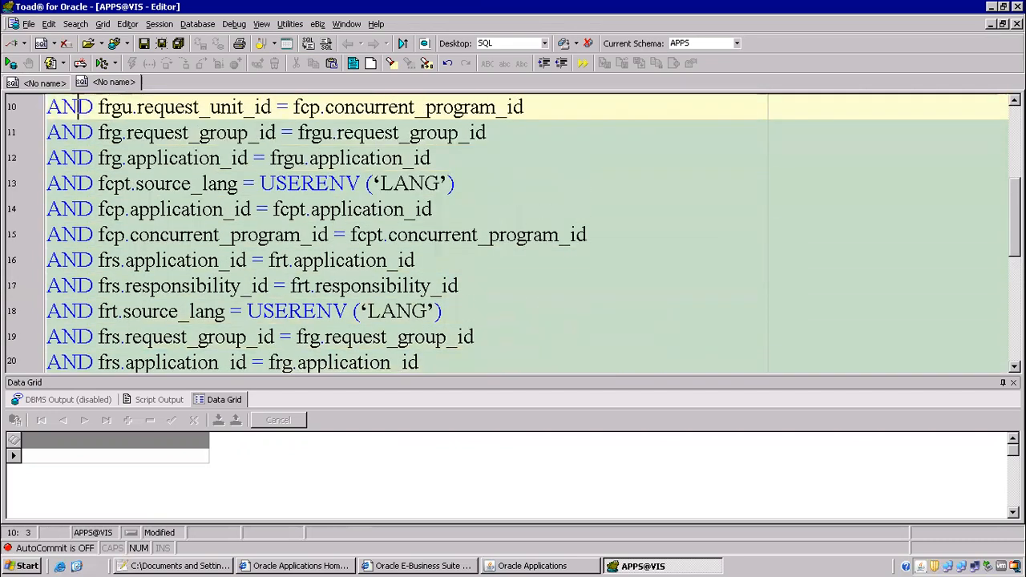
{"action": "key", "text": "Up"}
{"action": "key", "text": "Up"}
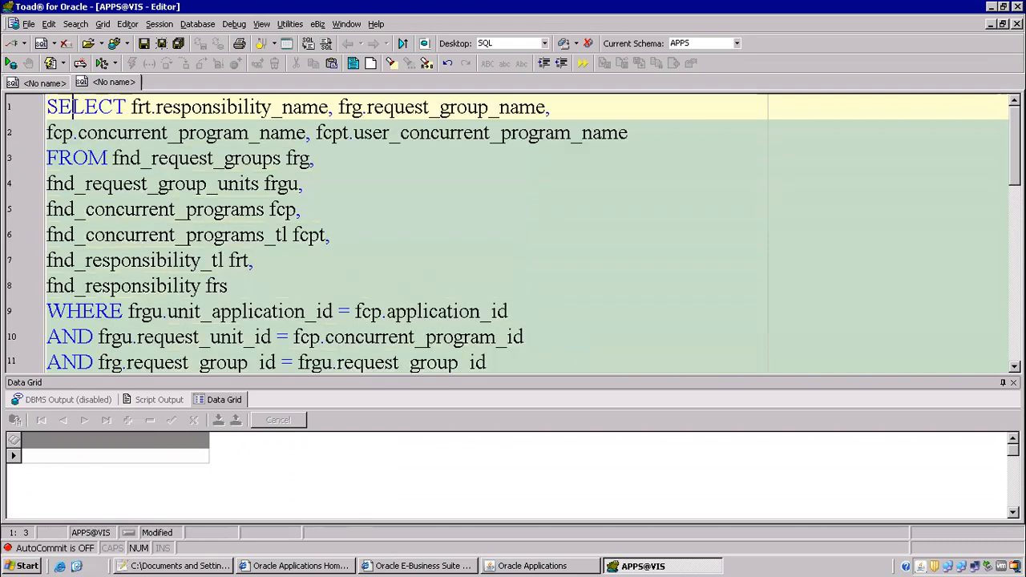
{"action": "key", "text": "F9"}
{"action": "key", "text": "Return"}
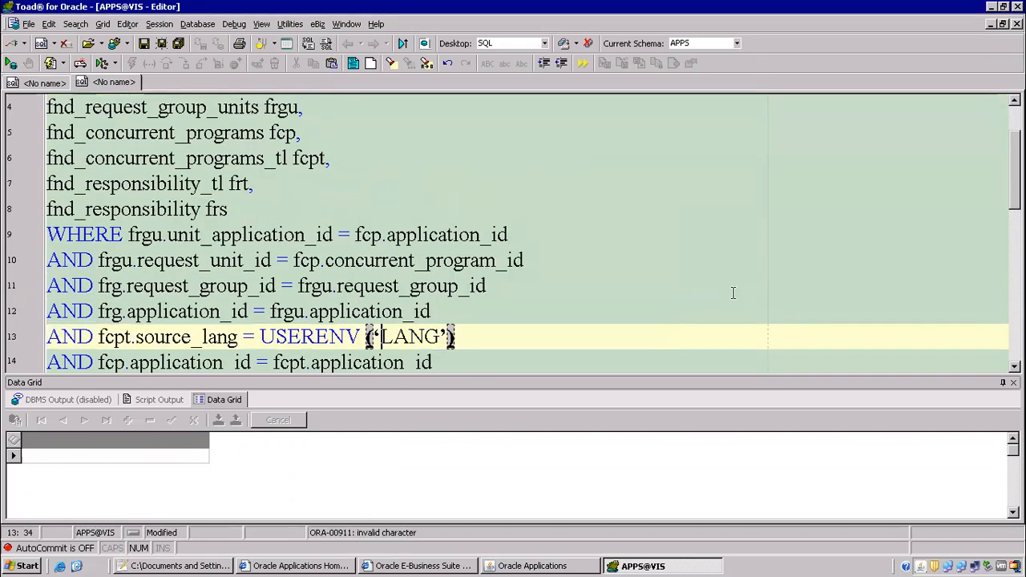
Replace the curly quotes around LANG on line 13 with straight quotes.
{"action": "key", "text": "BackSpace"}
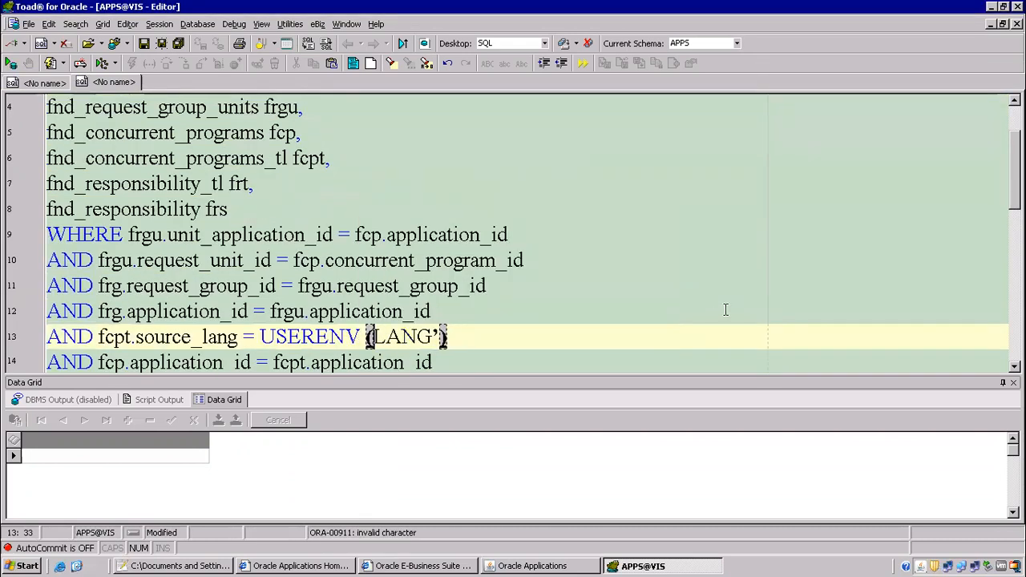
{"action": "type", "text": "'"}
{"action": "key", "text": "Right"}
{"action": "key", "text": "Right"}
{"action": "key", "text": "Right"}
{"action": "key", "text": "Right"}
{"action": "key", "text": "Right"}
{"action": "key", "text": "Right"}
{"action": "key", "text": "Left"}
{"action": "key", "text": "BackSpace"}
{"action": "type", "text": "'"}
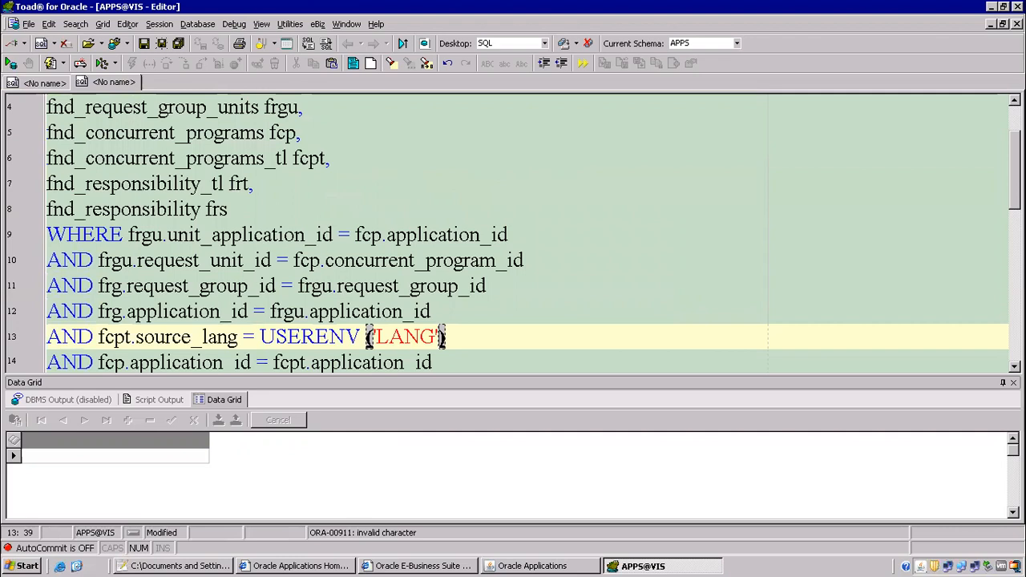
Fix the curly LANG quotes on line 18 and rerun the 1099 Payments Report query.
{"action": "key", "text": "Down"}
{"action": "key", "text": "Down"}
{"action": "key", "text": "Down"}
{"action": "key", "text": "Down"}
{"action": "key", "text": "Down"}
{"action": "key", "text": "Down"}
{"action": "key", "text": "Down"}
{"action": "key", "text": "Up"}
{"action": "key", "text": "Up"}
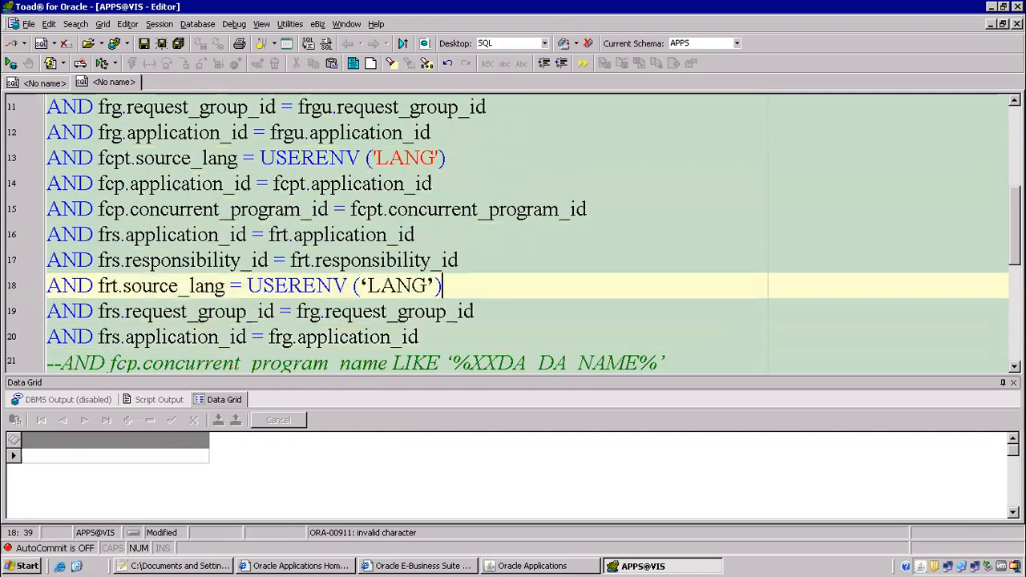
{"action": "key", "text": "Up"}
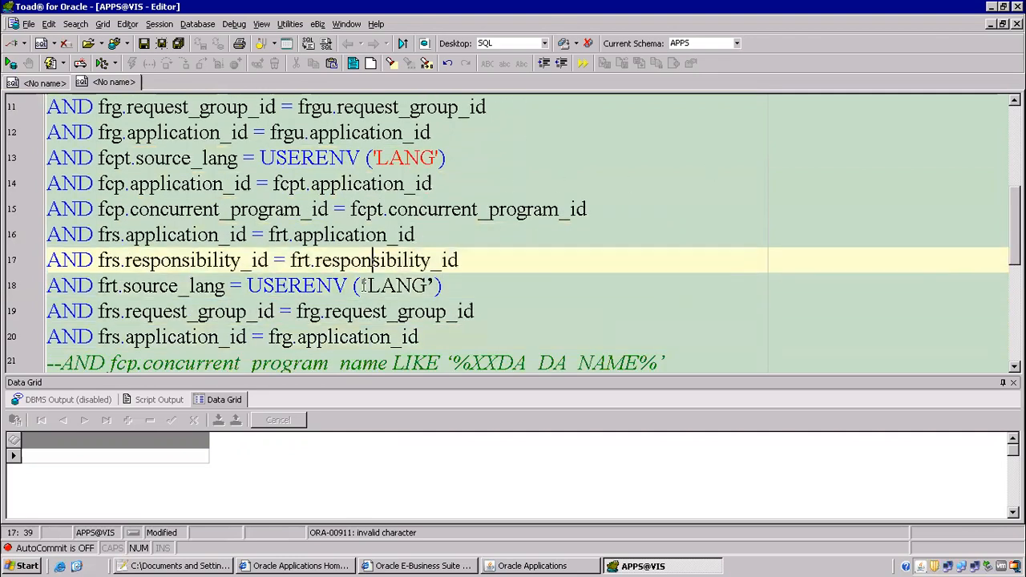
{"action": "left_click", "coordinate": [361, 285]}
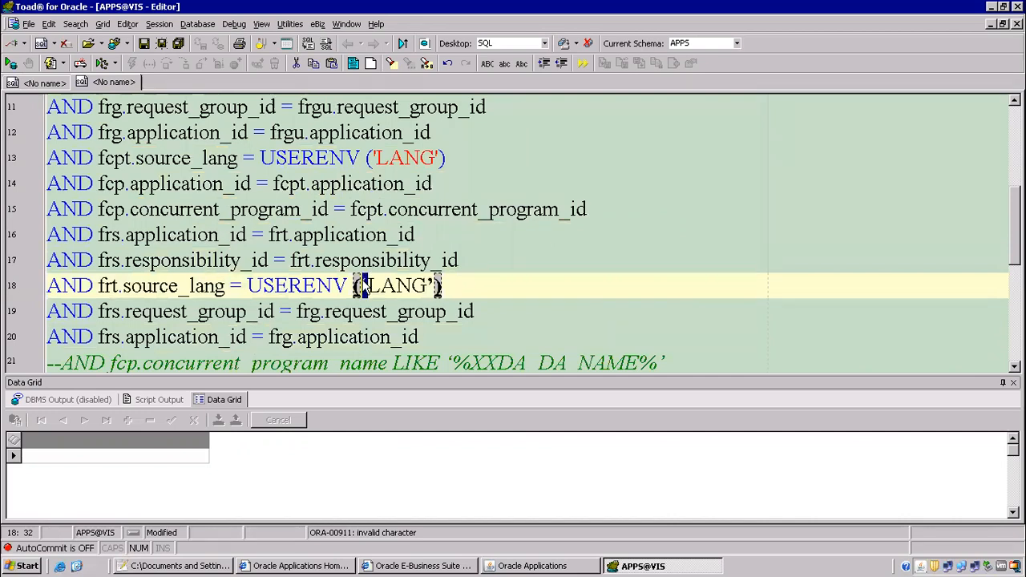
{"action": "key", "text": "Delete"}
{"action": "type", "text": "'"}
{"action": "key", "text": "Right"}
{"action": "key", "text": "Right"}
{"action": "key", "text": "Right"}
{"action": "key", "text": "Right"}
{"action": "key", "text": "Right"}
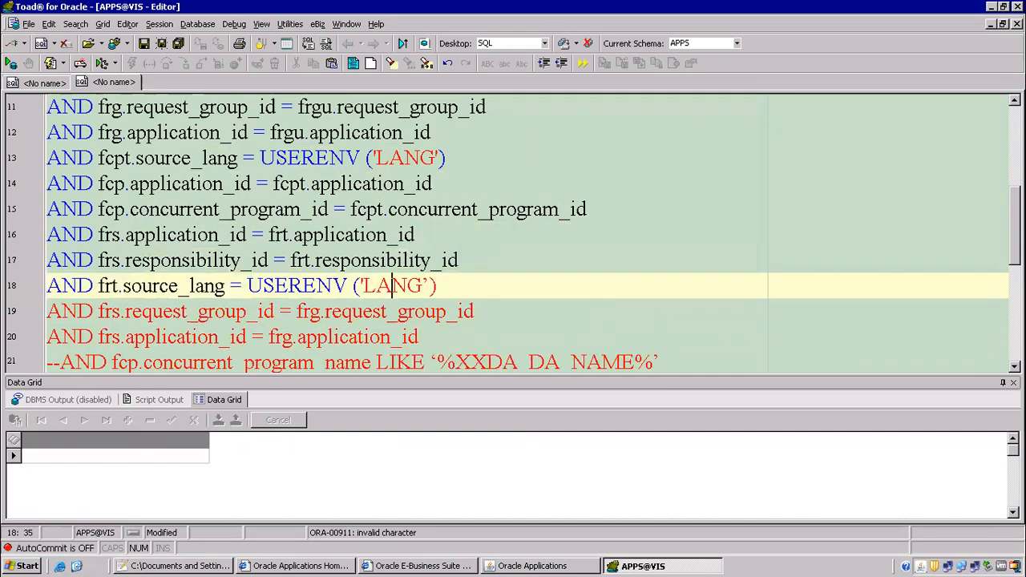
{"action": "key", "text": "BackSpace"}
{"action": "type", "text": "'"}
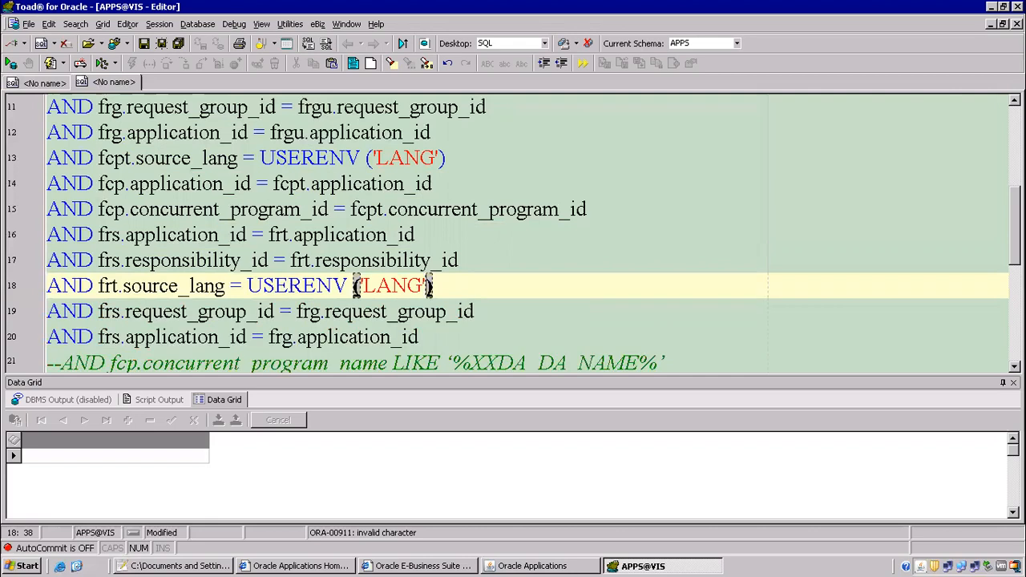
{"action": "key", "text": "Down"}
{"action": "key", "text": "Down"}
{"action": "key", "text": "Down"}
{"action": "key", "text": "Down"}
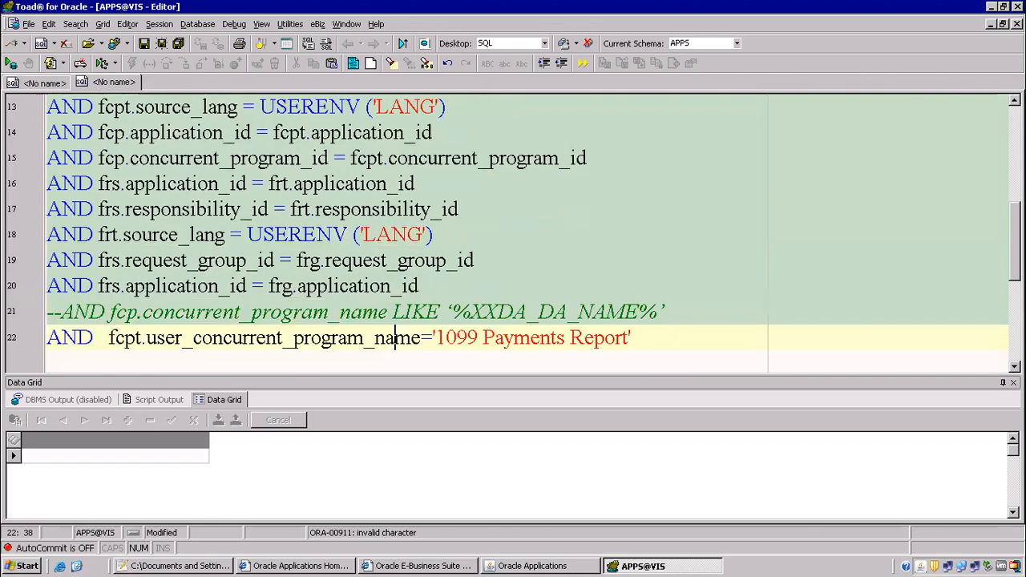
{"action": "key", "text": "F9"}
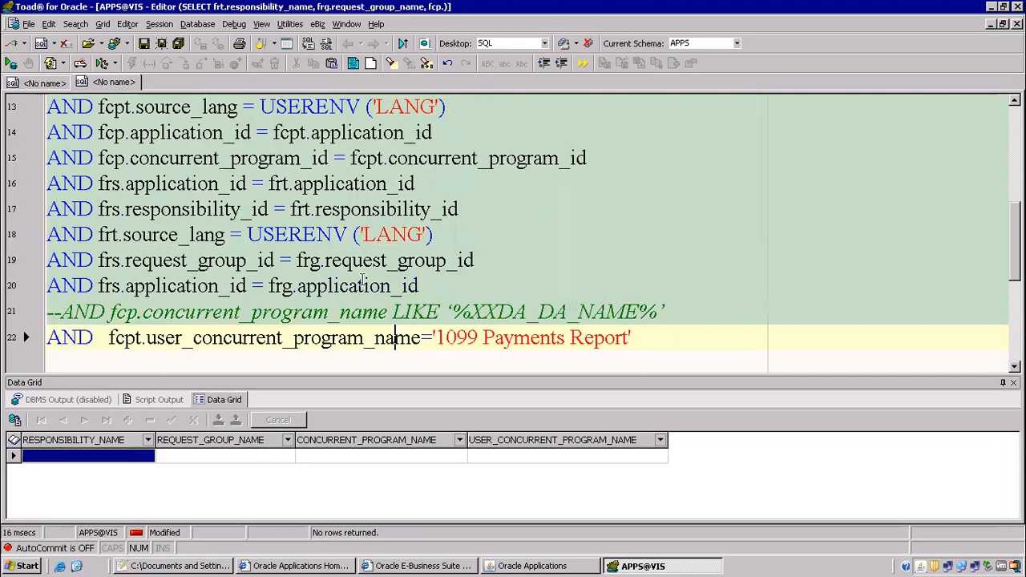
{"action": "left_click", "coordinate": [353, 210]}
{"action": "scroll", "coordinate": [321, 200], "scroll_direction": "up", "scroll_amount": 3}
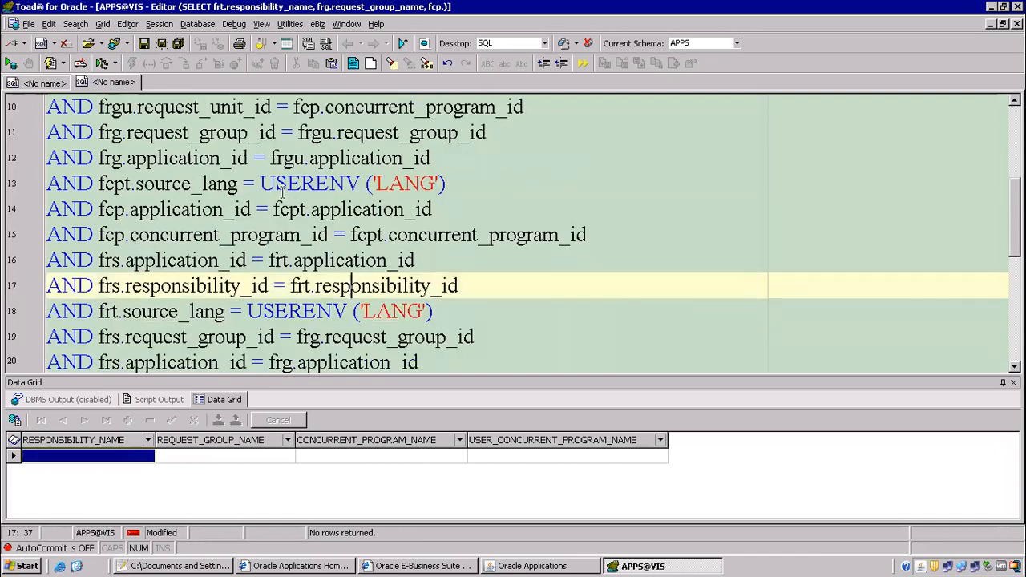
{"action": "scroll", "coordinate": [282, 192], "scroll_direction": "up", "scroll_amount": 1}
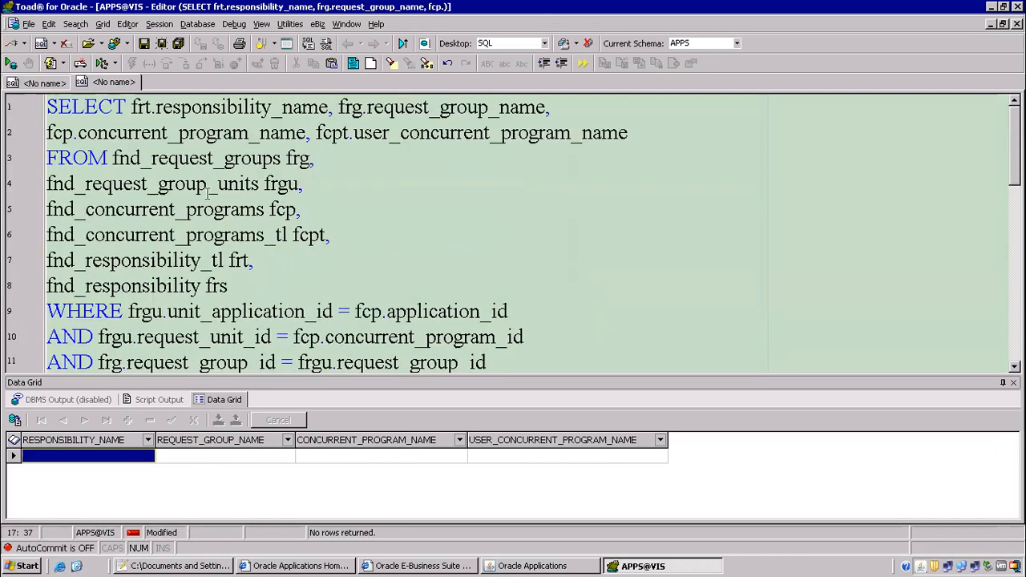
{"action": "left_click", "coordinate": [270, 158]}
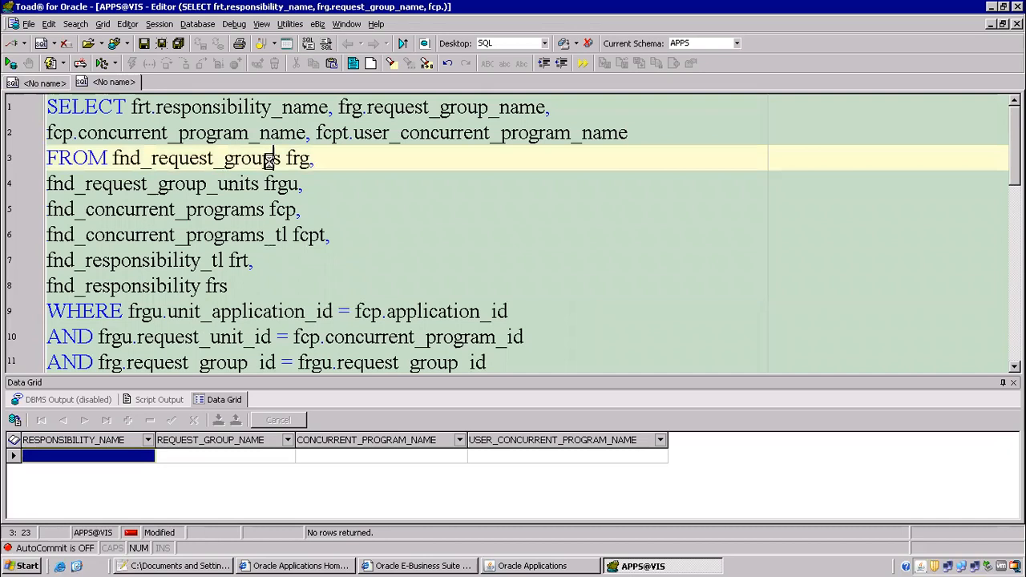
{"action": "key", "text": "F4"}
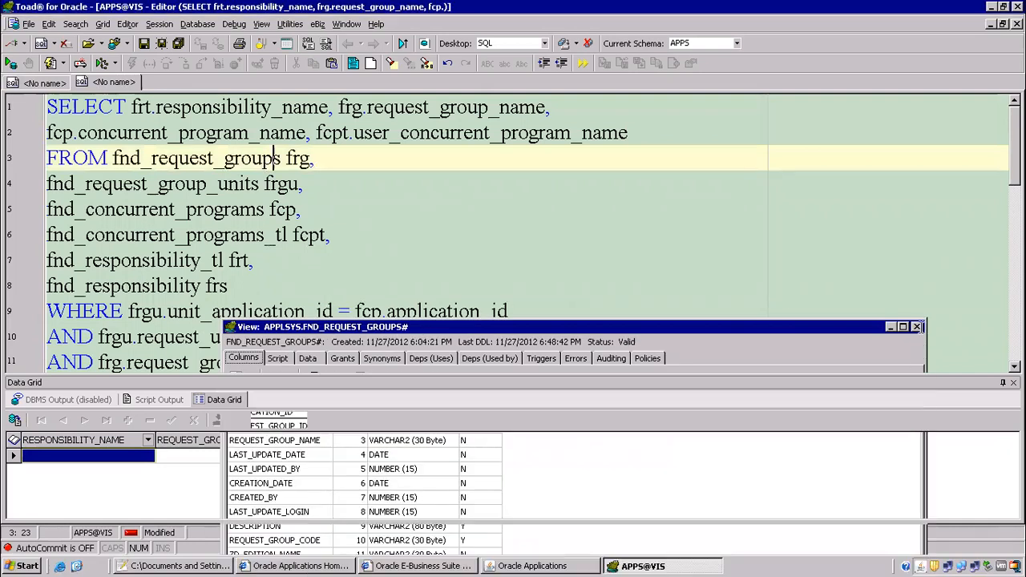
{"action": "left_click", "coordinate": [916, 326]}
{"action": "key", "text": "F4"}
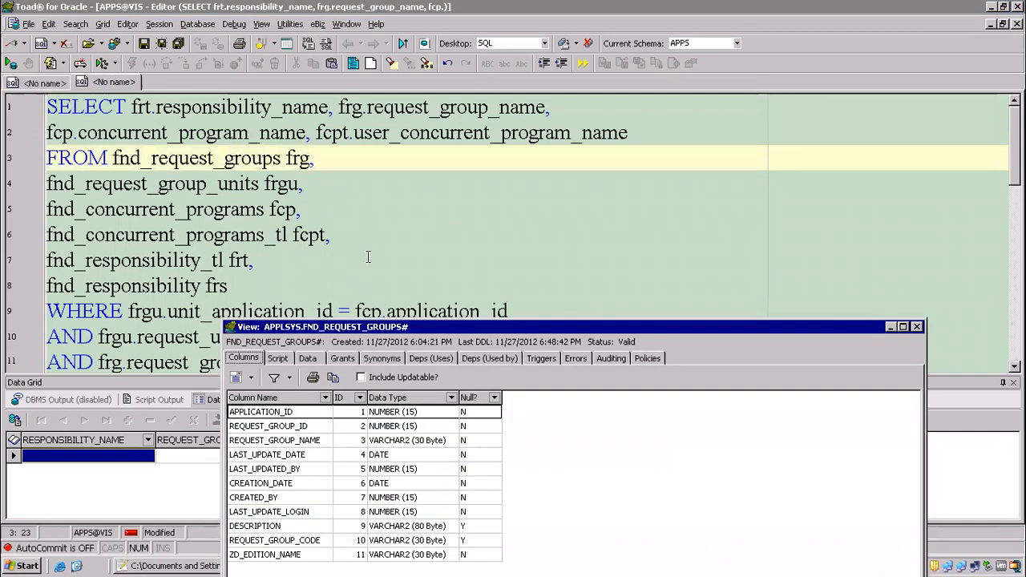
{"action": "left_click", "coordinate": [278, 359]}
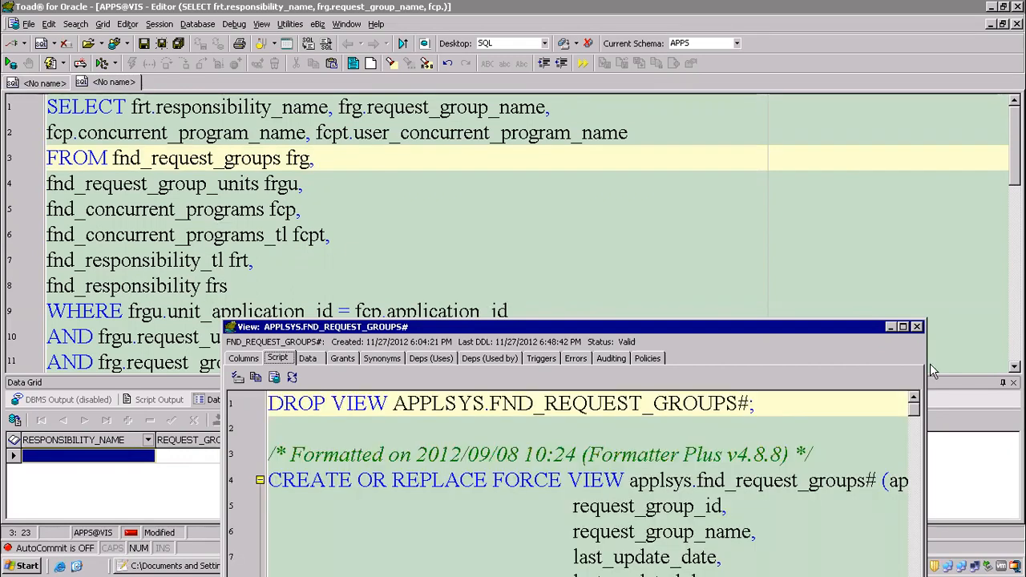
{"action": "left_click", "coordinate": [903, 327]}
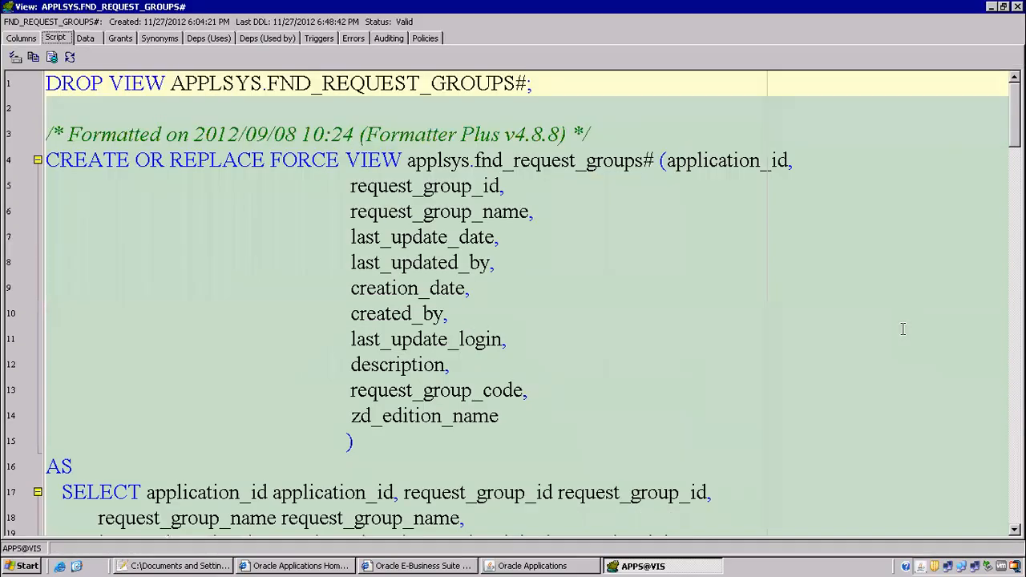
{"action": "scroll", "coordinate": [989, 200], "scroll_direction": "down", "scroll_amount": 8}
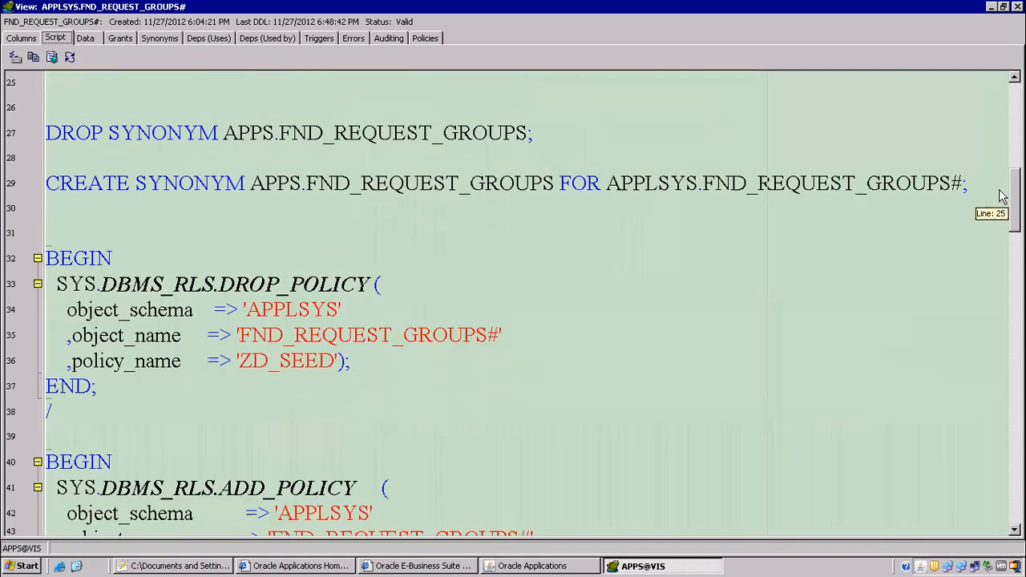
{"action": "scroll", "coordinate": [985, 187], "scroll_direction": "up", "scroll_amount": 2}
{"action": "left_click", "coordinate": [311, 239]}
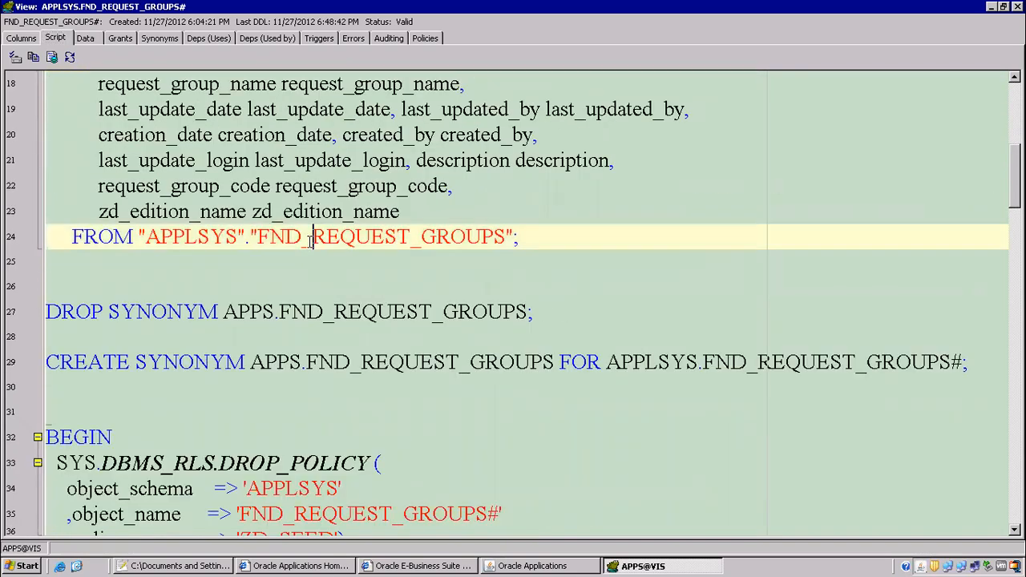
Change line 8 to fnd_responsibility_vl, rerun the query, and minimise the remote desktop.
{"action": "left_click", "coordinate": [1018, 7]}
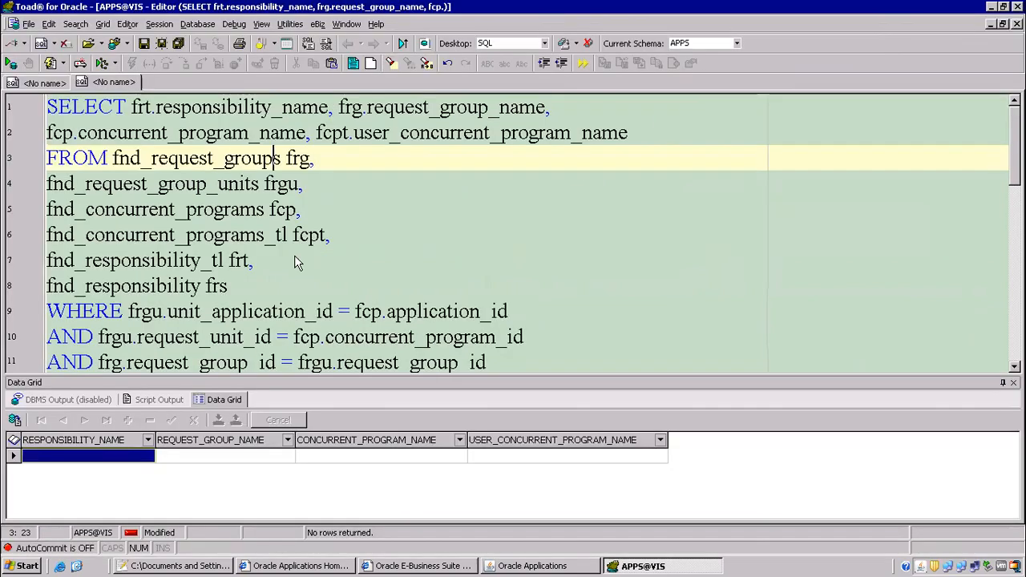
{"action": "left_click", "coordinate": [210, 183]}
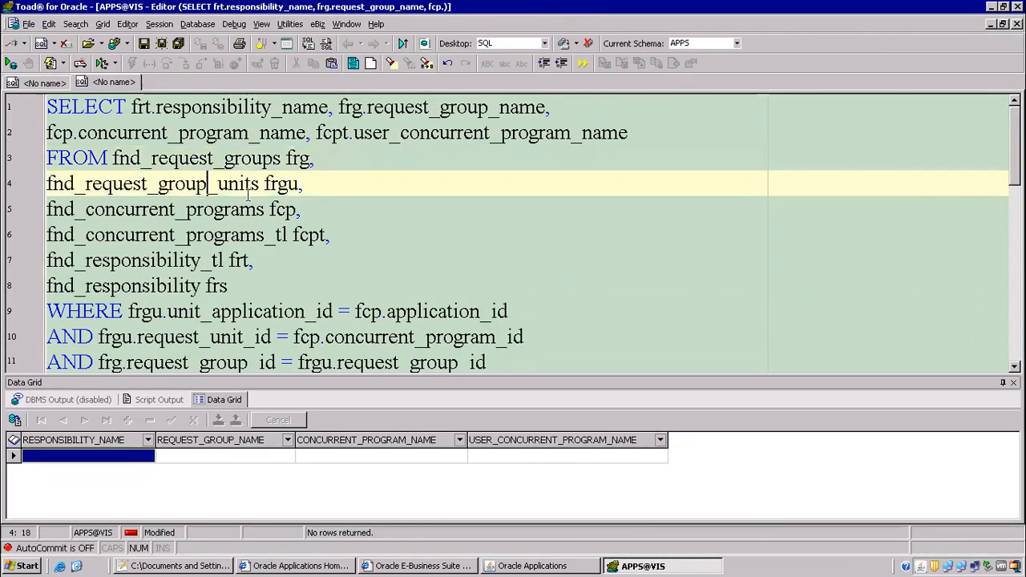
{"action": "scroll", "coordinate": [153, 305], "scroll_direction": "down", "scroll_amount": 1}
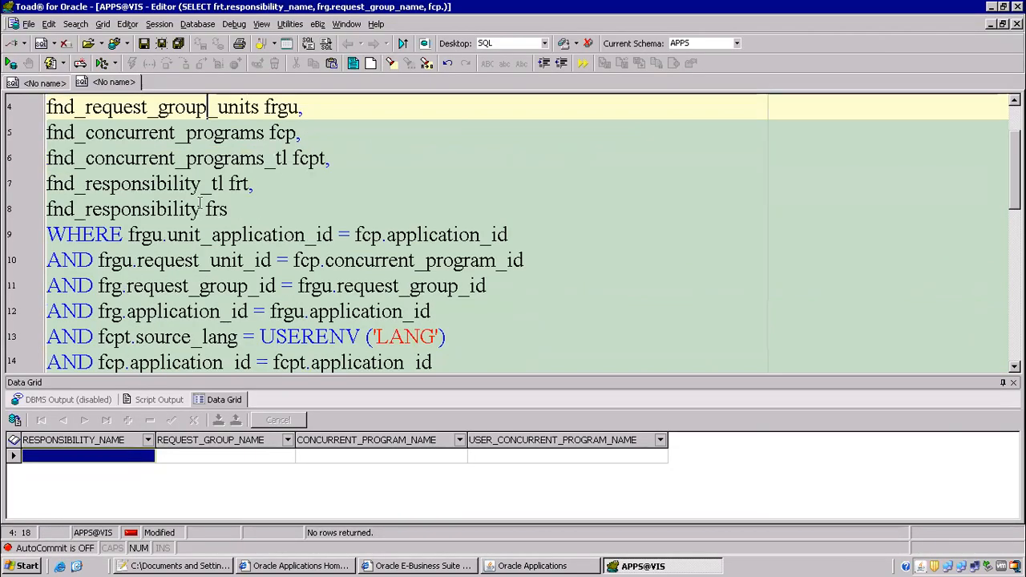
{"action": "left_click", "coordinate": [201, 208]}
{"action": "type", "text": "_vl"}
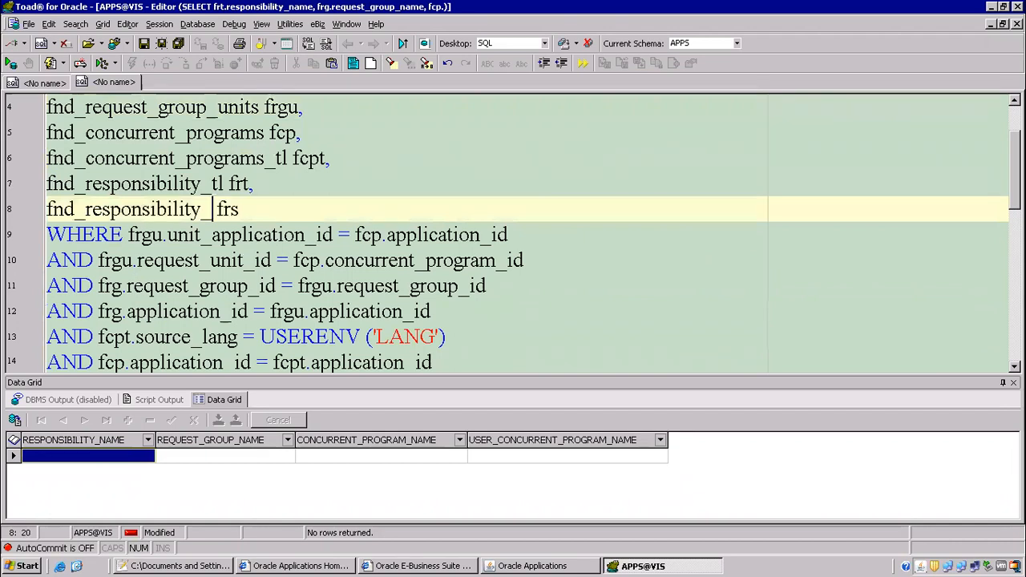
{"action": "key", "text": "F9"}
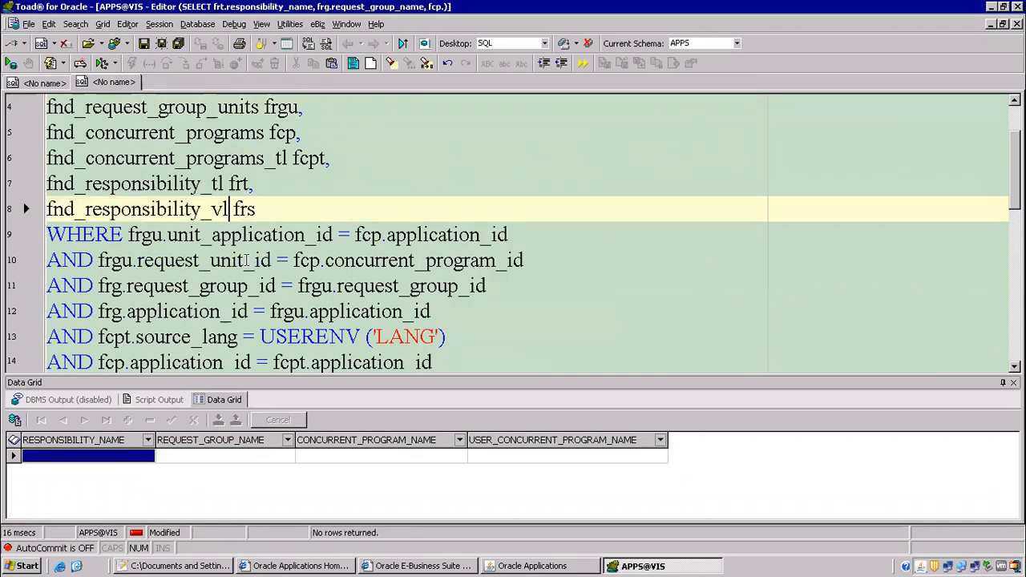
{"action": "mouse_move", "coordinate": [622, 14]}
{"action": "left_click", "coordinate": [664, 10]}
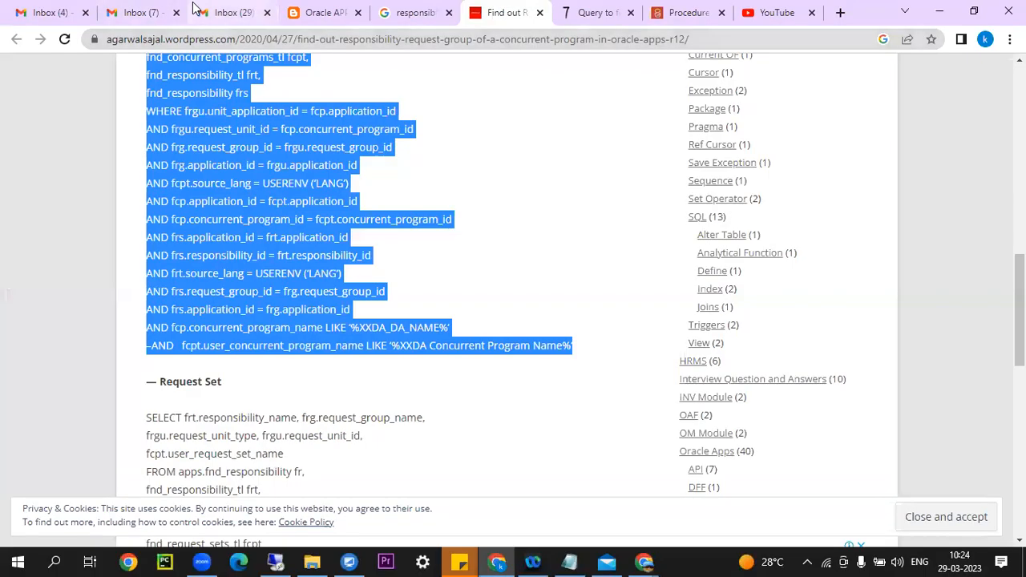
{"action": "left_click", "coordinate": [230, 12]}
{"action": "left_click", "coordinate": [1000, 78]}
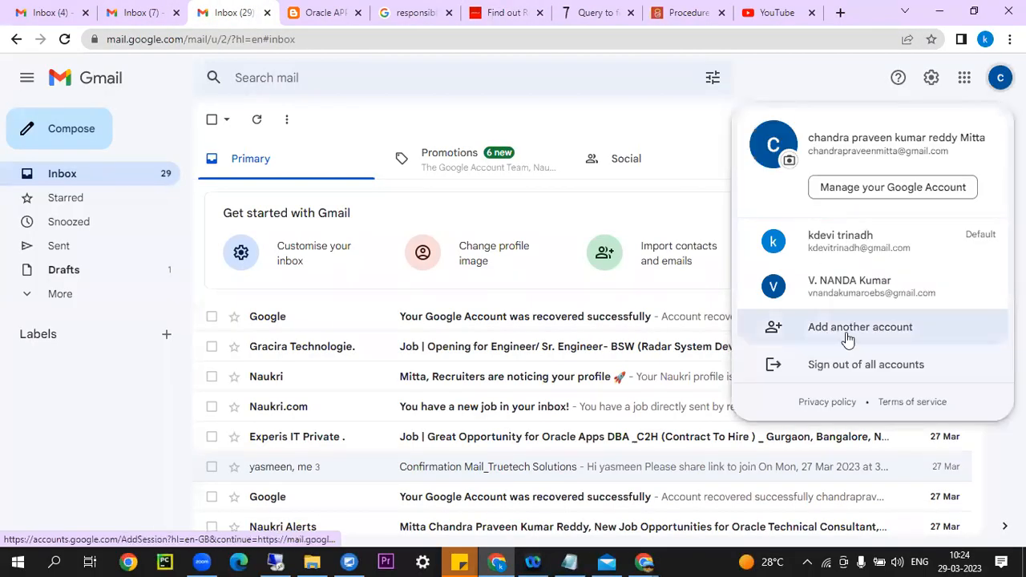
{"action": "left_click", "coordinate": [843, 335]}
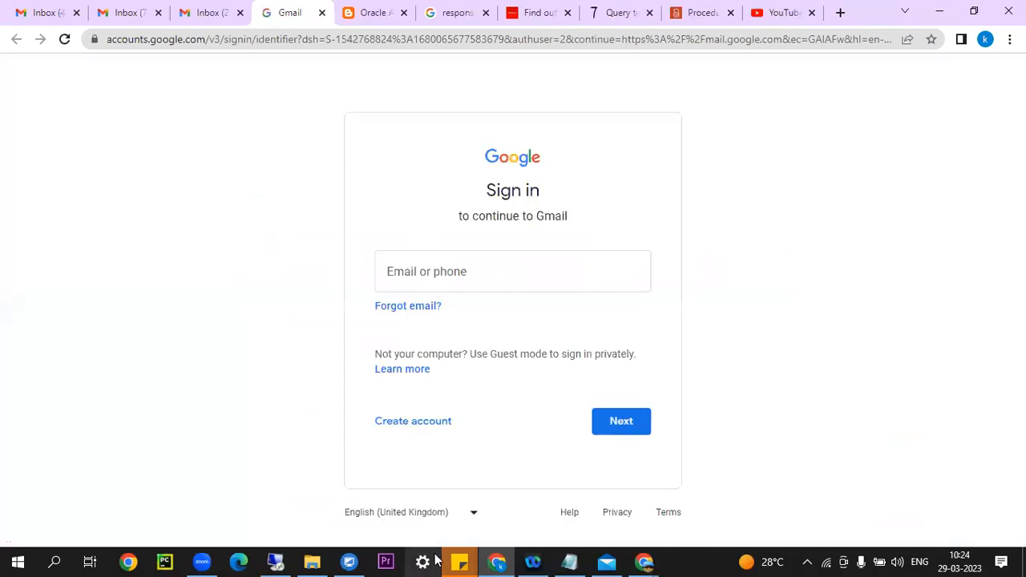
{"action": "mouse_move", "coordinate": [647, 561]}
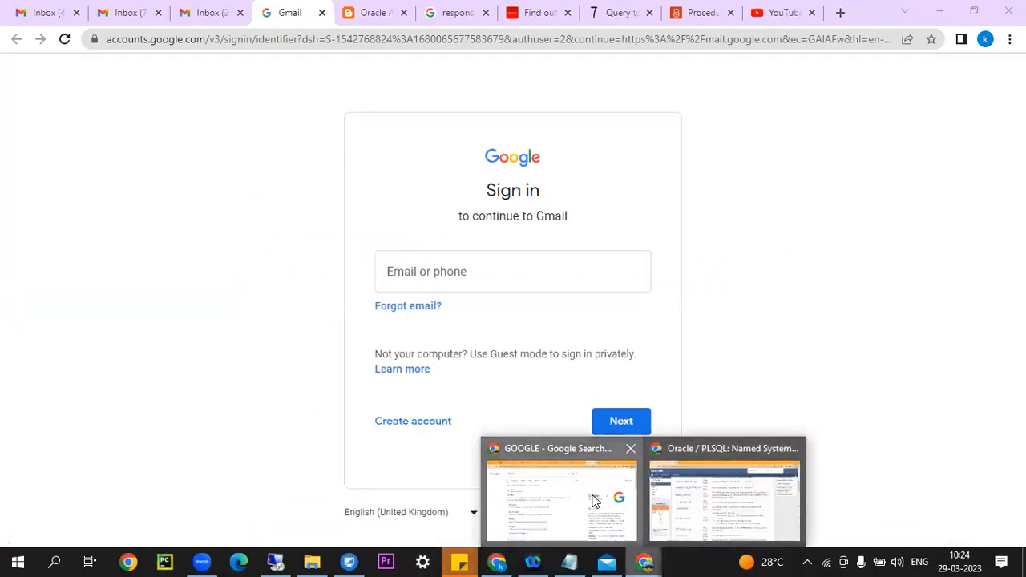
{"action": "left_click", "coordinate": [561, 501]}
{"action": "left_click", "coordinate": [41, 12]}
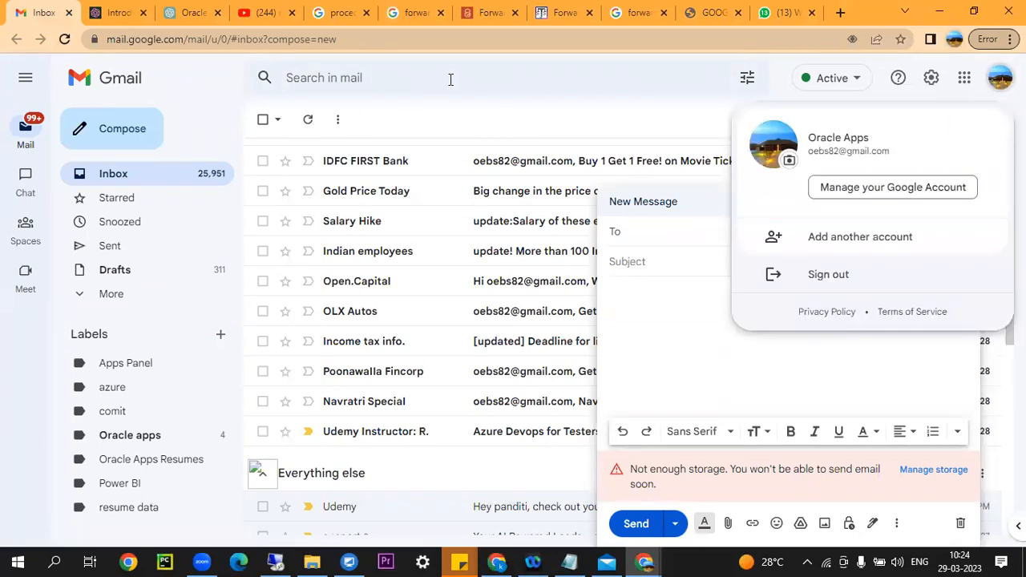
Search the mailbox for fnd_responsibility_vl, minimise the draft, and open the account menu.
{"action": "left_click", "coordinate": [420, 83]}
{"action": "type", "text": "fnd"}
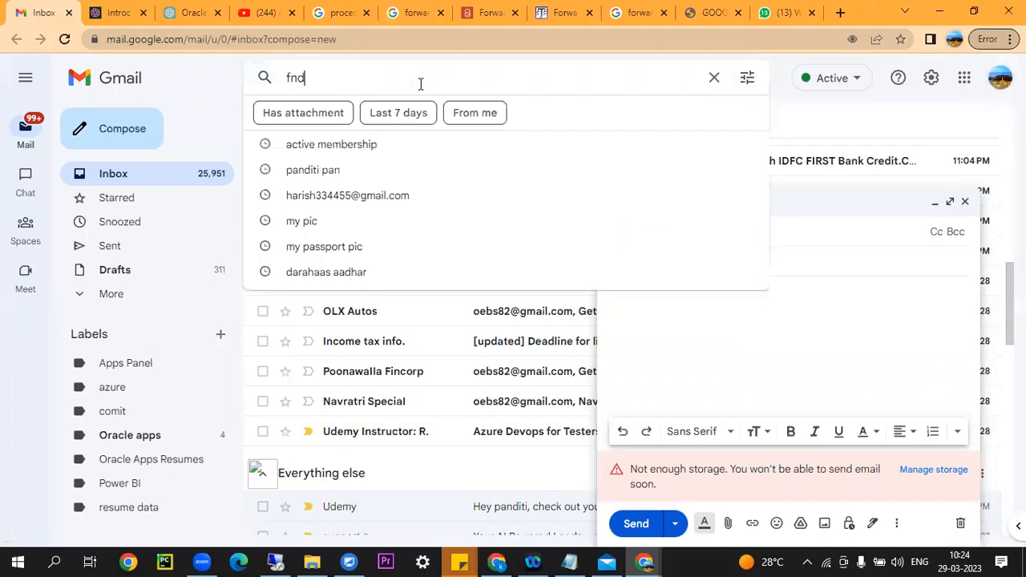
{"action": "type", "text": "_responsib"}
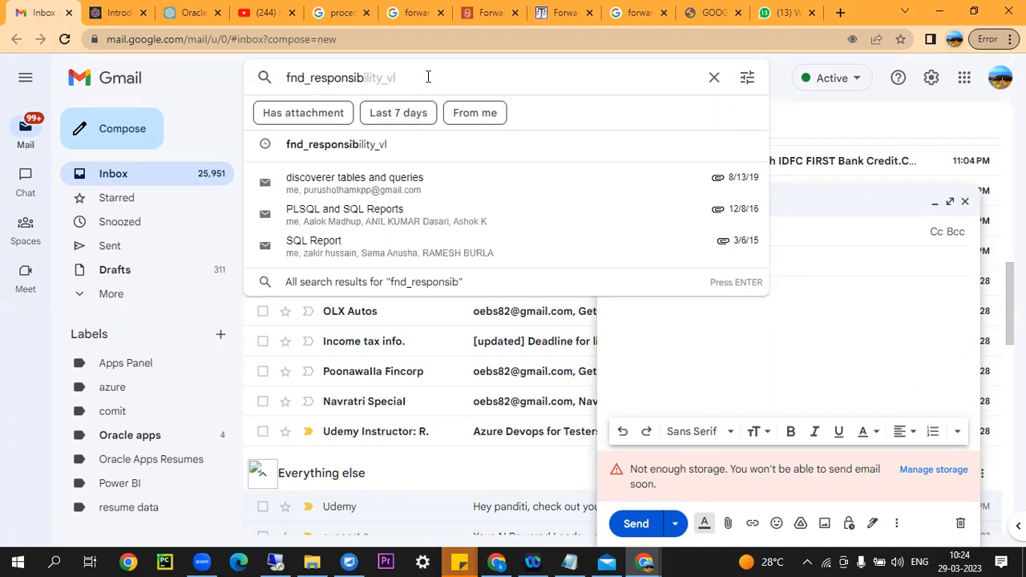
{"action": "type", "text": "ity_vl"}
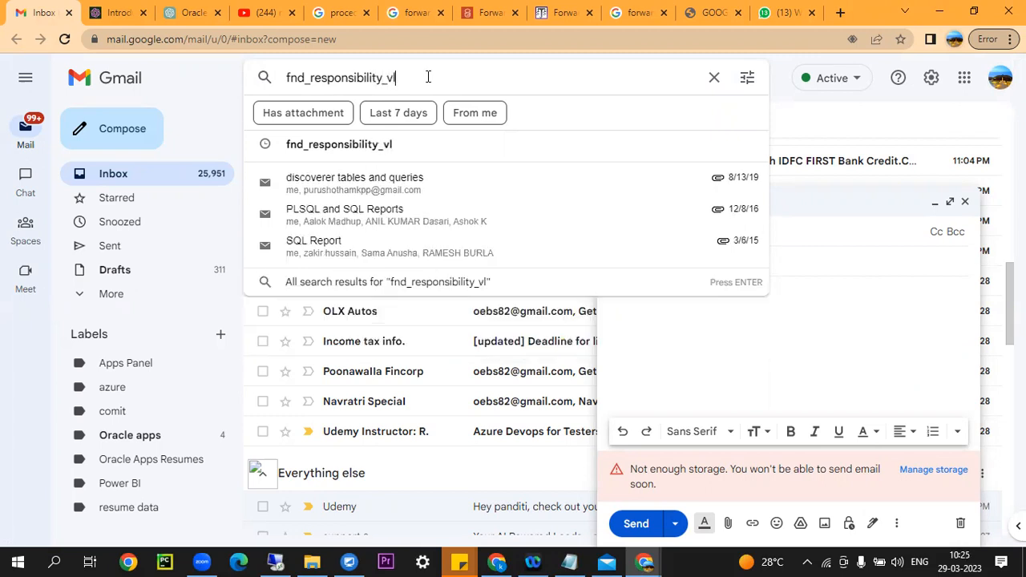
{"action": "key", "text": "Escape"}
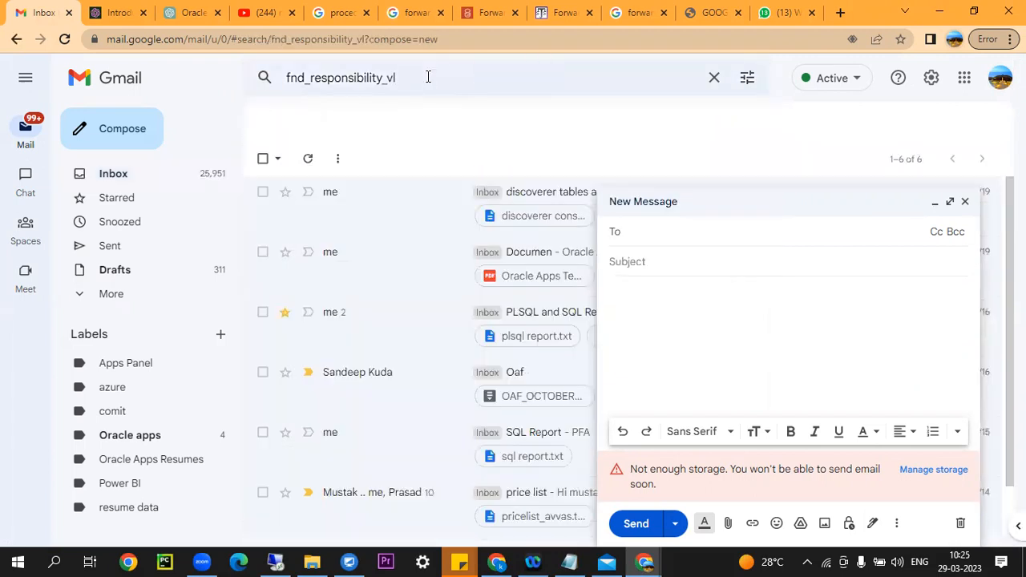
{"action": "left_click", "coordinate": [940, 203]}
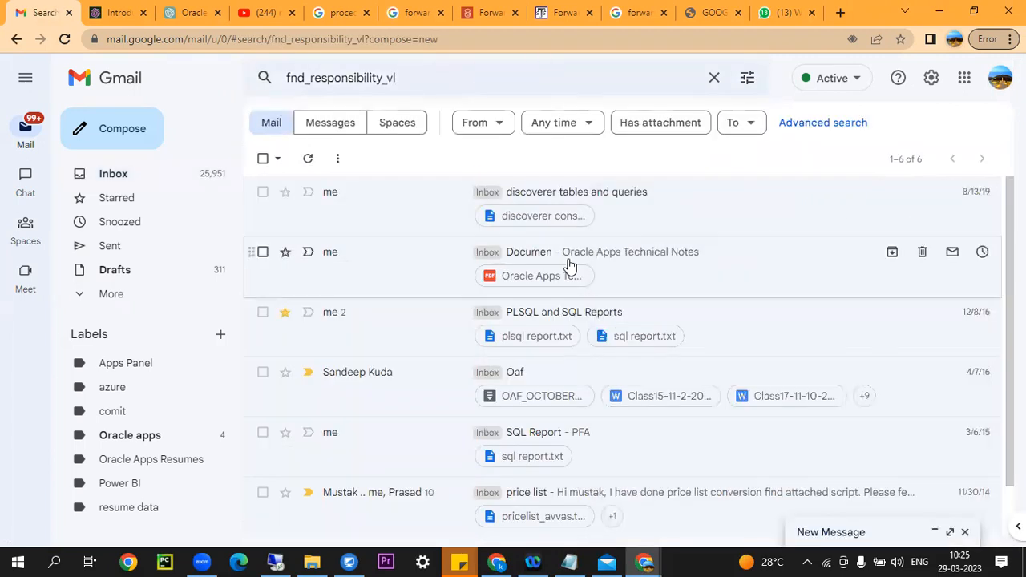
{"action": "scroll", "coordinate": [568, 266], "scroll_direction": "down", "scroll_amount": 2}
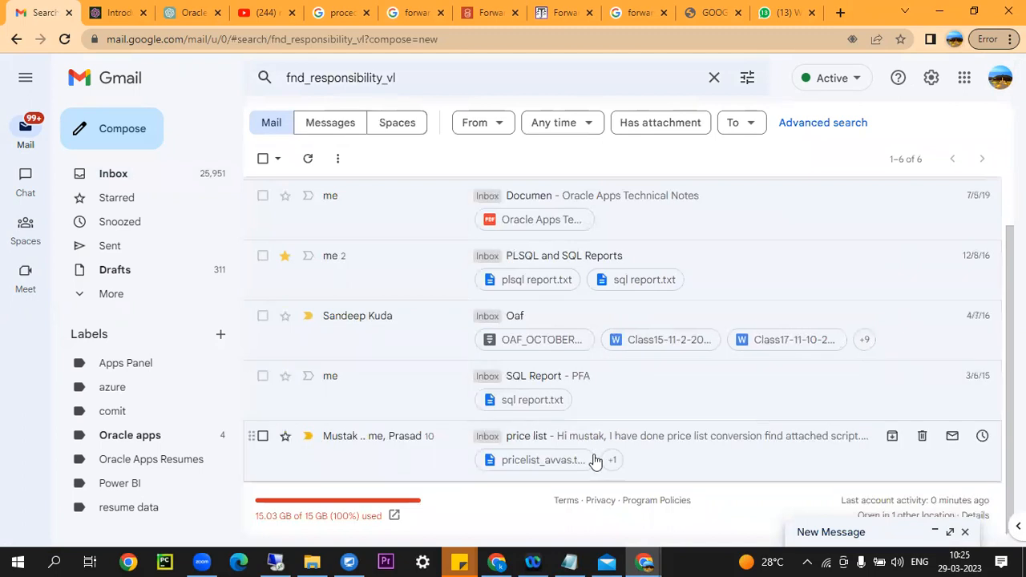
{"action": "left_click", "coordinate": [999, 78]}
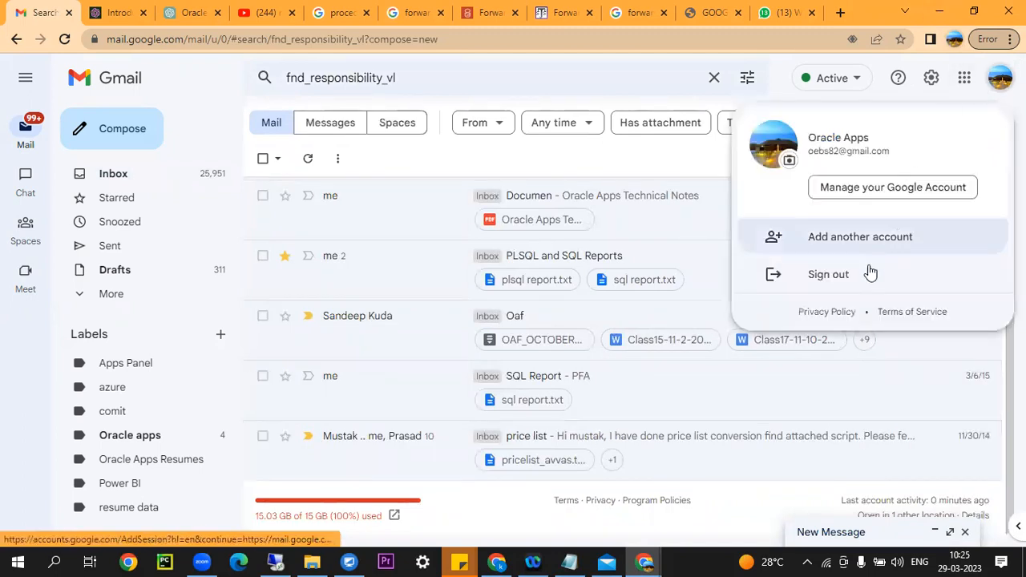
Start signing in with another Google account and submit its email.
{"action": "left_click", "coordinate": [855, 242]}
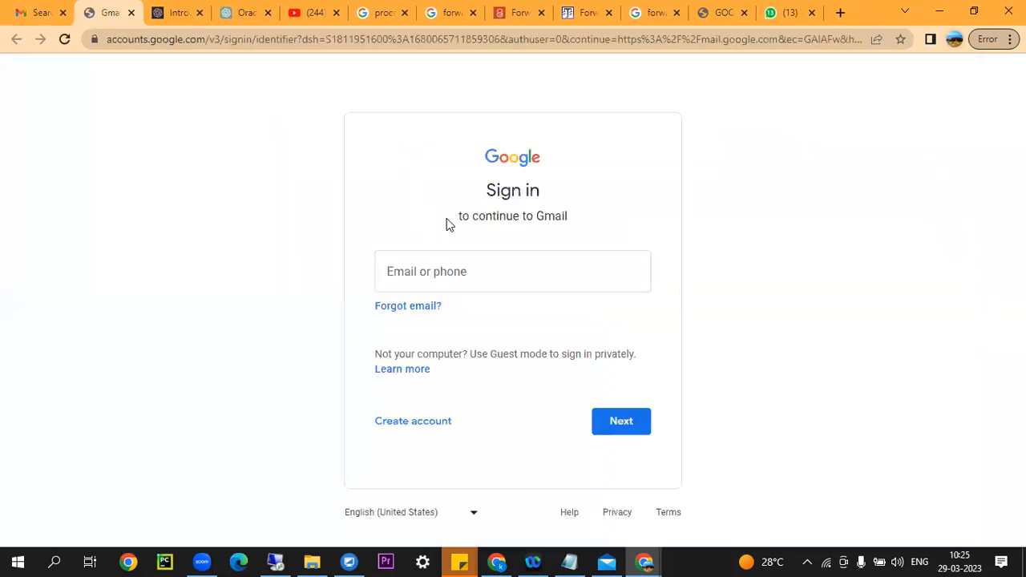
{"action": "left_click", "coordinate": [423, 275]}
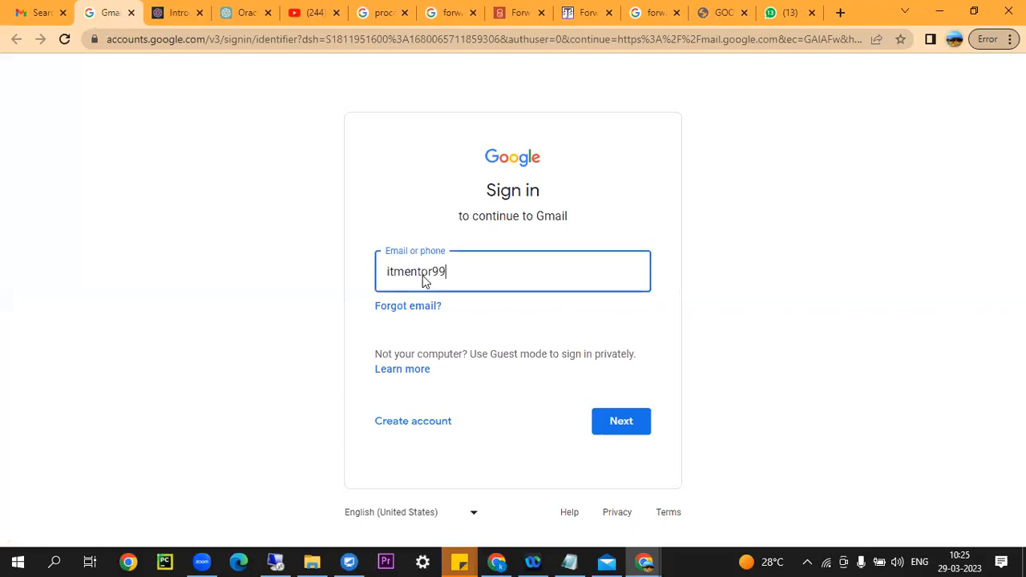
{"action": "key", "text": "Return"}
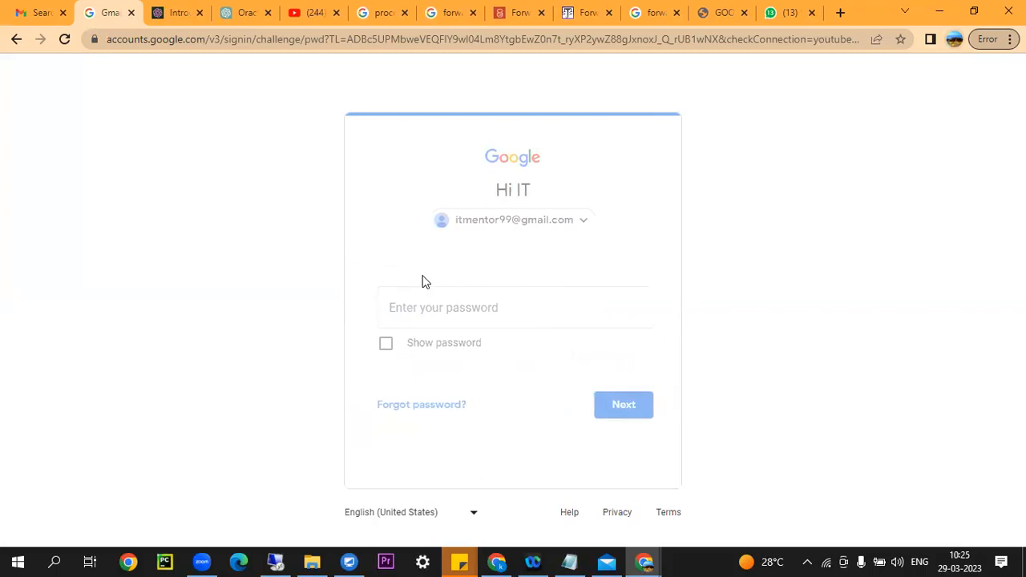
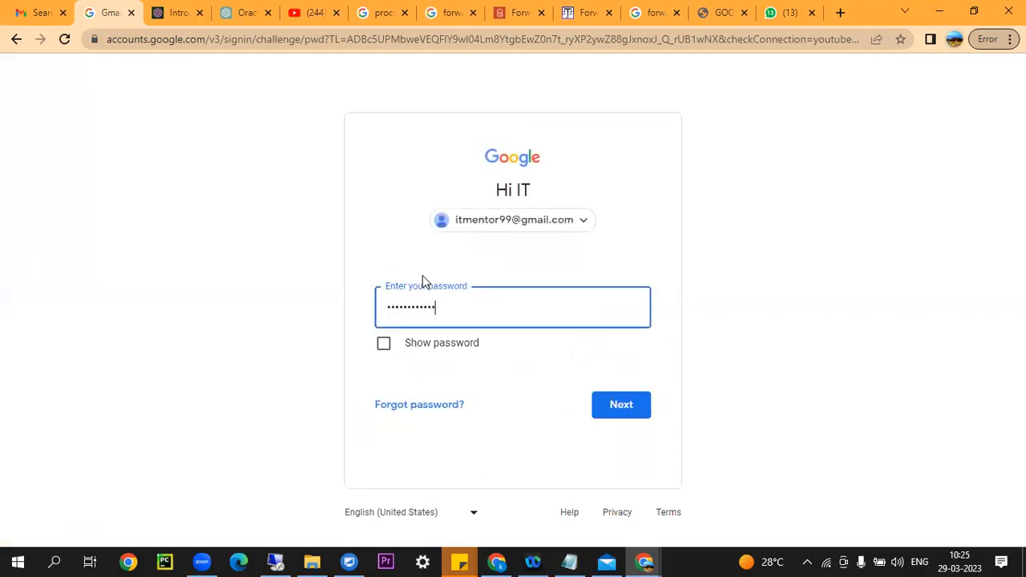
Submit the password, decline the Chrome profile prompt, and skip the account setup suggestions.
{"action": "key", "text": "Return"}
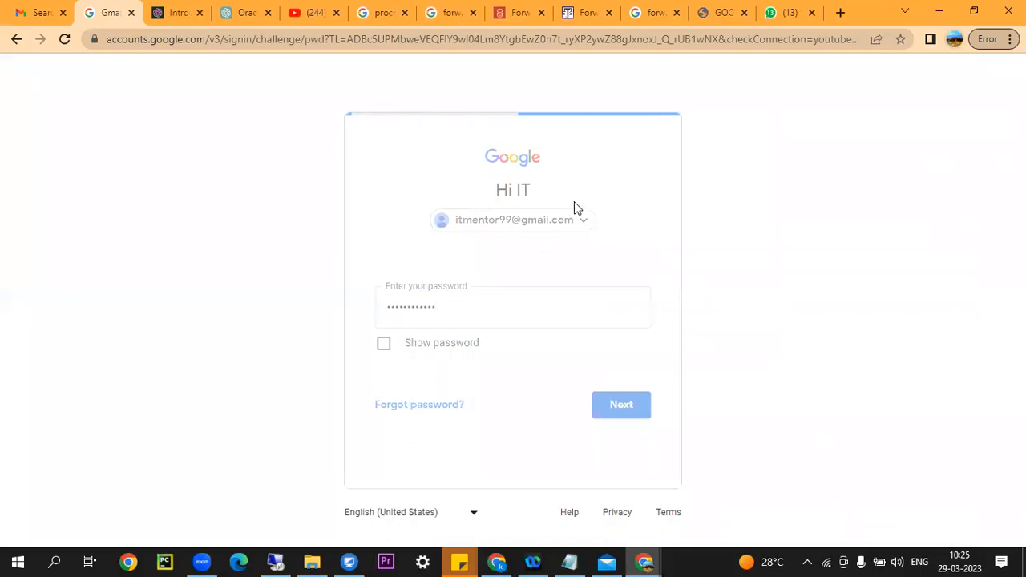
{"action": "scroll", "coordinate": [556, 321], "scroll_direction": "down", "scroll_amount": 2}
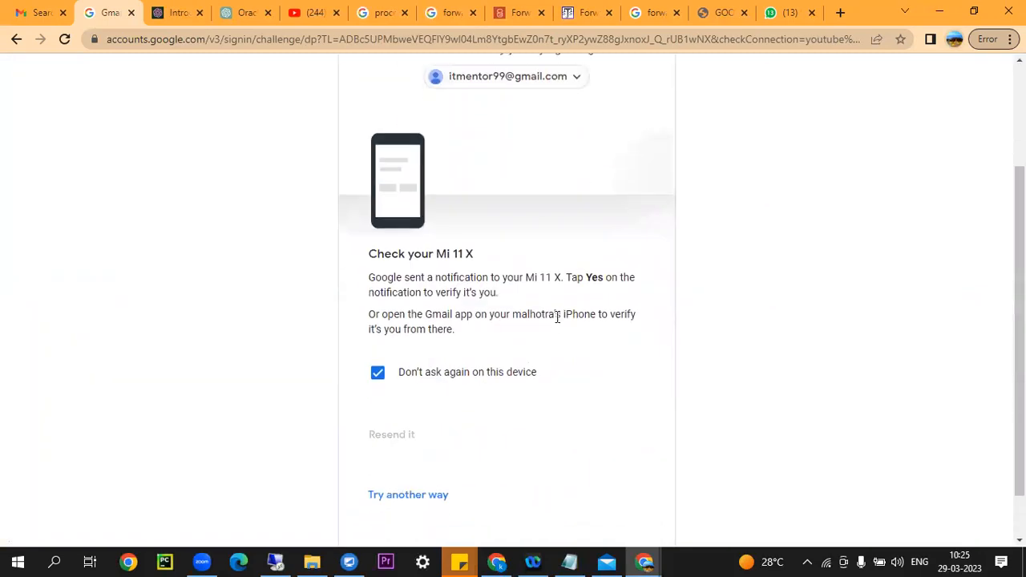
{"action": "scroll", "coordinate": [557, 316], "scroll_direction": "down", "scroll_amount": 1}
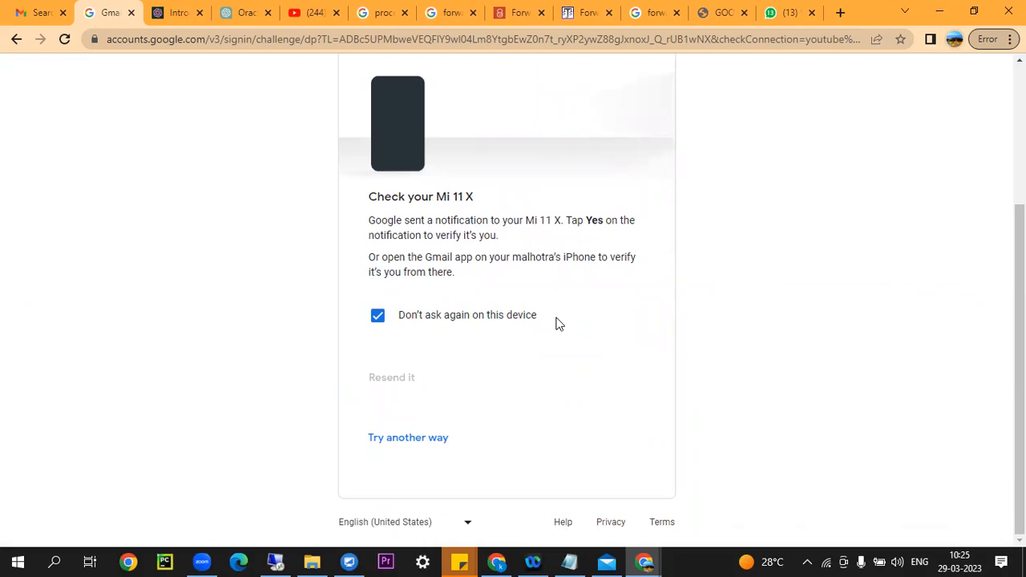
{"action": "scroll", "coordinate": [558, 323], "scroll_direction": "up", "scroll_amount": 1}
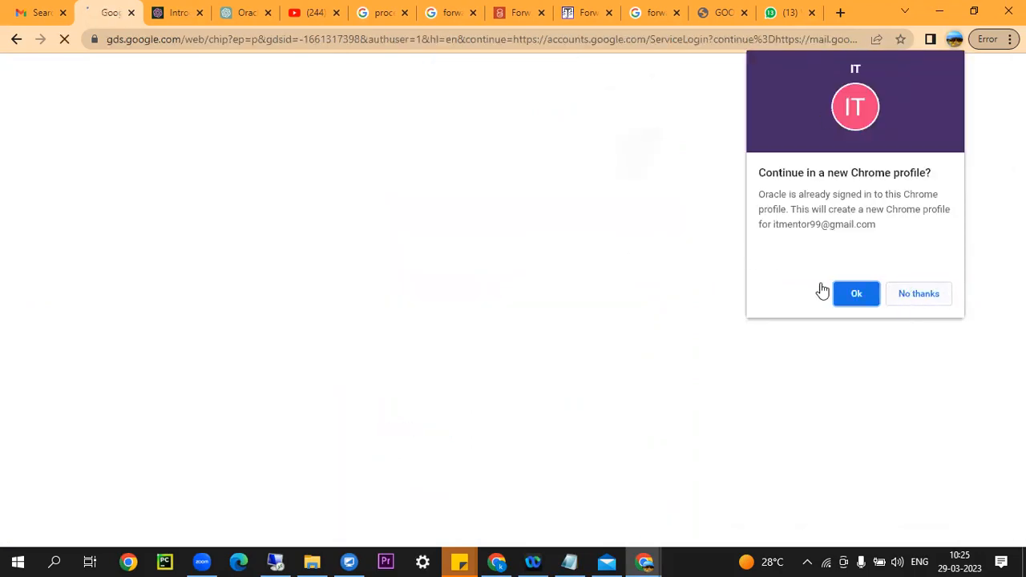
{"action": "left_click", "coordinate": [919, 294]}
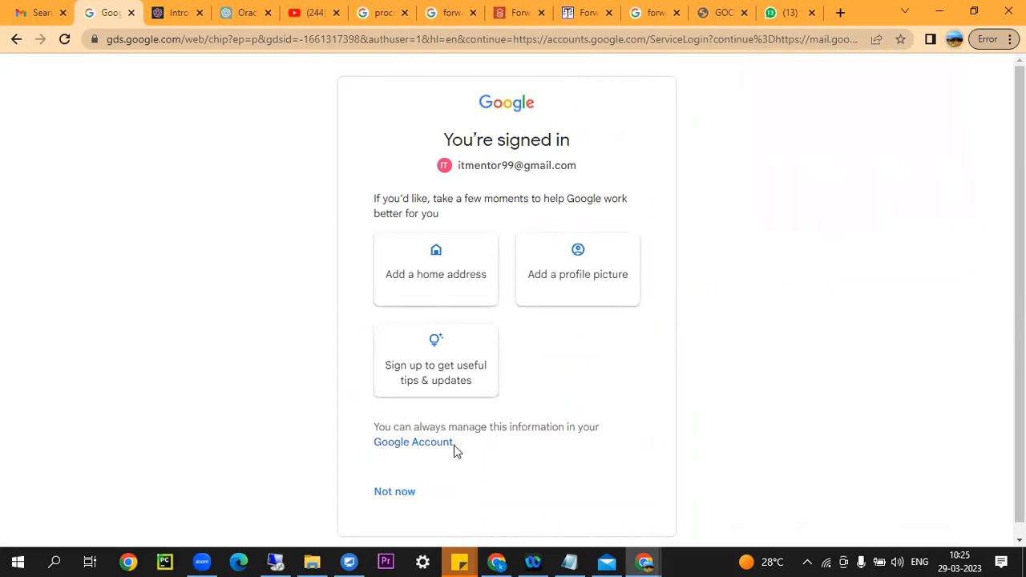
{"action": "left_click", "coordinate": [399, 496]}
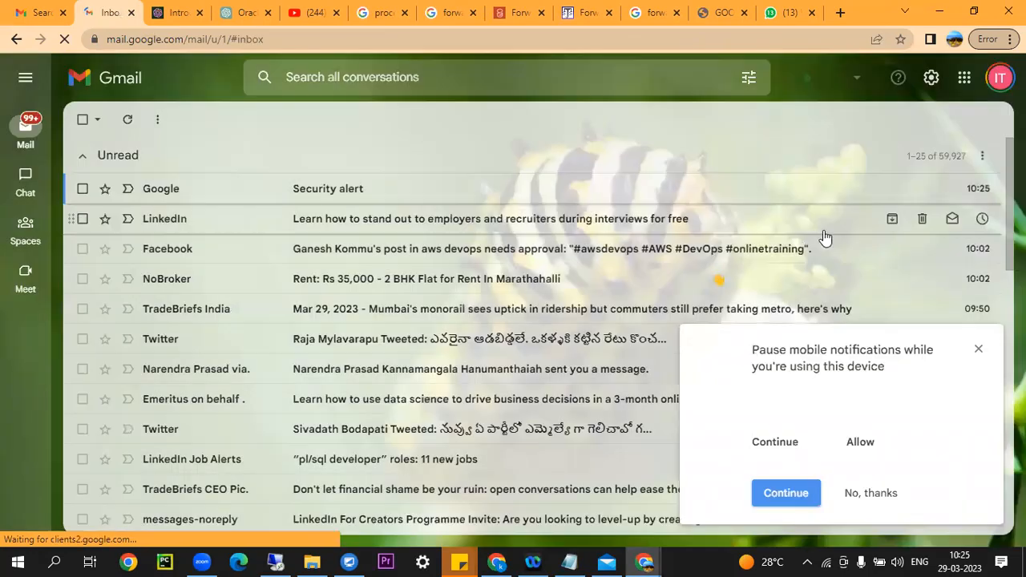
Open Google Drive, search 'fnd_respons', and open class 24 1099 Report Customization.docx.
{"action": "left_click", "coordinate": [964, 77]}
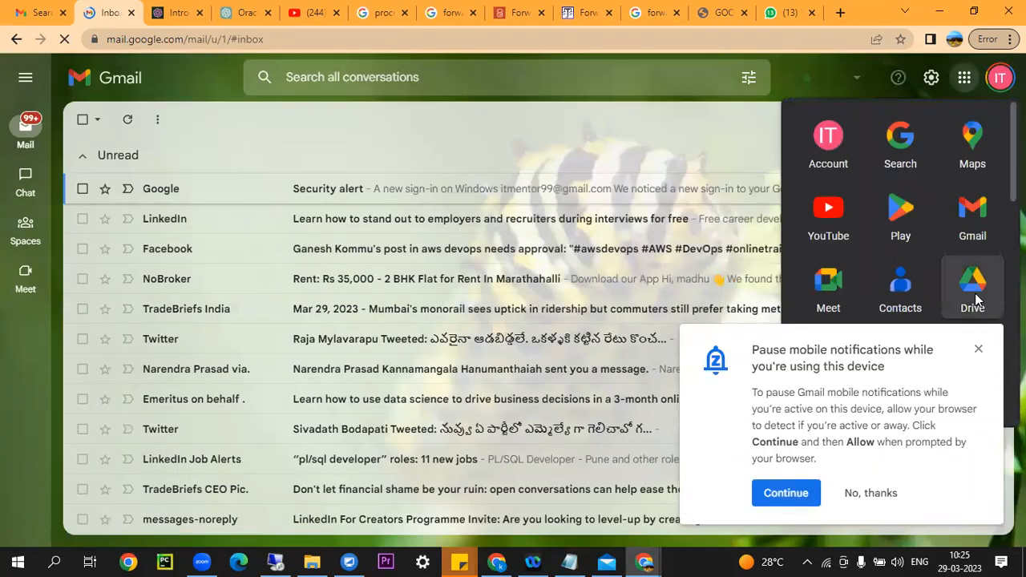
{"action": "left_click", "coordinate": [972, 289]}
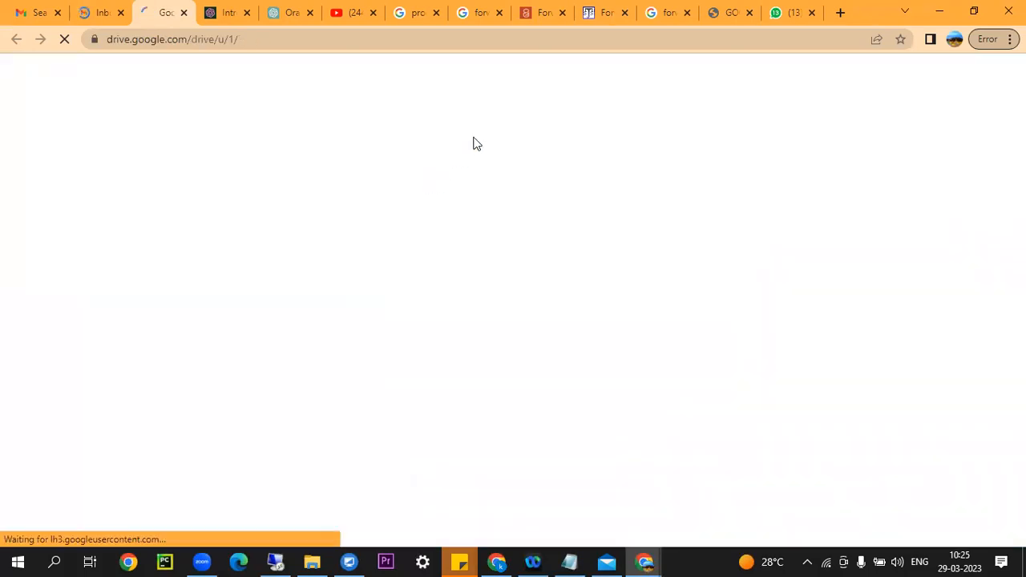
{"action": "left_click", "coordinate": [339, 72]}
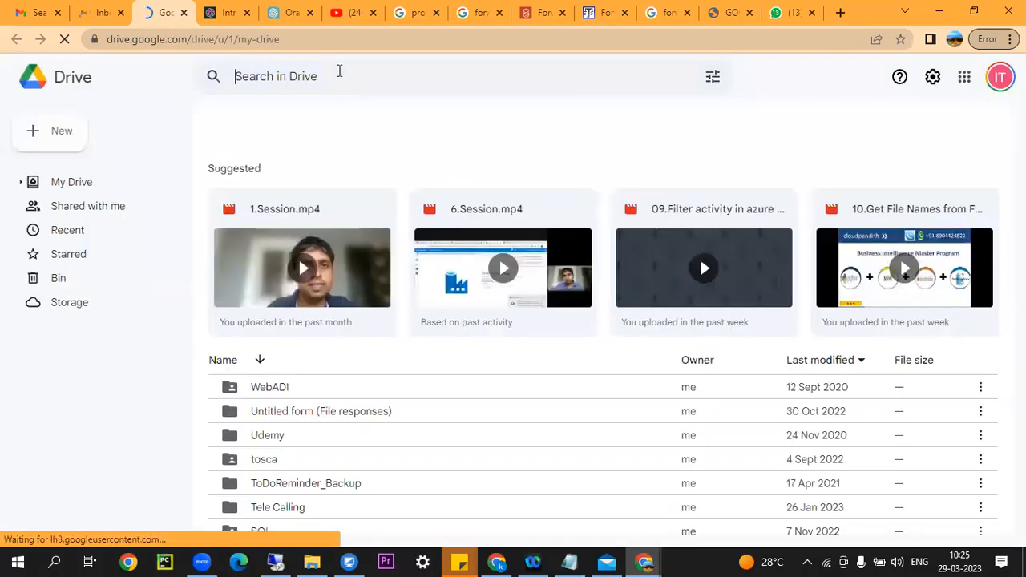
{"action": "type", "text": "fnd"}
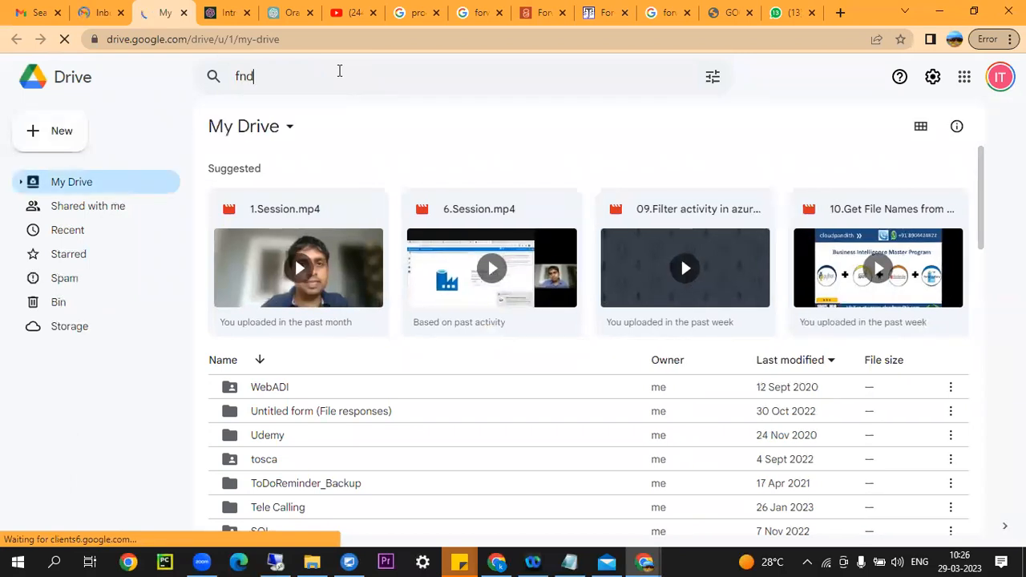
{"action": "type", "text": "_respon"}
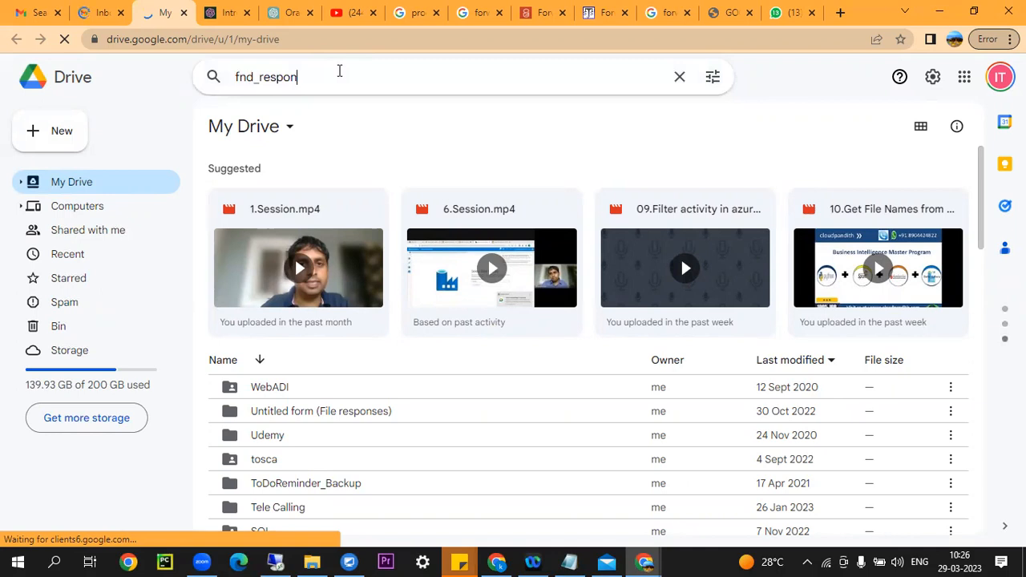
{"action": "type", "text": "si"}
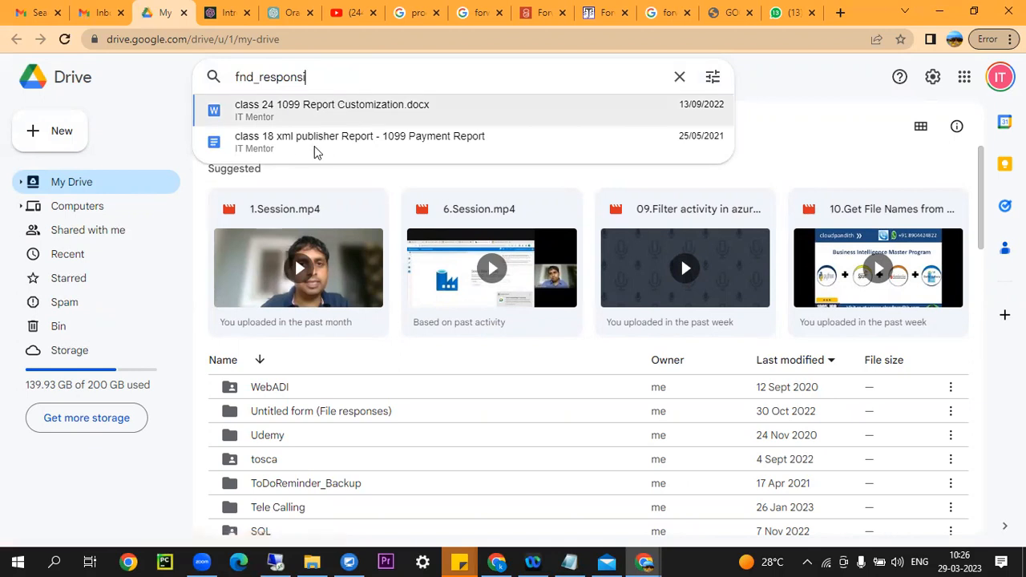
{"action": "left_click", "coordinate": [346, 111]}
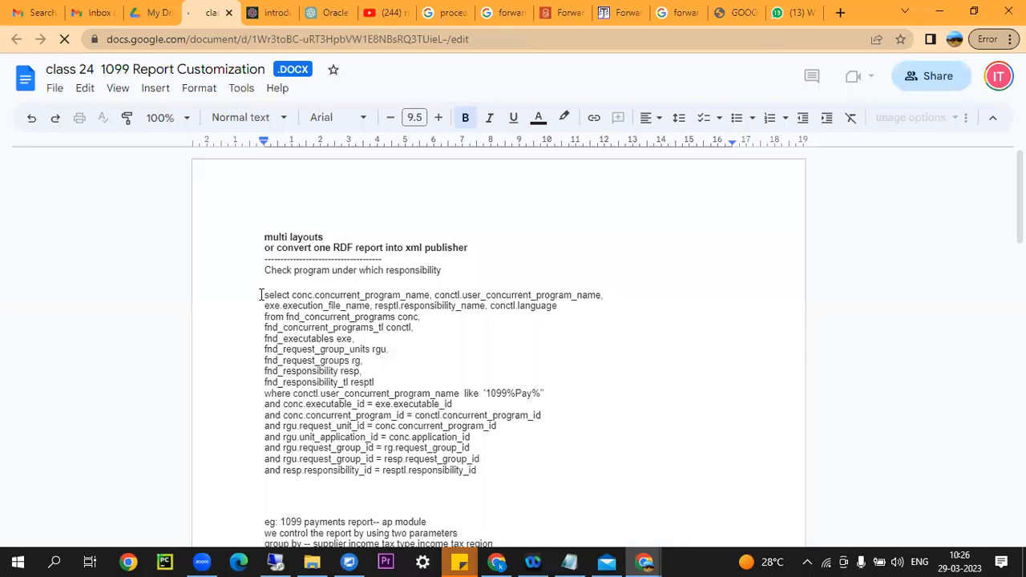
Copy the whole SQL query from the document.
{"action": "left_click_drag", "start_coordinate": [265, 295], "coordinate": [484, 479]}
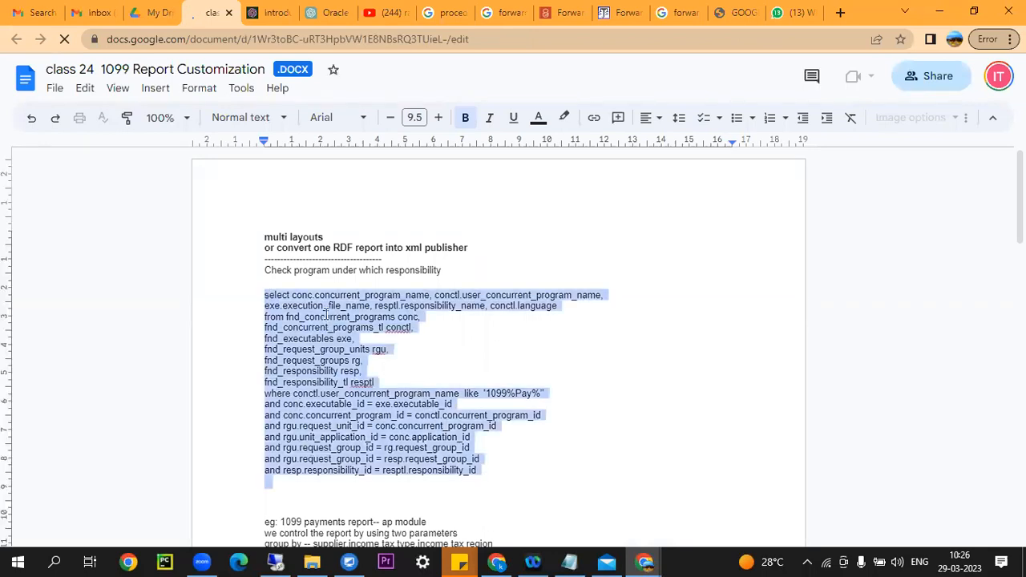
{"action": "right_click", "coordinate": [326, 315]}
{"action": "left_click", "coordinate": [385, 222]}
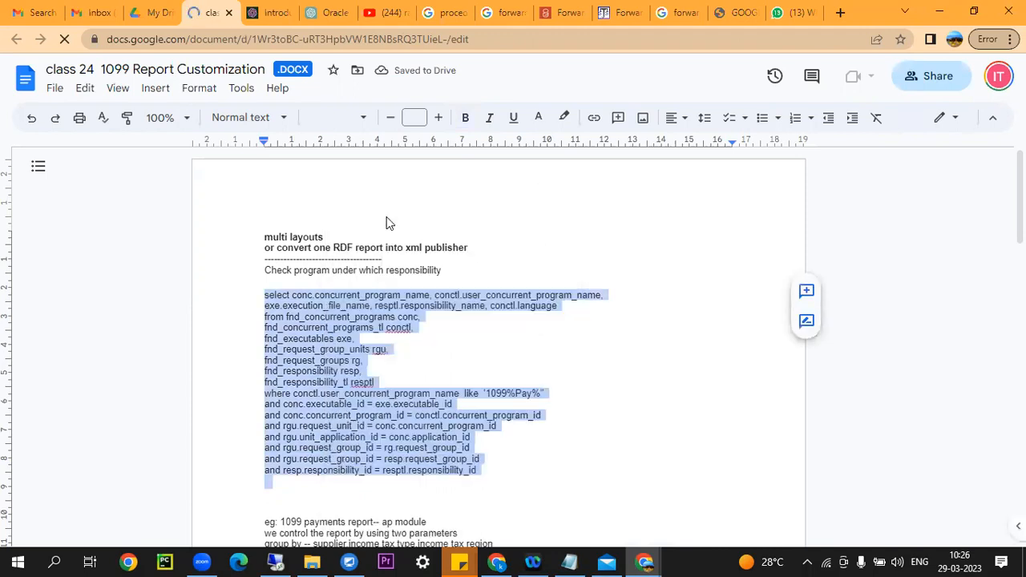
Switch to Toad for Oracle and select, then deselect, lines 10–13 of the existing query.
{"action": "left_click", "coordinate": [275, 561]}
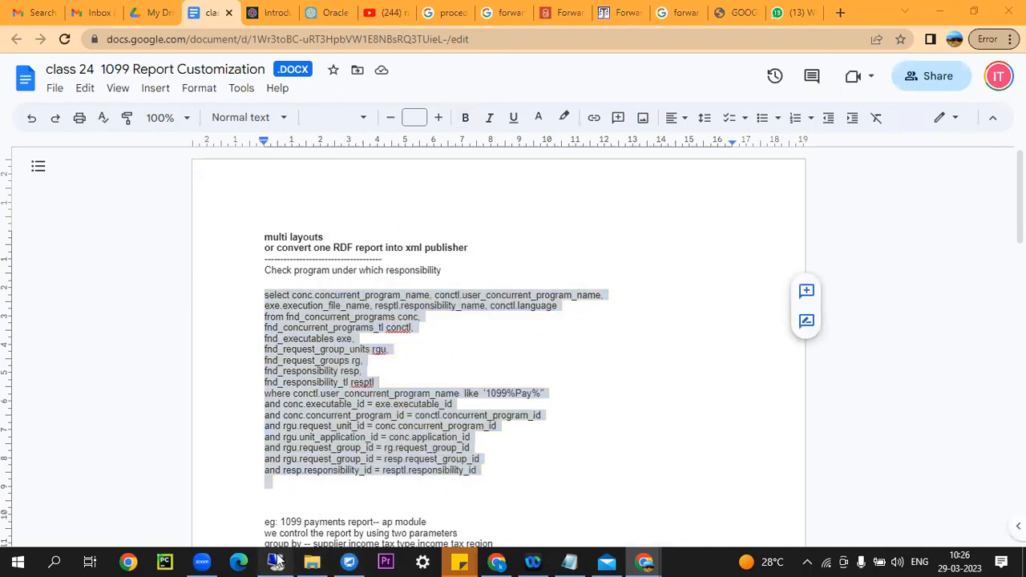
{"action": "left_click", "coordinate": [309, 158]}
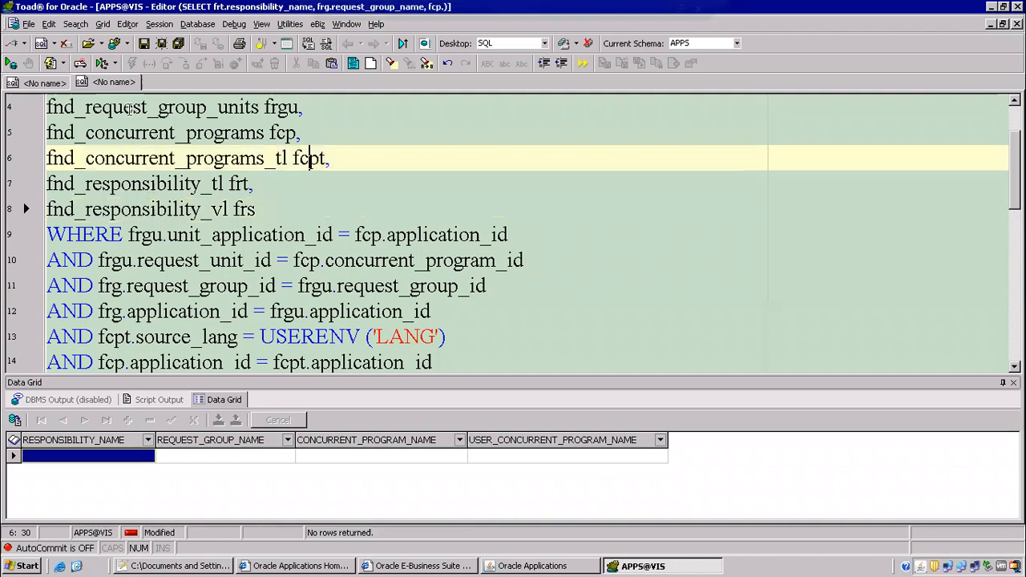
{"action": "left_click_drag", "start_coordinate": [165, 261], "coordinate": [481, 337]}
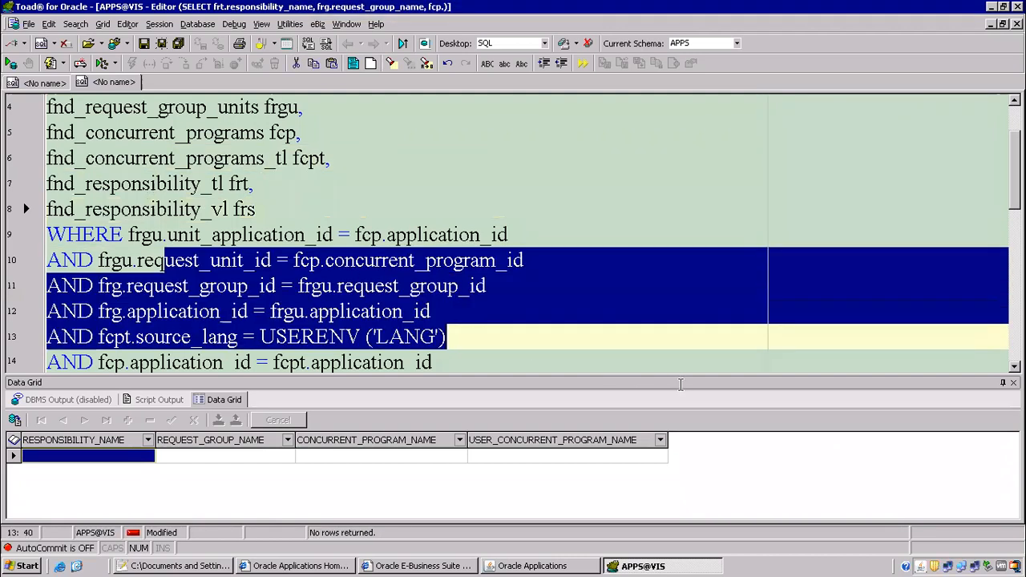
{"action": "left_click_drag", "start_coordinate": [680, 385], "coordinate": [681, 384]}
{"action": "left_click", "coordinate": [265, 210]}
Paste the copied query into a new SQL editor tab and run it.
{"action": "right_click", "coordinate": [126, 83]}
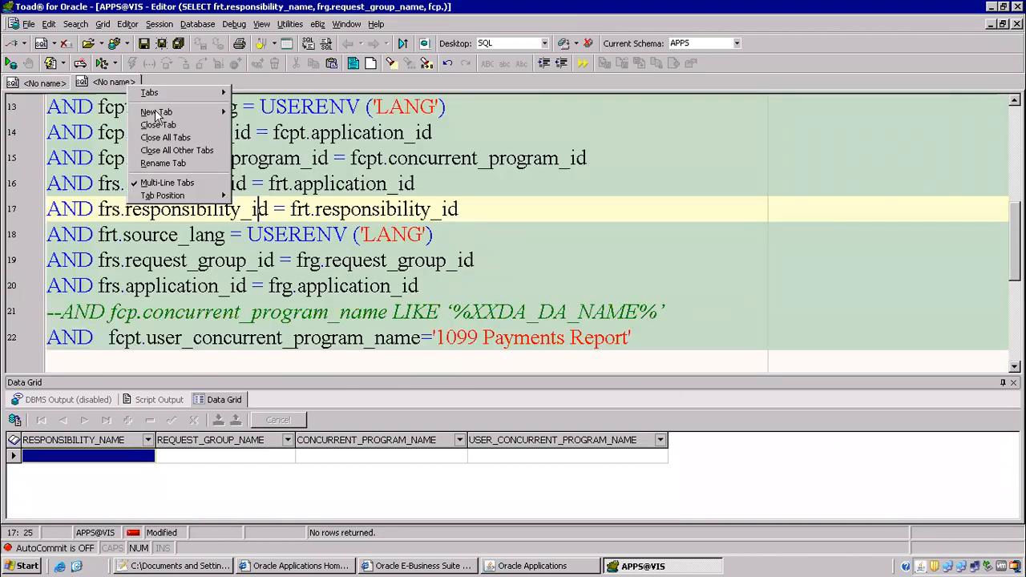
{"action": "mouse_move", "coordinate": [160, 110]}
{"action": "left_click", "coordinate": [244, 112]}
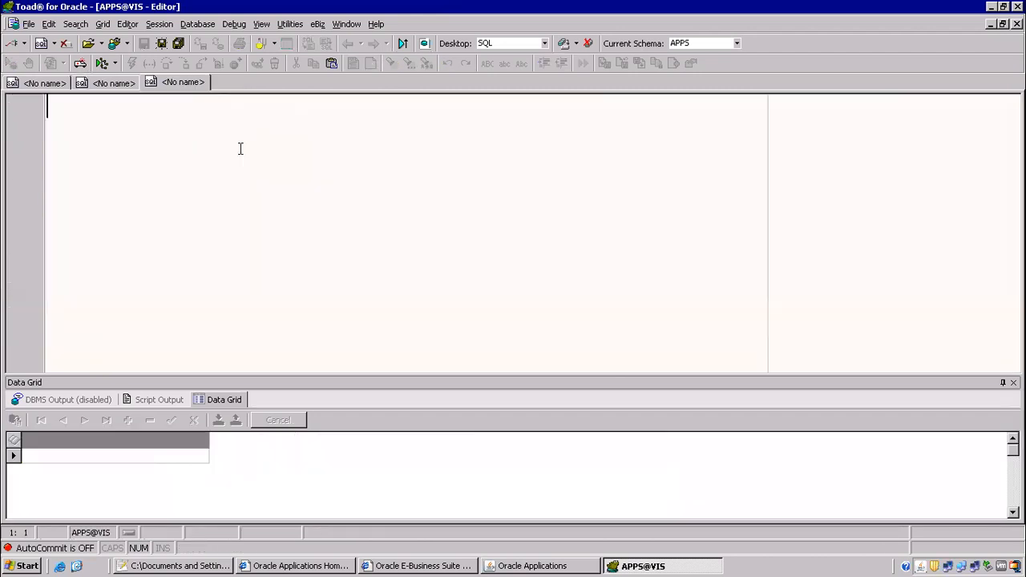
{"action": "key", "text": "ctrl+v"}
{"action": "left_click", "coordinate": [553, 157]}
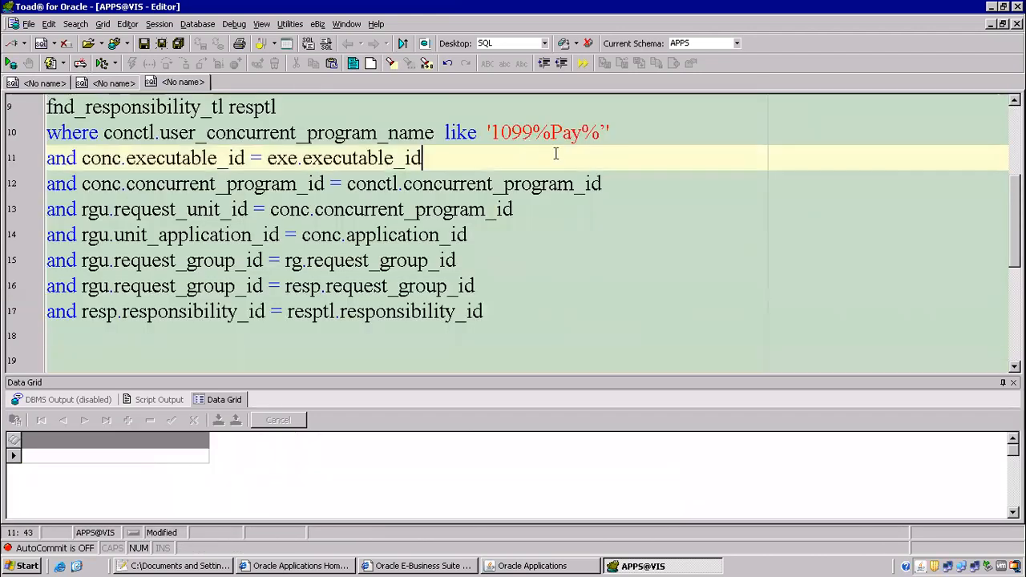
{"action": "key", "text": "F9"}
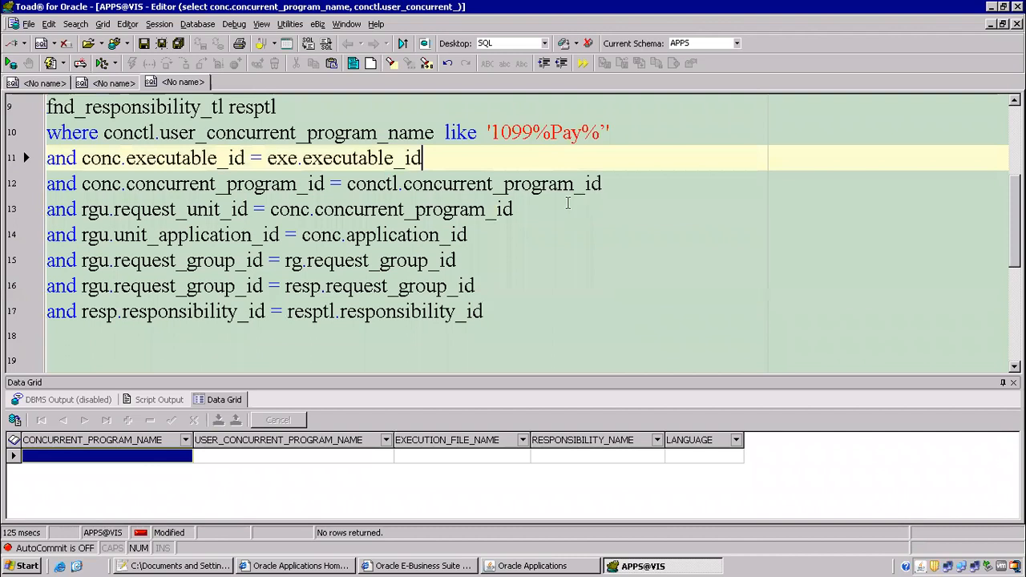
Change fnd_responsibility to fnd_responsibility_vl on line 8 and rerun the query.
{"action": "left_click", "coordinate": [567, 203]}
{"action": "scroll", "coordinate": [314, 237], "scroll_direction": "up", "scroll_amount": 2}
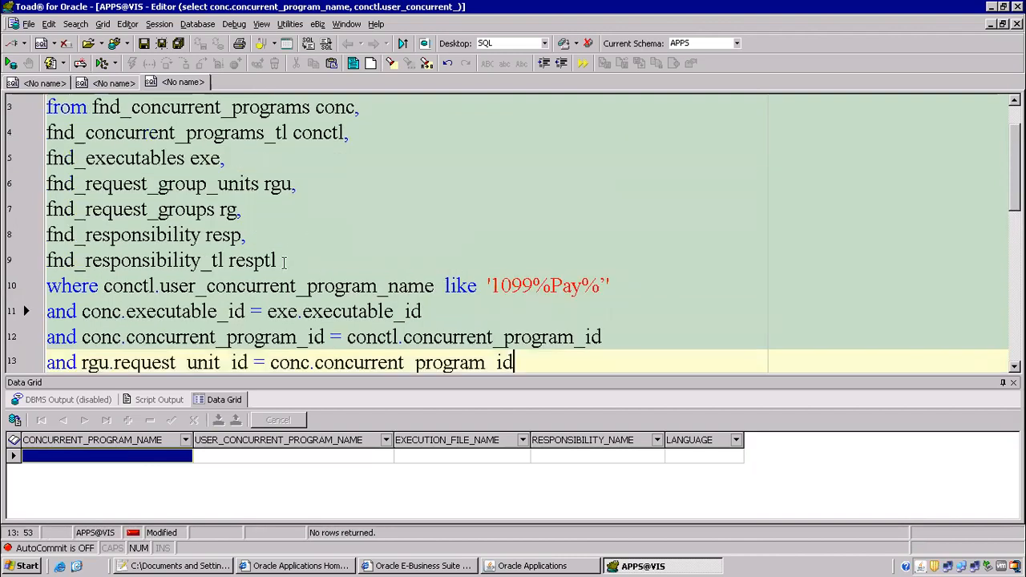
{"action": "left_click", "coordinate": [200, 235]}
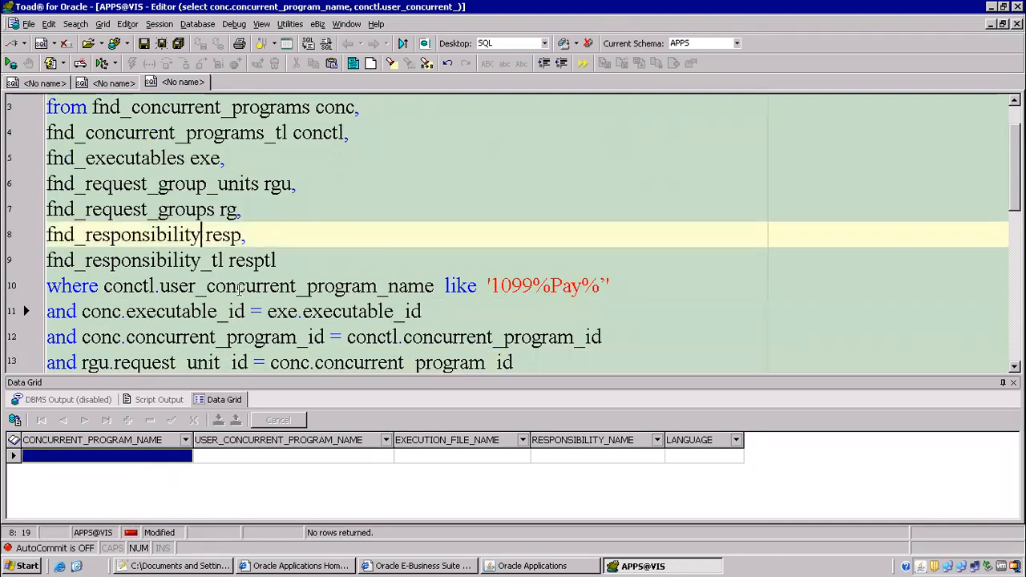
{"action": "type", "text": "_vl"}
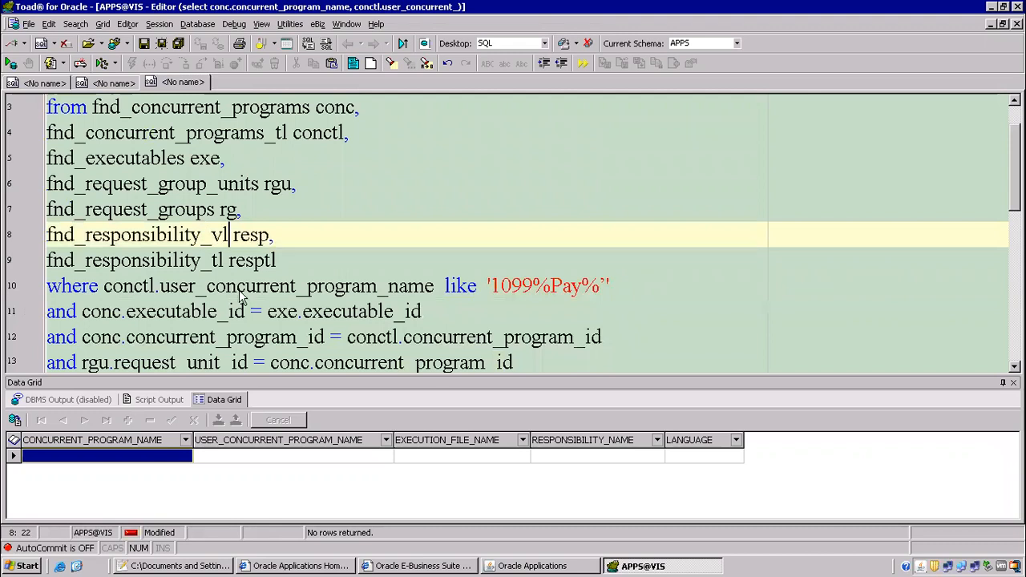
{"action": "key", "text": "F9"}
{"action": "left_click", "coordinate": [153, 287]}
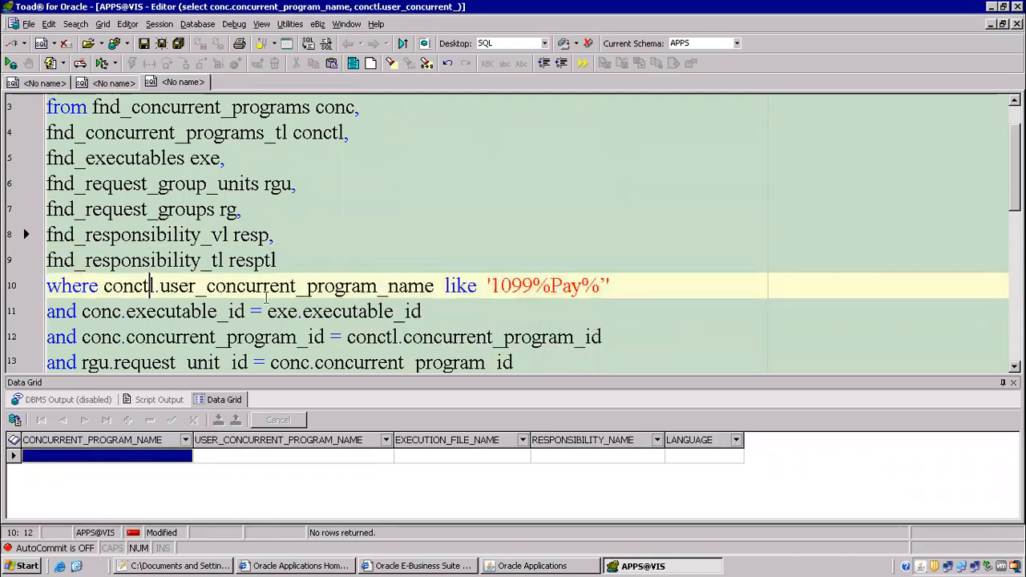
{"action": "left_click", "coordinate": [532, 285]}
{"action": "left_click", "coordinate": [216, 287]}
{"action": "scroll", "coordinate": [214, 202], "scroll_direction": "up", "scroll_amount": 1}
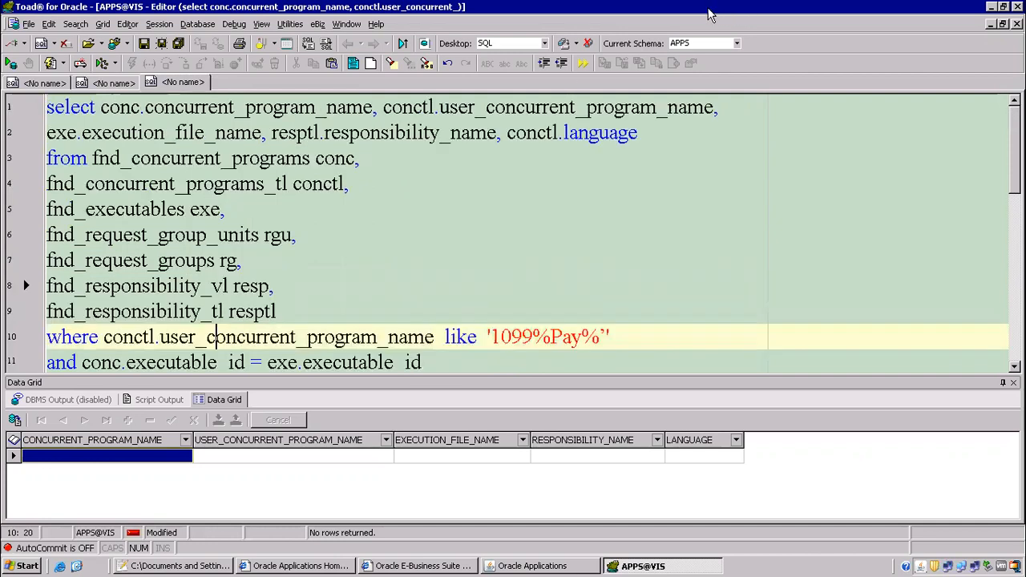
Search Drive for 'bili' and open the class 18 xml publisher Report - 1099 Payment Report notes.
{"action": "mouse_move", "coordinate": [799, 14]}
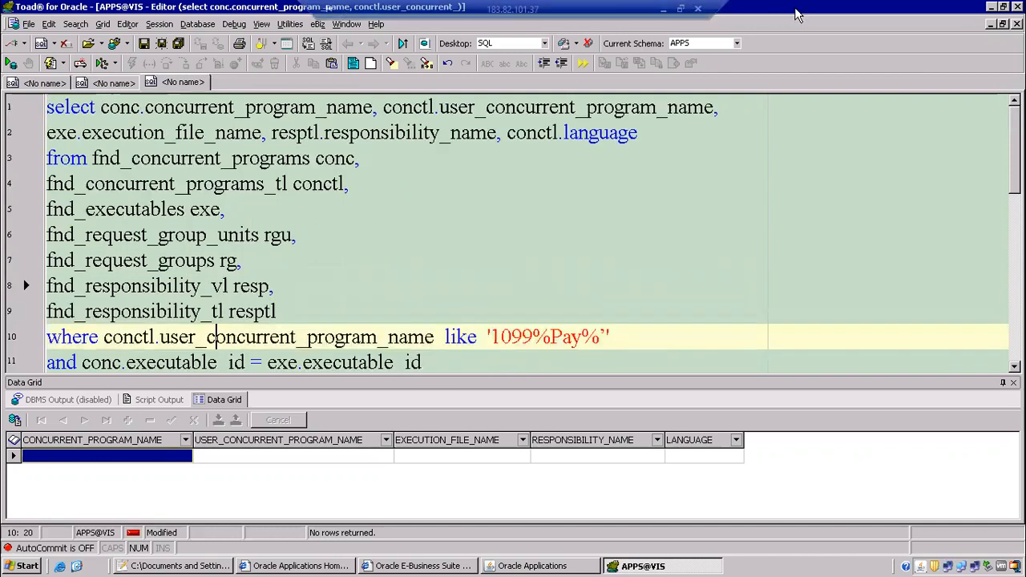
{"action": "left_click", "coordinate": [663, 11]}
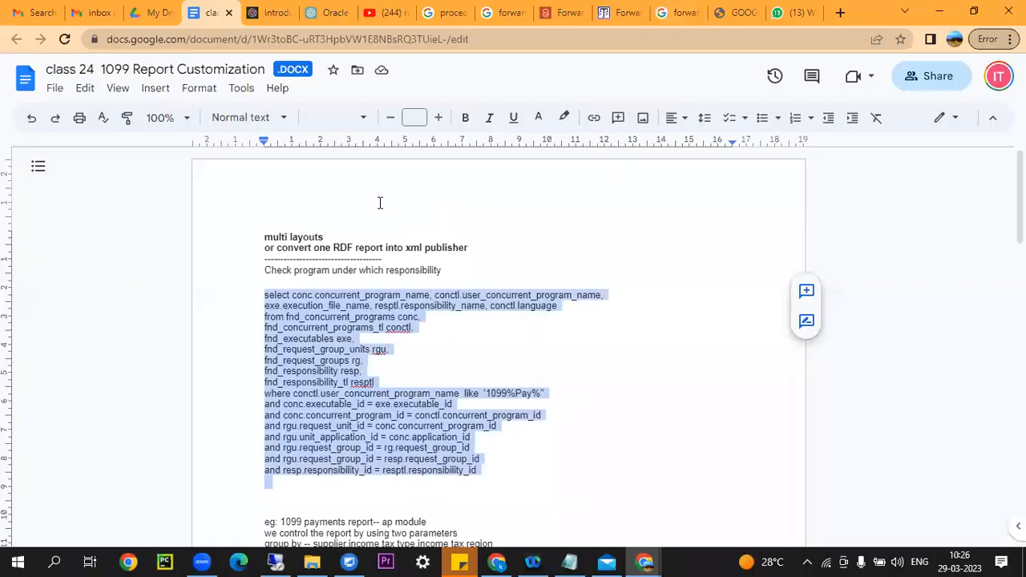
{"action": "left_click", "coordinate": [154, 12]}
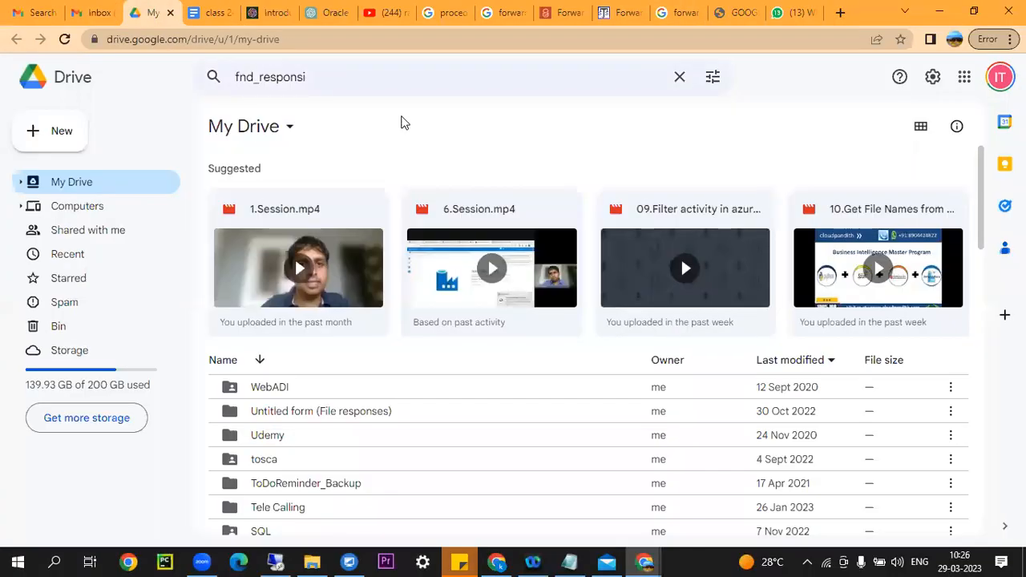
{"action": "left_click", "coordinate": [377, 78]}
{"action": "type", "text": "bility"}
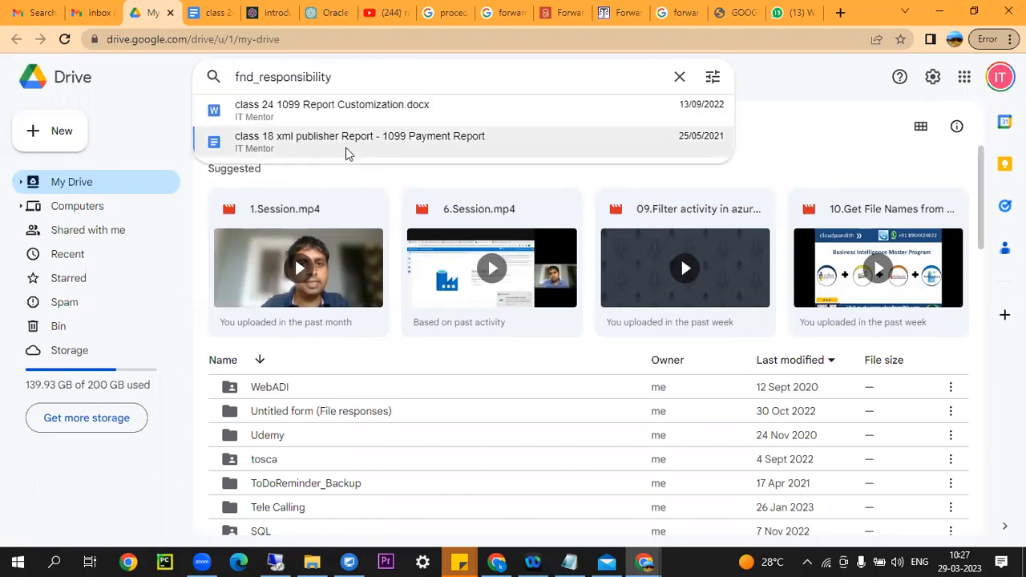
{"action": "left_click", "coordinate": [346, 142]}
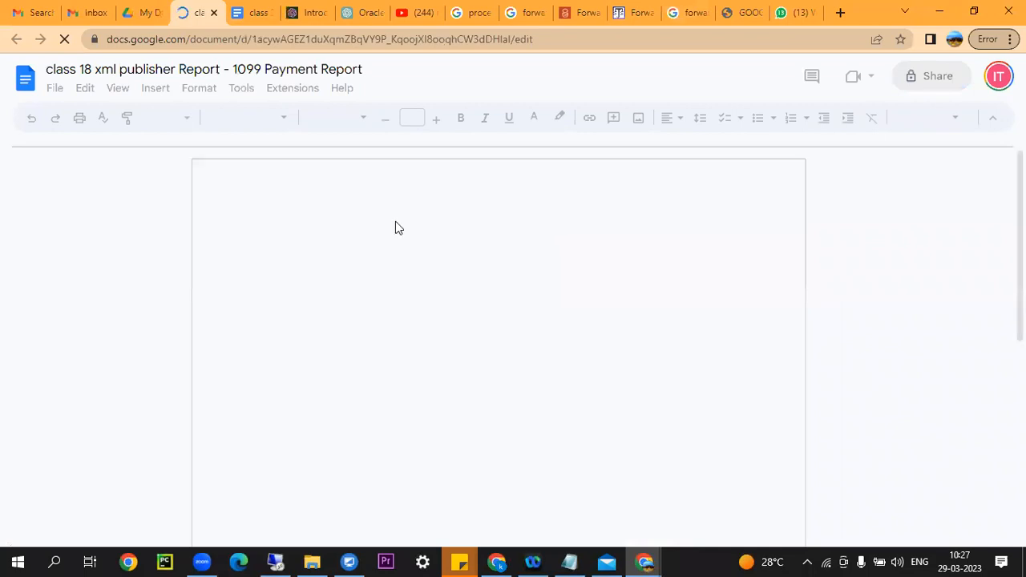
Find 'fnd_res' in the document and select the whole saved responsibility query.
{"action": "scroll", "coordinate": [399, 302], "scroll_direction": "down", "scroll_amount": 5}
{"action": "scroll", "coordinate": [399, 302], "scroll_direction": "down", "scroll_amount": 2}
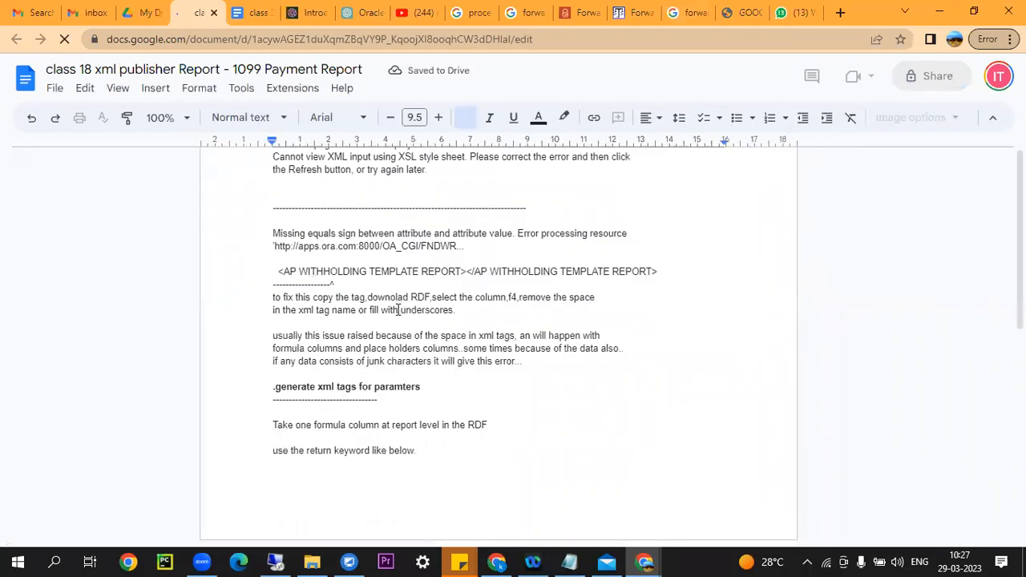
{"action": "scroll", "coordinate": [398, 310], "scroll_direction": "down", "scroll_amount": 5}
{"action": "key", "text": "ctrl+f"}
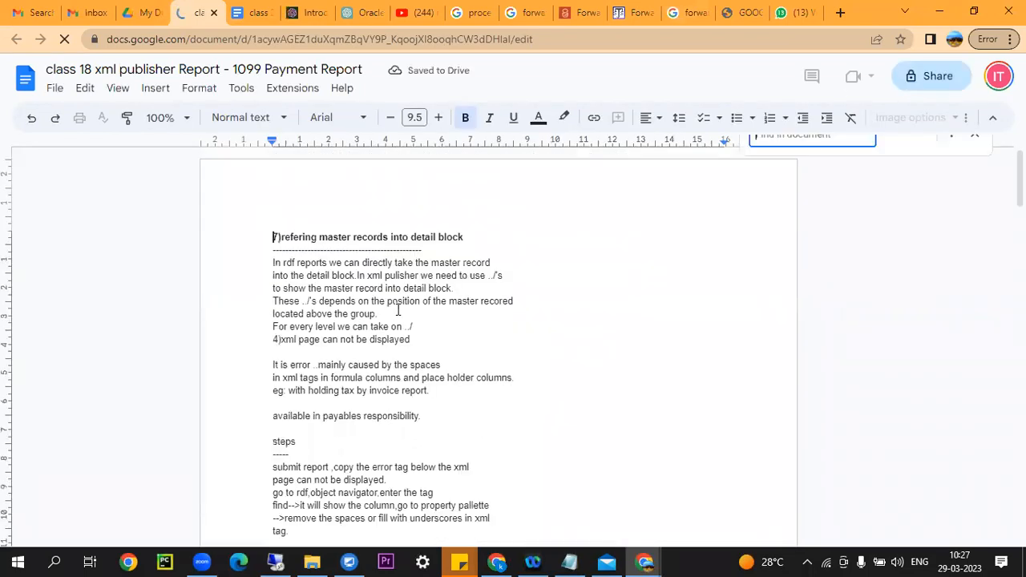
{"action": "type", "text": "fnd"}
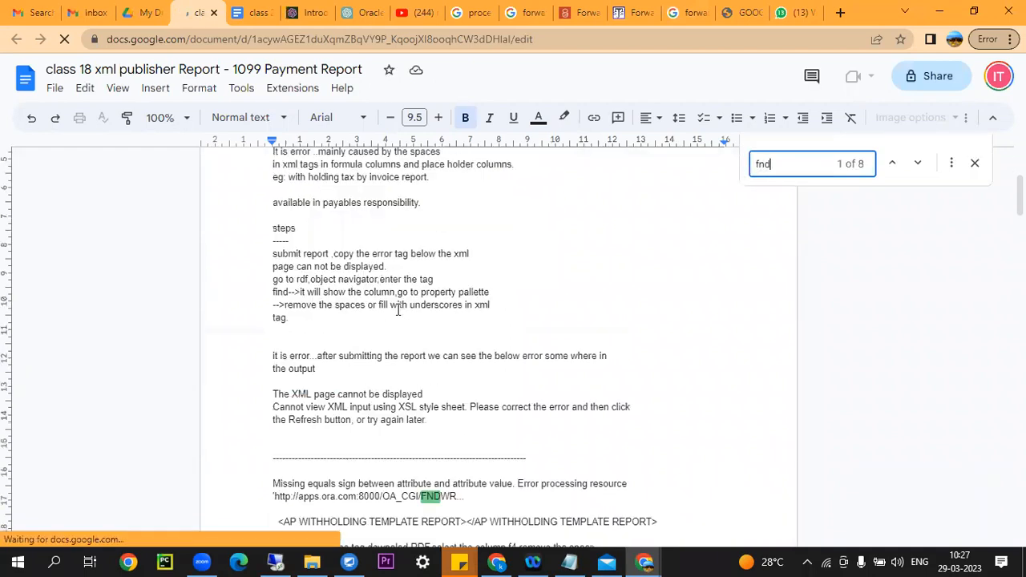
{"action": "type", "text": "_res"}
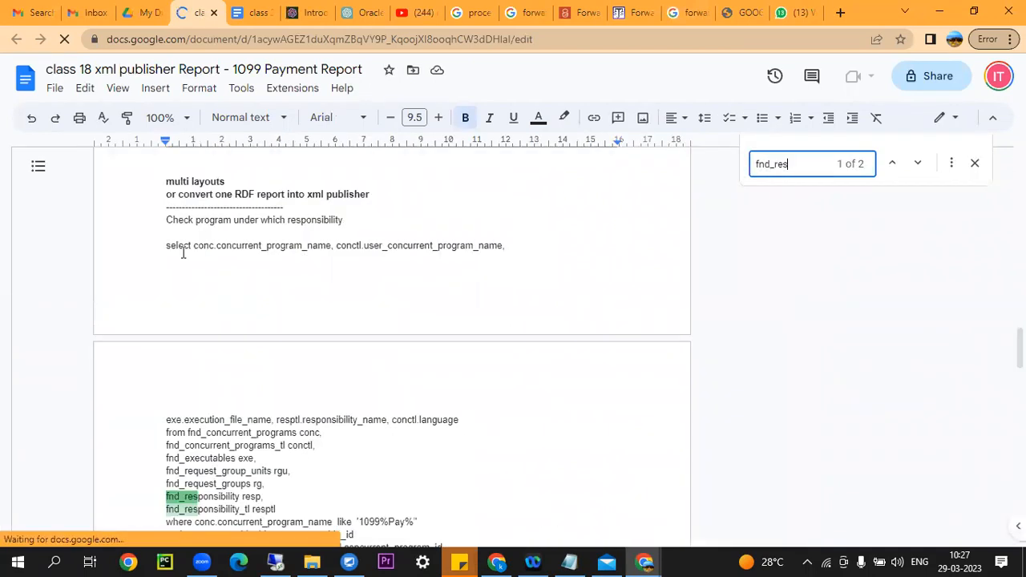
{"action": "left_click_drag", "start_coordinate": [165, 245], "coordinate": [248, 245]}
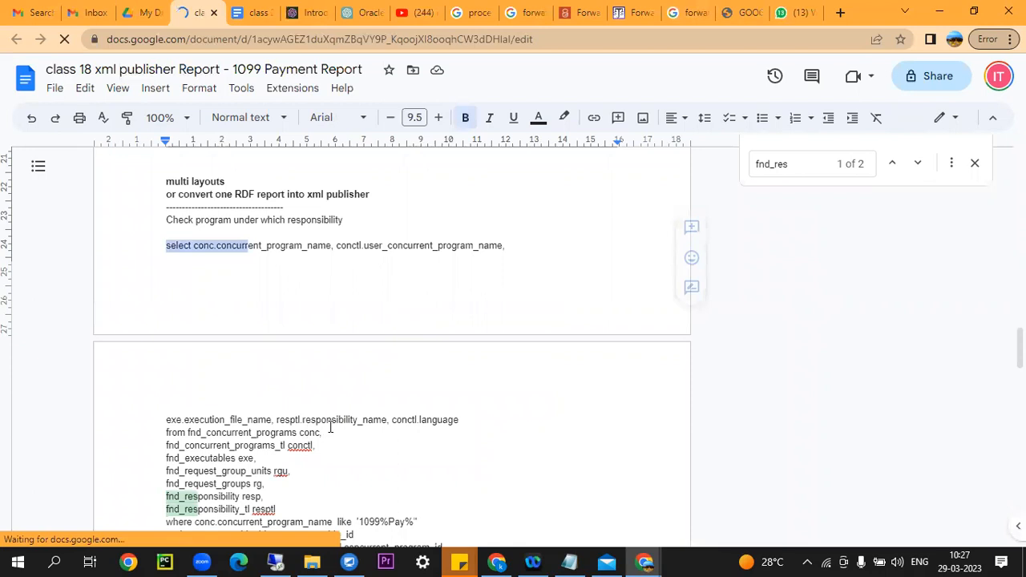
{"action": "left_click_drag", "start_coordinate": [330, 427], "coordinate": [264, 458]}
{"action": "scroll", "coordinate": [264, 458], "scroll_direction": "down", "scroll_amount": 3}
{"action": "left_click_drag", "start_coordinate": [398, 383], "coordinate": [397, 382]}
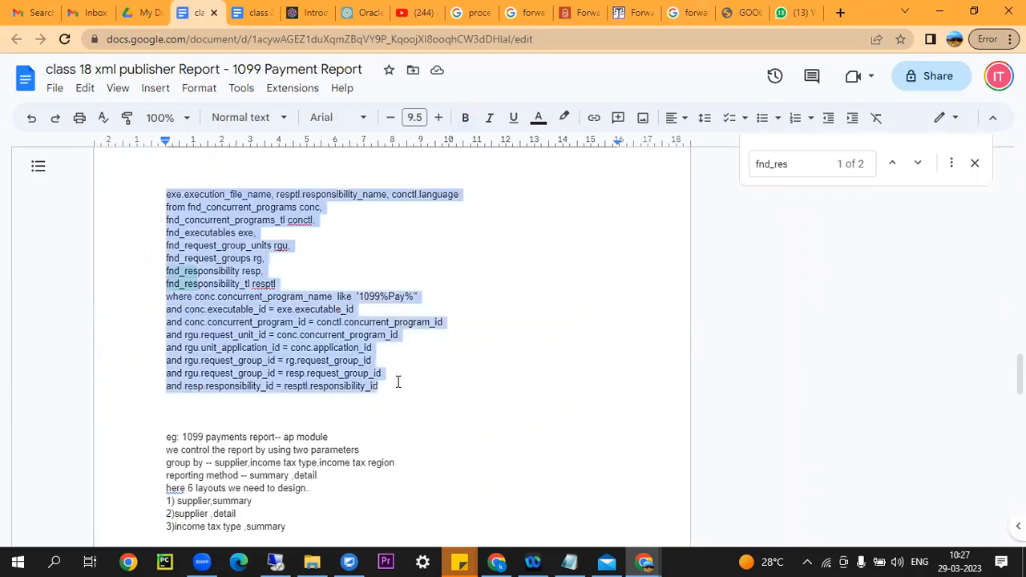
Open a fresh Toad editor tab for the copied query.
{"action": "left_click", "coordinate": [286, 561]}
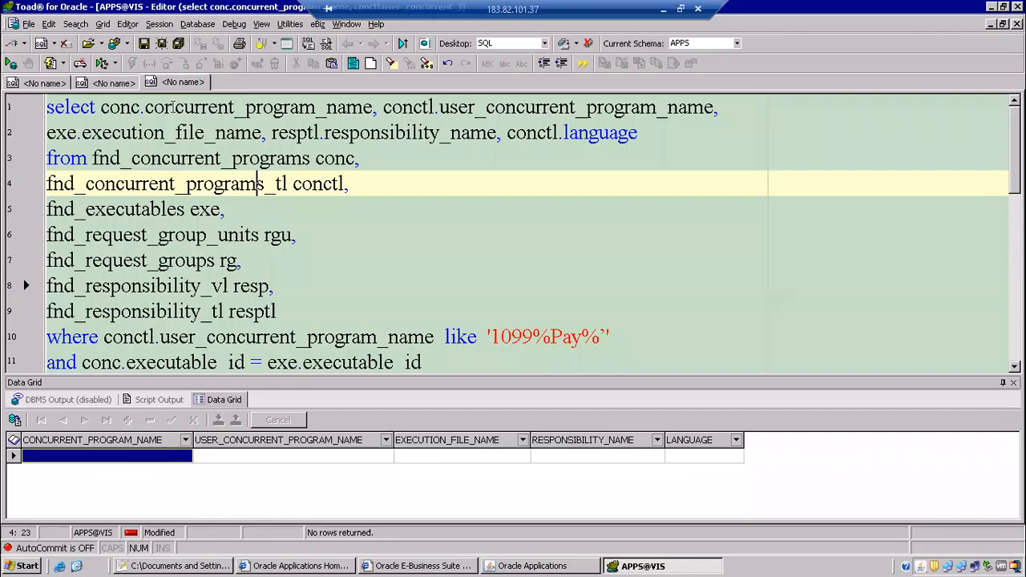
{"action": "right_click", "coordinate": [199, 83]}
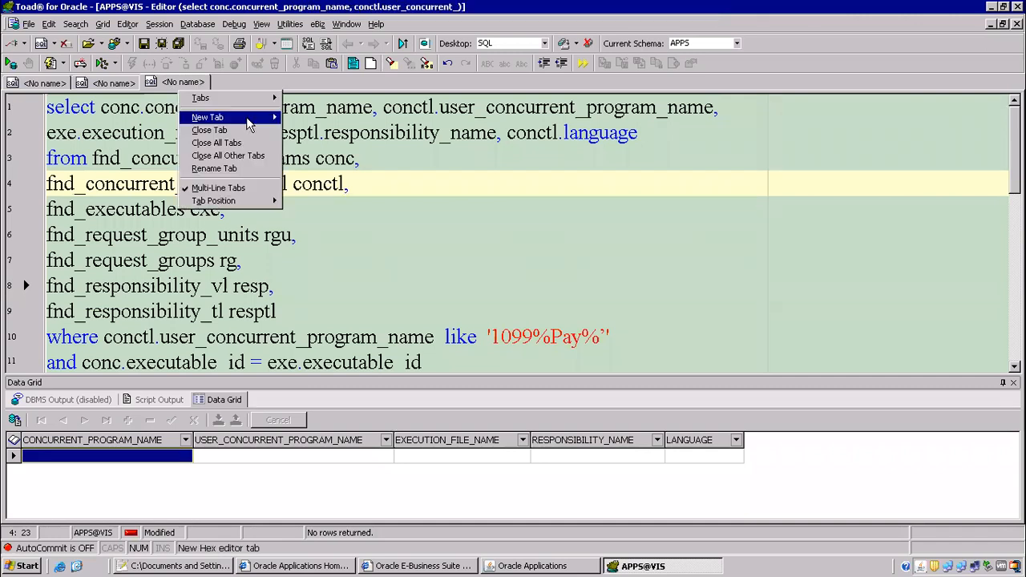
{"action": "left_click", "coordinate": [302, 118]}
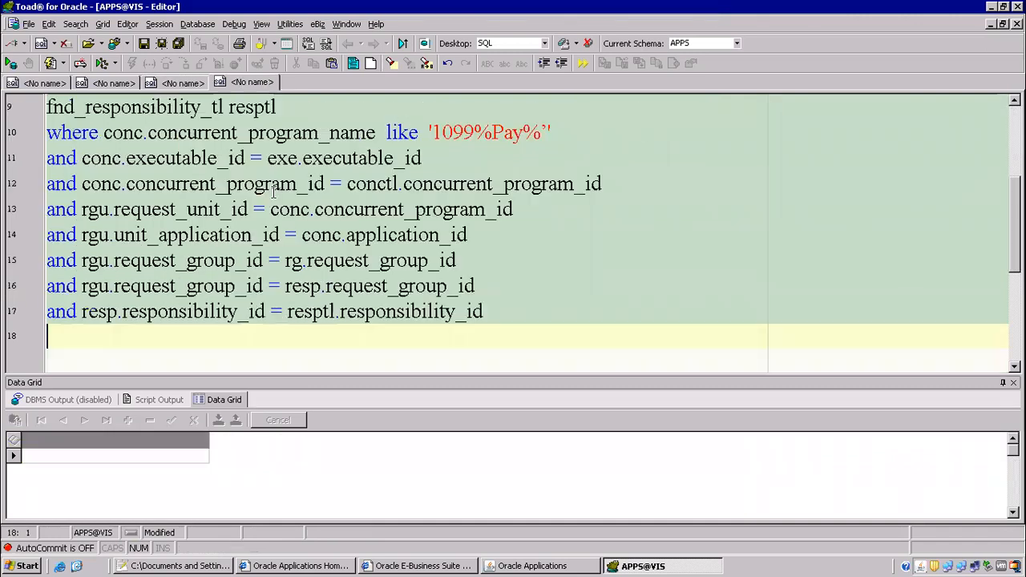
Delete the '1099%Pay%' condition and its leftover 'and', then run the query.
{"action": "left_click", "coordinate": [301, 204]}
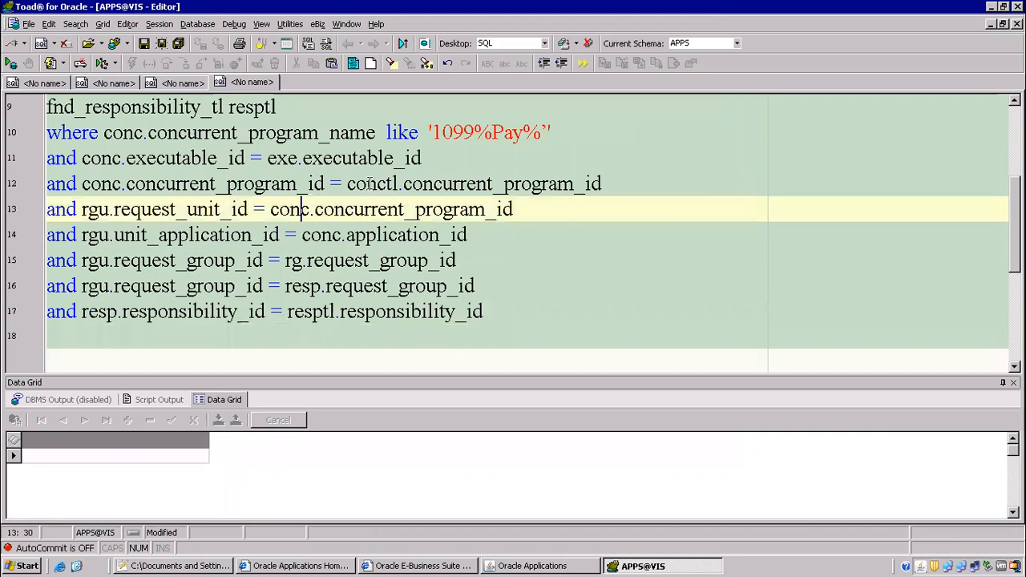
{"action": "left_click", "coordinate": [398, 133]}
{"action": "left_click_drag", "start_coordinate": [103, 134], "coordinate": [621, 139]}
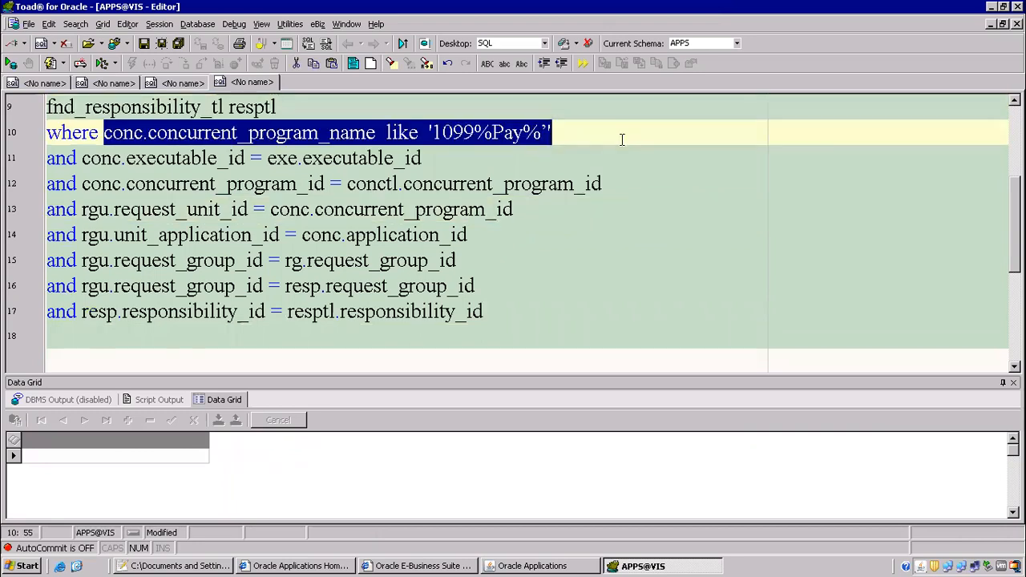
{"action": "key", "text": "Delete"}
{"action": "left_click_drag", "start_coordinate": [80, 158], "coordinate": [11, 164]}
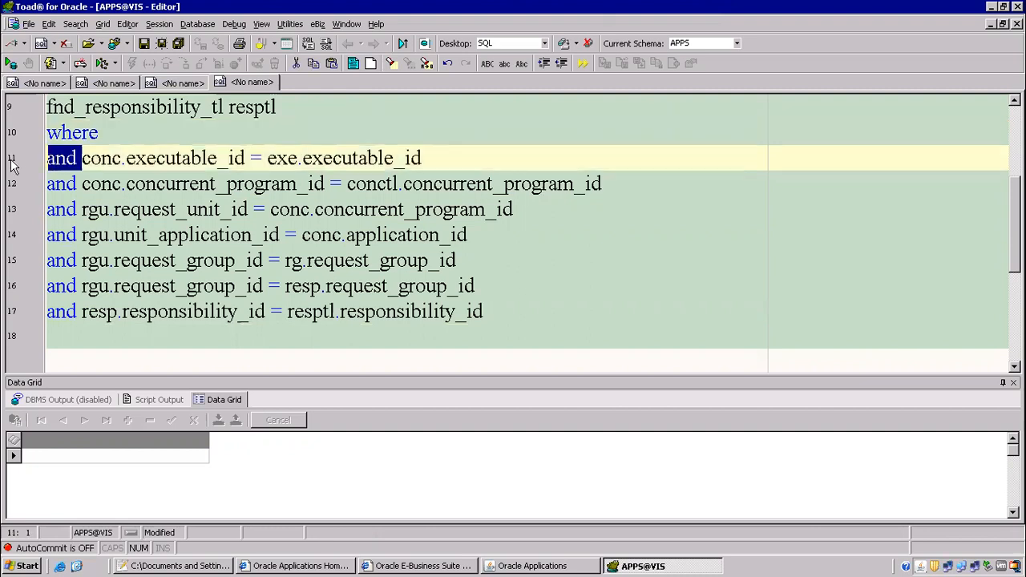
{"action": "key", "text": "Delete"}
{"action": "key", "text": "F9"}
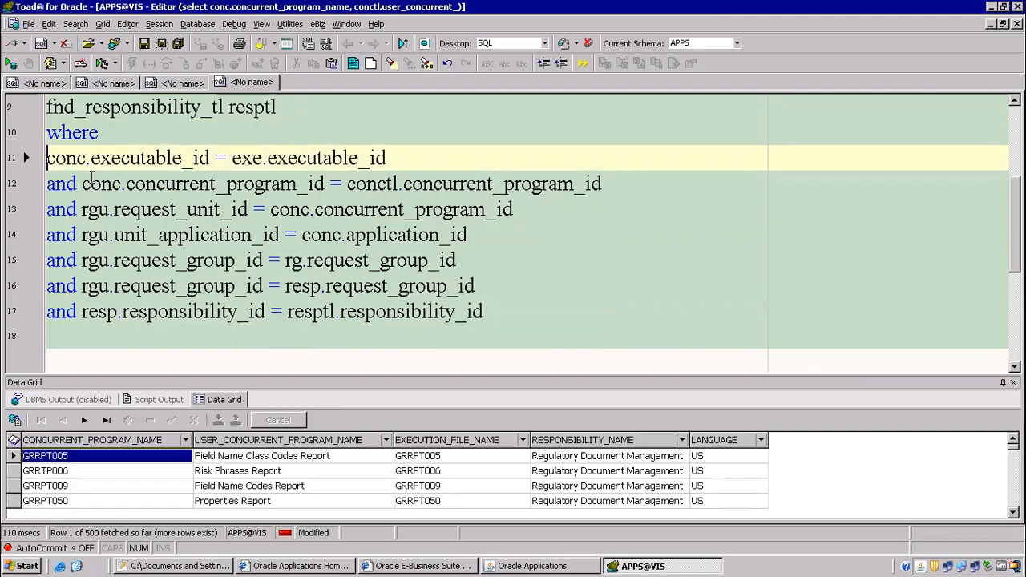
{"action": "left_click", "coordinate": [335, 224]}
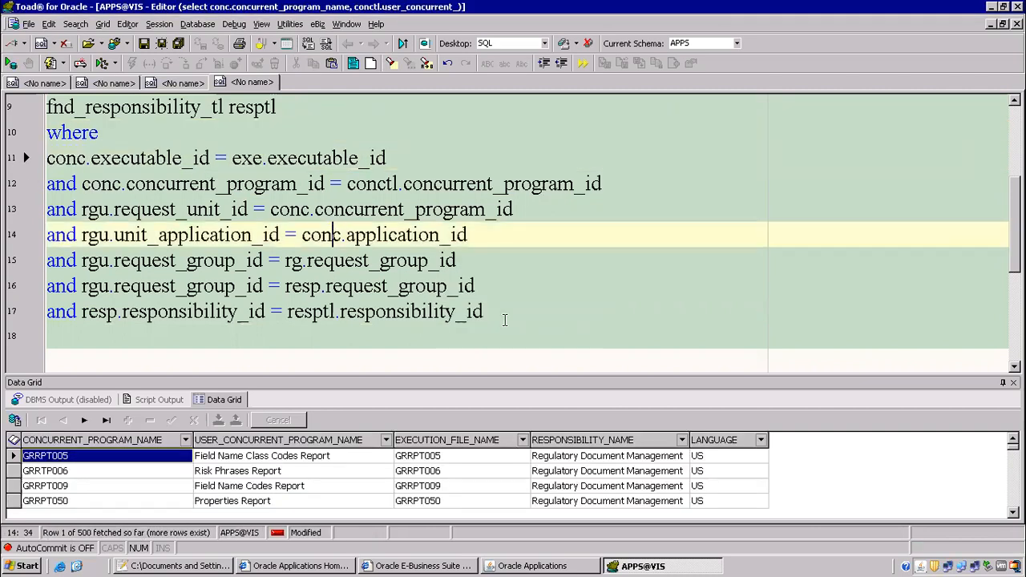
{"action": "left_click", "coordinate": [505, 319]}
Add and run a user_concurrent_program_name like '1099%' filter, then select the Payables Inquiry row.
{"action": "key", "text": "Return"}
{"action": "type", "text": "and "}
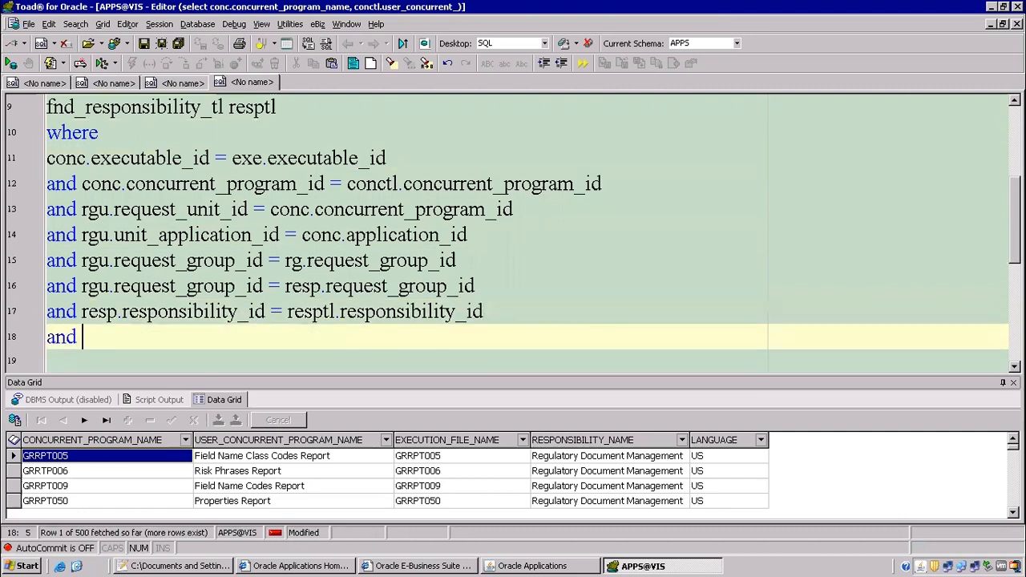
{"action": "type", "text": "user+concur"}
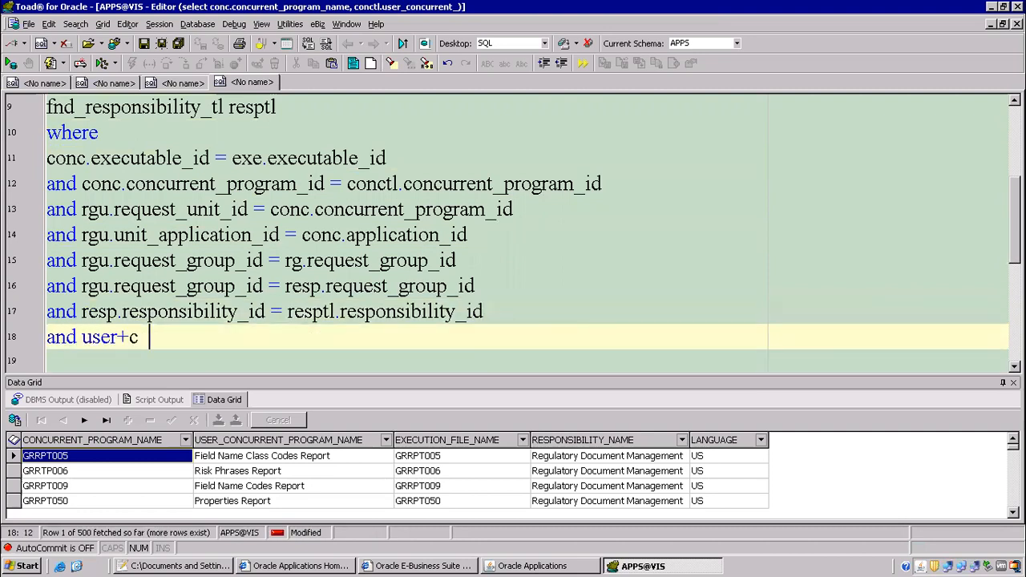
{"action": "key", "text": "BackSpace"}
{"action": "key", "text": "BackSpace"}
{"action": "key", "text": "BackSpace"}
{"action": "key", "text": "BackSpace"}
{"action": "key", "text": "BackSpace"}
{"action": "key", "text": "BackSpace"}
{"action": "key", "text": "BackSpace"}
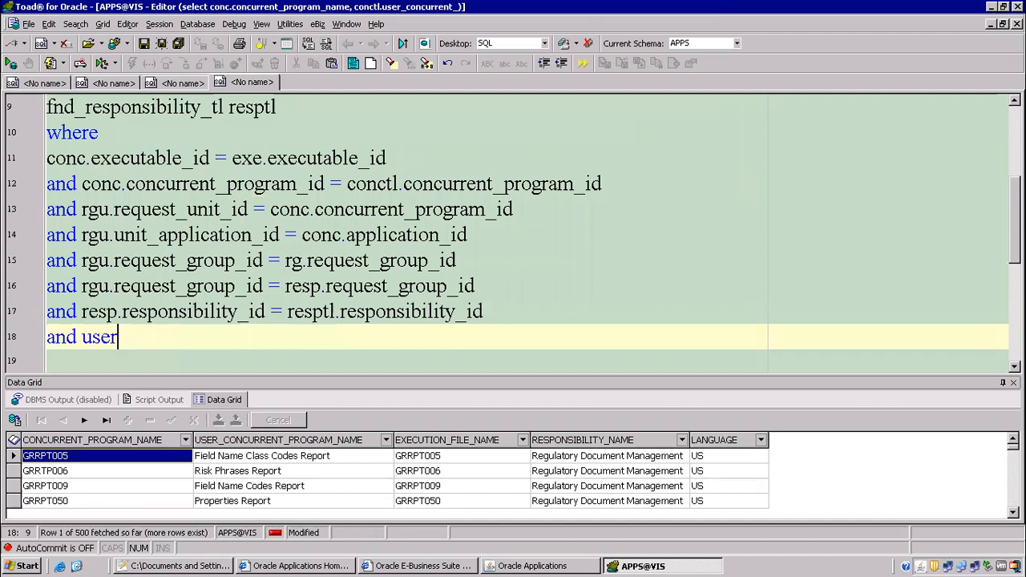
{"action": "type", "text": "_concurret"}
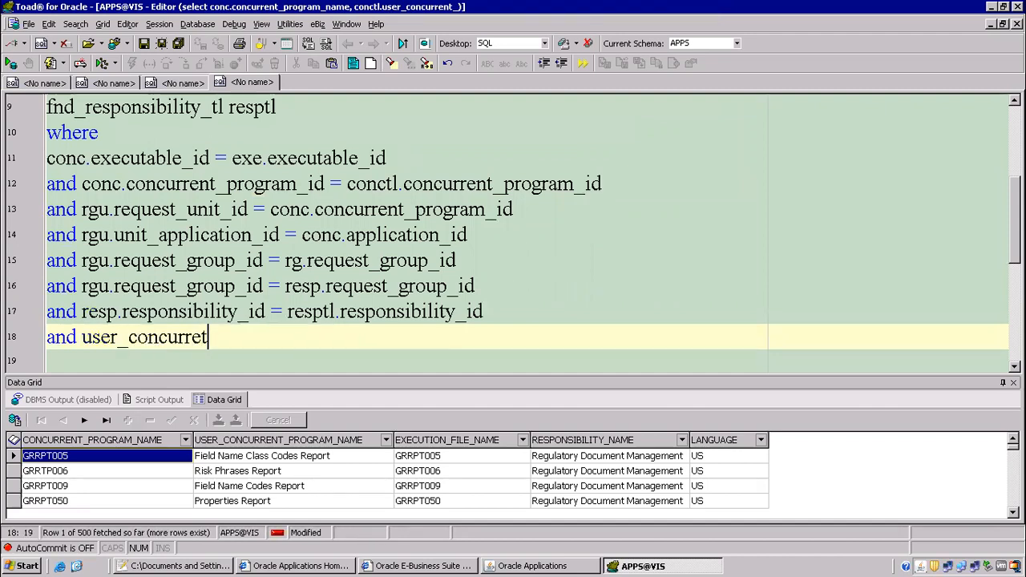
{"action": "key", "text": "BackSpace"}
{"action": "type", "text": "nt_progr"}
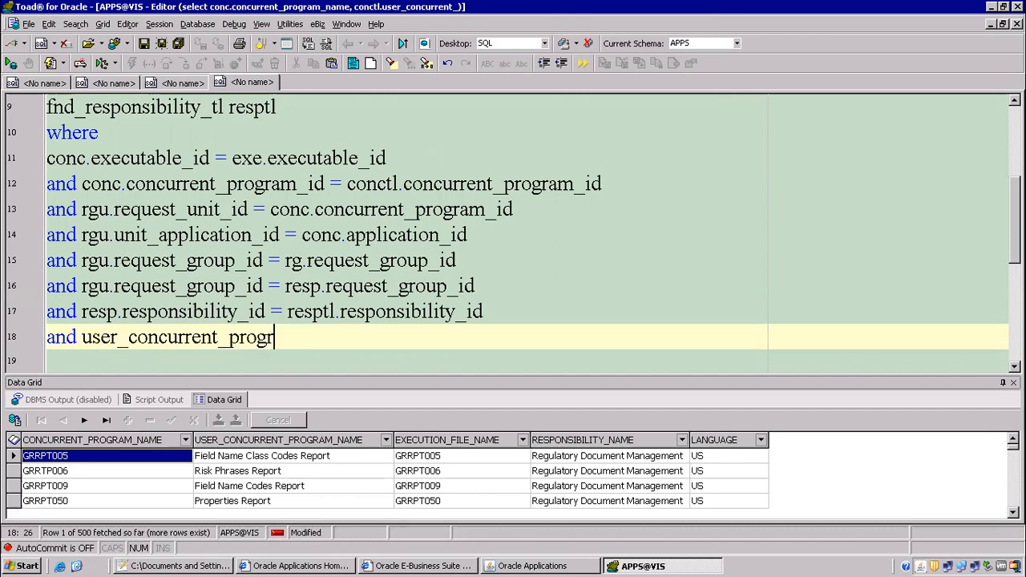
{"action": "type", "text": "am_name l"}
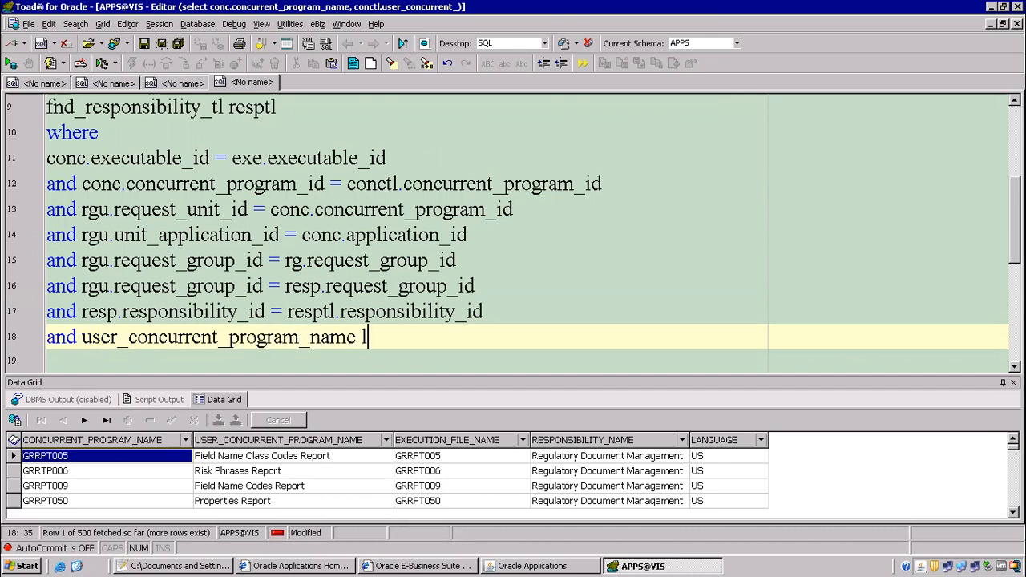
{"action": "type", "text": "ike '1099%"}
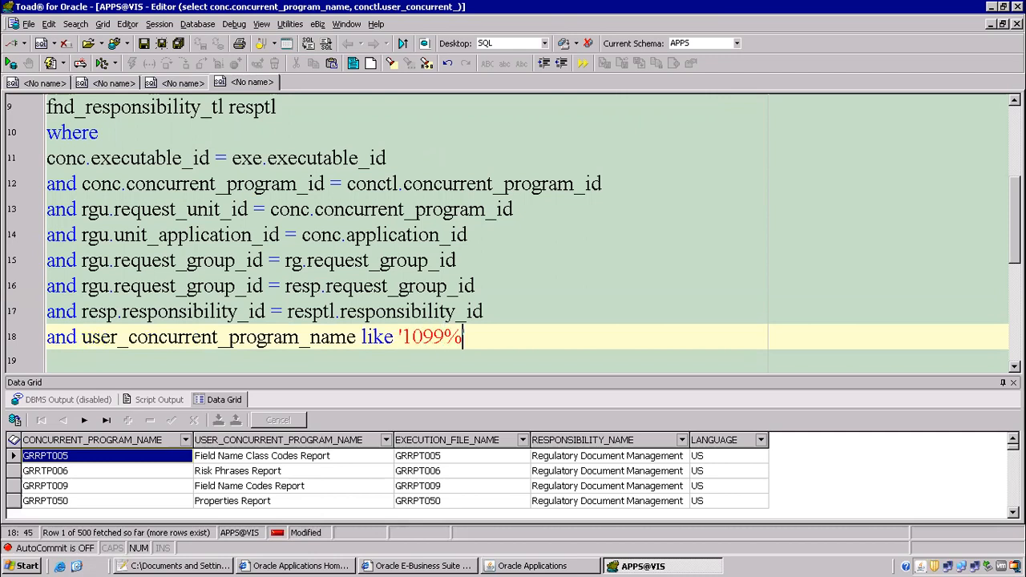
{"action": "key", "text": "F9"}
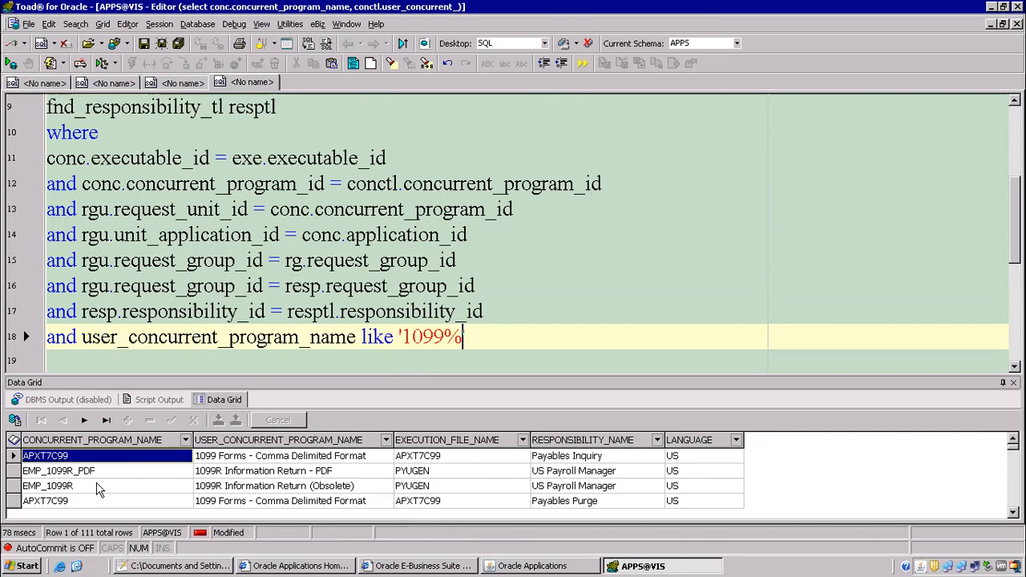
{"action": "left_click", "coordinate": [249, 456]}
{"action": "left_click", "coordinate": [599, 461]}
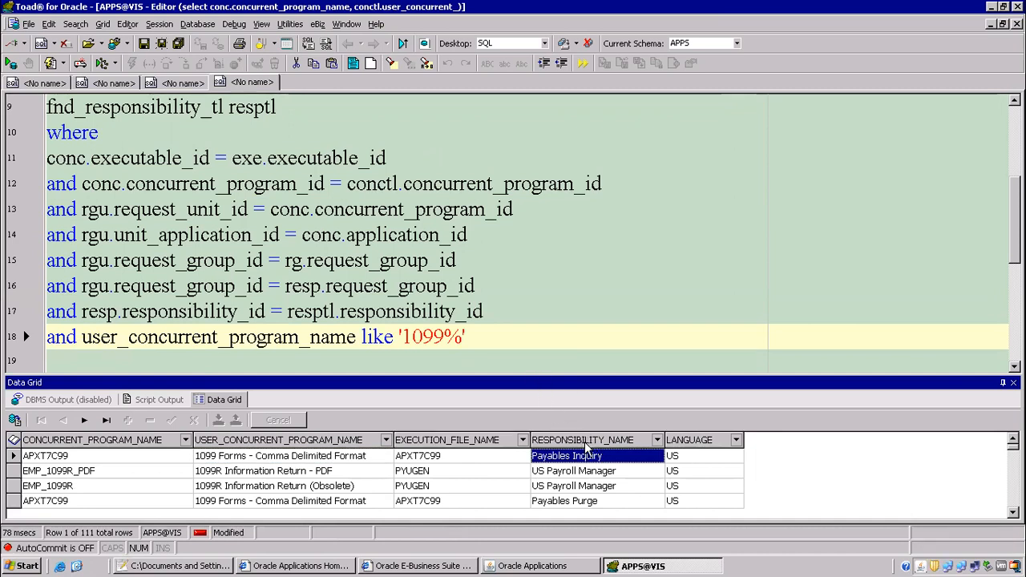
Step through the 1099 query's RESPONSIBILITY_NAME rows, such as Payables Purge and US Vision Restricted HRMS.
{"action": "left_click", "coordinate": [560, 487]}
{"action": "left_click", "coordinate": [570, 503]}
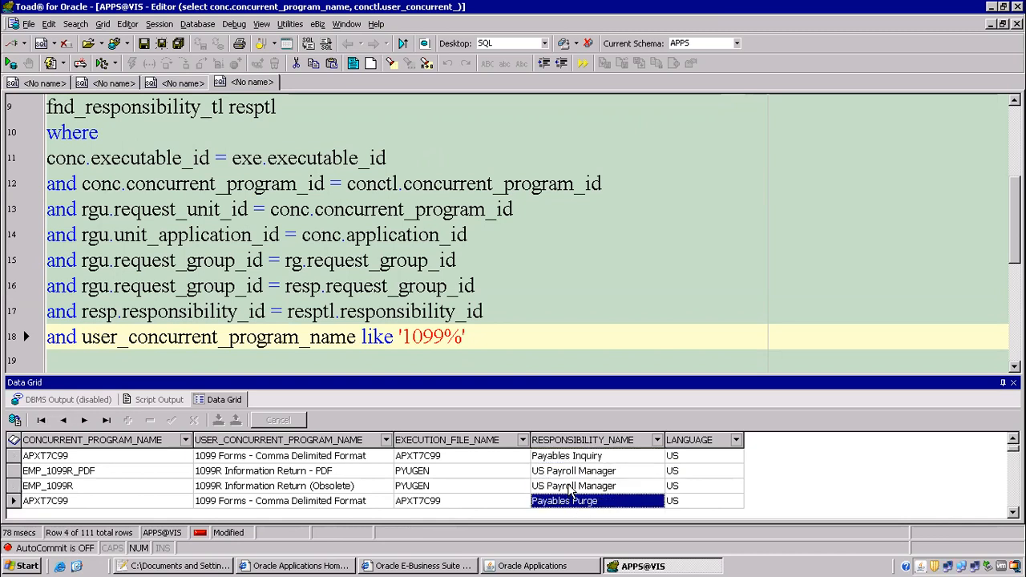
{"action": "left_click", "coordinate": [565, 457]}
{"action": "left_click", "coordinate": [583, 483]}
{"action": "scroll", "coordinate": [597, 492], "scroll_direction": "down", "scroll_amount": 3}
{"action": "scroll", "coordinate": [597, 492], "scroll_direction": "down", "scroll_amount": 2}
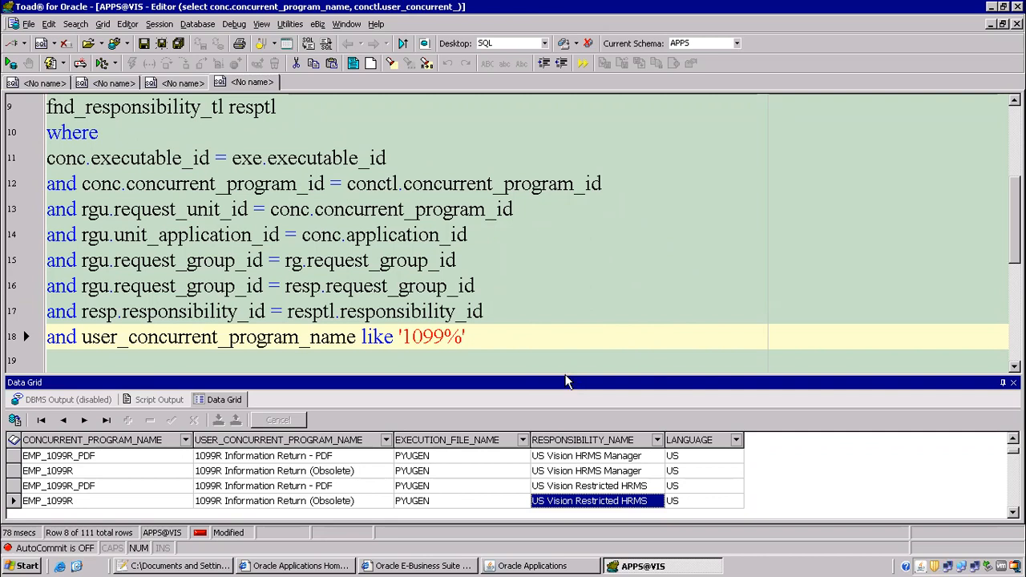
{"action": "left_click", "coordinate": [597, 486]}
{"action": "left_click", "coordinate": [505, 565]}
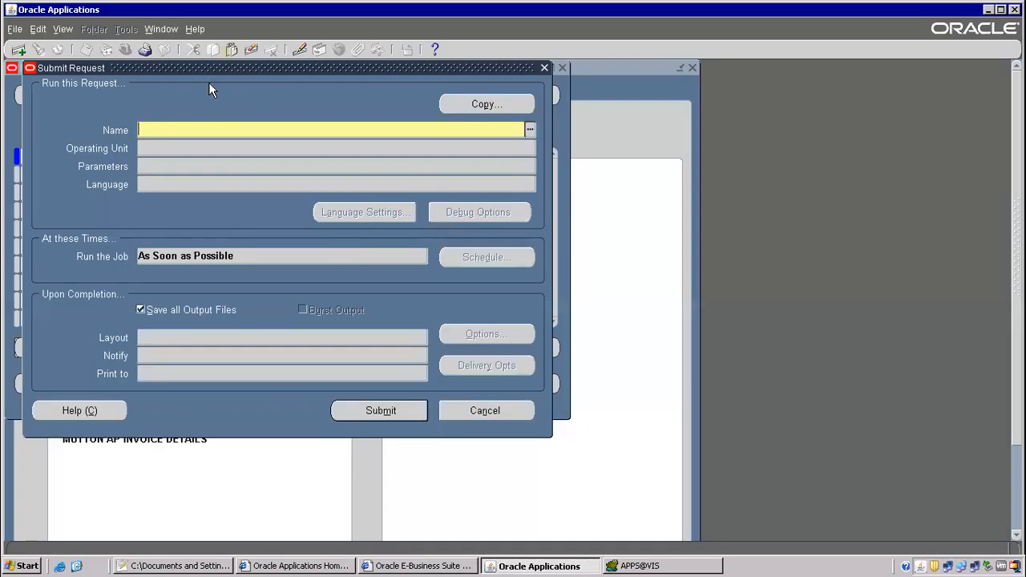
Close the empty Submit Request form and switch to the Payables responsibility.
{"action": "key", "text": "F4"}
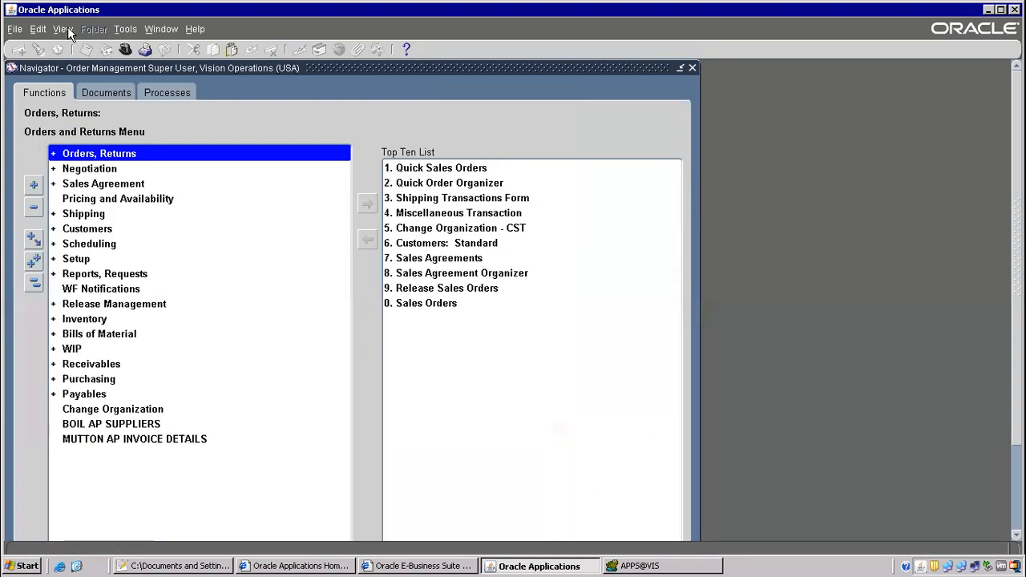
{"action": "left_click", "coordinate": [125, 50]}
{"action": "type", "text": "pay%"}
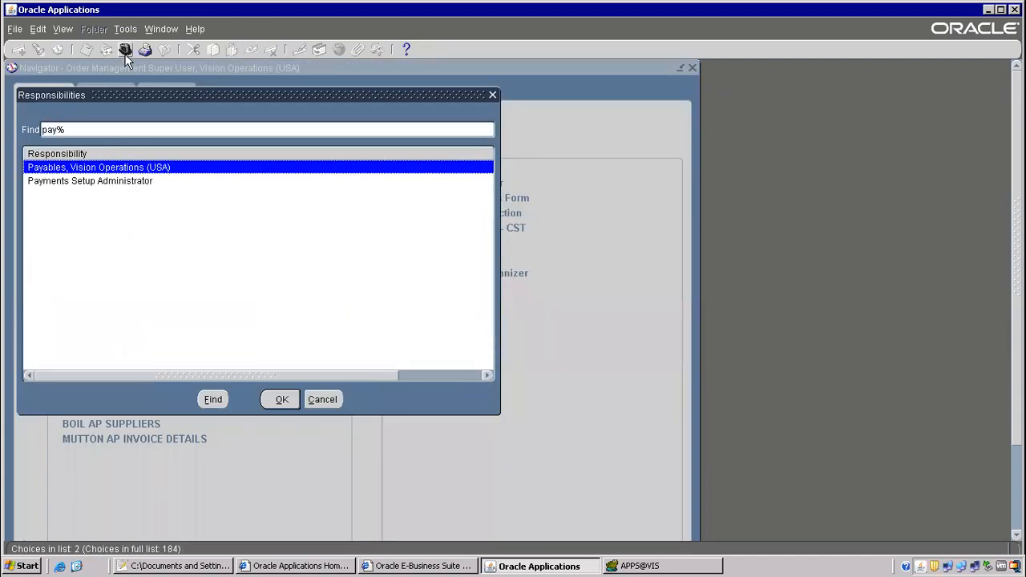
{"action": "key", "text": "Return"}
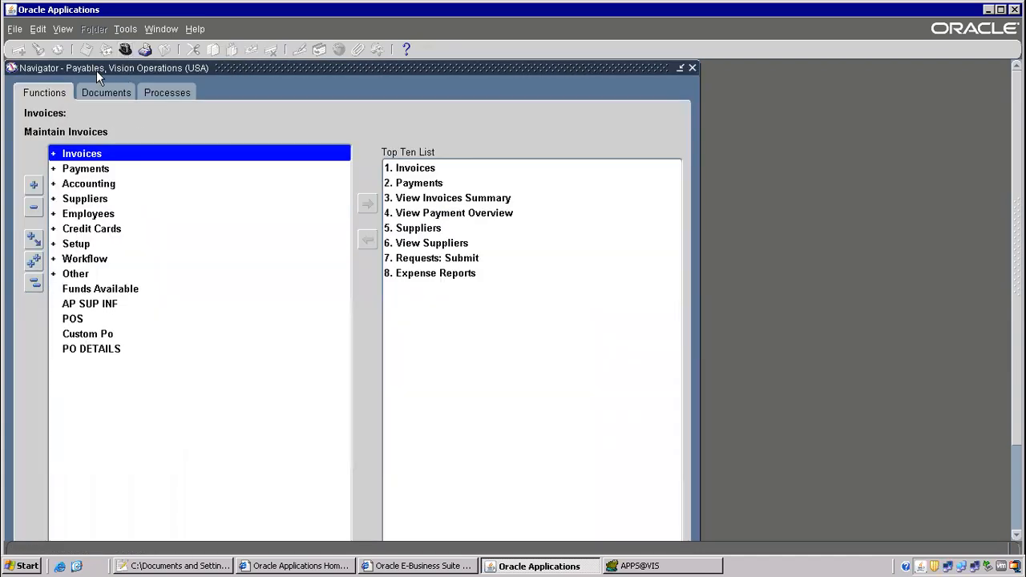
Start a single new request, try 1099 as the name, then clear it and close the form.
{"action": "left_click", "coordinate": [62, 25]}
{"action": "left_click", "coordinate": [82, 222]}
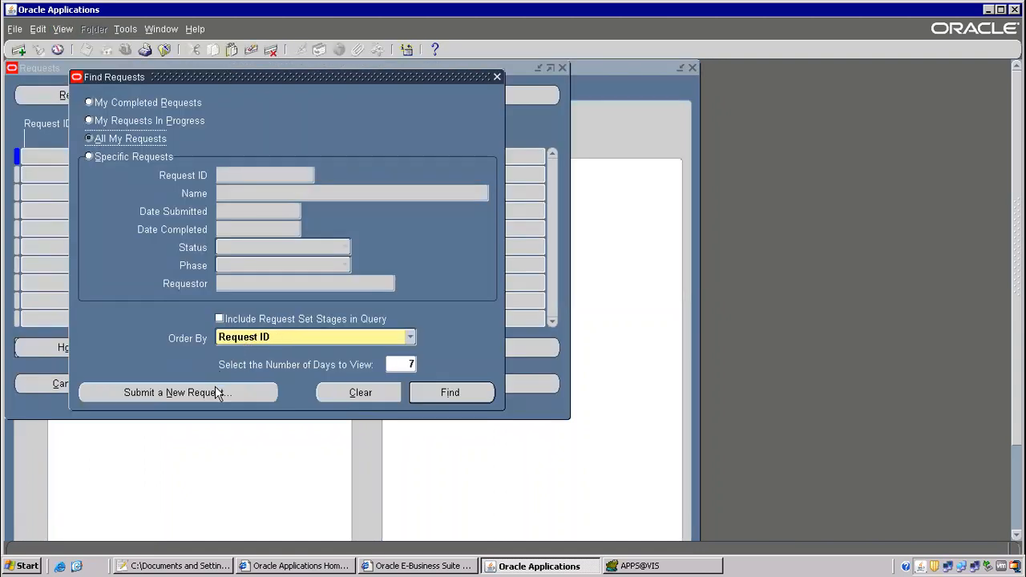
{"action": "left_click", "coordinate": [215, 388]}
{"action": "left_click", "coordinate": [268, 322]}
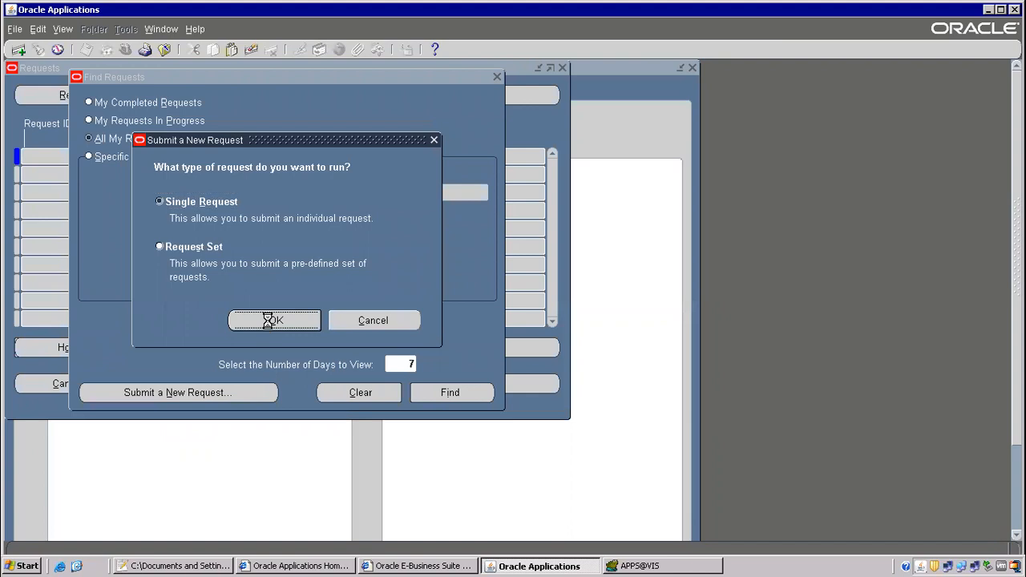
{"action": "type", "text": "1099"}
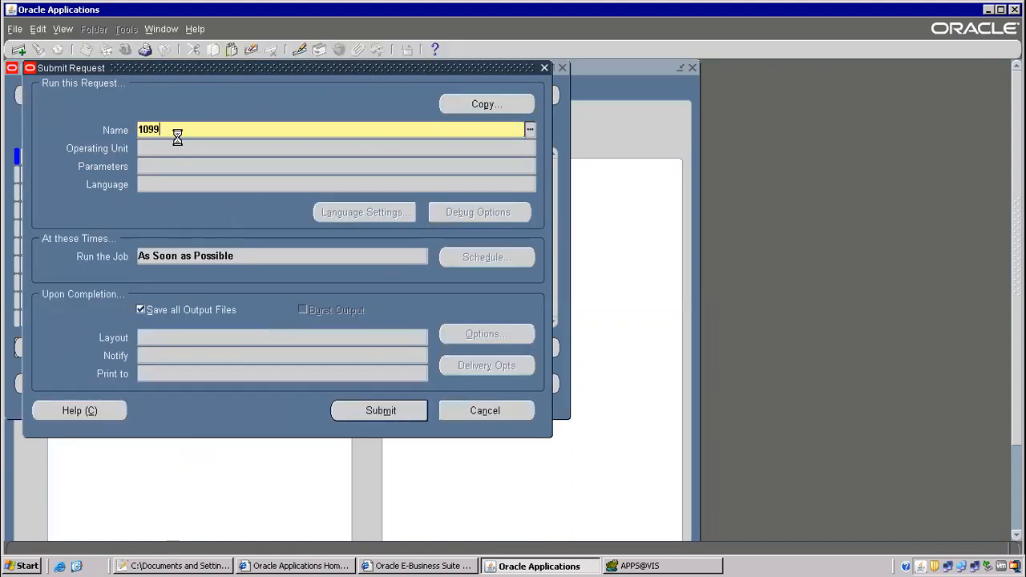
{"action": "key", "text": "Tab"}
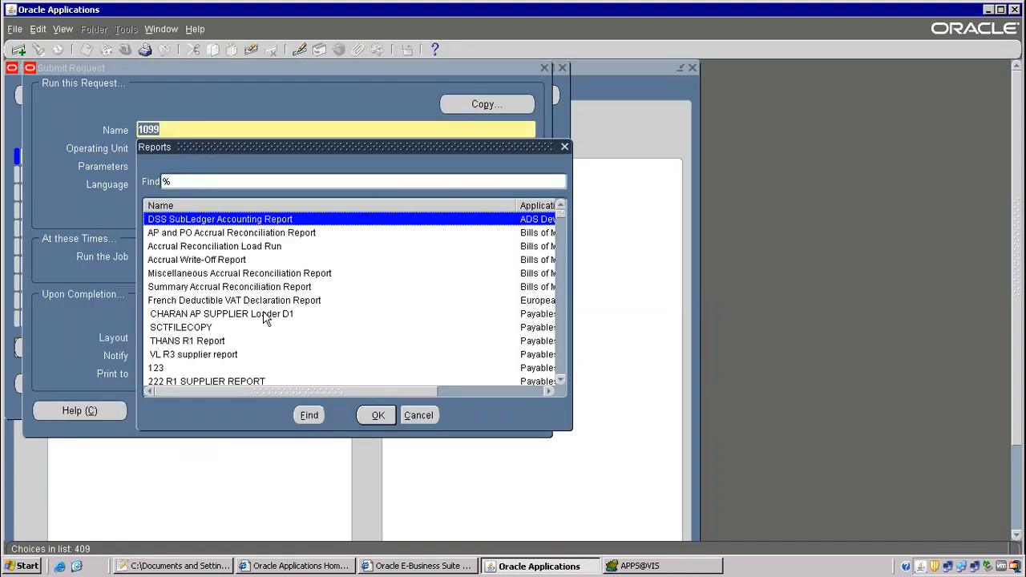
{"action": "left_click", "coordinate": [419, 415]}
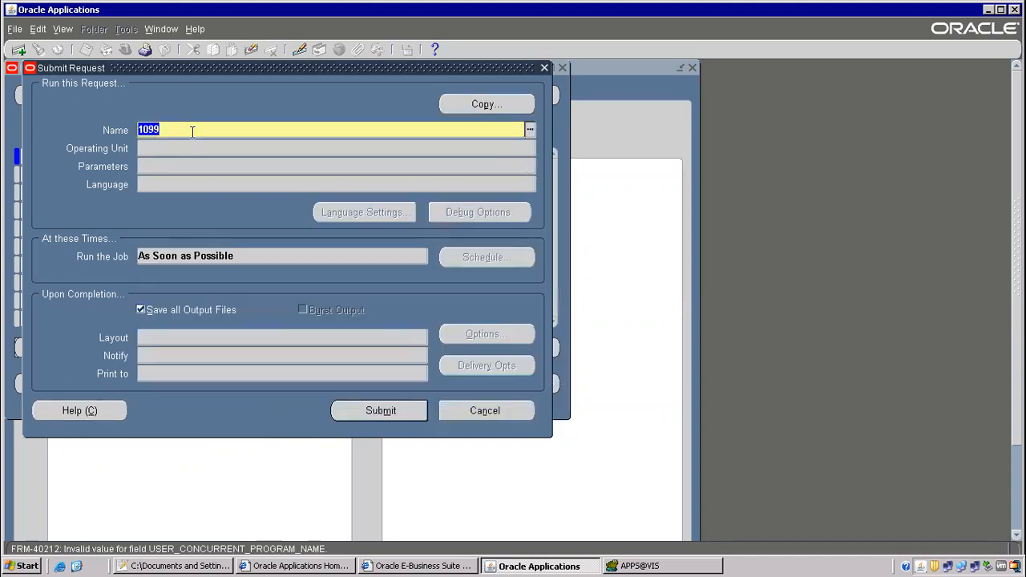
{"action": "key", "text": "BackSpace"}
{"action": "key", "text": "F4"}
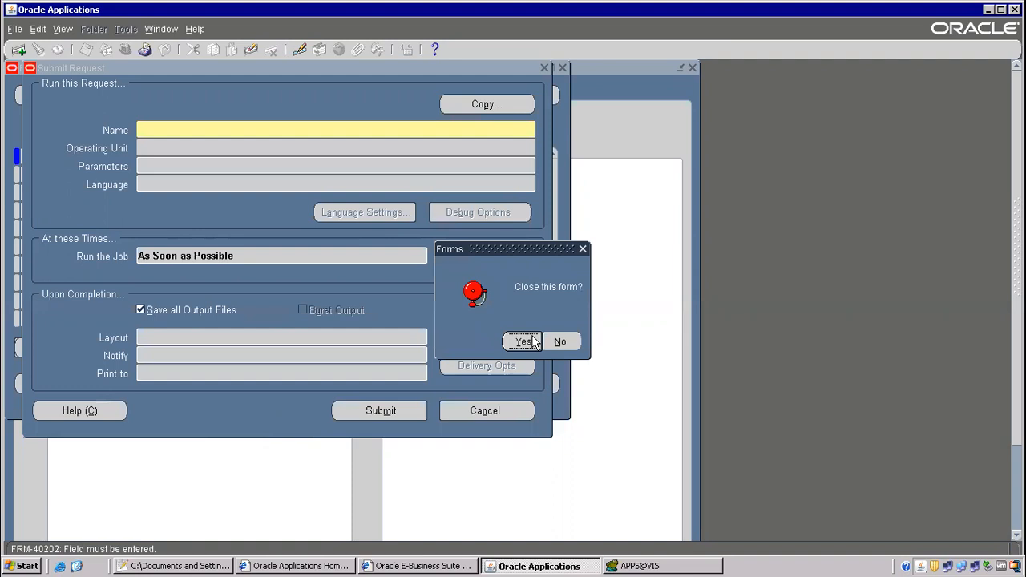
{"action": "left_click", "coordinate": [531, 342]}
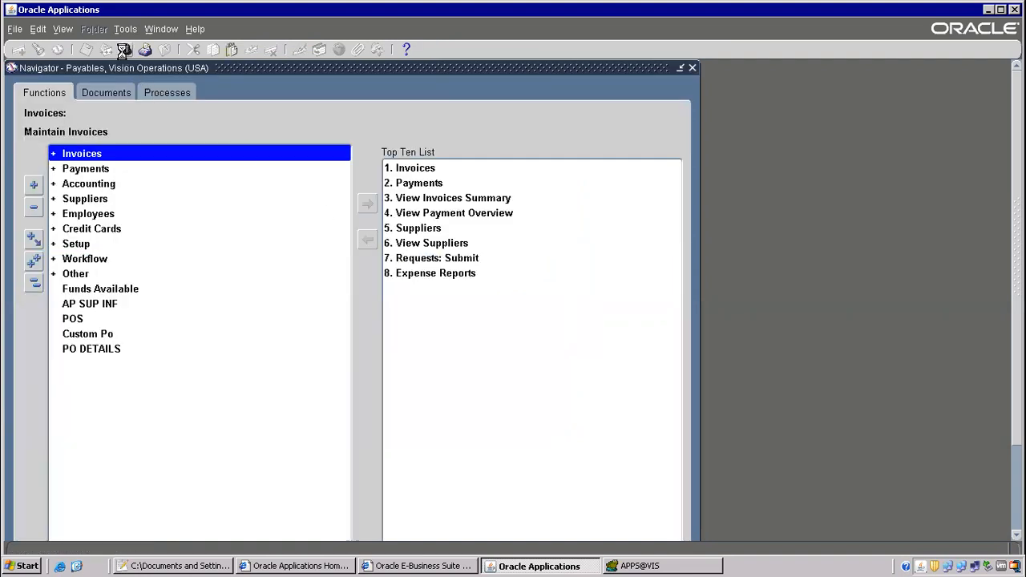
Switch to System Administrator and open Security > Responsibility > Request.
{"action": "left_click", "coordinate": [124, 50]}
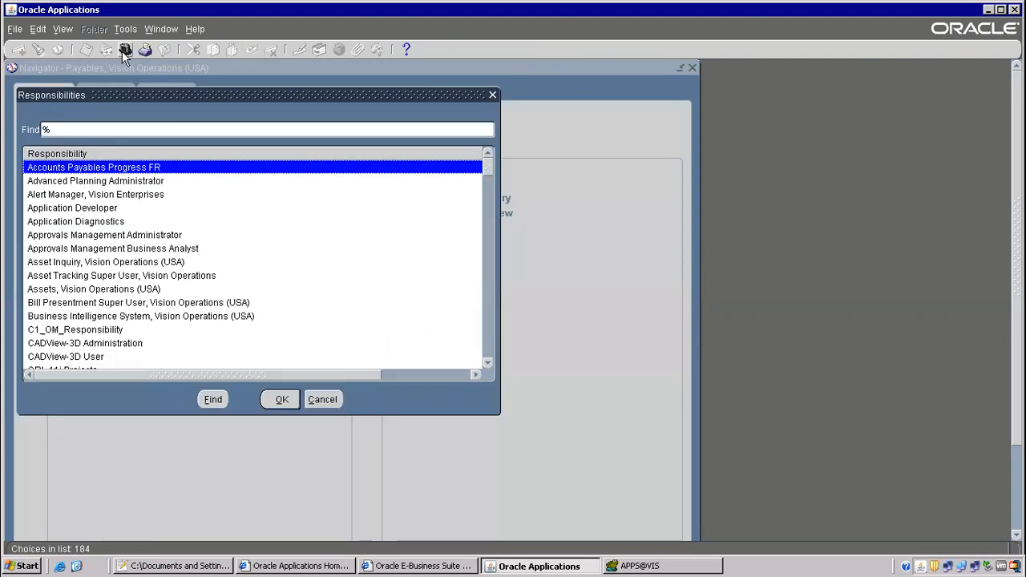
{"action": "type", "text": "system Administrat"}
{"action": "key", "text": "Down"}
{"action": "key", "text": "Down"}
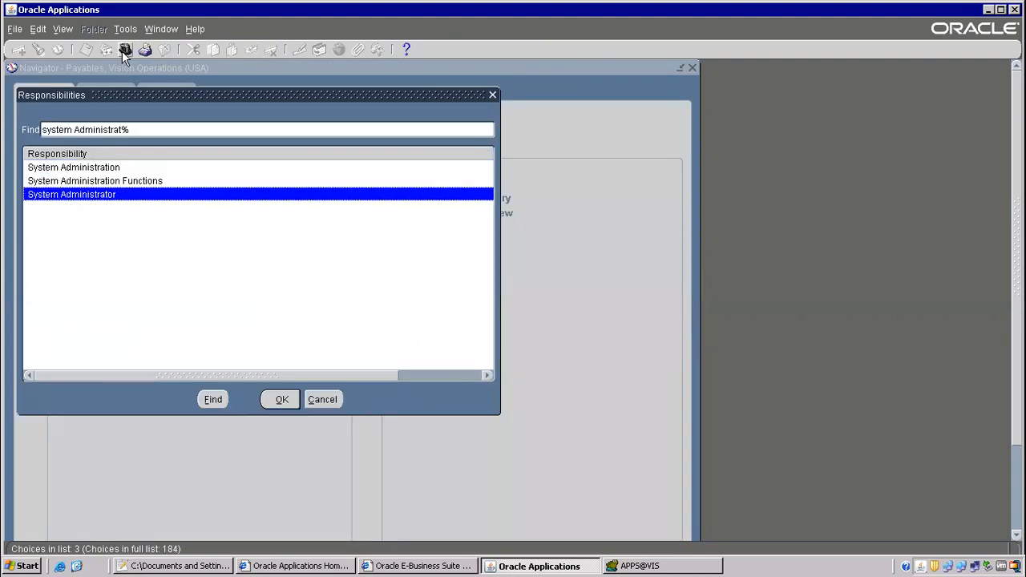
{"action": "key", "text": "Return"}
{"action": "left_click", "coordinate": [82, 288]}
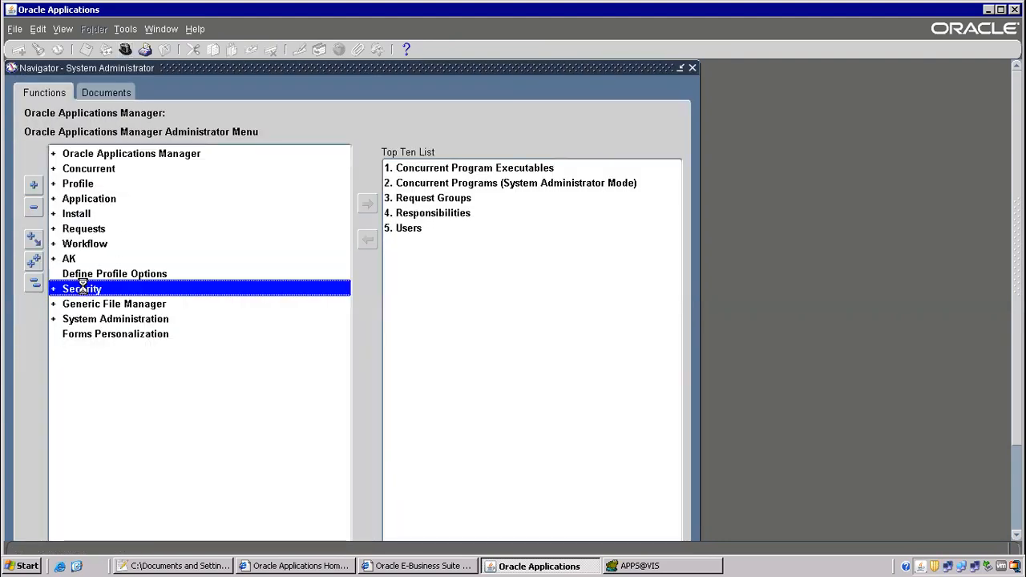
{"action": "double_click", "coordinate": [82, 288]}
{"action": "double_click", "coordinate": [105, 320]}
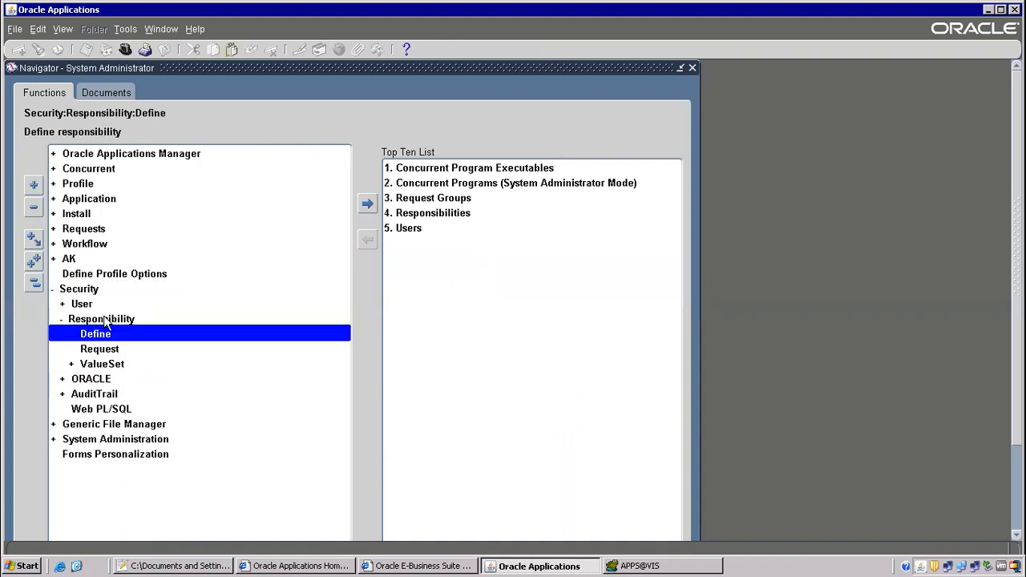
{"action": "double_click", "coordinate": [99, 349]}
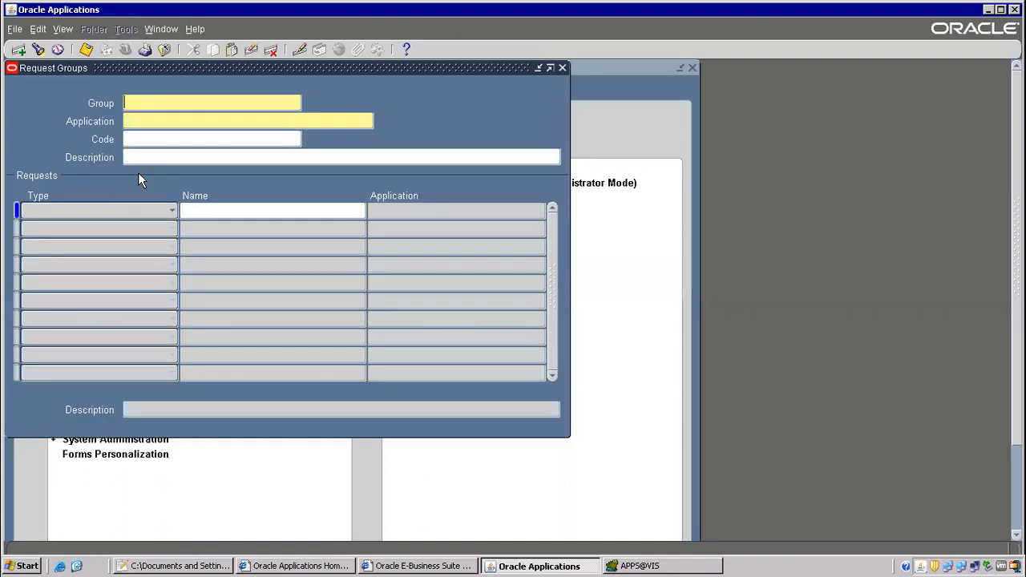
Query the All Reports request group for the Payables application.
{"action": "key", "text": "F11"}
{"action": "type", "text": "All REpo"}
{"action": "key", "text": "BackSpace"}
{"action": "key", "text": "BackSpace"}
{"action": "key", "text": "BackSpace"}
{"action": "type", "text": "eports"}
{"action": "key", "text": "Tab"}
{"action": "type", "text": "Payables"}
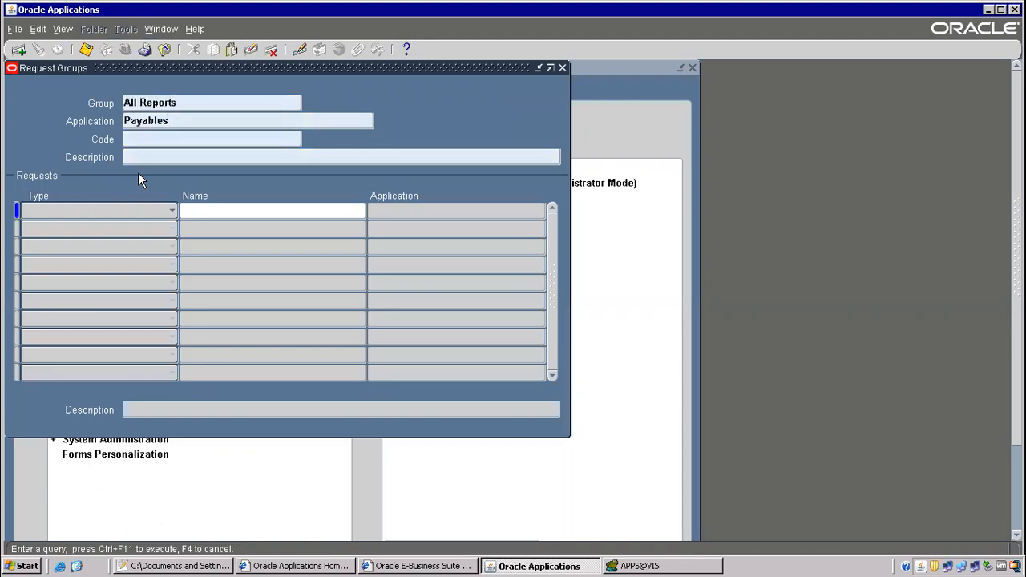
{"action": "key", "text": "ctrl+F11"}
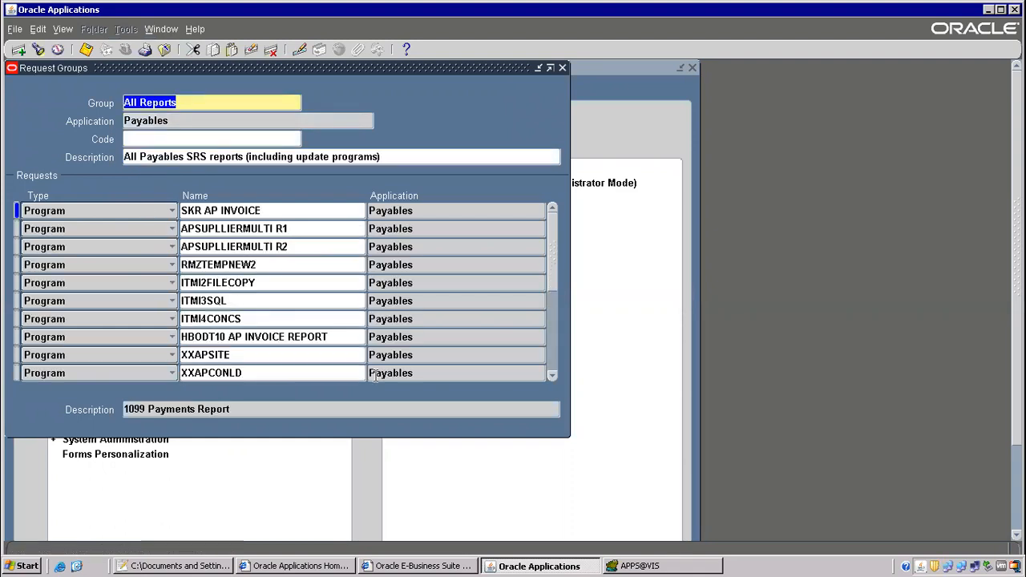
Insert 1099 Payments Report into the group, save, and close the form.
{"action": "left_click", "coordinate": [237, 243]}
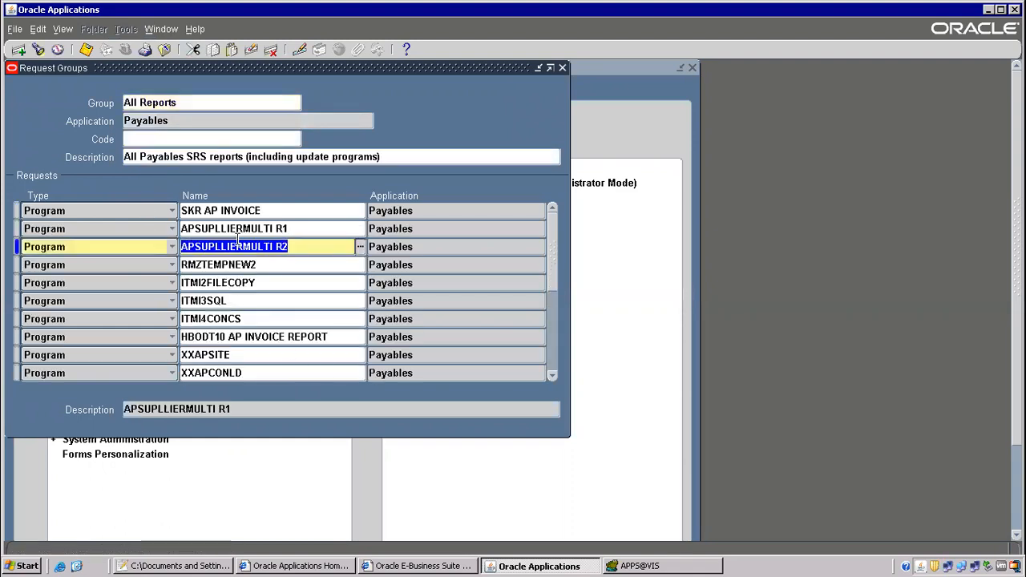
{"action": "key", "text": "ctrl+Down"}
{"action": "type", "text": "1099 Paym"}
{"action": "key", "text": "Tab"}
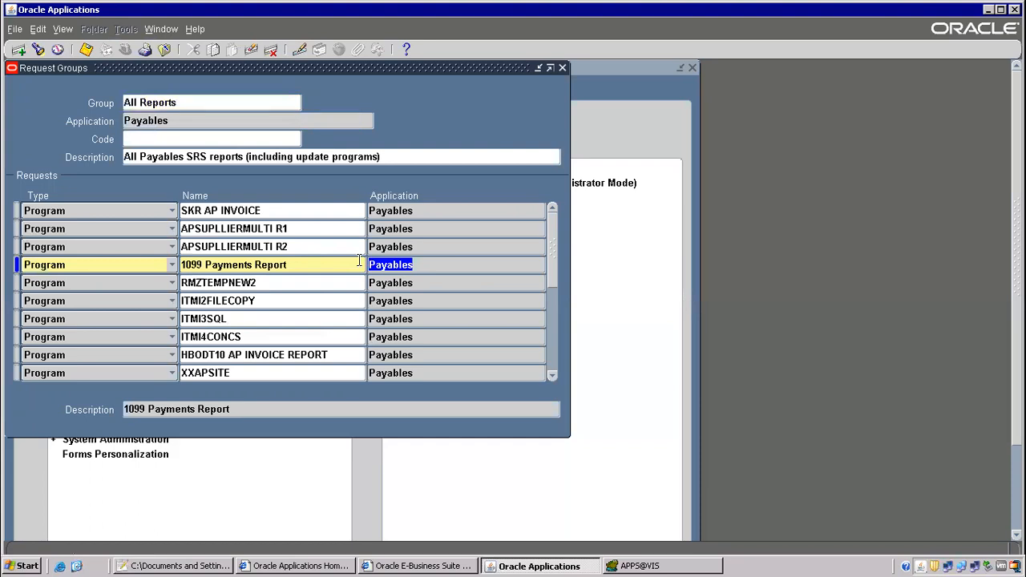
{"action": "left_click", "coordinate": [93, 50]}
{"action": "left_click", "coordinate": [164, 49]}
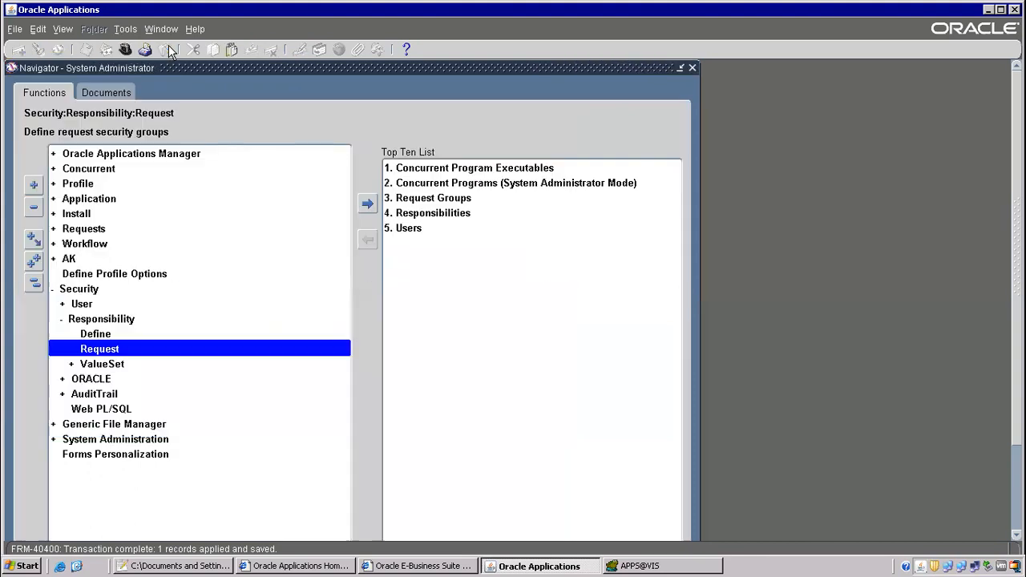
Switch to Payables and start a new single-request submission.
{"action": "left_click", "coordinate": [124, 51]}
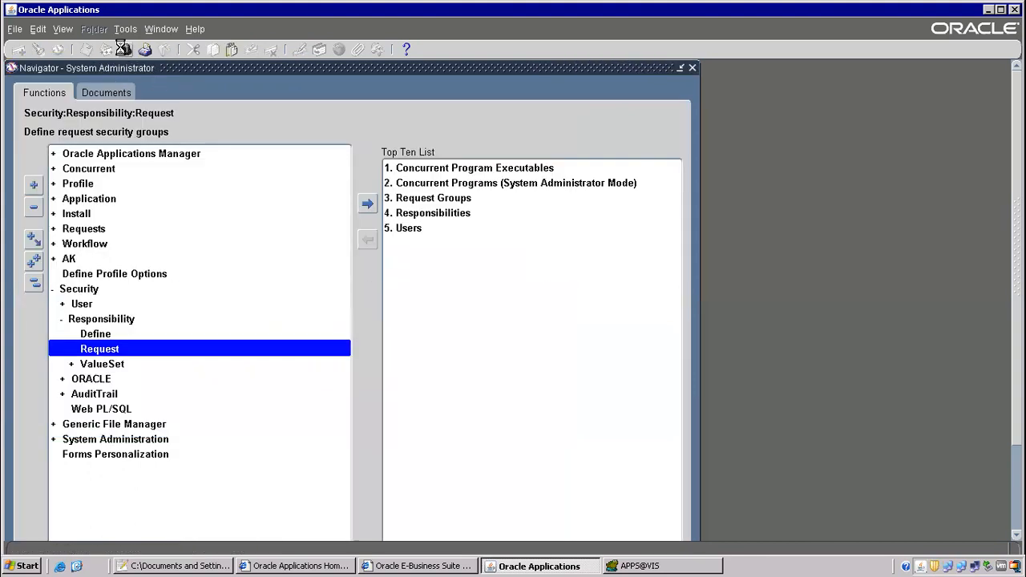
{"action": "type", "text": "pay%"}
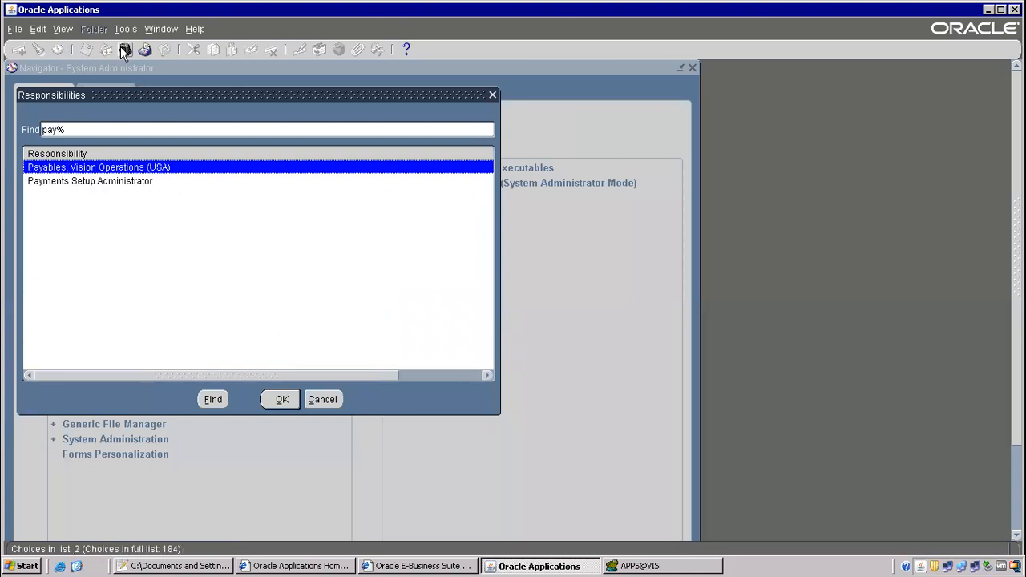
{"action": "key", "text": "Return"}
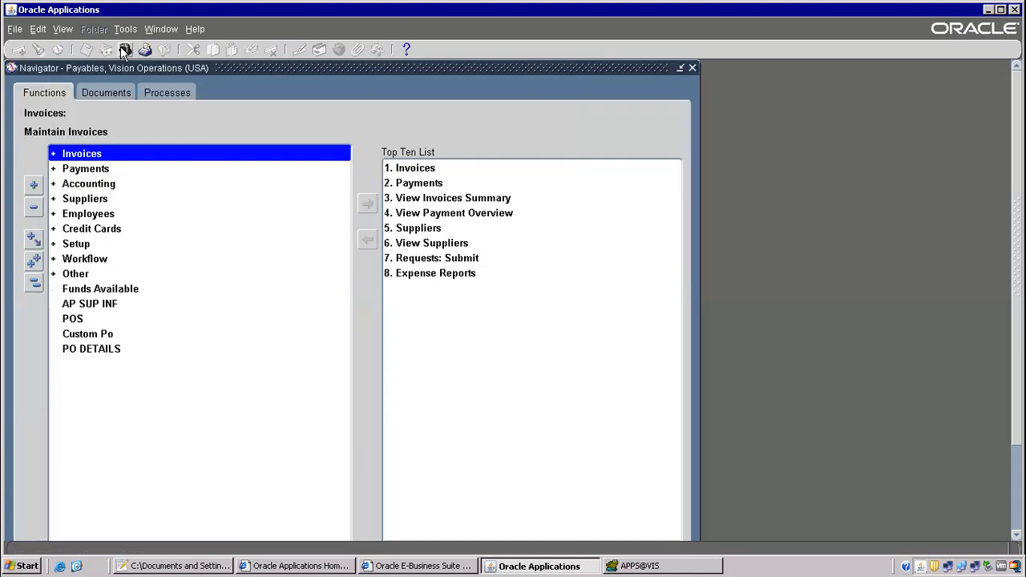
{"action": "key", "text": "alt+v"}
{"action": "key", "text": "r"}
{"action": "key", "text": "alt+n"}
{"action": "key", "text": "Return"}
Pick 1099 Payments Report as the request, then highlight 'customization' in the Notepad++ notes.
{"action": "type", "text": "109"}
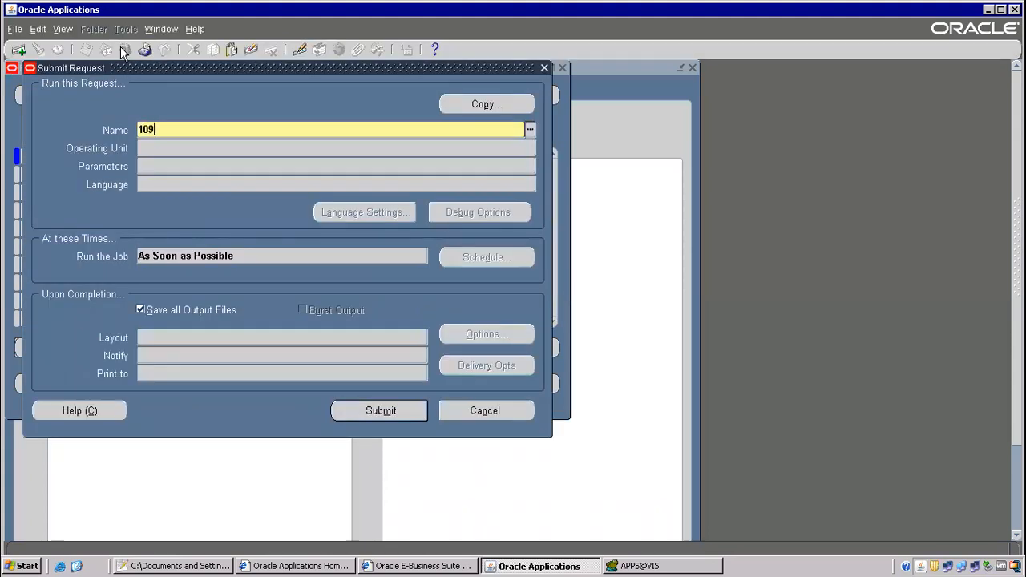
{"action": "type", "text": "9"}
{"action": "key", "text": "Tab"}
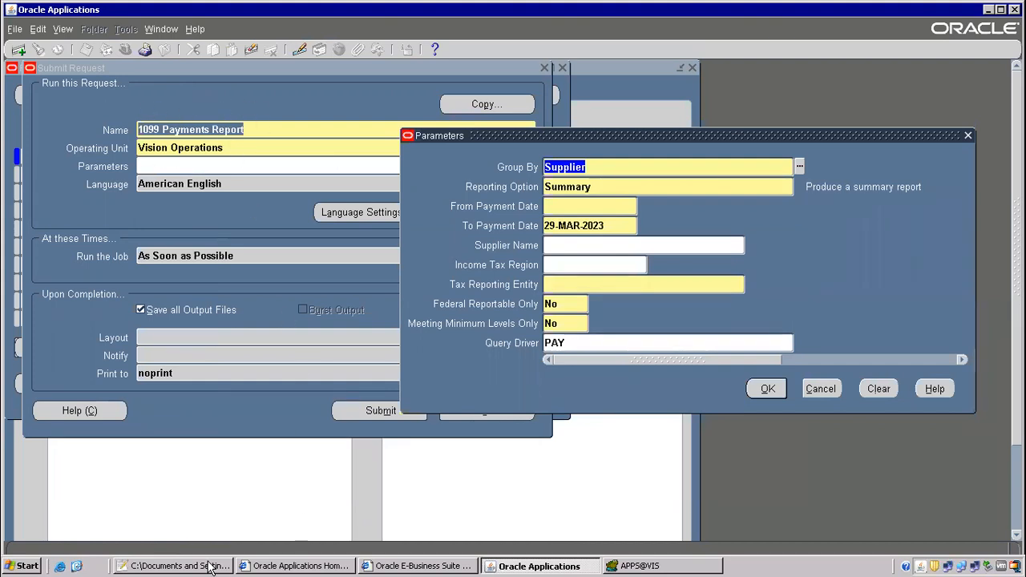
{"action": "left_click", "coordinate": [210, 566]}
{"action": "left_click_drag", "start_coordinate": [230, 88], "coordinate": [471, 92]}
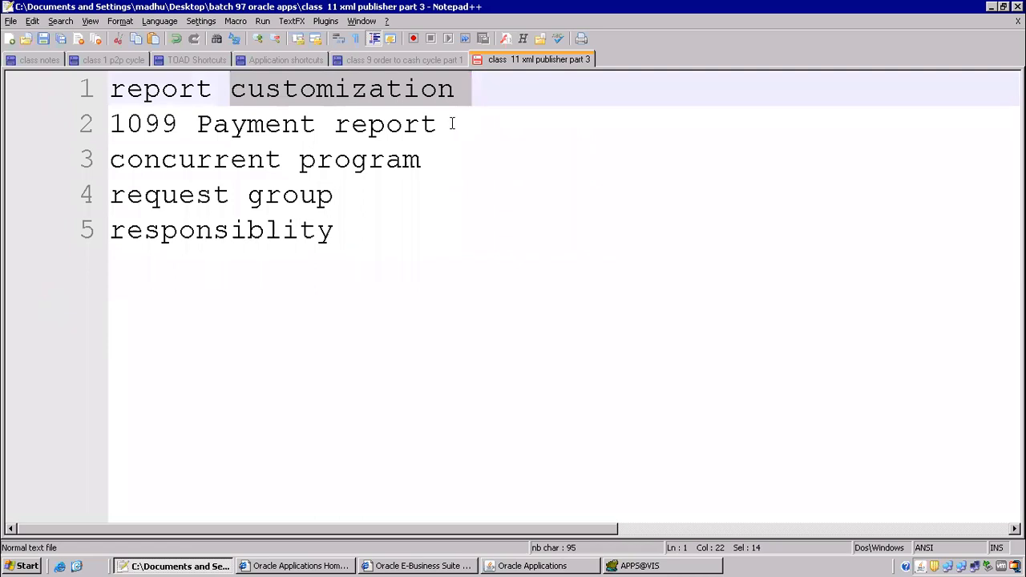
Number the first note '1)' and add the line '2) attached to responsibility'.
{"action": "left_click", "coordinate": [323, 110]}
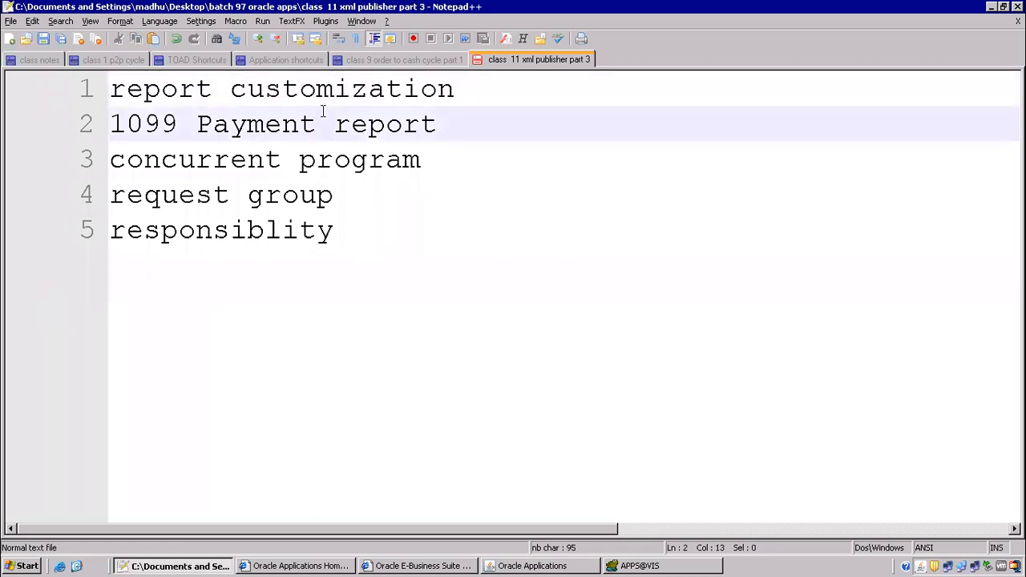
{"action": "left_click", "coordinate": [115, 124]}
{"action": "type", "text": "1"}
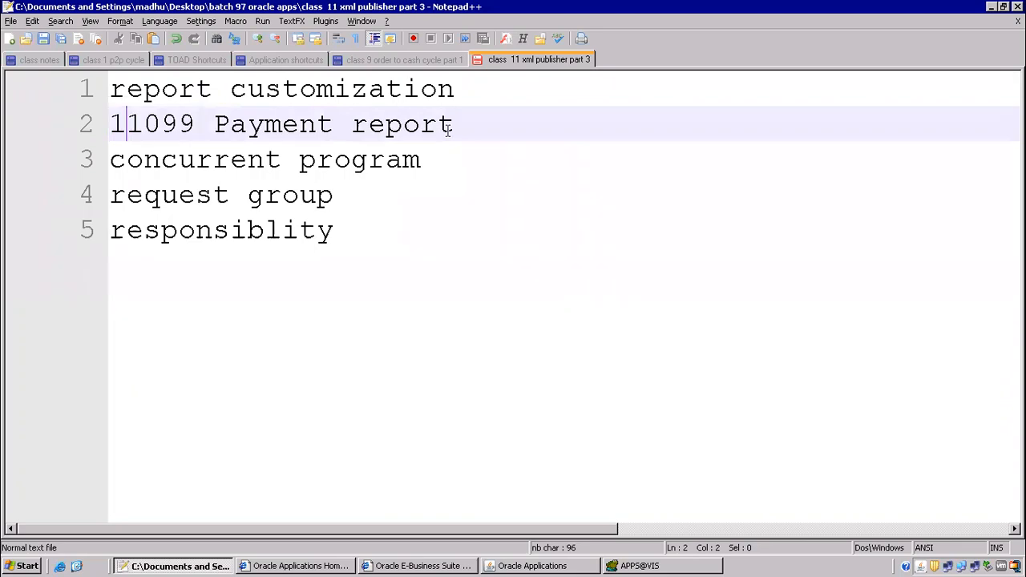
{"action": "type", "text": ")"}
{"action": "key", "text": "End"}
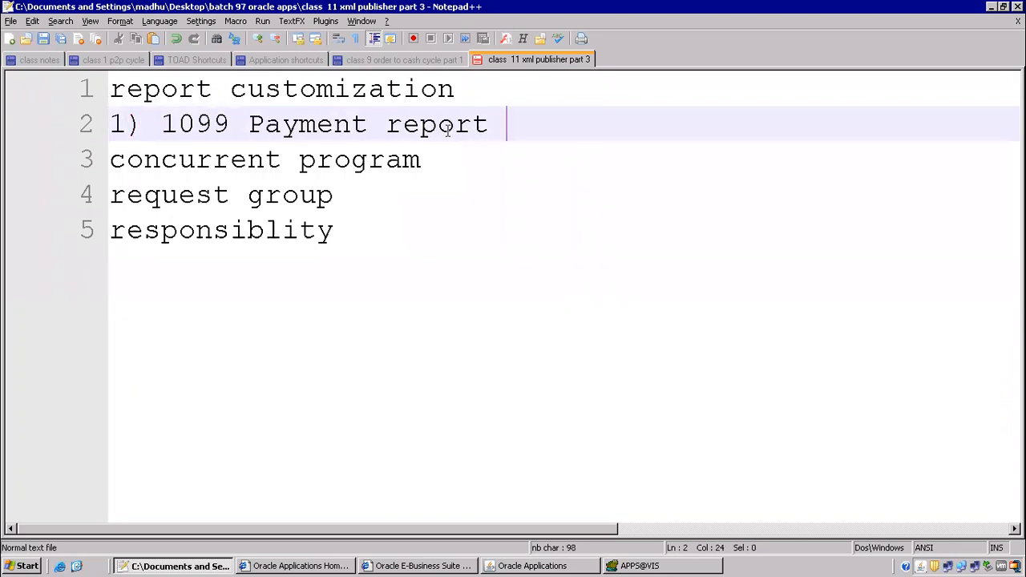
{"action": "key", "text": "Return"}
{"action": "type", "text": "2) "}
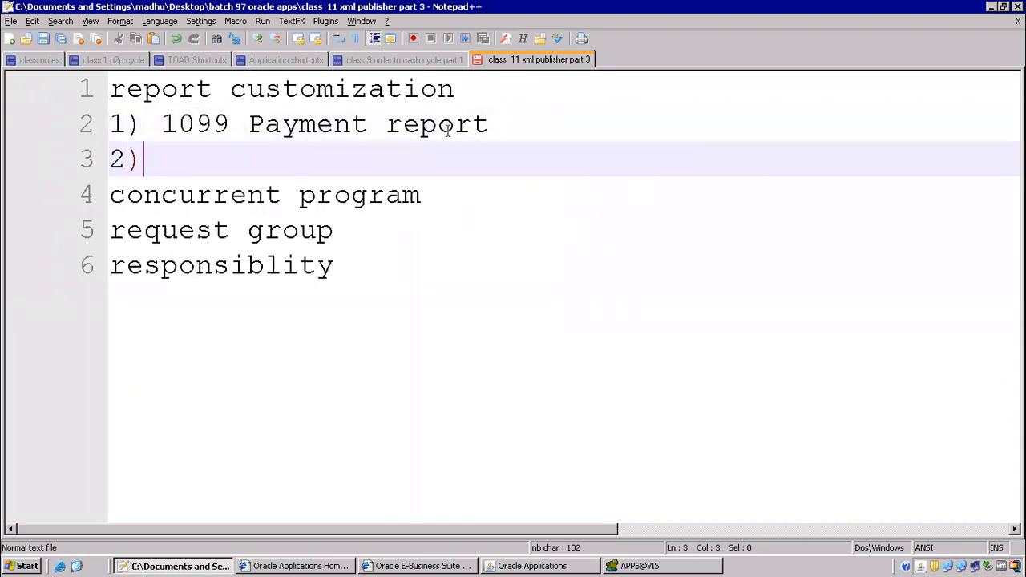
{"action": "type", "text": "attached t"}
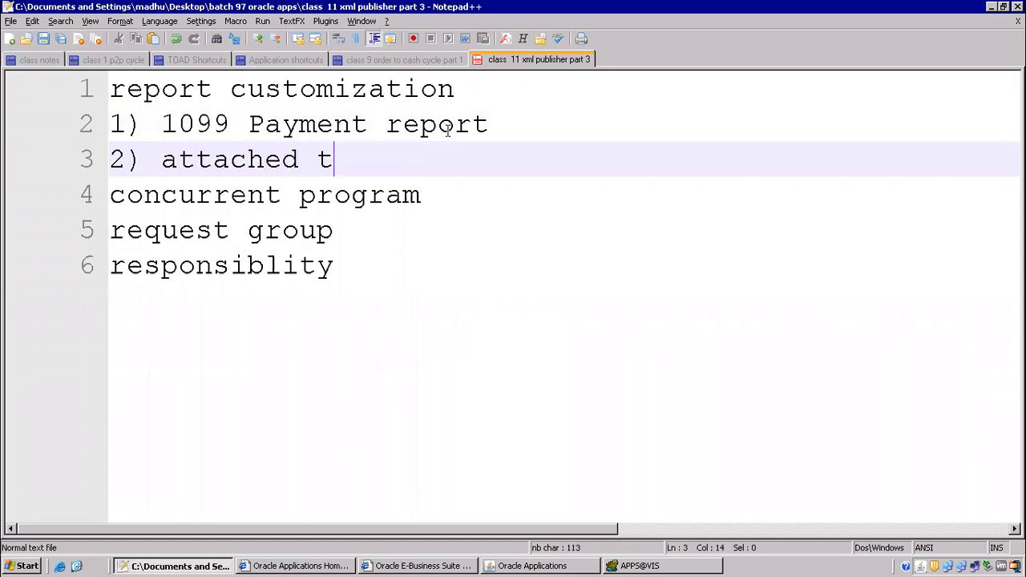
{"action": "type", "text": "o respon"}
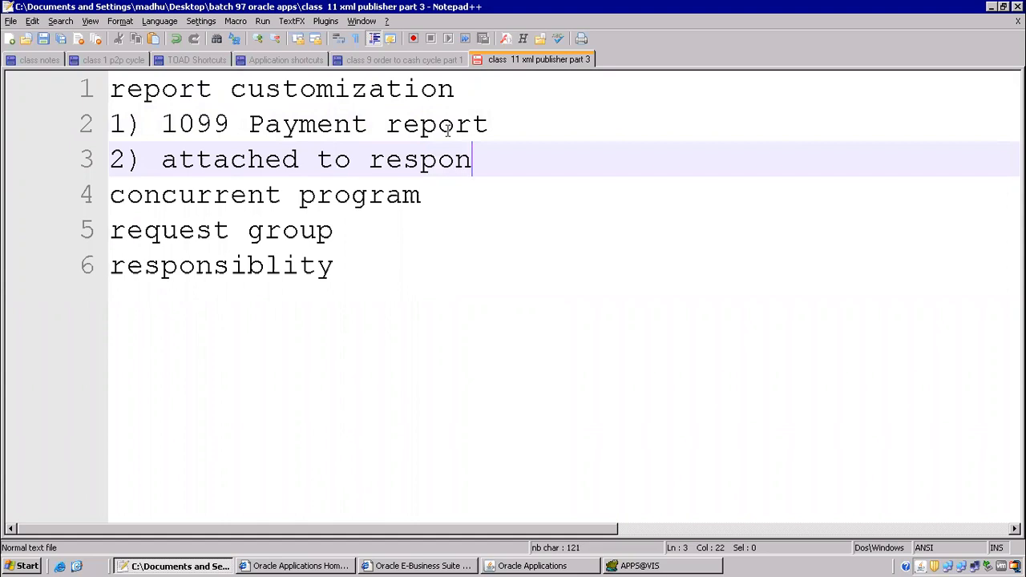
{"action": "type", "text": "sibilty"}
{"action": "key", "text": "BackSpace"}
{"action": "key", "text": "BackSpace"}
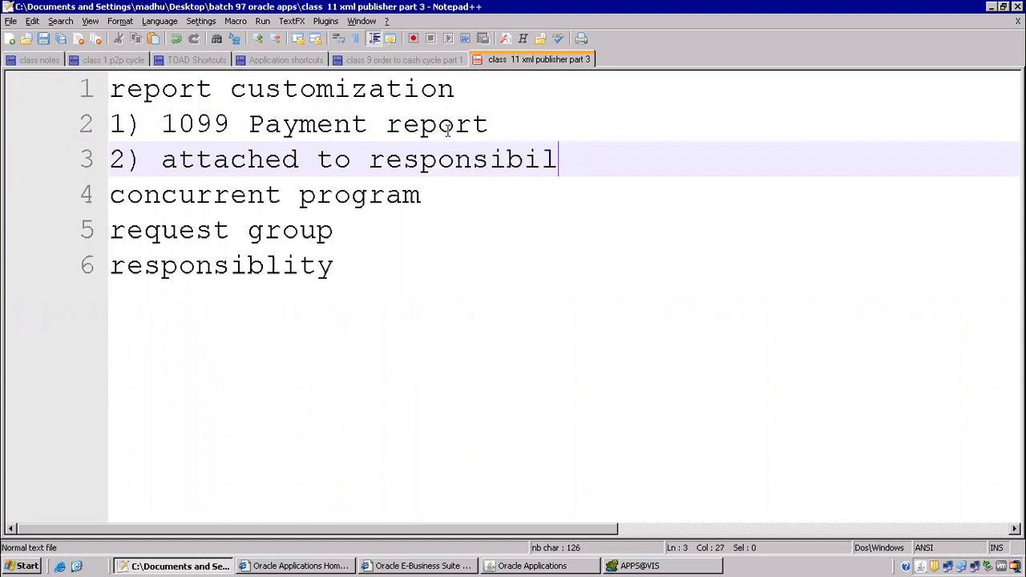
{"action": "type", "text": "ity"}
{"action": "key", "text": "Return"}
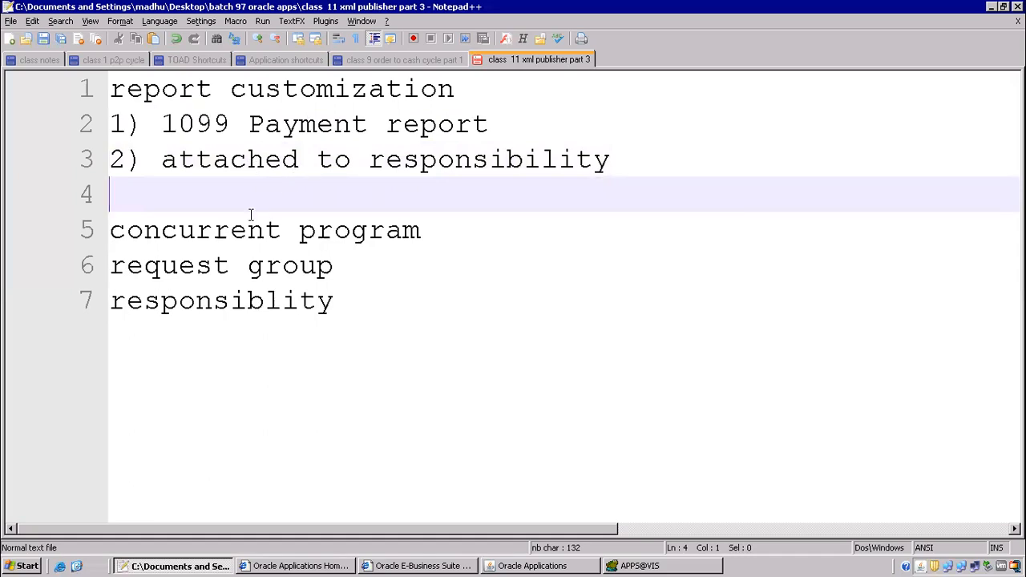
Add the line '3) submit report' to the notes.
{"action": "left_click_drag", "start_coordinate": [162, 158], "coordinate": [437, 160]}
{"action": "left_click", "coordinate": [371, 178]}
{"action": "left_click", "coordinate": [340, 305]}
{"action": "key", "text": "Return"}
{"action": "type", "text": "3"}
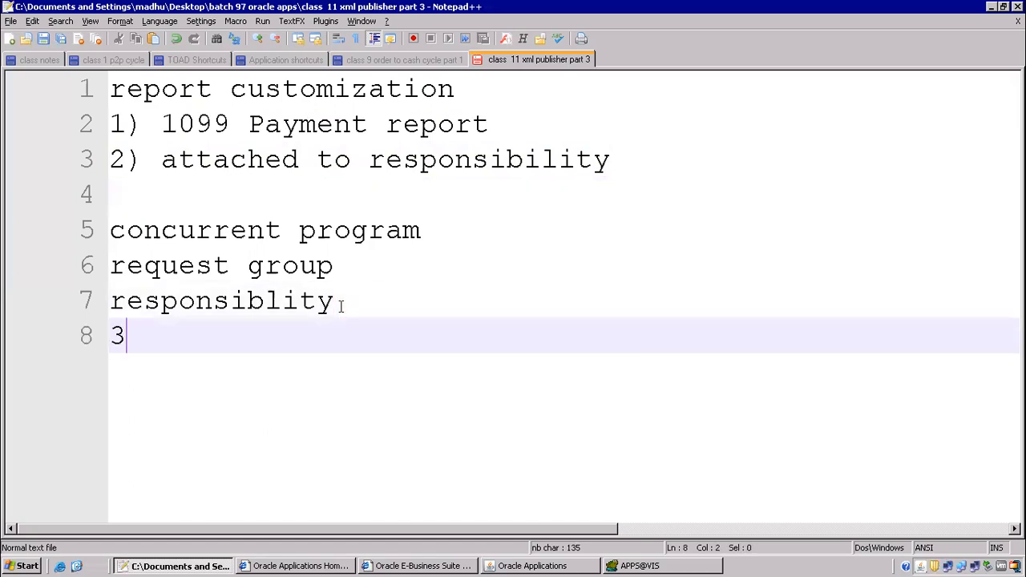
{"action": "type", "text": ") submit report"}
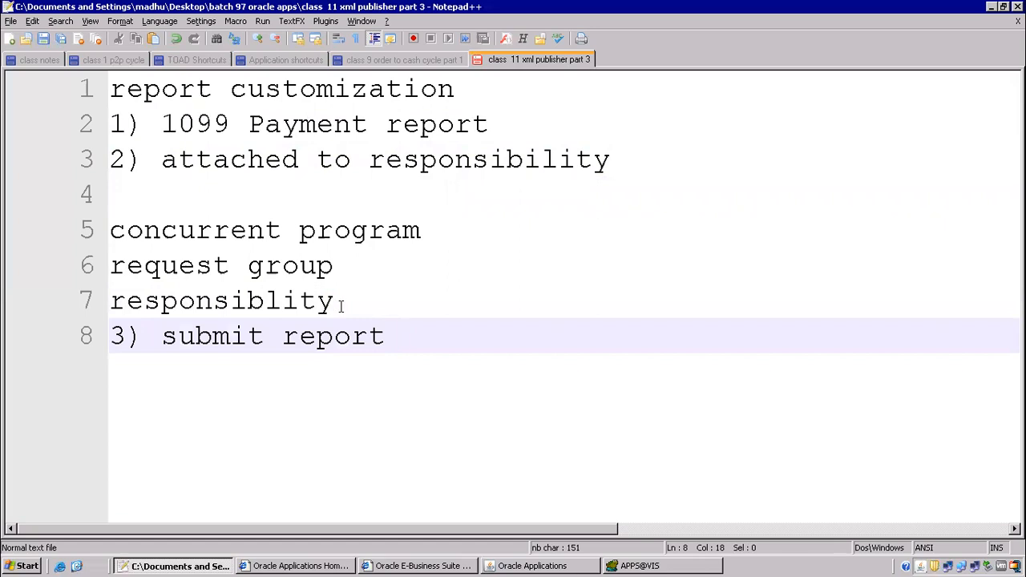
{"action": "left_click", "coordinate": [531, 566]}
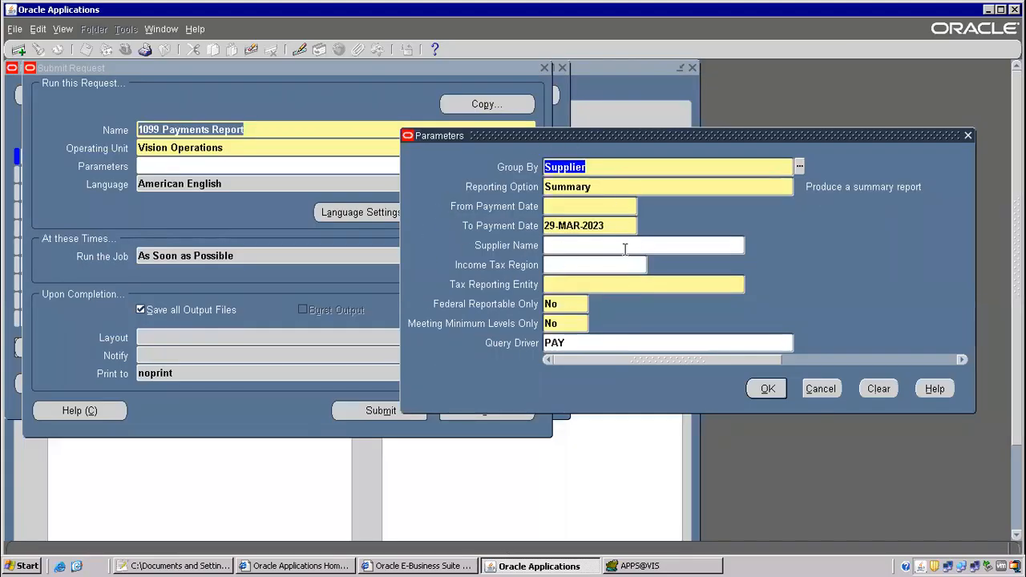
Enter payment dates from 01-JUN-2005 to 10-JUN-2005.
{"action": "left_click_drag", "start_coordinate": [608, 138], "coordinate": [484, 114]}
{"action": "left_click", "coordinate": [459, 181]}
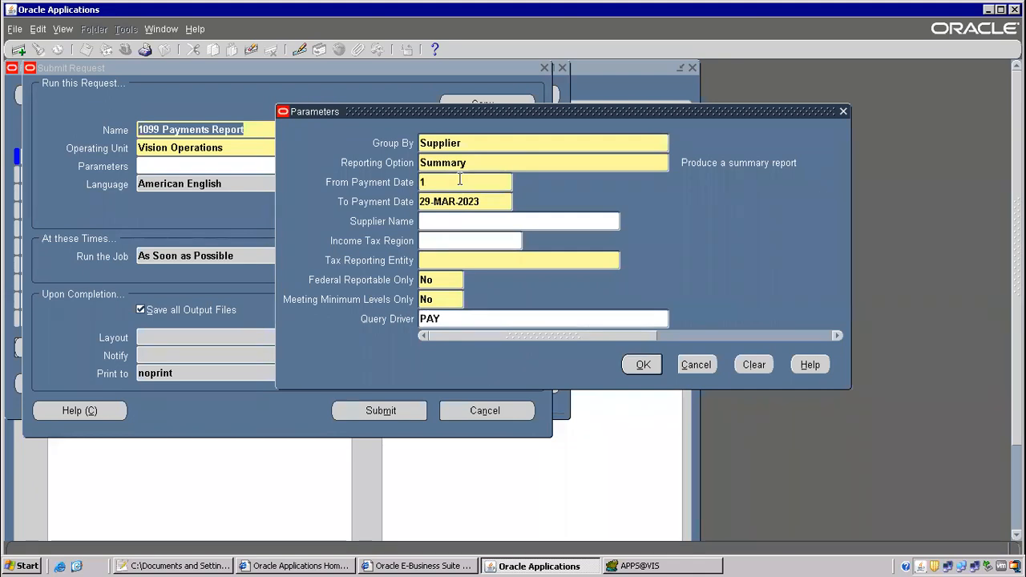
{"action": "type", "text": "01-jun-200"}
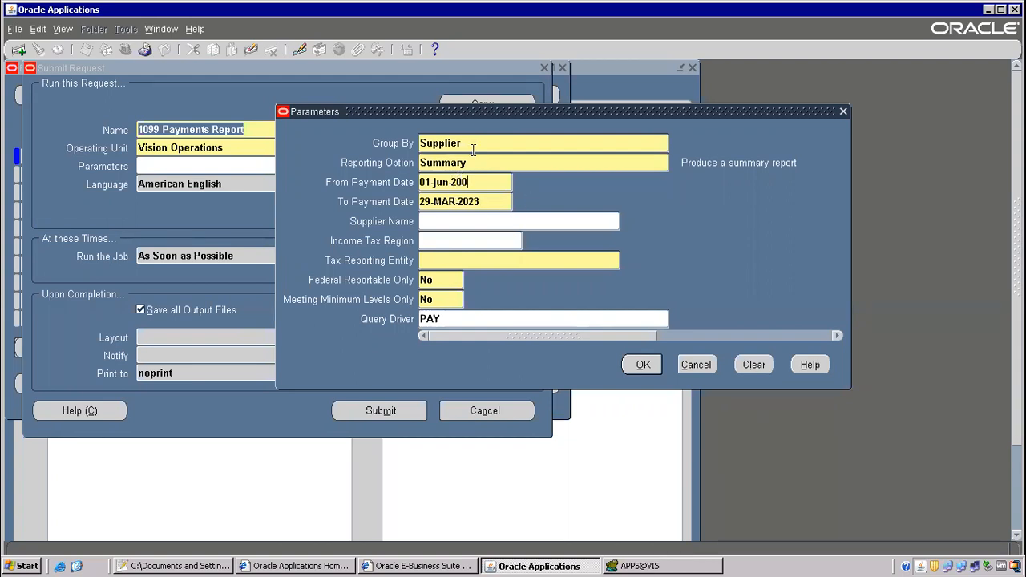
{"action": "left_click_drag", "start_coordinate": [479, 113], "coordinate": [526, 90]}
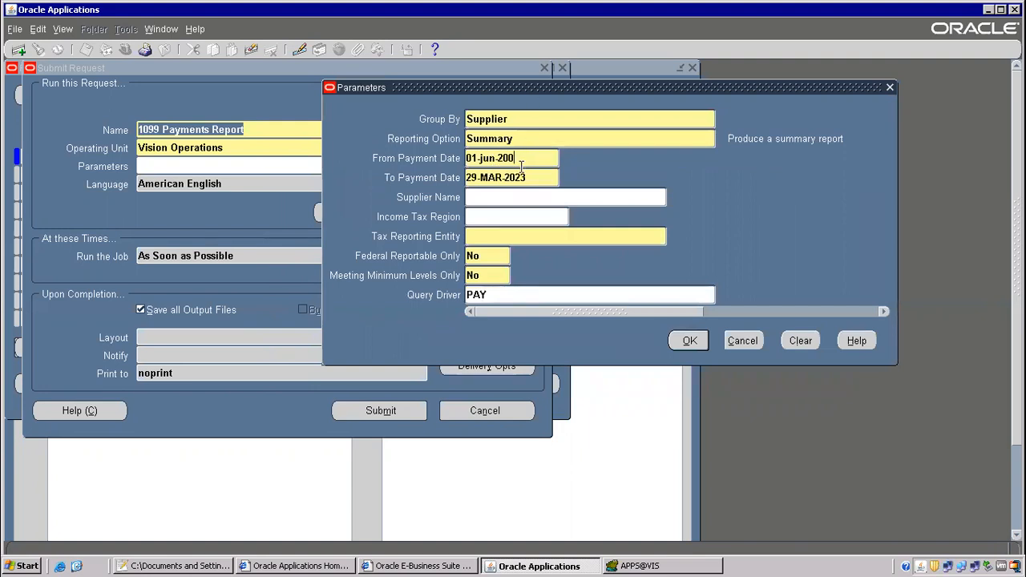
{"action": "type", "text": "5"}
{"action": "key", "text": "Tab"}
{"action": "type", "text": "1"}
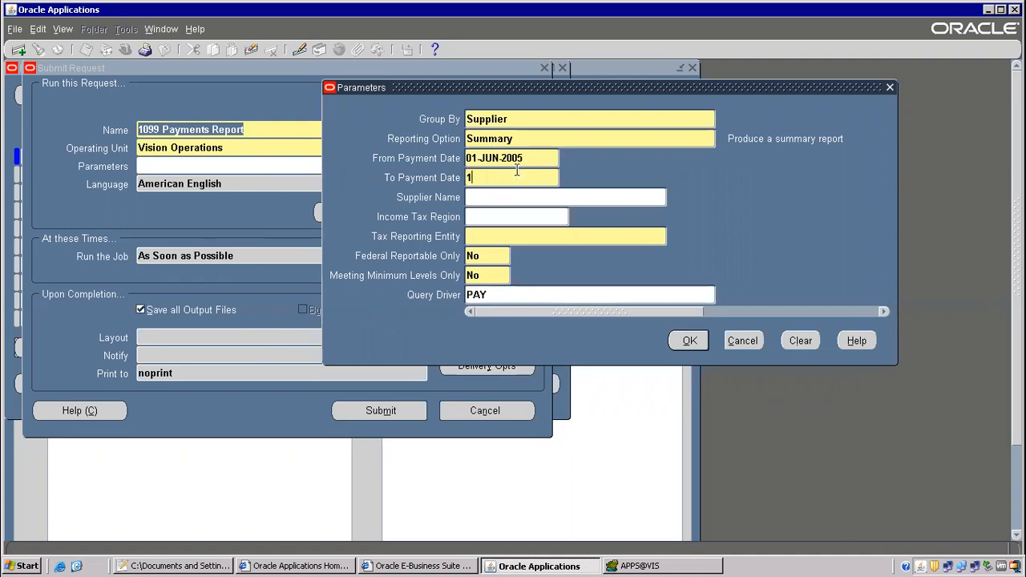
{"action": "type", "text": "0-jun-2005"}
{"action": "key", "text": "Tab"}
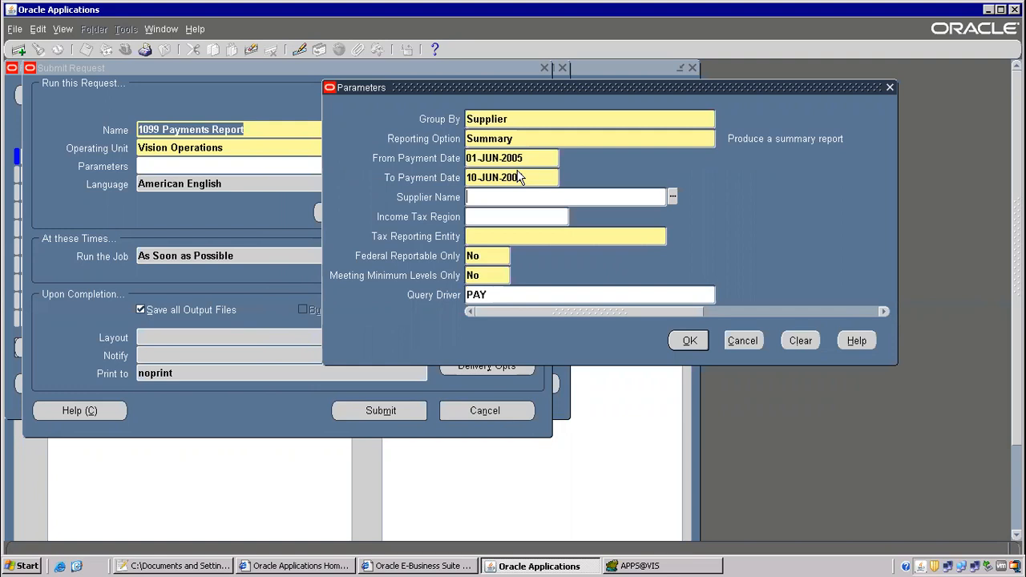
Choose supplier Advantage Corp and Tax Reporting Entity Vision Operations.
{"action": "type", "text": "ad"}
{"action": "key", "text": "Tab"}
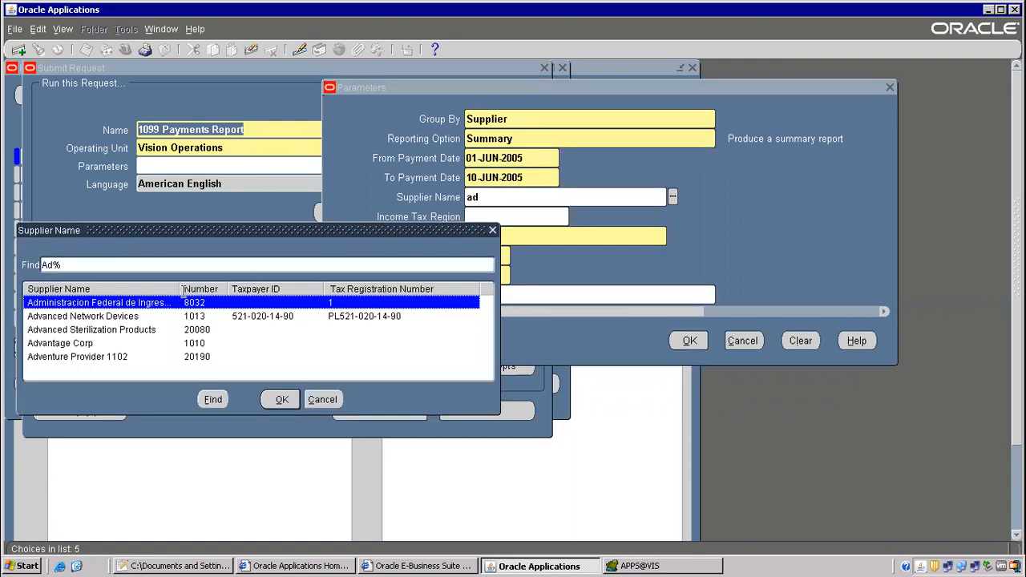
{"action": "double_click", "coordinate": [84, 345]}
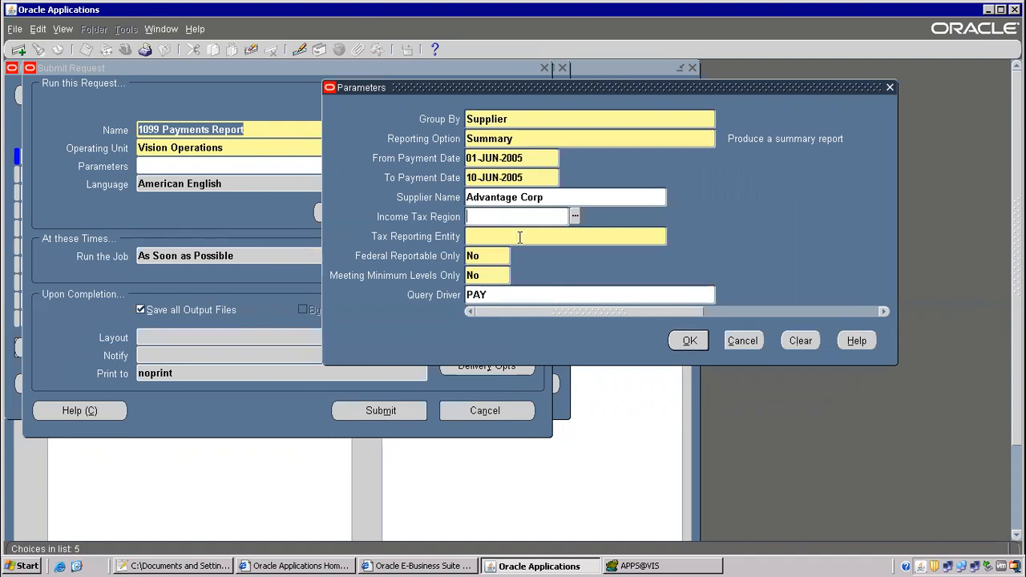
{"action": "left_click", "coordinate": [500, 158]}
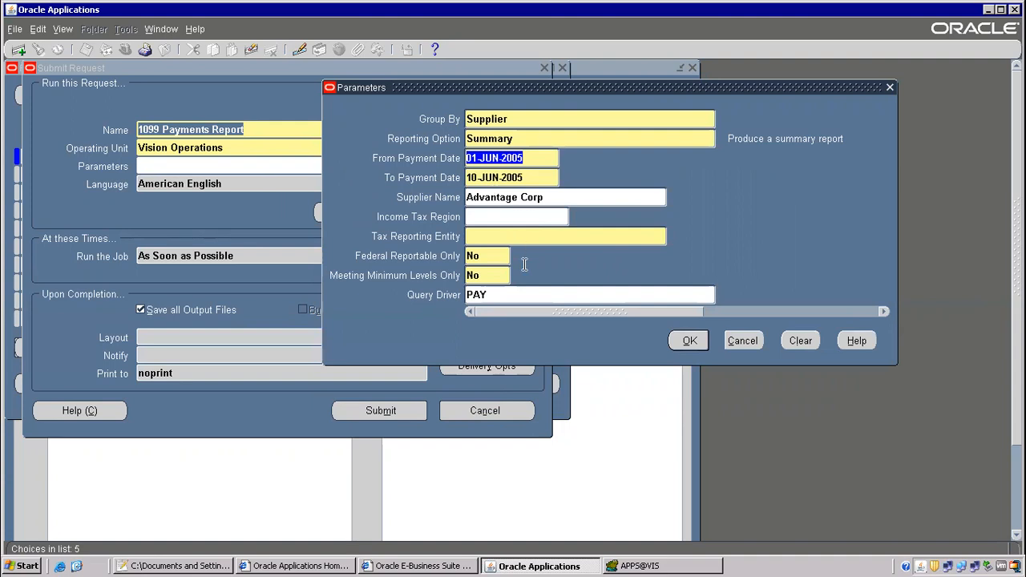
{"action": "left_click", "coordinate": [502, 234]}
{"action": "type", "text": "vision o"}
{"action": "key", "text": "Tab"}
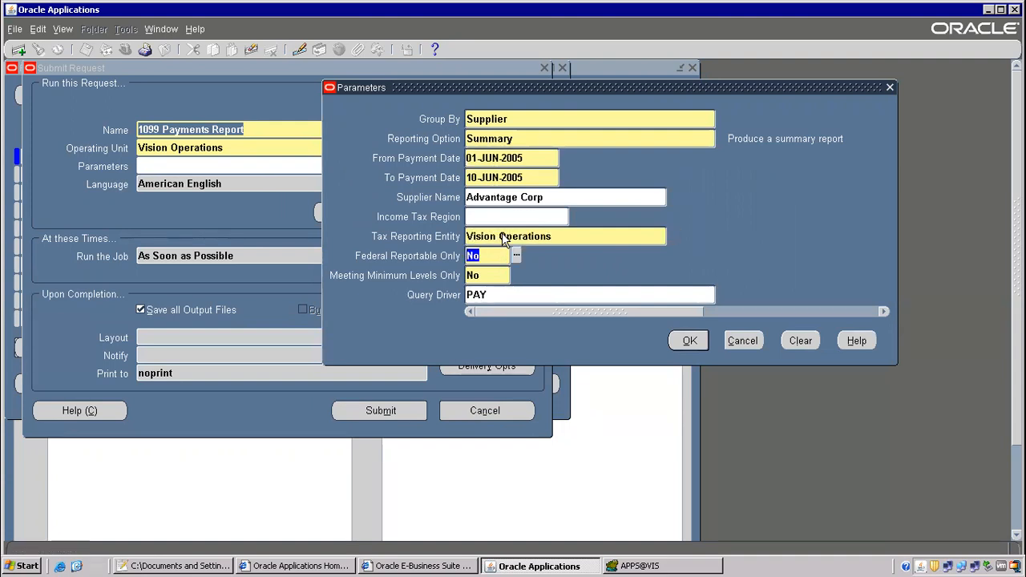
Submit the 1099 Payments Report request, decline another, and find it in the requests list.
{"action": "left_click", "coordinate": [688, 343]}
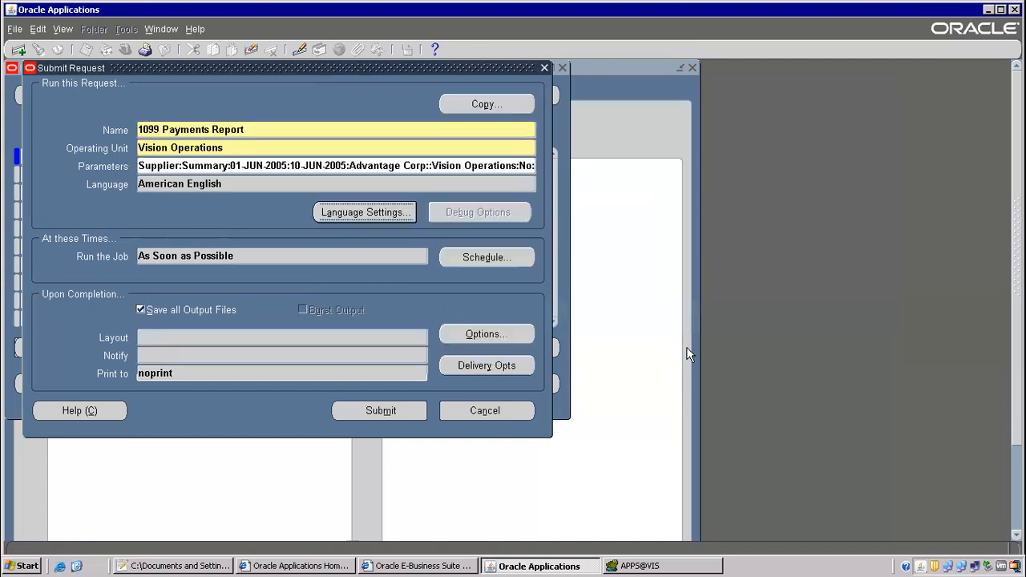
{"action": "left_click", "coordinate": [381, 410]}
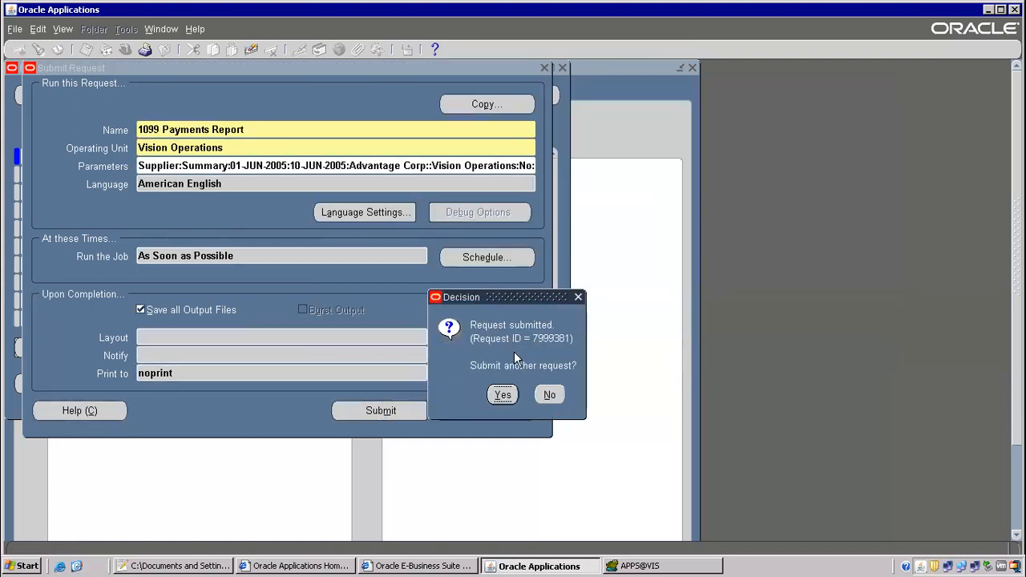
{"action": "left_click", "coordinate": [551, 396]}
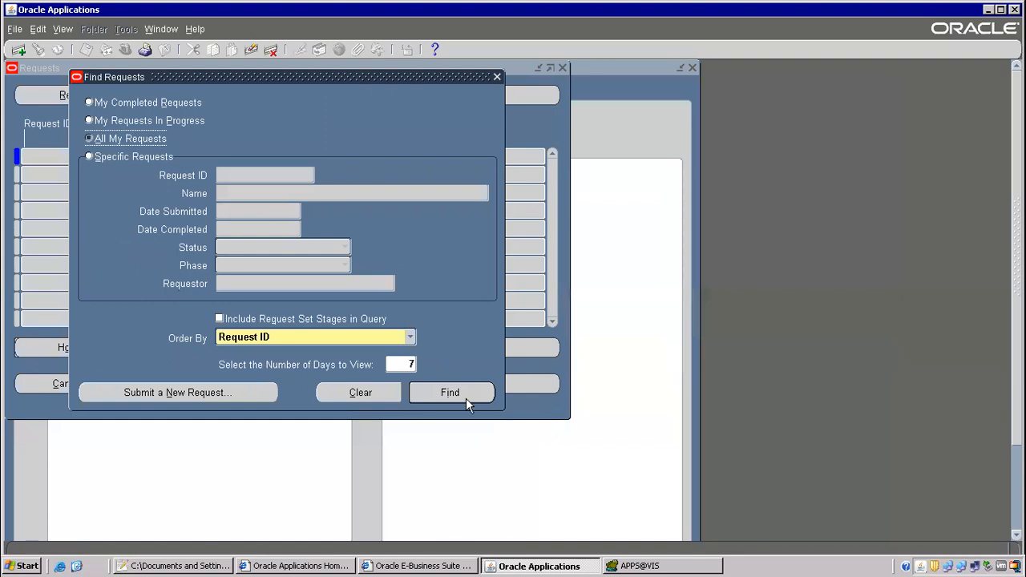
{"action": "left_click", "coordinate": [466, 398]}
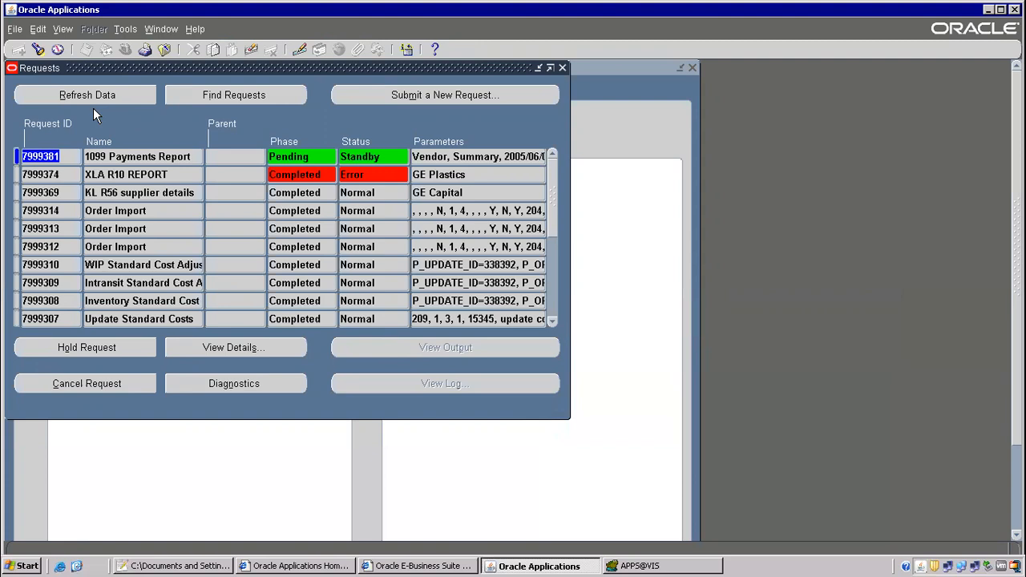
Refresh the request status repeatedly, then highlight '3) submit report' in the notes.
{"action": "left_click", "coordinate": [109, 93]}
{"action": "left_click", "coordinate": [120, 94]}
{"action": "left_click", "coordinate": [118, 94]}
{"action": "left_click", "coordinate": [116, 92]}
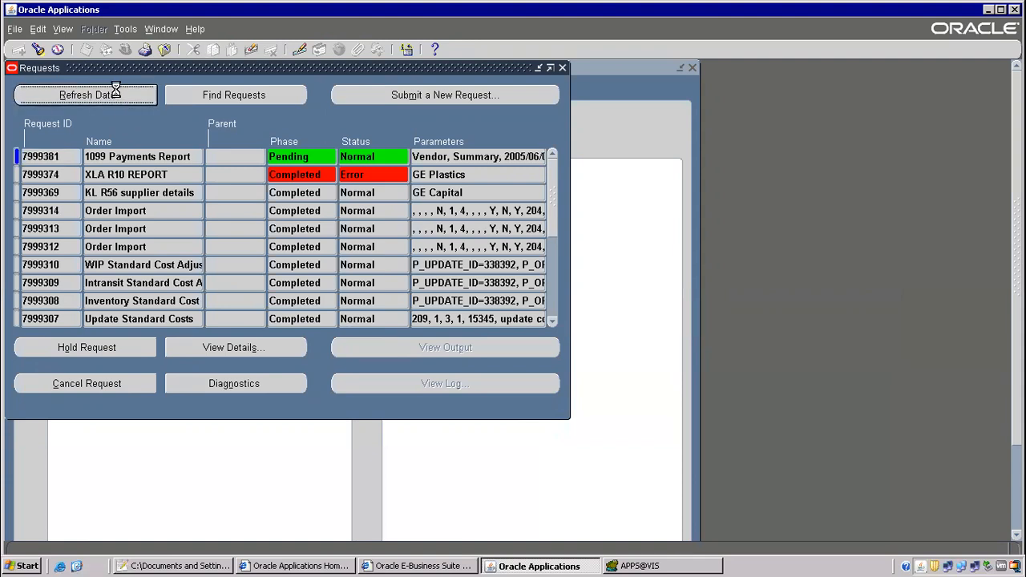
{"action": "left_click", "coordinate": [116, 93]}
{"action": "left_click", "coordinate": [116, 93]}
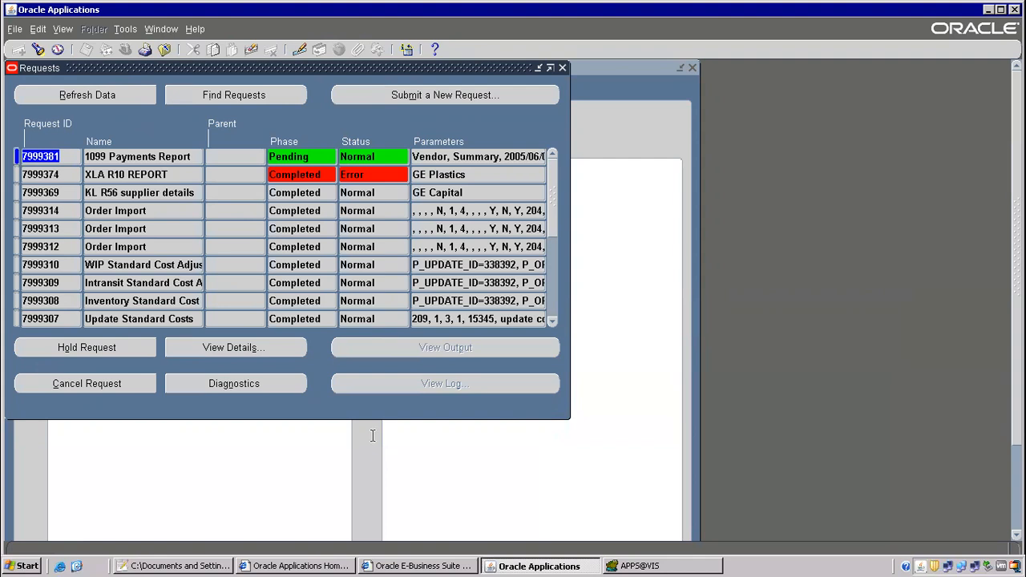
{"action": "left_click", "coordinate": [226, 565]}
{"action": "left_click_drag", "start_coordinate": [163, 335], "coordinate": [394, 345]}
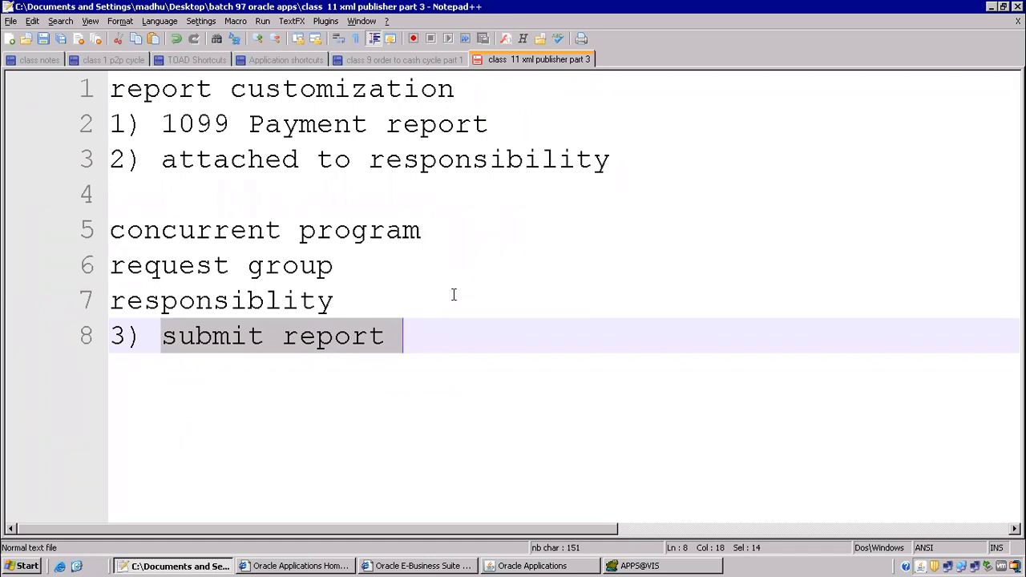
Add the line '4)download rdf report' followed by two blank lines.
{"action": "left_click", "coordinate": [404, 343]}
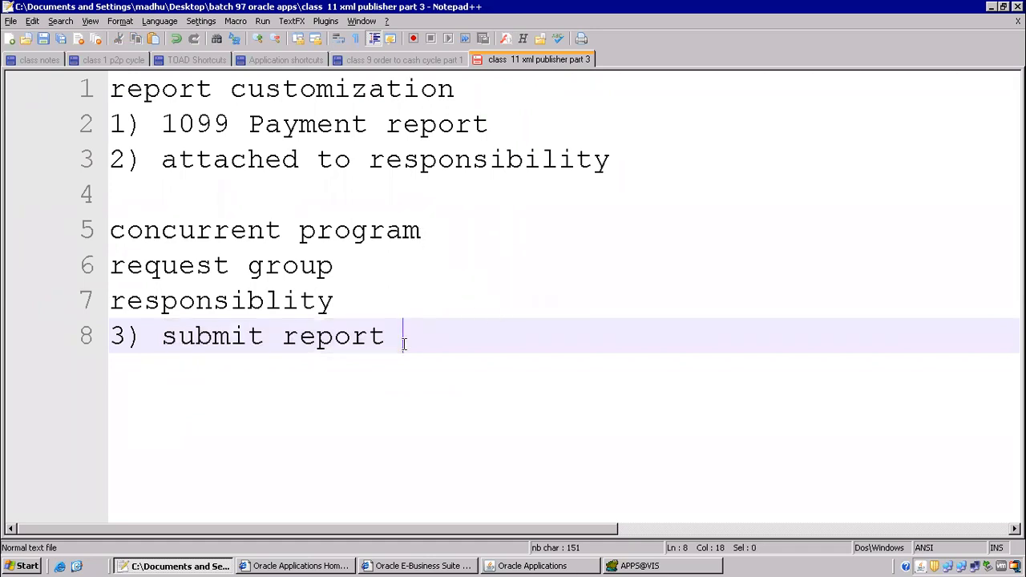
{"action": "key", "text": "Return"}
{"action": "type", "text": "4)"}
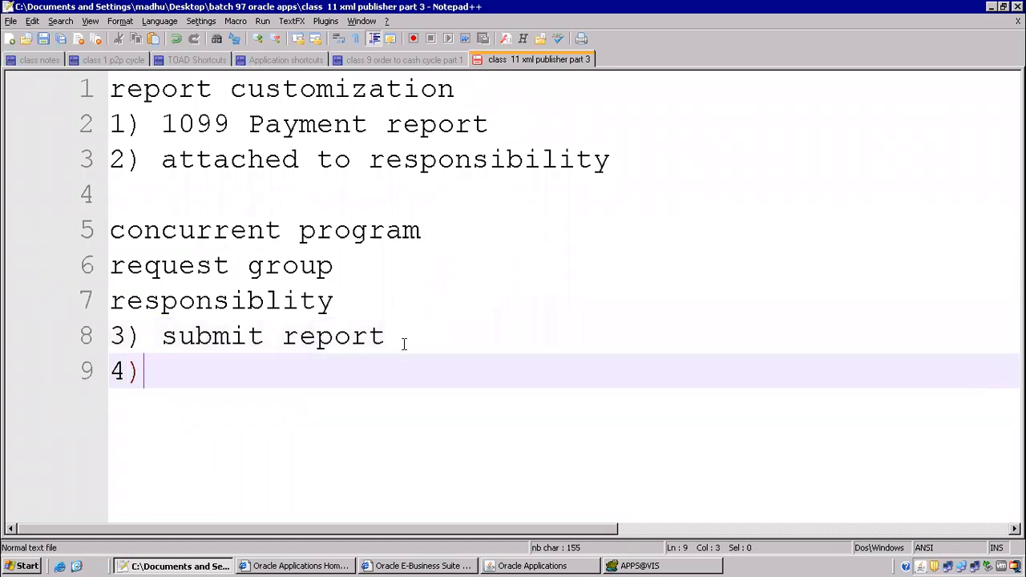
{"action": "type", "text": "download e"}
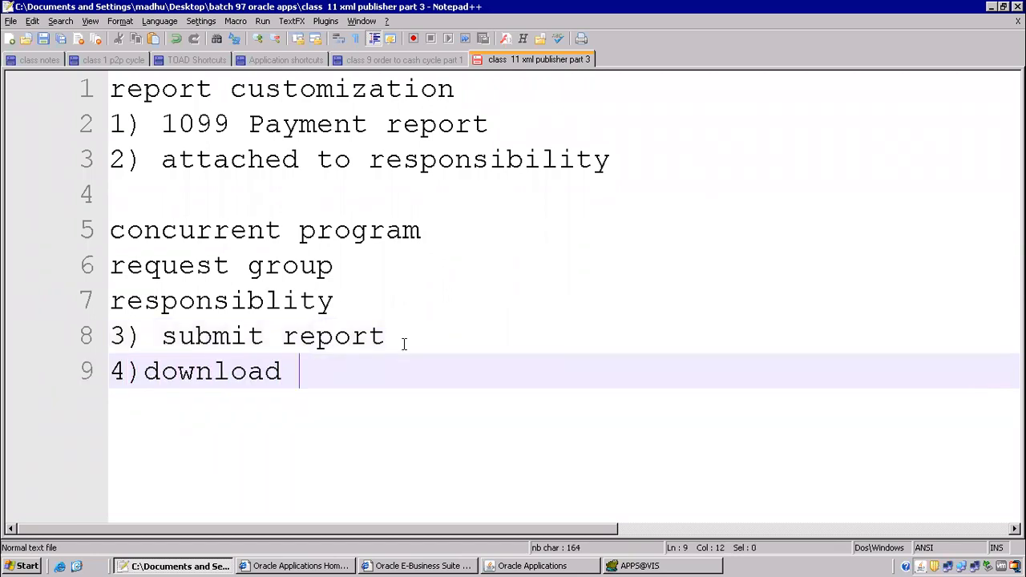
{"action": "key", "text": "BackSpace"}
{"action": "key", "text": "BackSpace"}
{"action": "type", "text": "r"}
{"action": "key", "text": "BackSpace"}
{"action": "type", "text": "rdf report"}
{"action": "key", "text": "Return"}
{"action": "key", "text": "Return"}
{"action": "key", "text": "Return"}
{"action": "key", "text": "Return"}
{"action": "key", "text": "Return"}
{"action": "key", "text": "Return"}
{"action": "key", "text": "Return"}
{"action": "key", "text": "Return"}
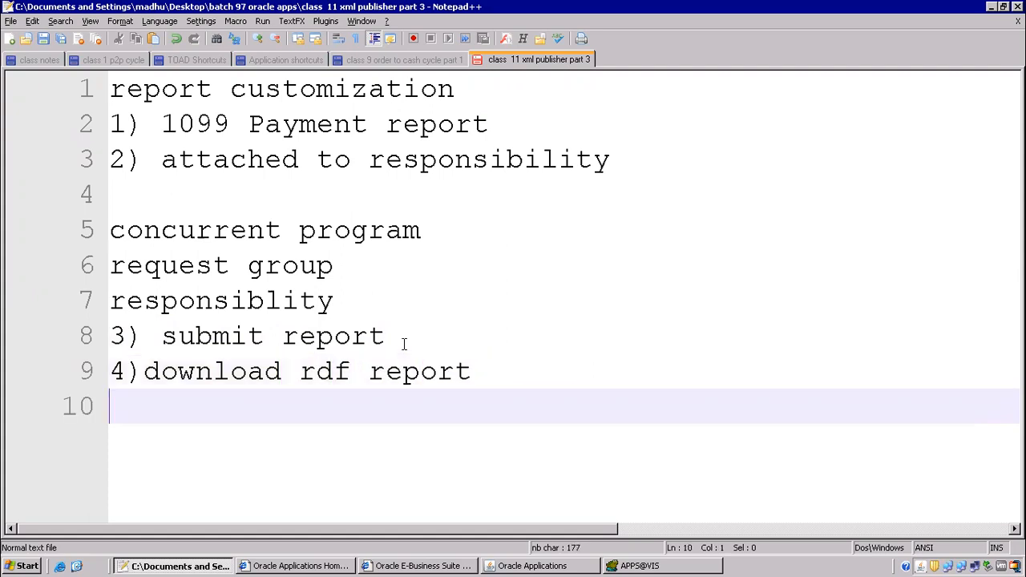
{"action": "key", "text": "Return"}
{"action": "key", "text": "Return"}
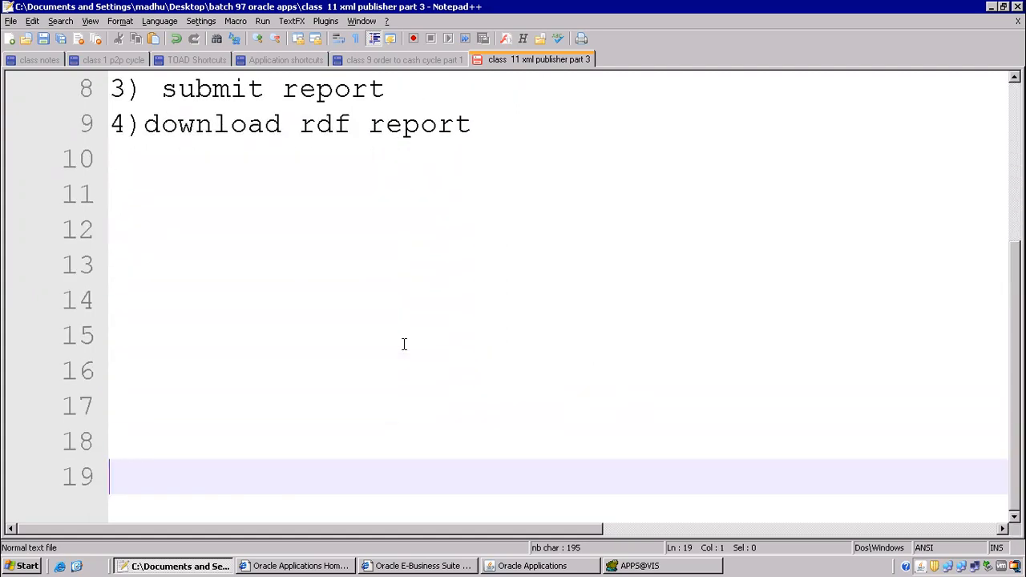
Highlight 'rdf report' in step 4 of the notes.
{"action": "left_click_drag", "start_coordinate": [300, 124], "coordinate": [475, 124]}
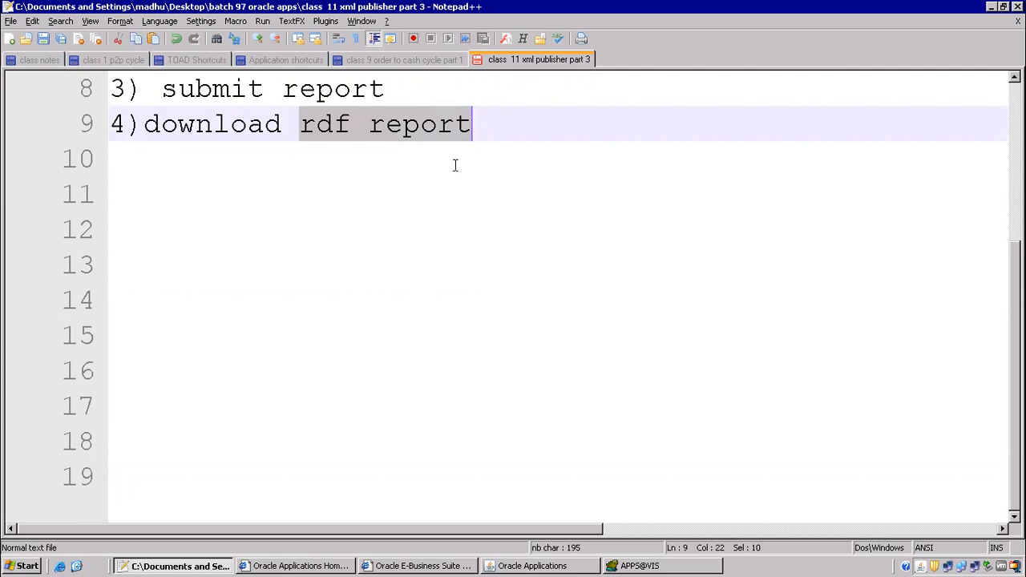
{"action": "left_click", "coordinate": [368, 127]}
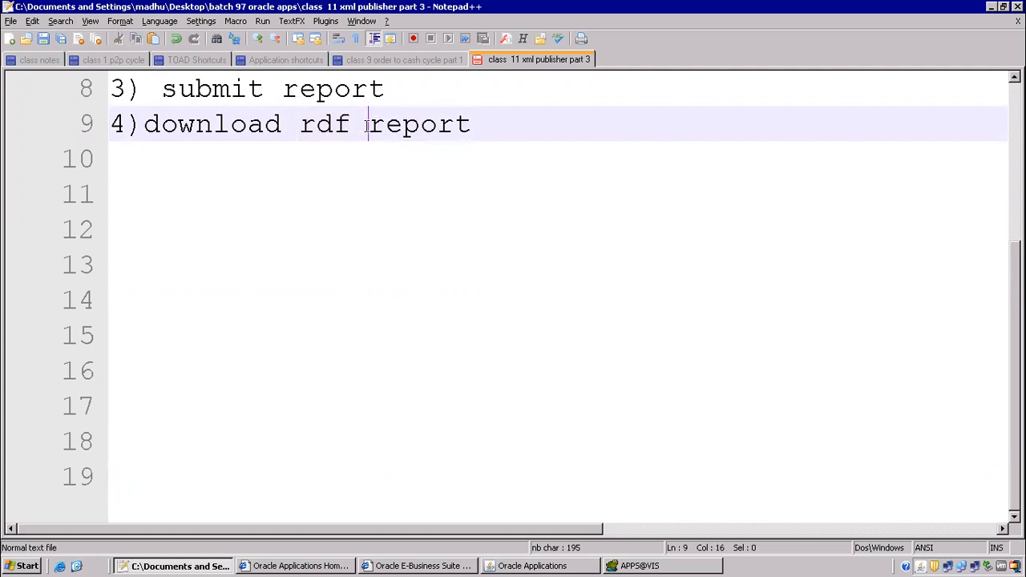
{"action": "left_click_drag", "start_coordinate": [294, 133], "coordinate": [492, 126]}
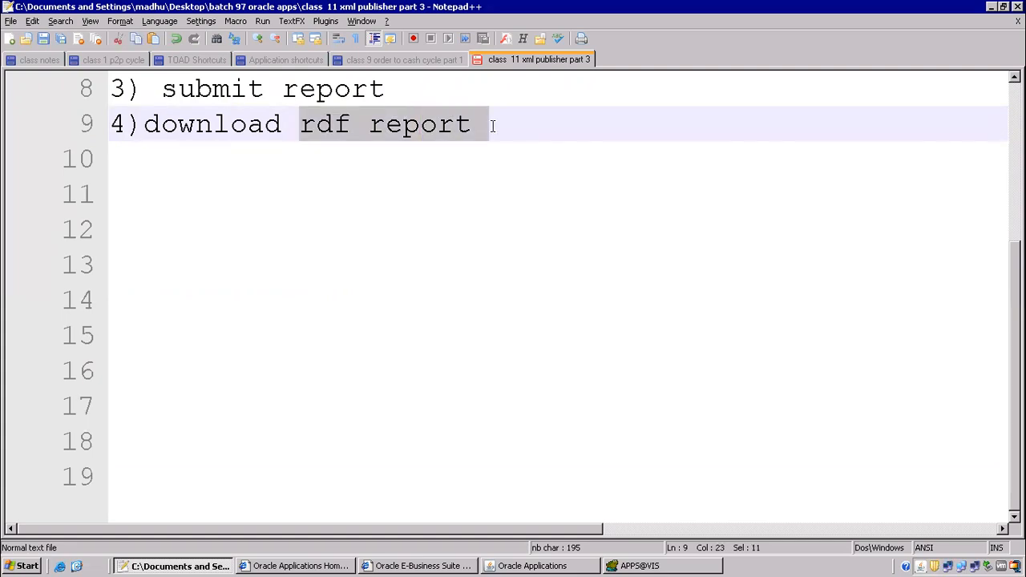
{"action": "left_click", "coordinate": [505, 564]}
View the completed 1099 Payments Report output for Advantage Corp, total 554,330.52, full screen.
{"action": "left_click", "coordinate": [101, 97]}
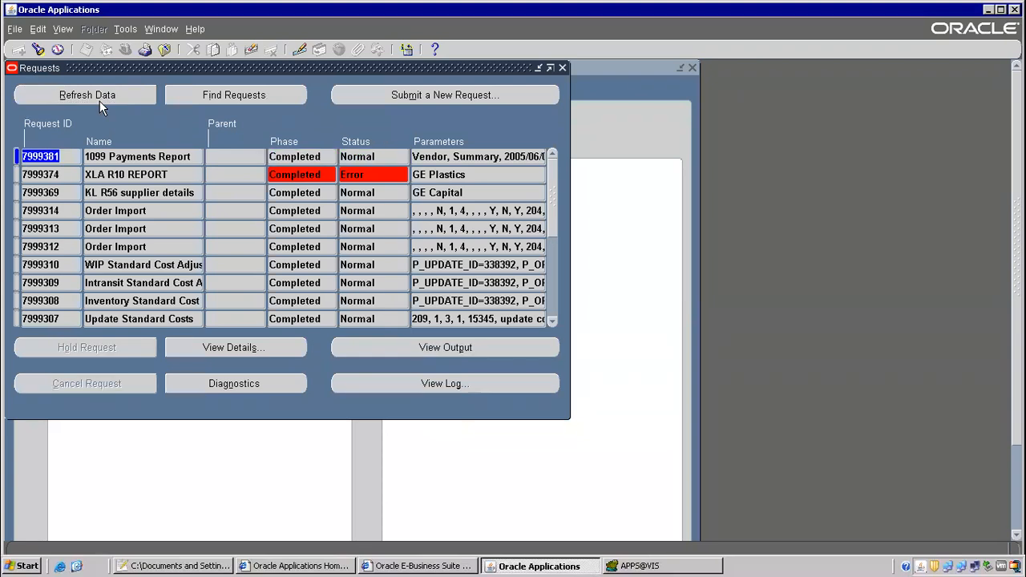
{"action": "left_click", "coordinate": [488, 348]}
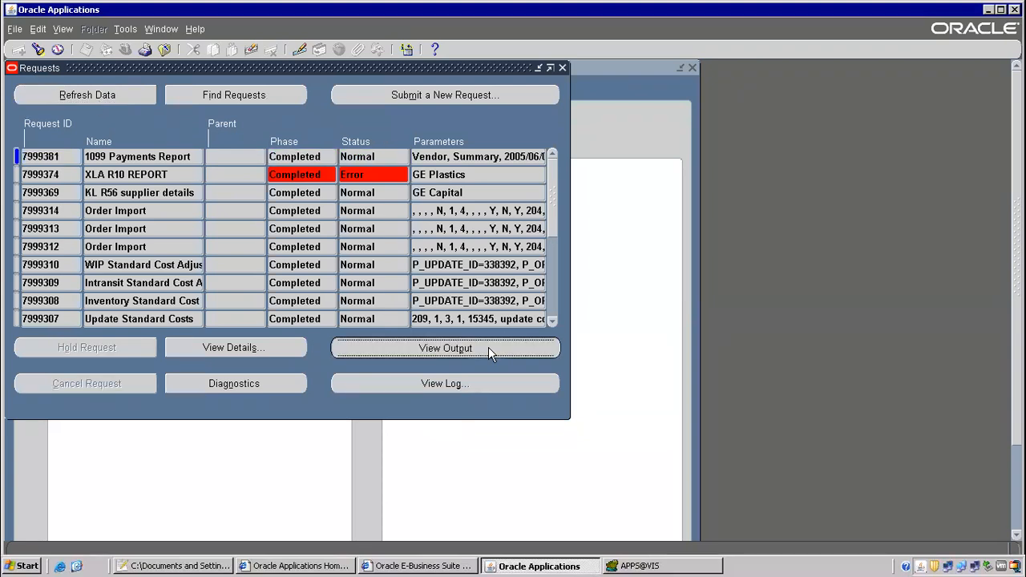
{"action": "left_click", "coordinate": [693, 10]}
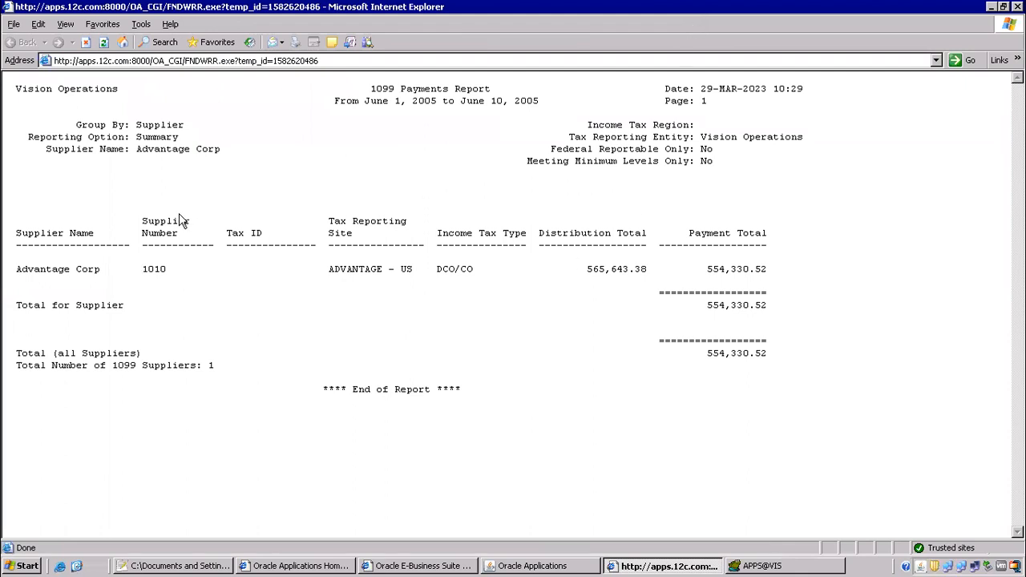
{"action": "left_click_drag", "start_coordinate": [179, 111], "coordinate": [770, 418]}
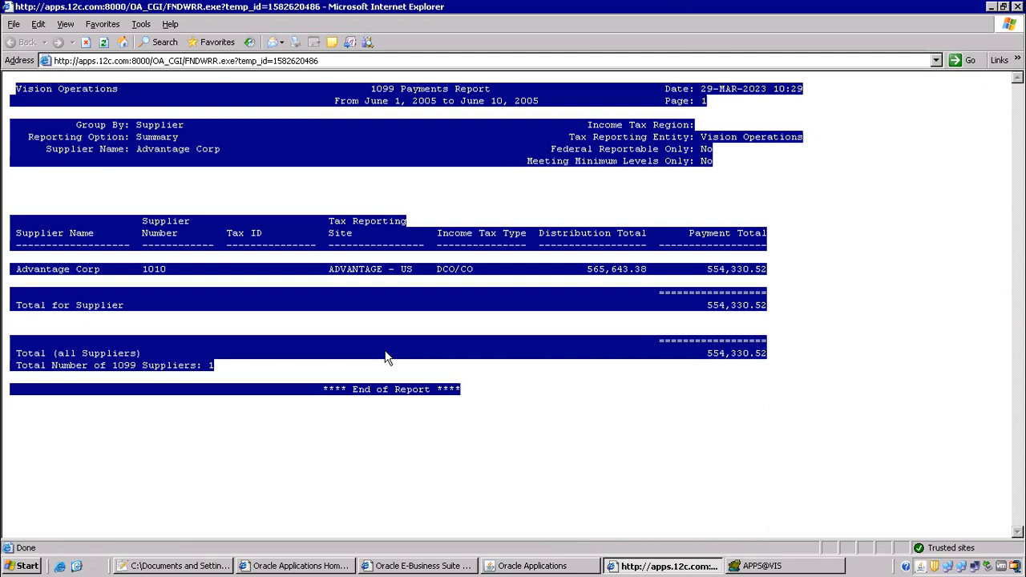
{"action": "left_click", "coordinate": [497, 167]}
{"action": "left_click_drag", "start_coordinate": [293, 89], "coordinate": [758, 365]}
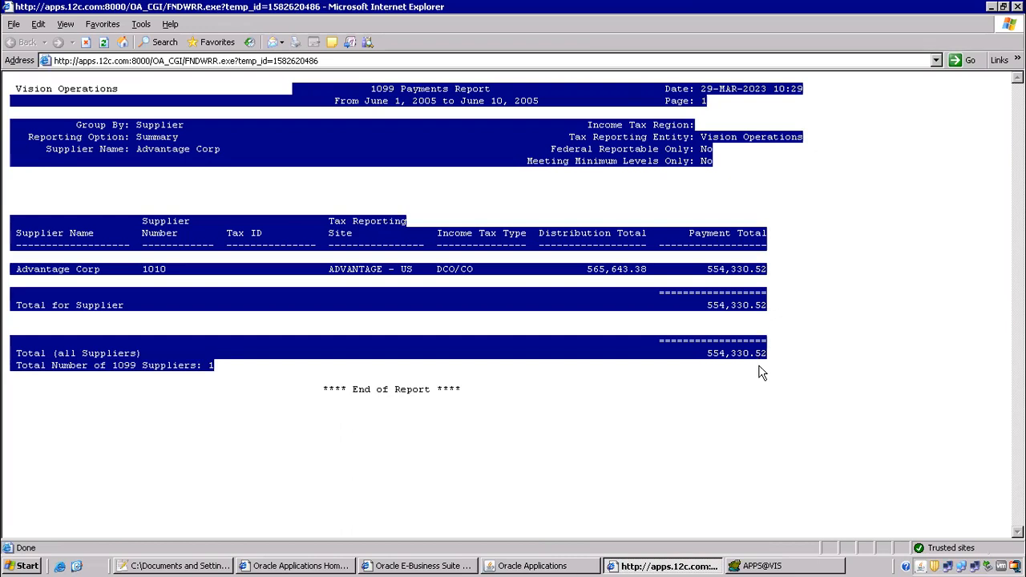
{"action": "left_click", "coordinate": [577, 385]}
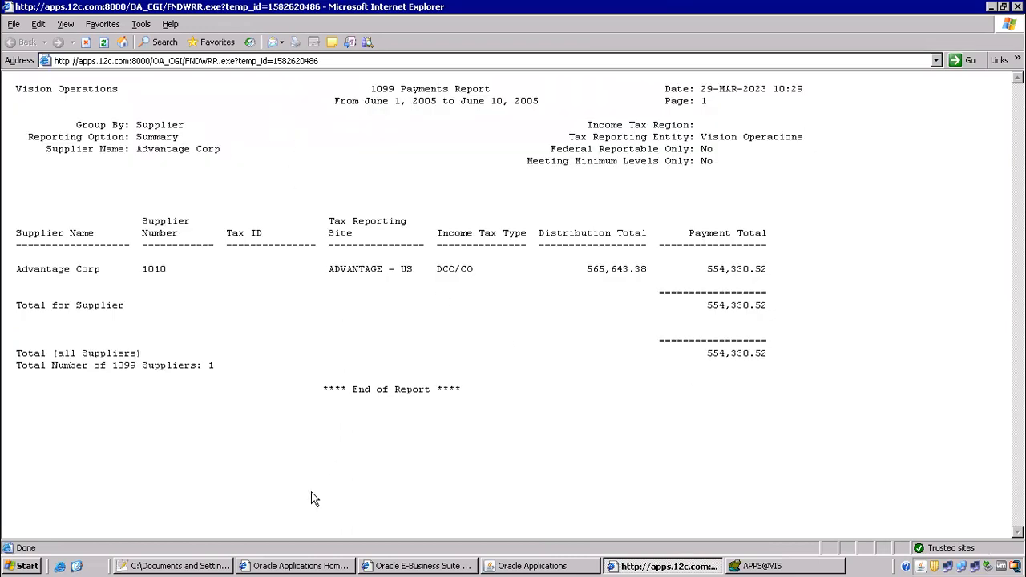
{"action": "left_click", "coordinate": [166, 568]}
Add 'convert rdf report into xml publisher' below the report customization heading.
{"action": "scroll", "coordinate": [203, 128], "scroll_direction": "up", "scroll_amount": 3}
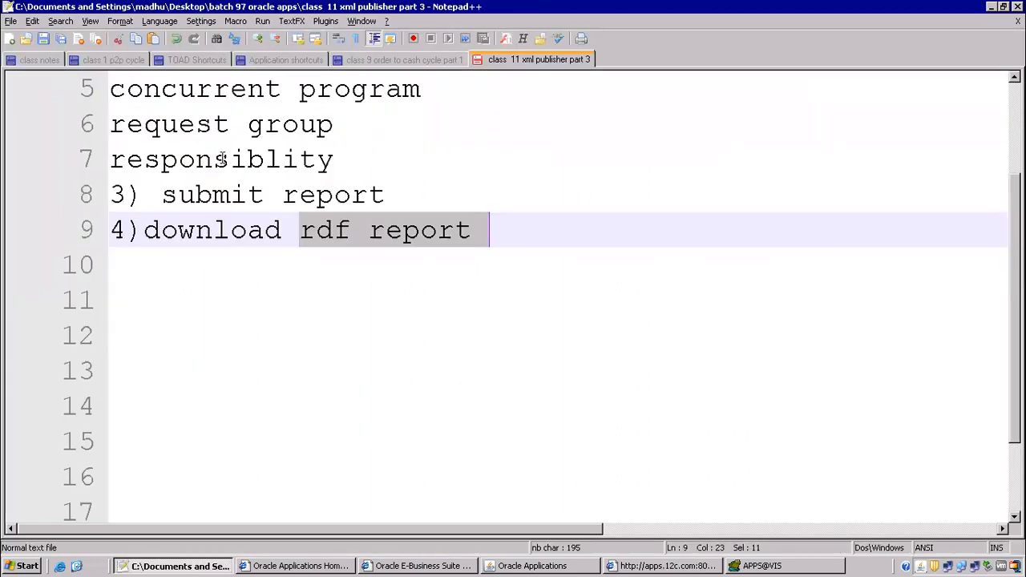
{"action": "left_click", "coordinate": [472, 88]}
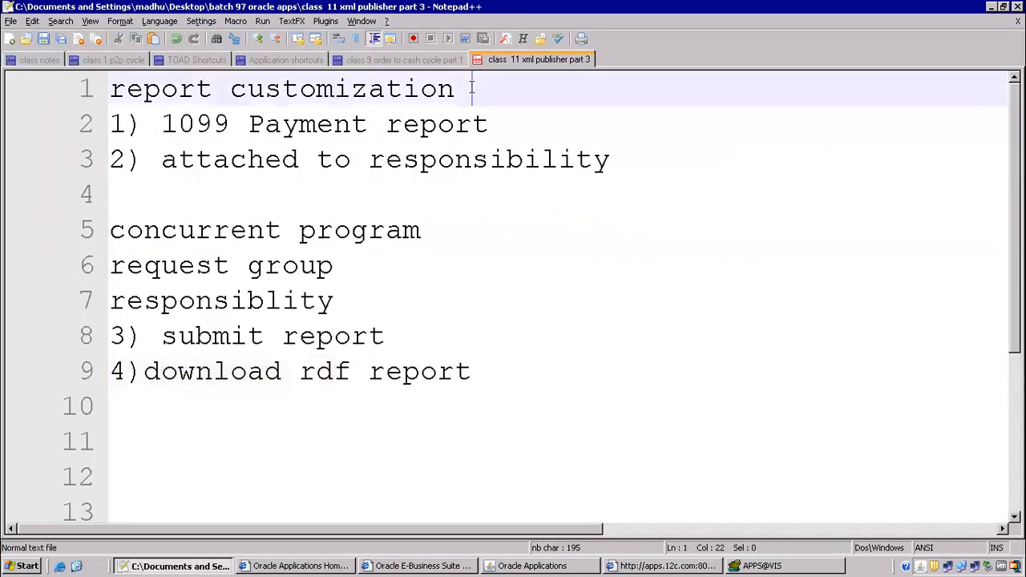
{"action": "key", "text": "Return"}
{"action": "type", "text": "conv"}
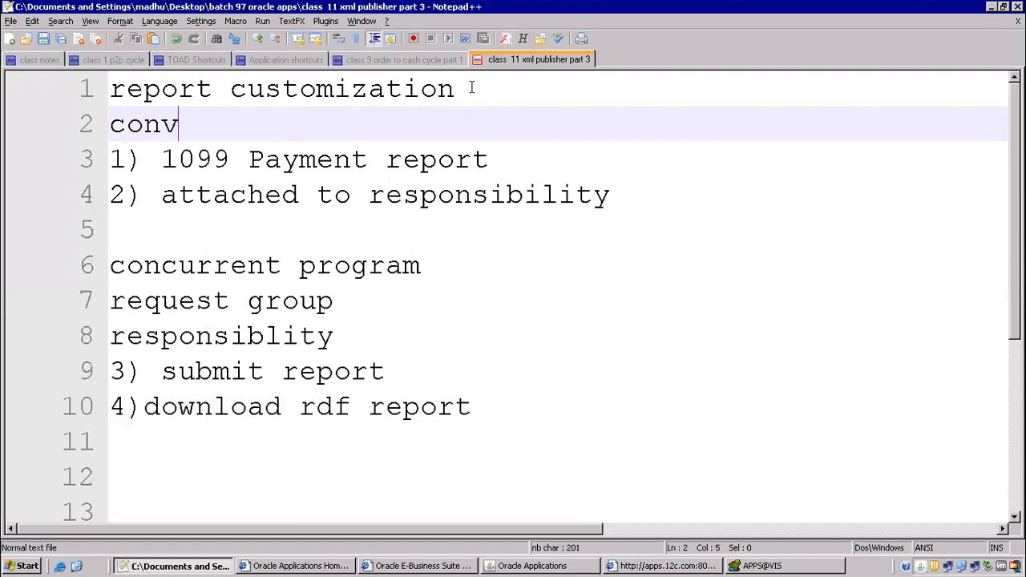
{"action": "type", "text": "ert rdf repor"}
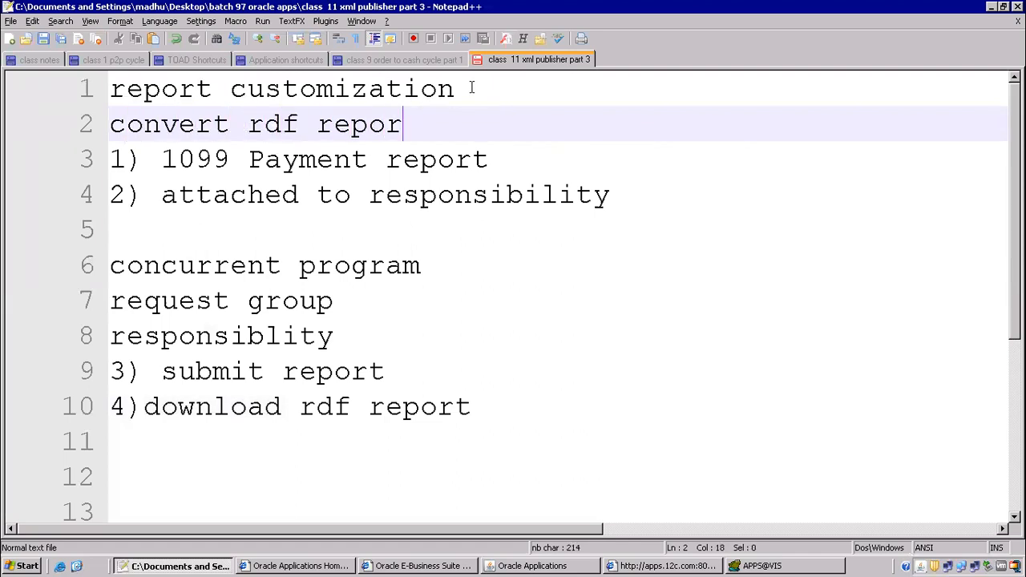
{"action": "type", "text": "t into xml up"}
{"action": "key", "text": "BackSpace"}
{"action": "key", "text": "BackSpace"}
{"action": "type", "text": "publisher"}
{"action": "key", "text": "Return"}
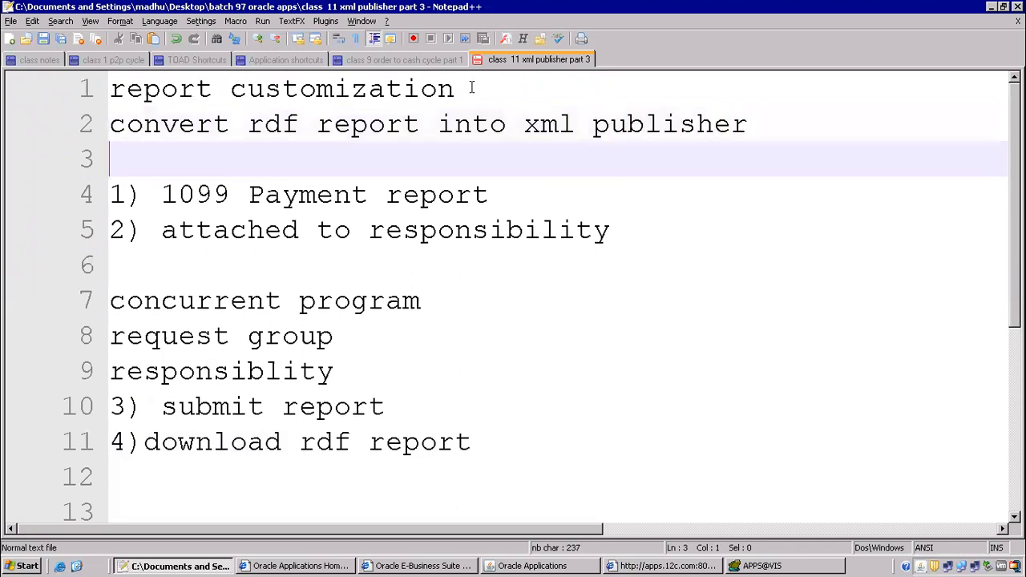
{"action": "key", "text": "alt+Tab"}
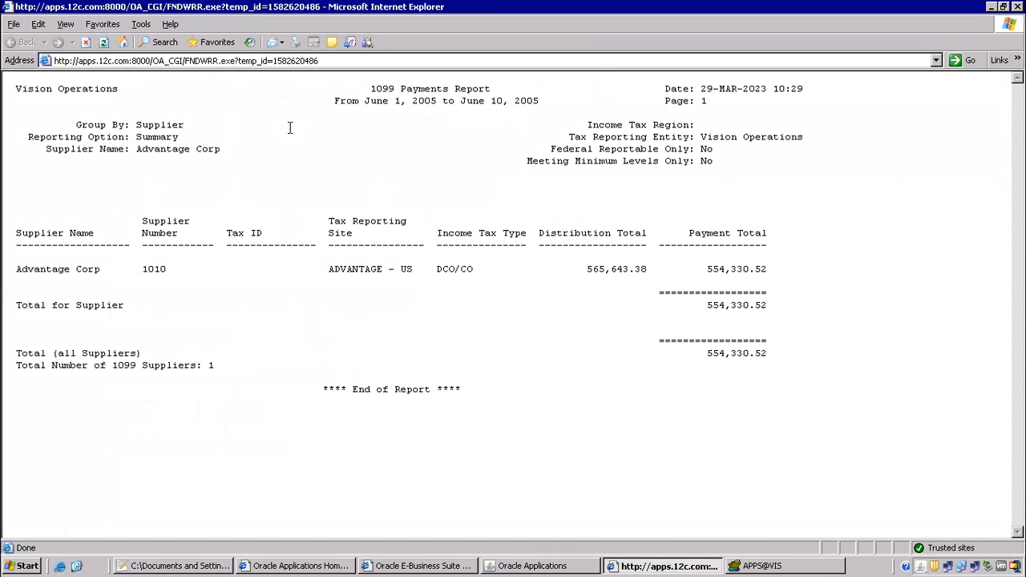
Highlight the 1099 Payments Report output text in Internet Explorer, then deselect it unchanged.
{"action": "left_click_drag", "start_coordinate": [57, 88], "coordinate": [712, 162]}
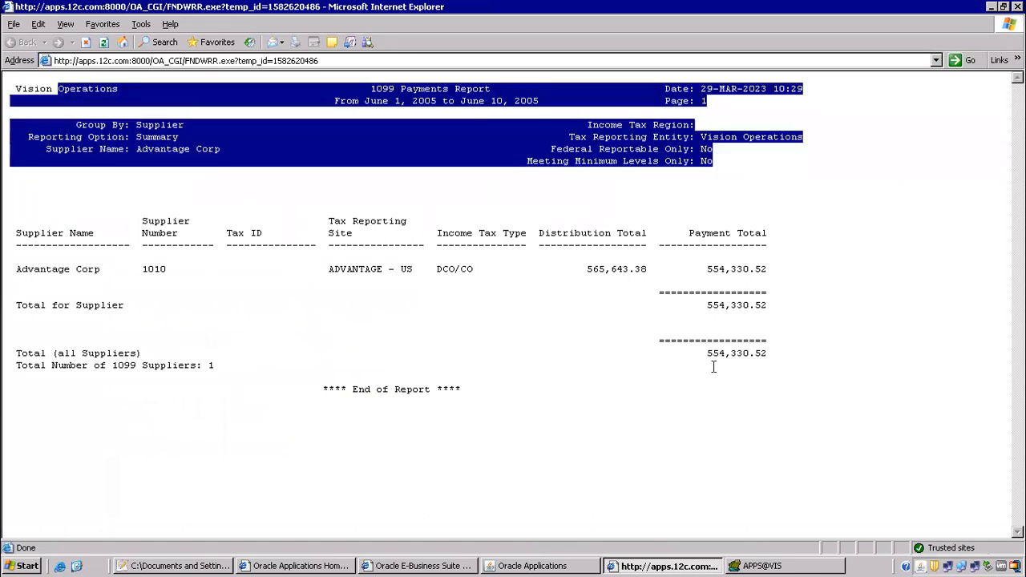
{"action": "left_click_drag", "start_coordinate": [713, 367], "coordinate": [714, 407]}
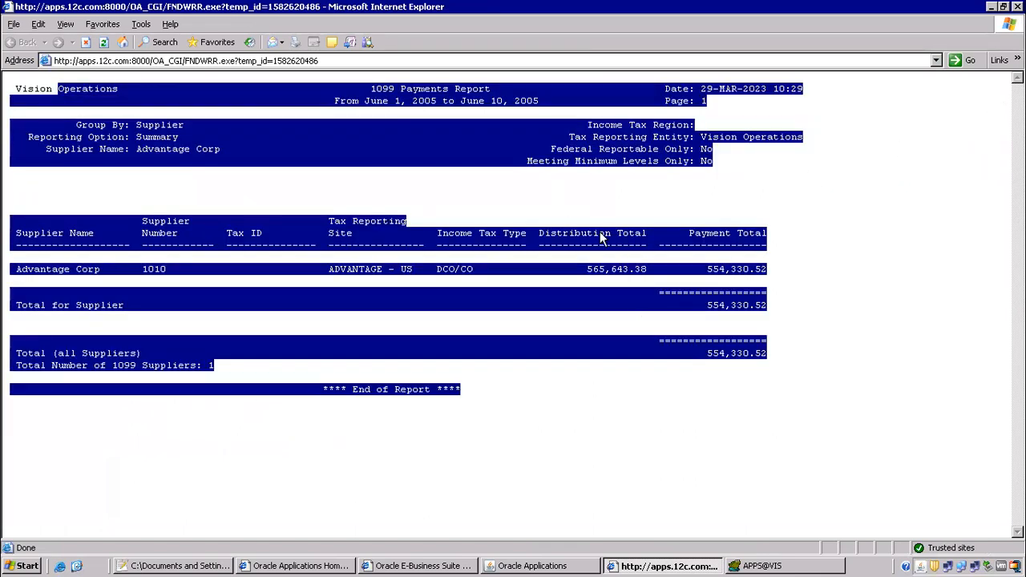
{"action": "left_click", "coordinate": [601, 236]}
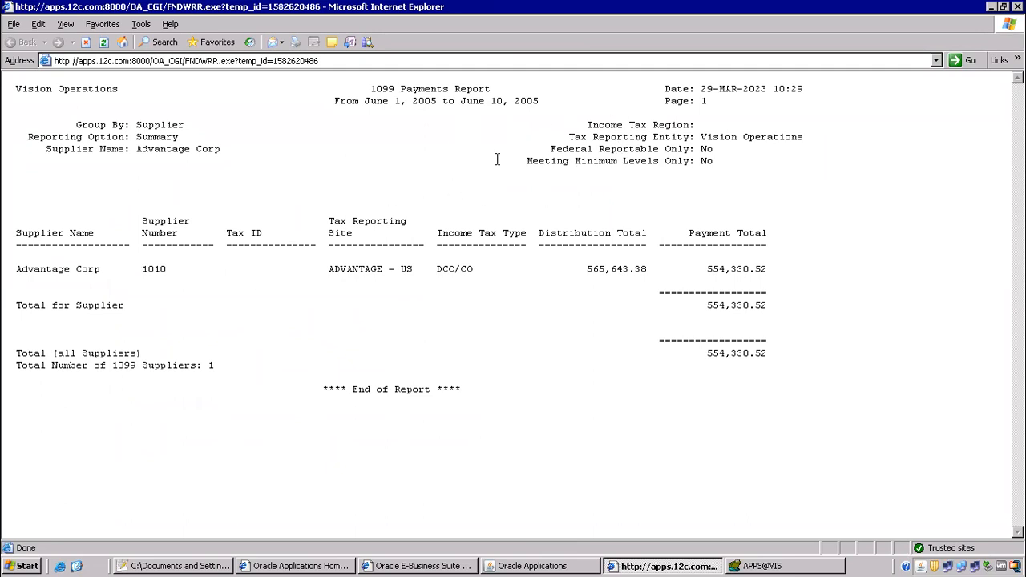
Review line 2 of the Notepad++ class notes, ending with the notes in front.
{"action": "key", "text": "alt+Tab"}
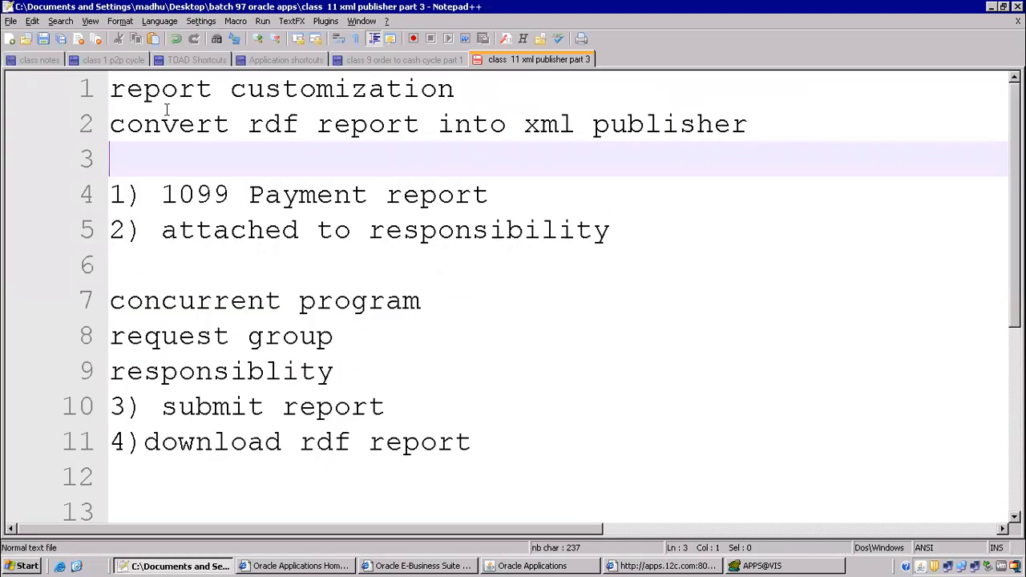
{"action": "left_click_drag", "start_coordinate": [162, 121], "coordinate": [299, 125]}
{"action": "left_click_drag", "start_coordinate": [586, 124], "coordinate": [773, 132]}
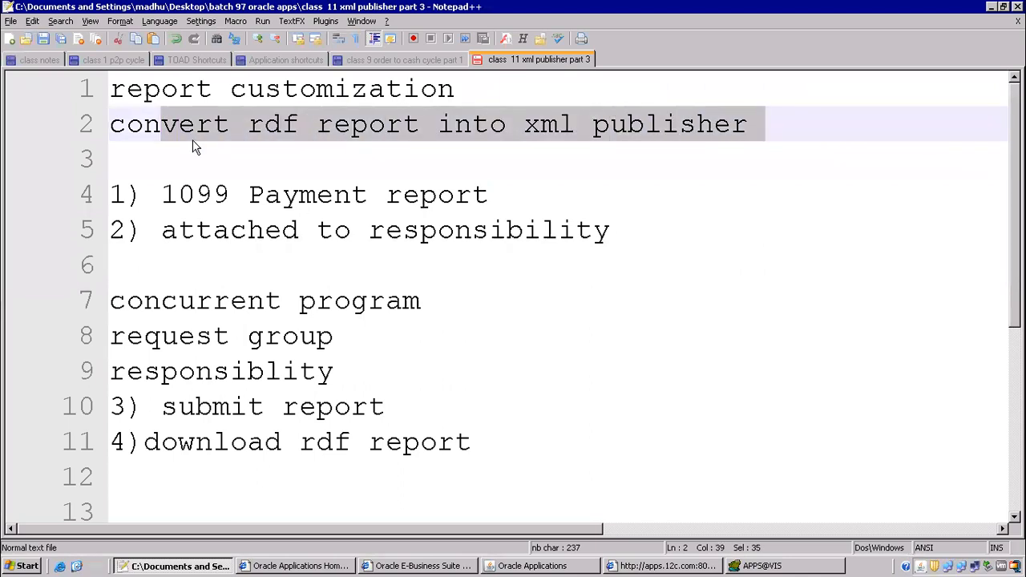
{"action": "left_click", "coordinate": [267, 99]}
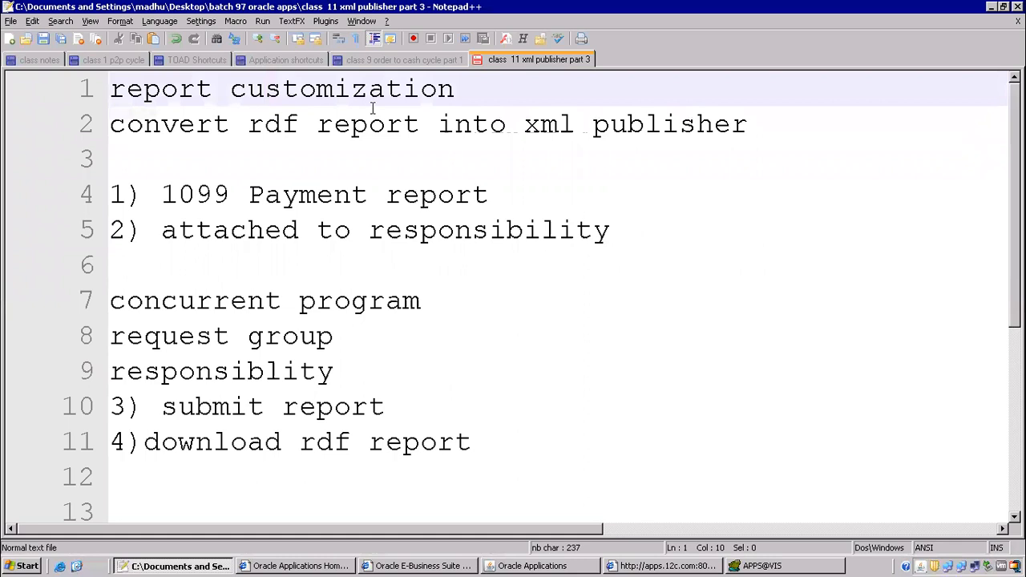
{"action": "left_click", "coordinate": [232, 192]}
{"action": "left_click", "coordinate": [195, 142]}
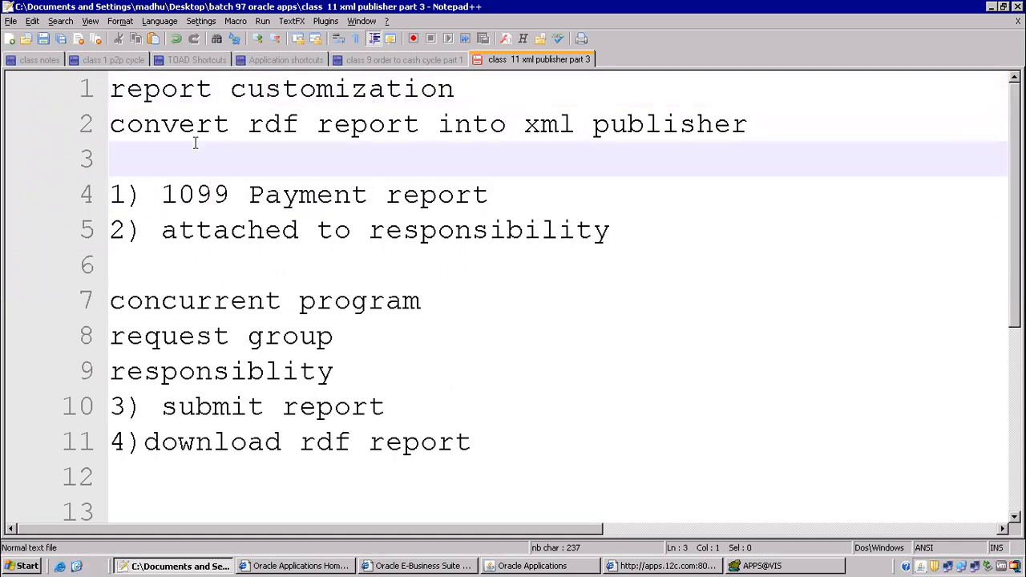
{"action": "key", "text": "alt+Tab"}
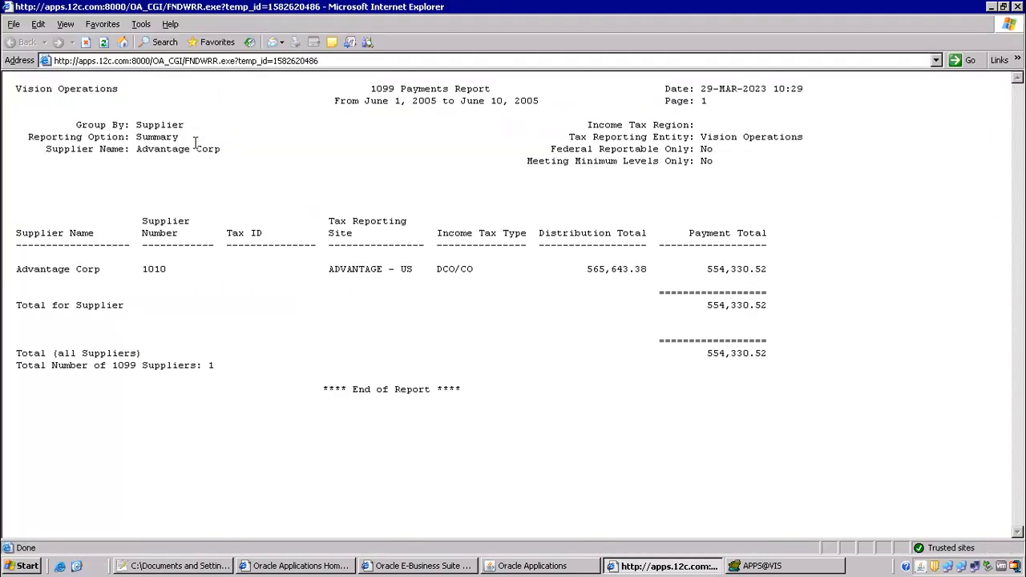
{"action": "key", "text": "alt+Tab"}
{"action": "scroll", "coordinate": [318, 373], "scroll_direction": "down", "scroll_amount": 3}
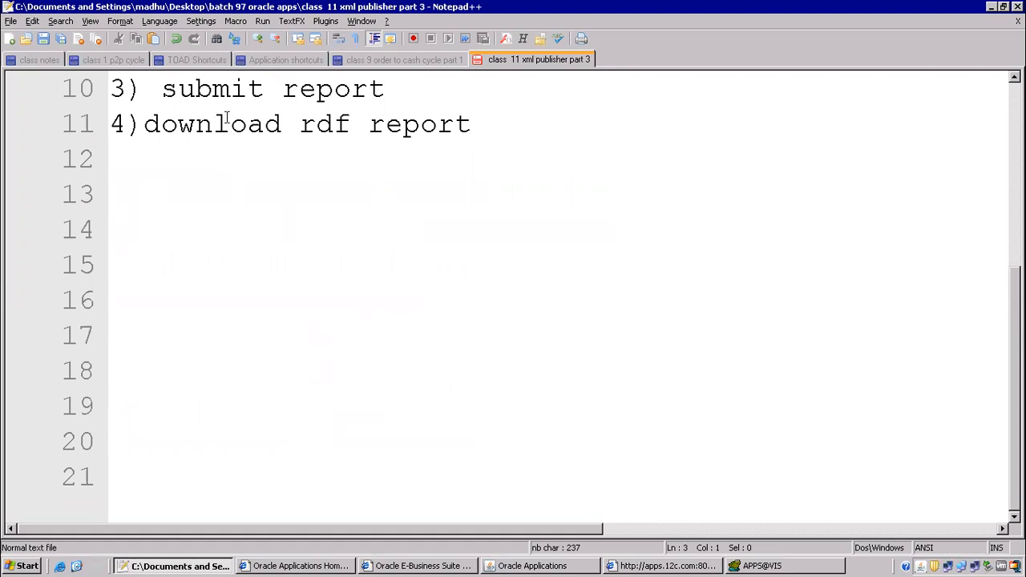
Close the requests form and switch to the System Administrator responsibility.
{"action": "left_click", "coordinate": [536, 566]}
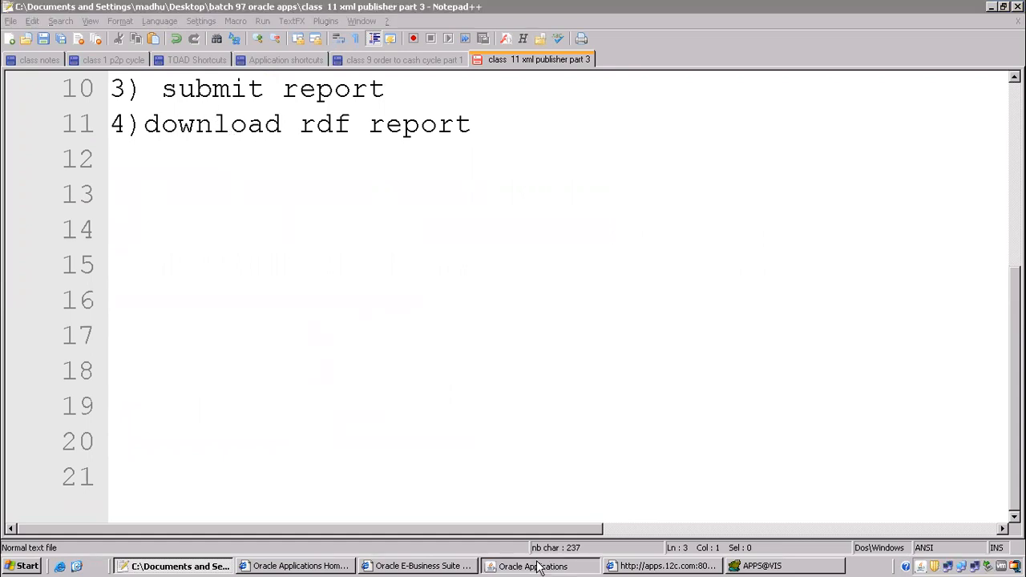
{"action": "left_click", "coordinate": [165, 45]}
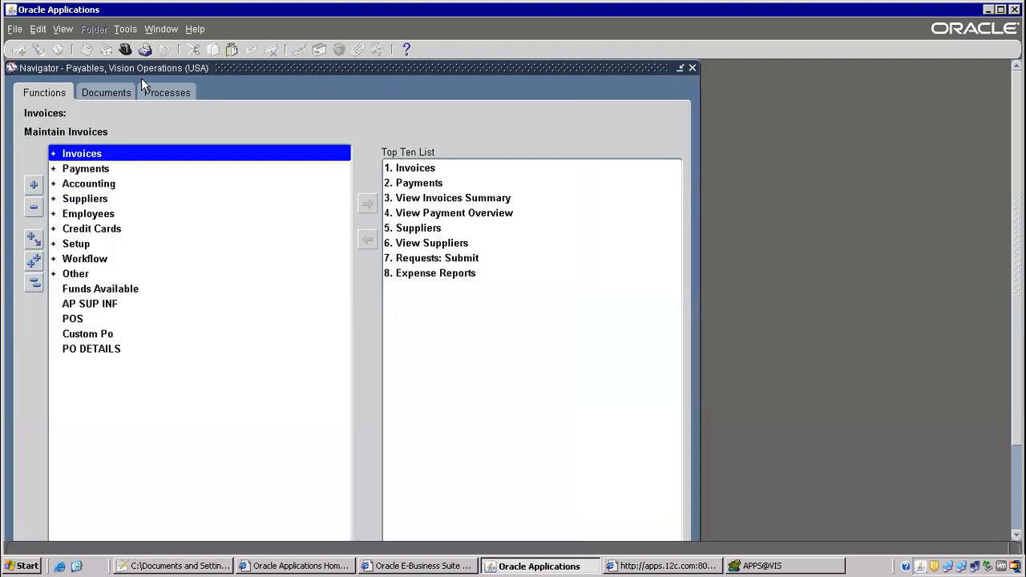
{"action": "left_click", "coordinate": [125, 49]}
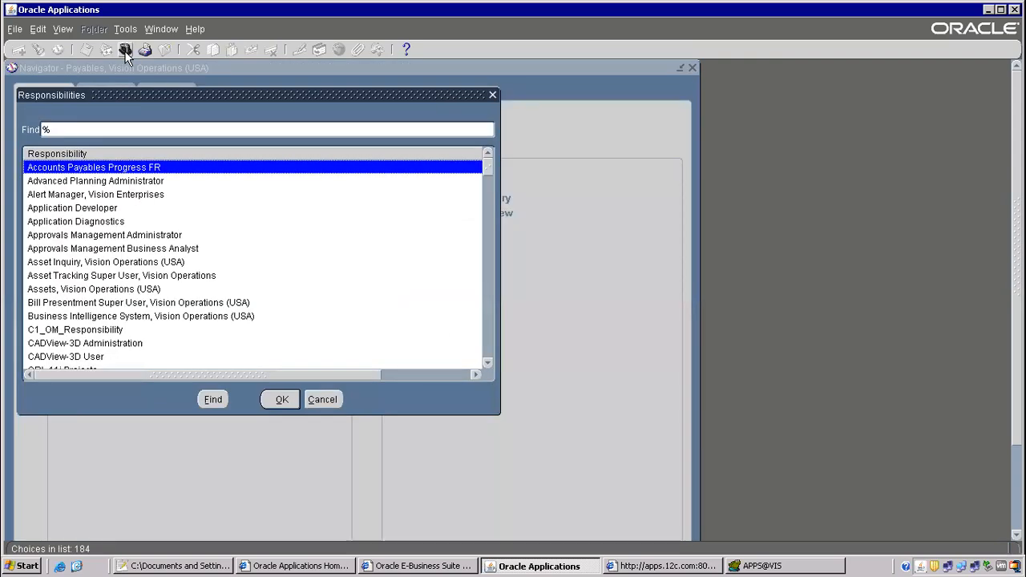
{"action": "type", "text": "system Administrat"}
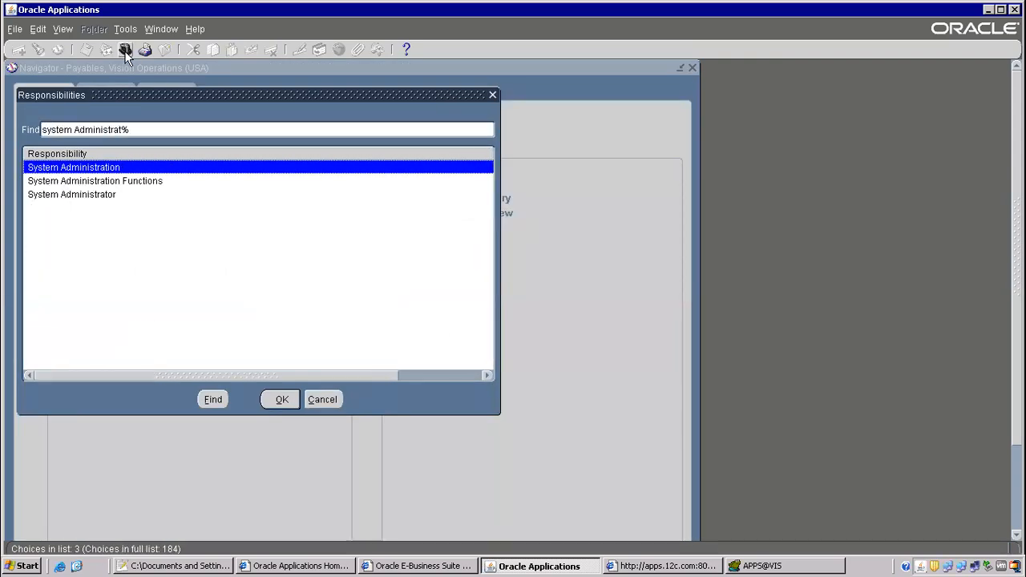
{"action": "key", "text": "Down"}
{"action": "key", "text": "Down"}
{"action": "key", "text": "Return"}
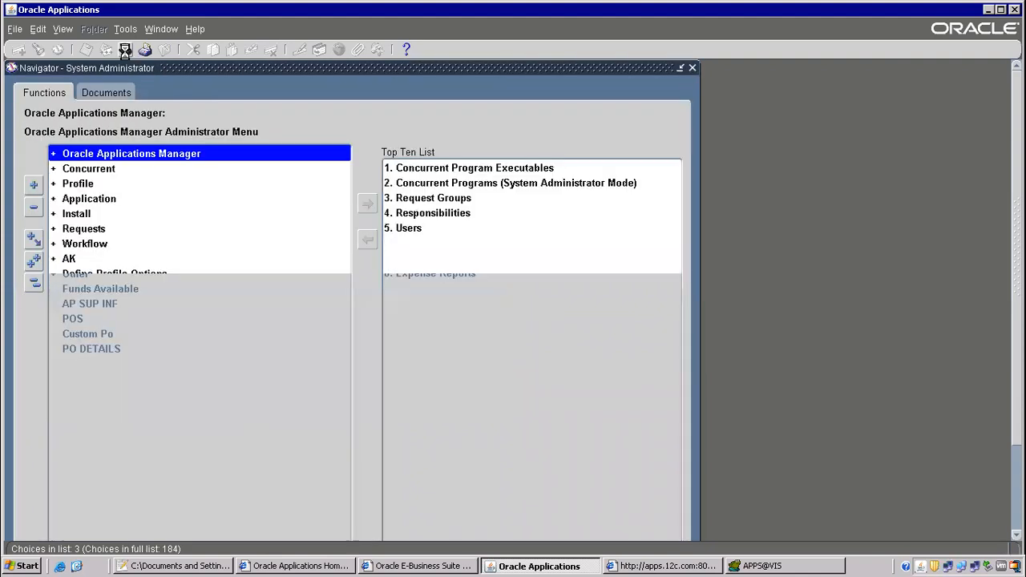
Expand Concurrent > Program in the Navigator and open Define.
{"action": "double_click", "coordinate": [100, 180]}
{"action": "double_click", "coordinate": [102, 231]}
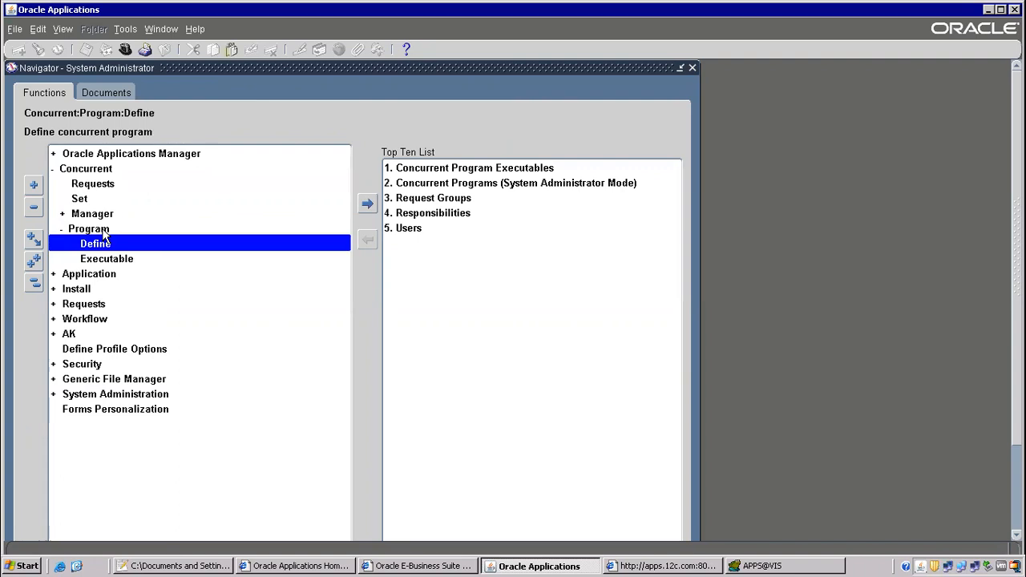
{"action": "left_click", "coordinate": [107, 260]}
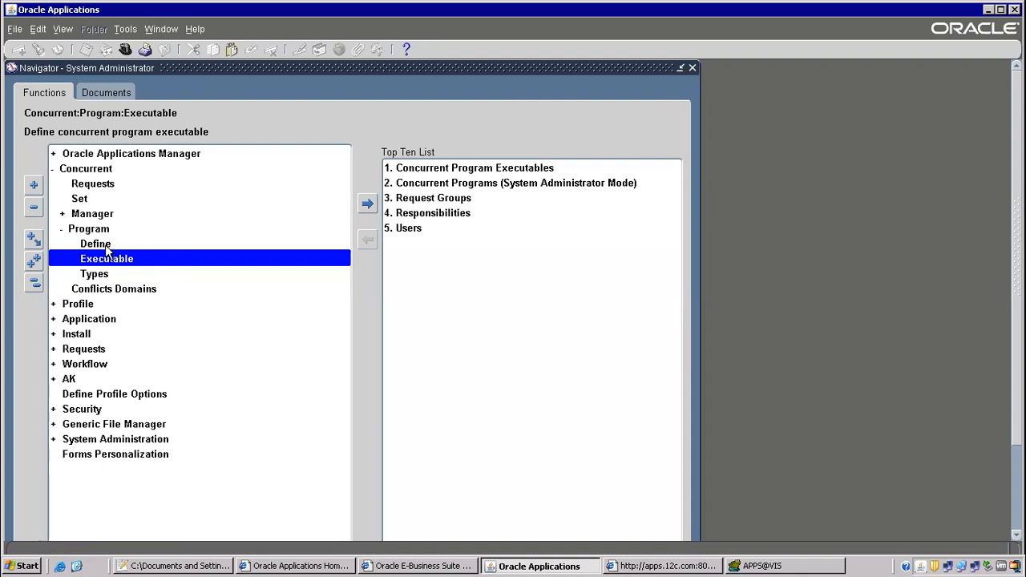
{"action": "double_click", "coordinate": [106, 249]}
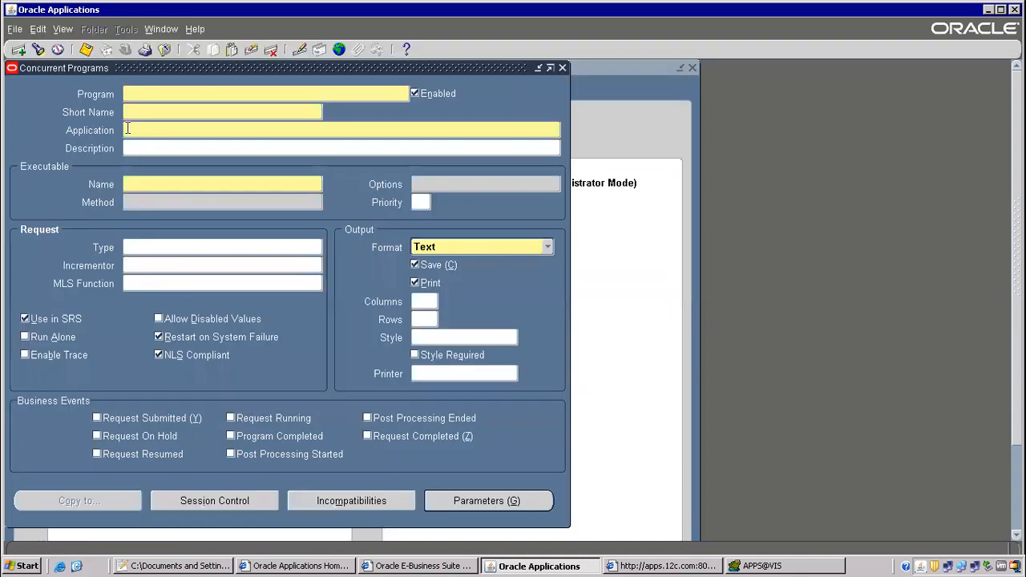
Query program 1099%Pay% and compare executable APXT7RVT with short name APXTRRVT.
{"action": "key", "text": "F11"}
{"action": "type", "text": "1099%"}
{"action": "type", "text": "Pay%"}
{"action": "key", "text": "ctrl+F11"}
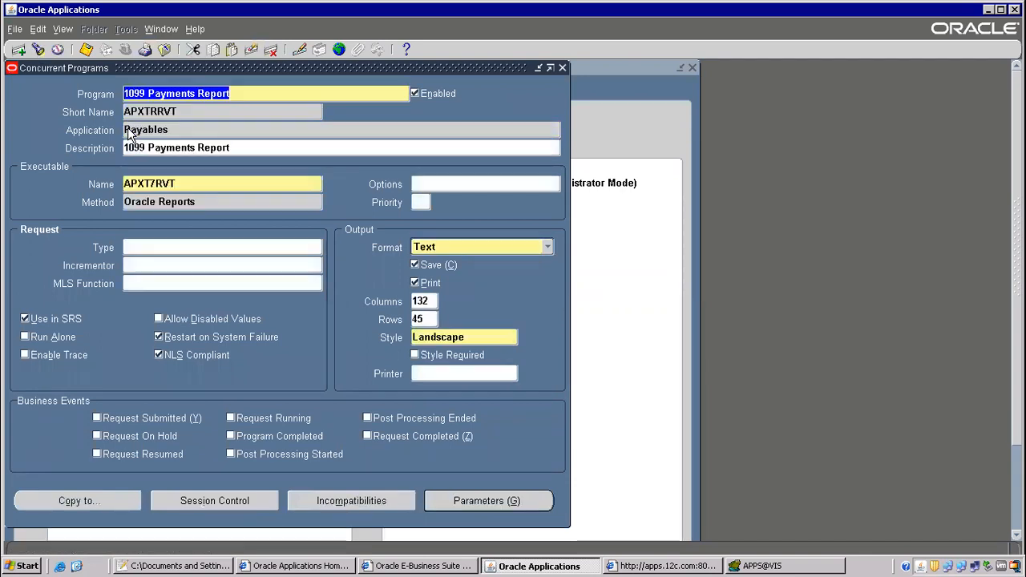
{"action": "left_click", "coordinate": [170, 184]}
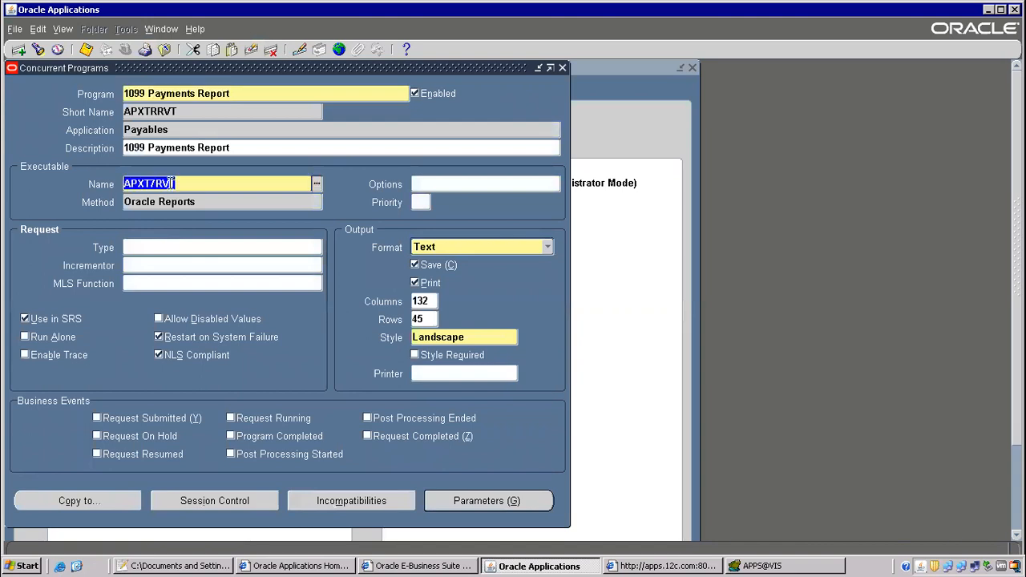
{"action": "right_click", "coordinate": [159, 184]}
{"action": "left_click", "coordinate": [163, 200]}
{"action": "left_click", "coordinate": [154, 112]}
{"action": "left_click", "coordinate": [151, 183]}
{"action": "left_click", "coordinate": [154, 111]}
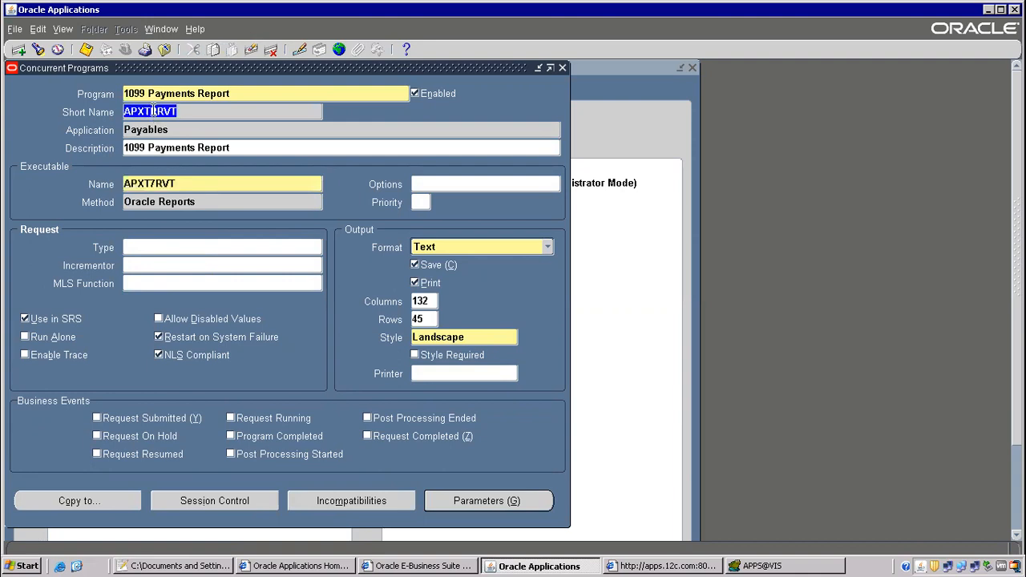
{"action": "left_click", "coordinate": [143, 185]}
{"action": "left_click", "coordinate": [154, 111]}
{"action": "left_click", "coordinate": [173, 189]}
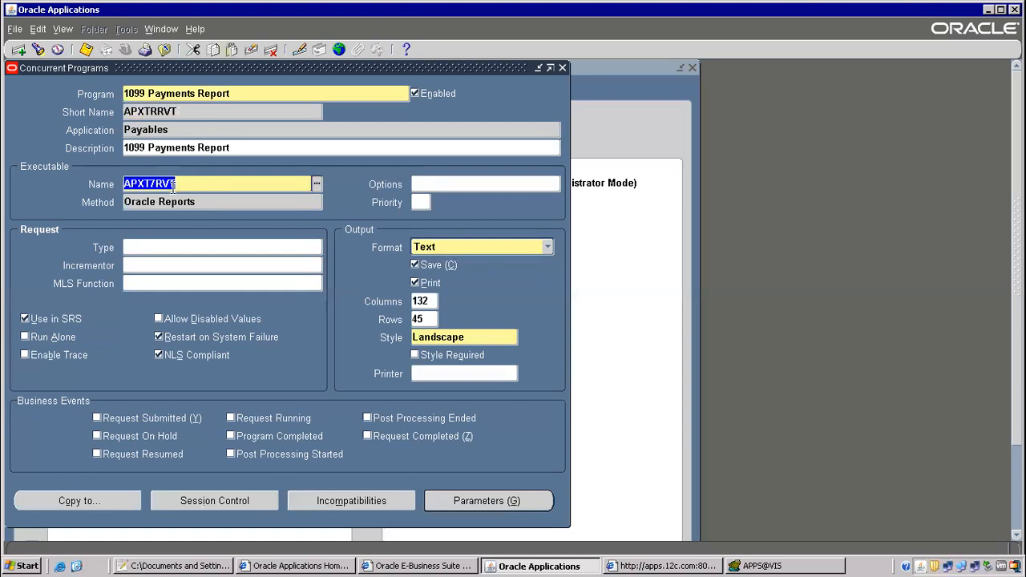
Query programs by executable APXT7RVT, finding only the 1099 Payments Report.
{"action": "key", "text": "F11"}
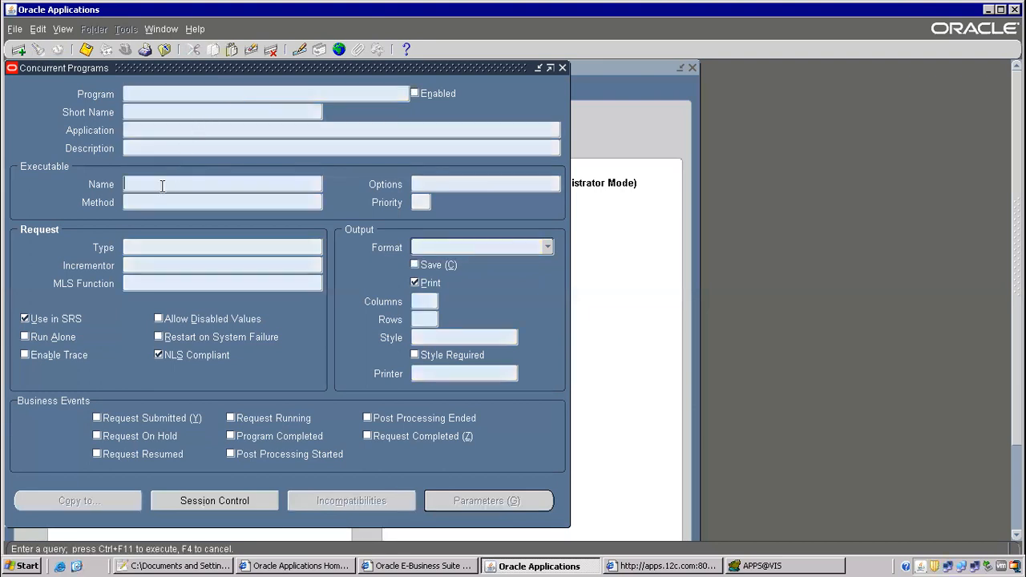
{"action": "type", "text": "APXT7RVT"}
{"action": "key", "text": "ctrl+F11"}
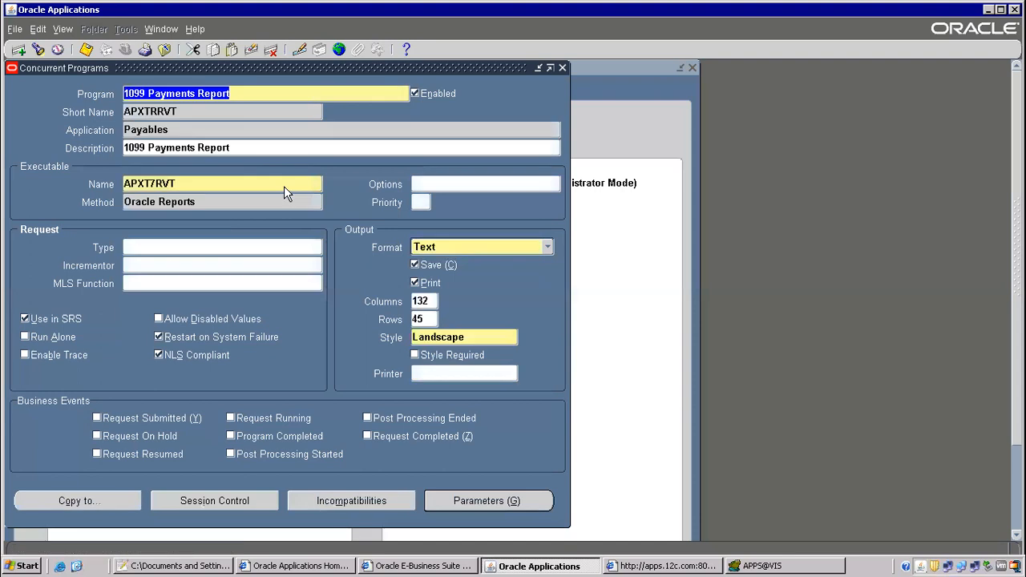
{"action": "left_click", "coordinate": [154, 180]}
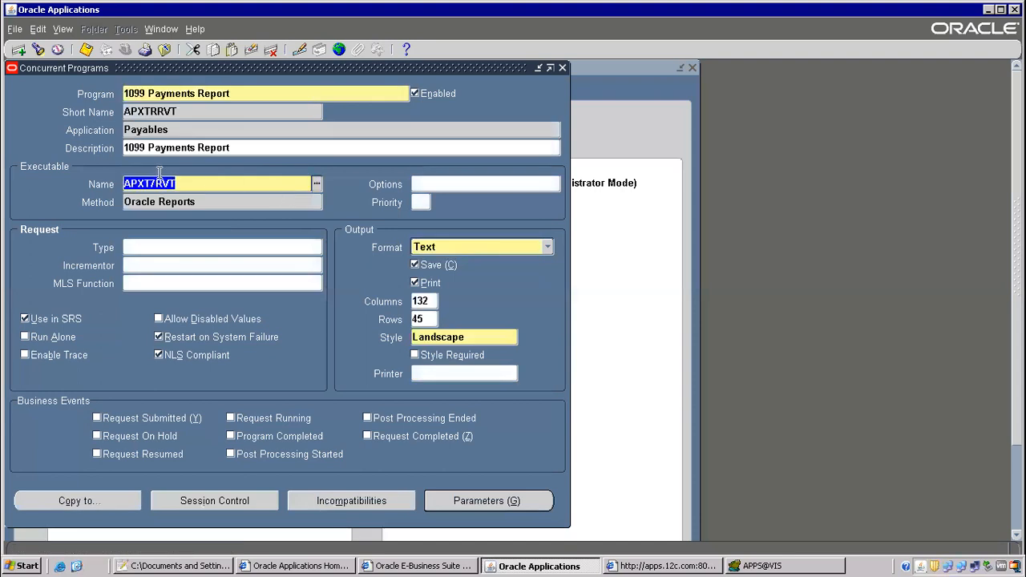
{"action": "left_click", "coordinate": [196, 93]}
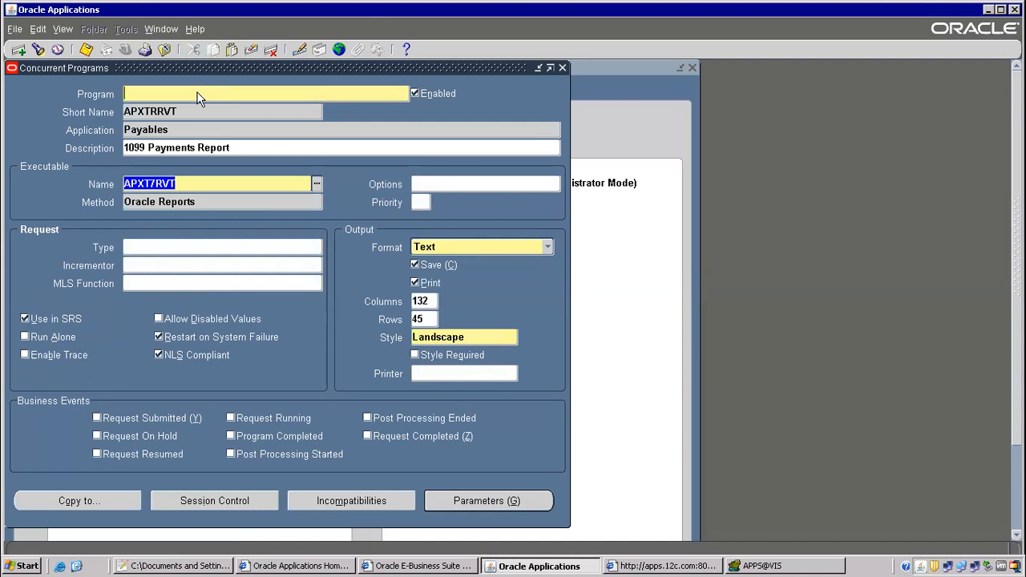
{"action": "key", "text": "Up"}
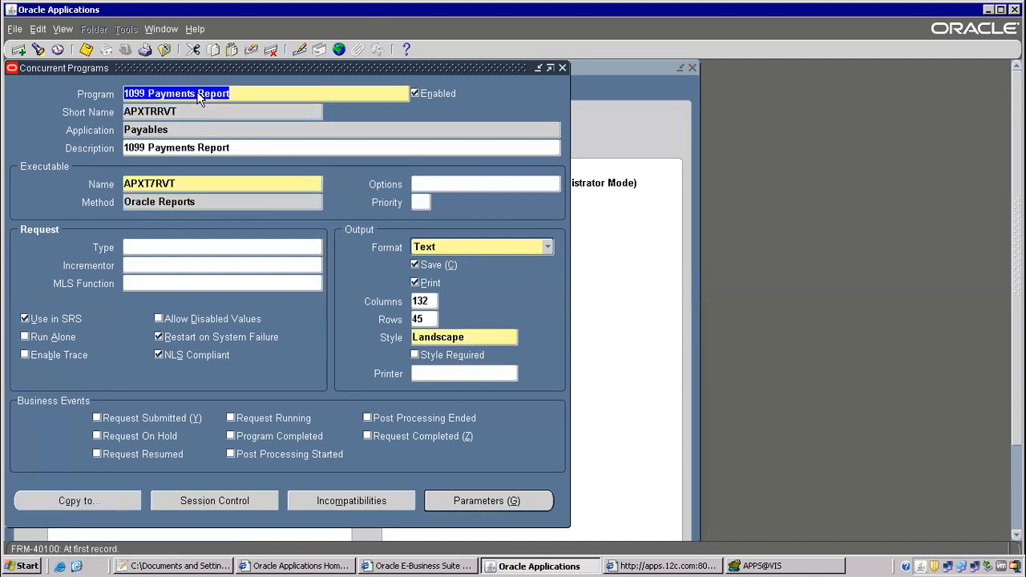
Clear the form and close Concurrent Programs without saving.
{"action": "key", "text": "F11"}
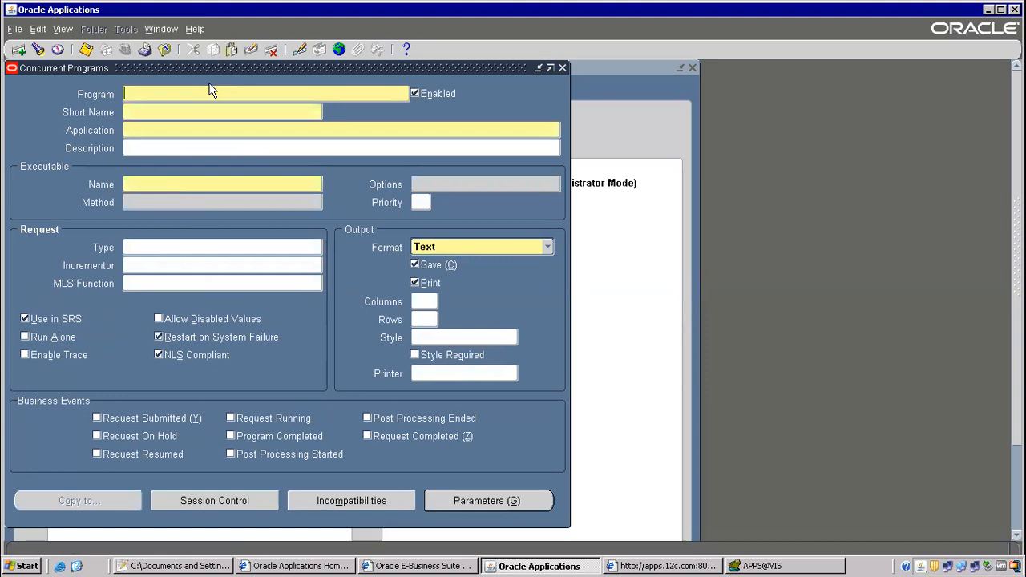
{"action": "left_click", "coordinate": [142, 109]}
{"action": "left_click", "coordinate": [148, 183]}
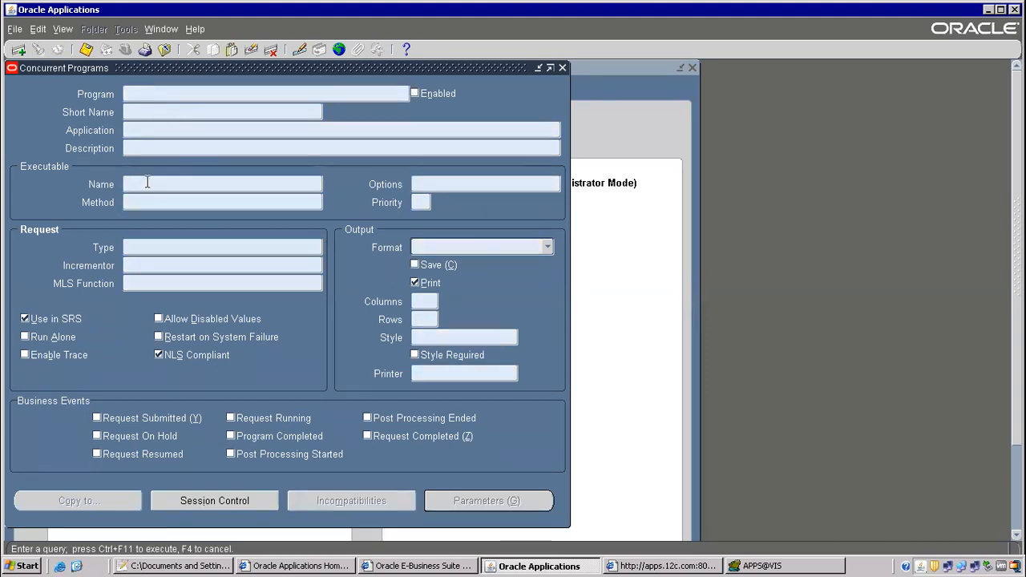
{"action": "type", "text": "1"}
{"action": "left_click", "coordinate": [165, 49]}
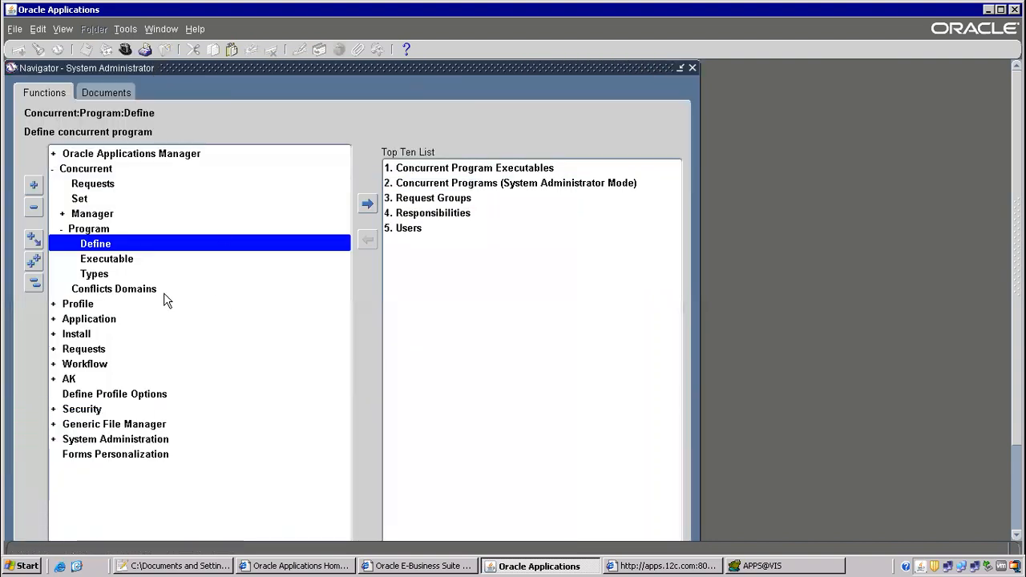
Reopen Define and query programs matching with%hold, showing executable APXWTGNR.
{"action": "double_click", "coordinate": [116, 245]}
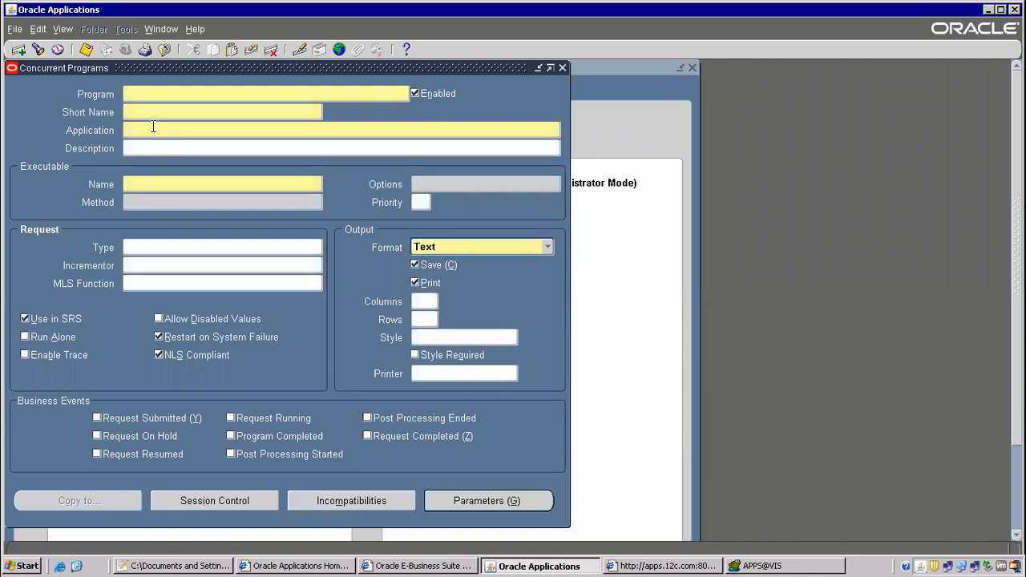
{"action": "key", "text": "F11"}
{"action": "type", "text": "1099%Pay"}
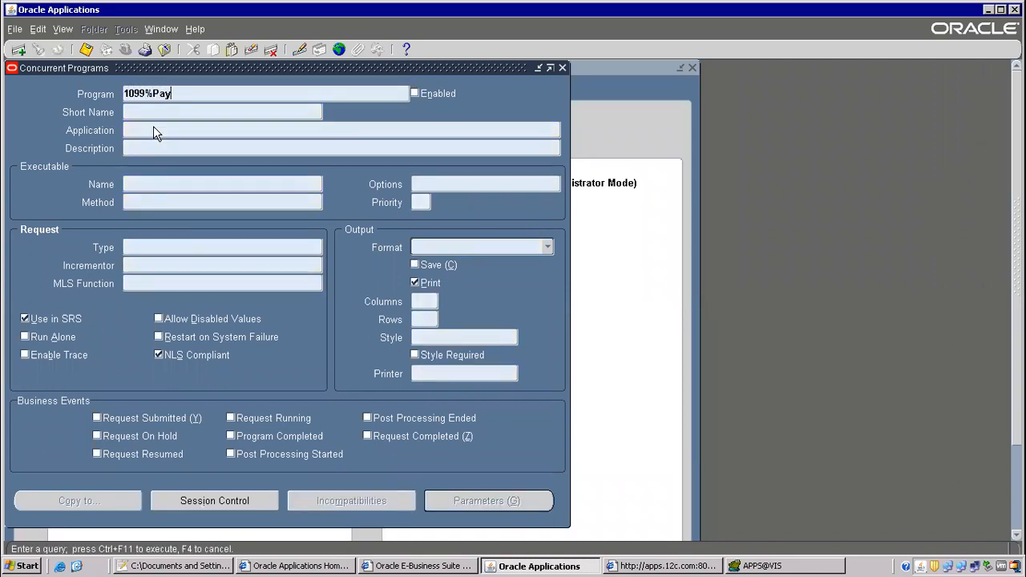
{"action": "type", "text": "%%"}
{"action": "key", "text": "shift+Home"}
{"action": "key", "text": "BackSpace"}
{"action": "type", "text": "with%hold"}
{"action": "key", "text": "ctrl+F11"}
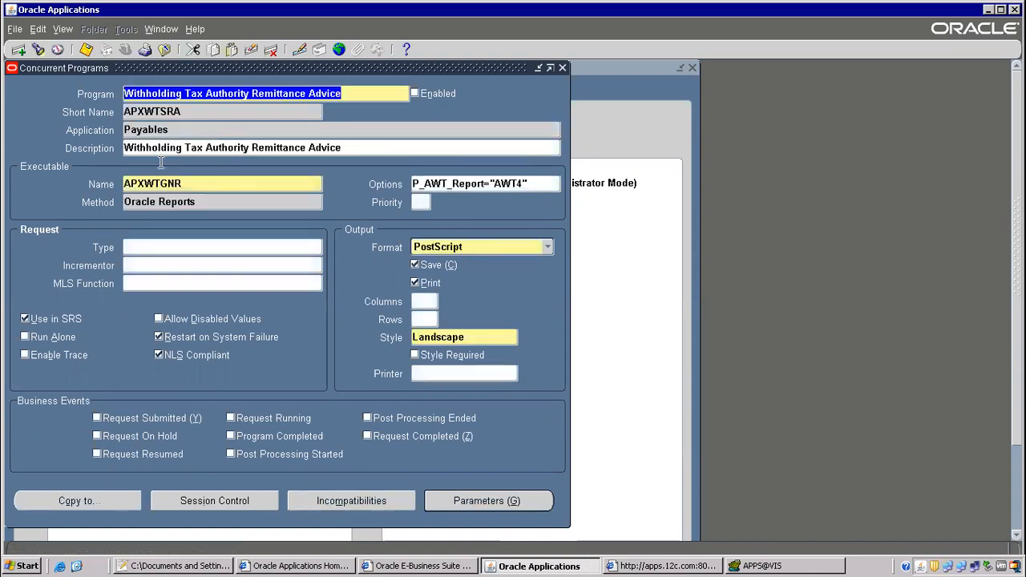
{"action": "left_click", "coordinate": [182, 183]}
{"action": "key", "text": "ctrl+c"}
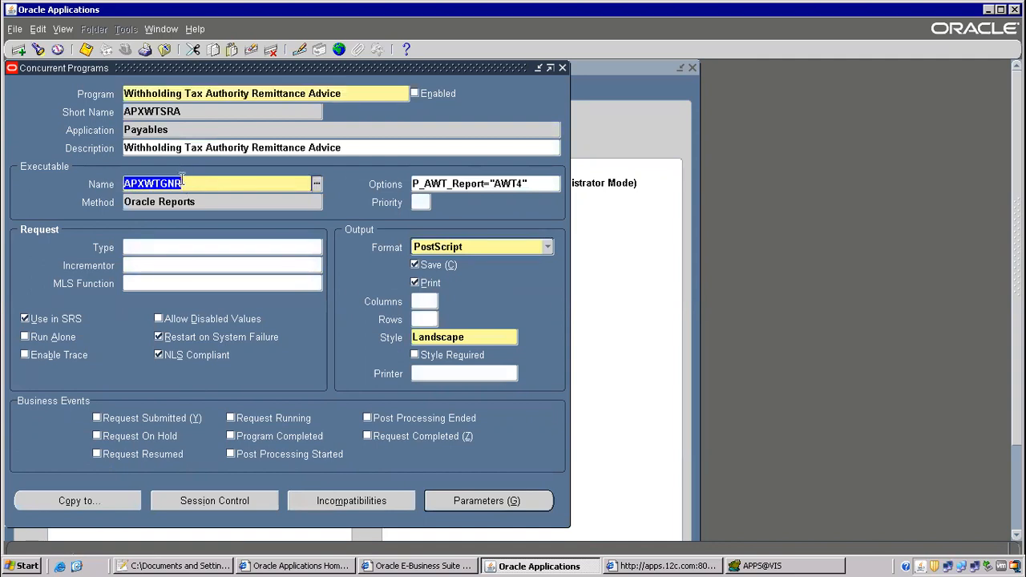
Query all programs using executable APXWTGNR and browse through the matching records.
{"action": "key", "text": "F11"}
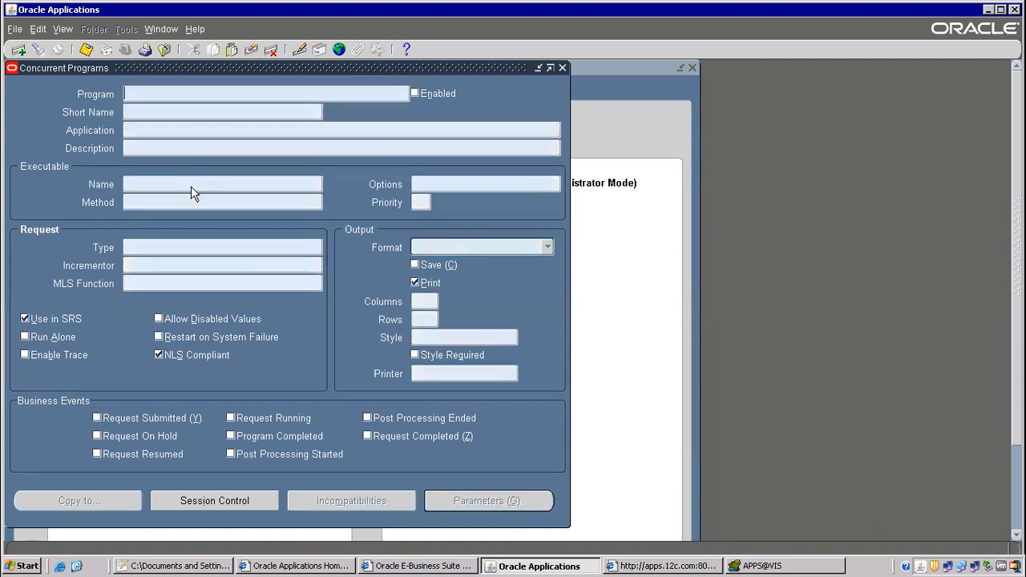
{"action": "key", "text": "ctrl+v"}
{"action": "key", "text": "ctrl+F11"}
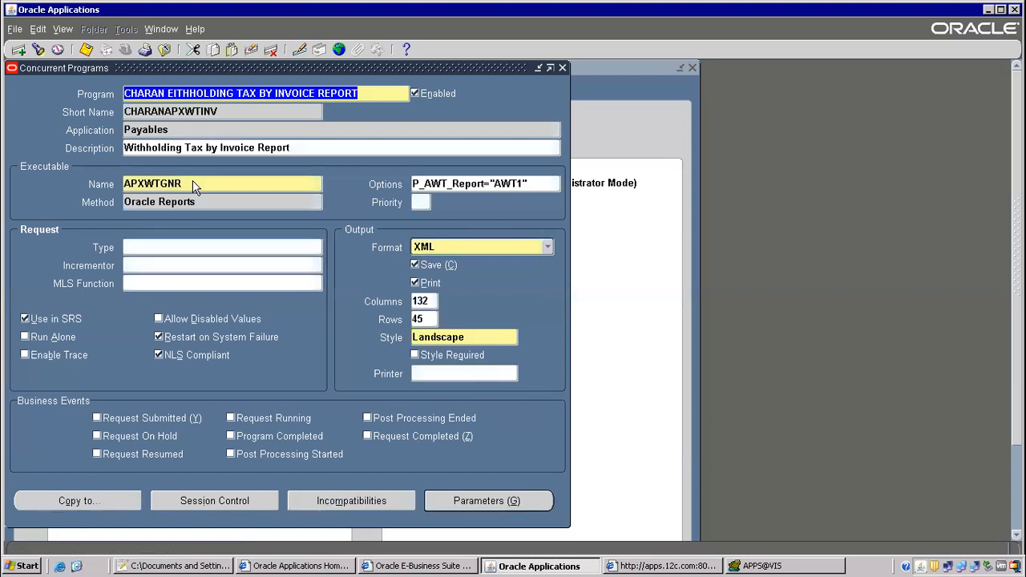
{"action": "key", "text": "Down"}
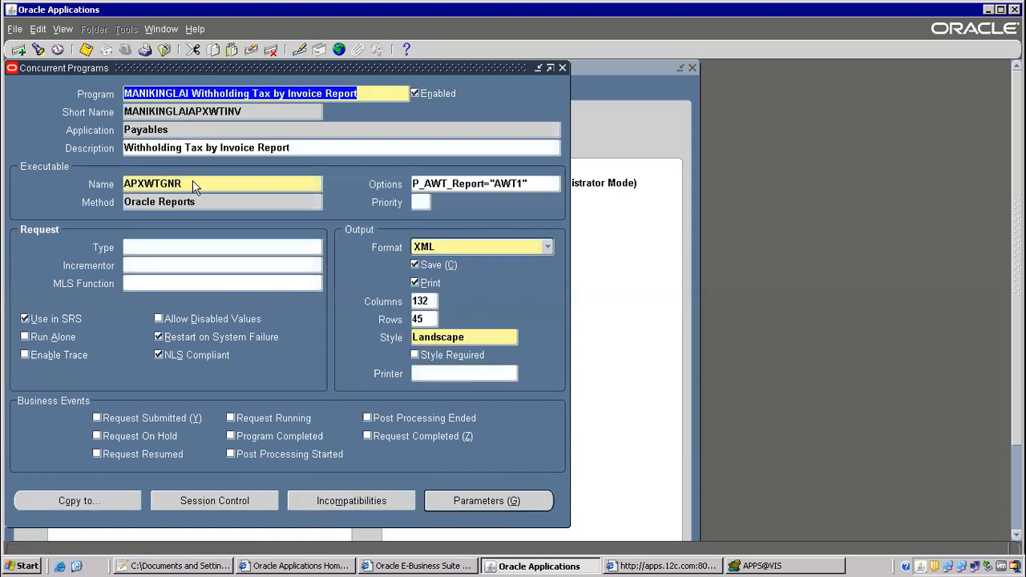
{"action": "key", "text": "Down"}
{"action": "key", "text": "Down"}
{"action": "key", "text": "Down"}
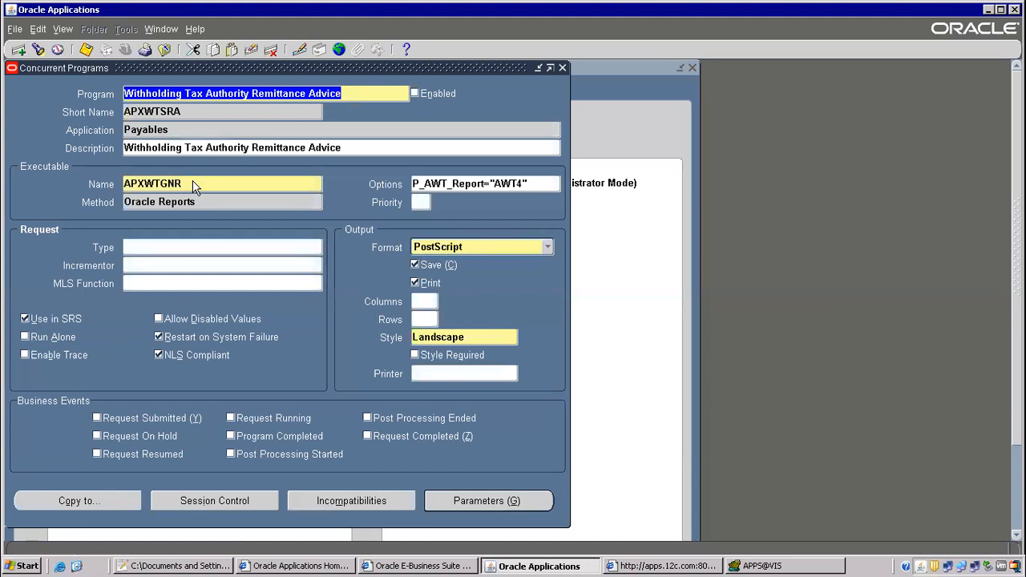
{"action": "key", "text": "Down"}
{"action": "key", "text": "Up"}
{"action": "key", "text": "Down"}
{"action": "key", "text": "Down"}
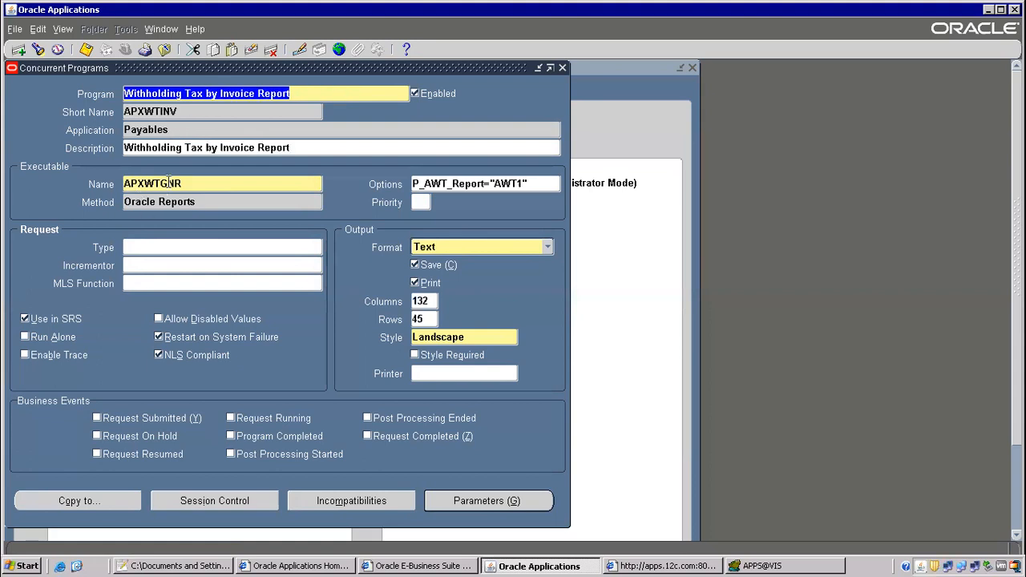
Inspect executable APXWTGNR and short name APXWTINV, then clear the form.
{"action": "left_click", "coordinate": [168, 181]}
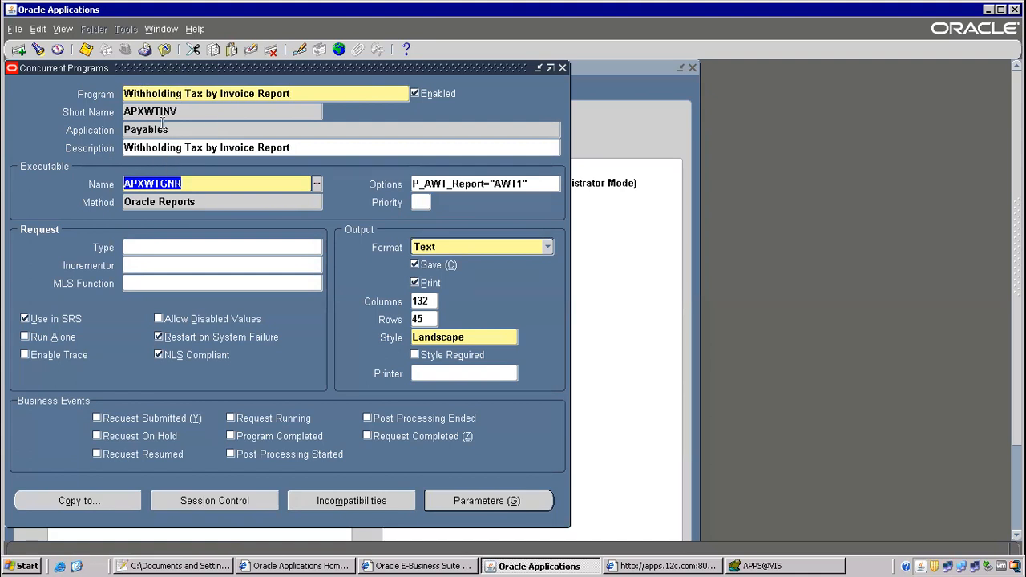
{"action": "double_click", "coordinate": [170, 112]}
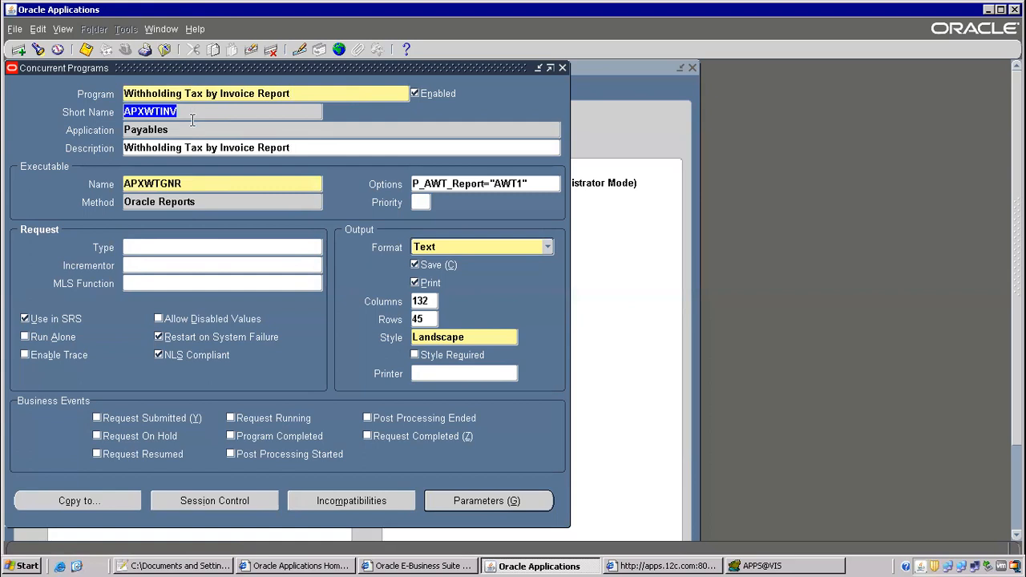
{"action": "left_click", "coordinate": [163, 112]}
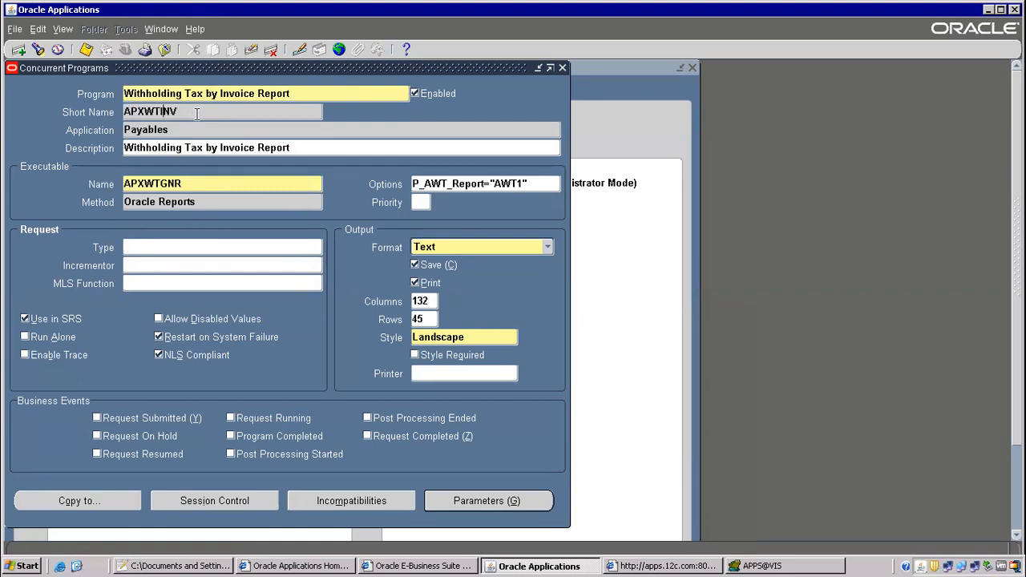
{"action": "left_click_drag", "start_coordinate": [196, 114], "coordinate": [112, 117]}
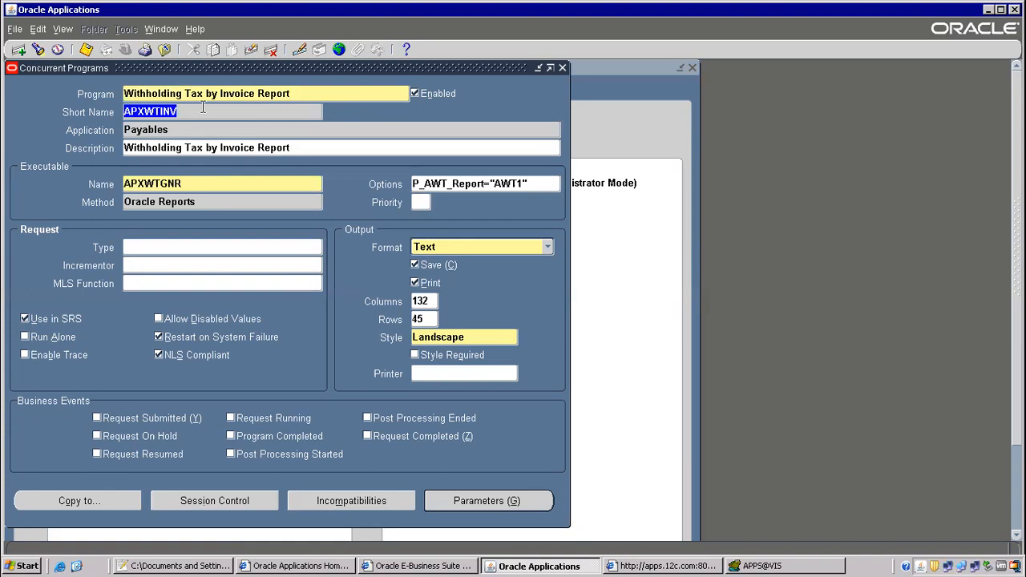
{"action": "key", "text": "F11"}
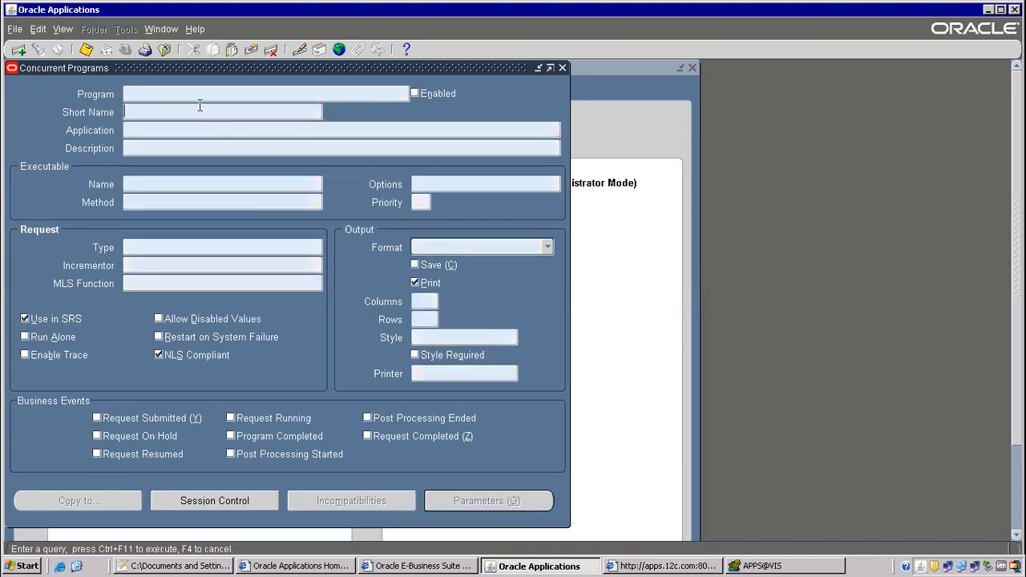
Query the Concurrent Programs form for 1099%Pay to bring back the 1099 Payments Report.
{"action": "type", "text": "APXWTGNR"}
{"action": "key", "text": "shift+Home"}
{"action": "key", "text": "BackSpace"}
{"action": "left_click", "coordinate": [203, 89]}
{"action": "type", "text": "1099%Pay"}
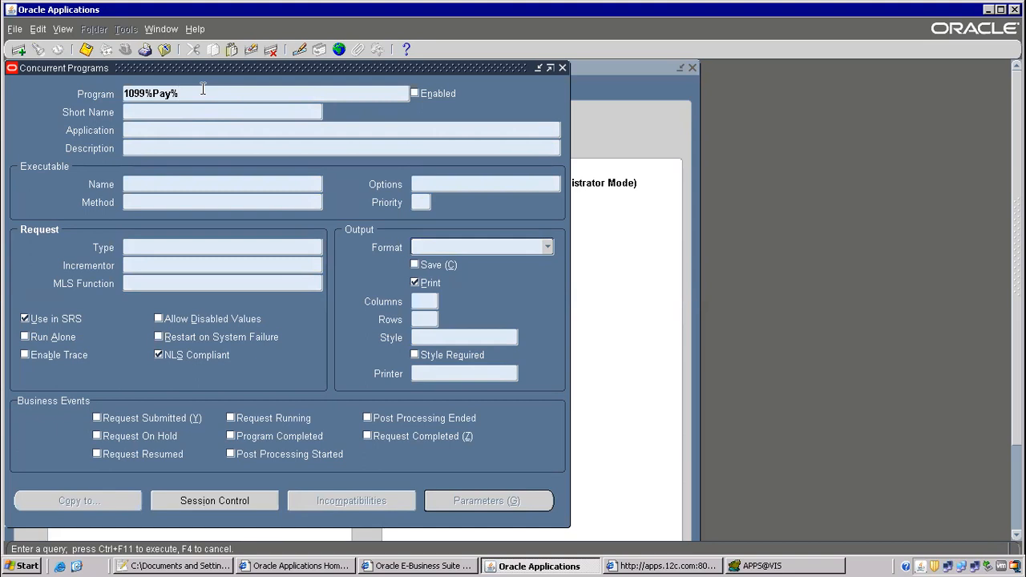
{"action": "key", "text": "ctrl+F11"}
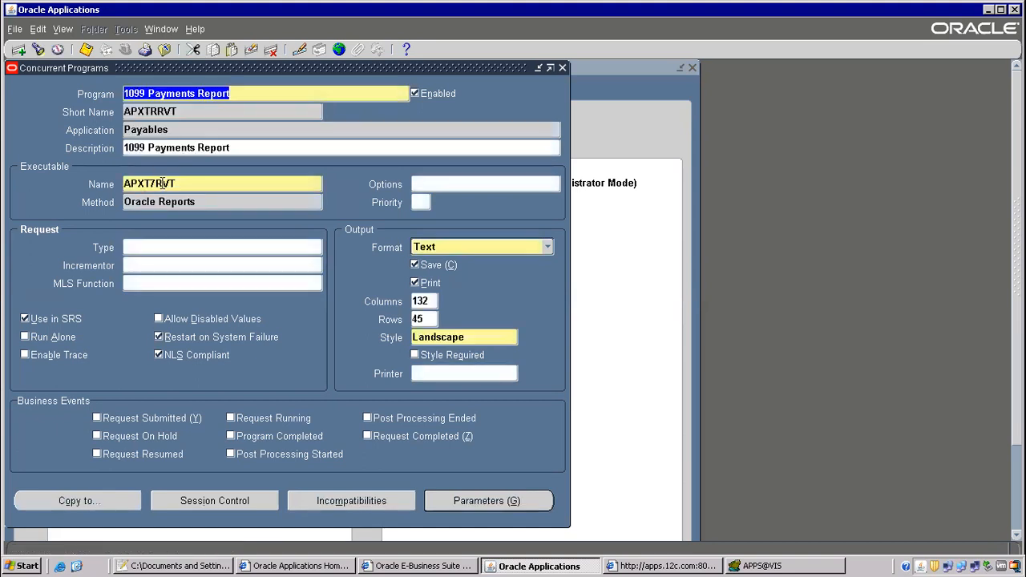
Copy executable name APXT7RVT and return to the Navigator.
{"action": "double_click", "coordinate": [163, 184]}
{"action": "double_click", "coordinate": [163, 112]}
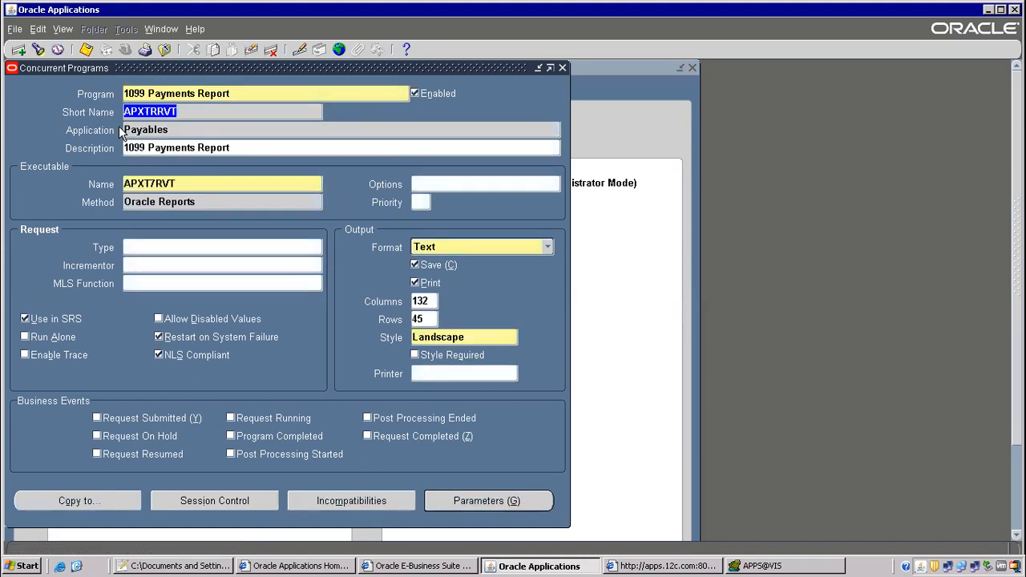
{"action": "double_click", "coordinate": [144, 184]}
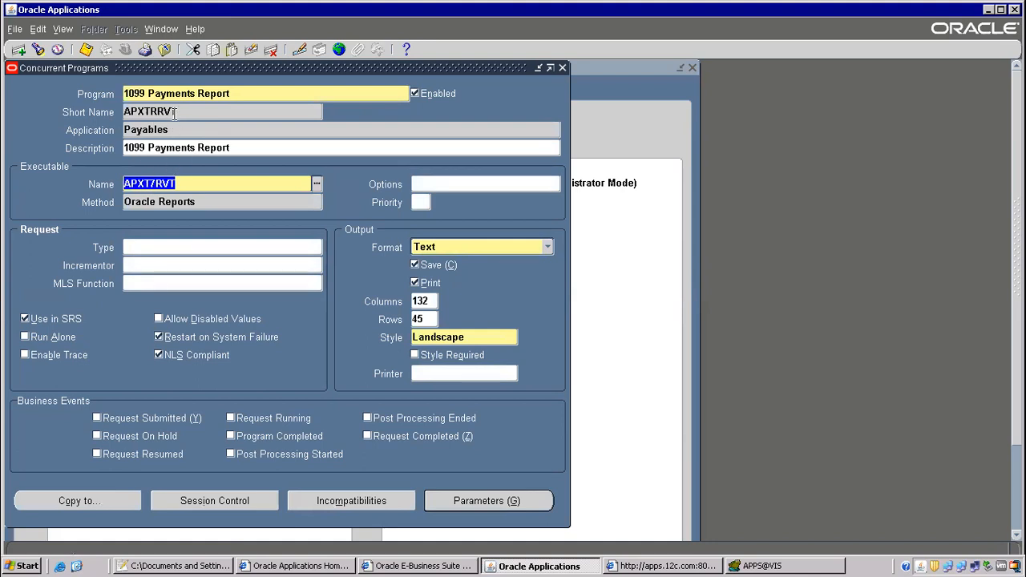
{"action": "right_click", "coordinate": [151, 183]}
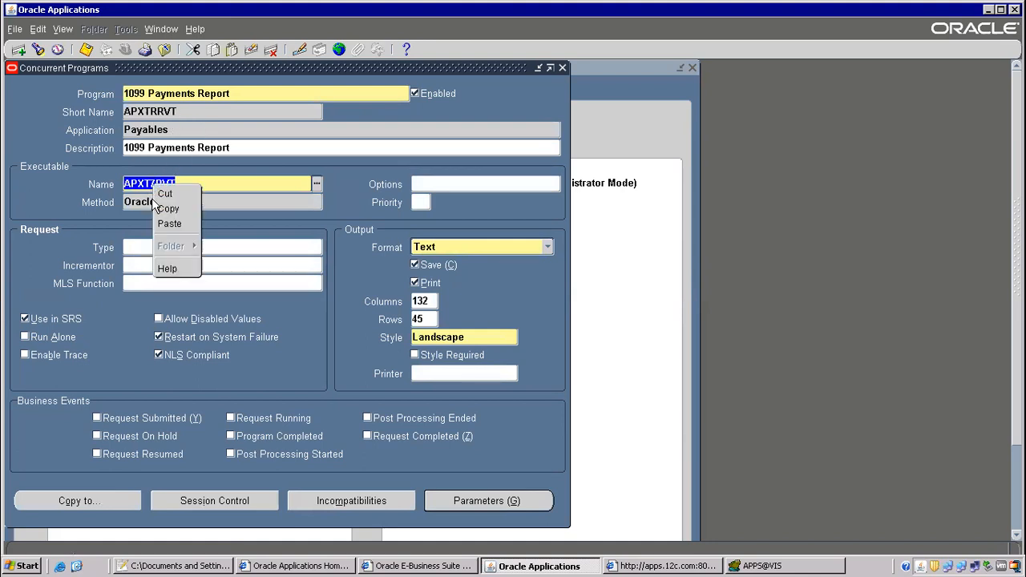
{"action": "left_click", "coordinate": [167, 205]}
{"action": "key", "text": "F4"}
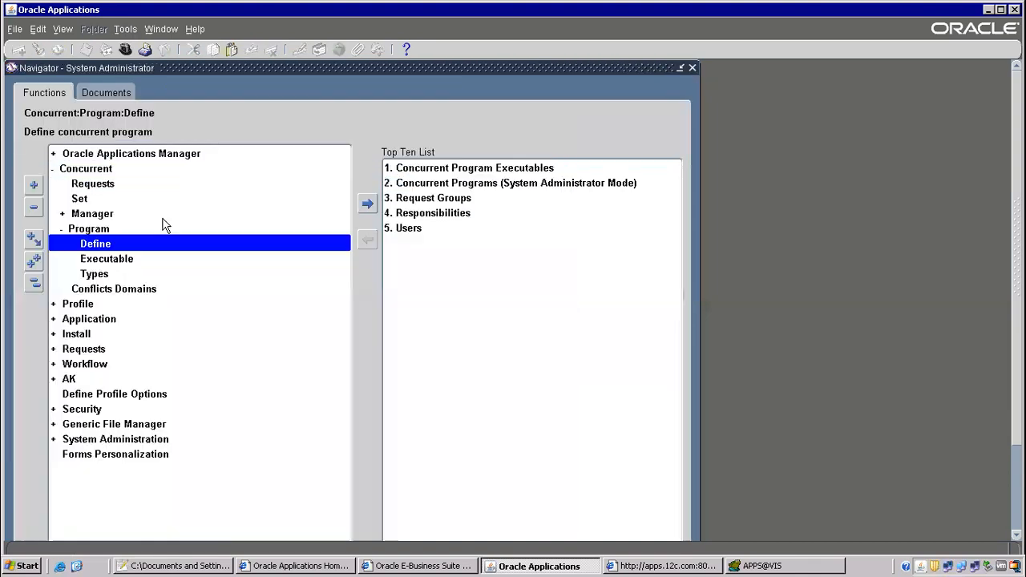
Query the Concurrent Program Executable form for short name APXT7RVT.
{"action": "double_click", "coordinate": [112, 258]}
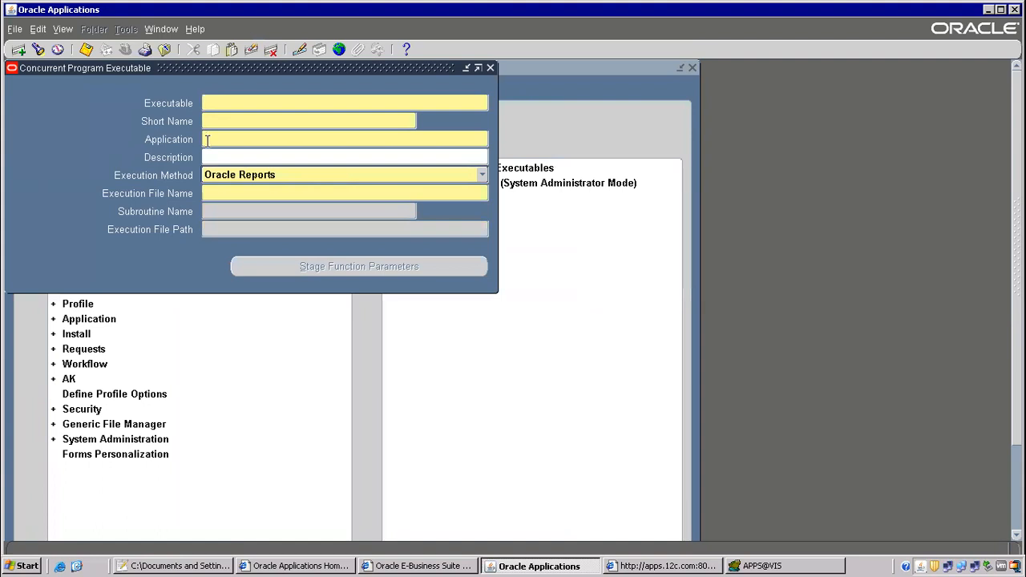
{"action": "key", "text": "F11"}
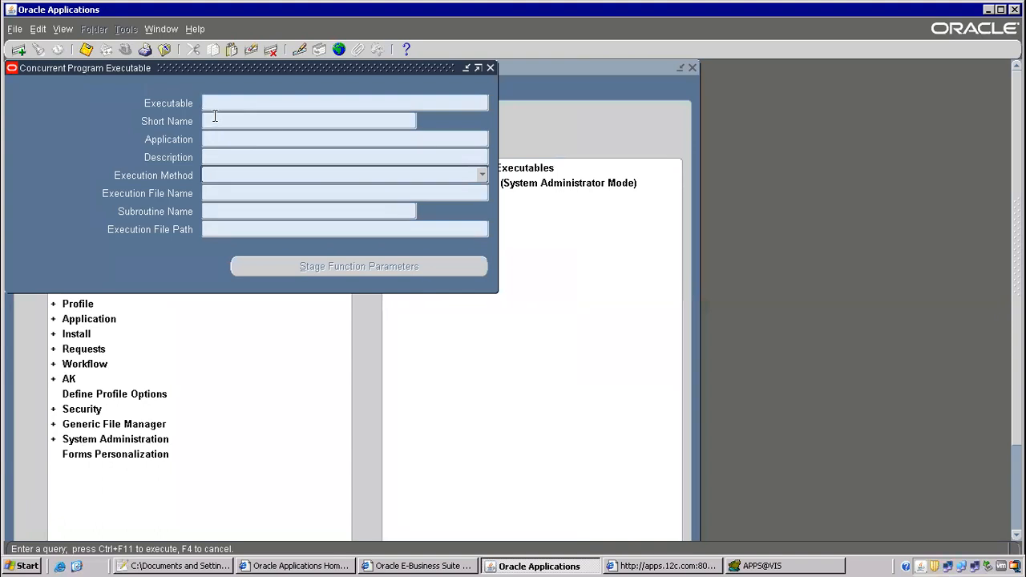
{"action": "left_click", "coordinate": [215, 117]}
{"action": "key", "text": "ctrl+v"}
{"action": "key", "text": "ctrl+F11"}
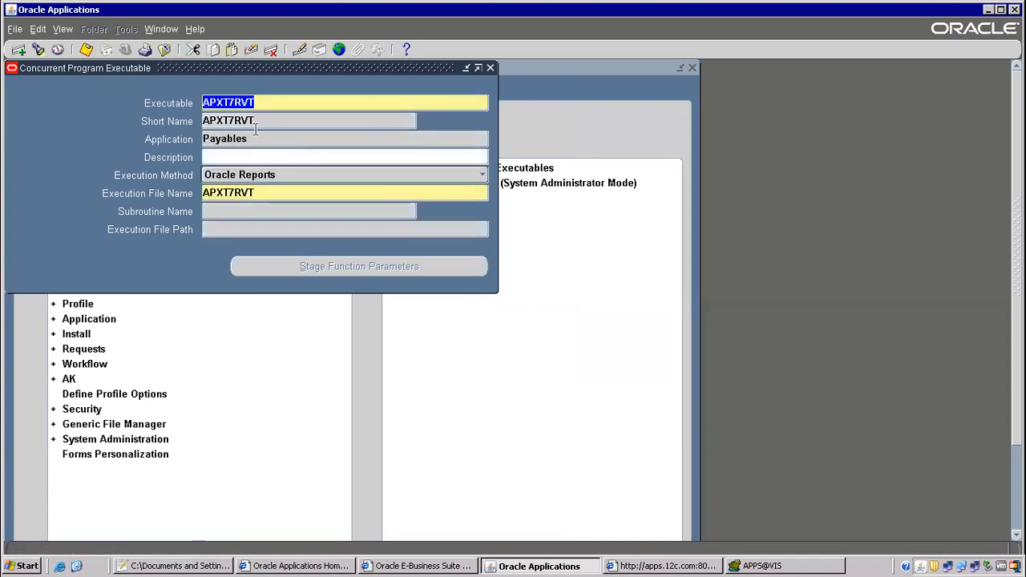
Copy execution file name APXT7RVT, noting application Payables.
{"action": "double_click", "coordinate": [257, 120]}
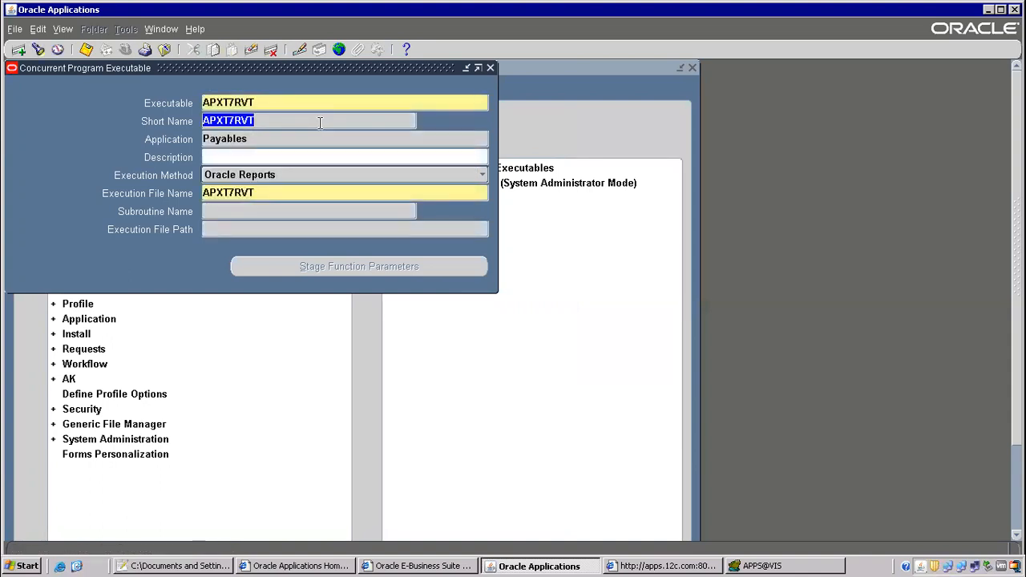
{"action": "left_click", "coordinate": [262, 120]}
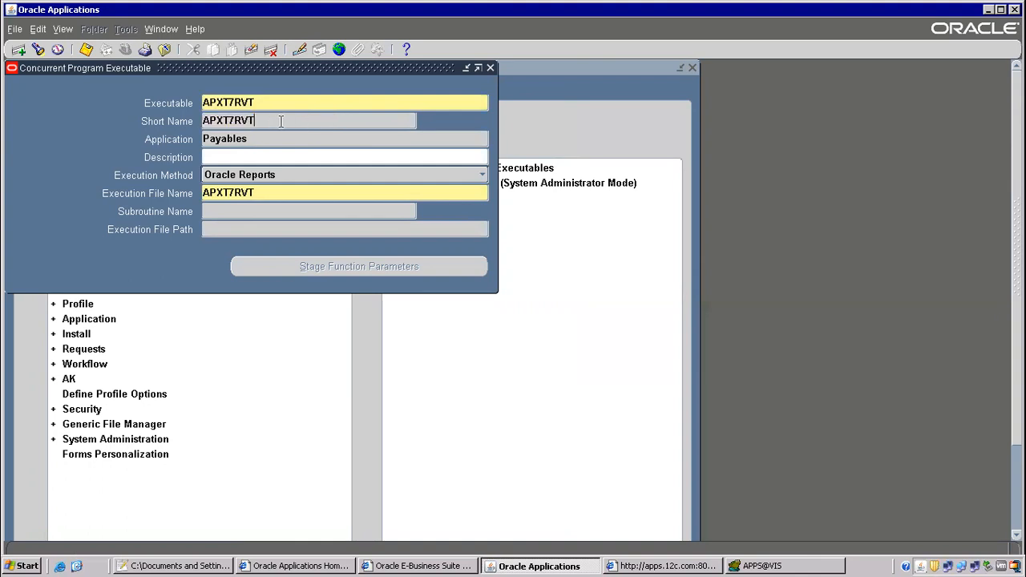
{"action": "double_click", "coordinate": [204, 120]}
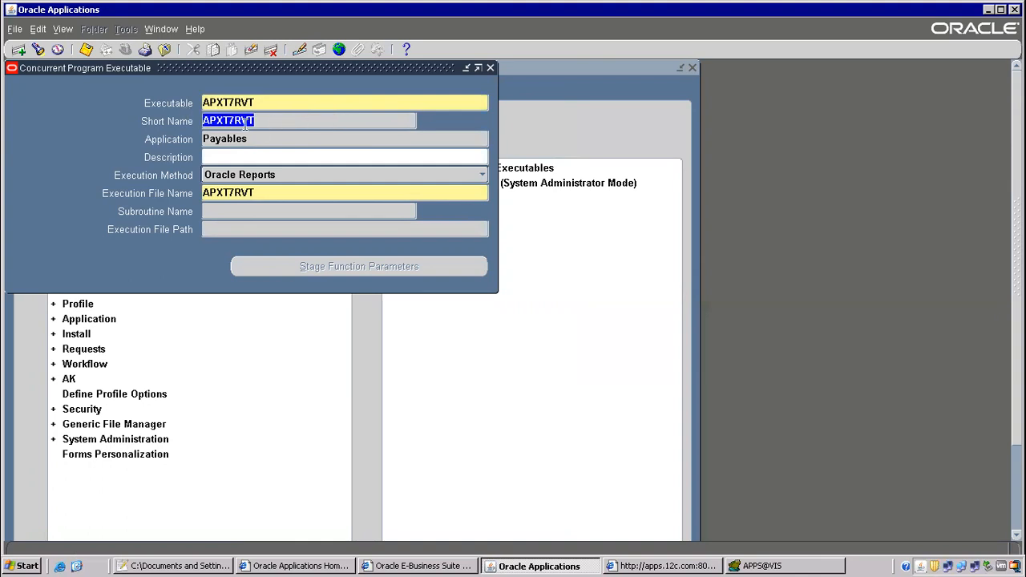
{"action": "double_click", "coordinate": [230, 102]}
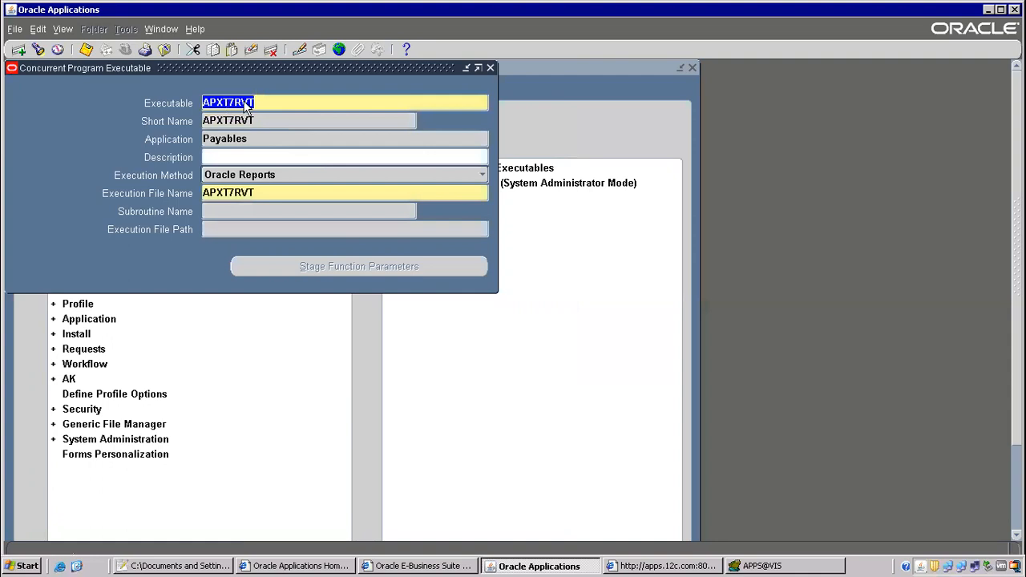
{"action": "left_click", "coordinate": [269, 103]}
{"action": "type", "text": "dklnskldfj"}
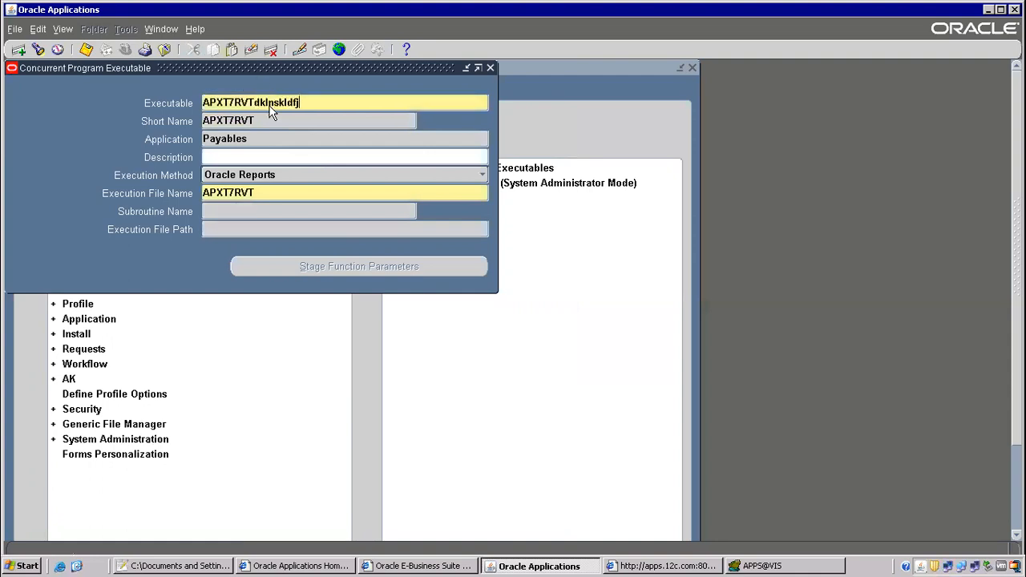
{"action": "double_click", "coordinate": [242, 120]}
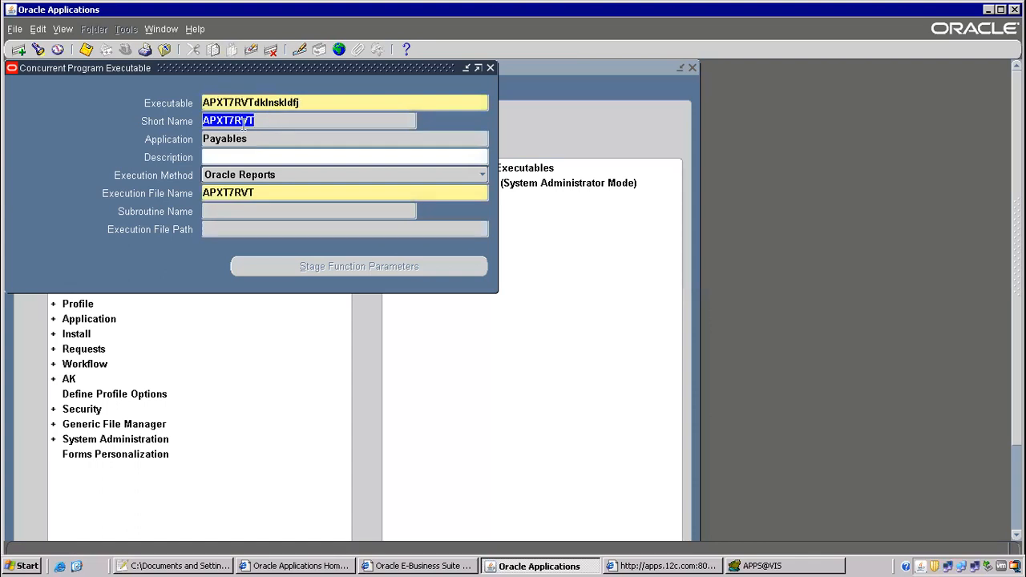
{"action": "double_click", "coordinate": [247, 193]}
{"action": "right_click", "coordinate": [238, 194]}
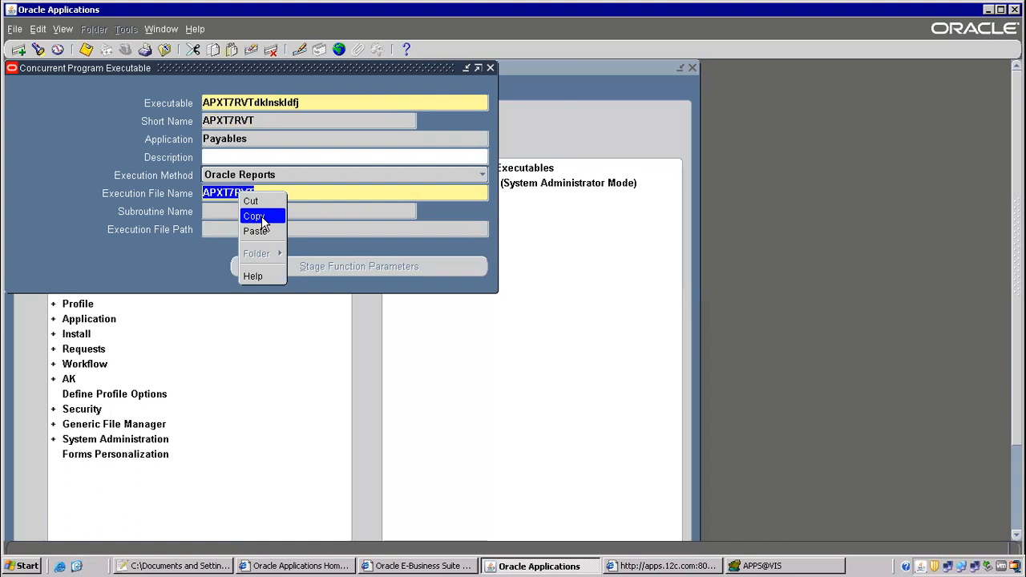
{"action": "left_click", "coordinate": [254, 216]}
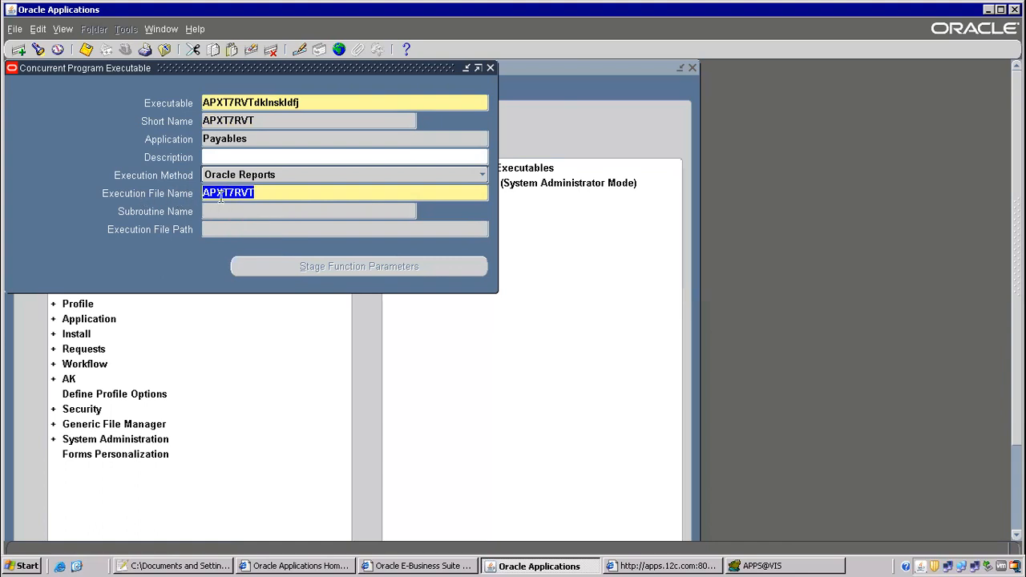
{"action": "double_click", "coordinate": [223, 140]}
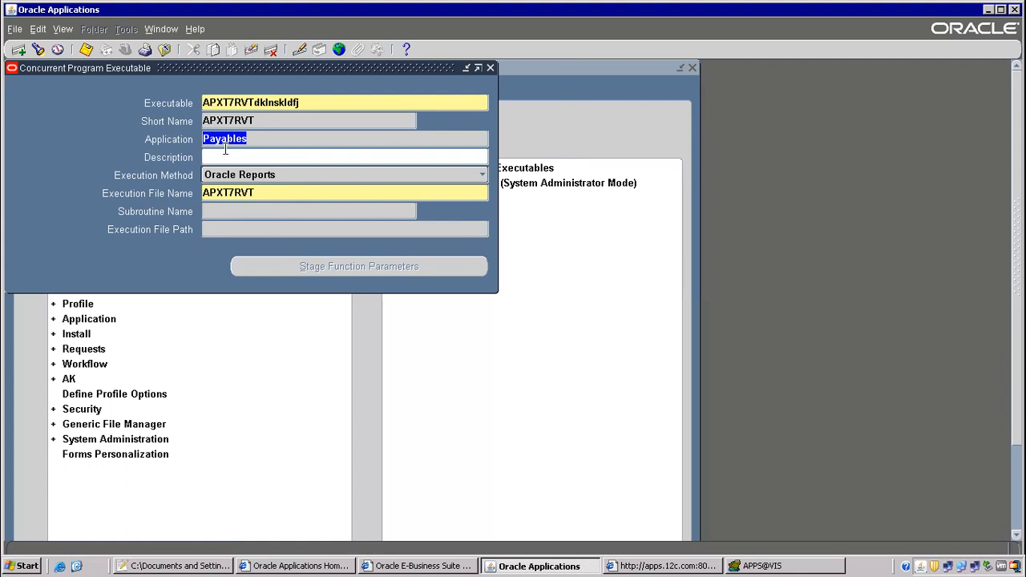
Launch WinSCP from the desktop and log in to the application server.
{"action": "left_click", "coordinate": [76, 566]}
{"action": "left_click", "coordinate": [437, 314]}
{"action": "double_click", "coordinate": [320, 326]}
{"action": "left_click", "coordinate": [536, 409]}
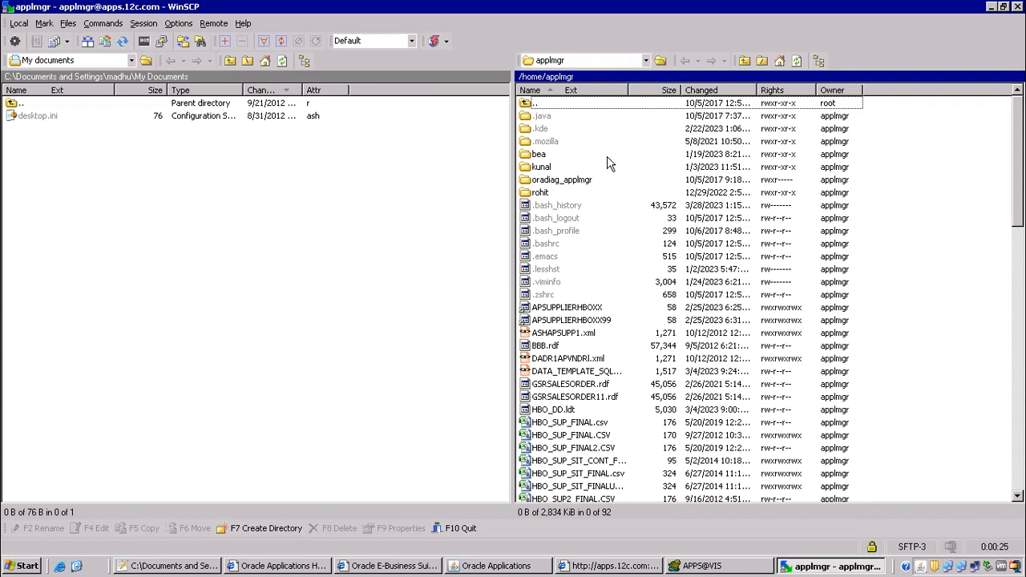
Browse WinSCP's remote panel from root into /oraAS/oracle, locating the VIS folder.
{"action": "left_click", "coordinate": [744, 64]}
{"action": "left_click", "coordinate": [744, 64]}
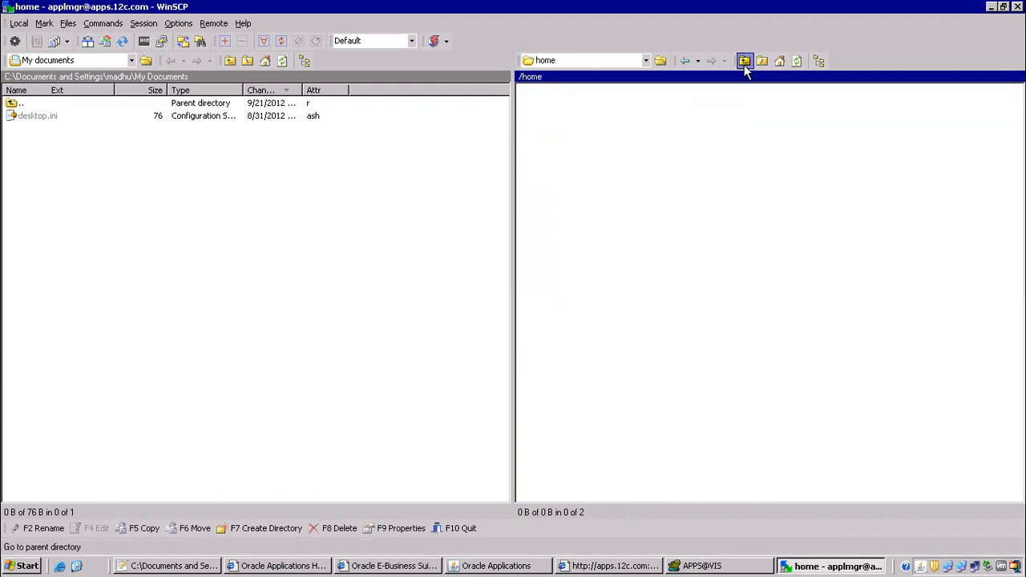
{"action": "left_click", "coordinate": [542, 298]}
{"action": "left_click", "coordinate": [543, 306]}
{"action": "left_click", "coordinate": [541, 320]}
{"action": "left_click", "coordinate": [550, 311]}
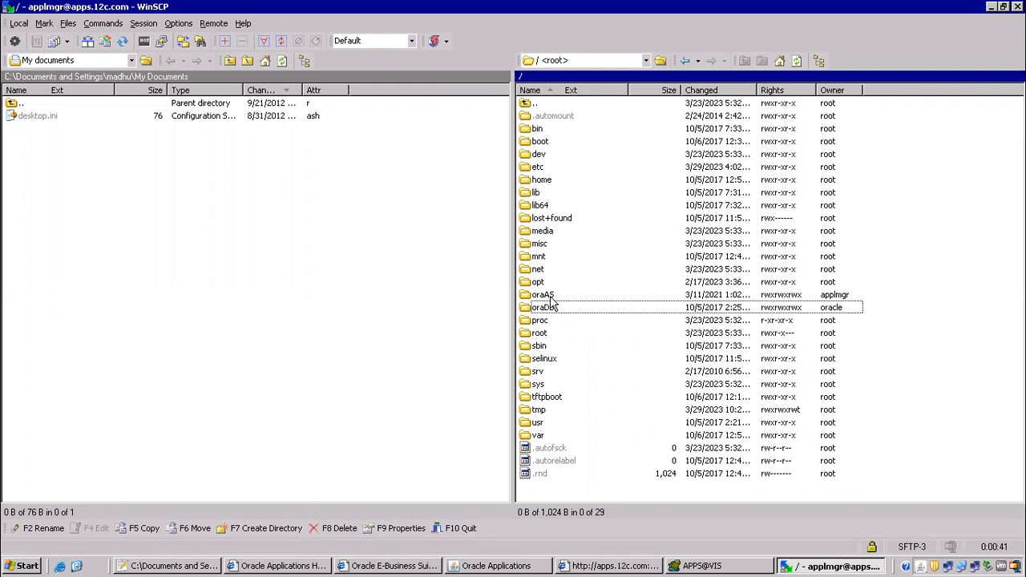
{"action": "double_click", "coordinate": [550, 296]}
{"action": "left_click", "coordinate": [544, 133]}
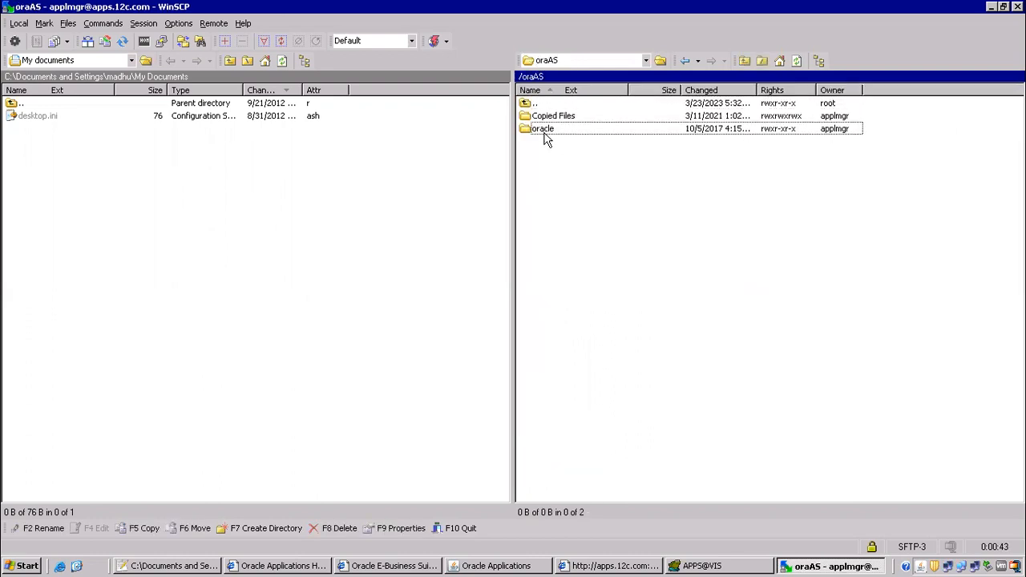
{"action": "double_click", "coordinate": [544, 133]}
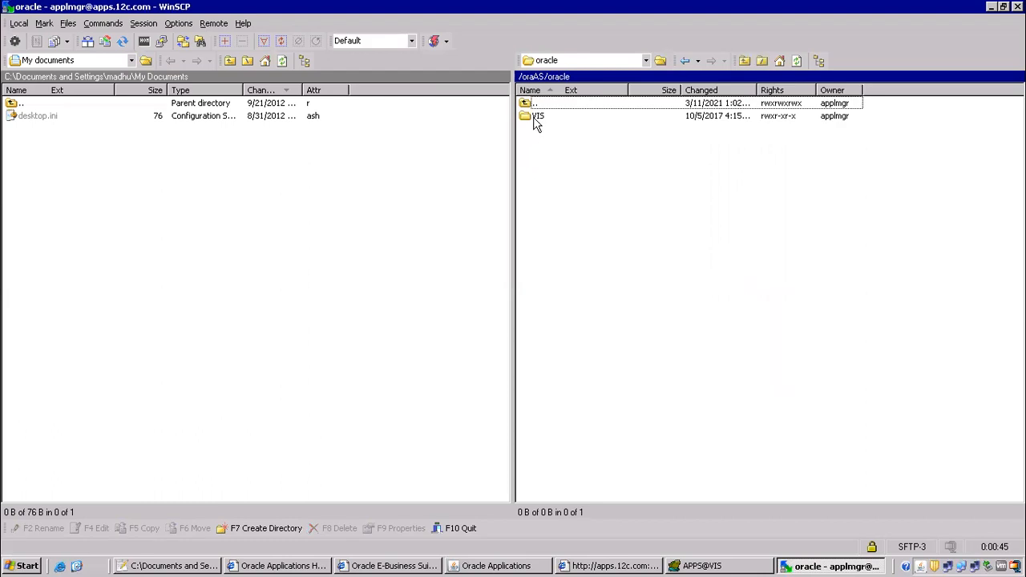
{"action": "left_click", "coordinate": [535, 120]}
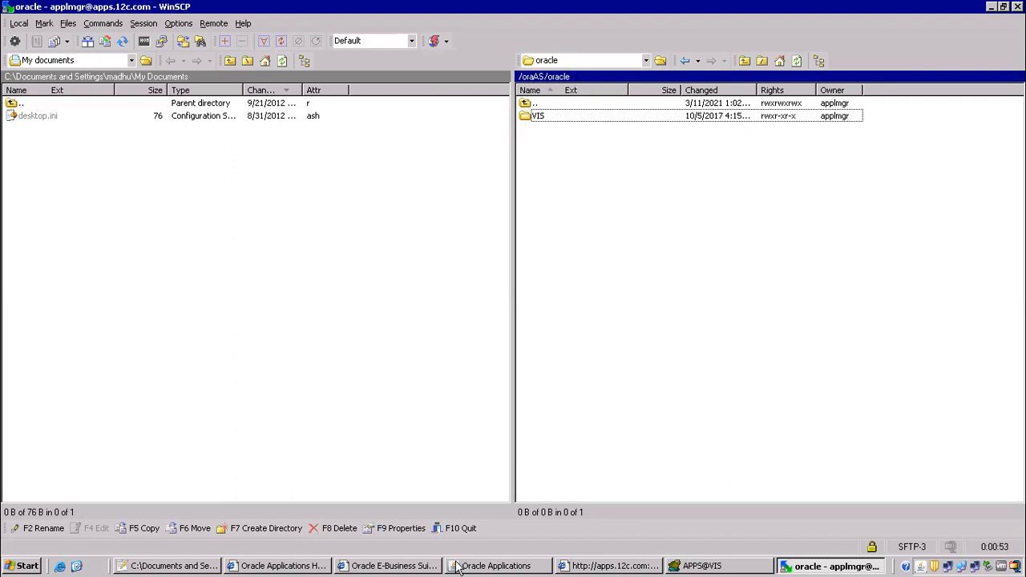
{"action": "left_click", "coordinate": [201, 566]}
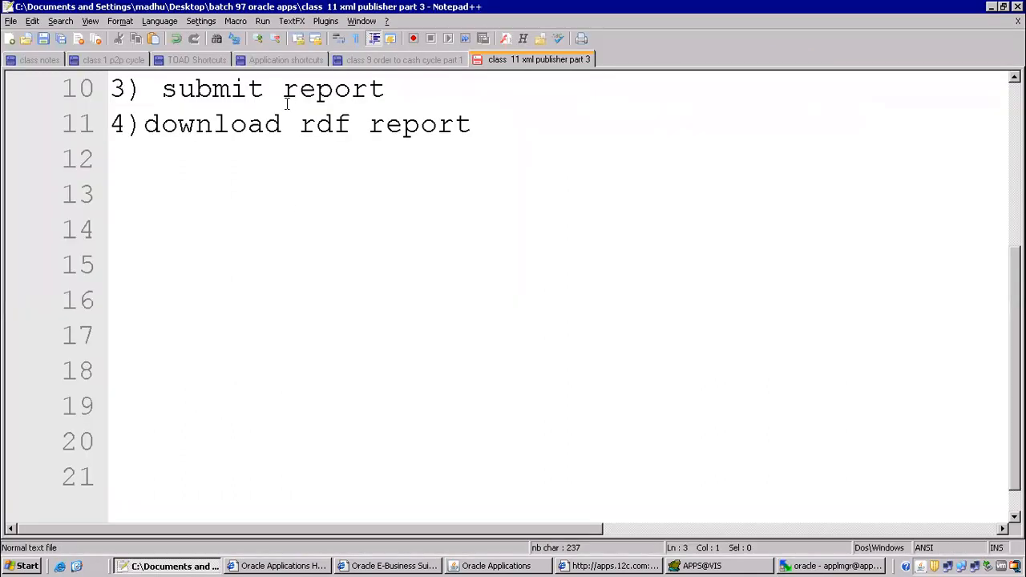
Note environments 'vis - vision', dev, test, prod and unit on lines 12–16.
{"action": "left_click", "coordinate": [186, 175]}
{"action": "type", "text": "vis - vision"}
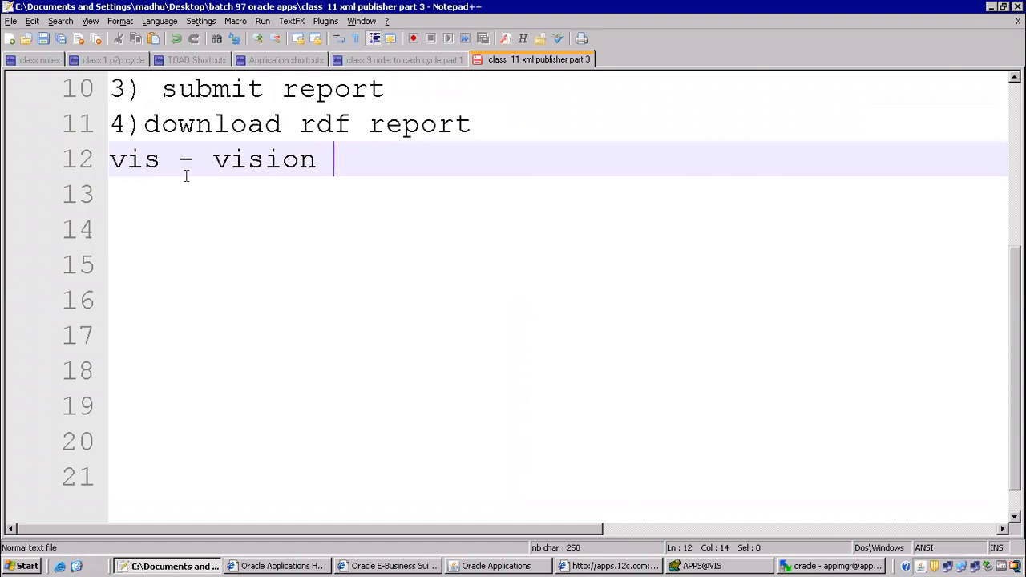
{"action": "key", "text": "Return"}
{"action": "type", "text": "dev"}
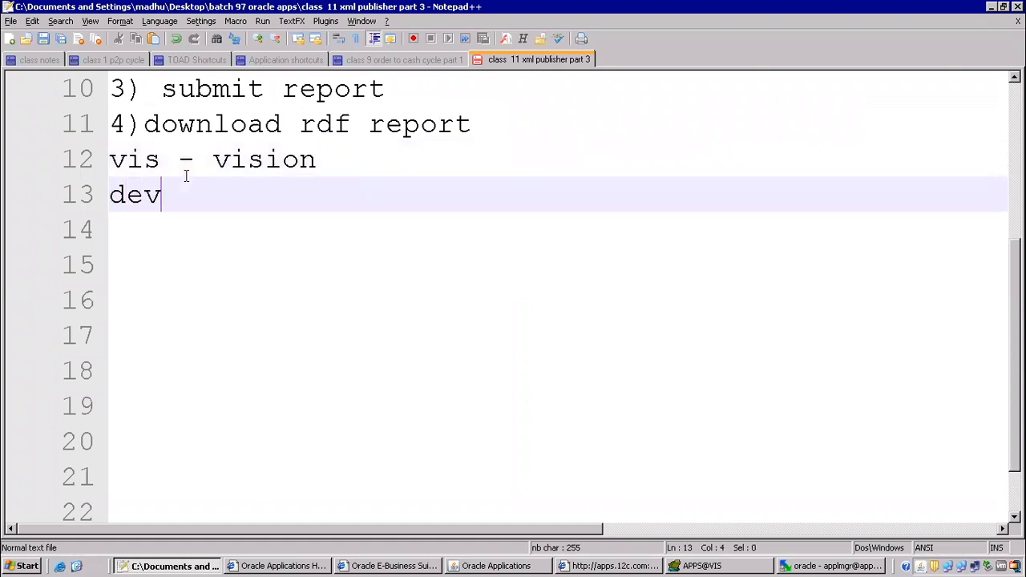
{"action": "key", "text": "Return"}
{"action": "type", "text": "test"}
{"action": "key", "text": "Return"}
{"action": "type", "text": "prod"}
{"action": "key", "text": "Return"}
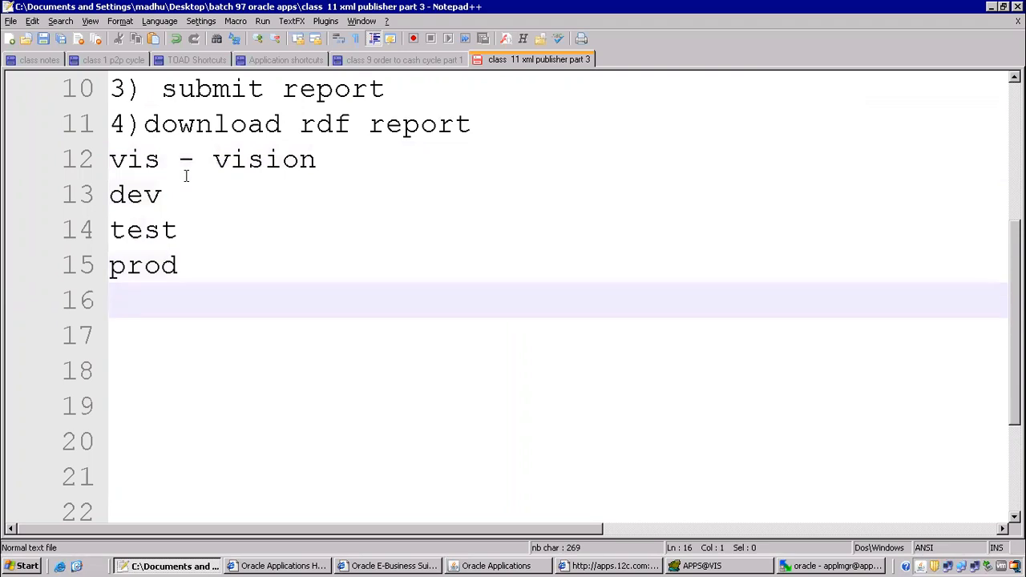
{"action": "type", "text": "unit"}
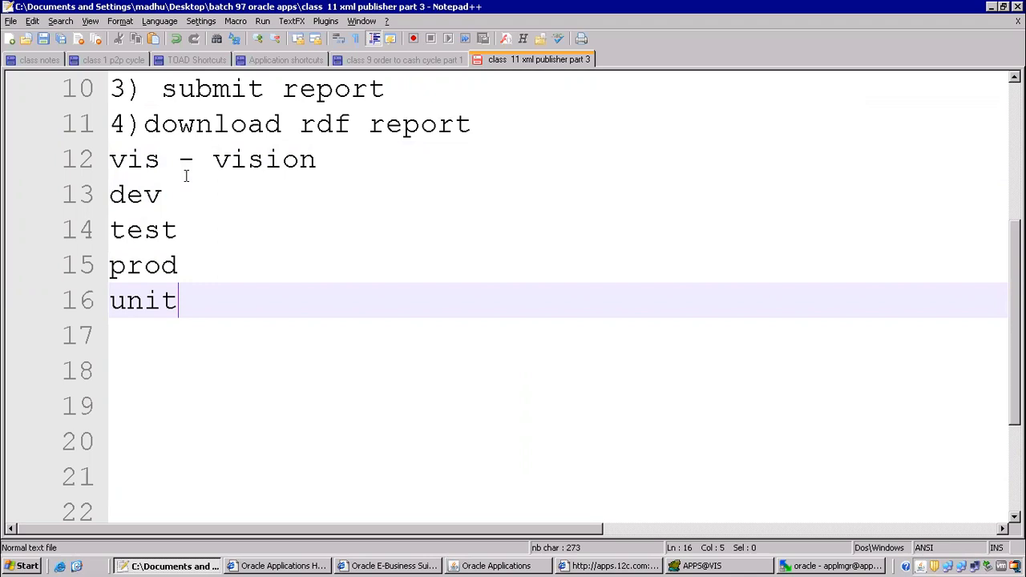
{"action": "key", "text": "alt+Tab"}
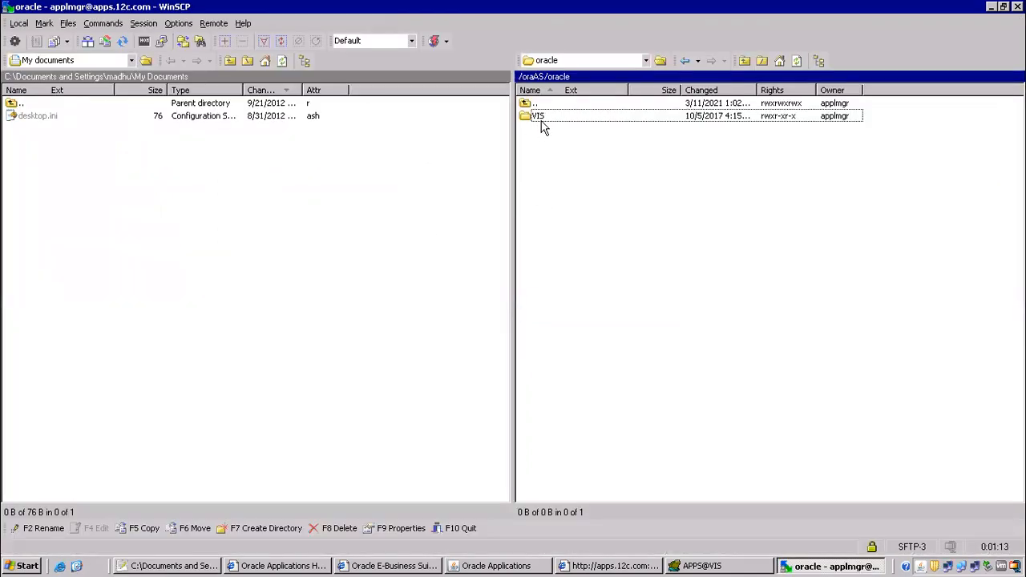
Open the VIS folder and compare its fs1 and fs2 file systems.
{"action": "double_click", "coordinate": [540, 117]}
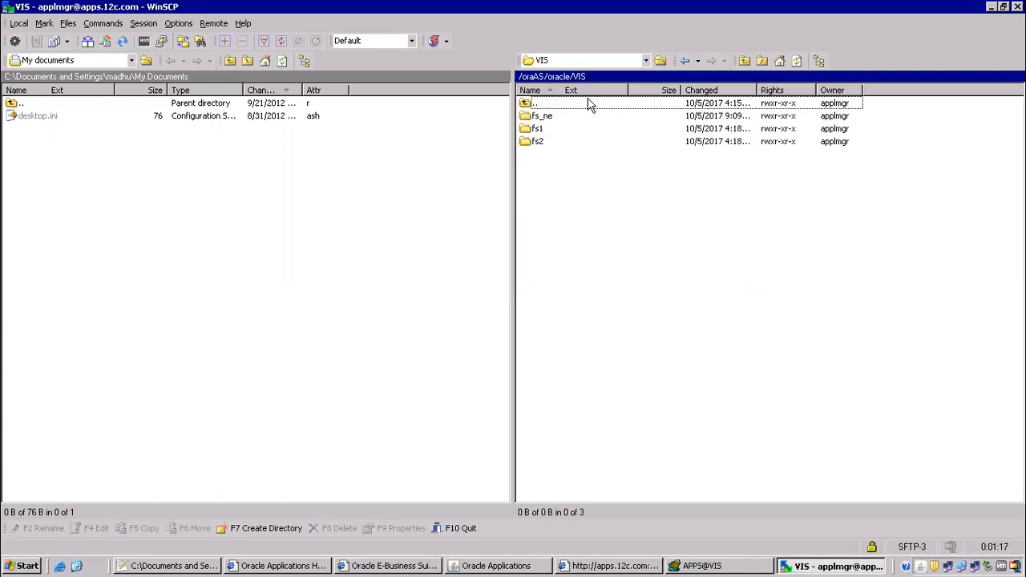
{"action": "left_click", "coordinate": [539, 130]}
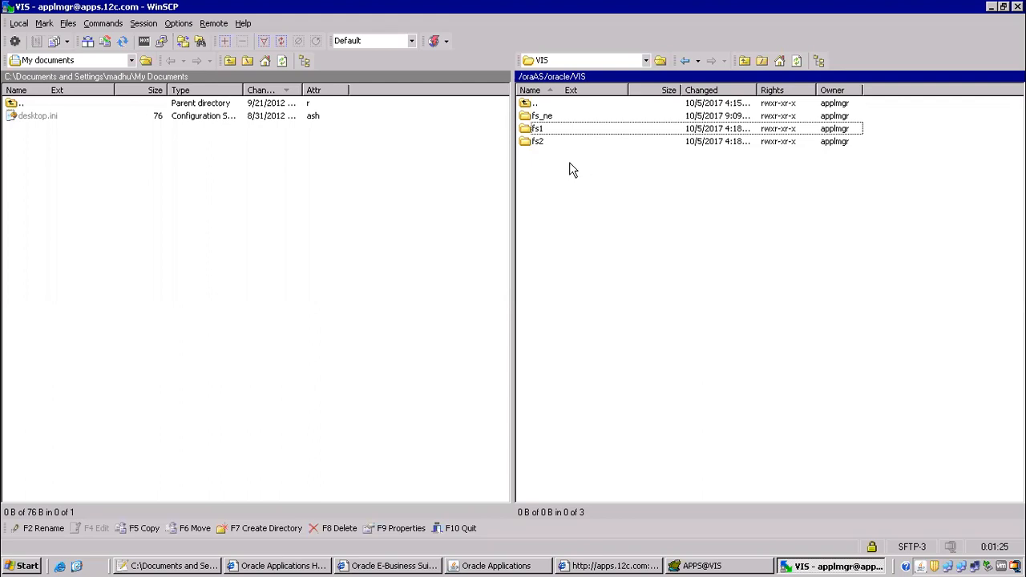
{"action": "left_click", "coordinate": [539, 147]}
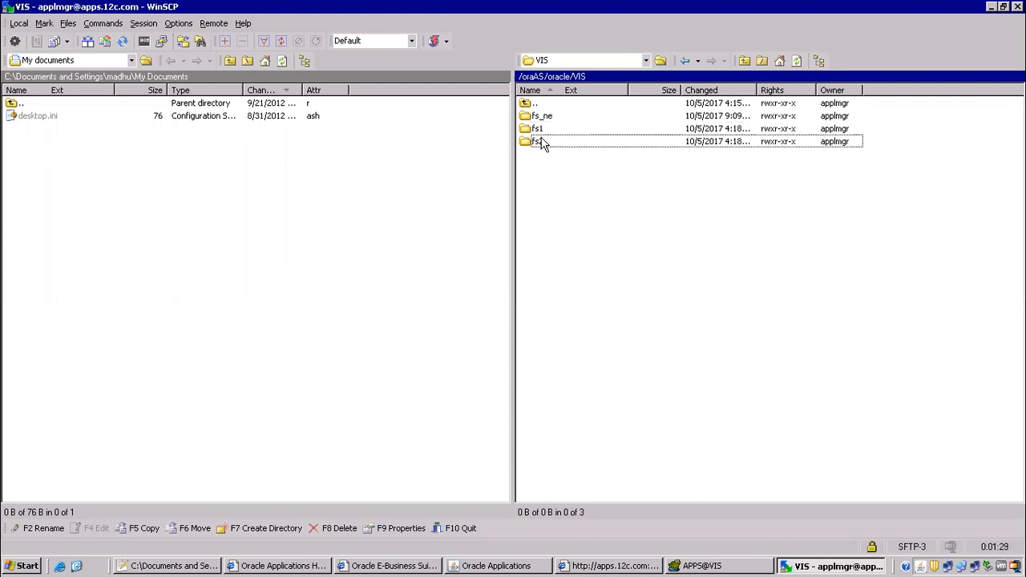
{"action": "left_click", "coordinate": [536, 127]}
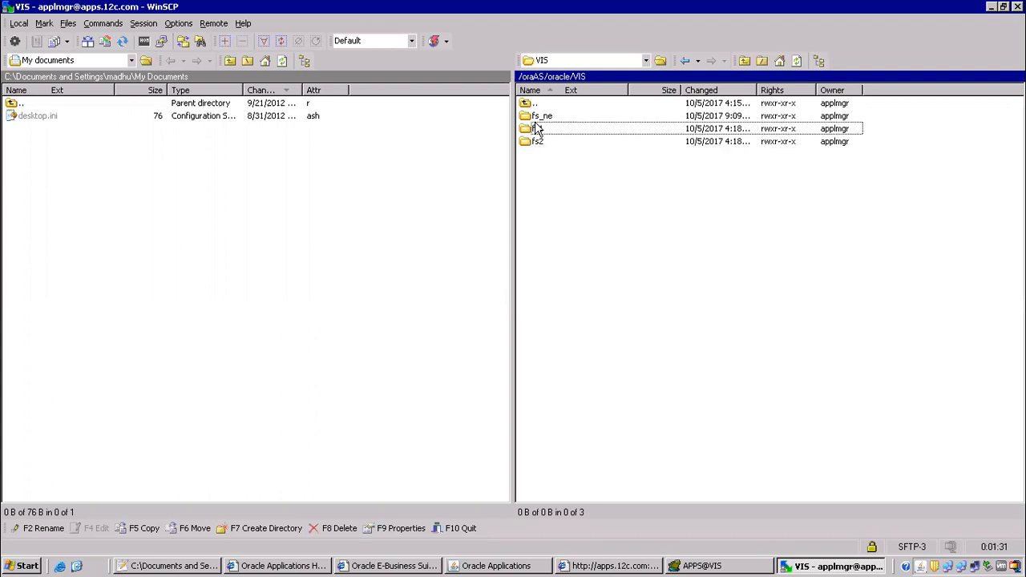
{"action": "left_click", "coordinate": [538, 146]}
{"action": "left_click", "coordinate": [539, 132]}
{"action": "left_click", "coordinate": [539, 143]}
{"action": "left_click", "coordinate": [539, 133]}
{"action": "left_click", "coordinate": [542, 146]}
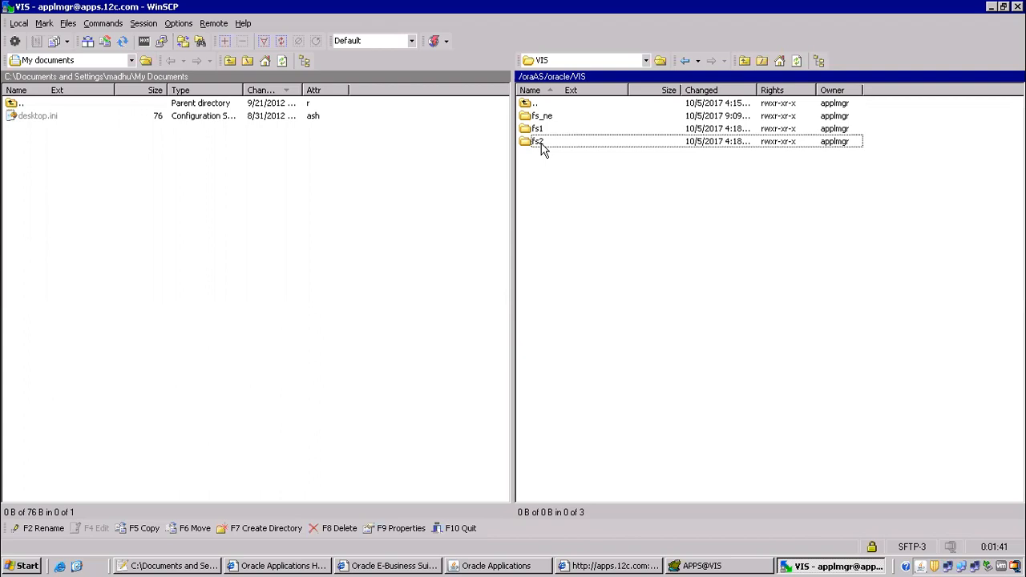
Open fs1/EBSapps/appl to list the module folders such as ams and ap.
{"action": "double_click", "coordinate": [537, 131]}
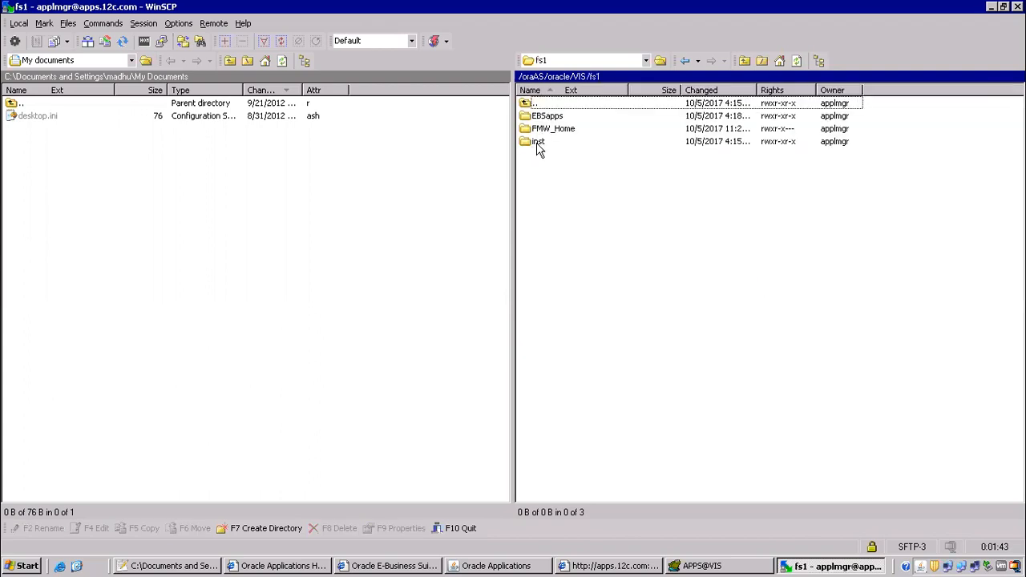
{"action": "left_click", "coordinate": [552, 121]}
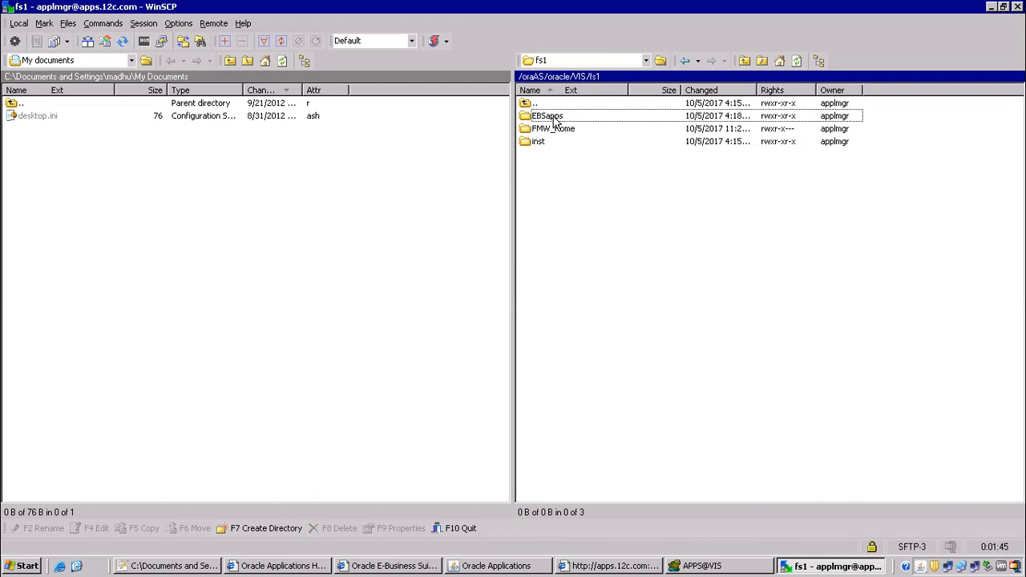
{"action": "double_click", "coordinate": [552, 121]}
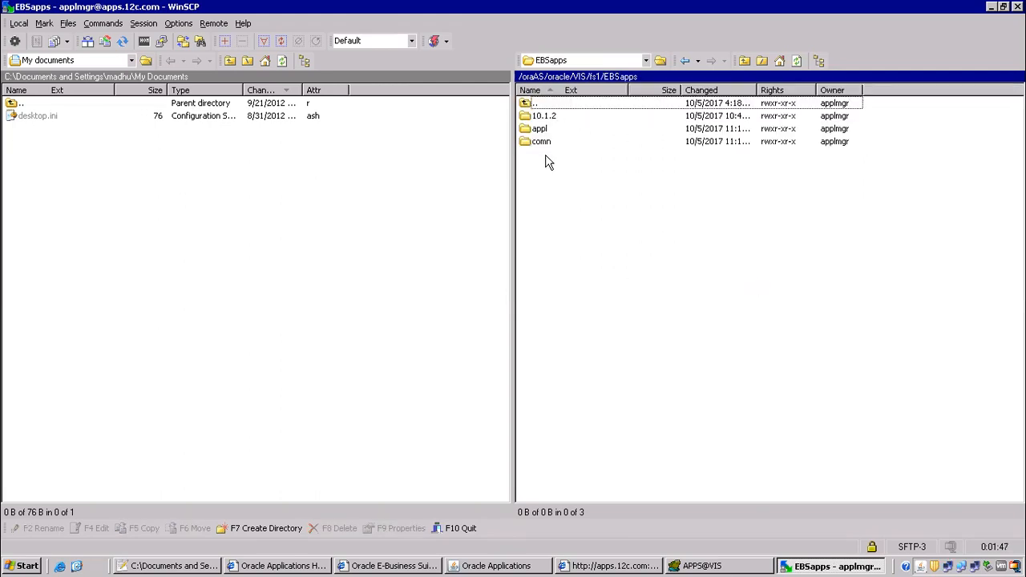
{"action": "double_click", "coordinate": [542, 131]}
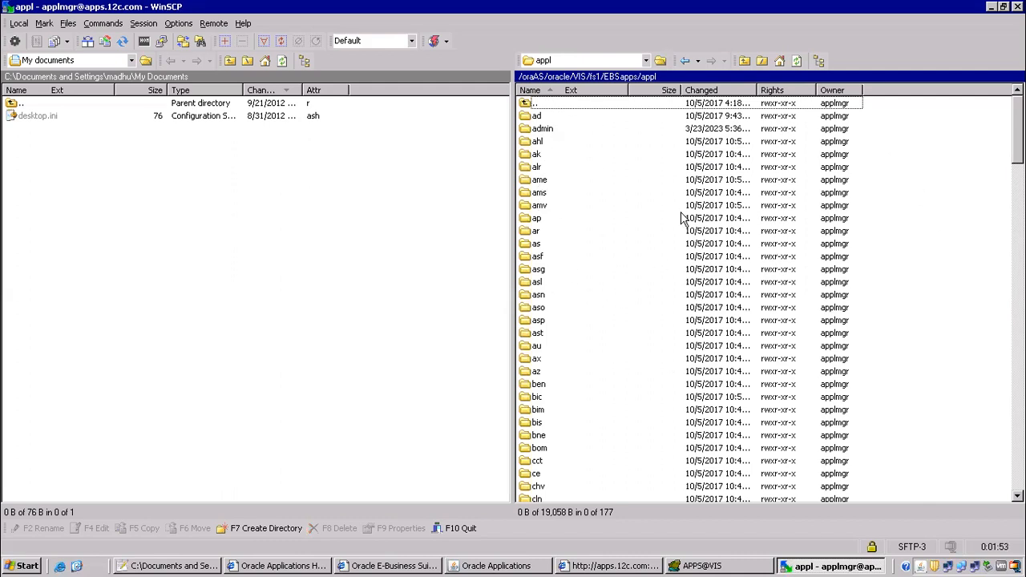
{"action": "left_click", "coordinate": [537, 194]}
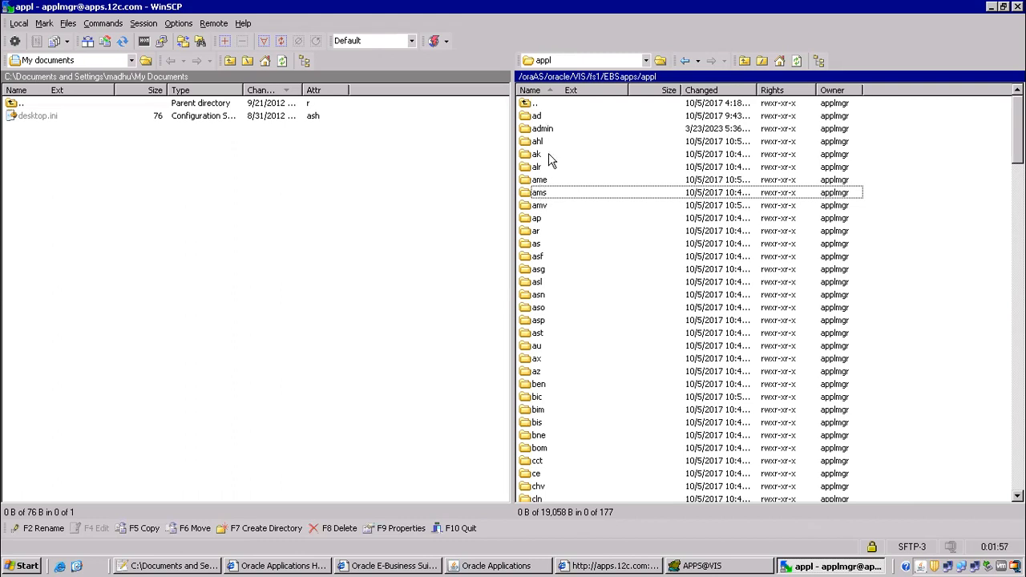
{"action": "left_click", "coordinate": [471, 563]}
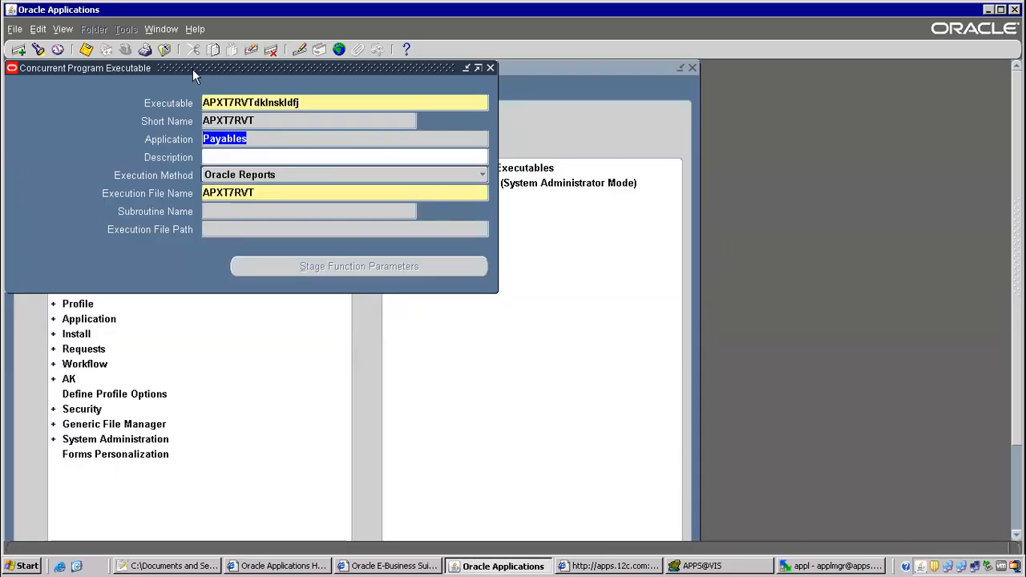
Close the executable form without saving and open the Application > Register form.
{"action": "left_click", "coordinate": [164, 48]}
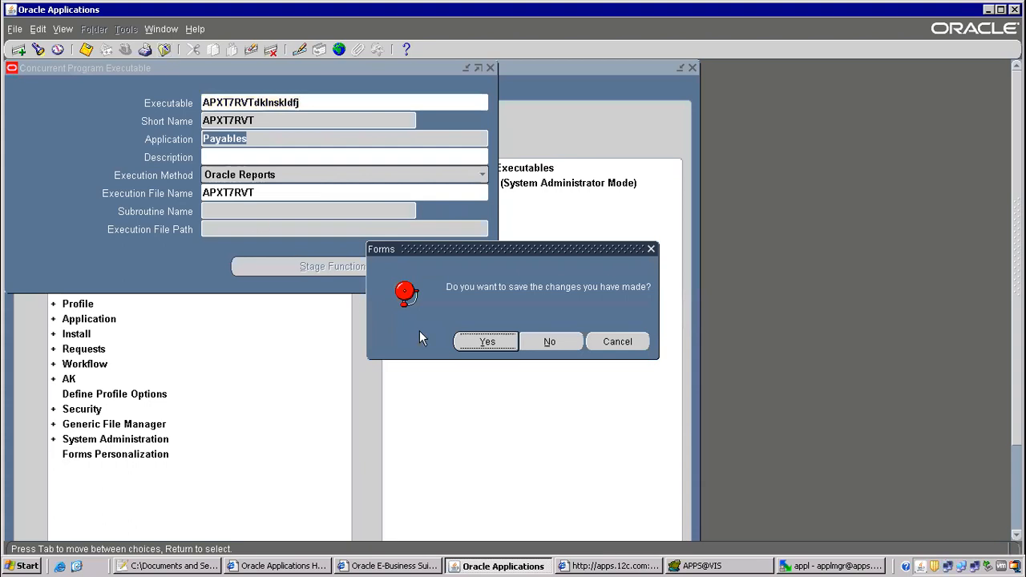
{"action": "left_click", "coordinate": [544, 342]}
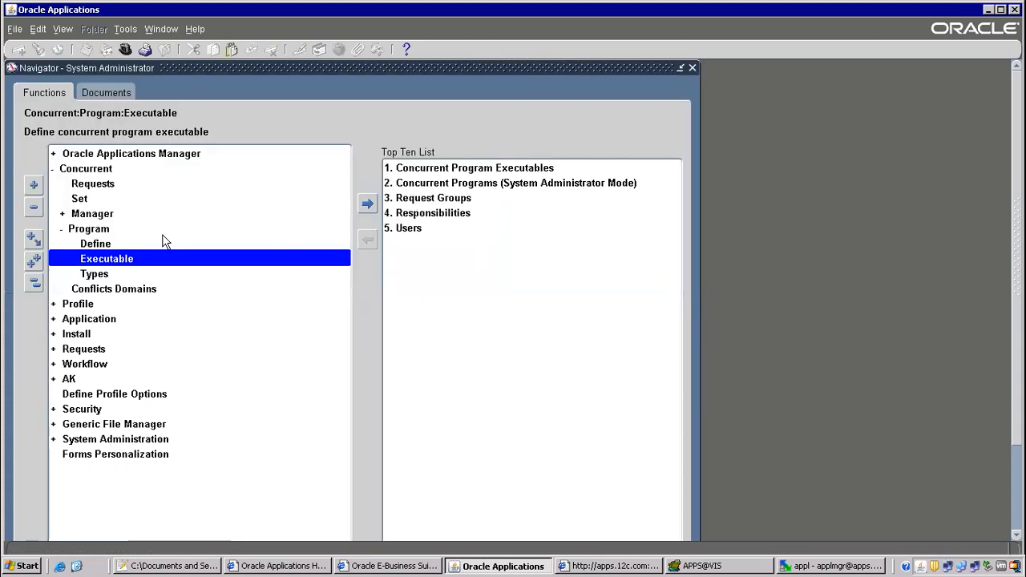
{"action": "key", "text": "alt+t"}
{"action": "key", "text": "Down"}
{"action": "key", "text": "Down"}
{"action": "key", "text": "Down"}
{"action": "key", "text": "Down"}
{"action": "key", "text": "Return"}
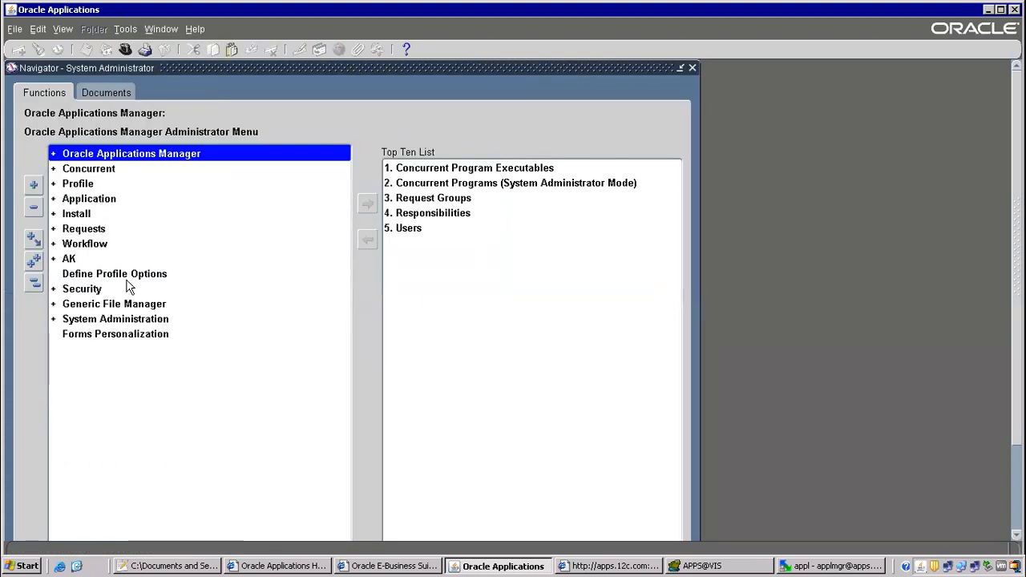
{"action": "double_click", "coordinate": [87, 201]}
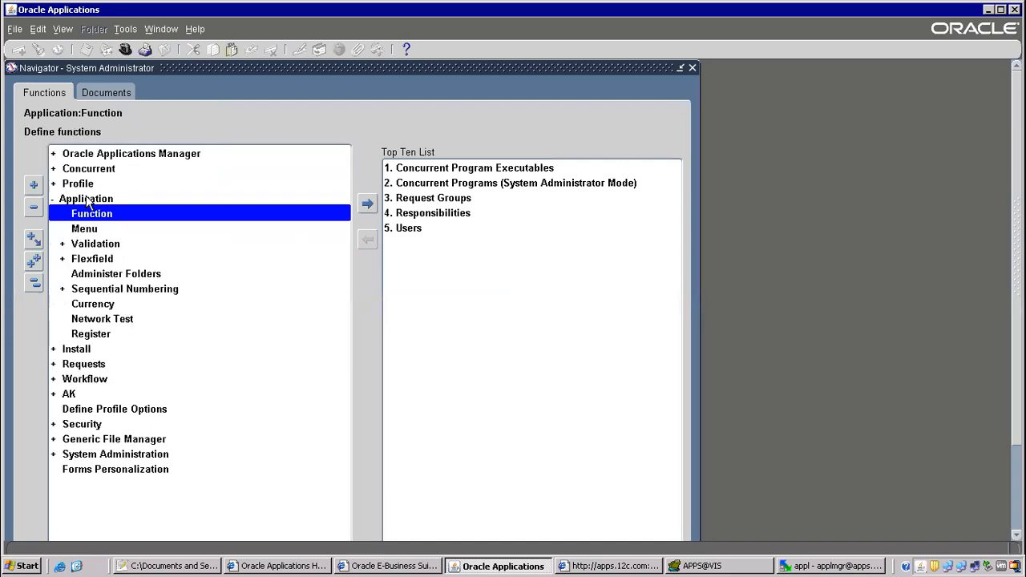
{"action": "left_click", "coordinate": [93, 335]}
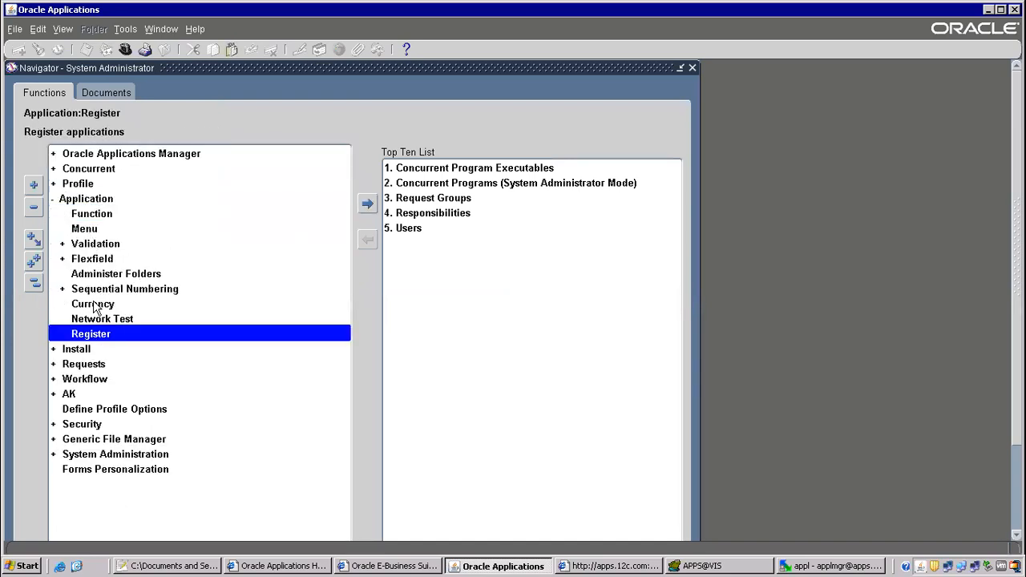
{"action": "left_click", "coordinate": [96, 200]}
{"action": "left_click", "coordinate": [95, 337]}
{"action": "double_click", "coordinate": [93, 335]}
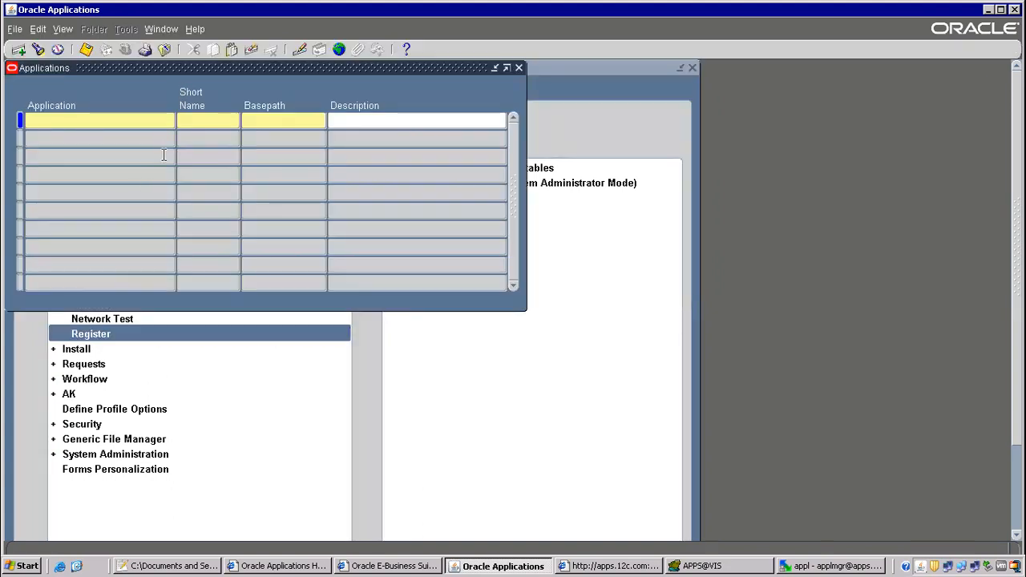
Query Payables to read its basepath AP_TOP, comparing it against WinSCP's server folders.
{"action": "key", "text": "F11"}
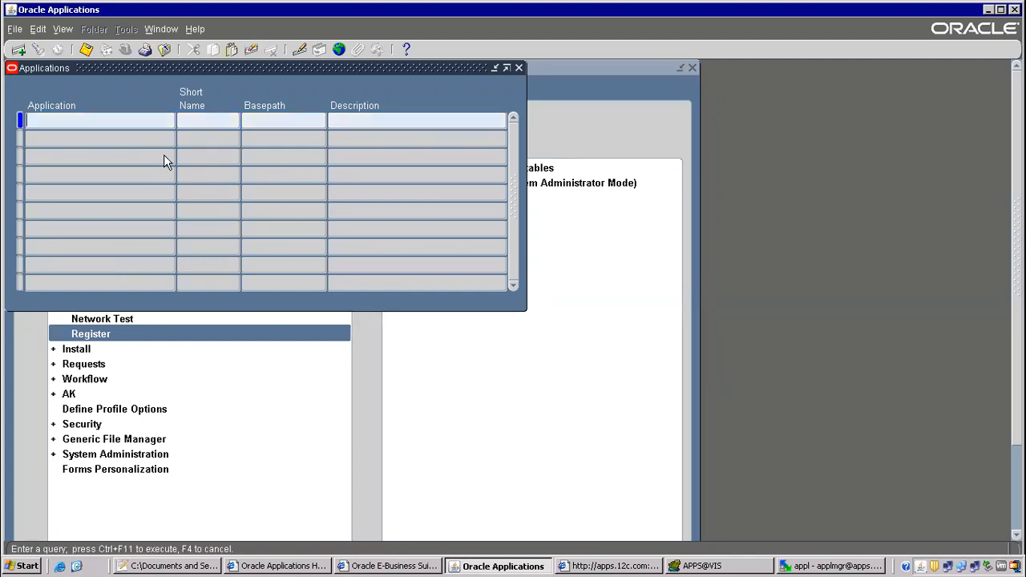
{"action": "type", "text": "Payables"}
{"action": "key", "text": "ctrl+F11"}
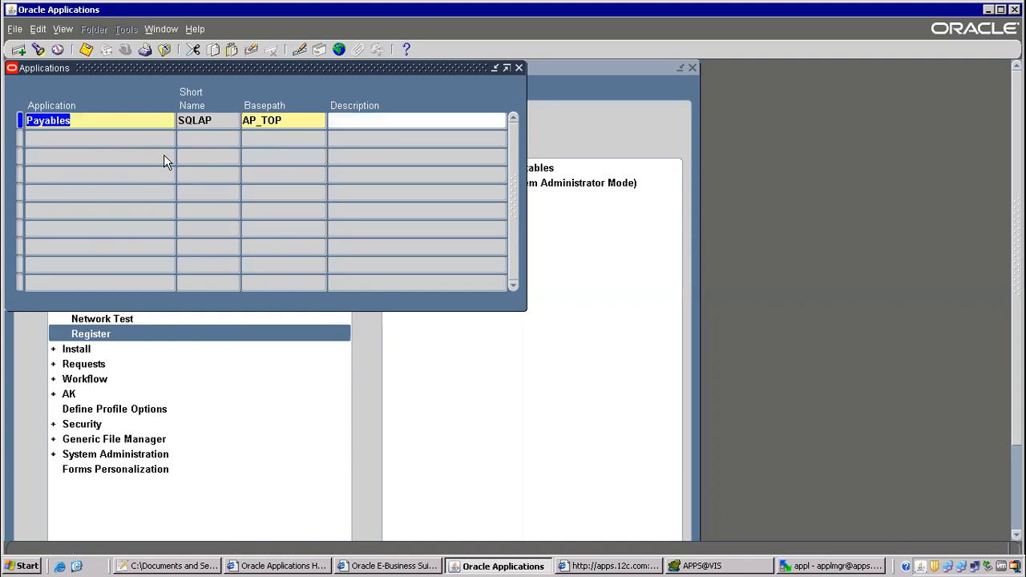
{"action": "left_click", "coordinate": [251, 121]}
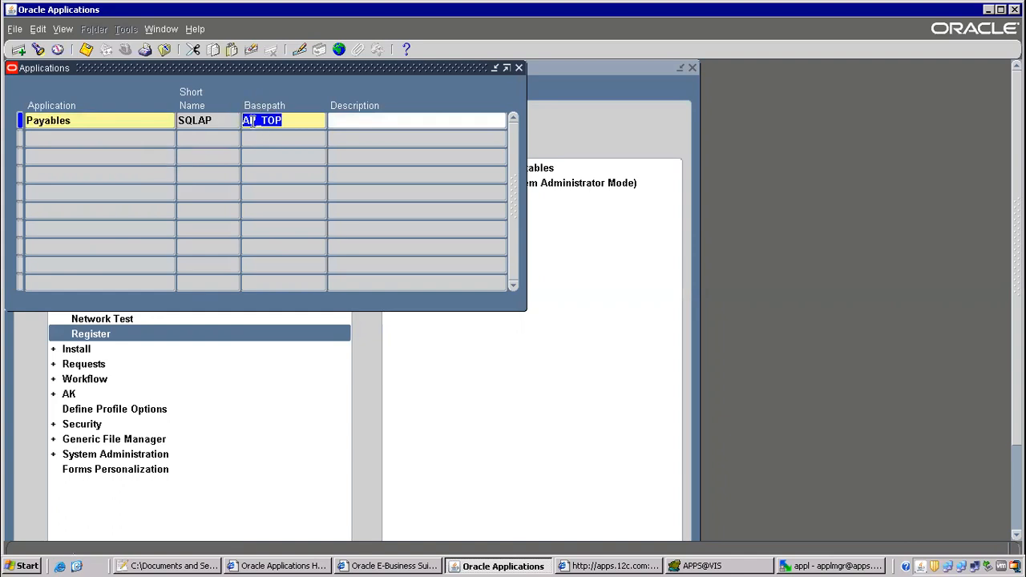
{"action": "key", "text": "alt+Tab"}
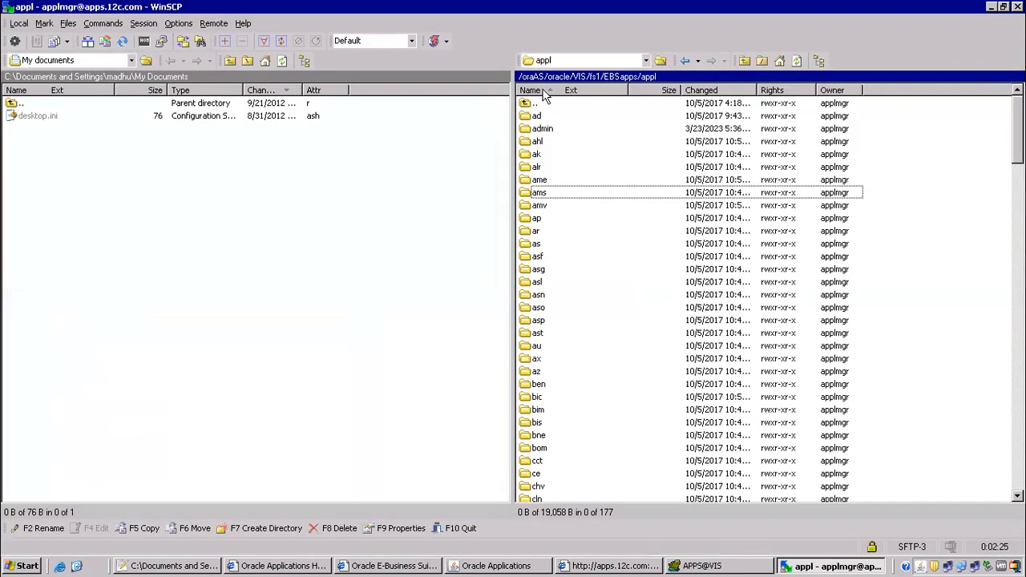
{"action": "left_click", "coordinate": [541, 140]}
{"action": "scroll", "coordinate": [766, 300], "scroll_direction": "down", "scroll_amount": 2}
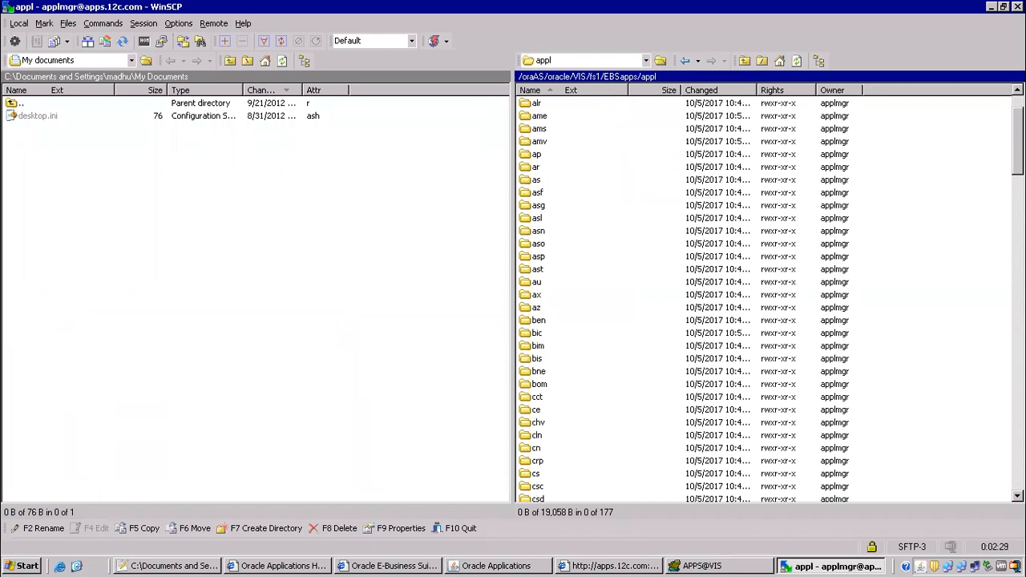
{"action": "key", "text": "alt+Tab"}
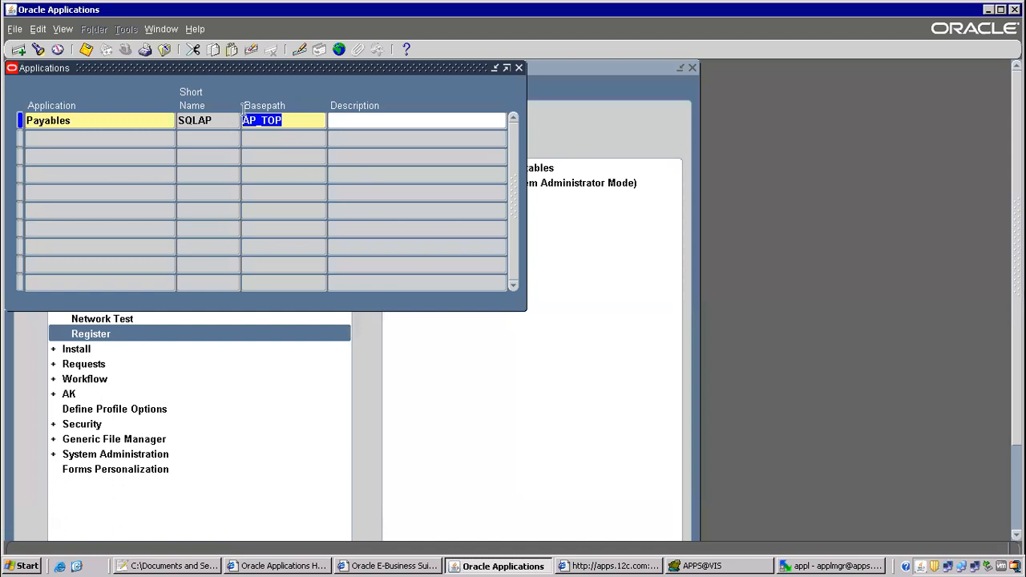
{"action": "left_click_drag", "start_coordinate": [255, 121], "coordinate": [219, 119]}
Discard the accidental duplicate Payables record and reselect the AP_TOP basepath.
{"action": "left_click", "coordinate": [89, 137]}
{"action": "type", "text": "Payables"}
{"action": "key", "text": "Tab"}
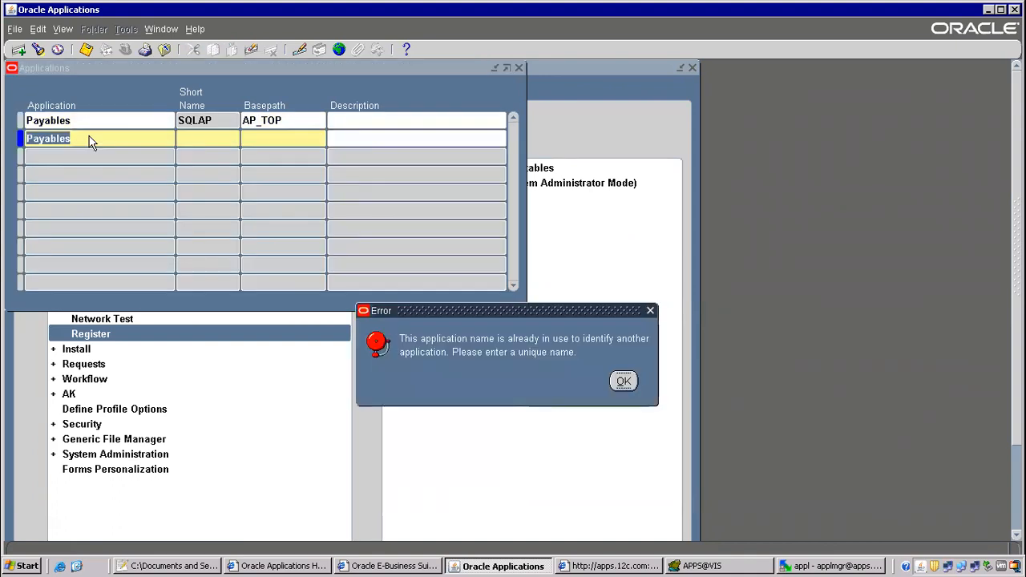
{"action": "key", "text": "Return"}
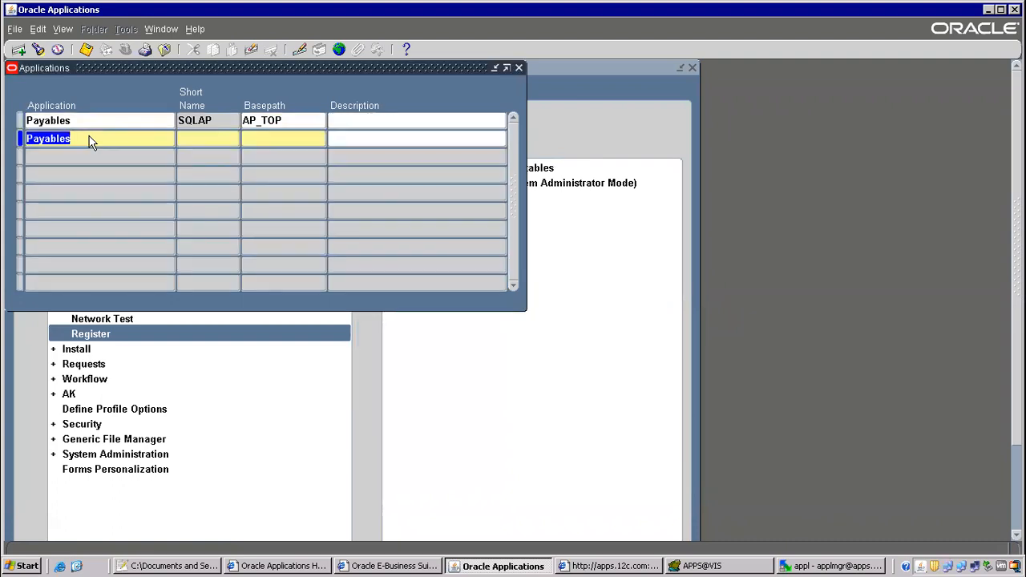
{"action": "key", "text": "BackSpace"}
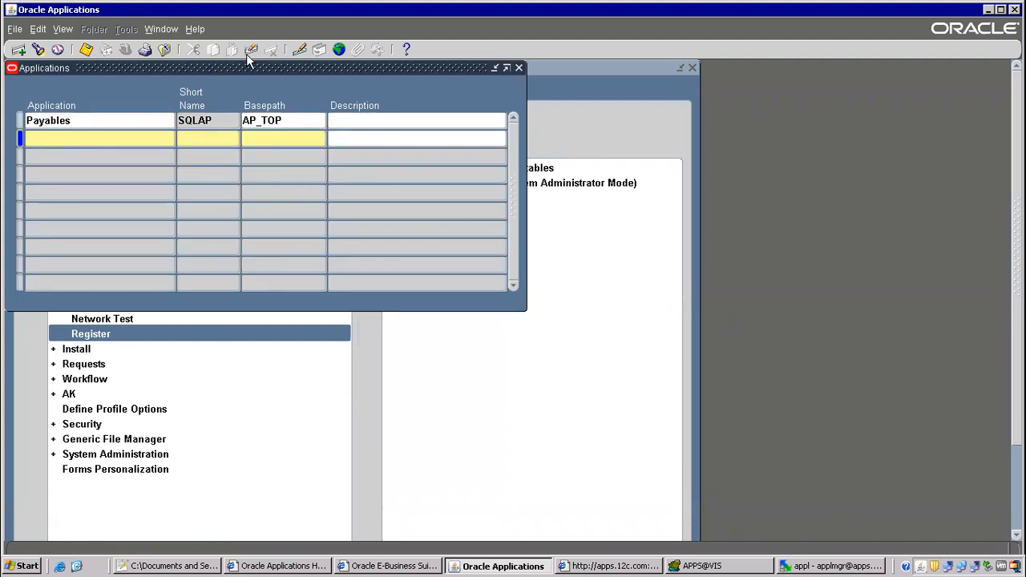
{"action": "left_click", "coordinate": [250, 50]}
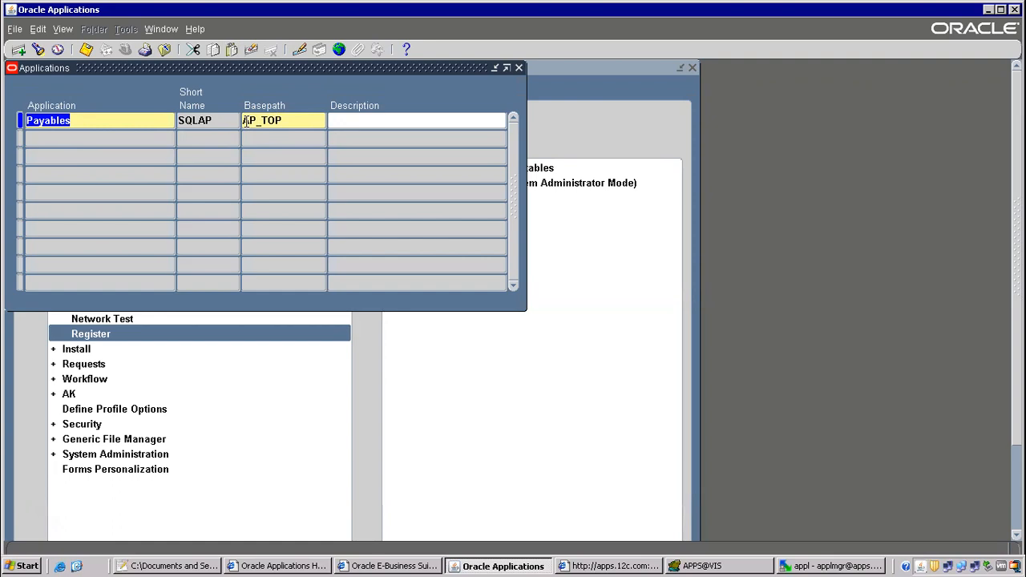
{"action": "double_click", "coordinate": [269, 120]}
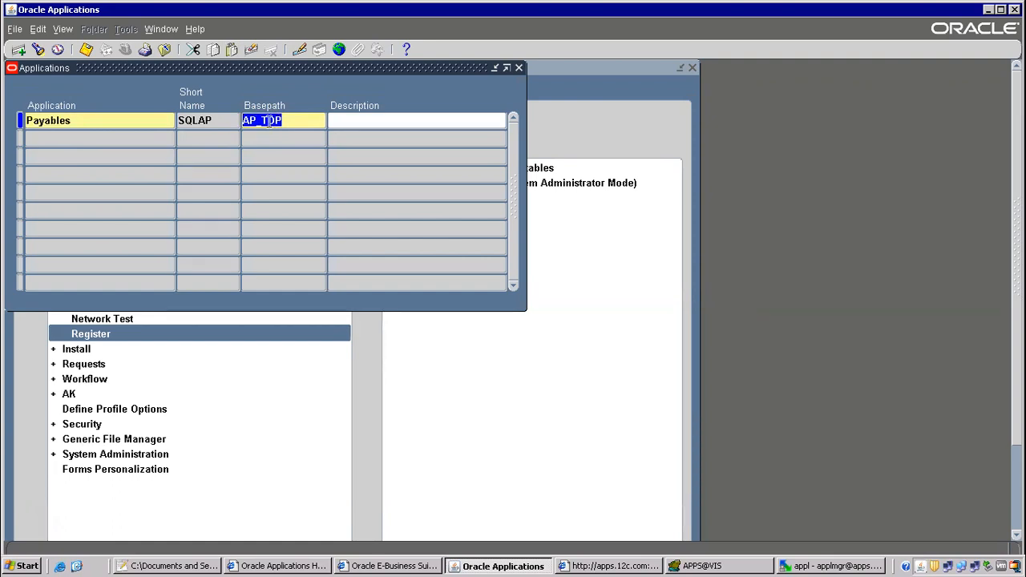
Query Order Management with 'Order%Man%' to read its ONT_TOP basepath.
{"action": "key", "text": "F11"}
{"action": "type", "text": "ORder"}
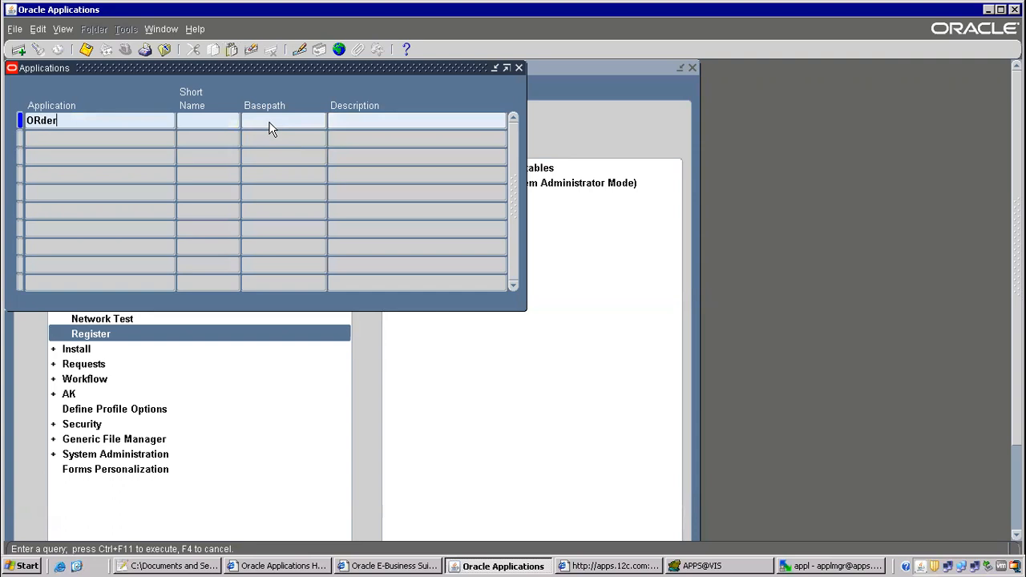
{"action": "key", "text": "BackSpace"}
{"action": "type", "text": "der%M"}
{"action": "type", "text": "an%"}
{"action": "key", "text": "ctrl+F11"}
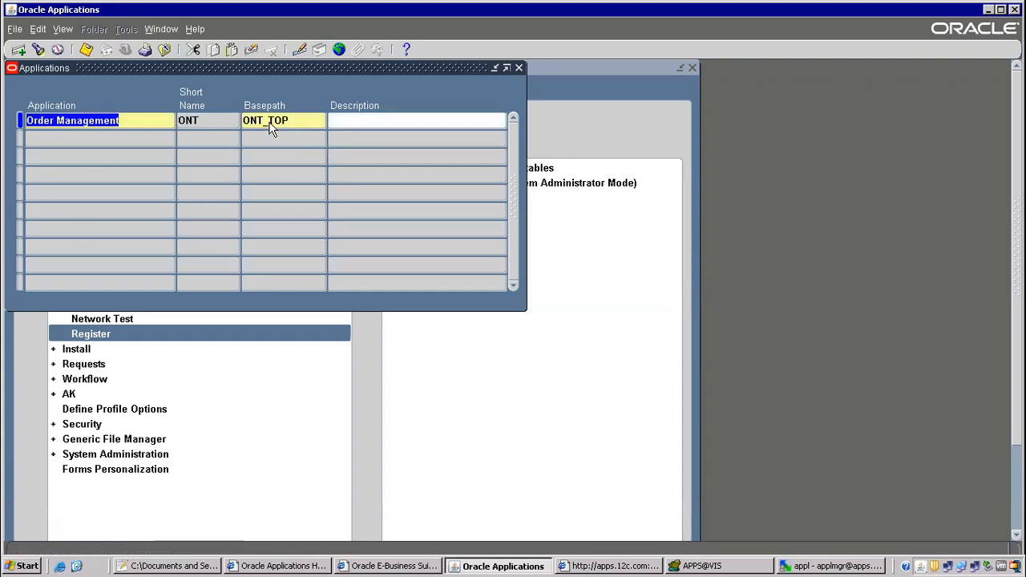
{"action": "left_click", "coordinate": [270, 126]}
{"action": "left_click", "coordinate": [261, 123]}
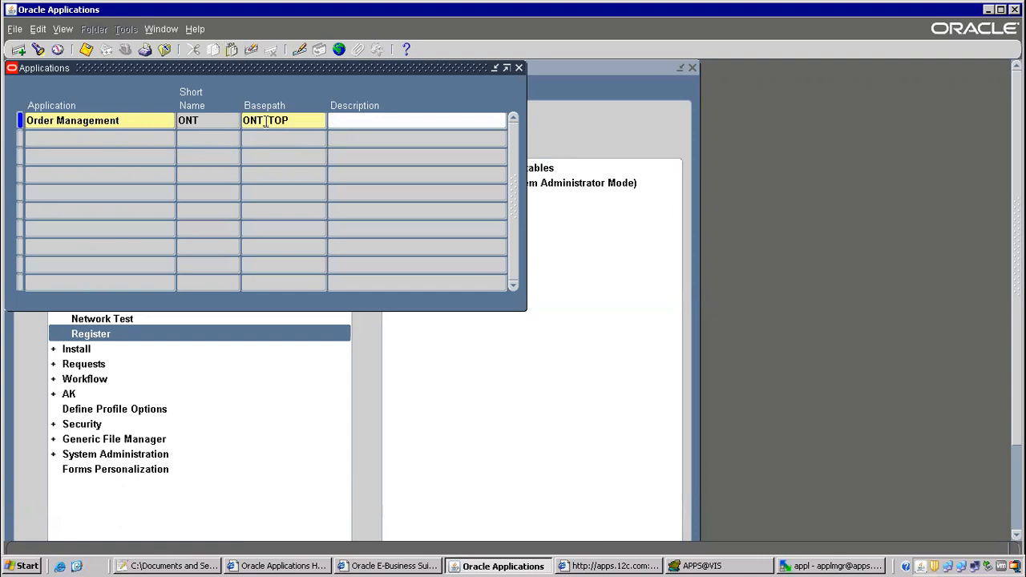
Query Receivables (AR_TOP) and then Inventory to read their basepaths.
{"action": "key", "text": "F11"}
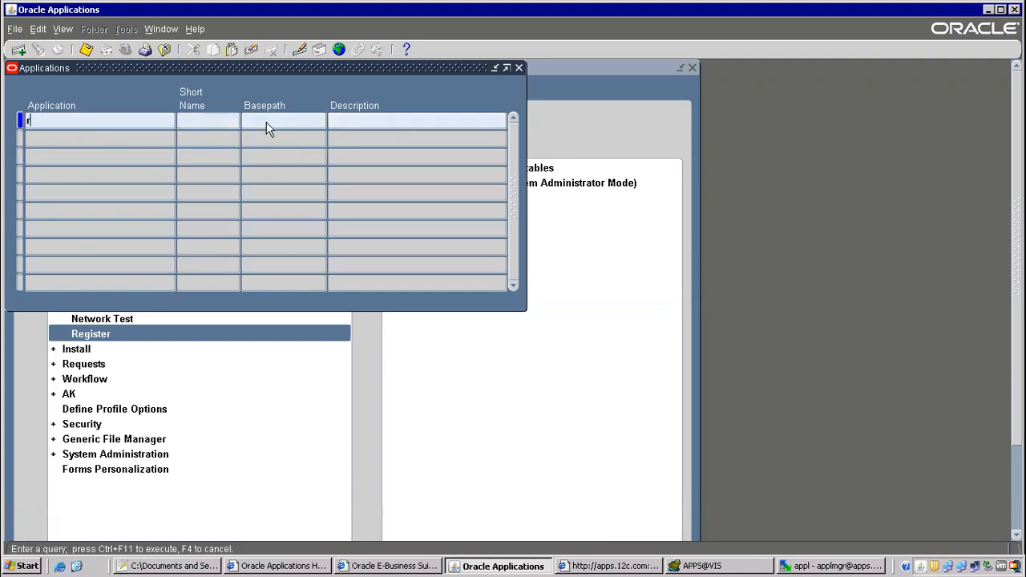
{"action": "type", "text": "RE"}
{"action": "type", "text": "ec%"}
{"action": "key", "text": "ctrl+F11"}
{"action": "double_click", "coordinate": [267, 124]}
{"action": "key", "text": "F11"}
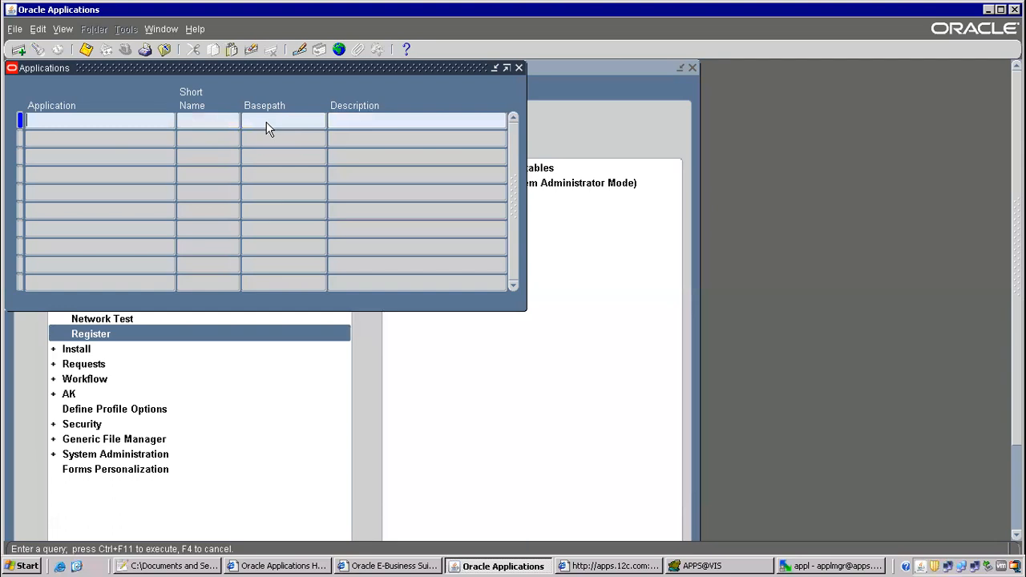
{"action": "type", "text": "Inventory"}
{"action": "key", "text": "ctrl+F11"}
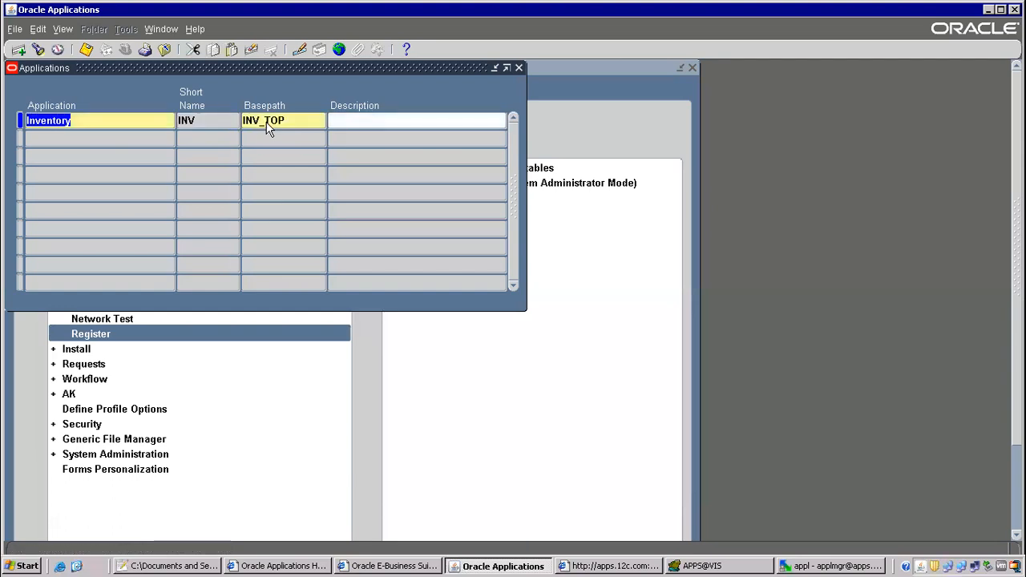
Query Cash Management with 'Cash%Man%' to read its CE_TOP basepath.
{"action": "key", "text": "F11"}
{"action": "type", "text": "Cash%Mana"}
{"action": "key", "text": "BackSpace"}
{"action": "key", "text": "BackSpace"}
{"action": "key", "text": "BackSpace"}
{"action": "key", "text": "BackSpace"}
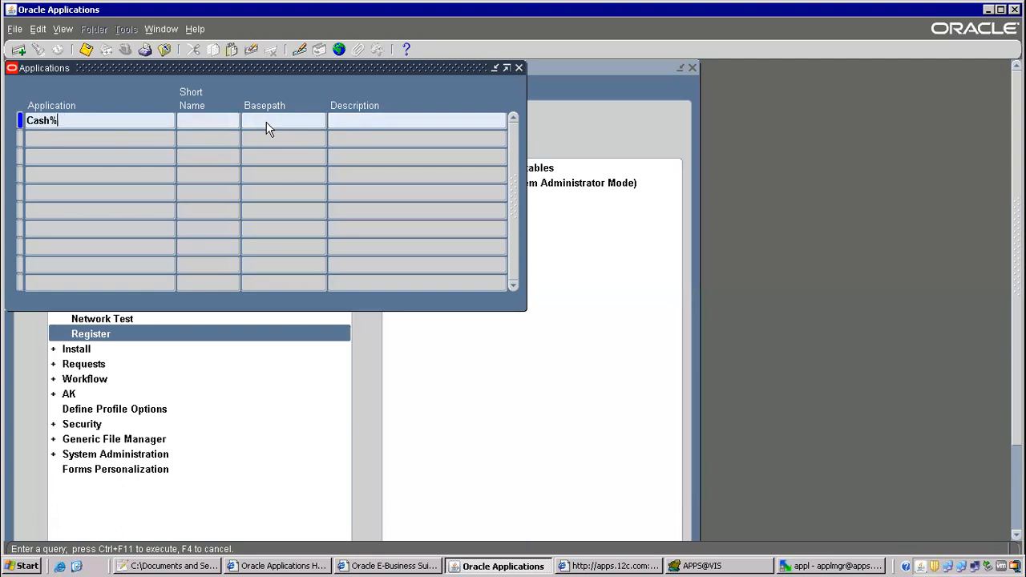
{"action": "type", "text": "Man%"}
{"action": "key", "text": "ctrl+F11"}
{"action": "left_click", "coordinate": [266, 121]}
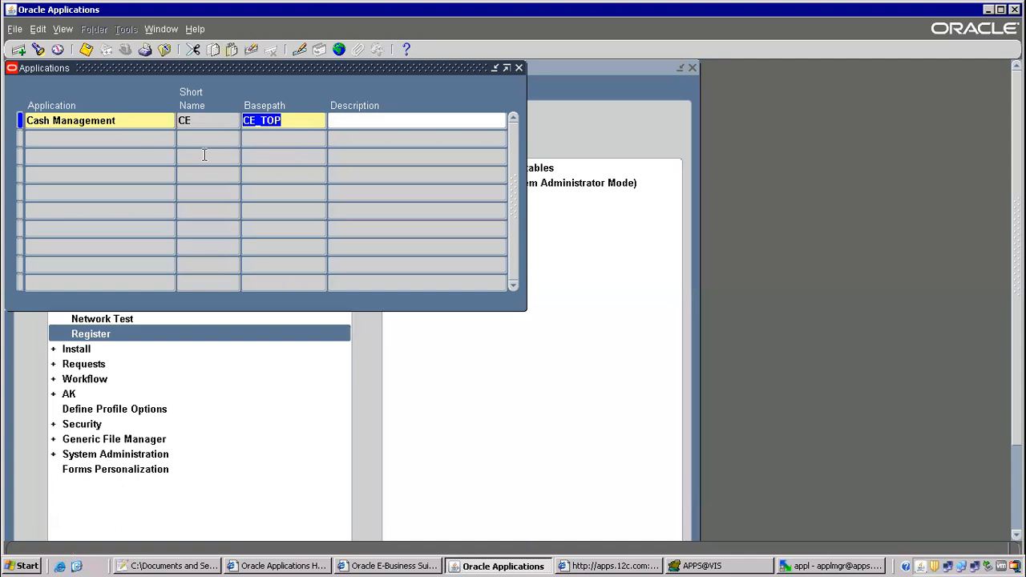
Query Purchasing to read its PO_TOP basepath, then close the Applications form.
{"action": "key", "text": "F11"}
{"action": "type", "text": "Pur"}
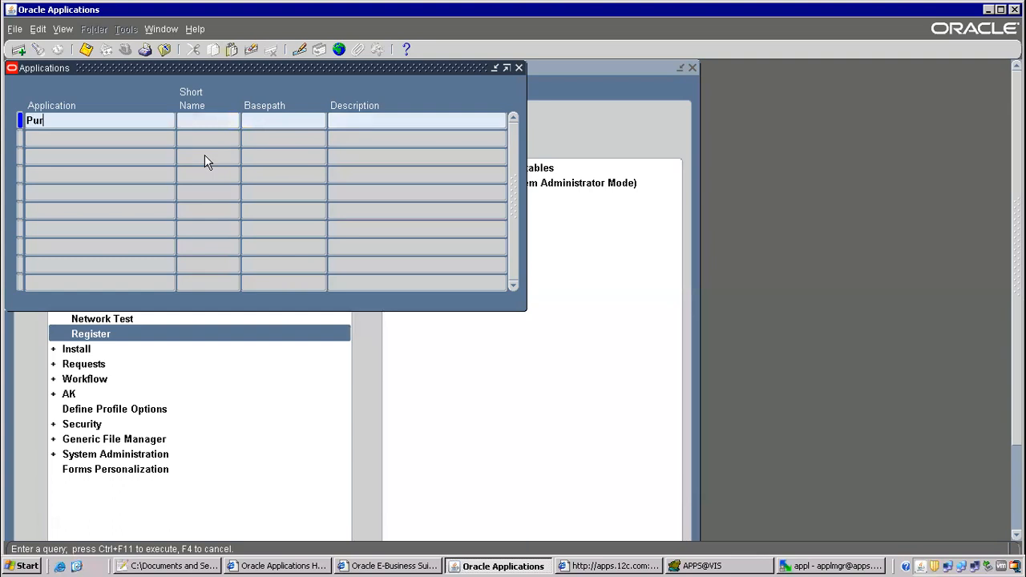
{"action": "type", "text": "chasing"}
{"action": "key", "text": "ctrl+F11"}
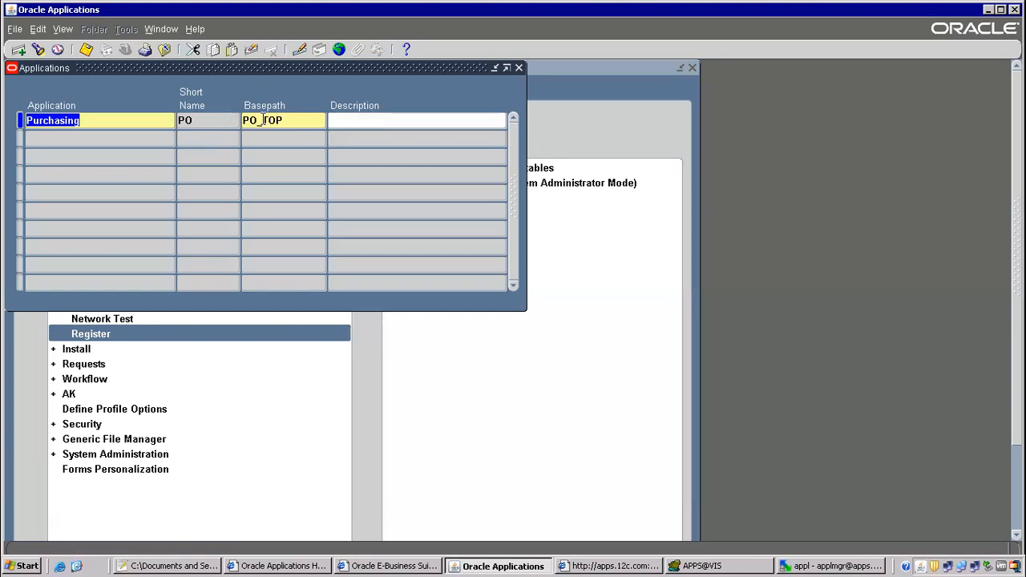
{"action": "double_click", "coordinate": [271, 120]}
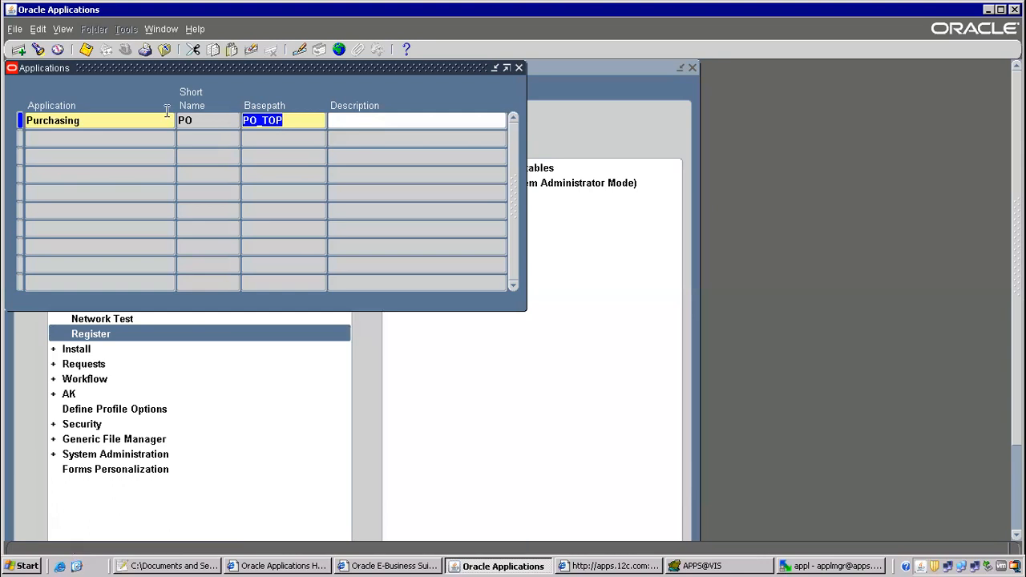
{"action": "left_click", "coordinate": [164, 48]}
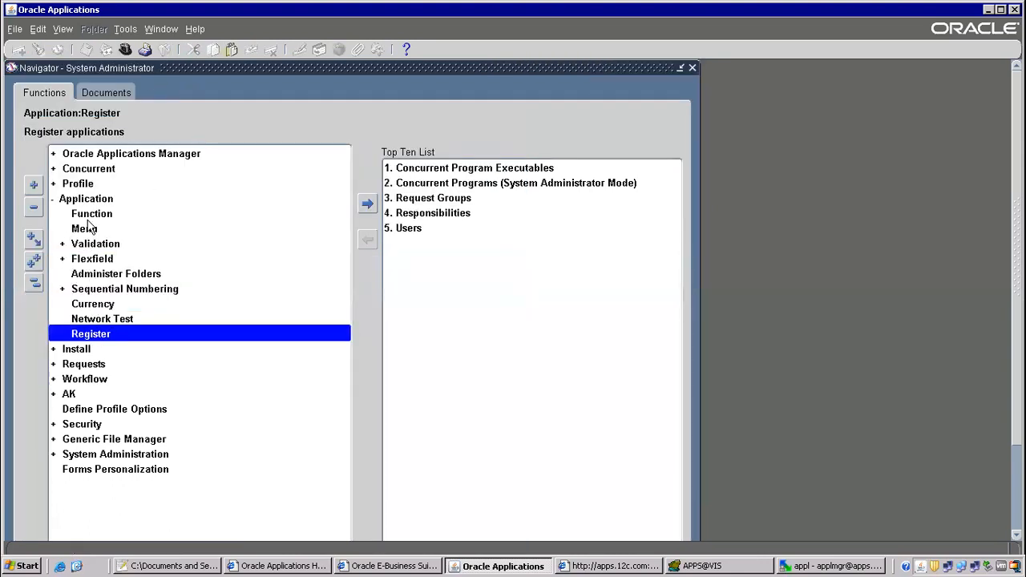
Back in WinSCP, open the ap folder under /oraAS/oracle/VIS/fs1/EBSapps/appl.
{"action": "left_click", "coordinate": [821, 566]}
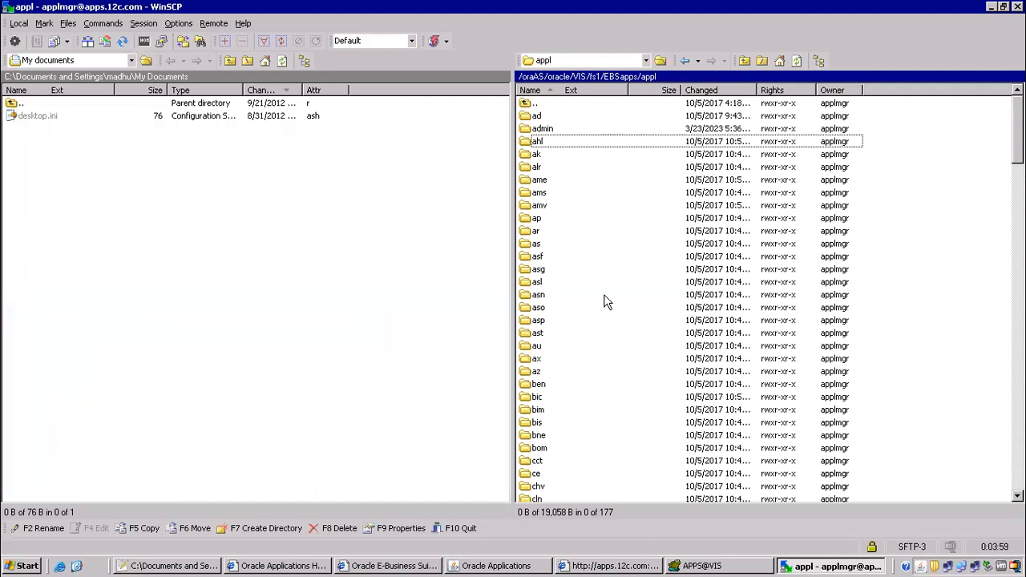
{"action": "scroll", "coordinate": [768, 301], "scroll_direction": "down", "scroll_amount": 20}
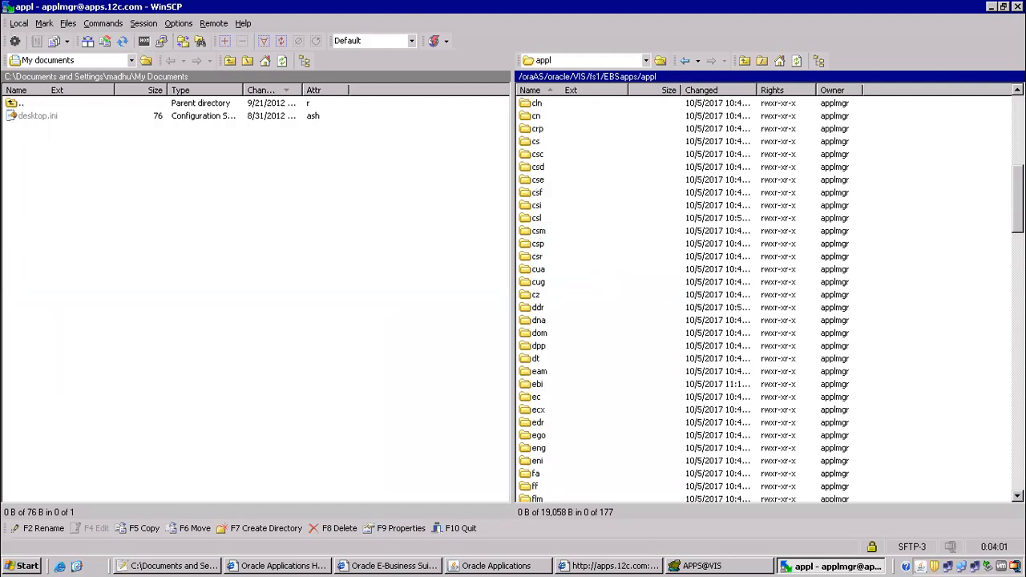
{"action": "scroll", "coordinate": [767, 301], "scroll_direction": "down", "scroll_amount": 5}
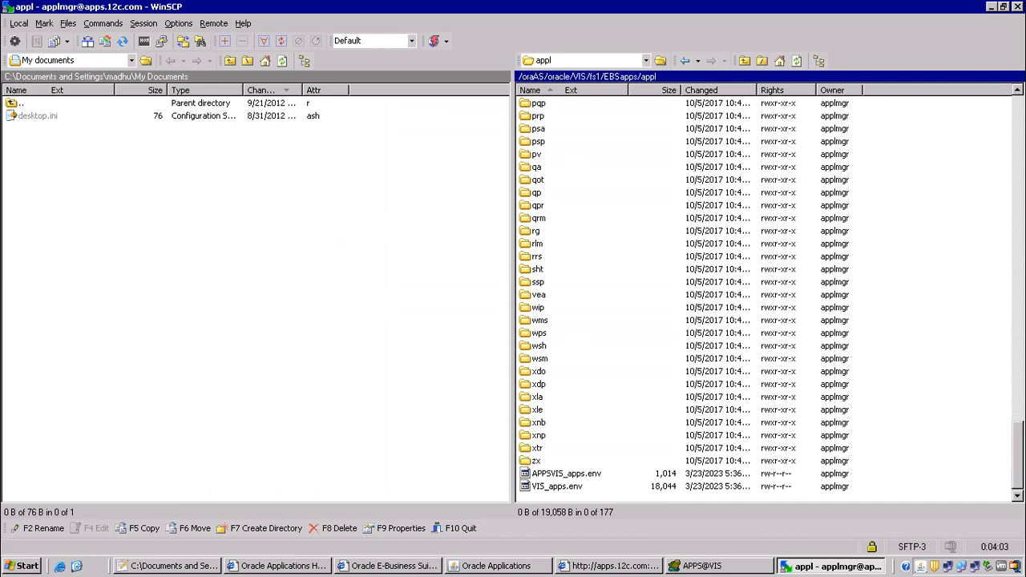
{"action": "scroll", "coordinate": [767, 301], "scroll_direction": "up", "scroll_amount": 20}
{"action": "scroll", "coordinate": [768, 300], "scroll_direction": "up", "scroll_amount": 9}
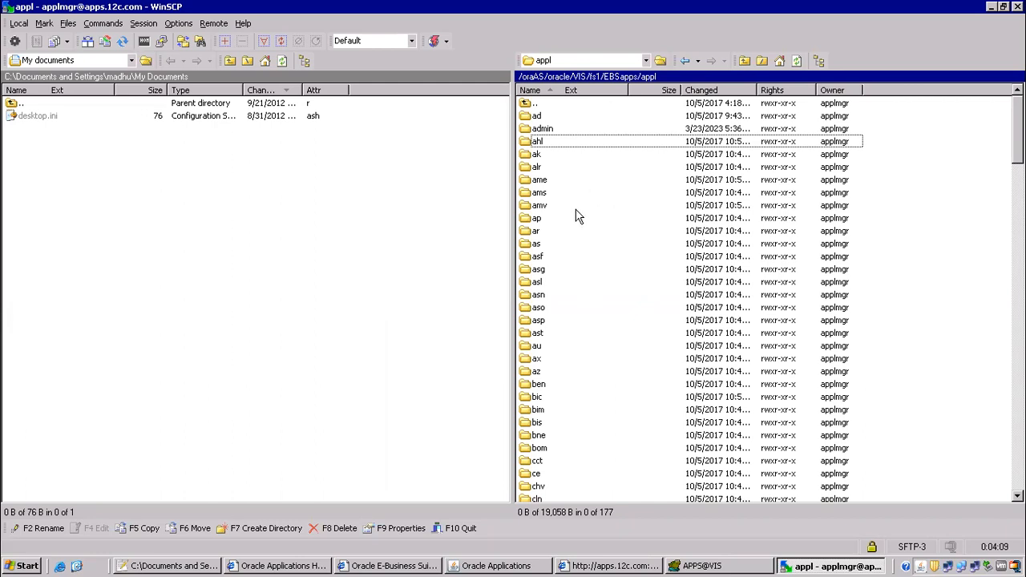
{"action": "left_click", "coordinate": [534, 219]}
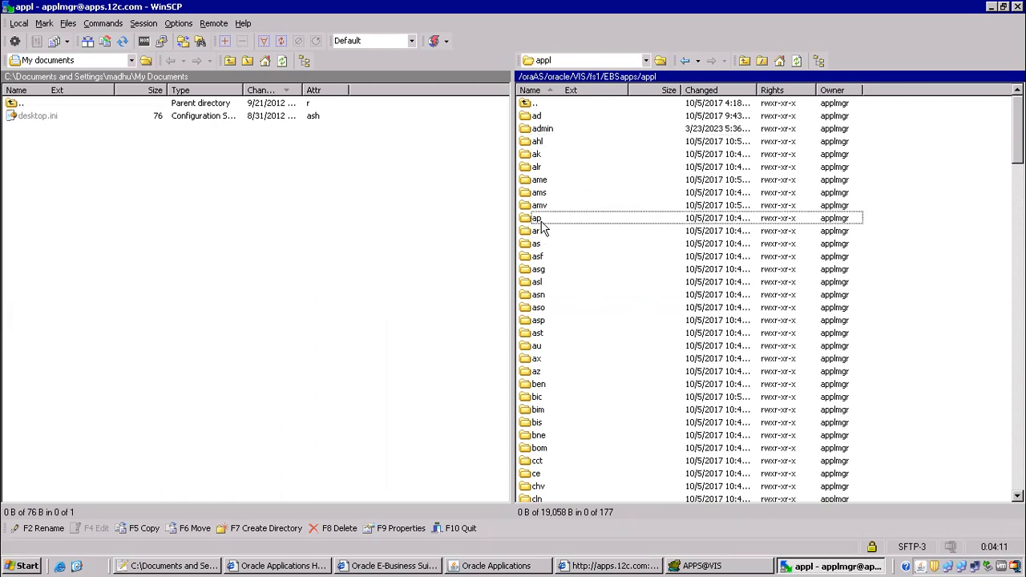
{"action": "key", "text": "Return"}
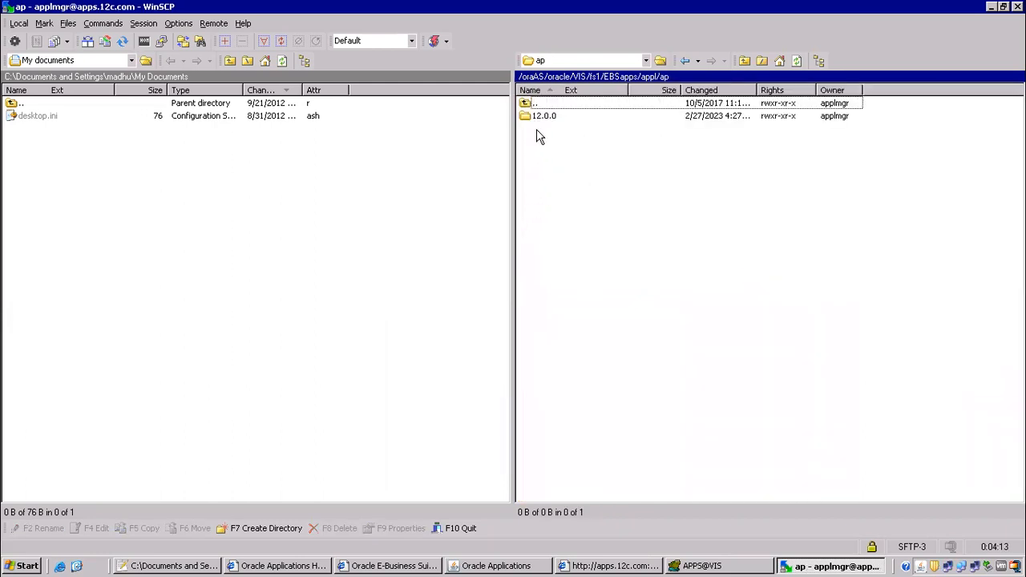
Open 12.0.0 and survey its bin, forms, log, out, reports and sql subfolders.
{"action": "double_click", "coordinate": [541, 118]}
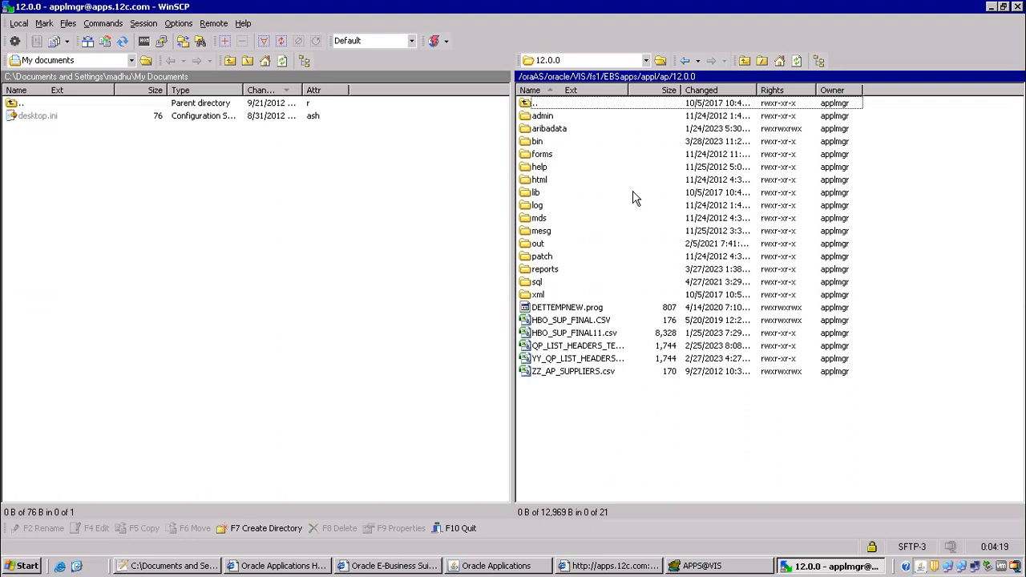
{"action": "left_click", "coordinate": [536, 283]}
{"action": "left_click", "coordinate": [537, 270]}
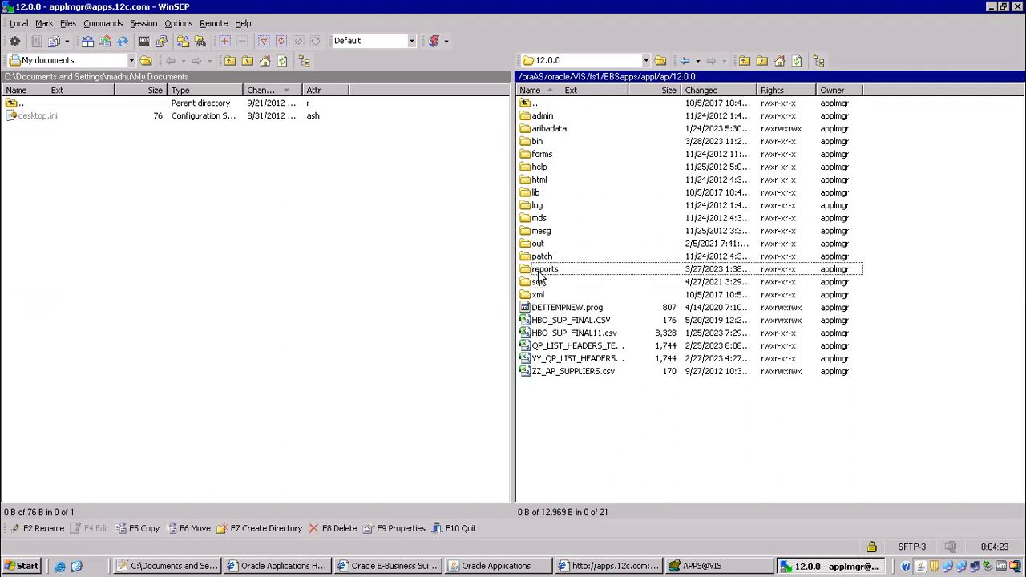
{"action": "left_click", "coordinate": [541, 157]}
{"action": "left_click", "coordinate": [544, 144]}
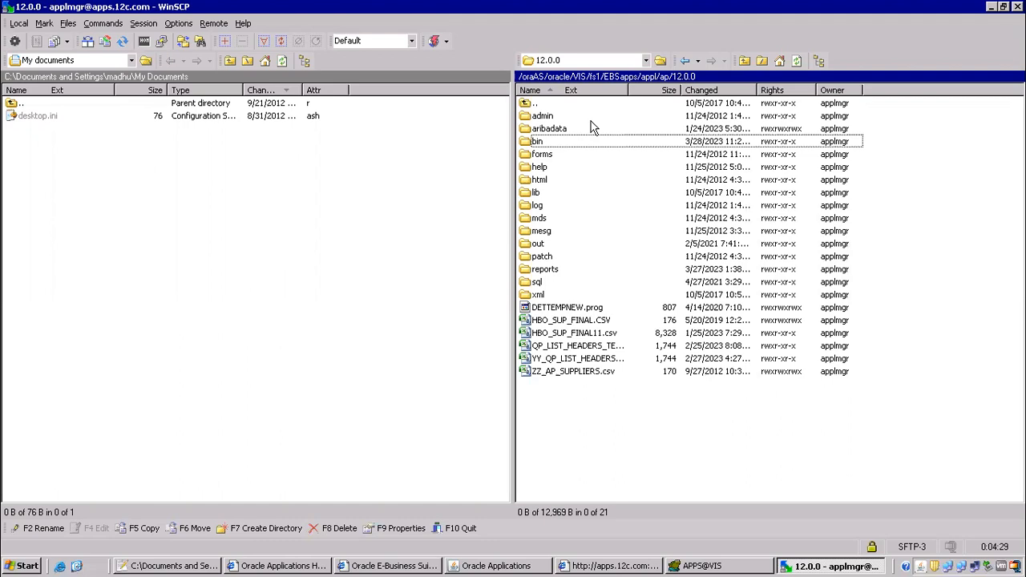
{"action": "left_click", "coordinate": [537, 208]}
{"action": "left_click", "coordinate": [537, 245]}
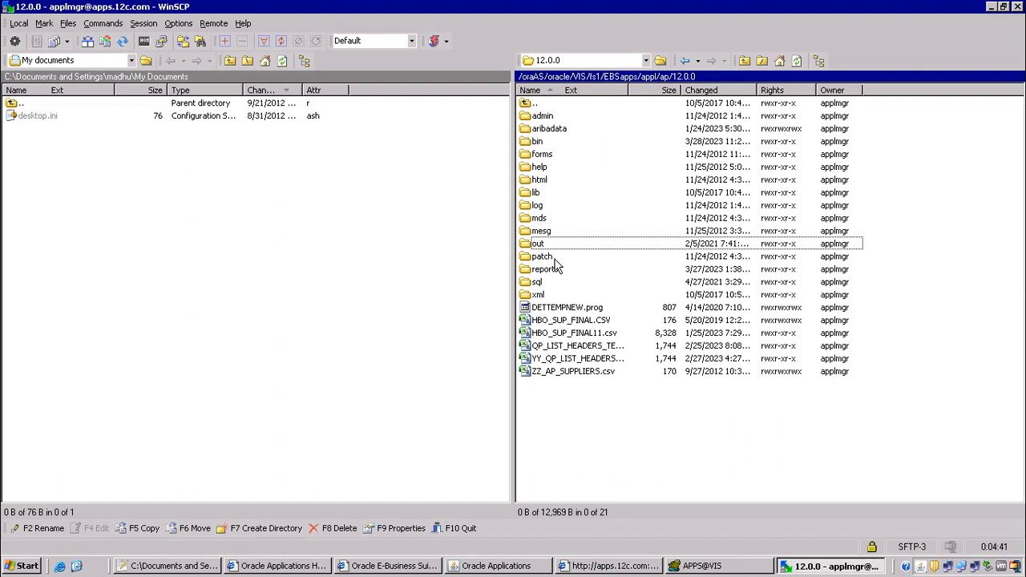
{"action": "left_click", "coordinate": [535, 283]}
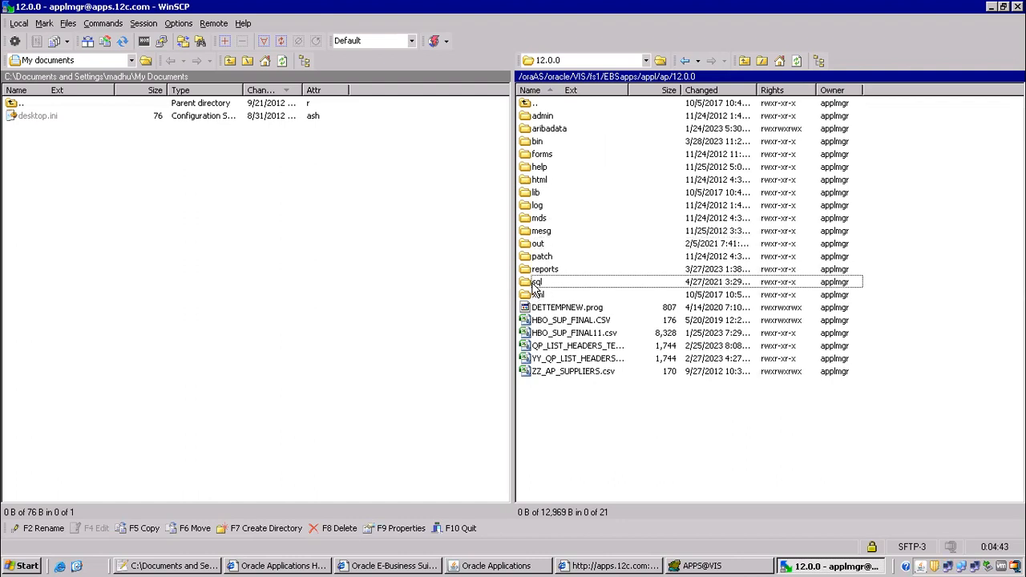
{"action": "left_click", "coordinate": [548, 273]}
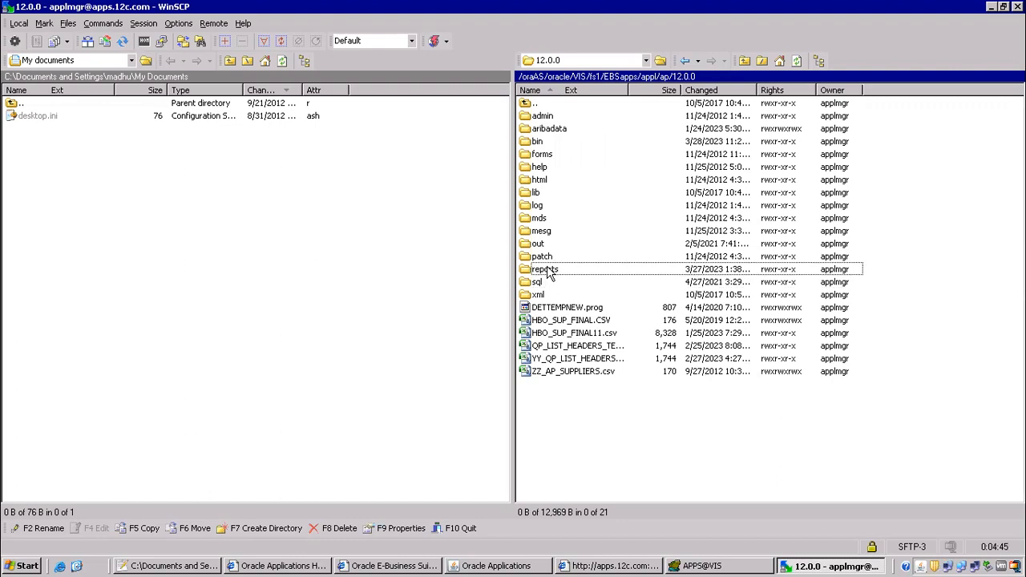
{"action": "left_click", "coordinate": [544, 156]}
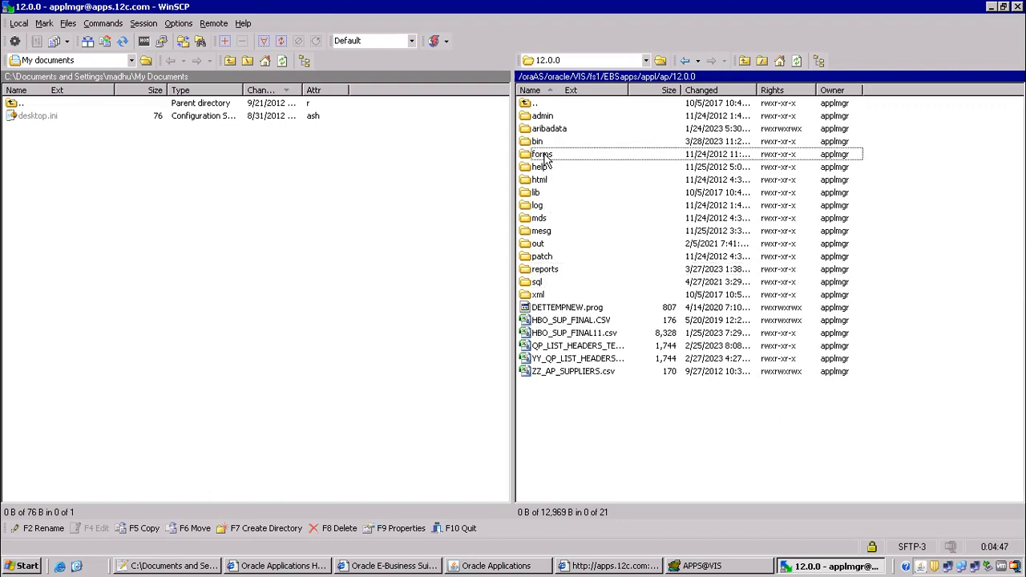
{"action": "left_click", "coordinate": [538, 142]}
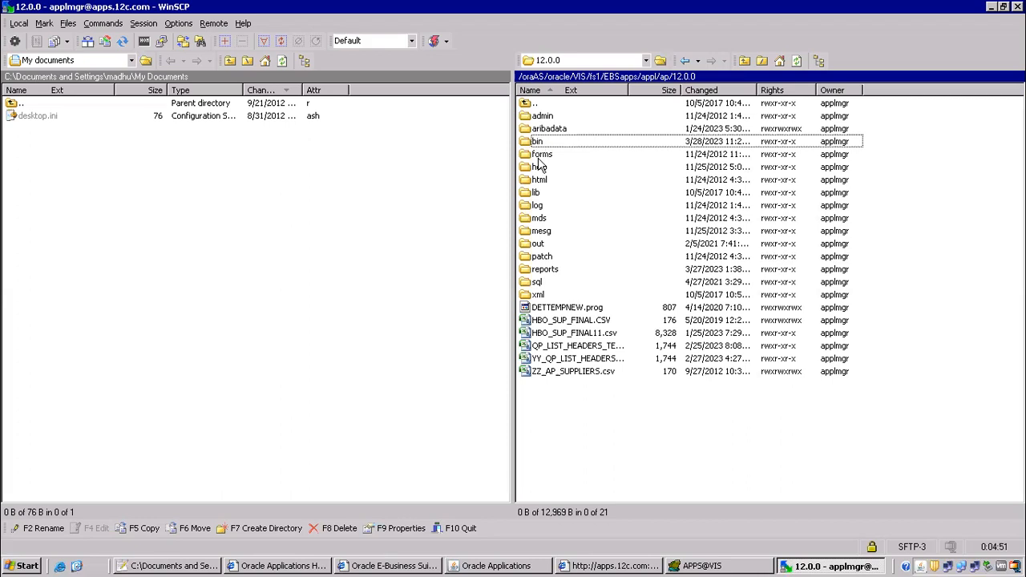
Open the reports folder and select its US subfolder.
{"action": "left_click", "coordinate": [542, 273]}
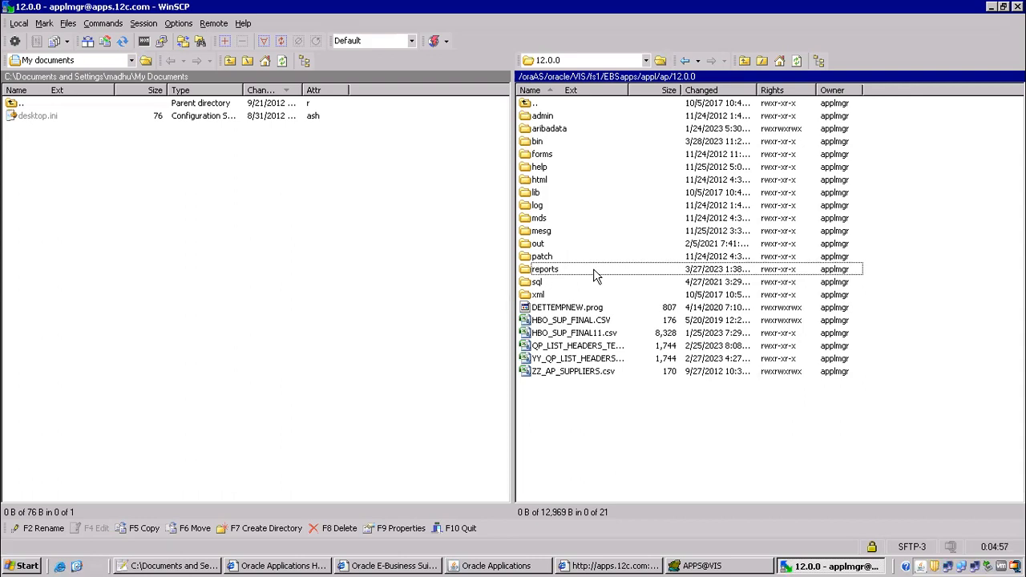
{"action": "double_click", "coordinate": [526, 274]}
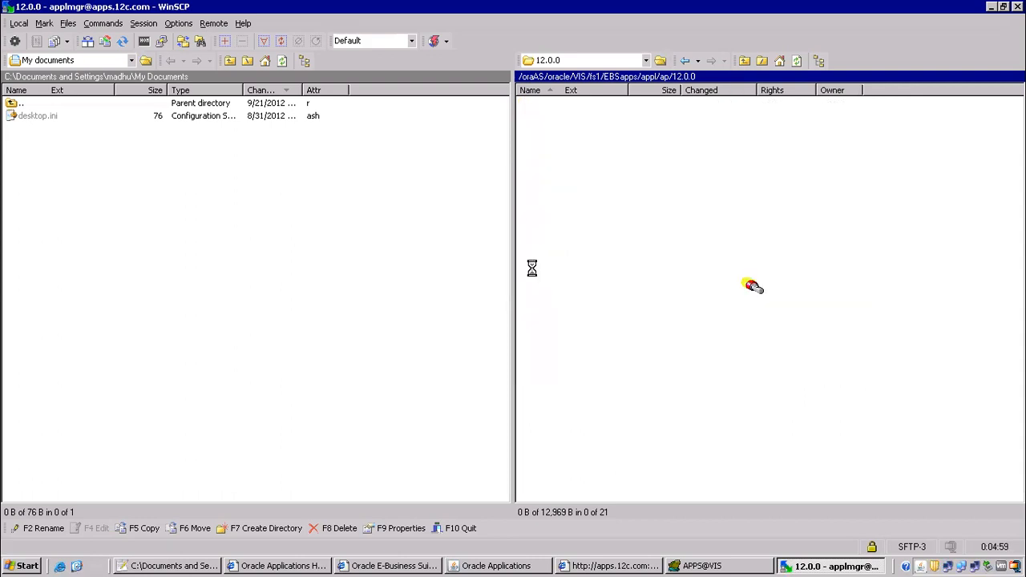
{"action": "left_click", "coordinate": [535, 117]}
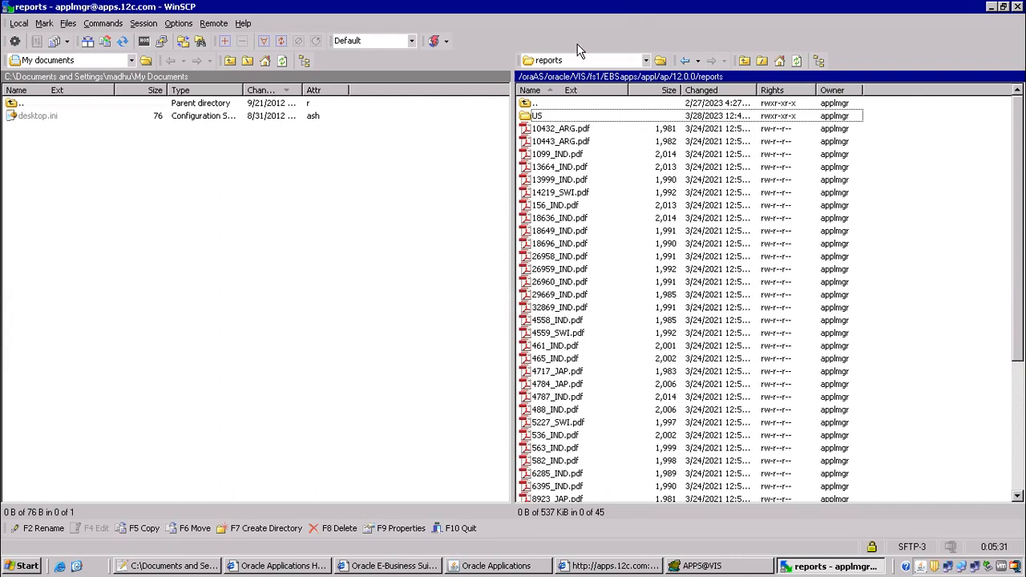
Open the server's US reports folder of .rdf files, then bring Oracle Applications forward.
{"action": "double_click", "coordinate": [537, 115]}
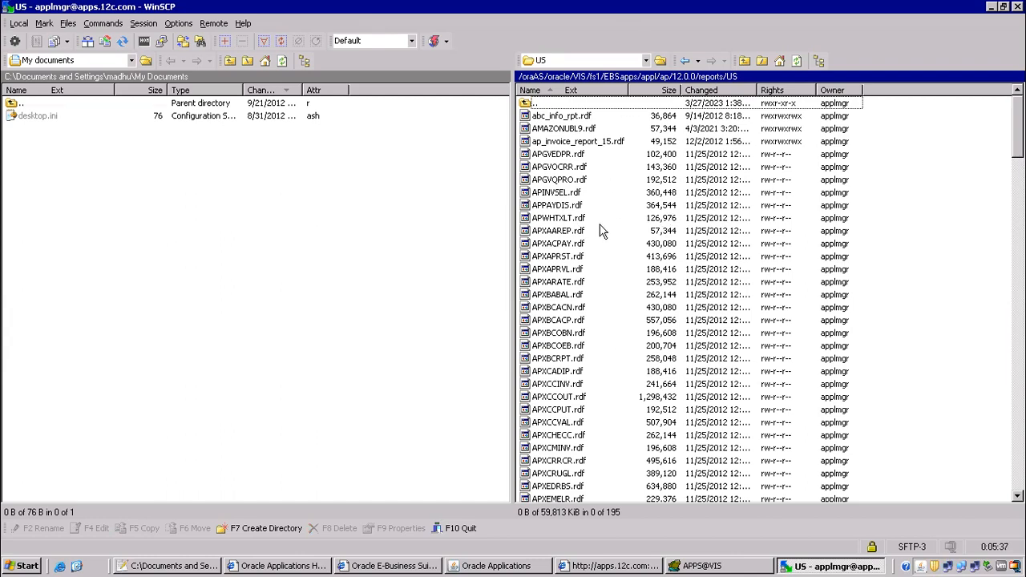
{"action": "left_click", "coordinate": [488, 566]}
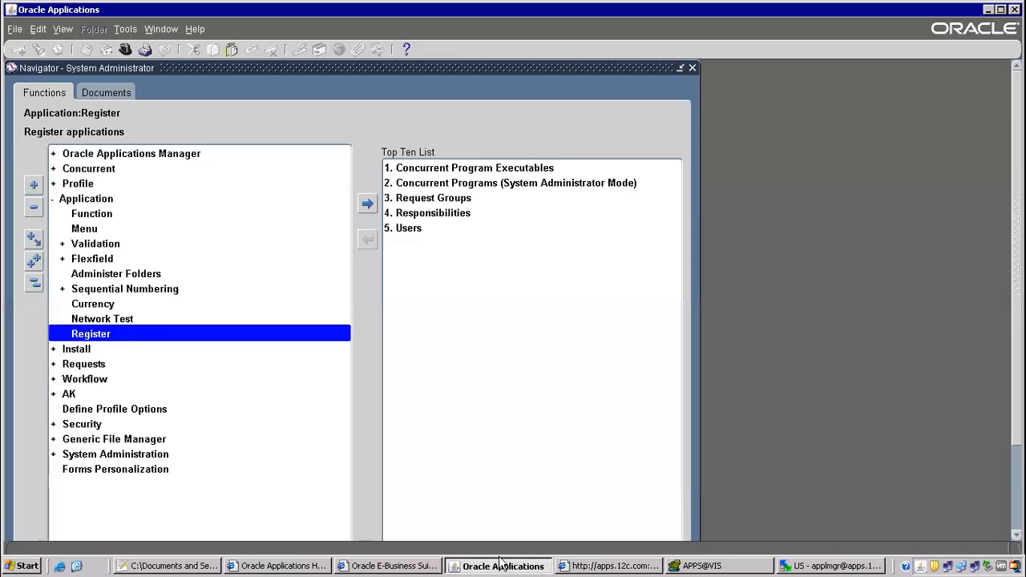
Query executable APXT7RVT: Payables, Oracle Reports, execution file APXT7RVT, then return to WinSCP.
{"action": "double_click", "coordinate": [90, 169]}
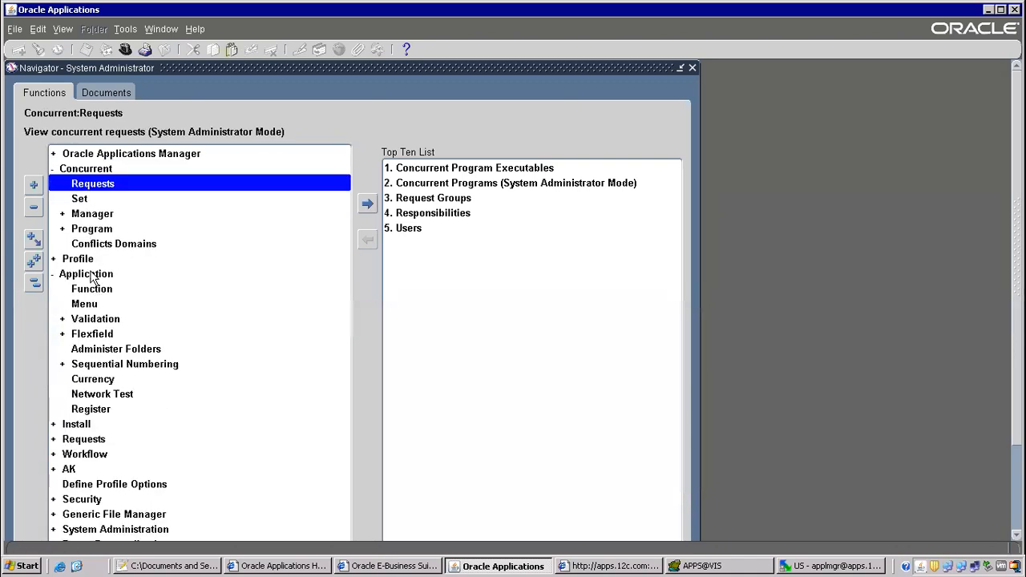
{"action": "double_click", "coordinate": [94, 230]}
{"action": "double_click", "coordinate": [120, 262]}
{"action": "key", "text": "F11"}
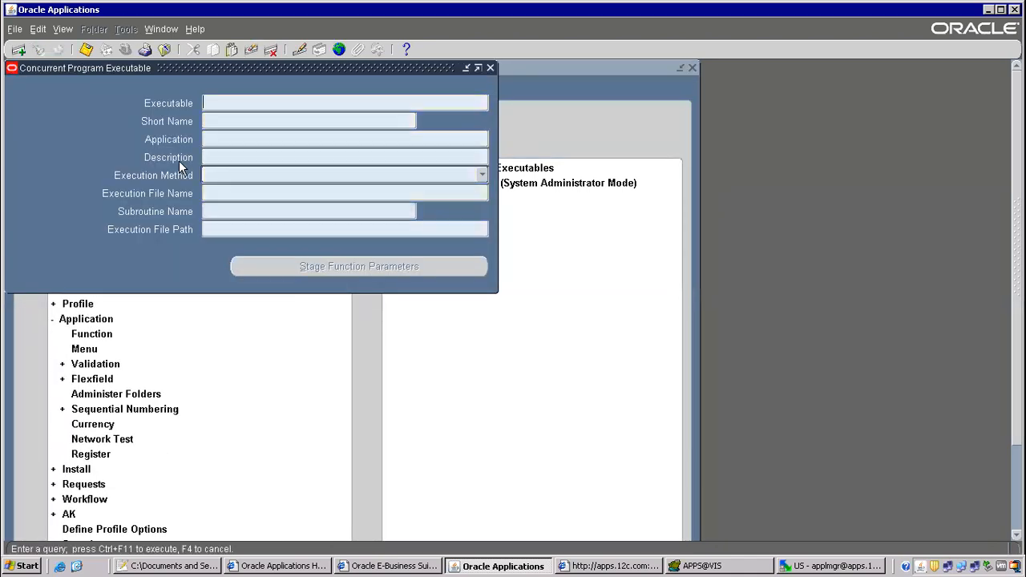
{"action": "left_click", "coordinate": [220, 122]}
{"action": "type", "text": "APXT7RVT"}
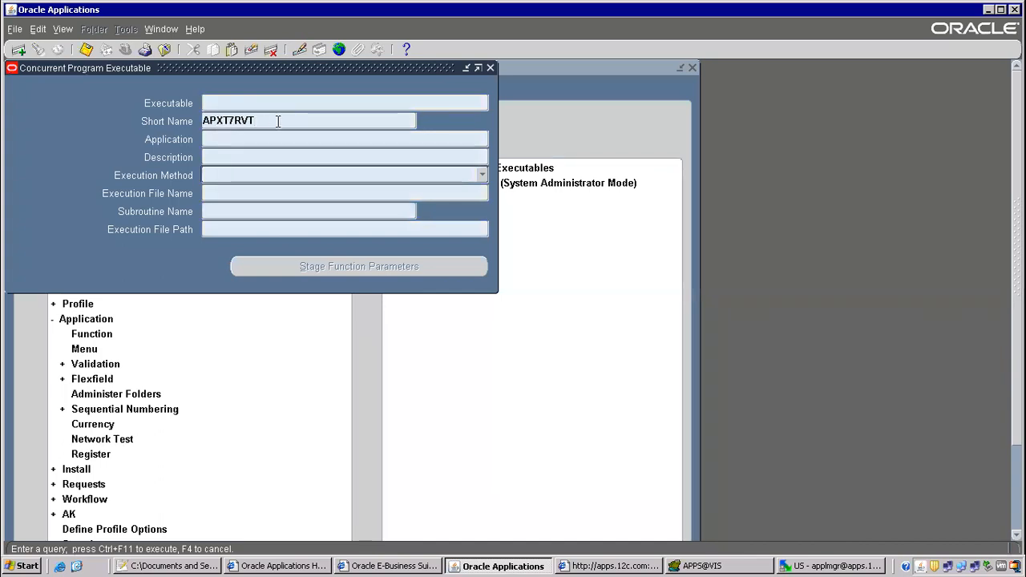
{"action": "key", "text": "ctrl+F11"}
{"action": "left_click", "coordinate": [225, 193]}
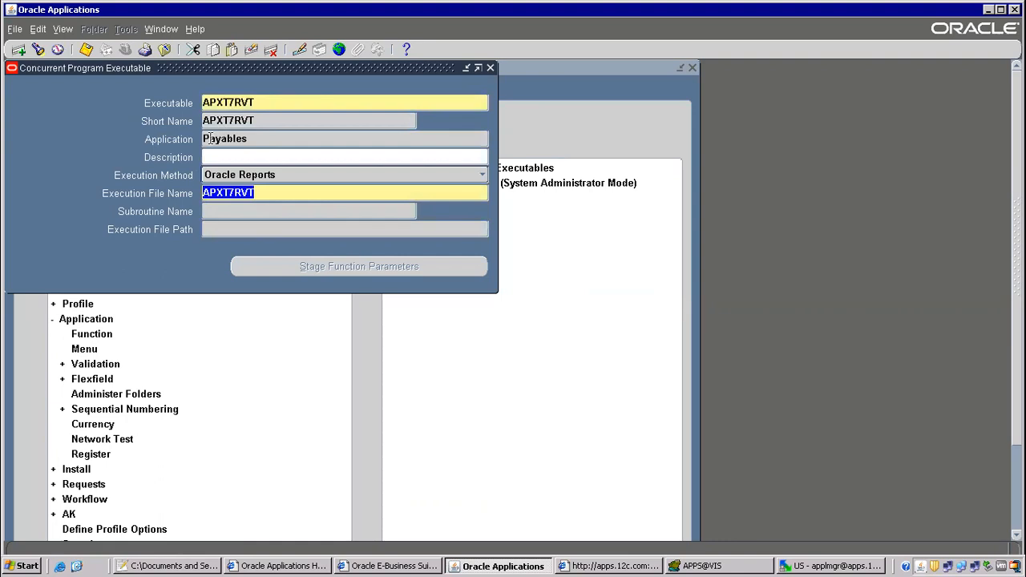
{"action": "key", "text": "alt+Tab"}
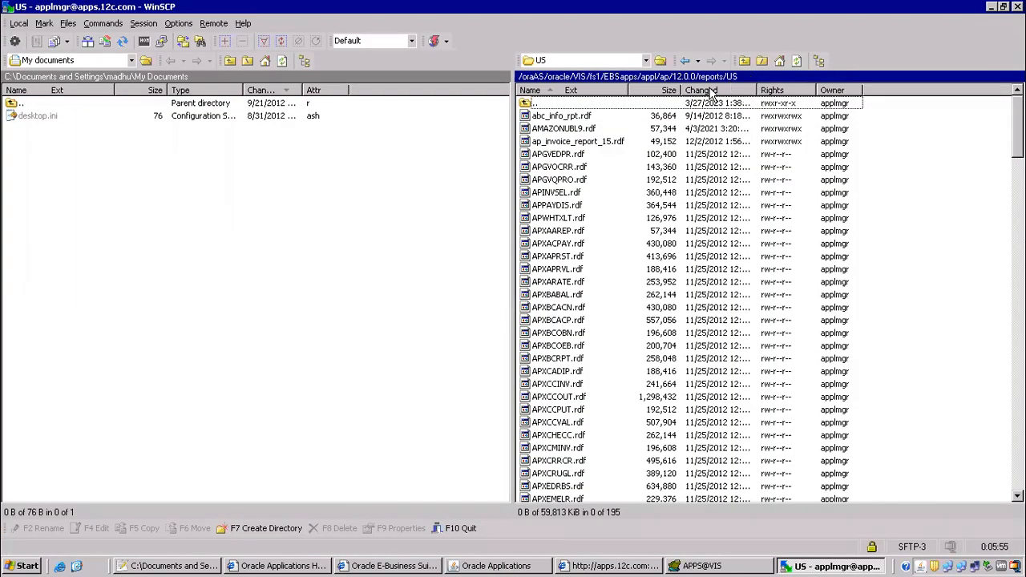
Widen the Name column of the remote US reports list.
{"action": "left_click", "coordinate": [586, 184]}
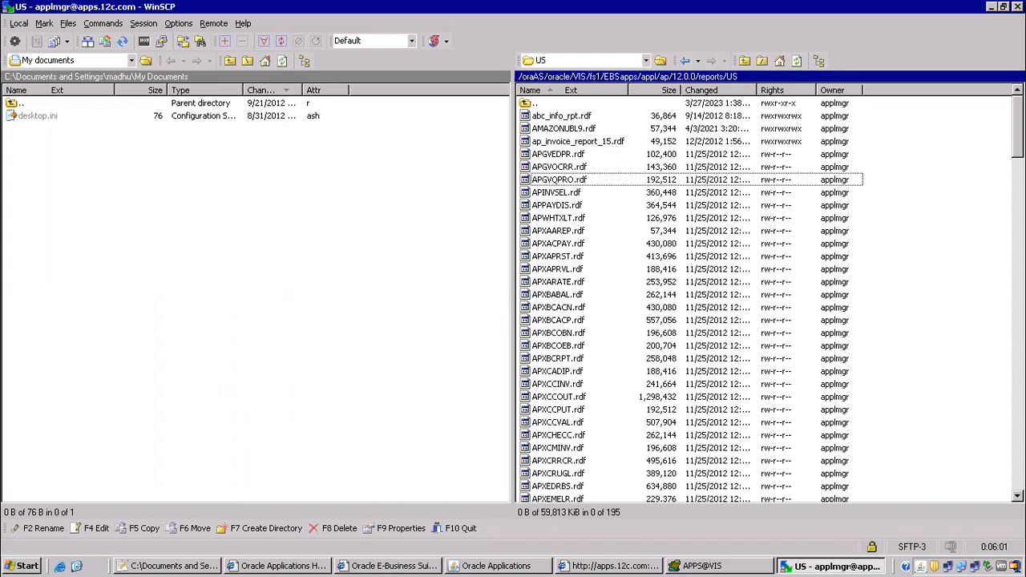
{"action": "scroll", "coordinate": [689, 301], "scroll_direction": "down", "scroll_amount": 20}
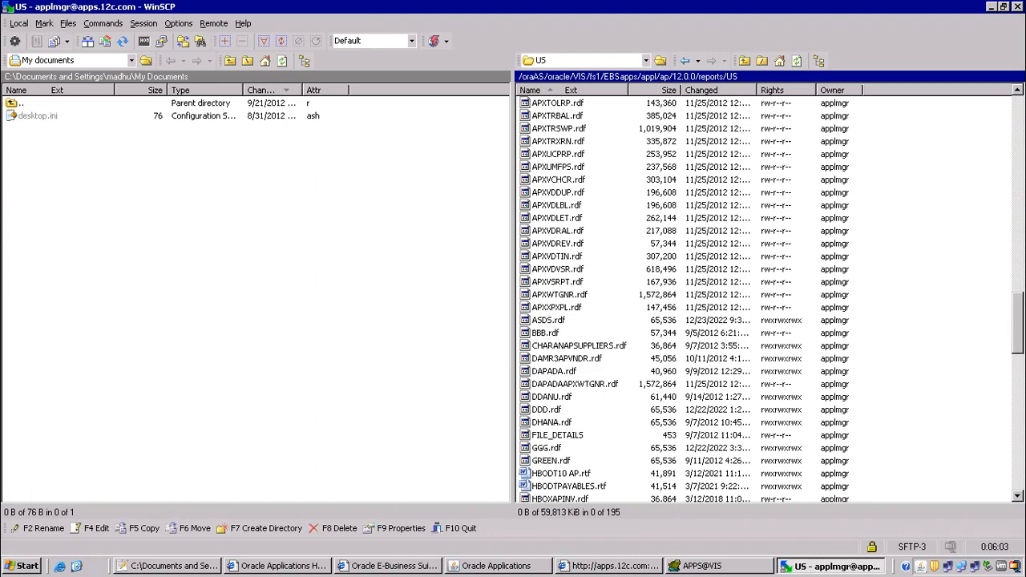
{"action": "scroll", "coordinate": [778, 435], "scroll_direction": "up", "scroll_amount": 20}
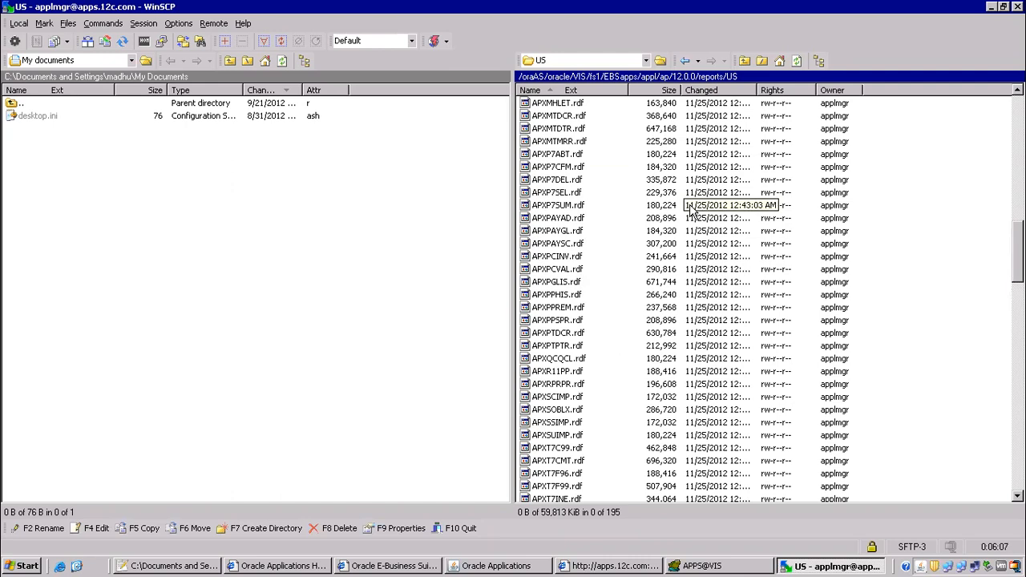
{"action": "left_click_drag", "start_coordinate": [630, 88], "coordinate": [730, 84]}
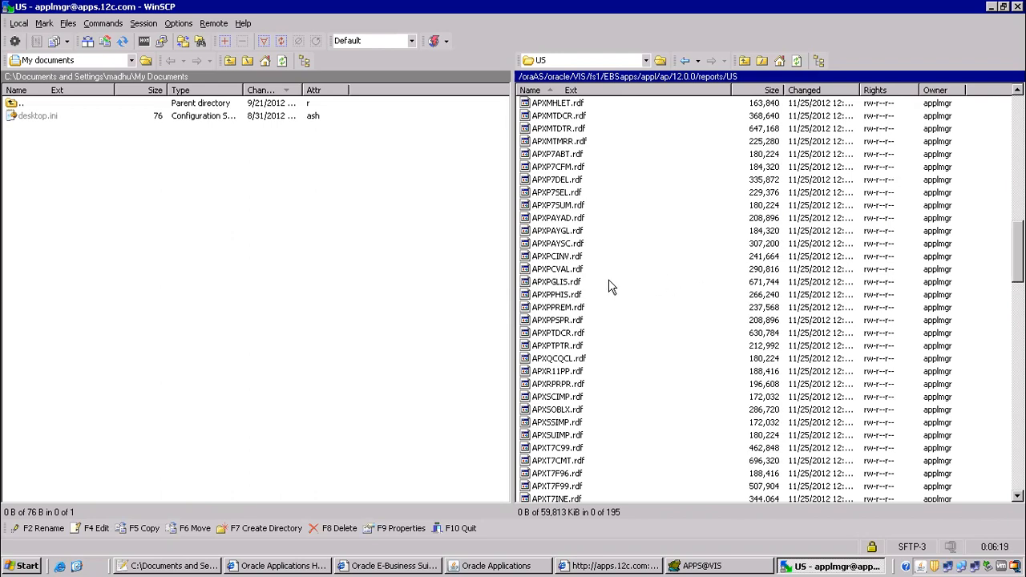
Locate APXT7RVT.rdf (1,232,896 bytes) in the remote report list.
{"action": "left_click", "coordinate": [549, 183]}
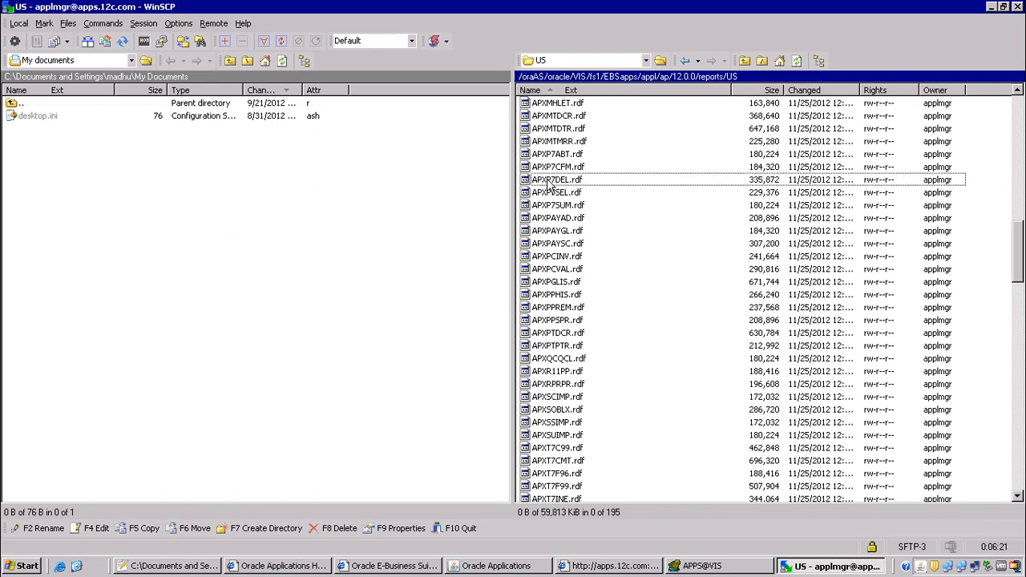
{"action": "key", "text": "alt+Tab"}
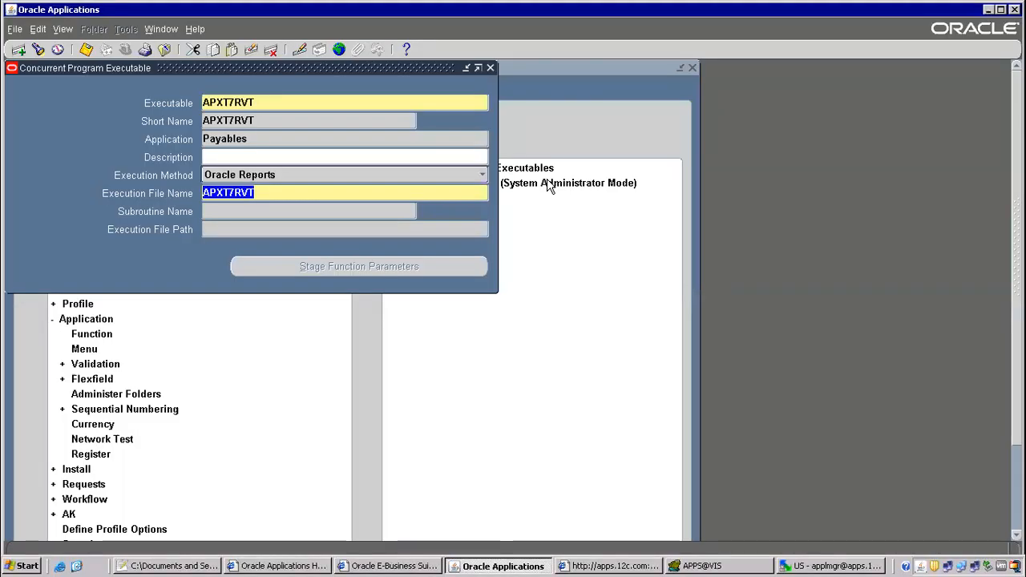
{"action": "key", "text": "alt+Tab"}
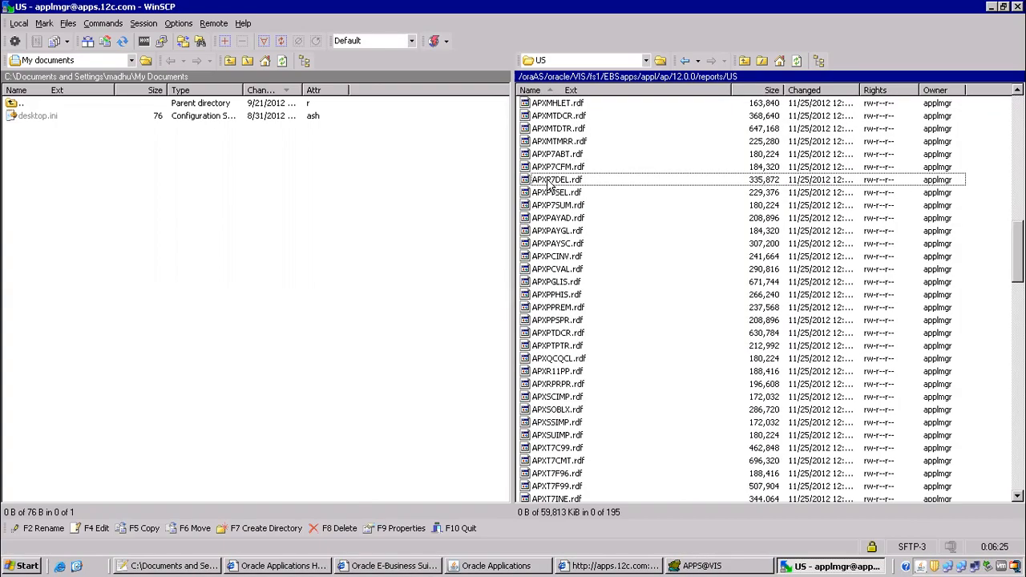
{"action": "key", "text": "Down"}
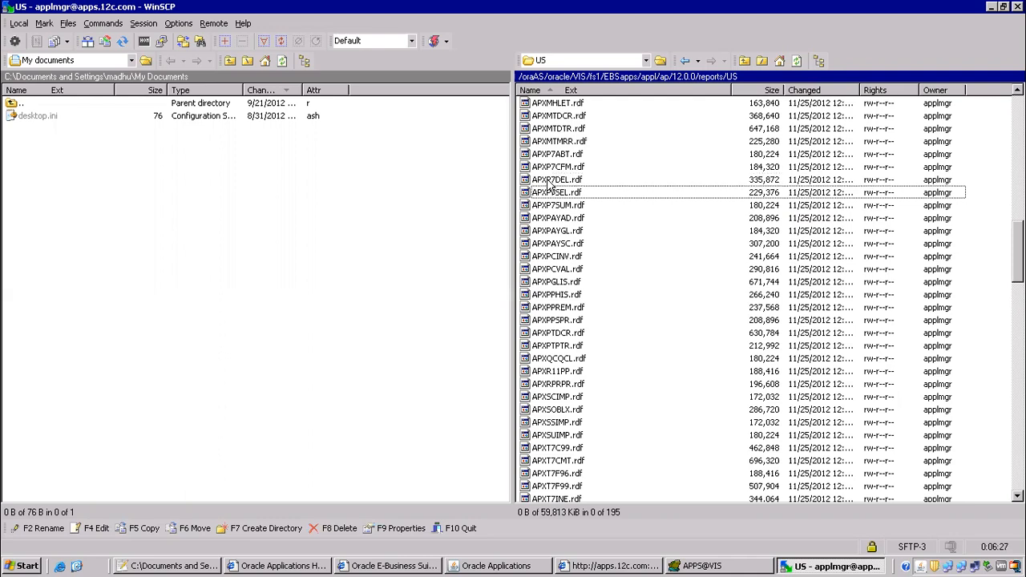
{"action": "key", "text": "Down"}
{"action": "key", "text": "Down"}
{"action": "key", "text": "Down"}
{"action": "key", "text": "Down"}
{"action": "key", "text": "Down"}
{"action": "key", "text": "Down"}
{"action": "key", "text": "Down"}
{"action": "key", "text": "Down"}
{"action": "key", "text": "Down"}
{"action": "key", "text": "Down"}
{"action": "key", "text": "Down"}
{"action": "key", "text": "Down"}
{"action": "key", "text": "Down"}
{"action": "key", "text": "Down"}
{"action": "key", "text": "Down"}
{"action": "key", "text": "Down"}
{"action": "key", "text": "Down"}
{"action": "key", "text": "Down"}
{"action": "key", "text": "Down"}
{"action": "key", "text": "Down"}
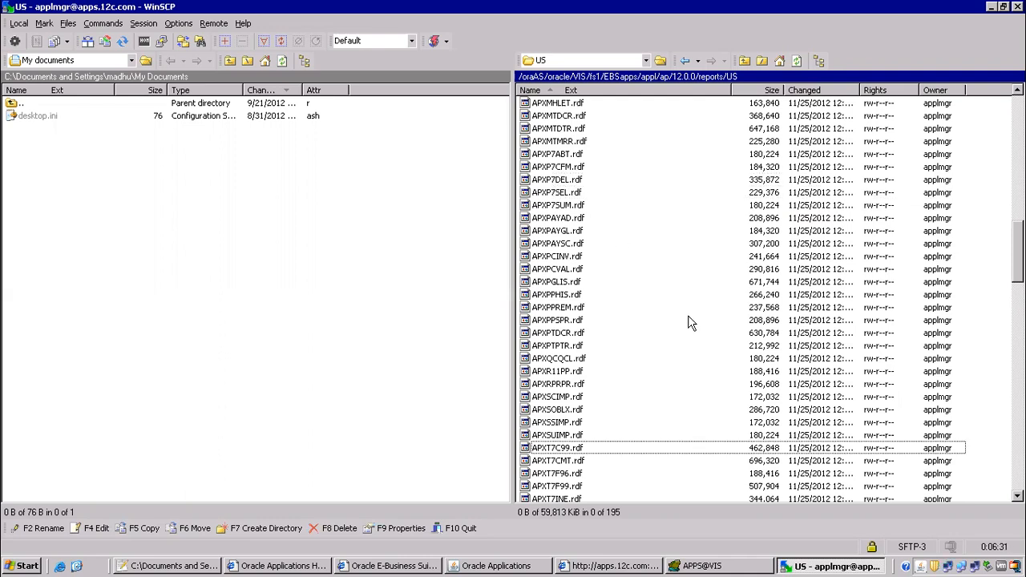
{"action": "scroll", "coordinate": [687, 321], "scroll_direction": "down", "scroll_amount": 4}
{"action": "left_click", "coordinate": [557, 362]}
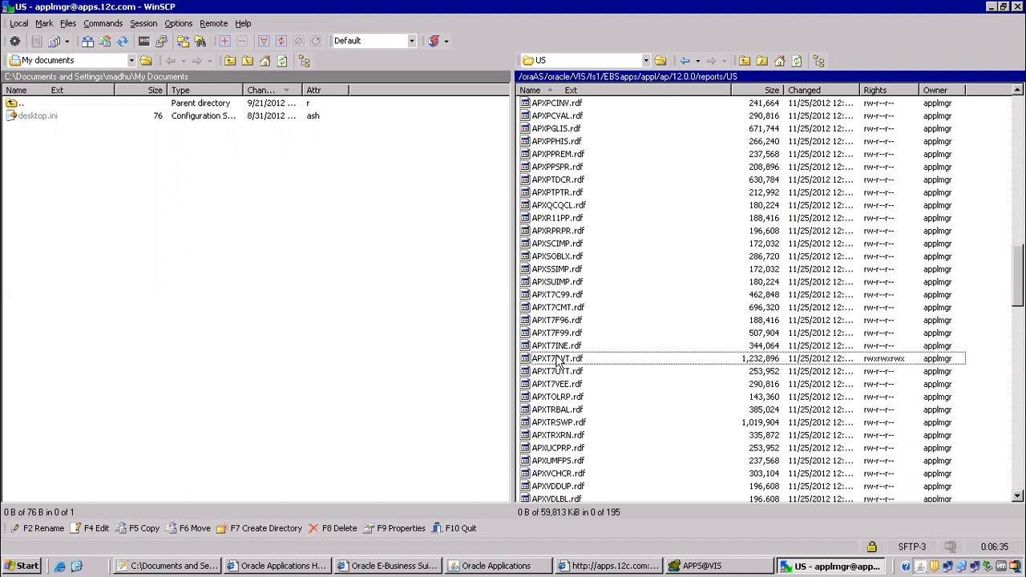
{"action": "scroll", "coordinate": [569, 361], "scroll_direction": "down", "scroll_amount": 3}
{"action": "scroll", "coordinate": [590, 222], "scroll_direction": "down", "scroll_amount": 1}
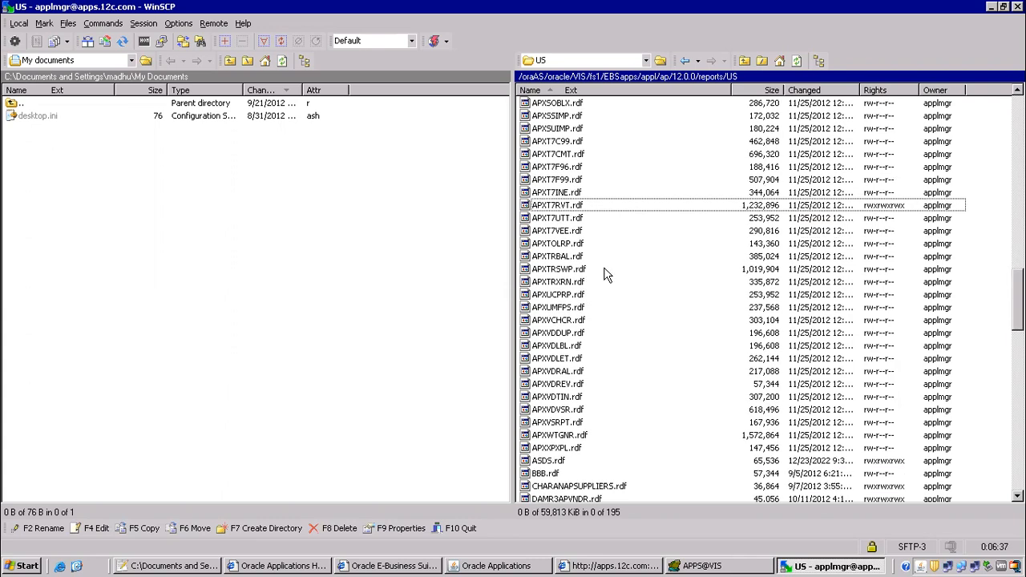
{"action": "left_click", "coordinate": [561, 218]}
Download APXT7RVT.rdf into the local Desktop folder 'batch 97 oracle apps'.
{"action": "left_click", "coordinate": [563, 207]}
{"action": "left_click", "coordinate": [131, 60]}
{"action": "left_click", "coordinate": [53, 91]}
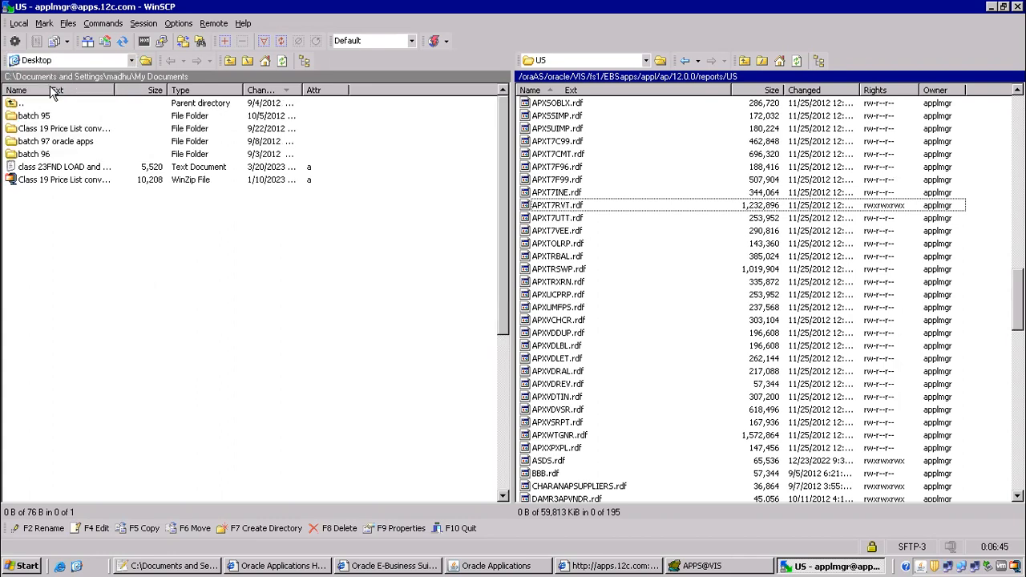
{"action": "double_click", "coordinate": [56, 144]}
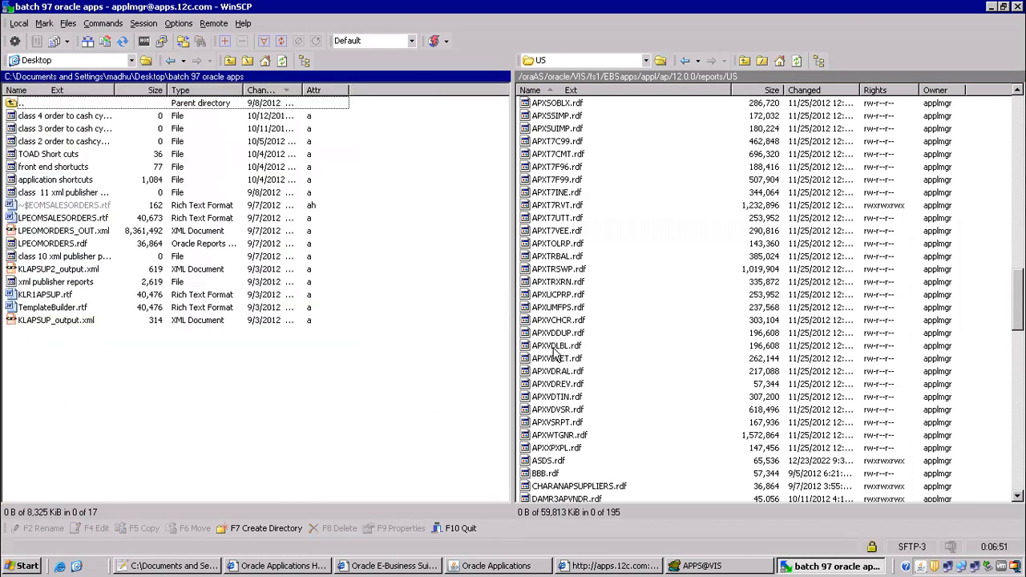
{"action": "left_click", "coordinate": [553, 207]}
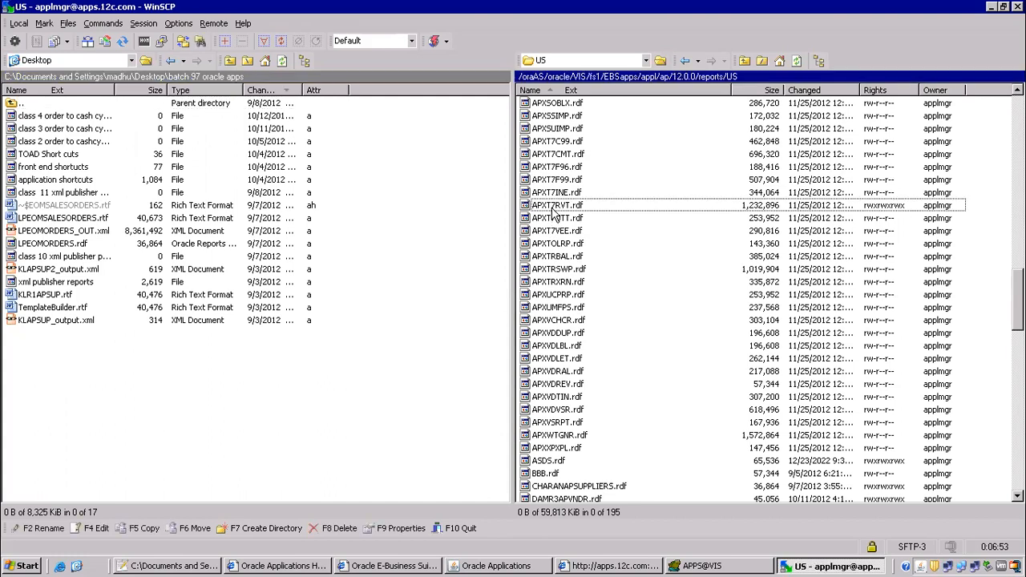
{"action": "left_click_drag", "start_coordinate": [553, 210], "coordinate": [60, 374]}
{"action": "left_click", "coordinate": [561, 340]}
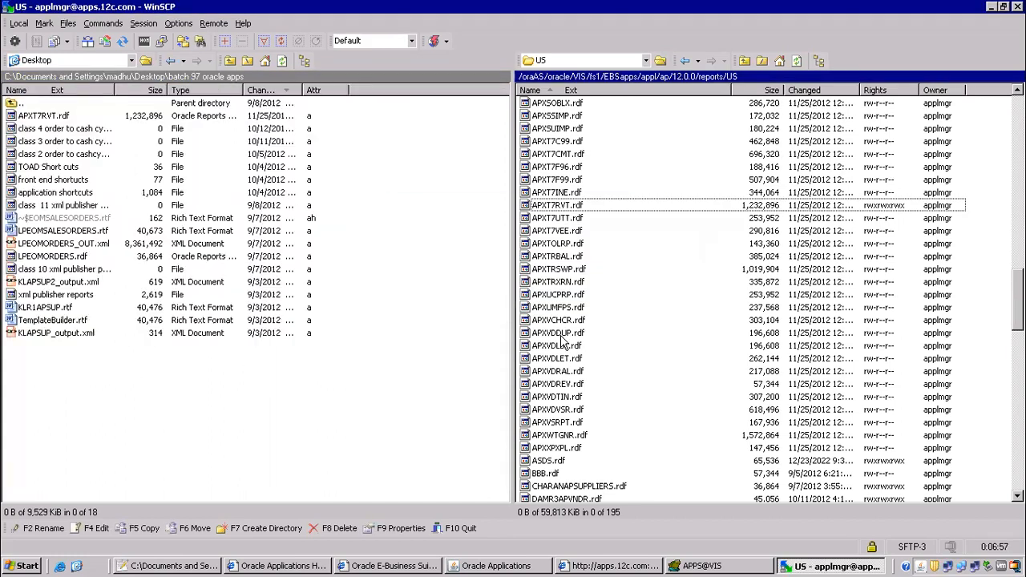
Review the class note '4) download rdf report', then return to Oracle Applications.
{"action": "left_click", "coordinate": [149, 566]}
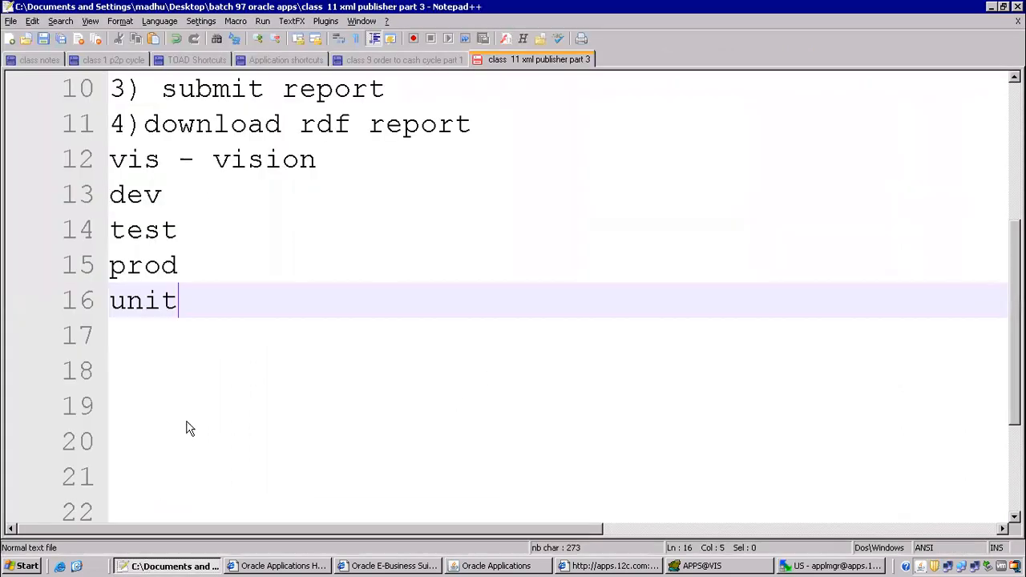
{"action": "left_click_drag", "start_coordinate": [137, 122], "coordinate": [542, 126]}
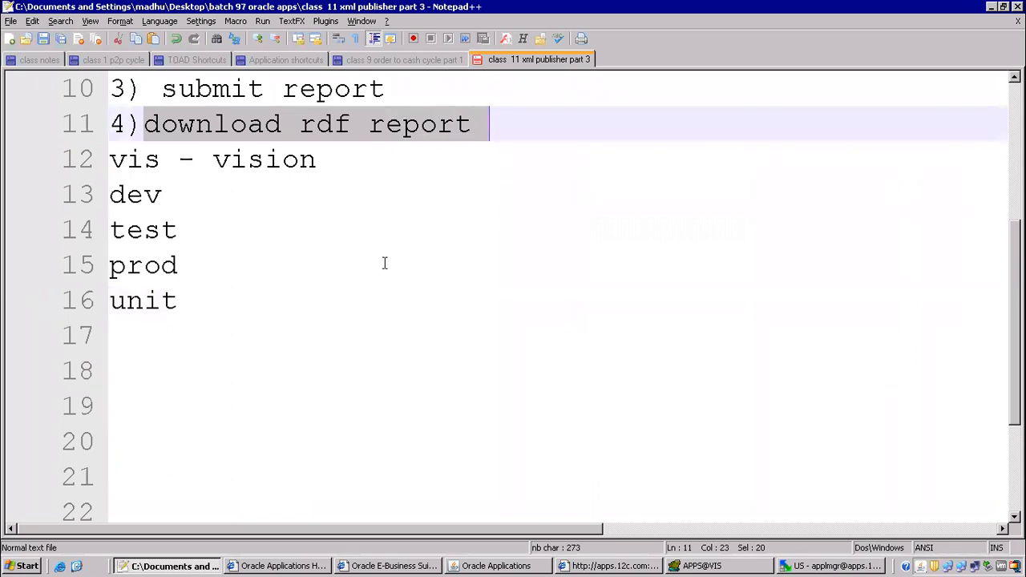
{"action": "left_click", "coordinate": [500, 566]}
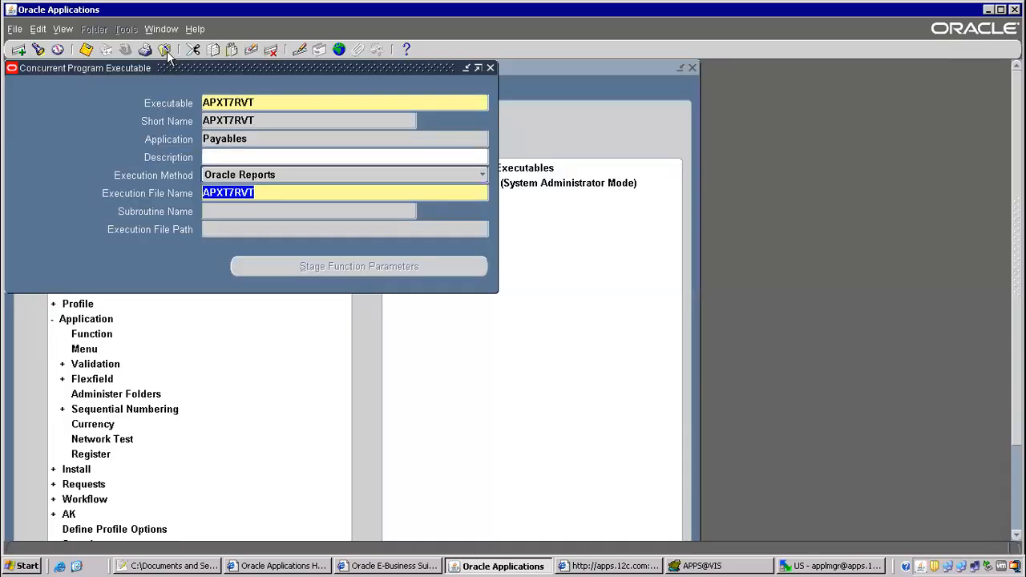
Query concurrent program '1099%Pay' and copy its executable name APXT7RVT.
{"action": "left_click", "coordinate": [165, 50]}
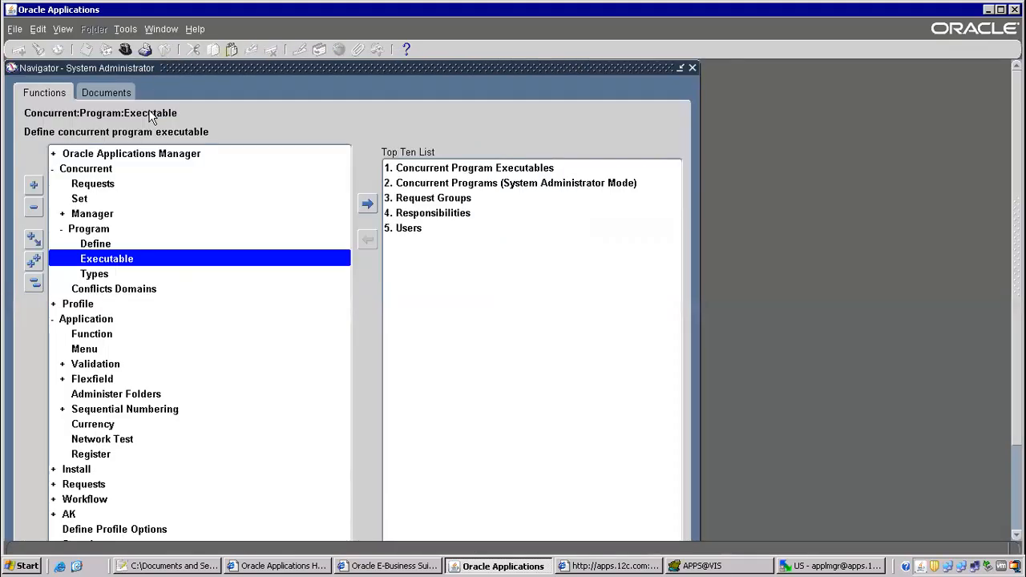
{"action": "double_click", "coordinate": [94, 245]}
{"action": "key", "text": "F11"}
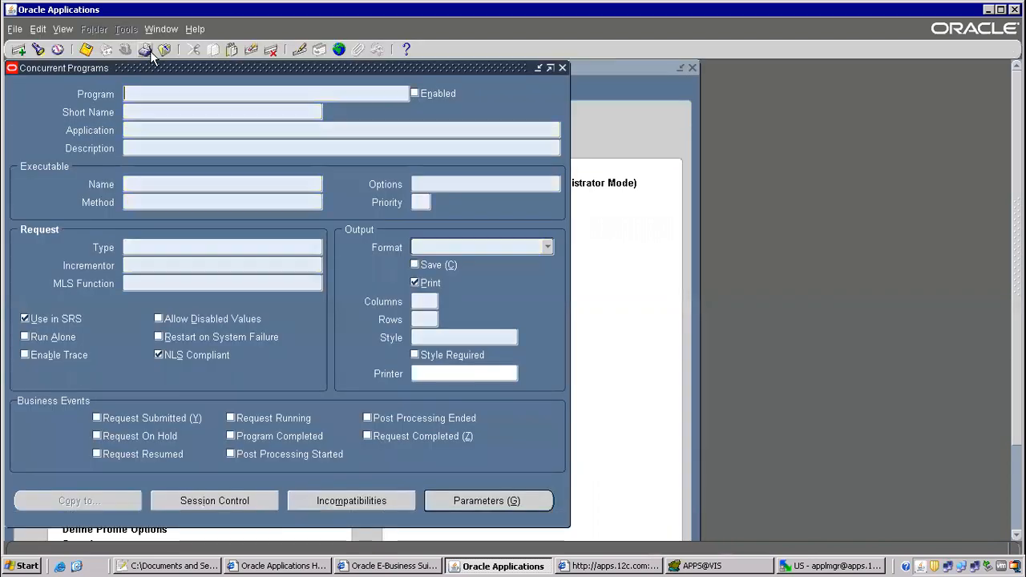
{"action": "type", "text": "1099%Pay%"}
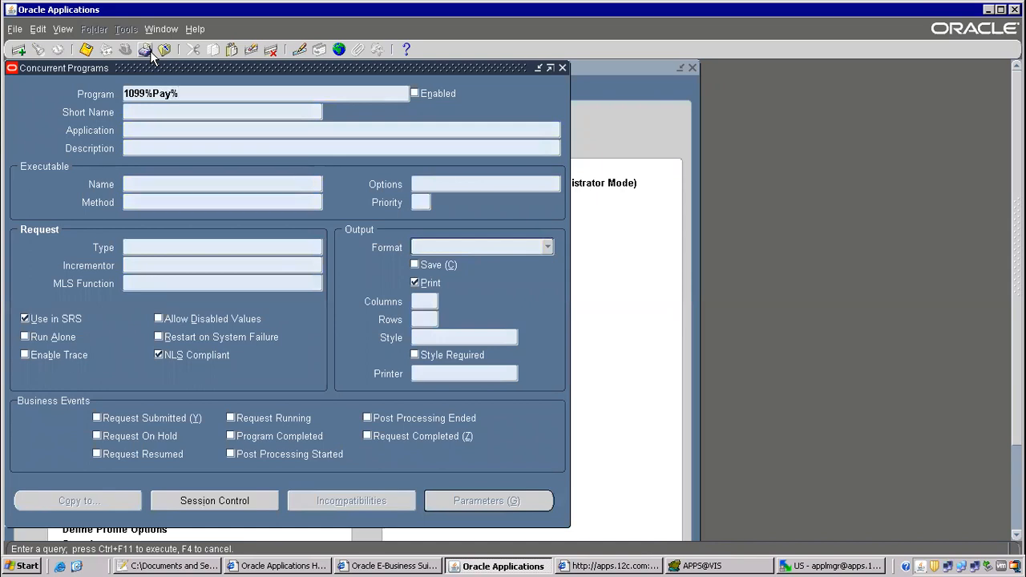
{"action": "key", "text": "ctrl+F11"}
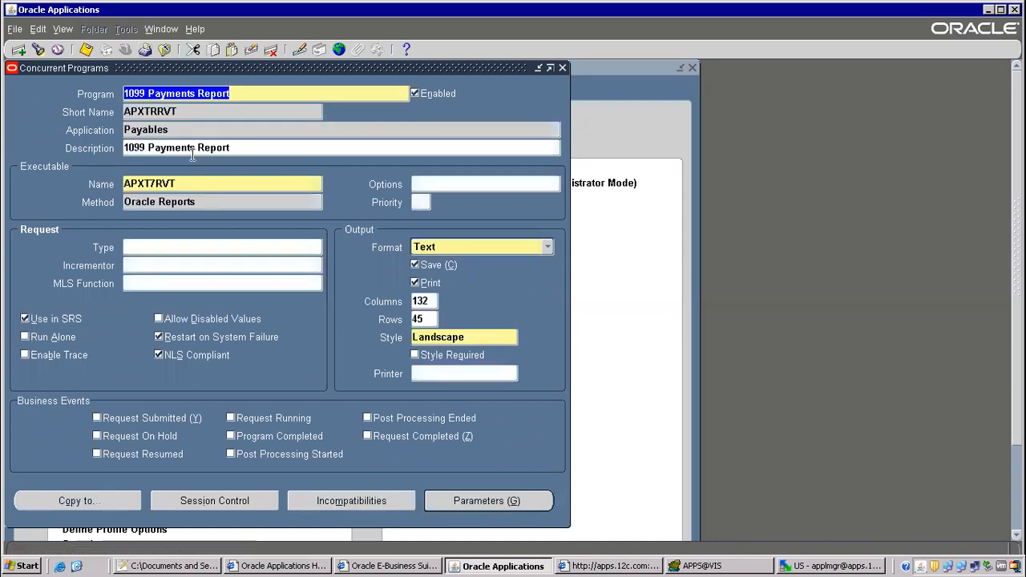
{"action": "double_click", "coordinate": [146, 180]}
{"action": "right_click", "coordinate": [145, 180]}
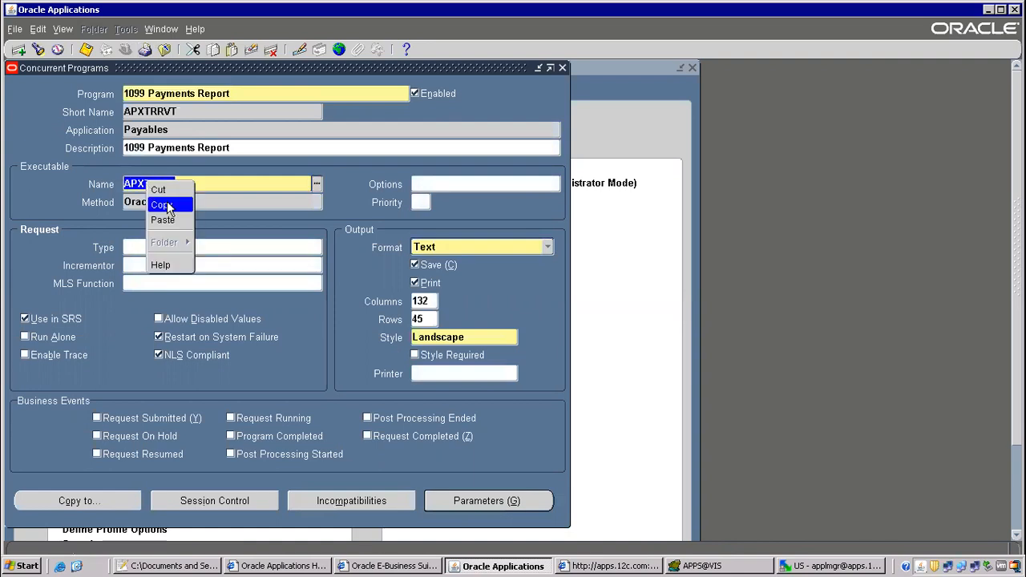
{"action": "left_click", "coordinate": [172, 207]}
Query executable APXT7RVT to confirm execution file name APXT7RVT, then return to WinSCP.
{"action": "left_click", "coordinate": [164, 48]}
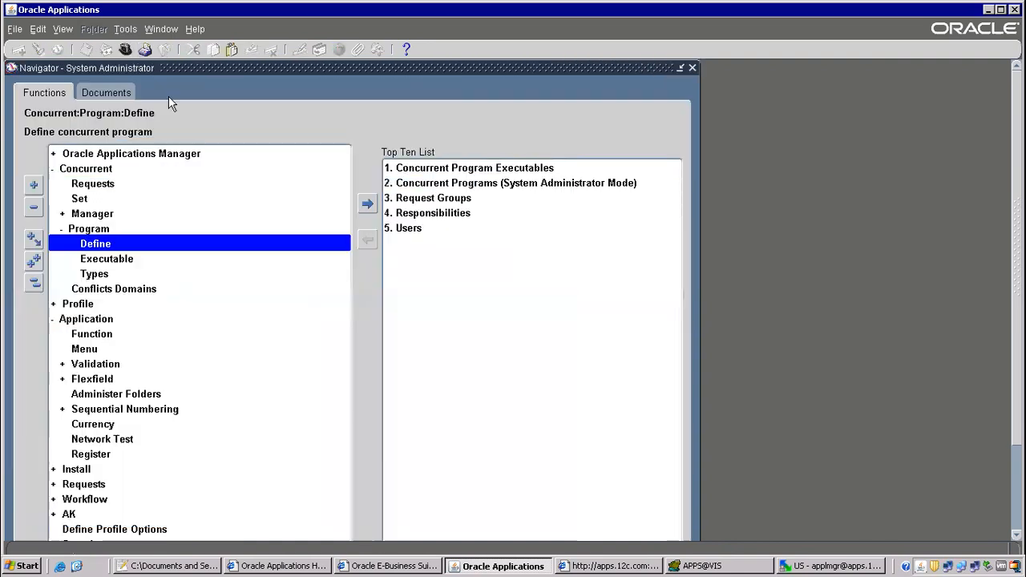
{"action": "double_click", "coordinate": [106, 263]}
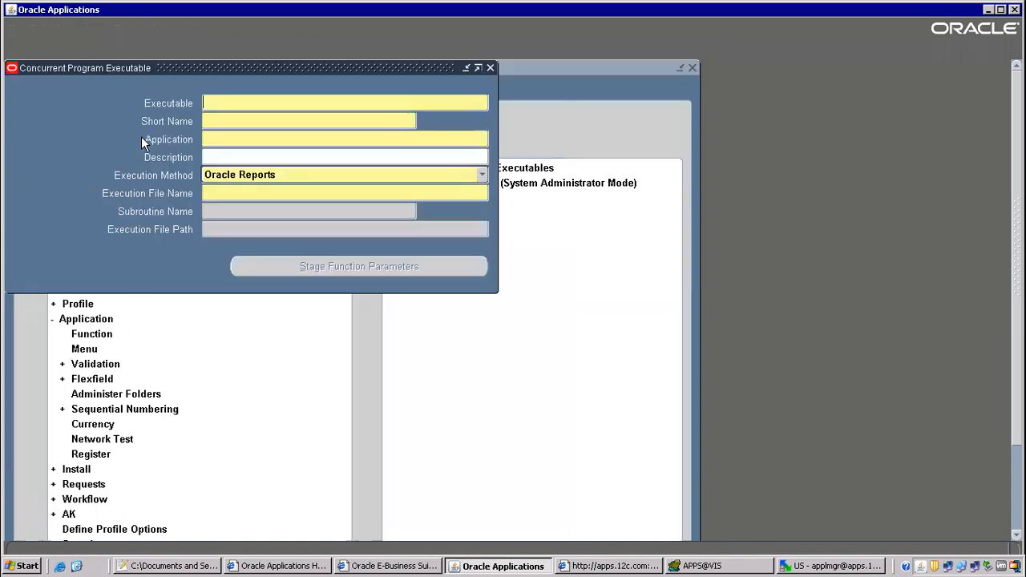
{"action": "key", "text": "F11"}
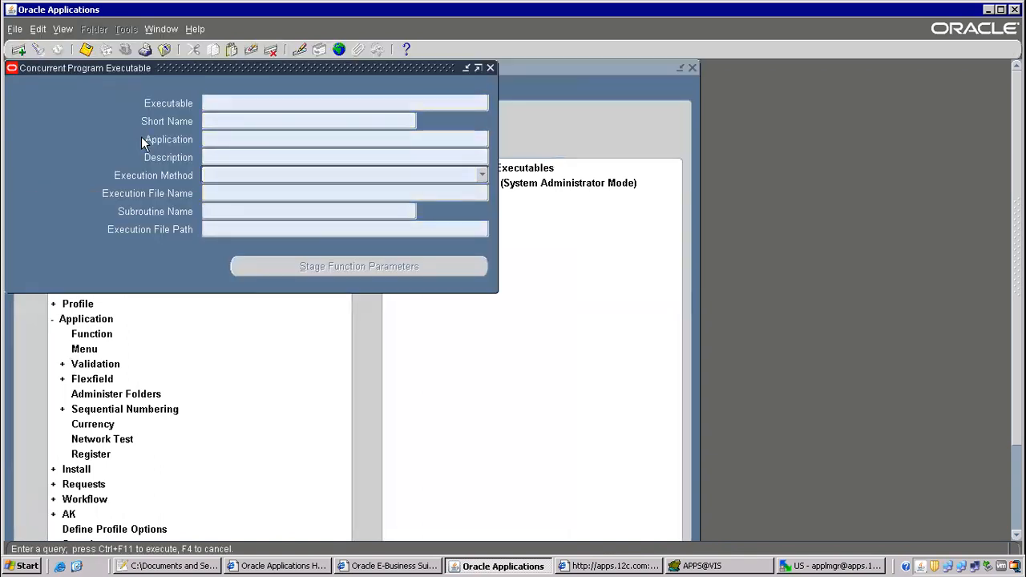
{"action": "type", "text": "APXT7RVT"}
{"action": "key", "text": "ctrl+F11"}
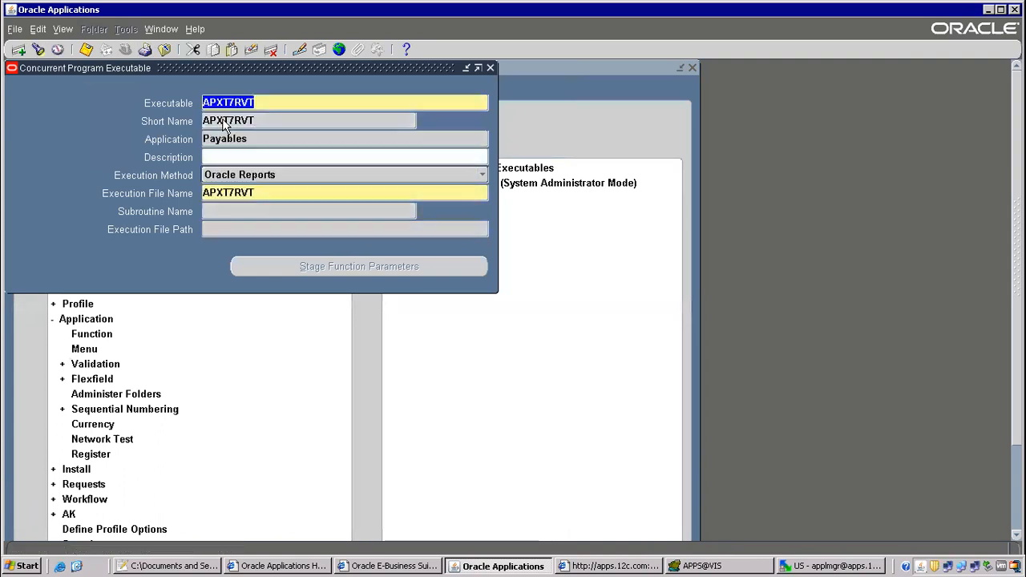
{"action": "left_click", "coordinate": [238, 194]}
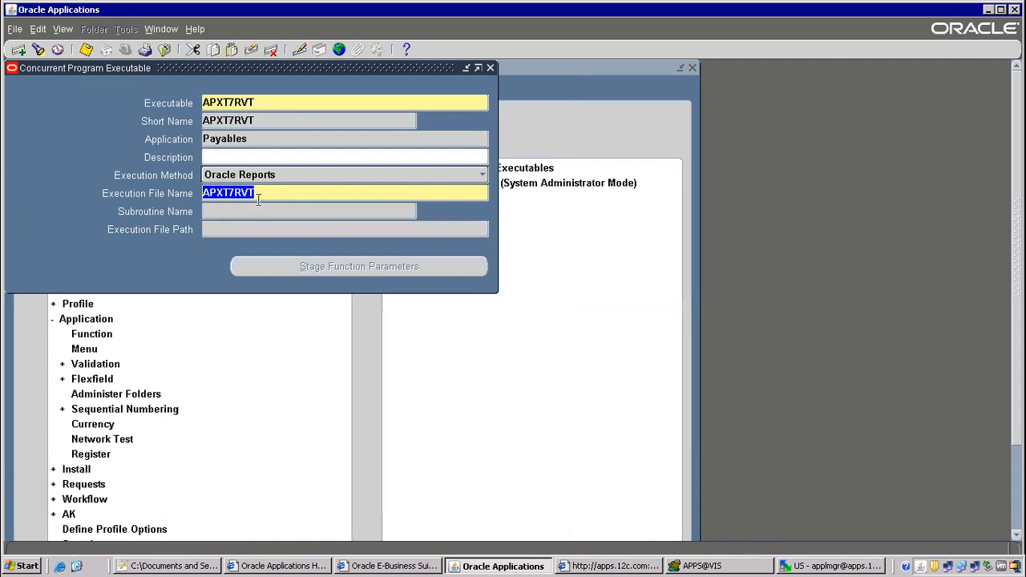
{"action": "left_click", "coordinate": [806, 566]}
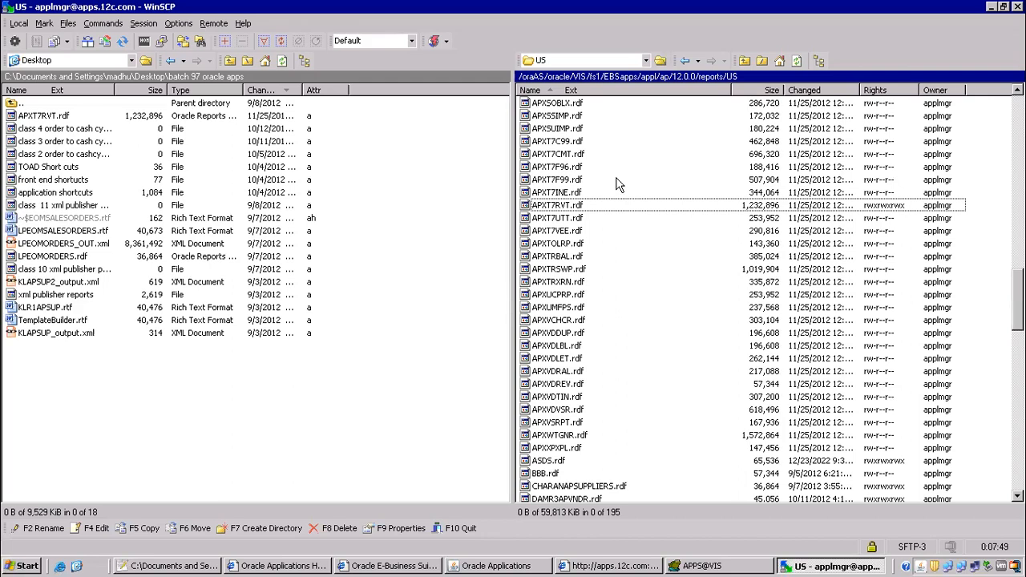
Add the line '5) rename rdf report' to the Notepad++ class notes.
{"action": "left_click", "coordinate": [192, 566]}
{"action": "left_click", "coordinate": [182, 342]}
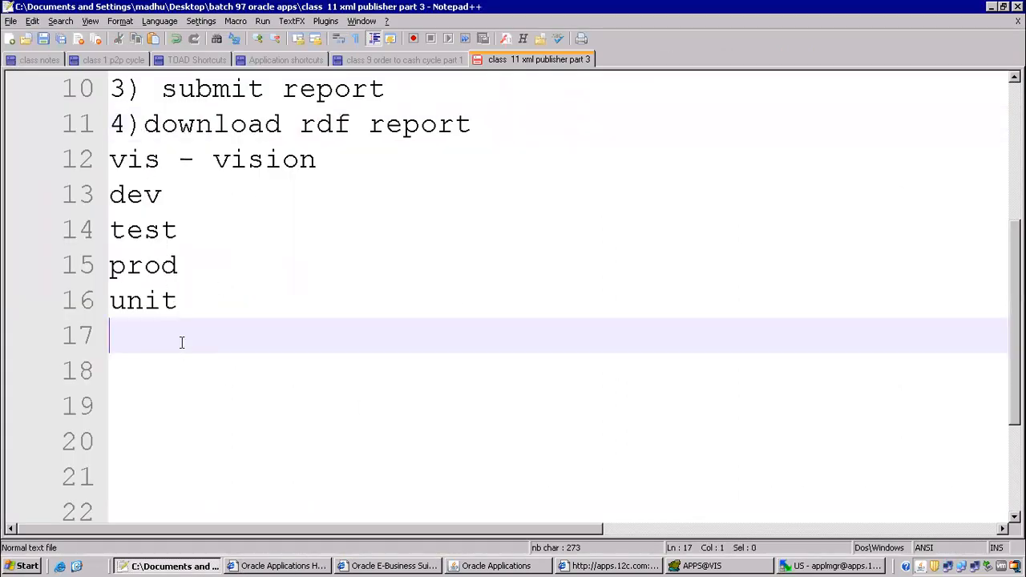
{"action": "left_click", "coordinate": [215, 311]}
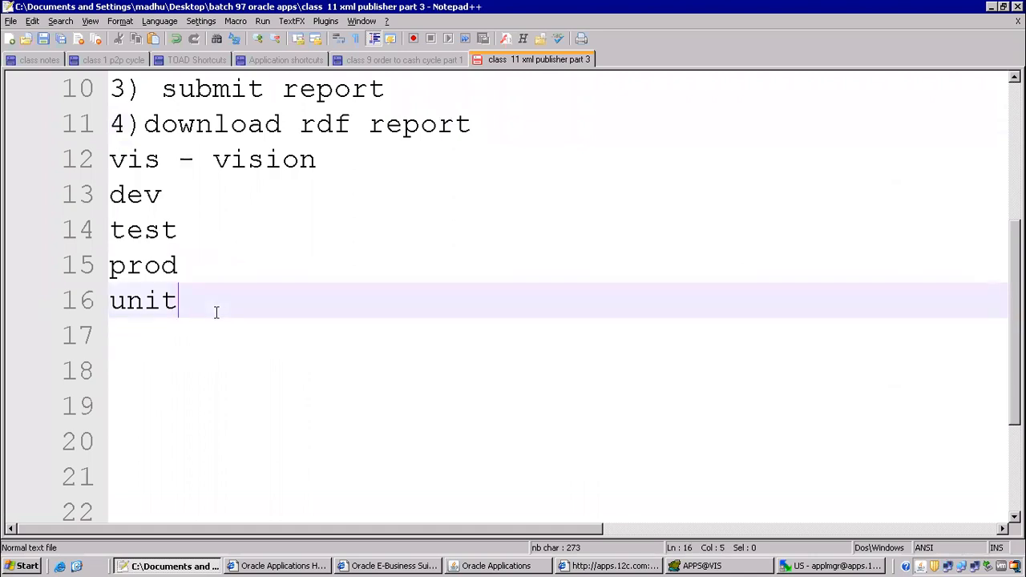
{"action": "key", "text": "Return"}
{"action": "key", "text": "Up"}
{"action": "key", "text": "Up"}
{"action": "key", "text": "Up"}
{"action": "key", "text": "Up"}
{"action": "key", "text": "Up"}
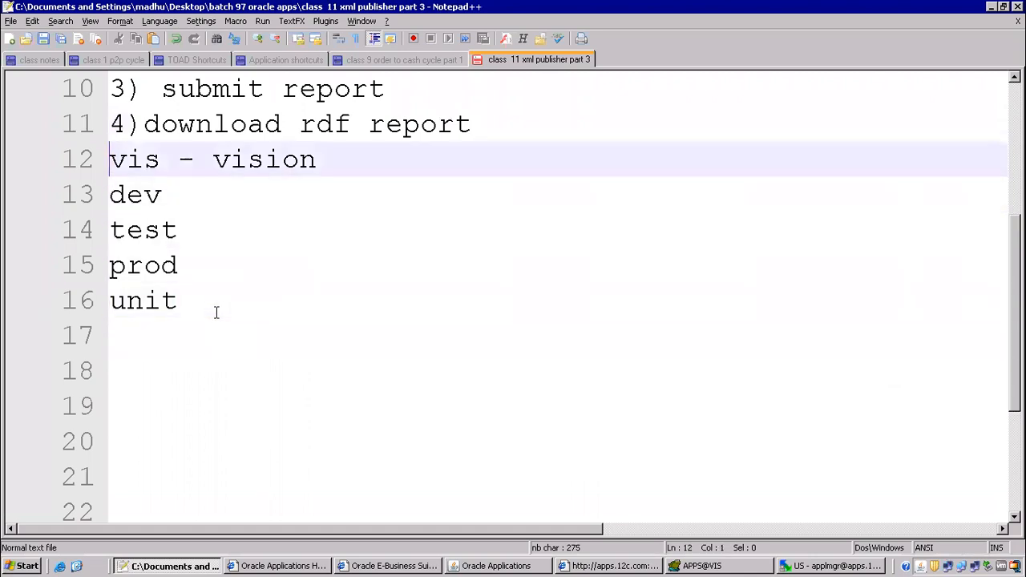
{"action": "key", "text": "Return"}
{"action": "key", "text": "Return"}
{"action": "key", "text": "Return"}
{"action": "key", "text": "Return"}
{"action": "key", "text": "Up"}
{"action": "key", "text": "Up"}
{"action": "key", "text": "Up"}
{"action": "key", "text": "Up"}
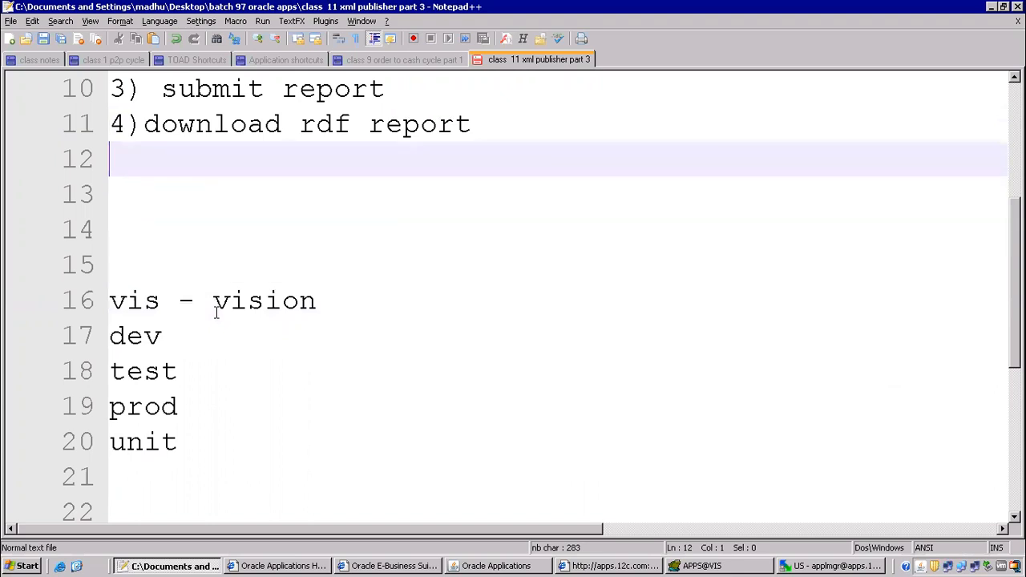
{"action": "type", "text": "5) rename rdf report"}
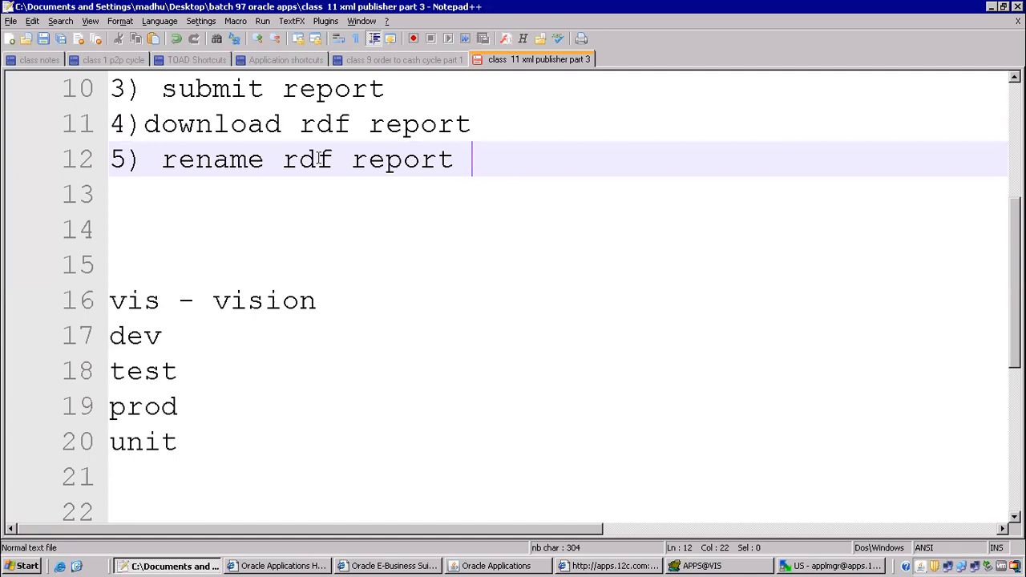
{"action": "left_click_drag", "start_coordinate": [144, 159], "coordinate": [369, 165]}
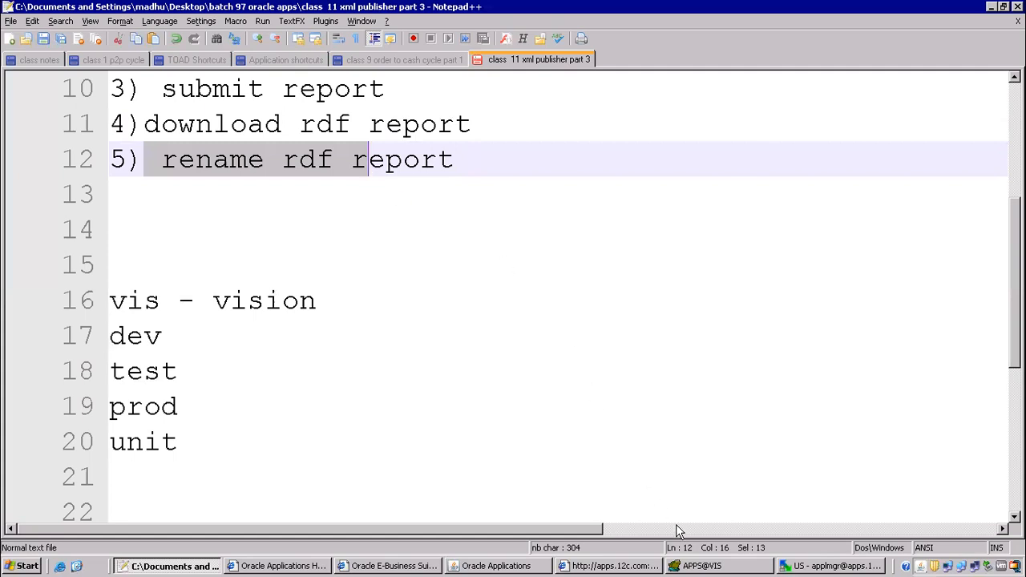
Show the desktop and select the Reports Builder shortcut.
{"action": "left_click", "coordinate": [77, 566]}
{"action": "left_click", "coordinate": [586, 307]}
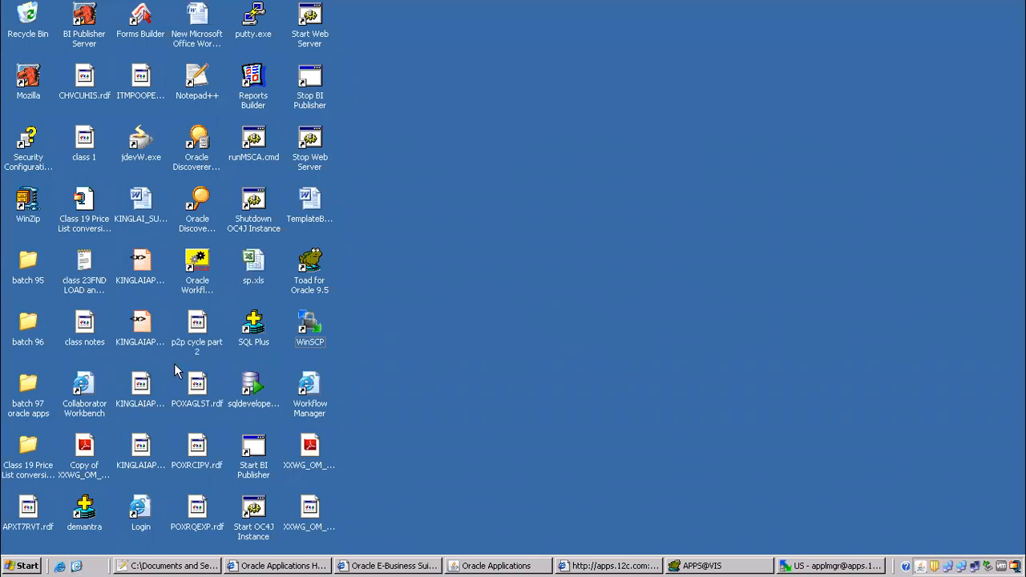
{"action": "left_click", "coordinate": [198, 327]}
{"action": "left_click", "coordinate": [255, 84]}
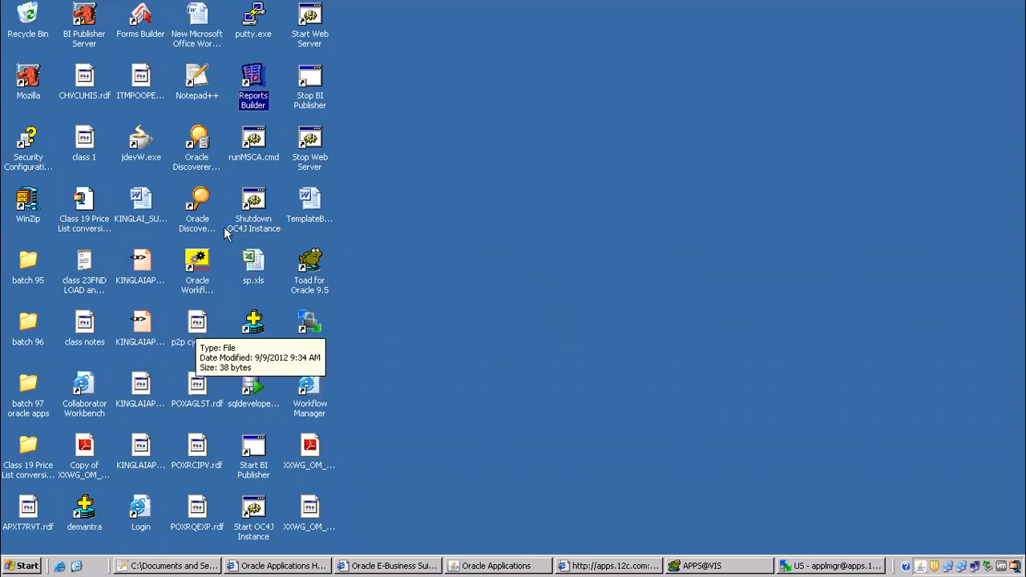
Launch Reports Builder and open existing report APXT7RVT.rdf from 'batch 97 oracle apps'.
{"action": "double_click", "coordinate": [255, 84]}
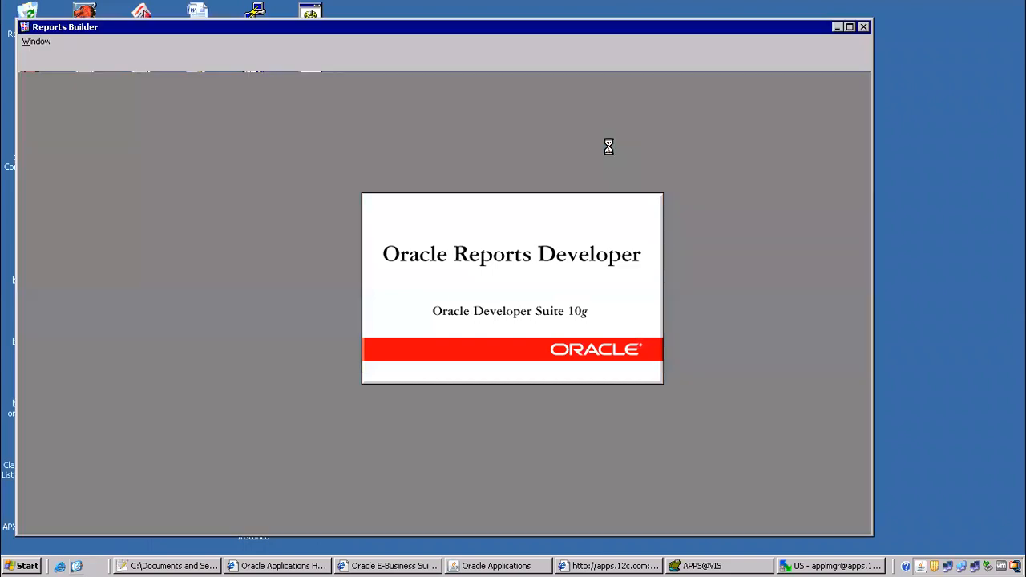
{"action": "left_click", "coordinate": [544, 278]}
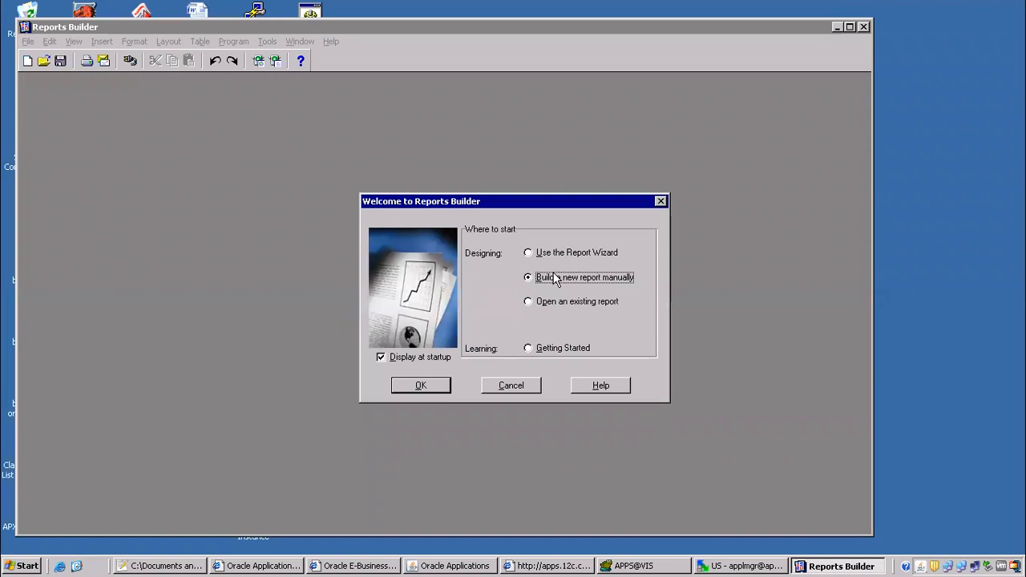
{"action": "left_click", "coordinate": [543, 301]}
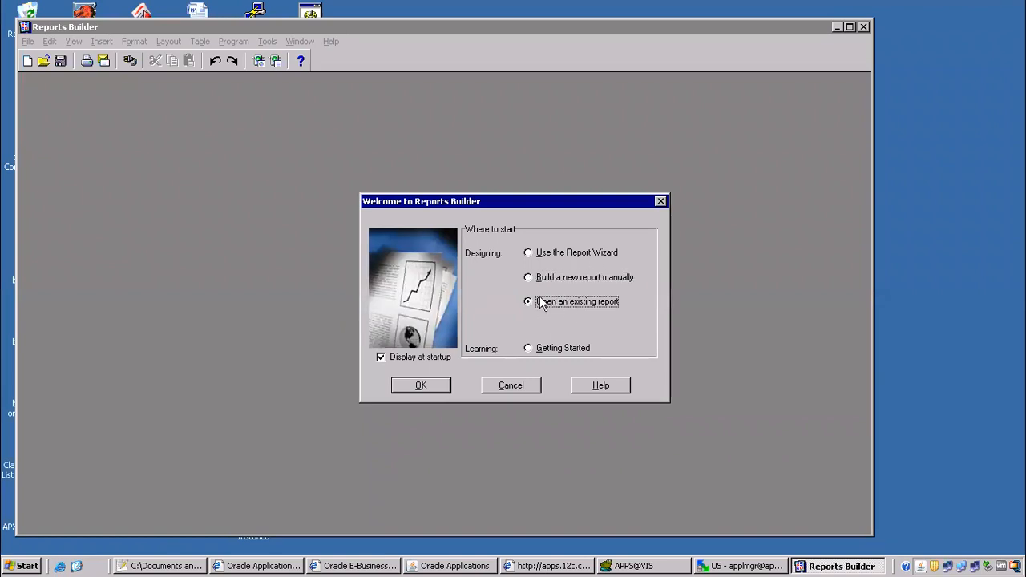
{"action": "left_click", "coordinate": [562, 280]}
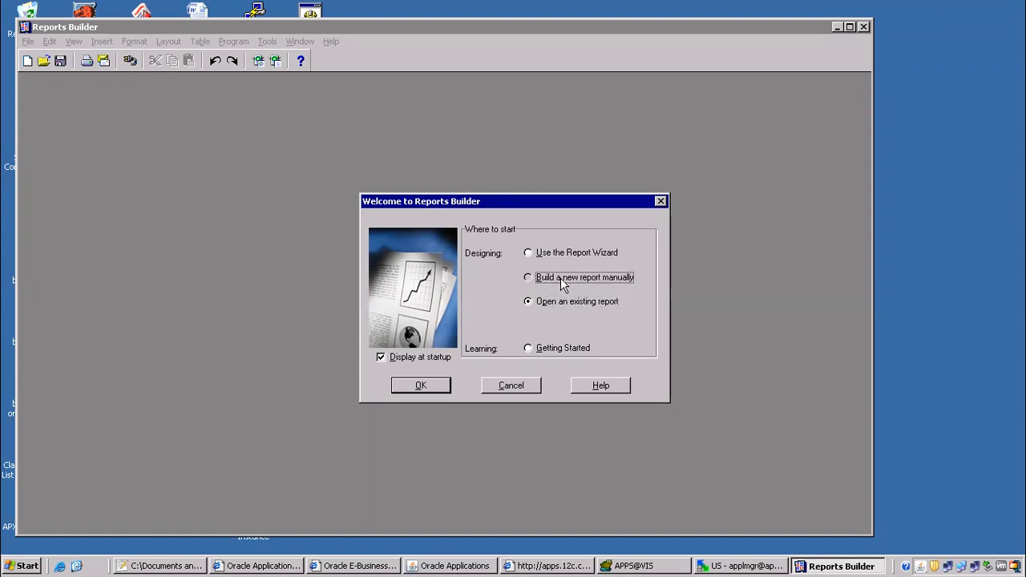
{"action": "left_click", "coordinate": [549, 303]}
{"action": "left_click", "coordinate": [432, 388]}
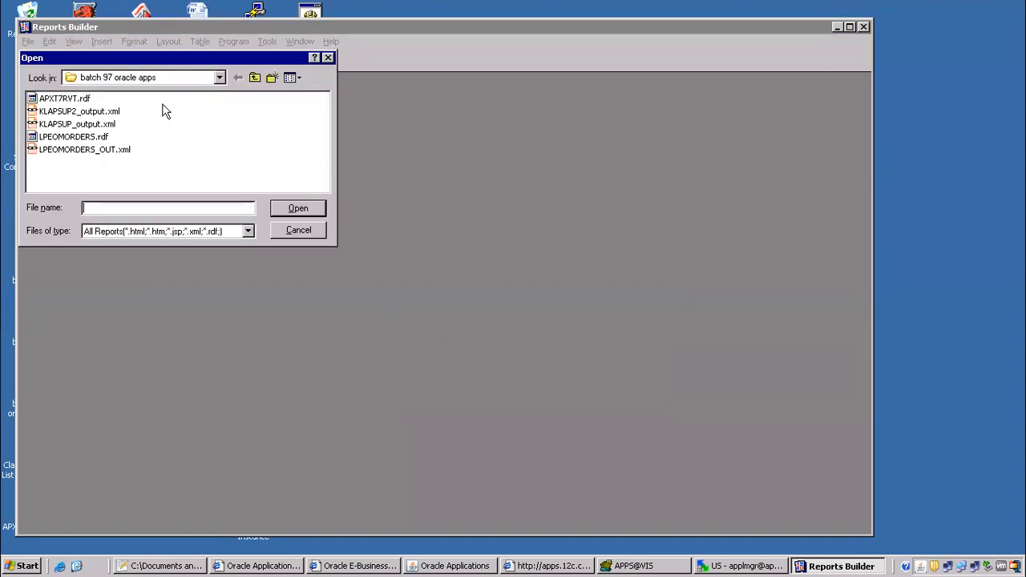
{"action": "left_click", "coordinate": [78, 102]}
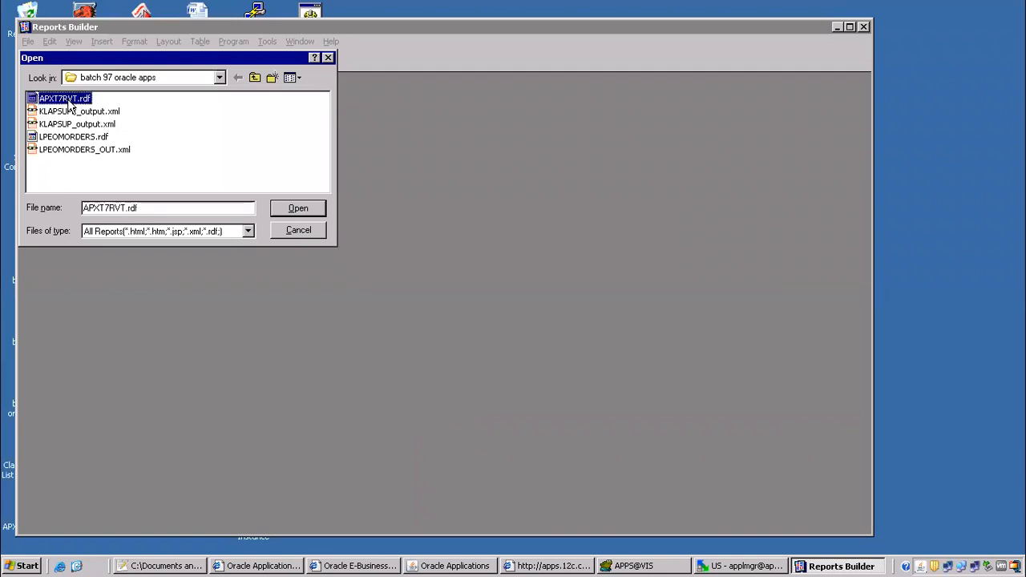
{"action": "left_click", "coordinate": [316, 211]}
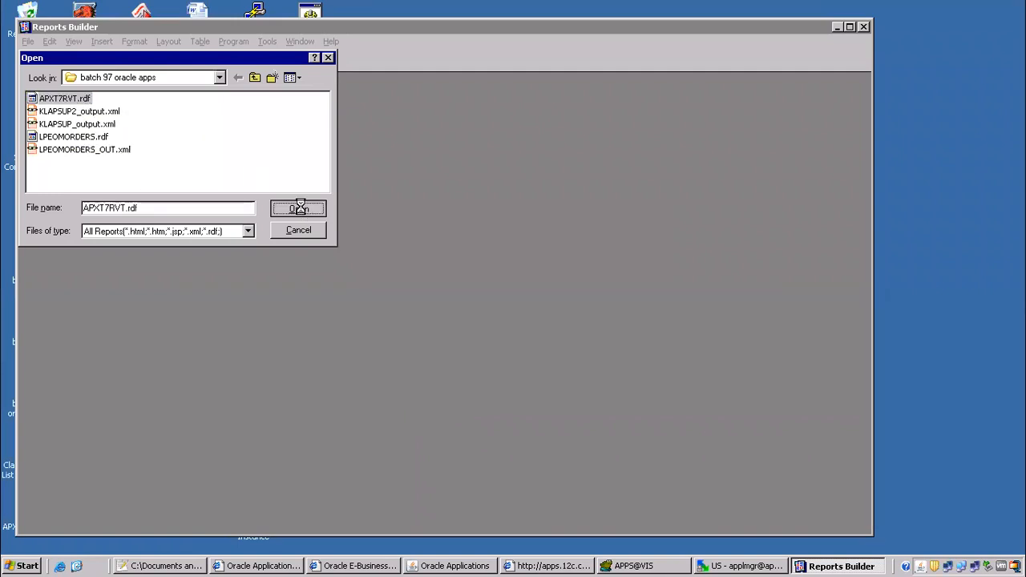
Dismiss the REP-0723 error, log in to database vis, and compile the report successfully.
{"action": "left_click_drag", "start_coordinate": [548, 253], "coordinate": [452, 125]}
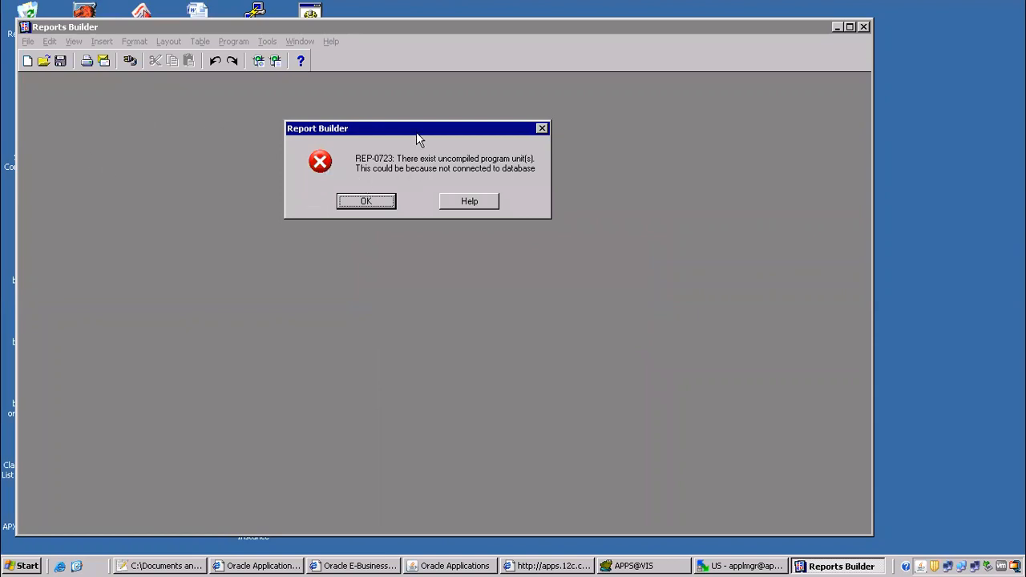
{"action": "left_click", "coordinate": [358, 205]}
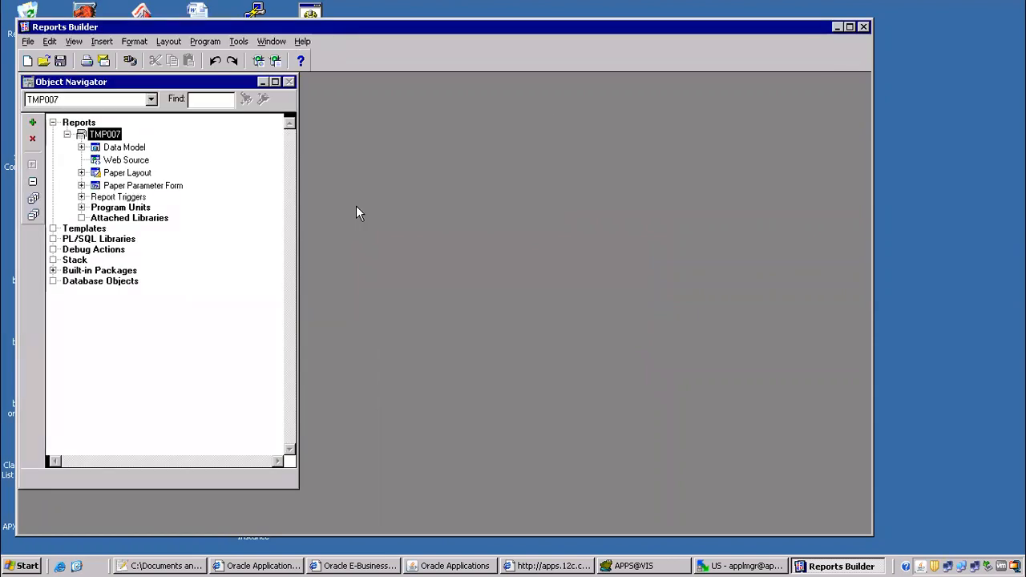
{"action": "key", "text": "Tab"}
{"action": "key", "text": "Tab"}
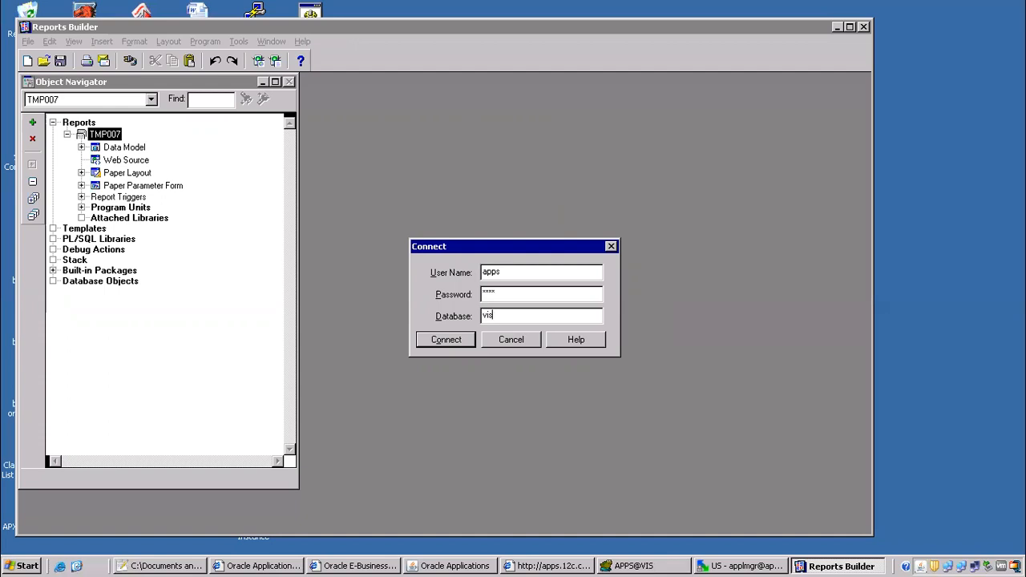
{"action": "left_click", "coordinate": [442, 340]}
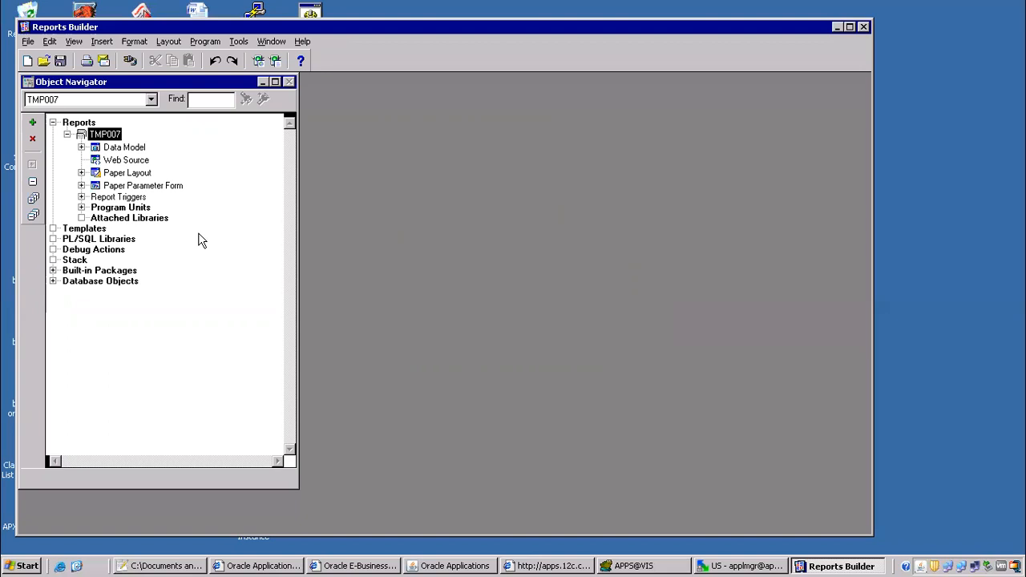
{"action": "key", "text": "ctrl+shift+k"}
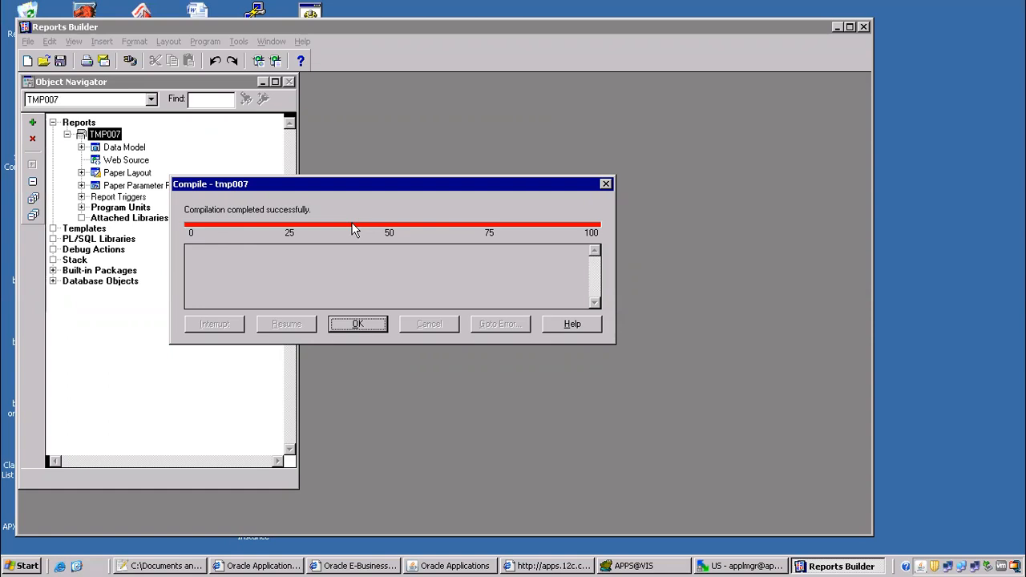
{"action": "left_click", "coordinate": [358, 323]}
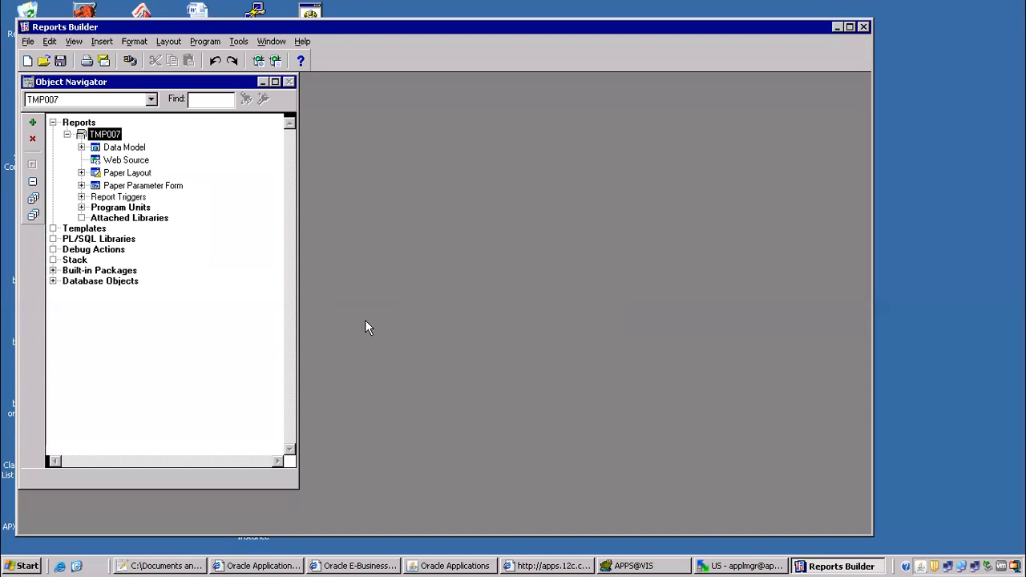
Open the report's Data Model, maximize Reports Builder, then switch to Oracle Applications.
{"action": "double_click", "coordinate": [105, 149]}
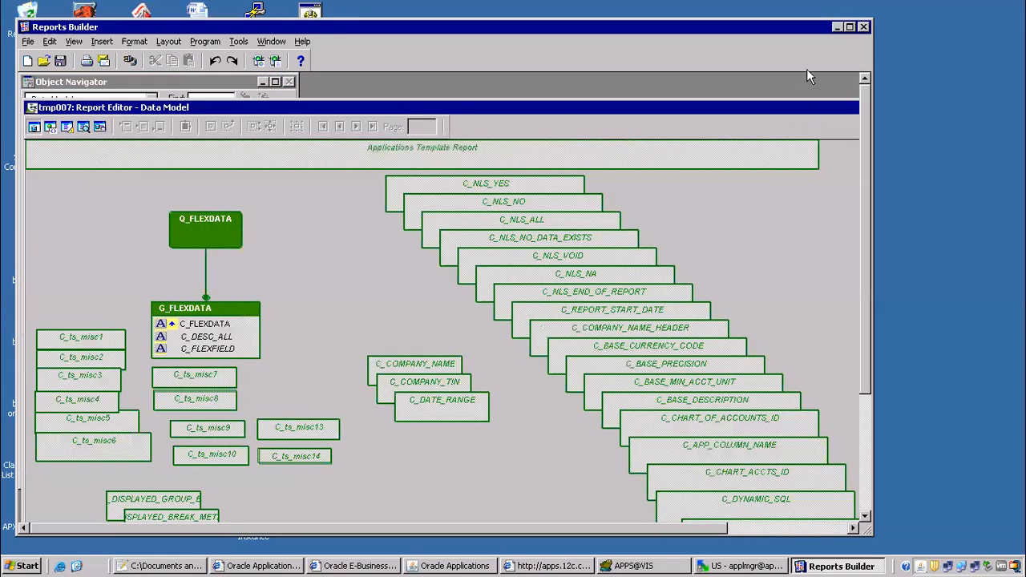
{"action": "left_click", "coordinate": [850, 27]}
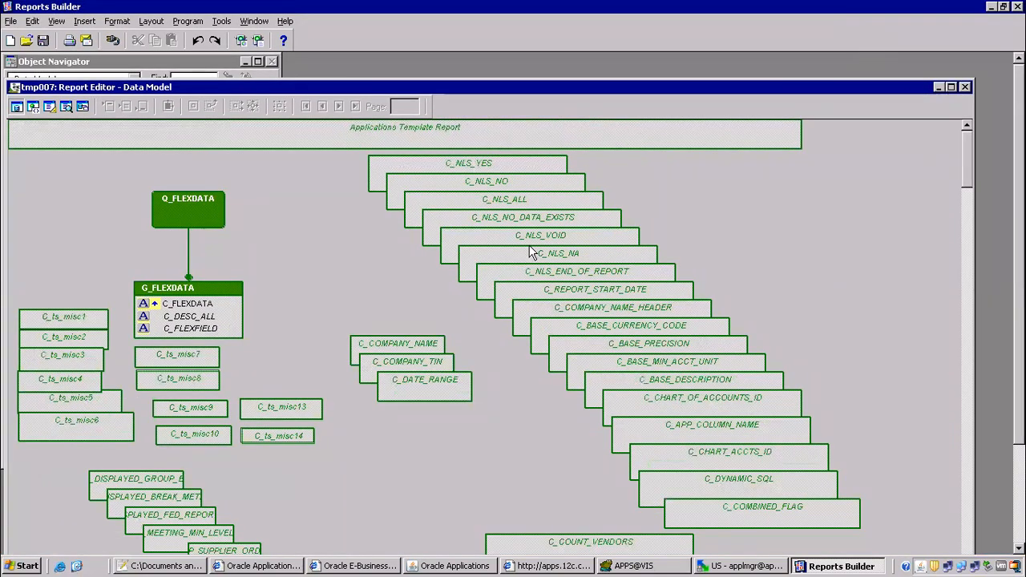
{"action": "left_click", "coordinate": [459, 566]}
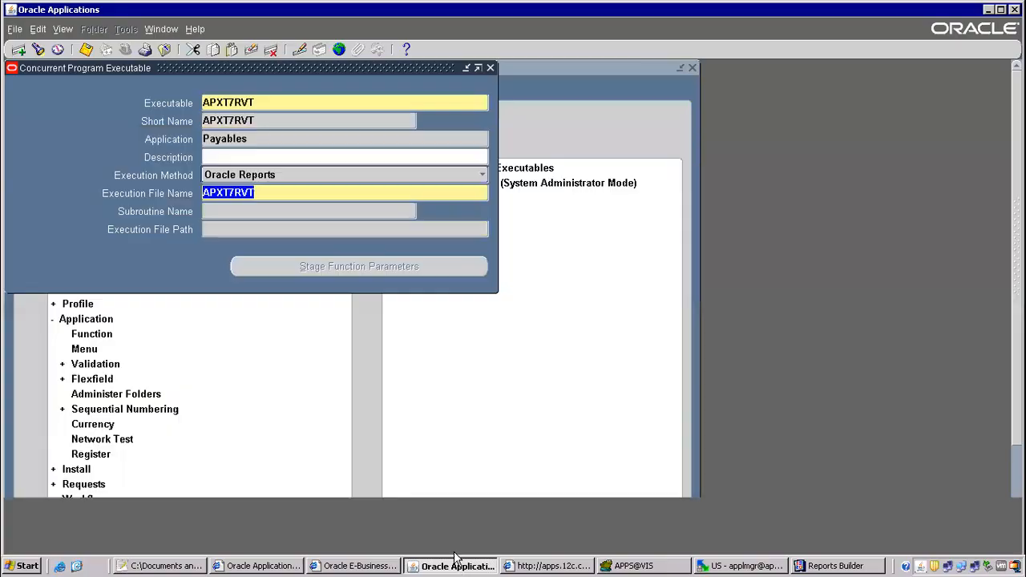
Close the Executable form and switch to the Payables, Vision Operations (USA) responsibility.
{"action": "left_click", "coordinate": [165, 50]}
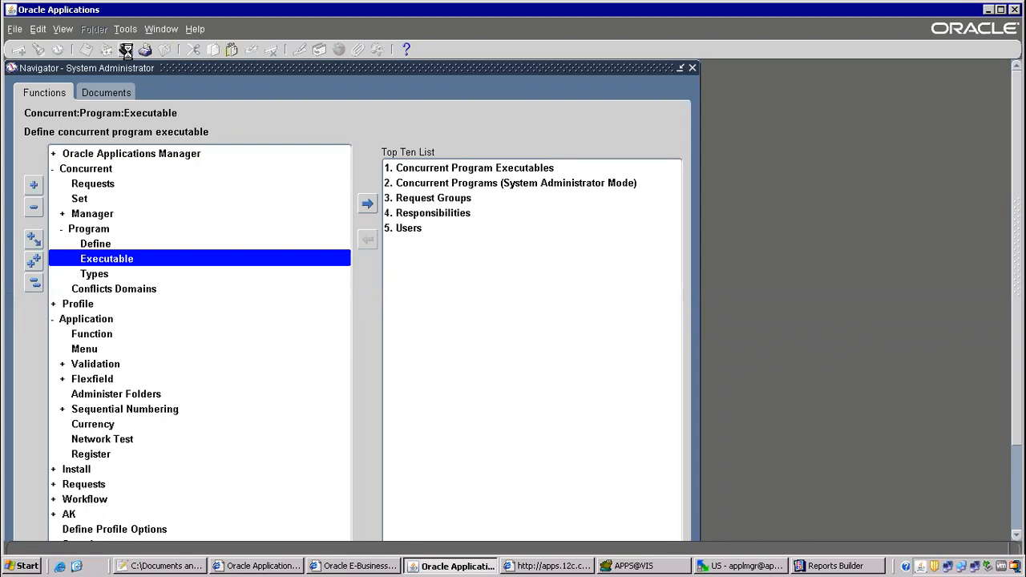
{"action": "left_click", "coordinate": [126, 50]}
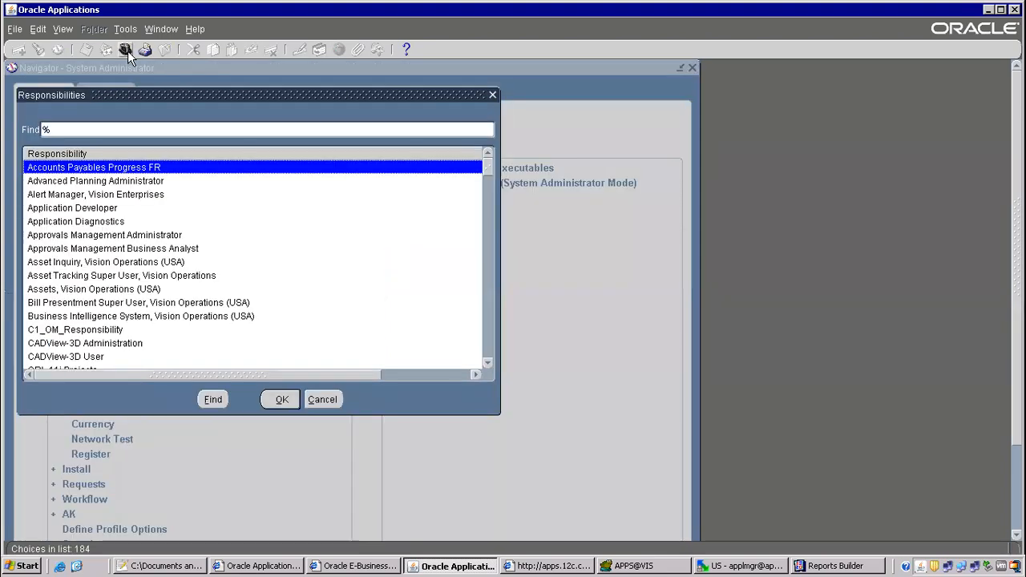
{"action": "type", "text": "pay"}
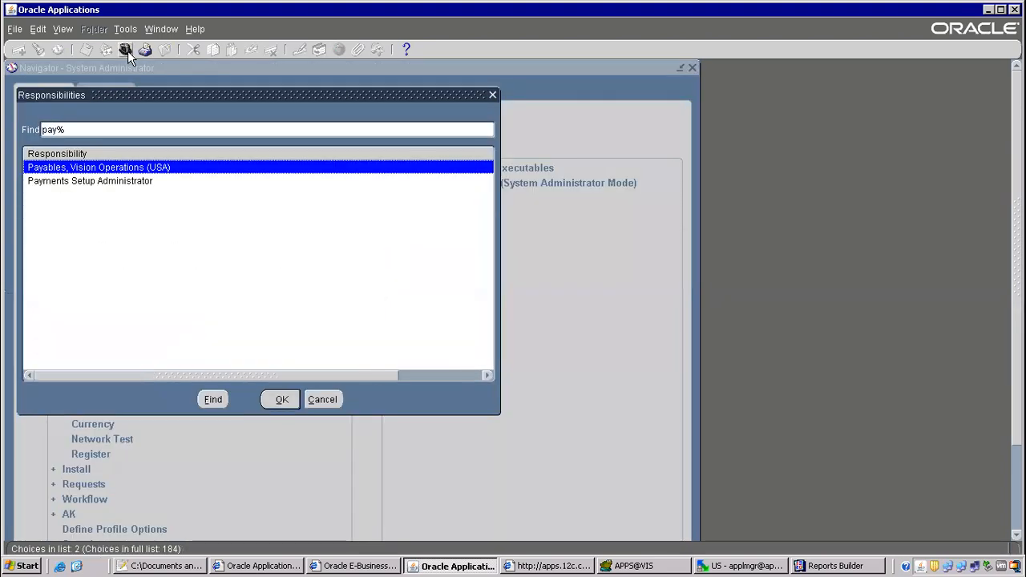
{"action": "key", "text": "Return"}
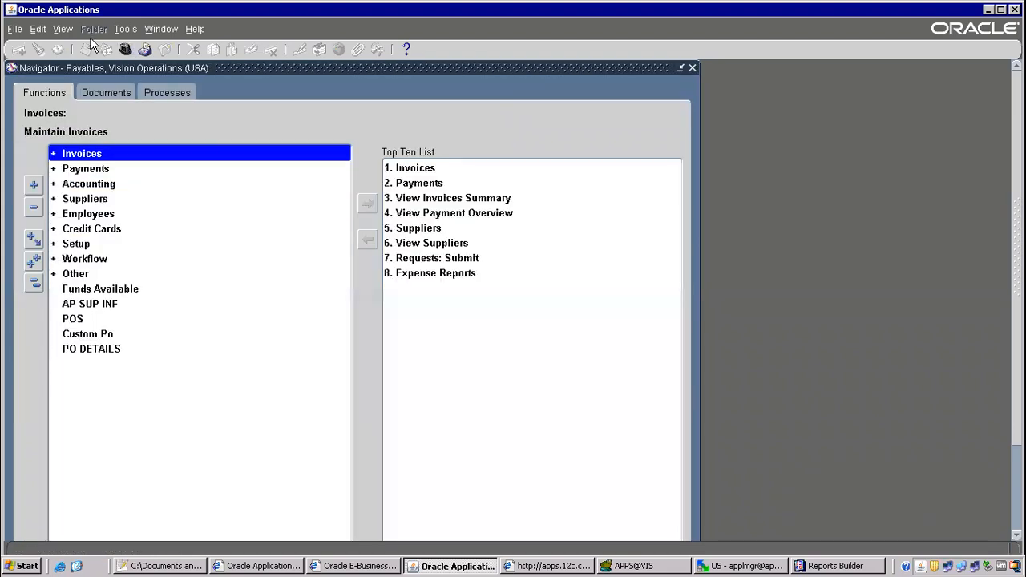
Go to View > Requests and begin a new request submission.
{"action": "left_click", "coordinate": [63, 29]}
{"action": "left_click", "coordinate": [72, 217]}
{"action": "left_click", "coordinate": [203, 397]}
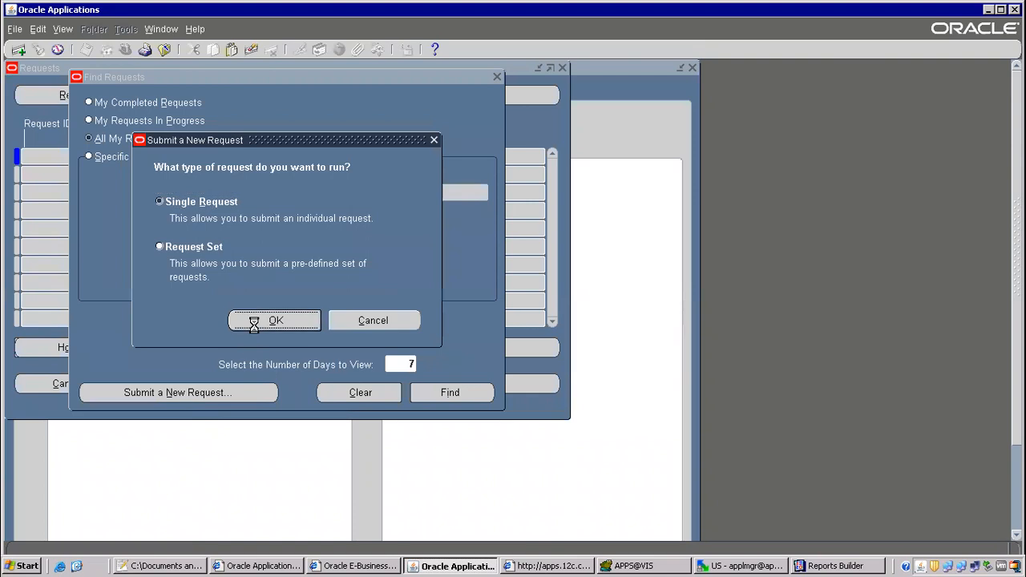
Copy the earlier 1099 Payments Report request, change Reporting Option to Detail, and submit it.
{"action": "left_click", "coordinate": [255, 320]}
{"action": "left_click", "coordinate": [486, 104]}
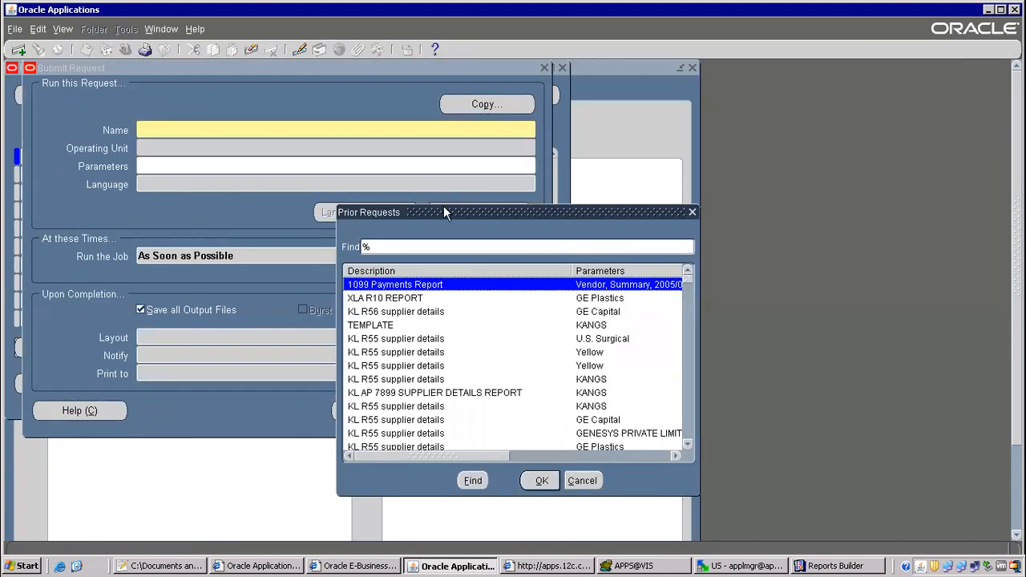
{"action": "double_click", "coordinate": [398, 284]}
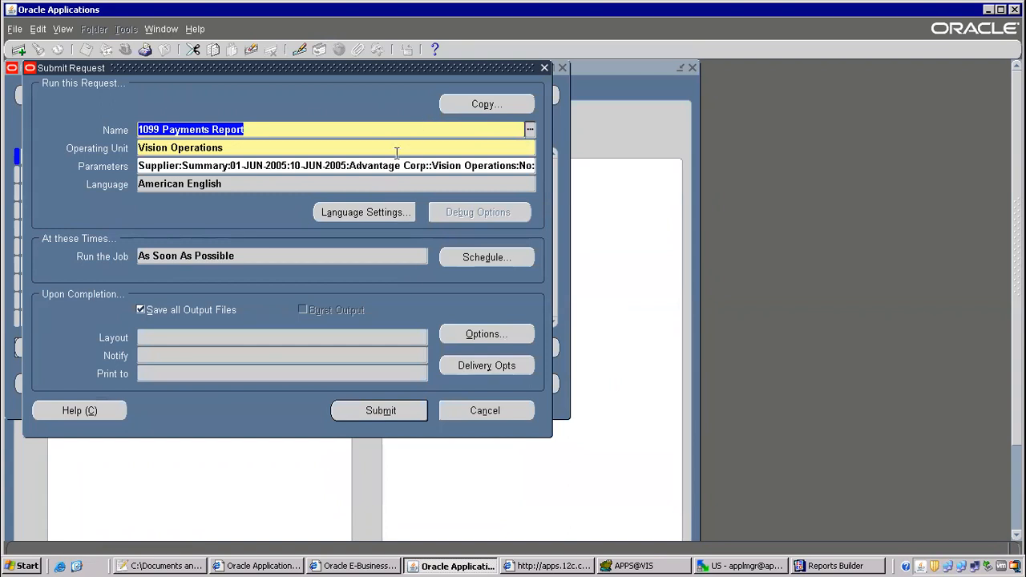
{"action": "left_click", "coordinate": [294, 163]}
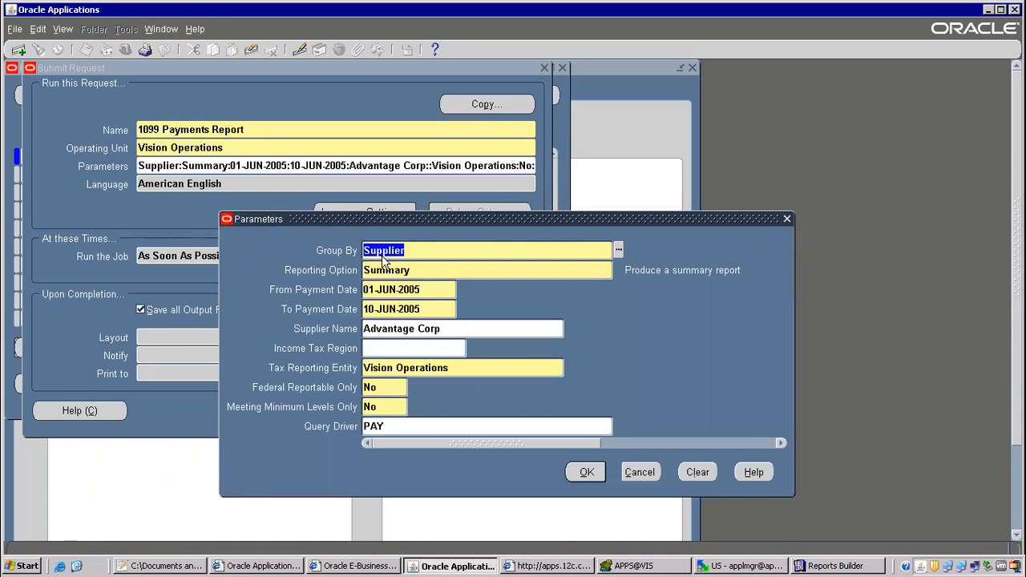
{"action": "left_click", "coordinate": [409, 270]}
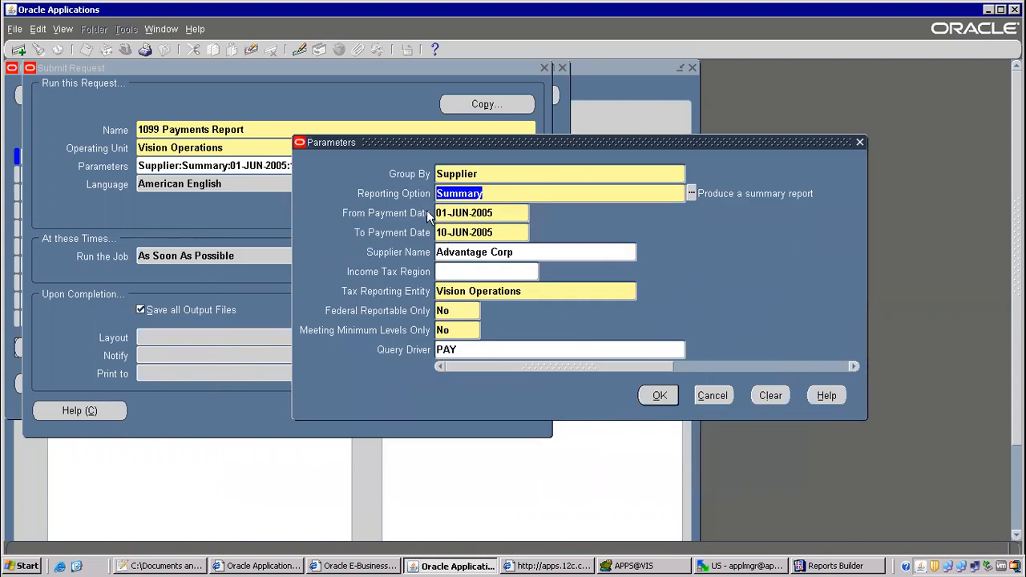
{"action": "type", "text": "d"}
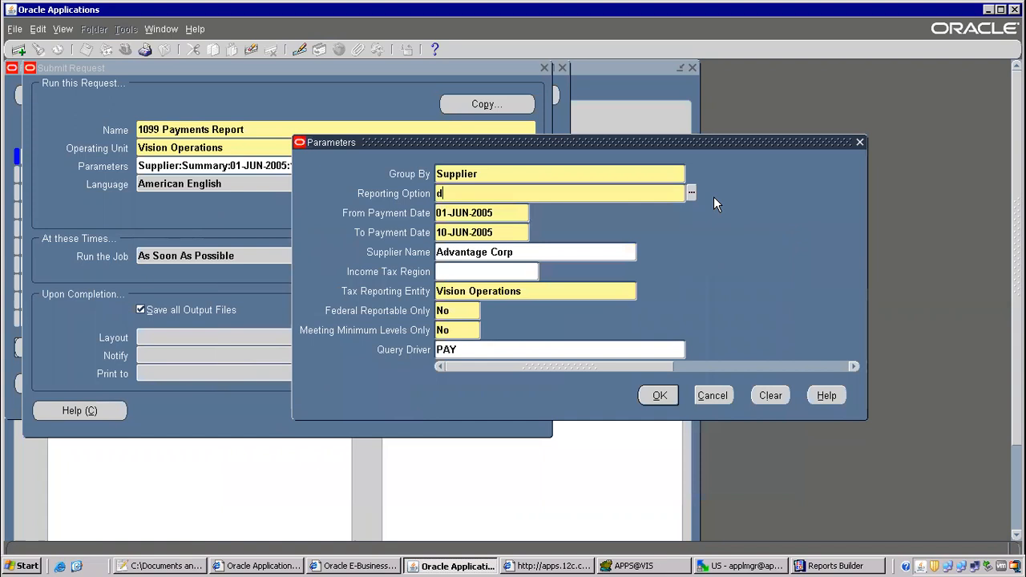
{"action": "left_click", "coordinate": [691, 193]}
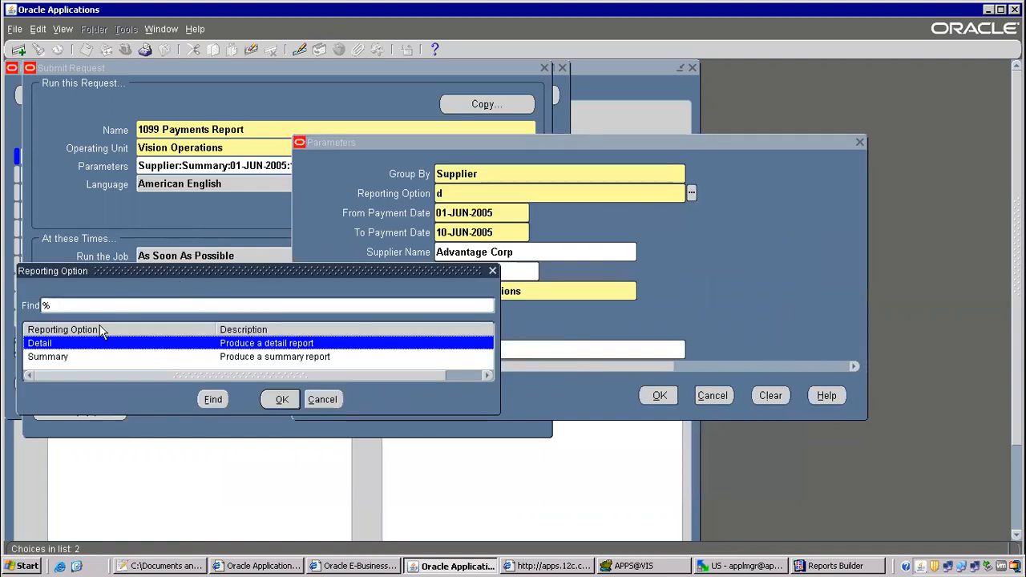
{"action": "double_click", "coordinate": [66, 352]}
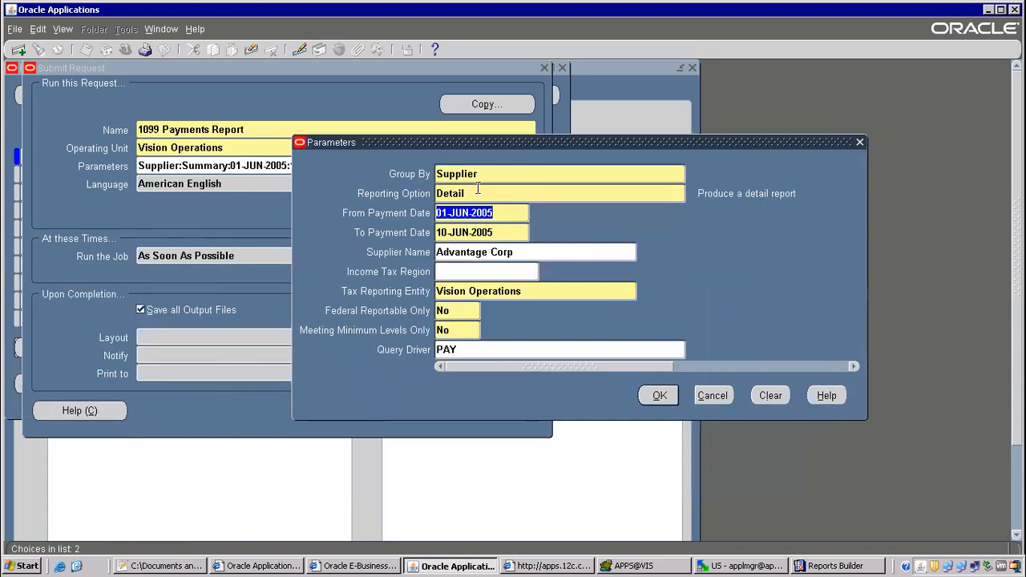
{"action": "left_click", "coordinate": [656, 394]}
{"action": "left_click", "coordinate": [380, 410]}
Decline another request, then refresh the request list until the Detail 1099 Payments Report shows Running.
{"action": "left_click", "coordinate": [551, 397]}
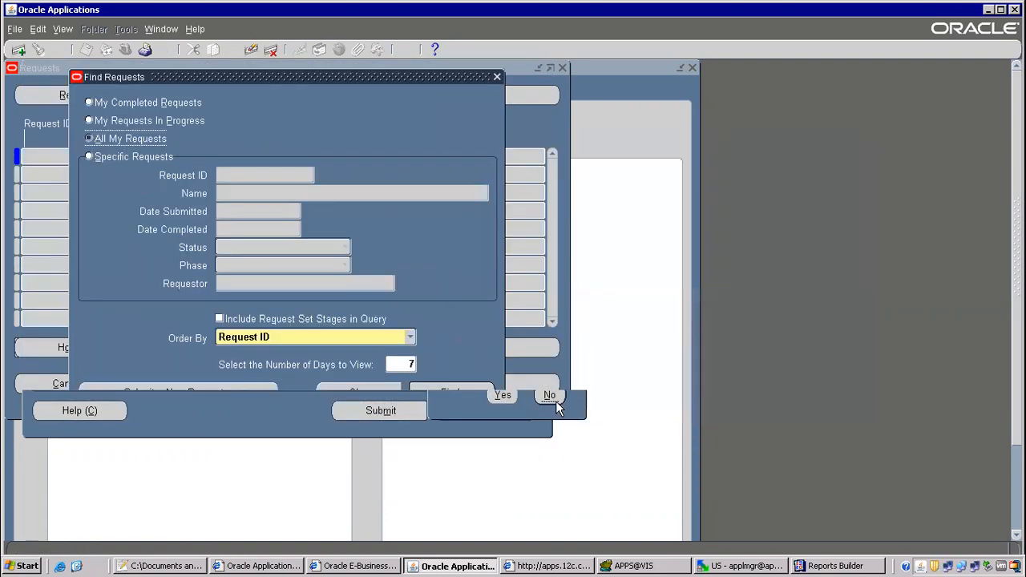
{"action": "left_click", "coordinate": [481, 393]}
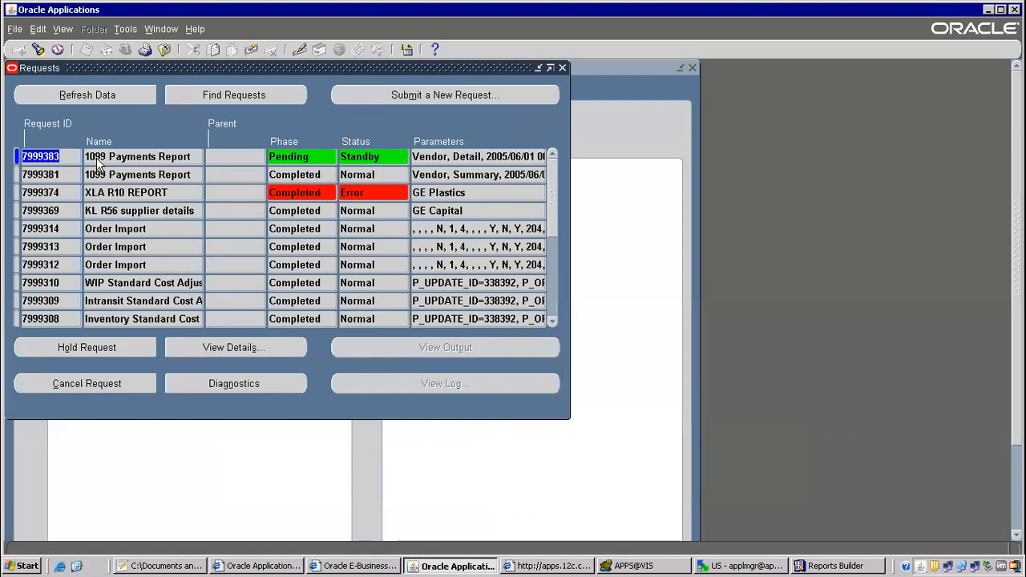
{"action": "left_click", "coordinate": [95, 94]}
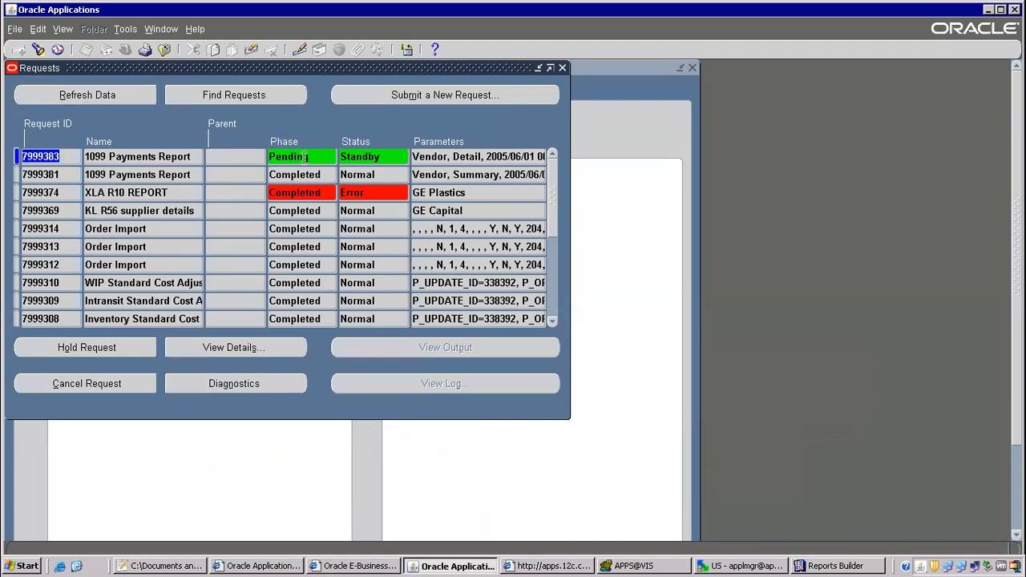
{"action": "left_click", "coordinate": [115, 96]}
{"action": "left_click", "coordinate": [113, 96]}
{"action": "left_click", "coordinate": [94, 96]}
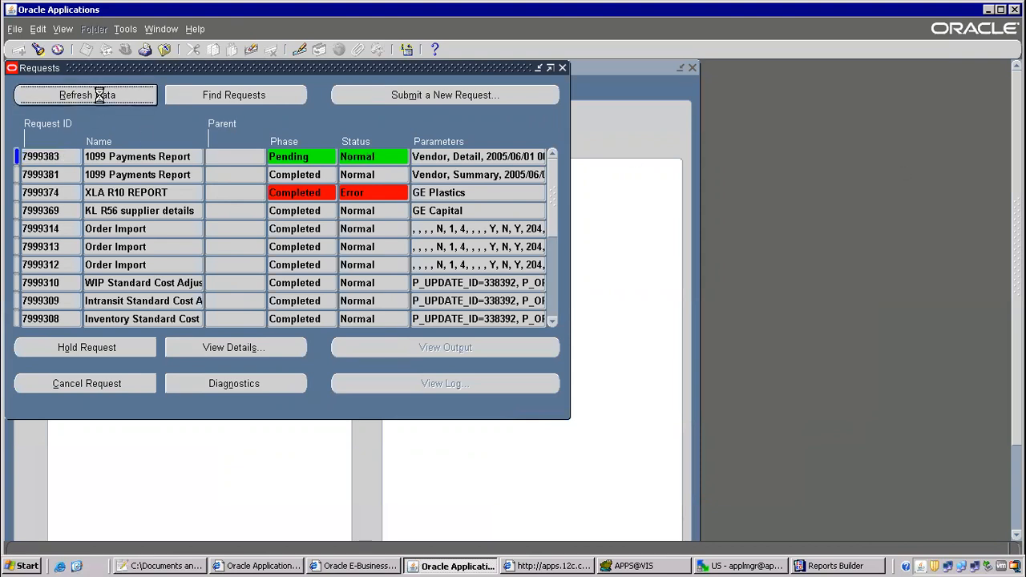
{"action": "left_click", "coordinate": [101, 97]}
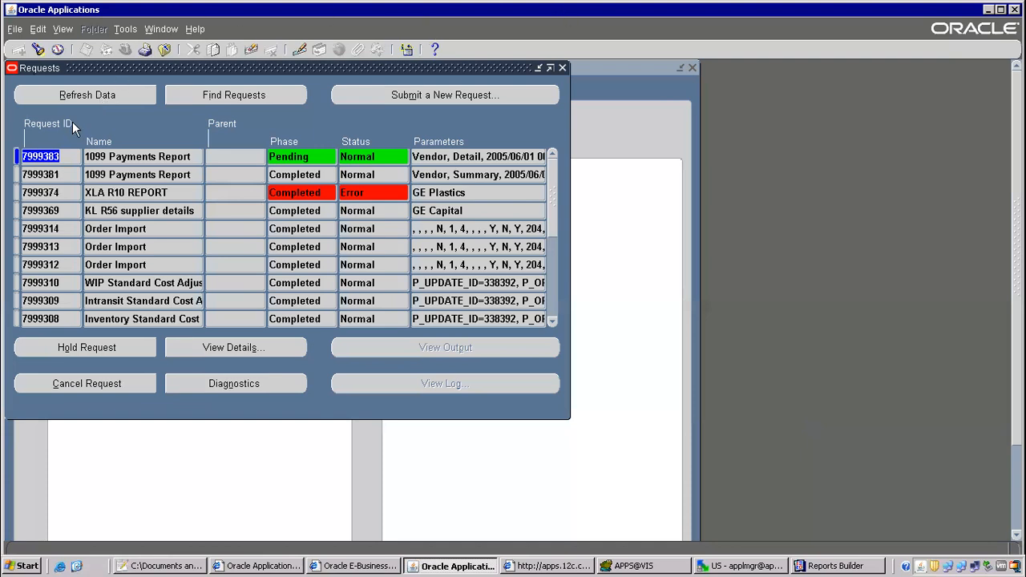
{"action": "left_click", "coordinate": [91, 98]}
{"action": "left_click", "coordinate": [107, 97]}
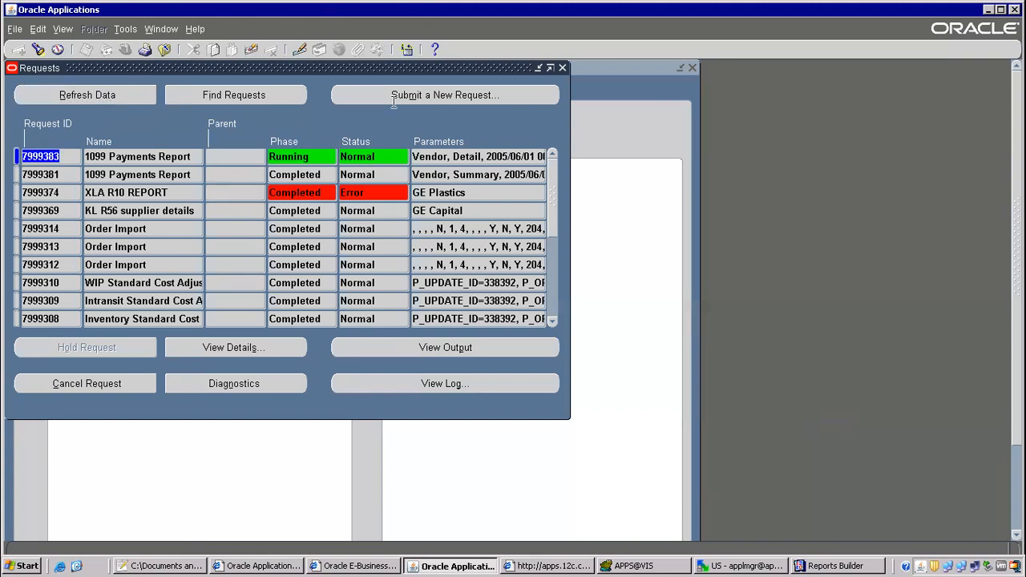
{"action": "left_click", "coordinate": [834, 566]}
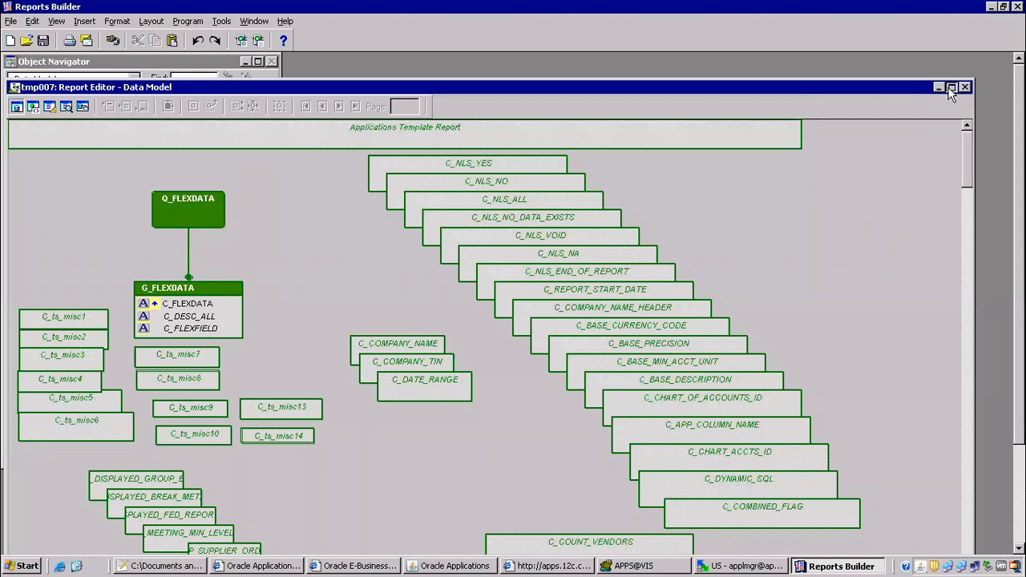
Maximize the data model editor, look over the model, then switch to the Paper Layout view.
{"action": "left_click", "coordinate": [951, 86]}
{"action": "scroll", "coordinate": [512, 301], "scroll_direction": "down", "scroll_amount": 15}
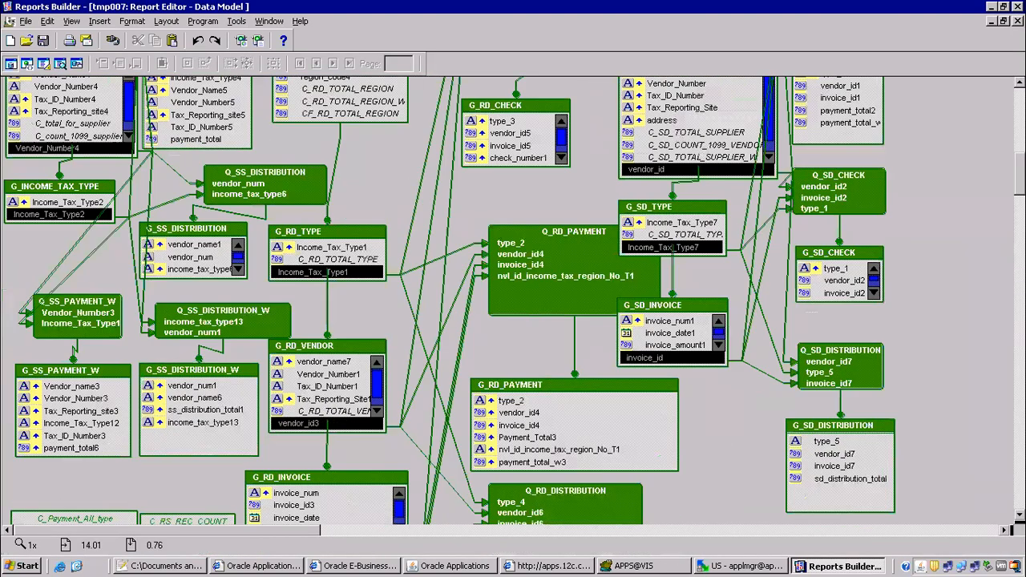
{"action": "scroll", "coordinate": [513, 300], "scroll_direction": "down", "scroll_amount": 6}
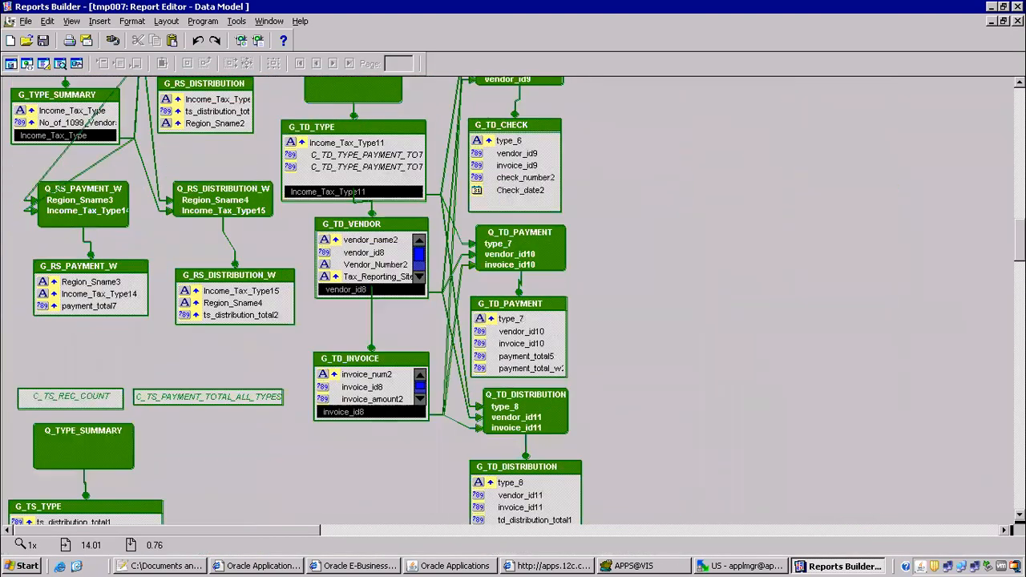
{"action": "scroll", "coordinate": [513, 301], "scroll_direction": "up", "scroll_amount": 13}
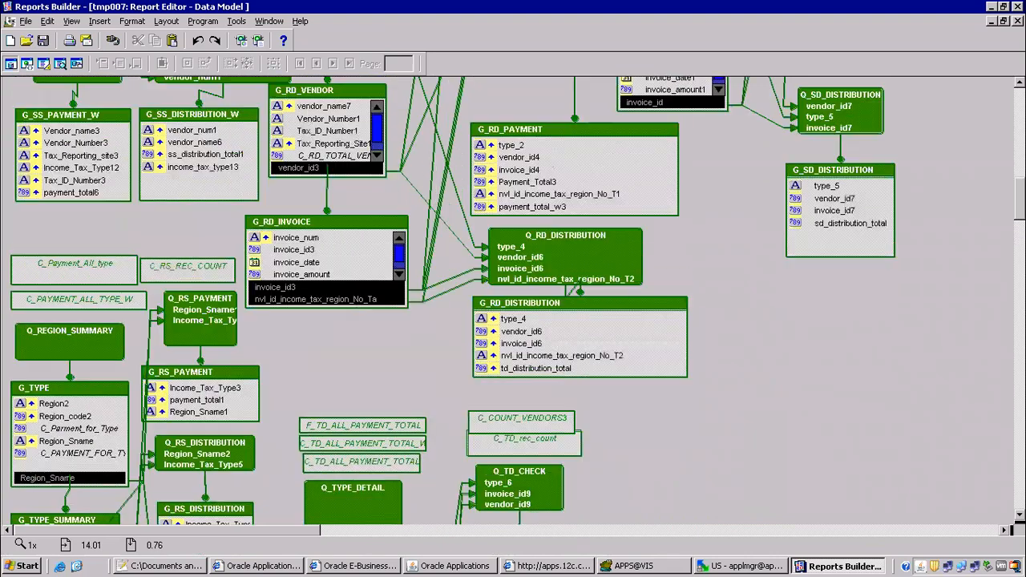
{"action": "scroll", "coordinate": [513, 300], "scroll_direction": "up", "scroll_amount": 8}
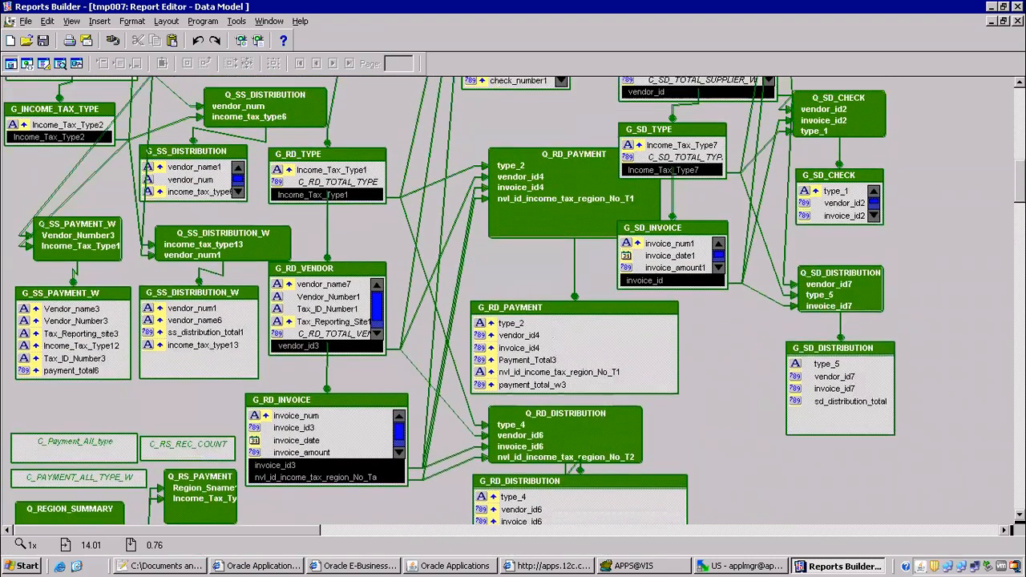
{"action": "scroll", "coordinate": [513, 300], "scroll_direction": "up", "scroll_amount": 1}
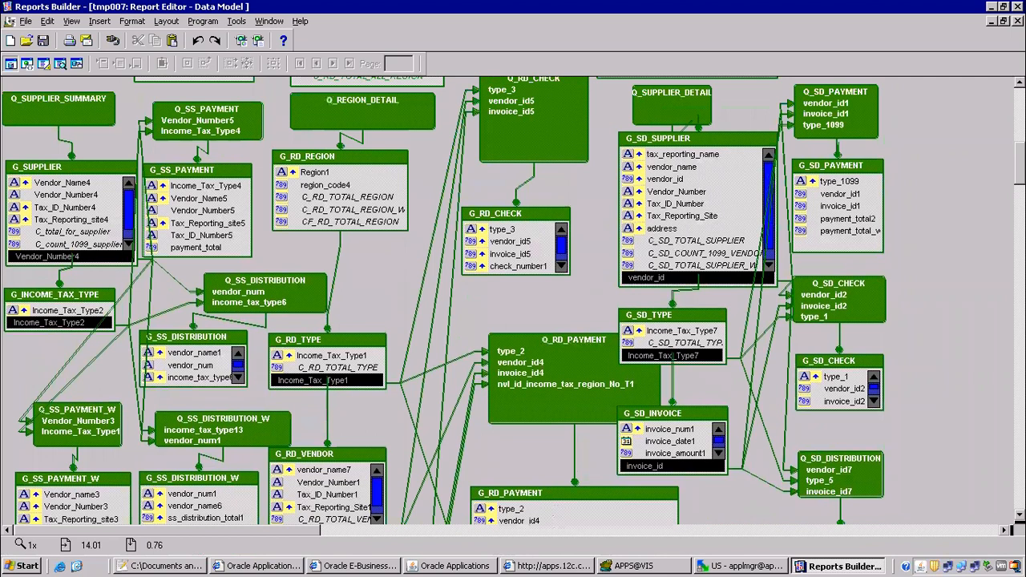
{"action": "scroll", "coordinate": [495, 207], "scroll_direction": "up", "scroll_amount": 3}
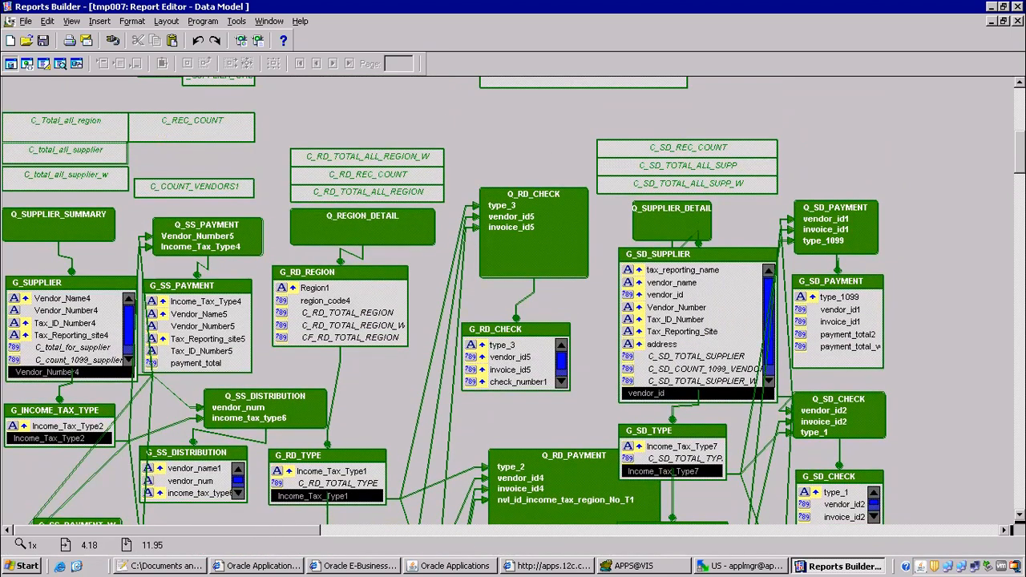
{"action": "scroll", "coordinate": [513, 301], "scroll_direction": "down", "scroll_amount": 6}
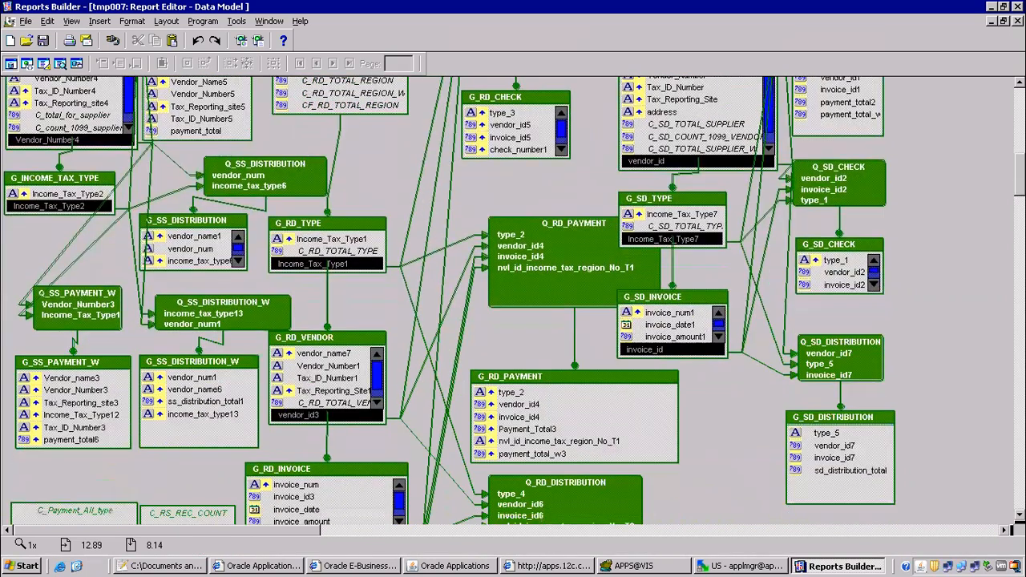
{"action": "scroll", "coordinate": [513, 300], "scroll_direction": "up", "scroll_amount": 2}
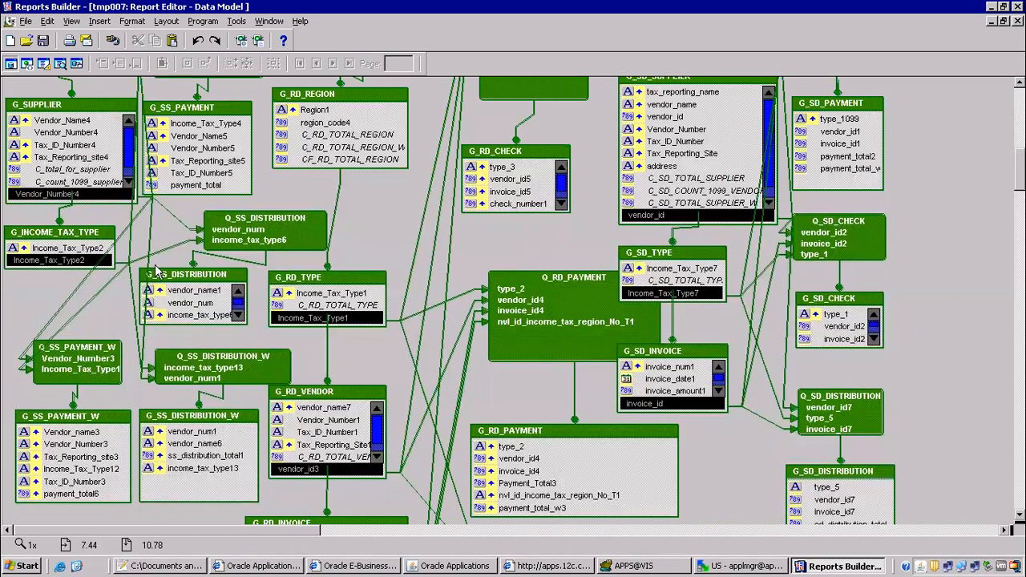
{"action": "left_click", "coordinate": [43, 64]}
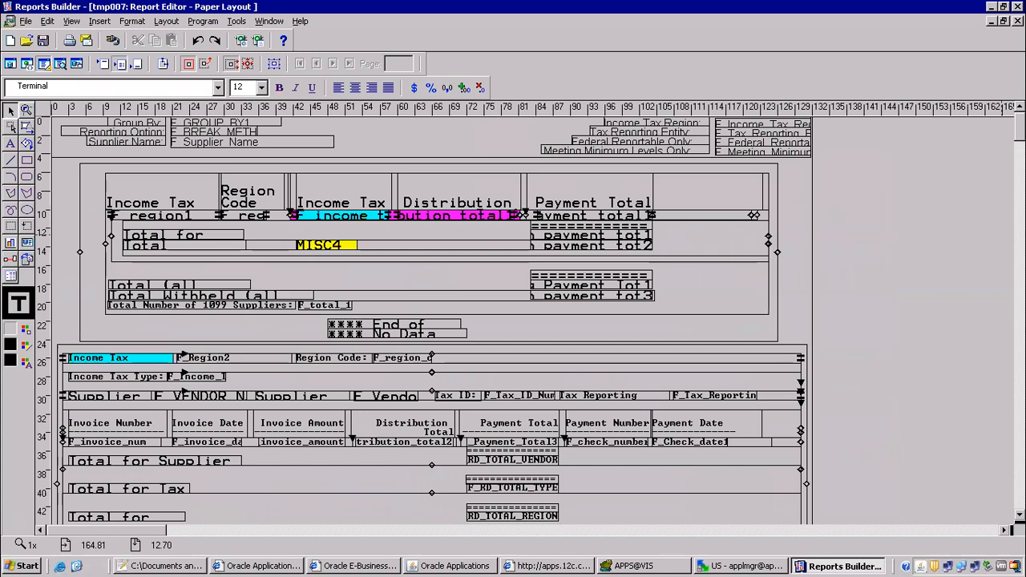
Look over the paper layout, return to the Data Model view, and bring up the browser report output.
{"action": "scroll", "coordinate": [513, 321], "scroll_direction": "down", "scroll_amount": 15}
{"action": "scroll", "coordinate": [513, 320], "scroll_direction": "up", "scroll_amount": 15}
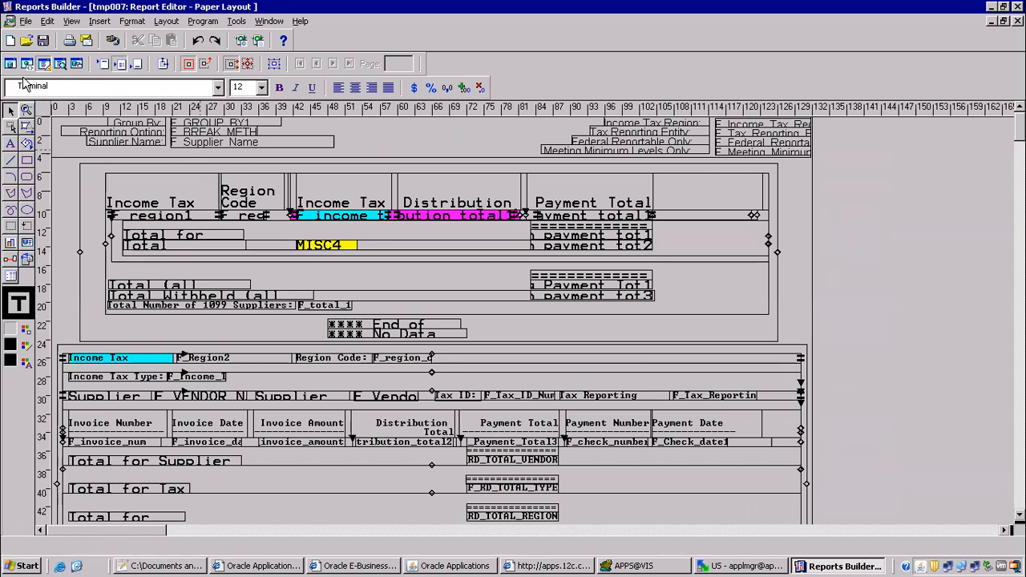
{"action": "left_click", "coordinate": [10, 64]}
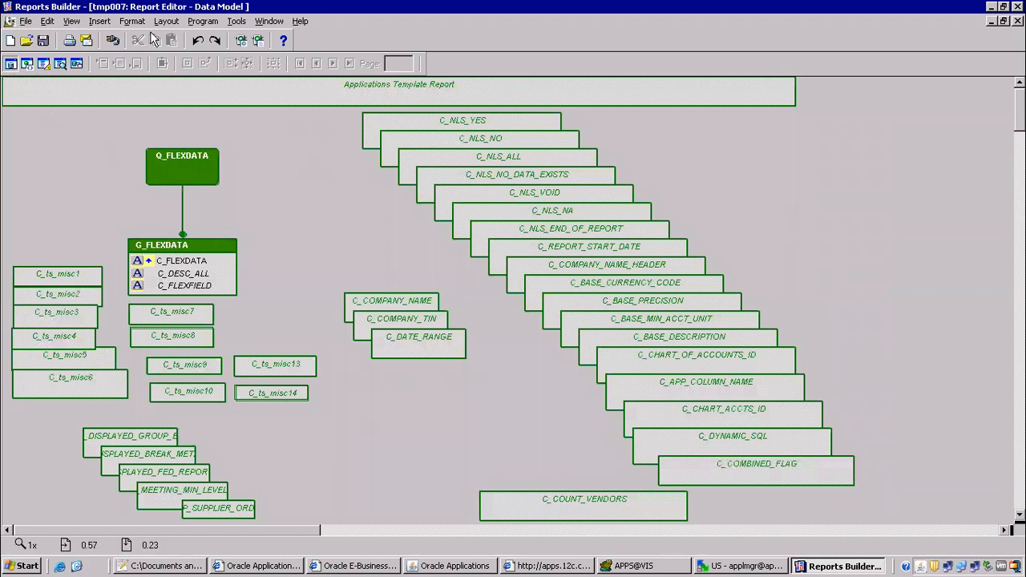
{"action": "left_click", "coordinate": [560, 566]}
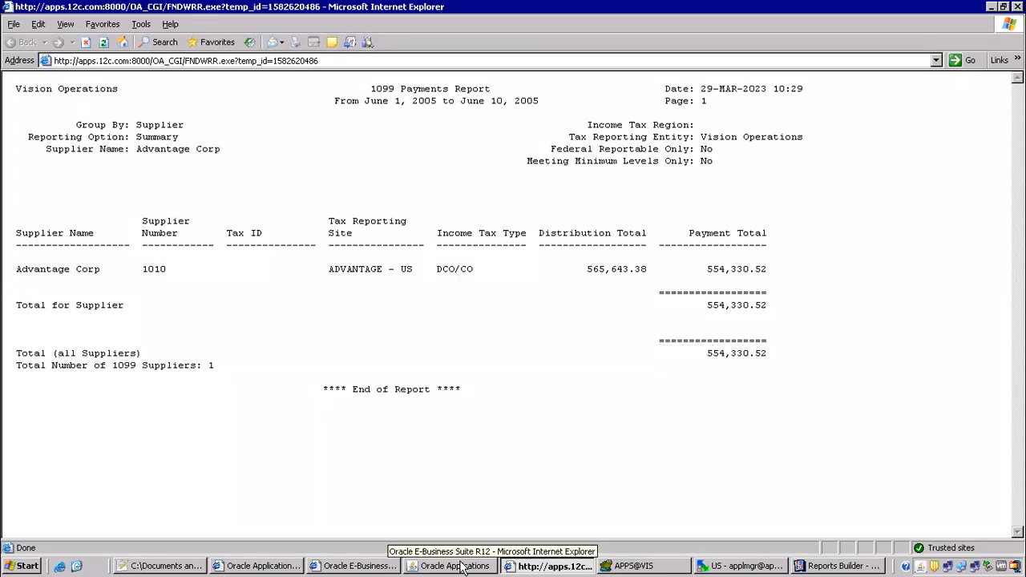
Refresh the Requests list repeatedly while the Detail 1099 request runs, then start a new request.
{"action": "left_click", "coordinate": [433, 566]}
{"action": "left_click", "coordinate": [94, 94]}
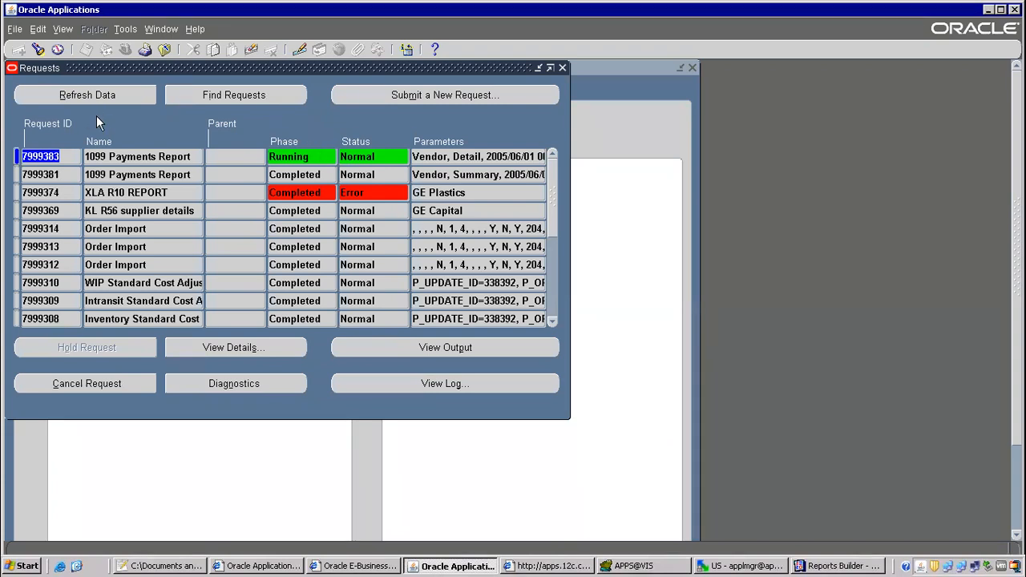
{"action": "left_click", "coordinate": [105, 96]}
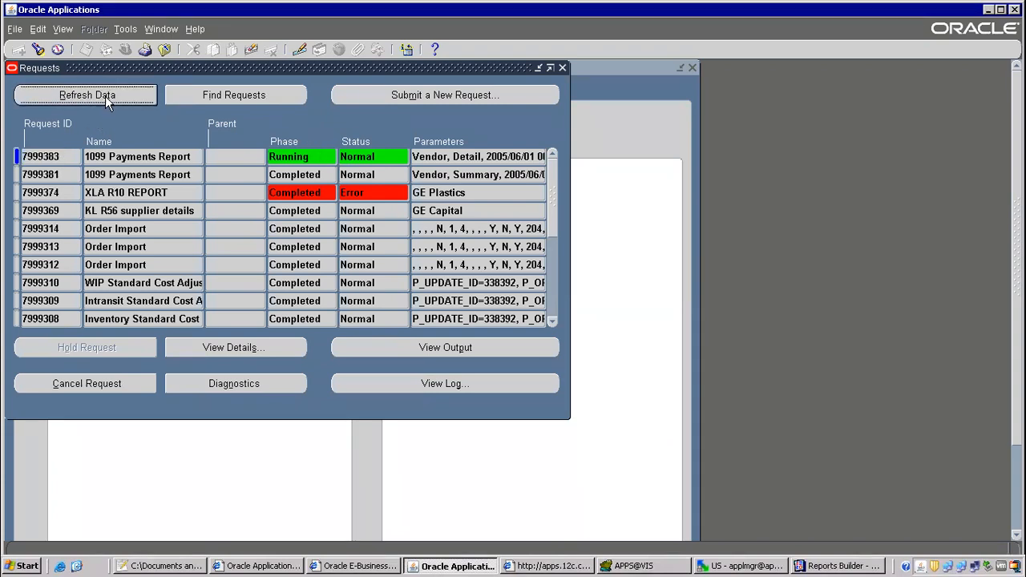
{"action": "left_click", "coordinate": [106, 96]}
{"action": "left_click", "coordinate": [107, 95]}
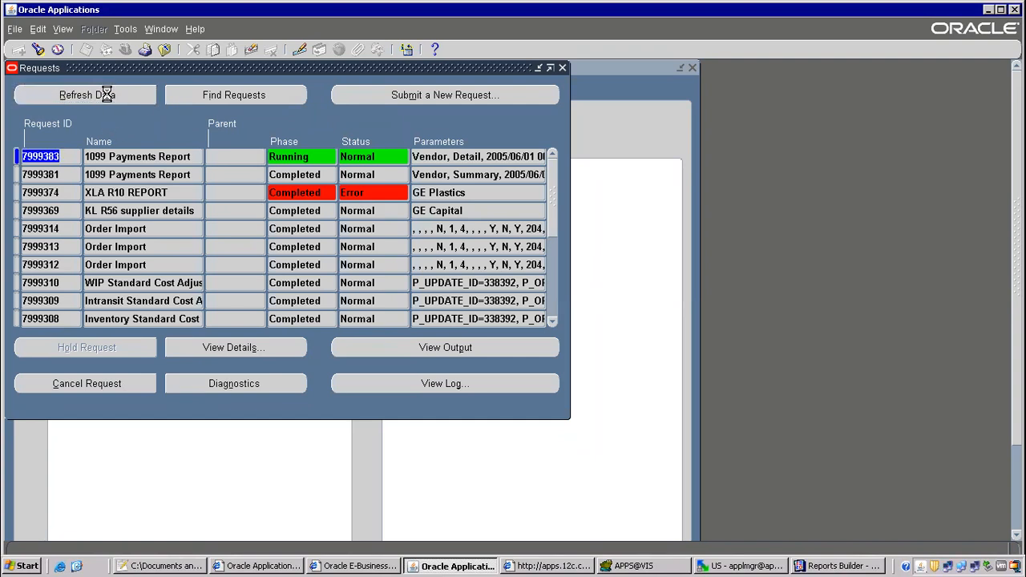
{"action": "left_click", "coordinate": [115, 94]}
{"action": "left_click", "coordinate": [133, 102]}
{"action": "left_click", "coordinate": [134, 102]}
{"action": "left_click", "coordinate": [134, 103]}
{"action": "left_click", "coordinate": [133, 101]}
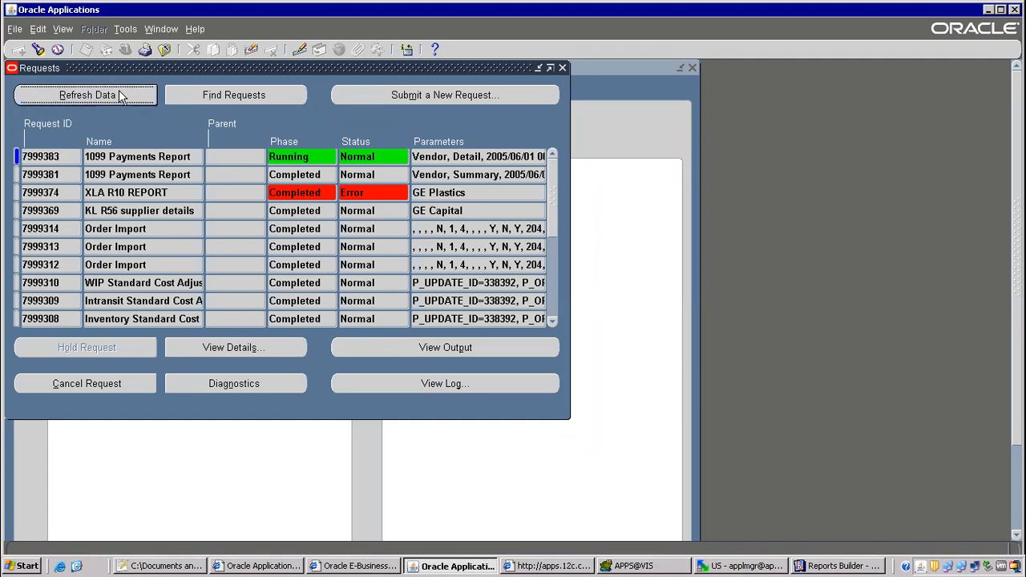
{"action": "left_click", "coordinate": [117, 94]}
{"action": "left_click", "coordinate": [116, 94]}
{"action": "left_click", "coordinate": [450, 105]}
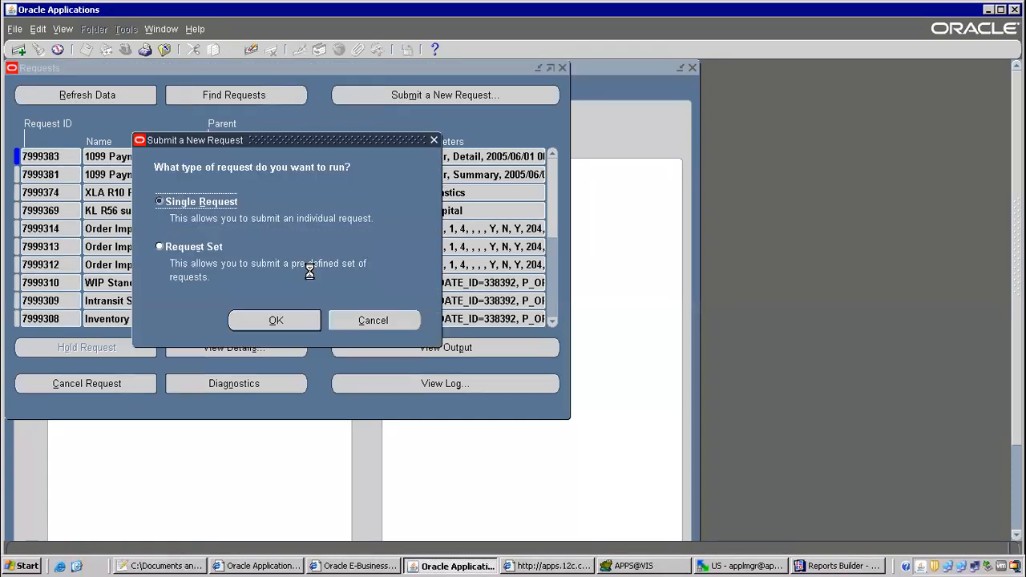
Run a single request copied from the earlier 1099 Payments Report and open its parameters.
{"action": "left_click", "coordinate": [276, 321]}
{"action": "left_click", "coordinate": [490, 104]}
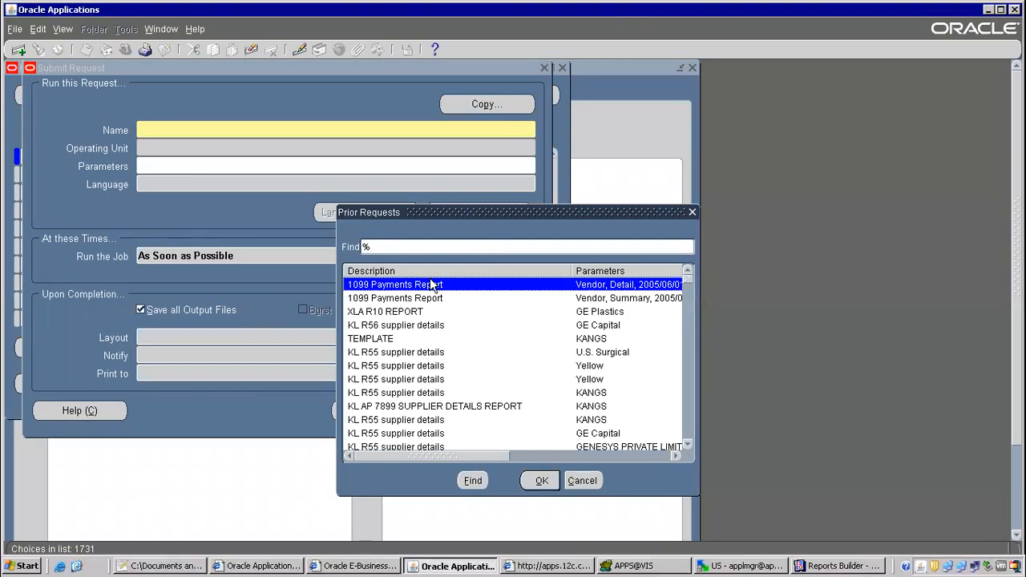
{"action": "double_click", "coordinate": [431, 285]}
{"action": "left_click", "coordinate": [419, 166]}
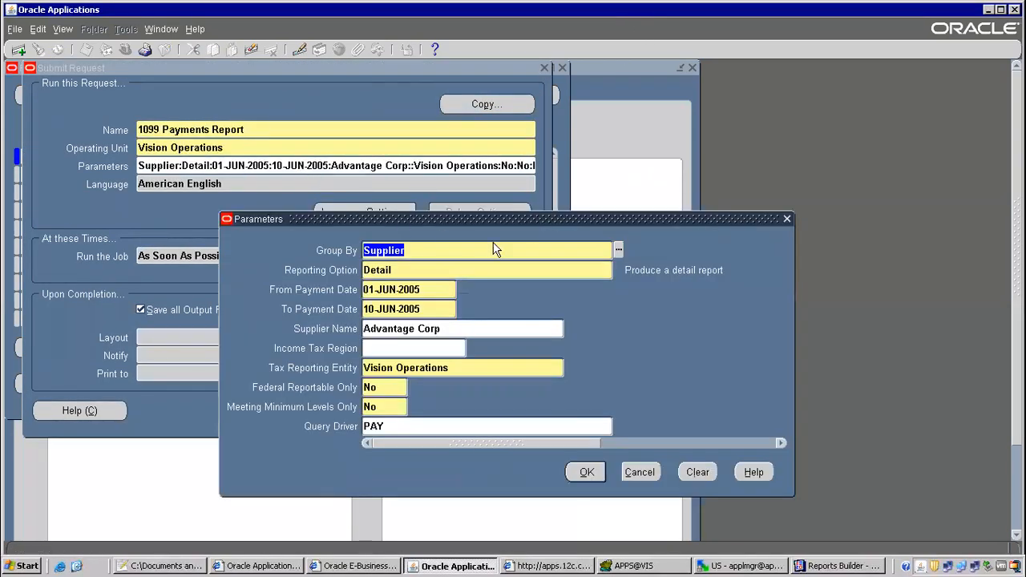
{"action": "left_click_drag", "start_coordinate": [506, 215], "coordinate": [457, 116]}
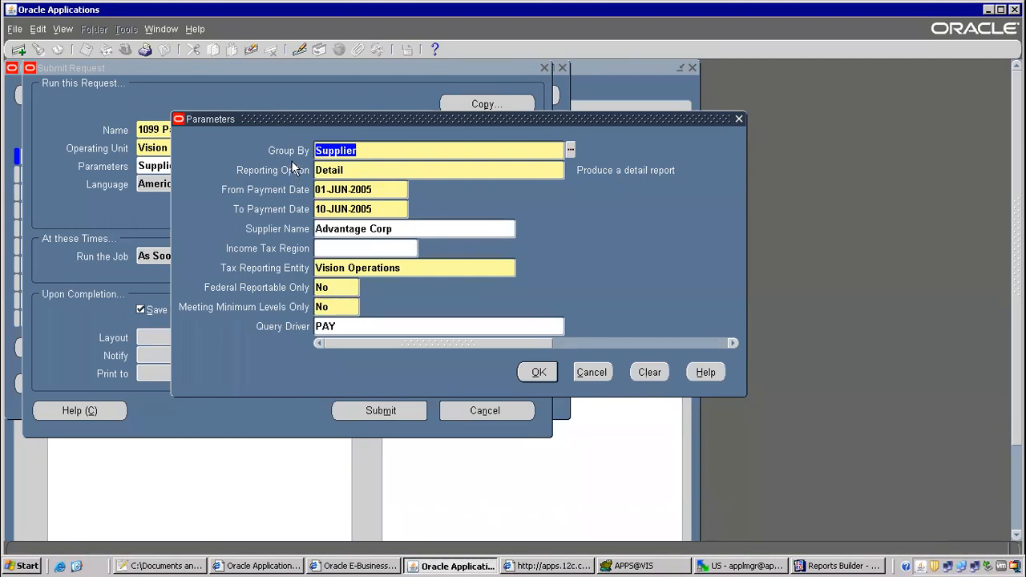
Set Group By to Income Tax Region and Reporting Option to Summary.
{"action": "left_click", "coordinate": [570, 149]}
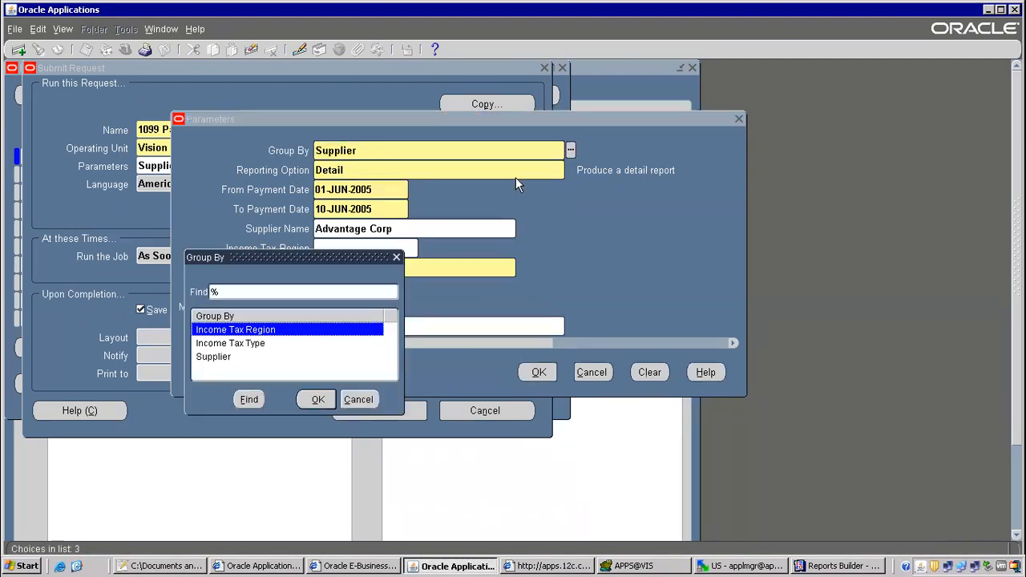
{"action": "left_click_drag", "start_coordinate": [618, 174], "coordinate": [677, 103]}
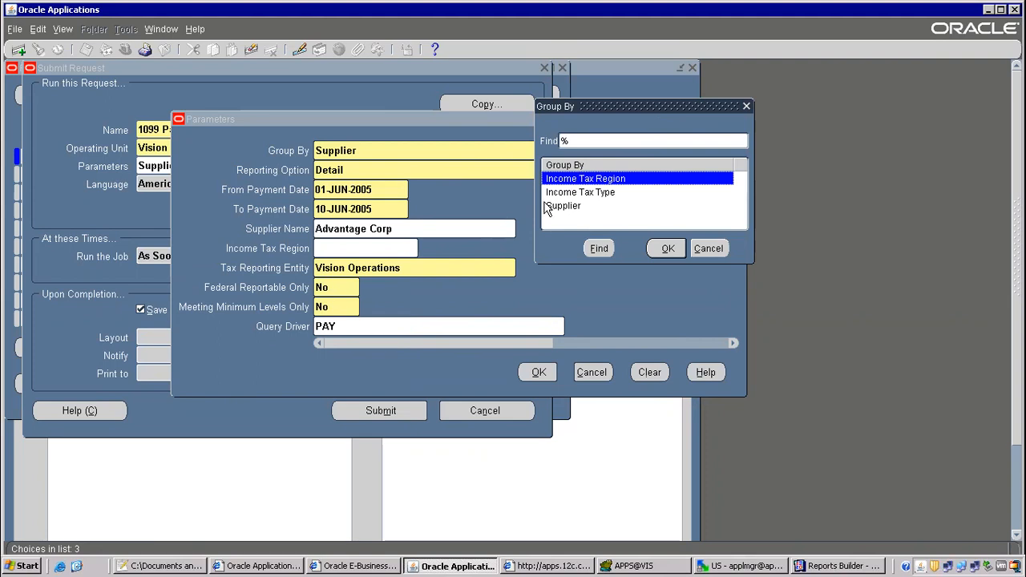
{"action": "double_click", "coordinate": [603, 182]}
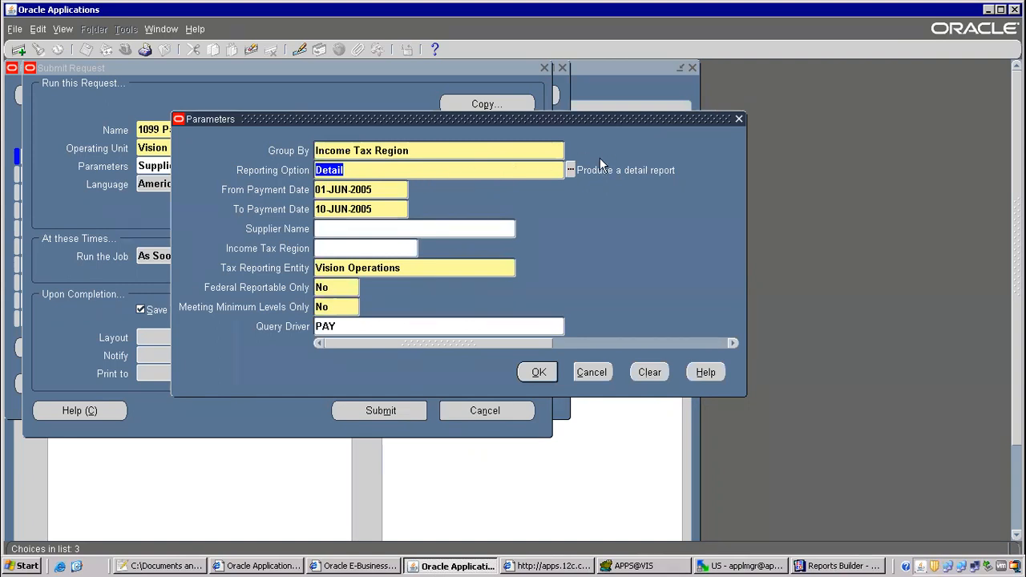
{"action": "left_click", "coordinate": [570, 170]}
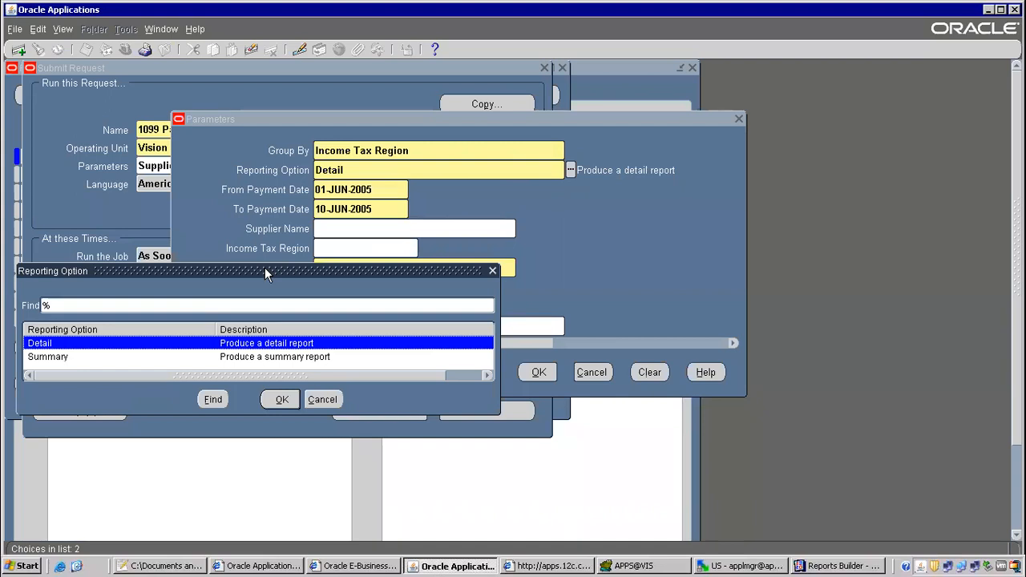
{"action": "double_click", "coordinate": [68, 358]}
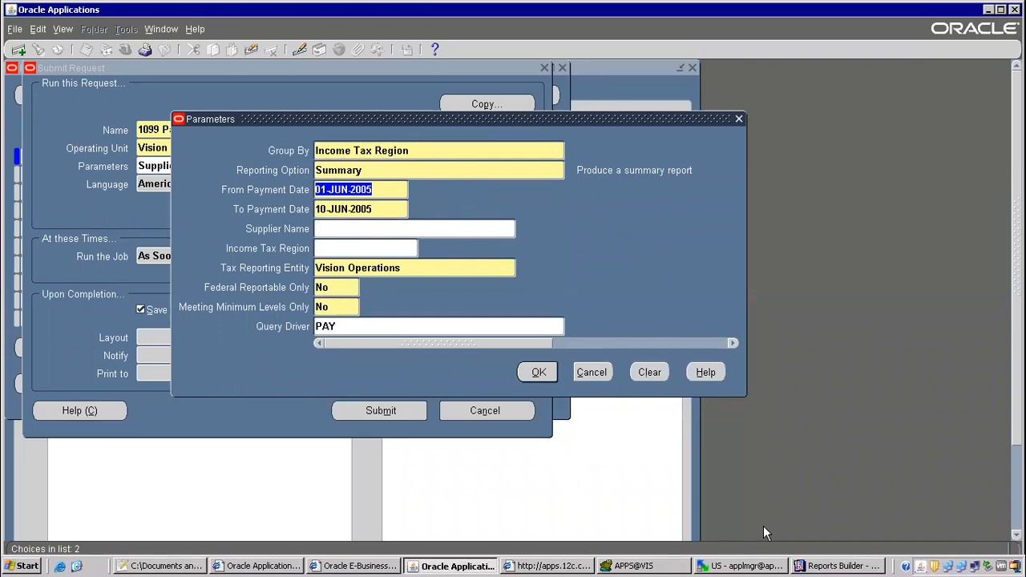
{"action": "left_click", "coordinate": [805, 566]}
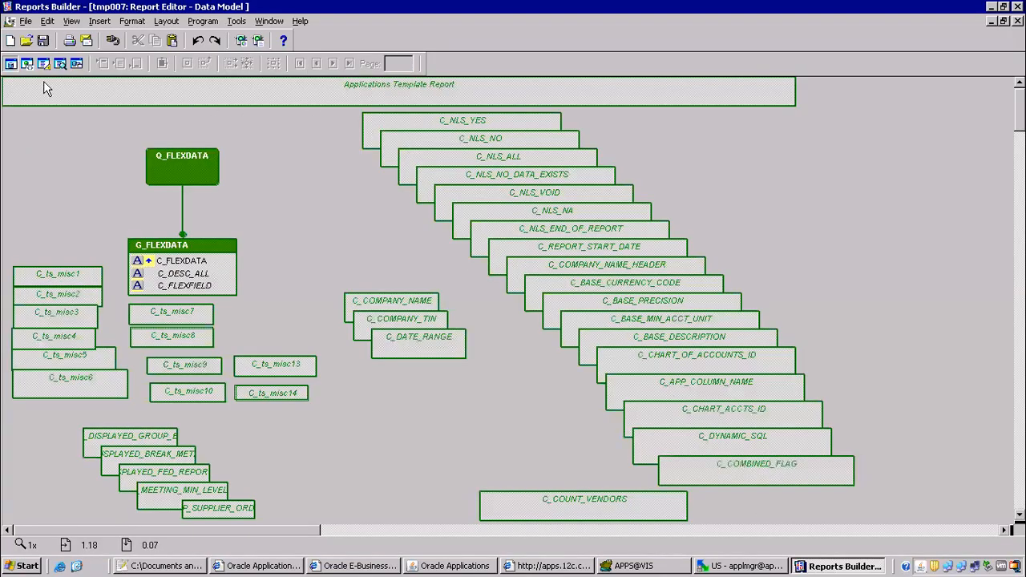
Open the Object Navigator and expand Paper Layout > Main Section > Body to list frames.
{"action": "left_click", "coordinate": [268, 21]}
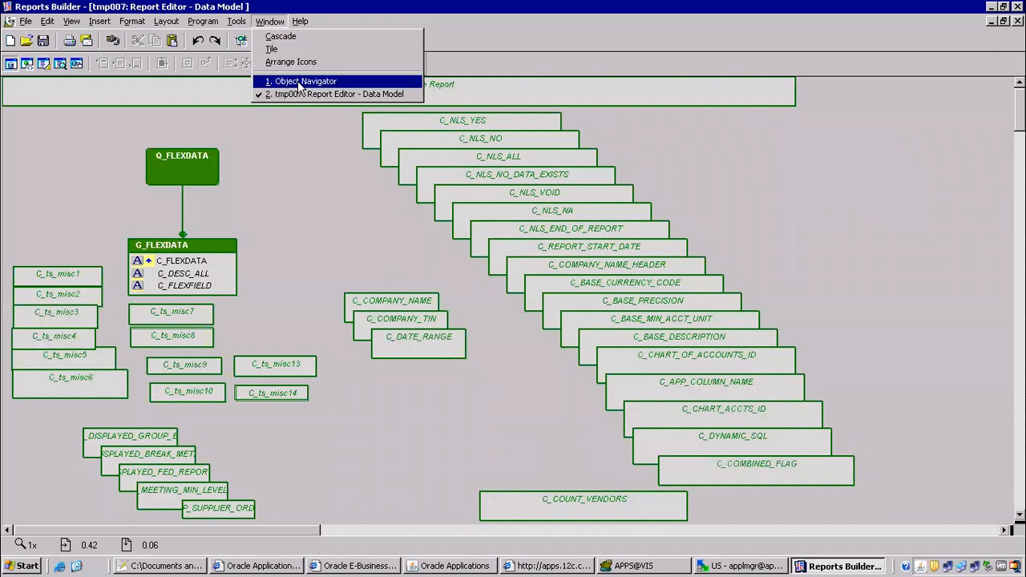
{"action": "left_click", "coordinate": [299, 81]}
{"action": "left_click", "coordinate": [62, 170]}
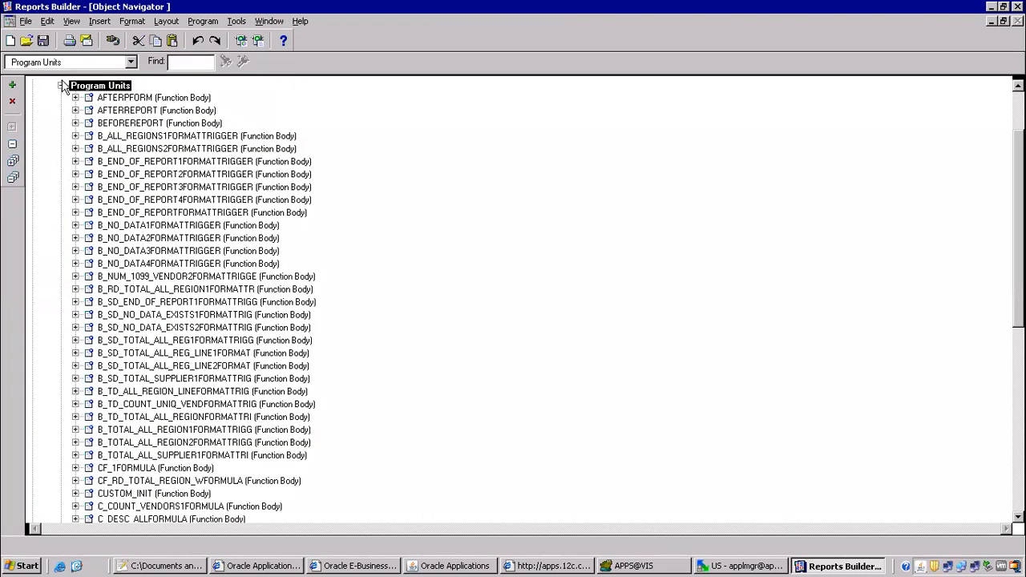
{"action": "left_click", "coordinate": [61, 85]}
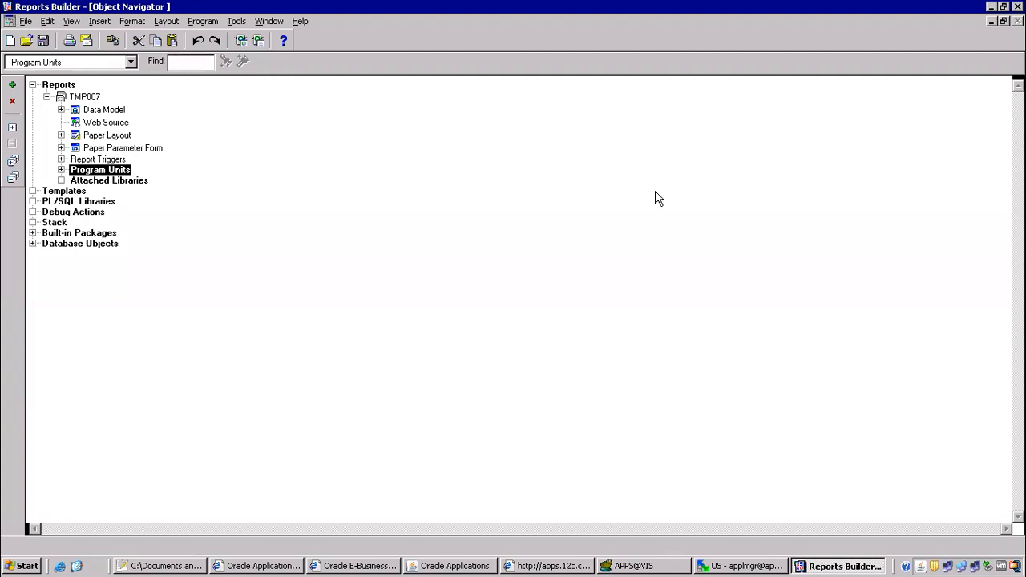
{"action": "left_click", "coordinate": [61, 136]}
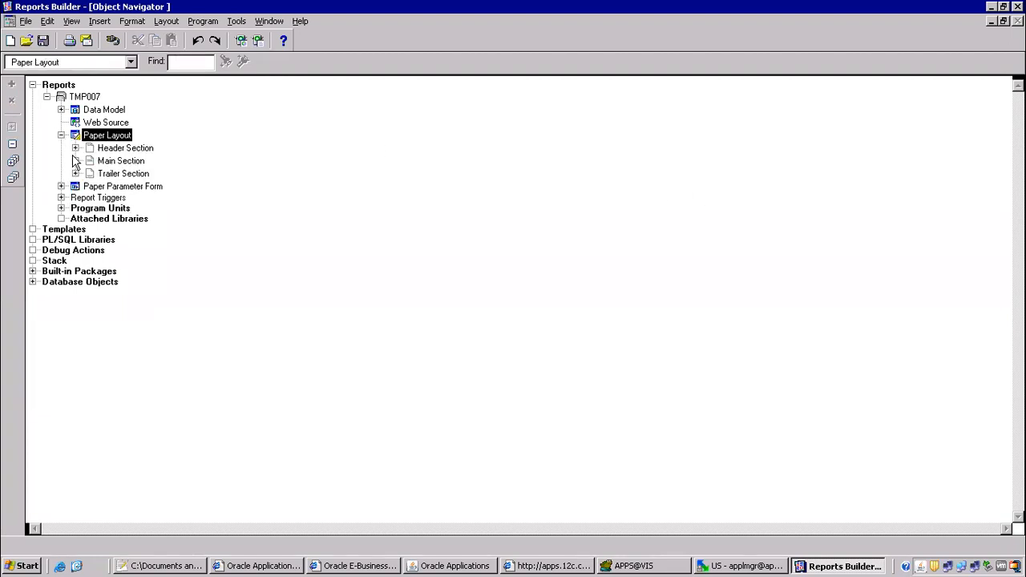
{"action": "left_click", "coordinate": [75, 160]}
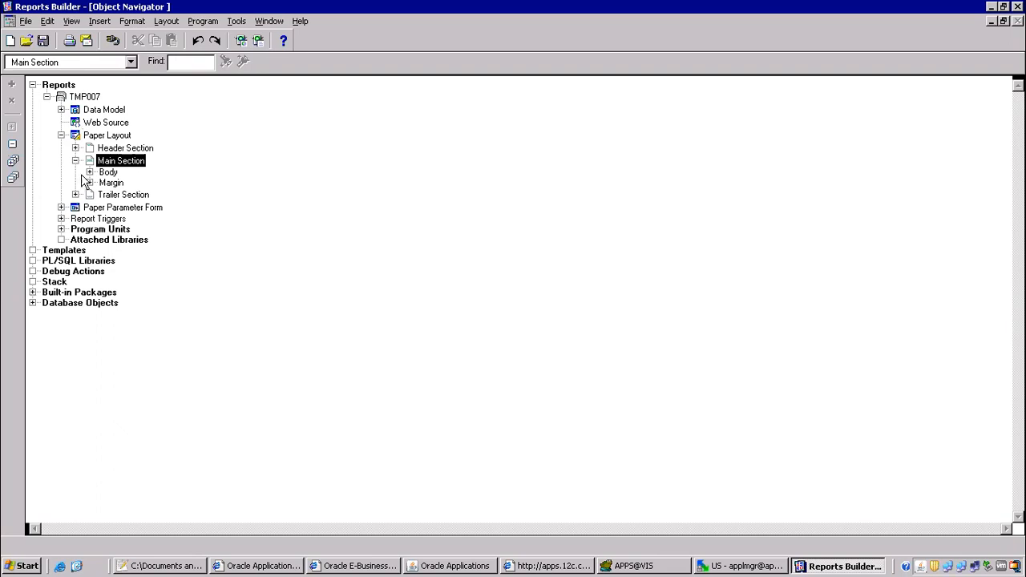
{"action": "left_click", "coordinate": [90, 172]}
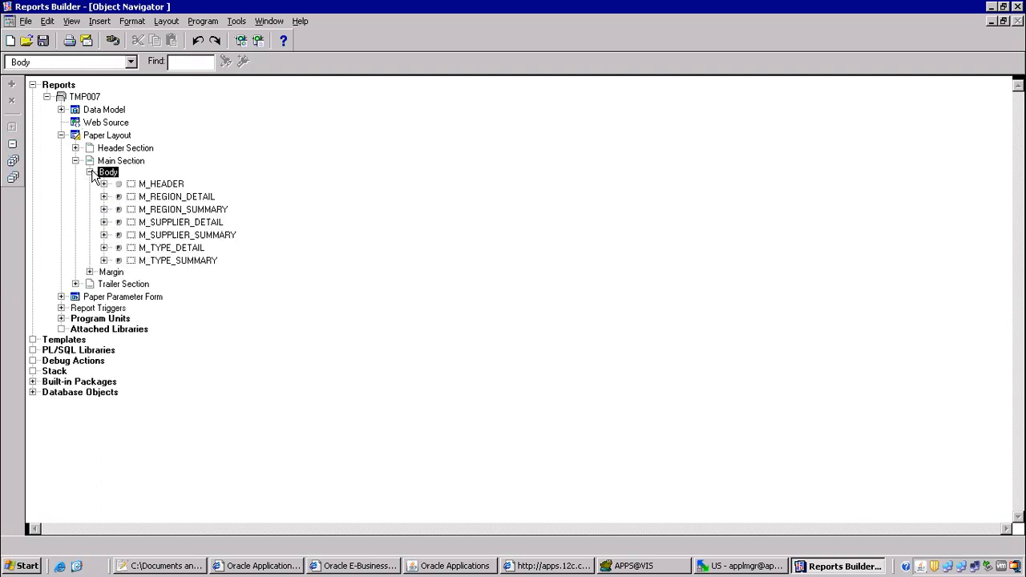
Reselect the TMP007 Paper Layout node and open it in the layout editor.
{"action": "left_click", "coordinate": [46, 96]}
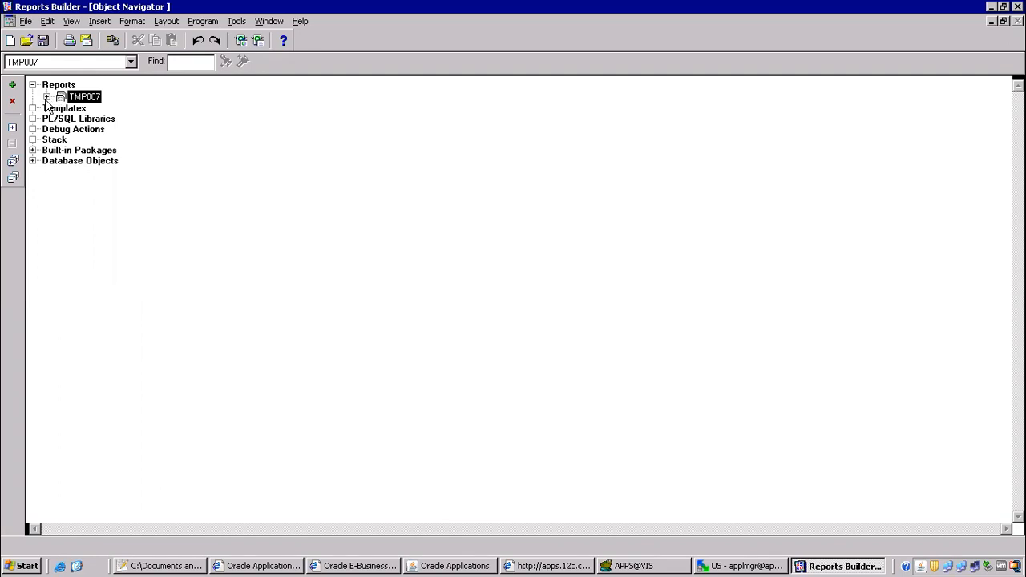
{"action": "left_click", "coordinate": [47, 97]}
{"action": "left_click", "coordinate": [93, 137]}
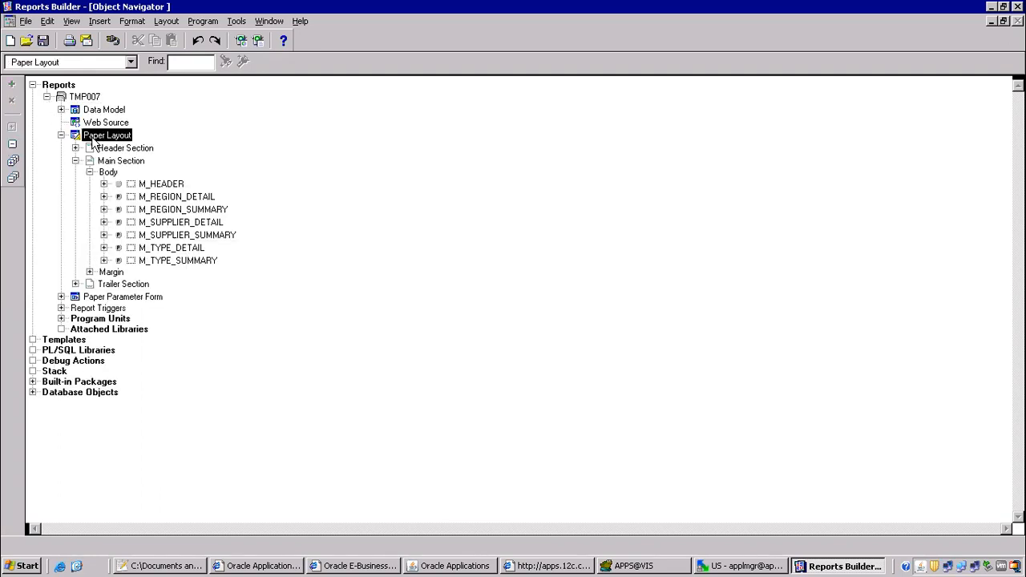
{"action": "left_click", "coordinate": [75, 161]}
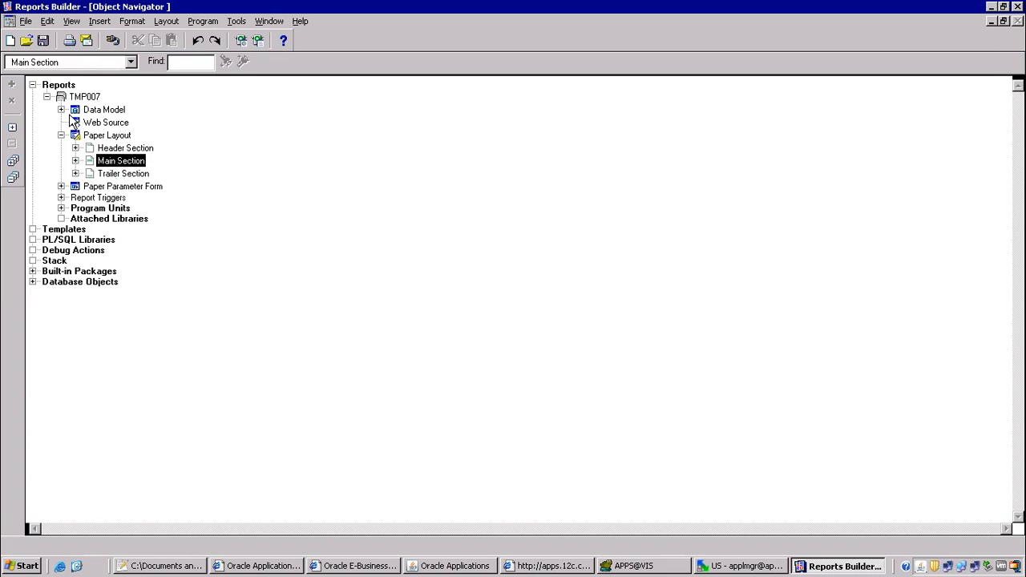
{"action": "double_click", "coordinate": [77, 137]}
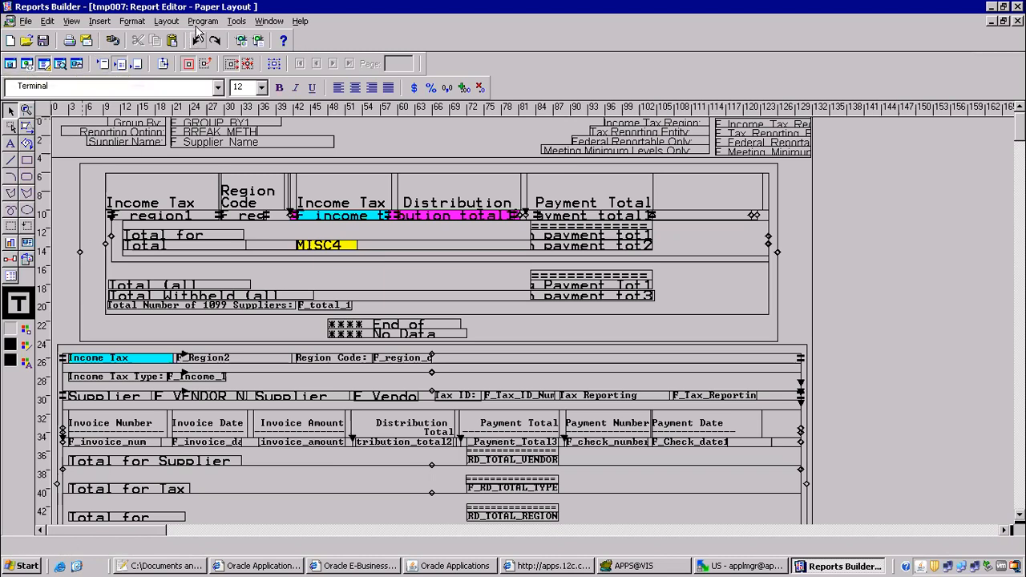
Return to the Object Navigator, expand Main Section, and select the M_SUPPLIER_SUMMARY frame.
{"action": "left_click", "coordinate": [258, 21]}
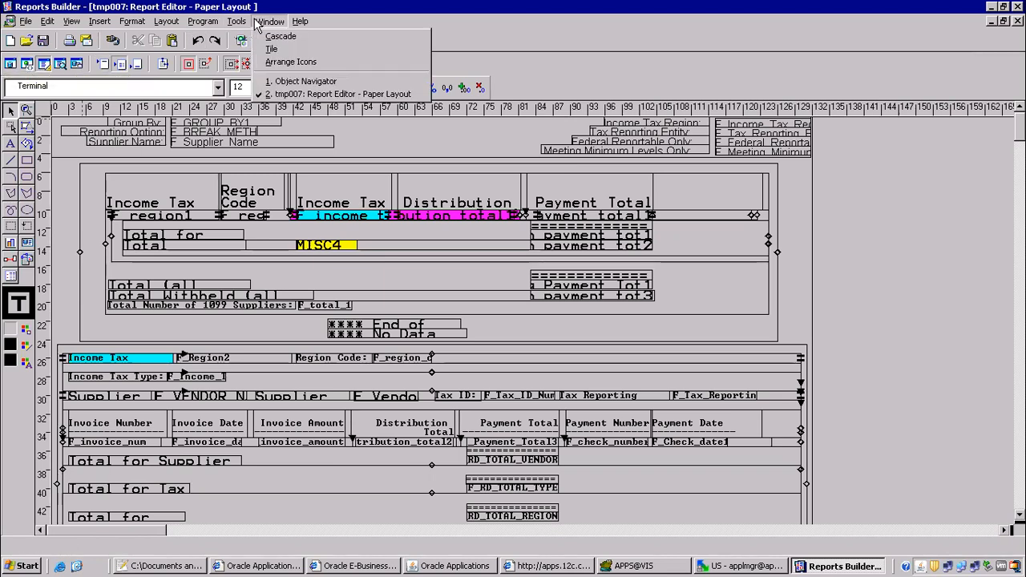
{"action": "left_click", "coordinate": [285, 83]}
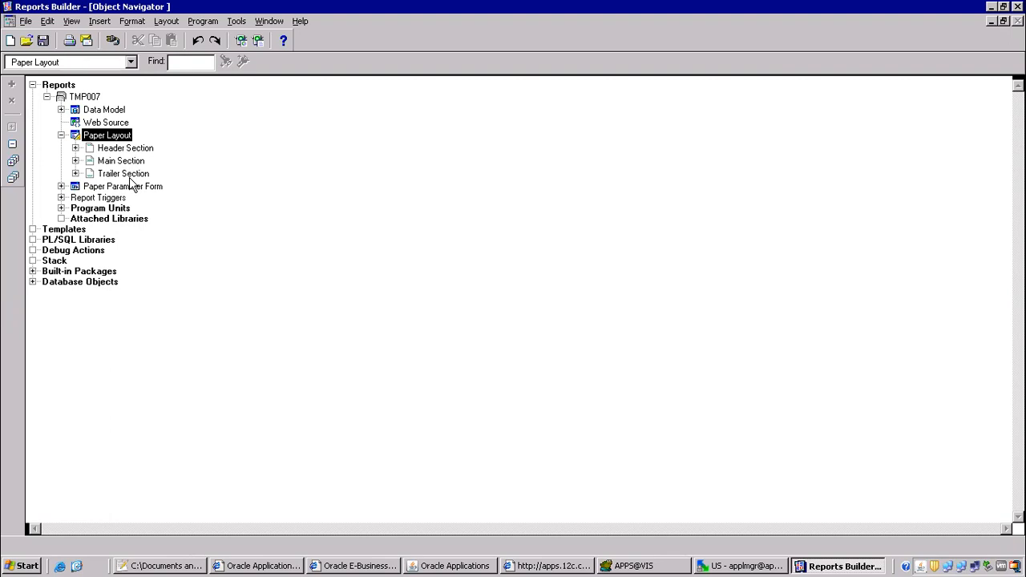
{"action": "left_click", "coordinate": [75, 161]}
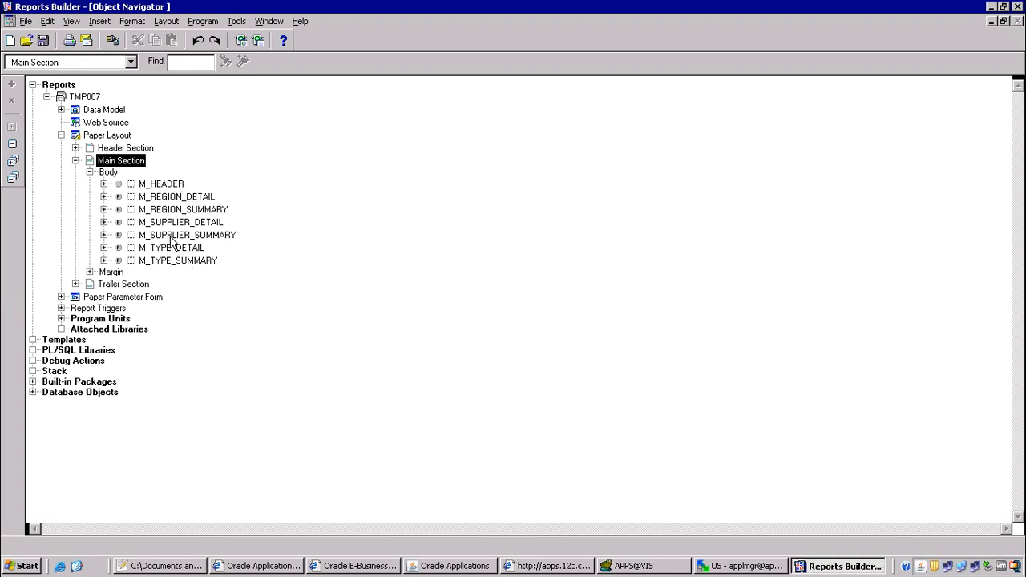
{"action": "left_click", "coordinate": [175, 238]}
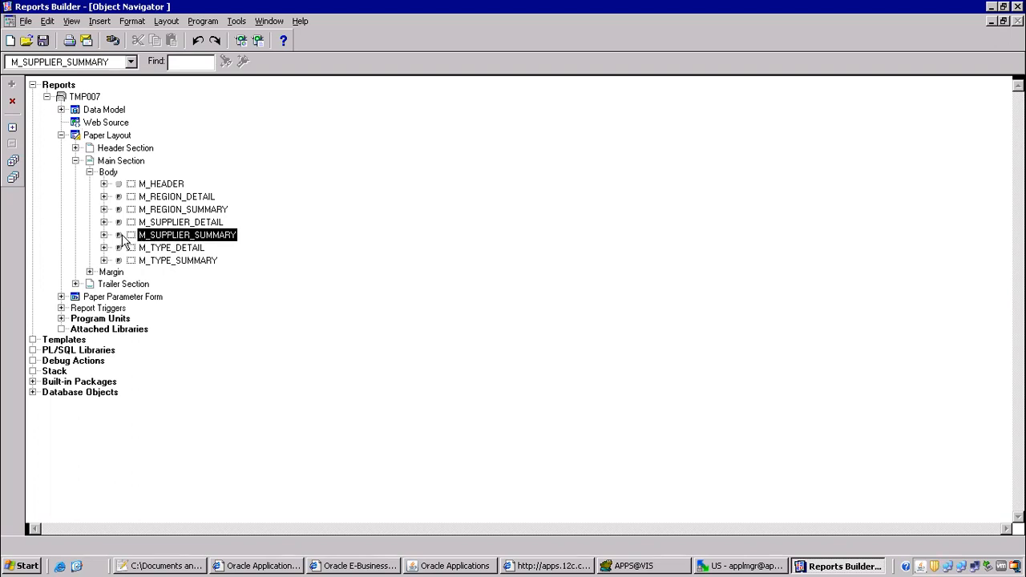
Review M_SUPPLIER_SUMMARY's format trigger: its parameter condition, return(TRUE) and boolean return type.
{"action": "left_click", "coordinate": [121, 235]}
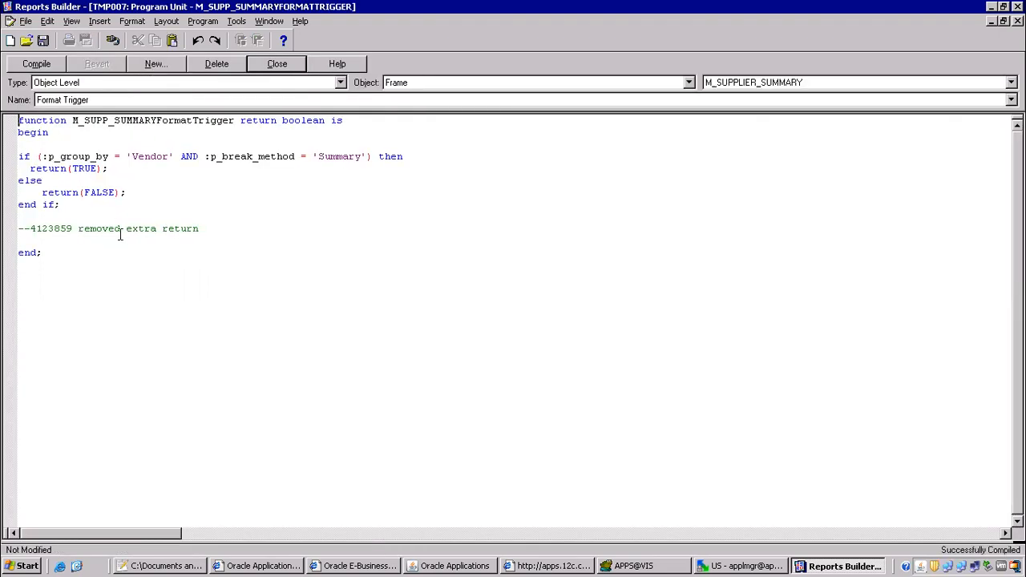
{"action": "left_click", "coordinate": [12, 156]}
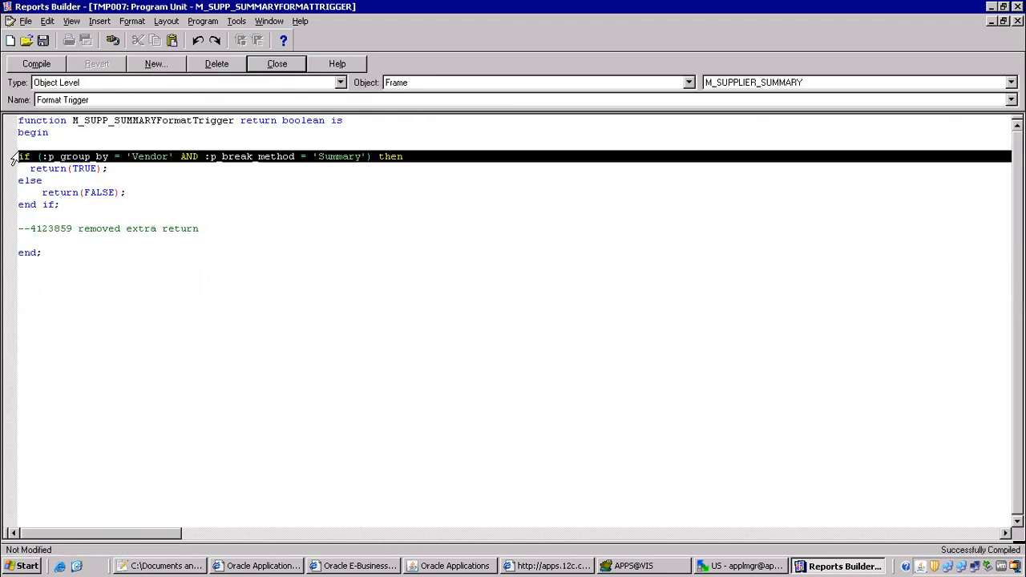
{"action": "left_click", "coordinate": [62, 168]}
{"action": "left_click_drag", "start_coordinate": [46, 156], "coordinate": [380, 157]}
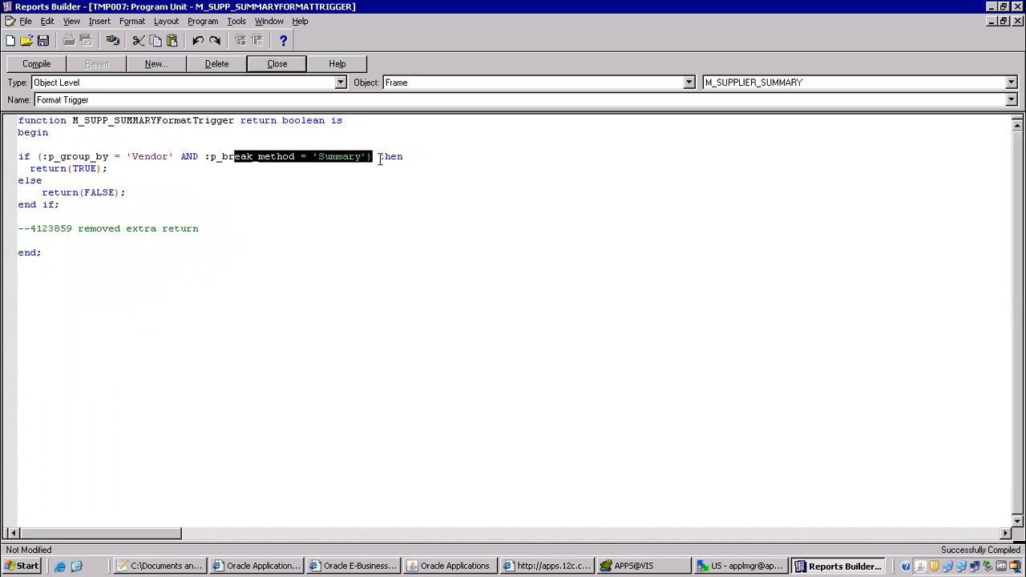
{"action": "left_click_drag", "start_coordinate": [37, 172], "coordinate": [129, 168]}
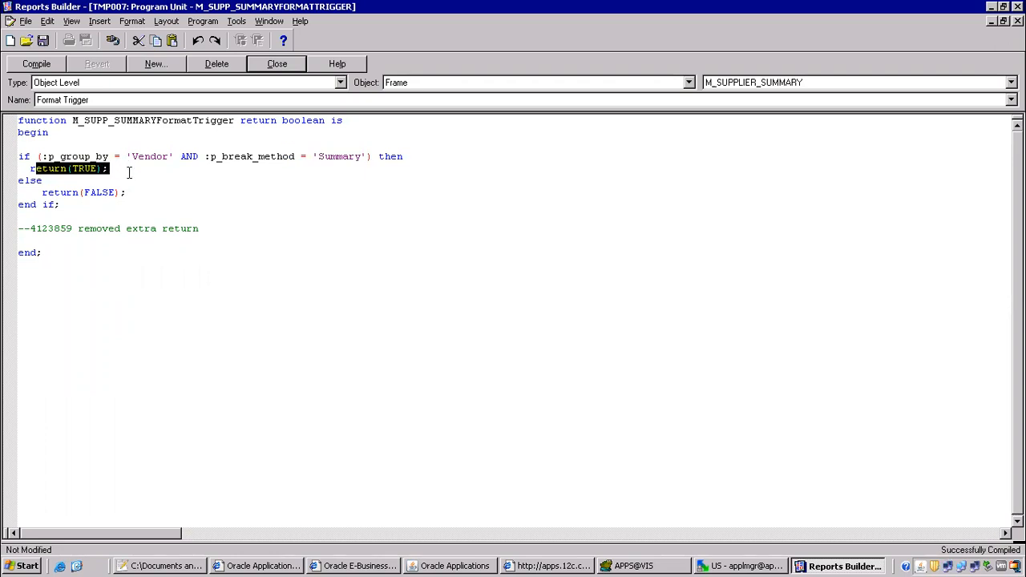
{"action": "left_click", "coordinate": [137, 204]}
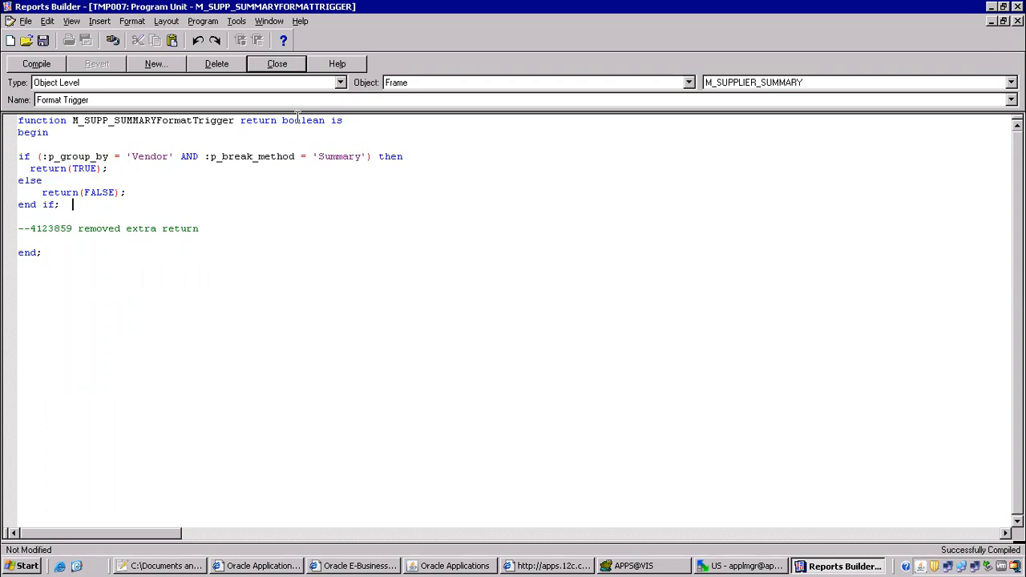
{"action": "left_click_drag", "start_coordinate": [277, 120], "coordinate": [328, 123]}
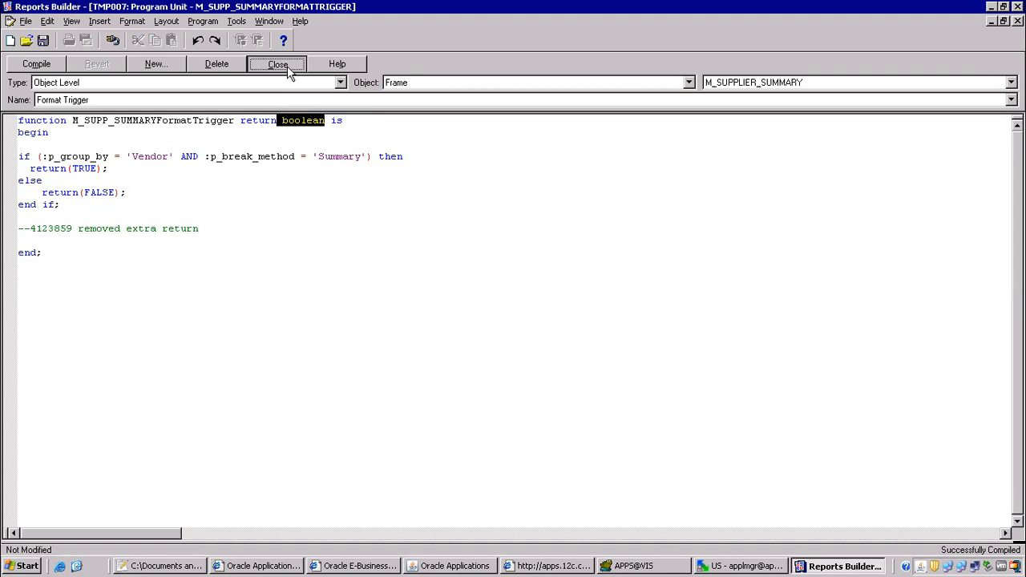
{"action": "left_click", "coordinate": [287, 66]}
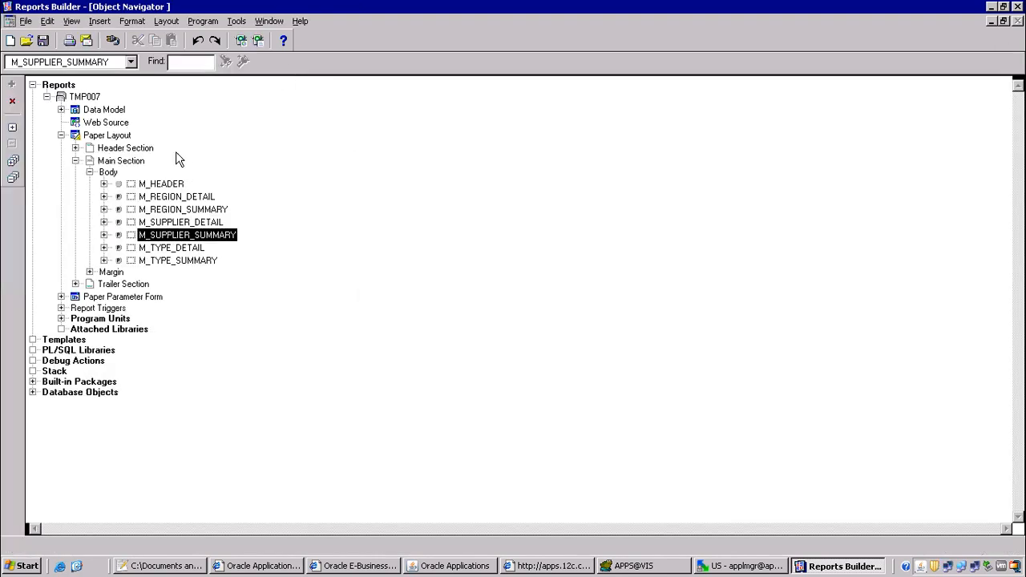
Reopen the trigger to point out p_group_by and p_break_method, then return to Oracle Applications.
{"action": "left_click", "coordinate": [119, 234]}
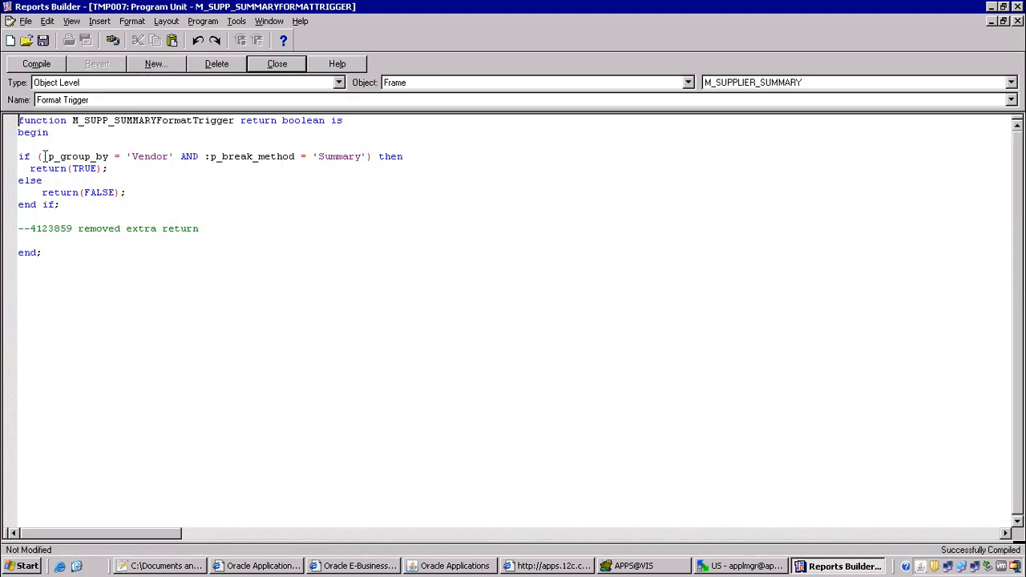
{"action": "left_click_drag", "start_coordinate": [48, 156], "coordinate": [117, 156]}
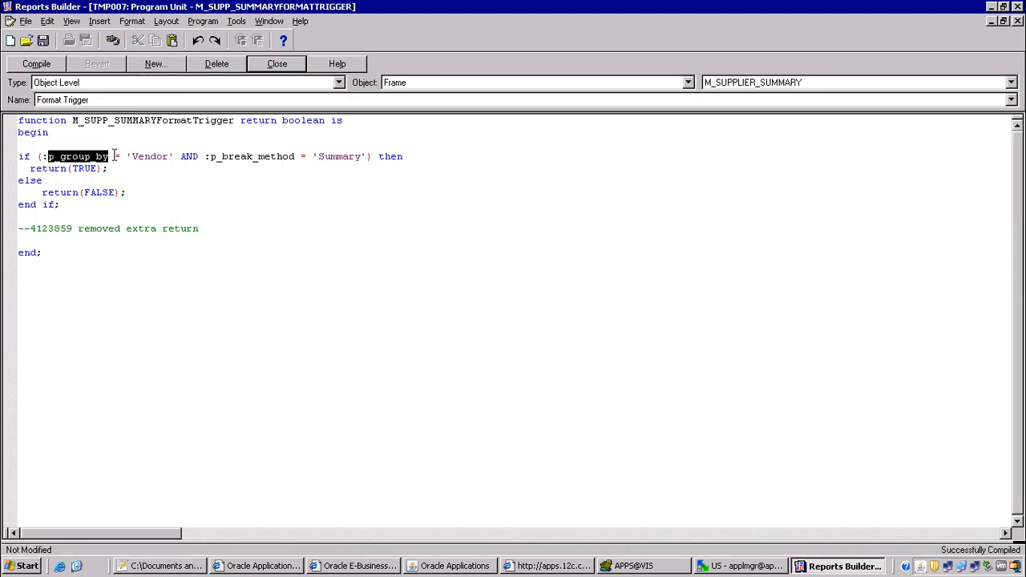
{"action": "left_click_drag", "start_coordinate": [212, 156], "coordinate": [299, 153]}
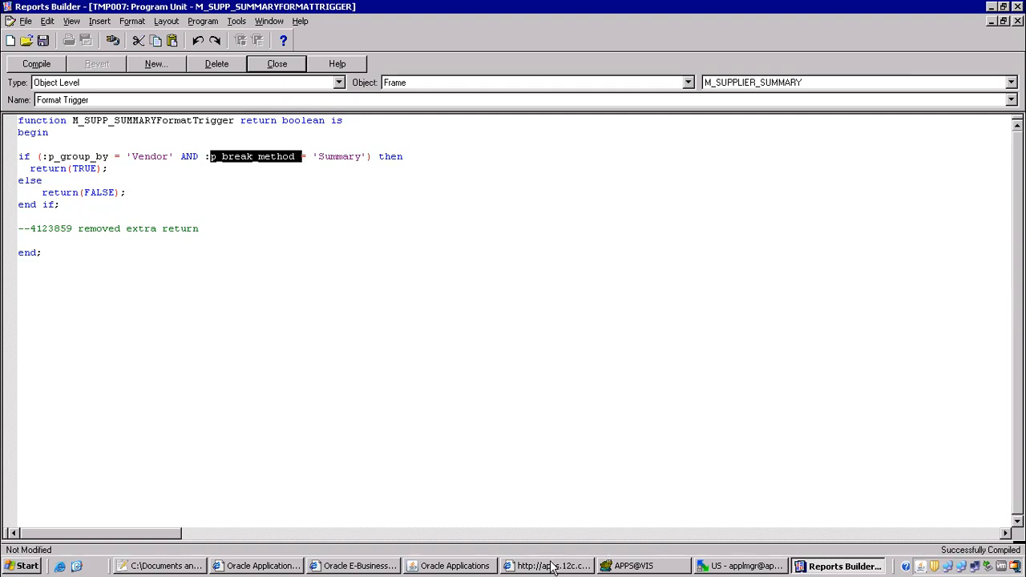
{"action": "left_click", "coordinate": [483, 566]}
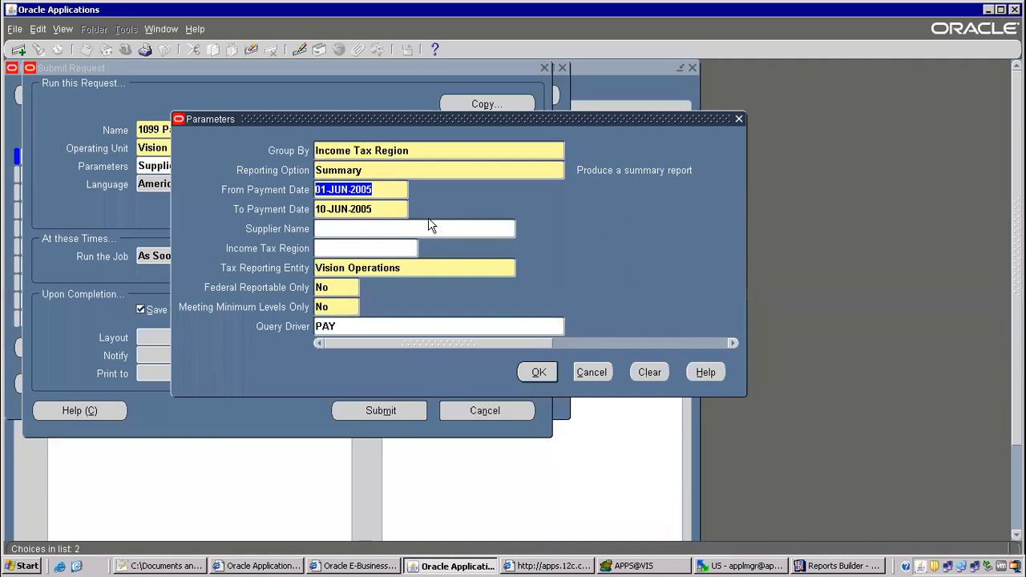
Cancel the parameters, copy the '1099 Payments Report' name, and close Submit Request without saving.
{"action": "left_click", "coordinate": [591, 373]}
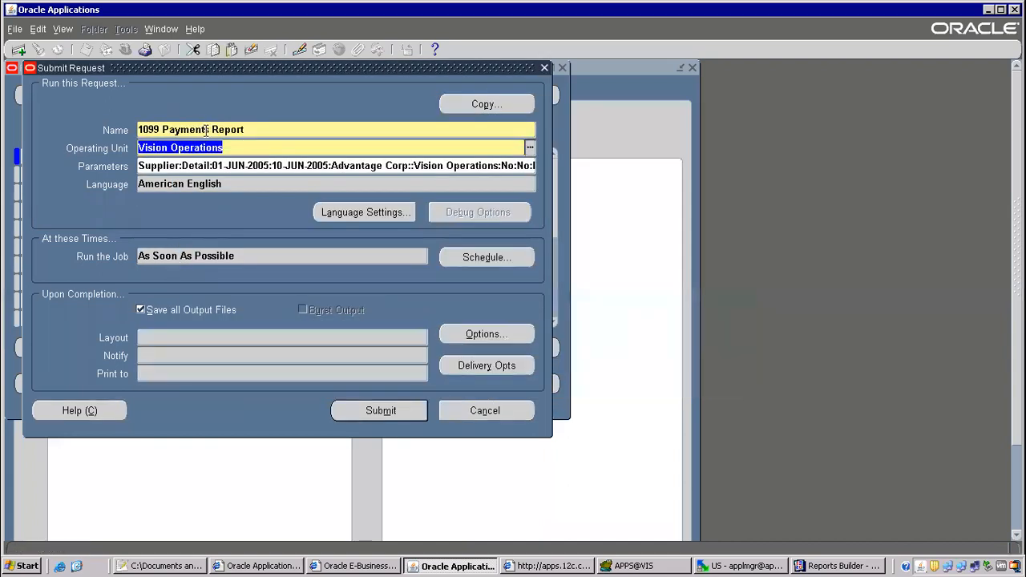
{"action": "left_click", "coordinate": [206, 130]}
{"action": "right_click", "coordinate": [206, 130]}
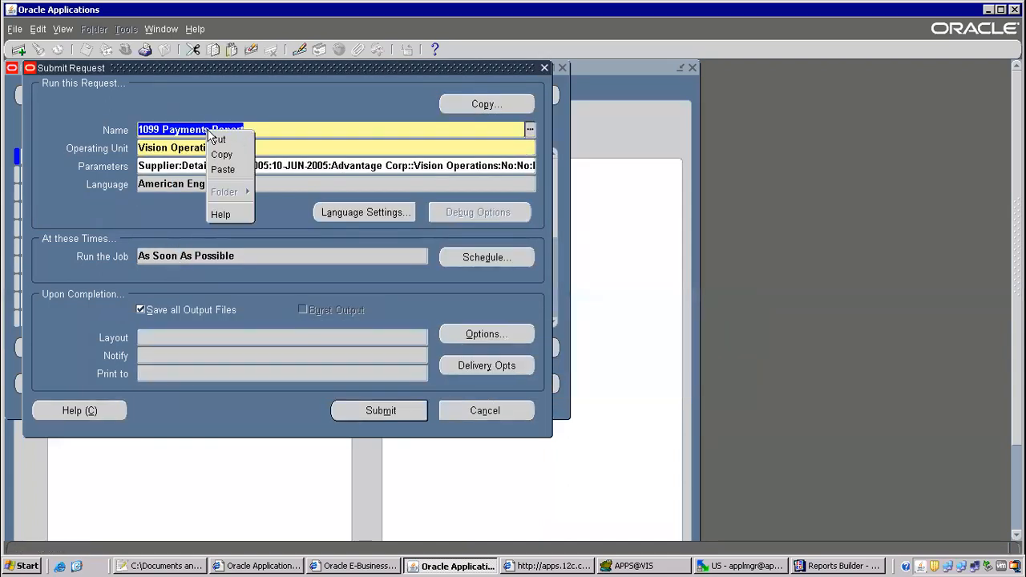
{"action": "left_click", "coordinate": [232, 151]}
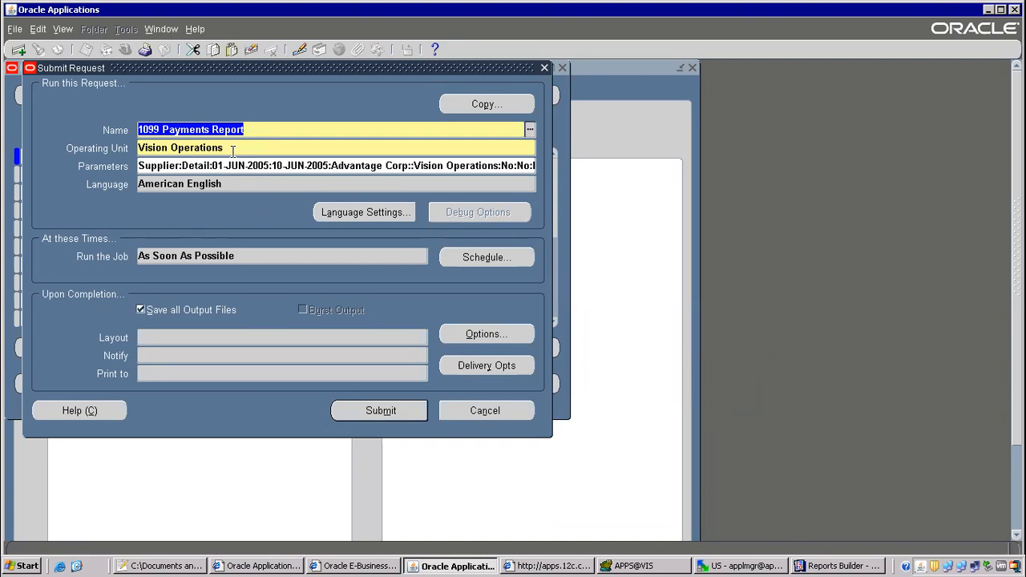
{"action": "key", "text": "F4"}
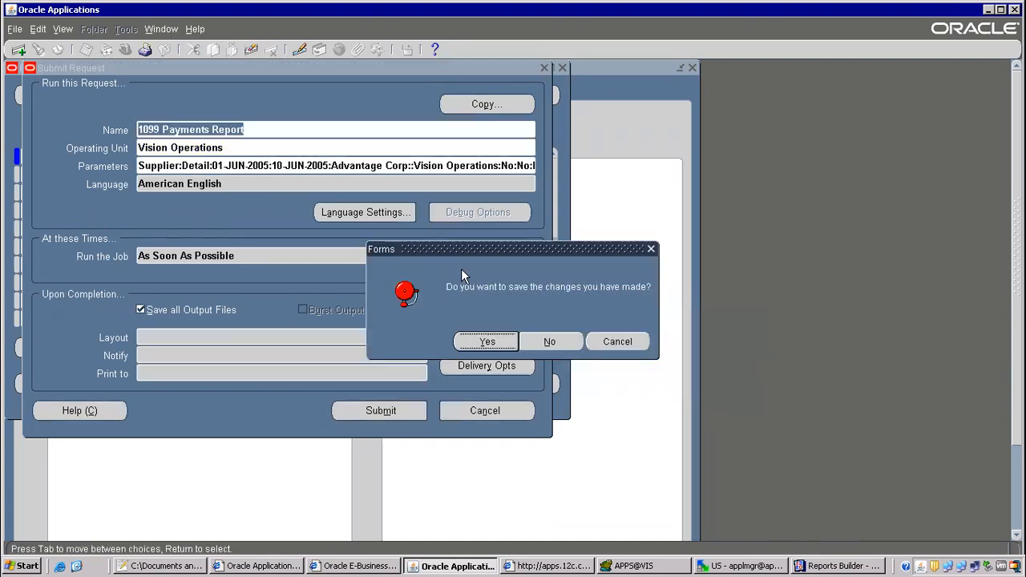
{"action": "left_click", "coordinate": [549, 341]}
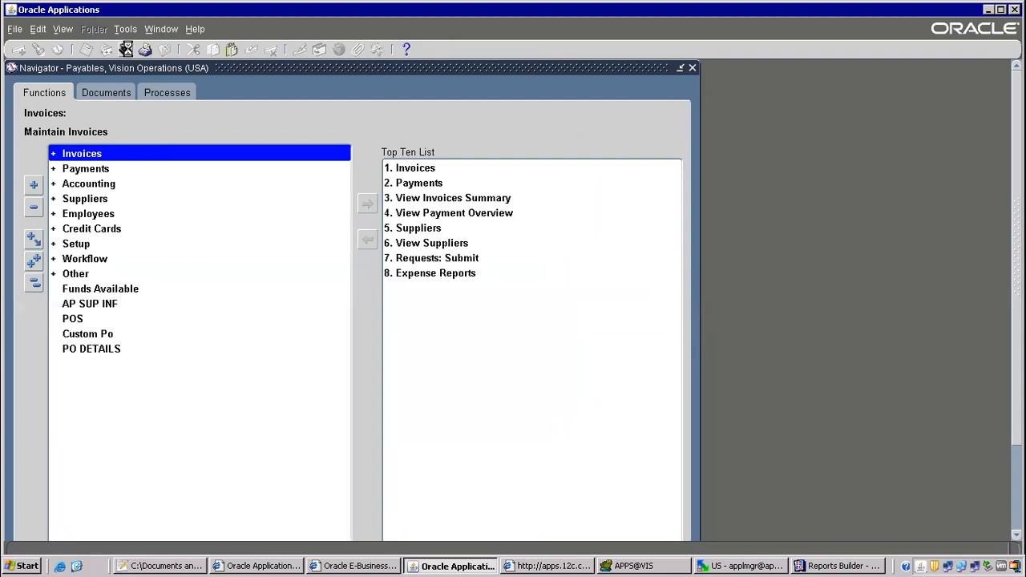
Switch the responsibility to System Administrator.
{"action": "left_click", "coordinate": [126, 48]}
{"action": "type", "text": "system Administrat"}
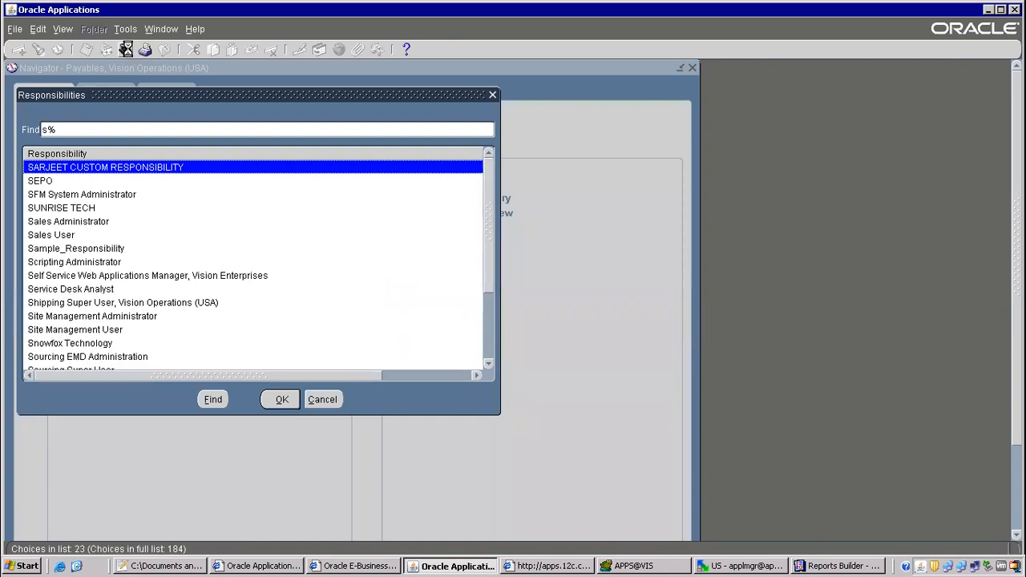
{"action": "key", "text": "Down"}
{"action": "key", "text": "Down"}
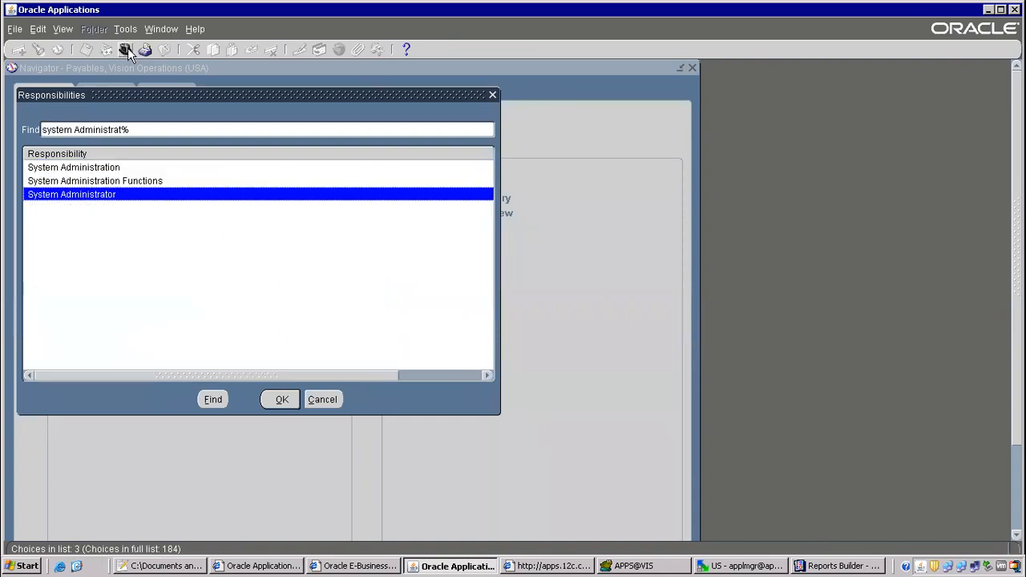
{"action": "key", "text": "Return"}
Query the 1099 Payments Report concurrent program and open its Parameters.
{"action": "key", "text": "2"}
{"action": "key", "text": "ctrl+v"}
{"action": "key", "text": "ctrl+F11"}
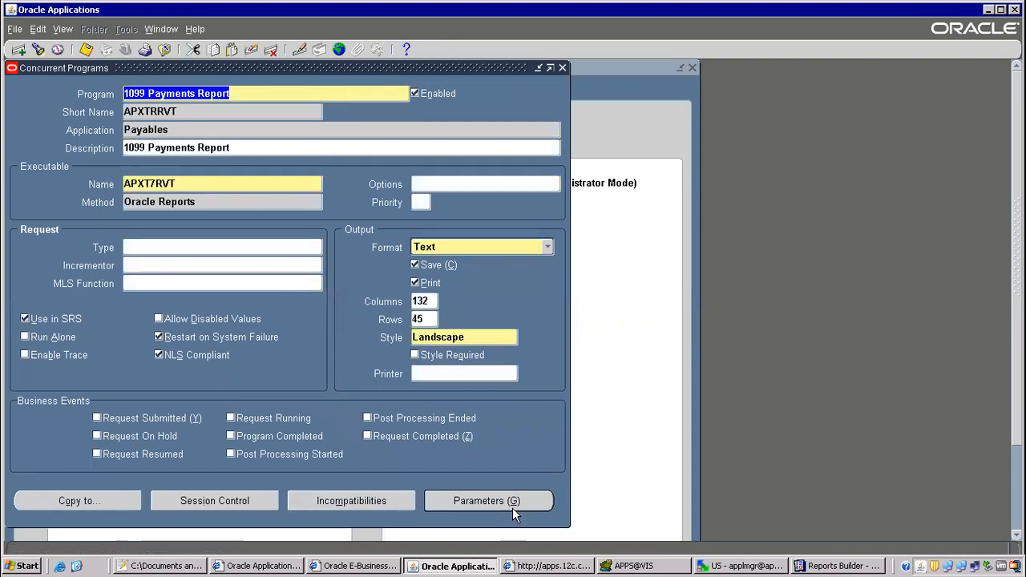
{"action": "left_click", "coordinate": [513, 508]}
Inspect the tokens: P_GROUP_BY for Group By and P_BREAK_METHOD for Reporting Method.
{"action": "double_click", "coordinate": [316, 441]}
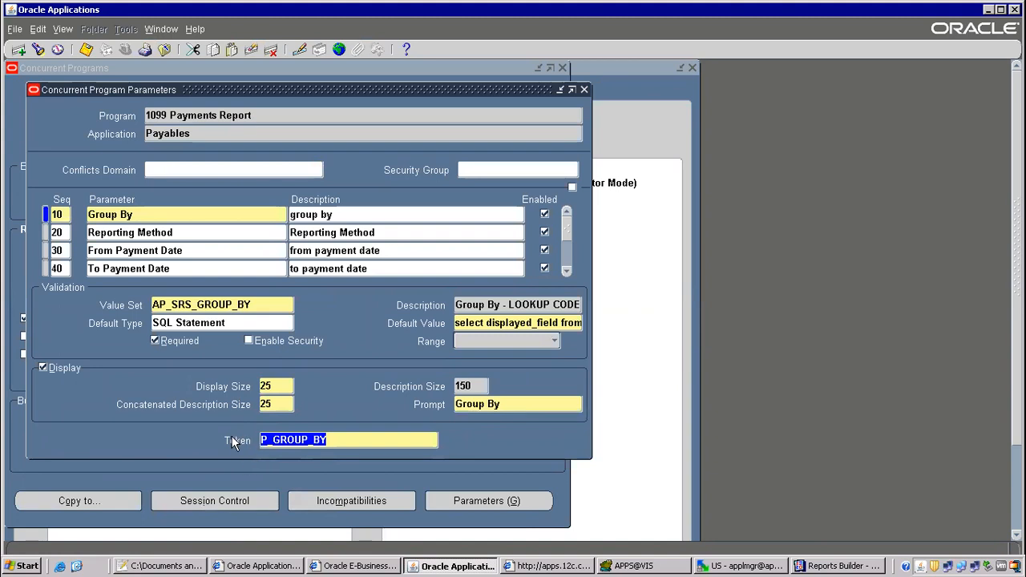
{"action": "left_click", "coordinate": [144, 232]}
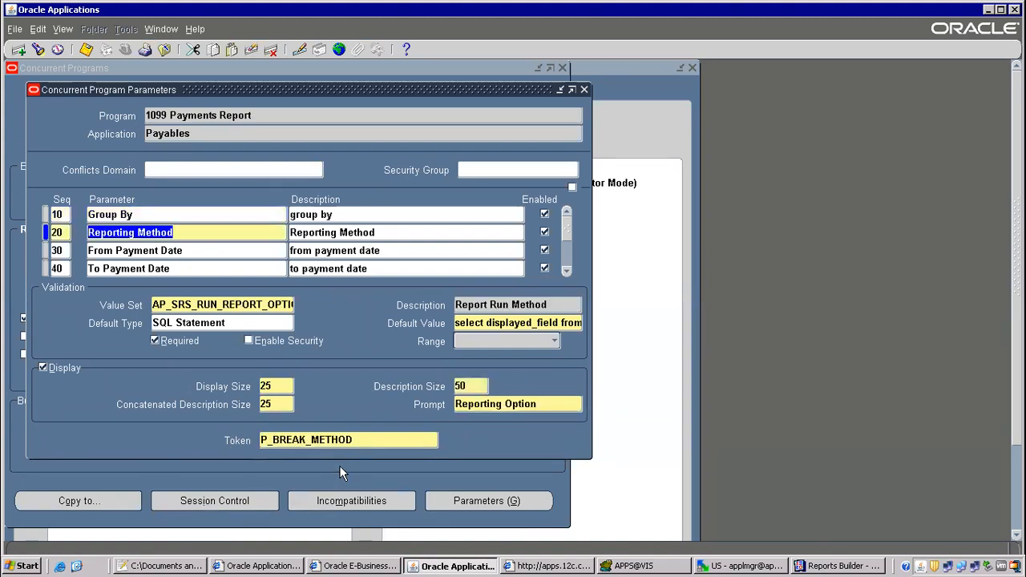
{"action": "left_click", "coordinate": [310, 440]}
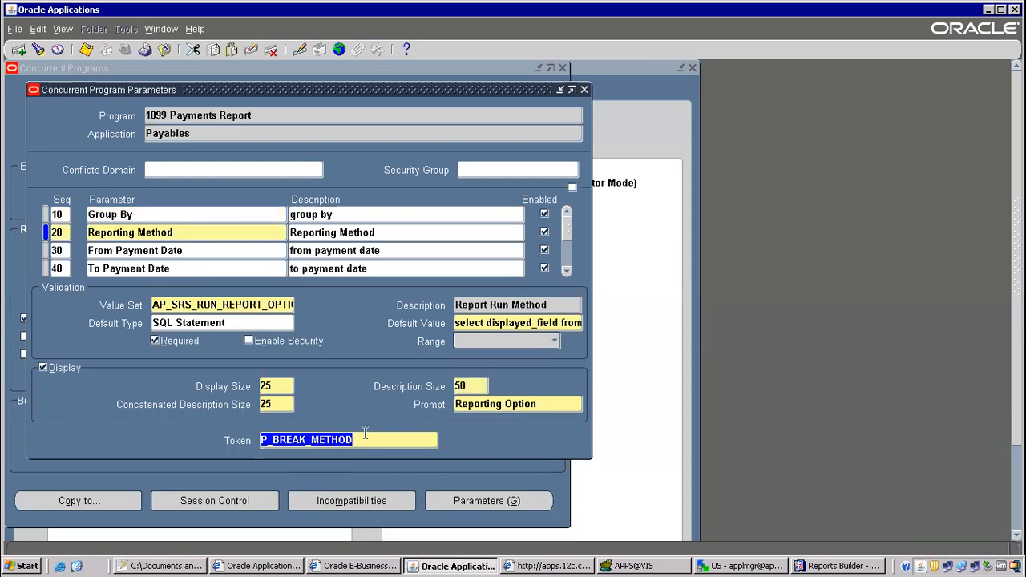
{"action": "left_click", "coordinate": [502, 404]}
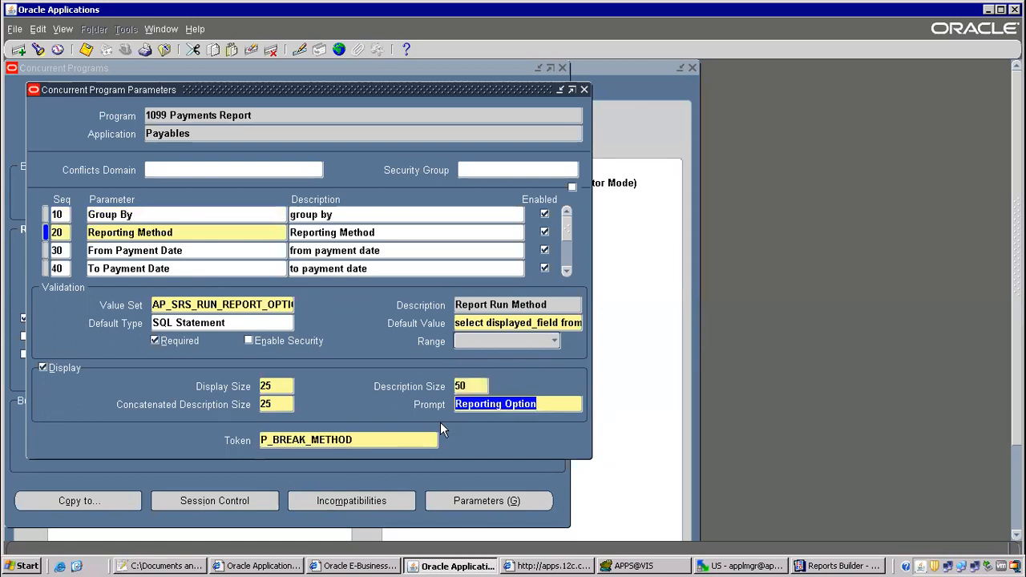
{"action": "left_click_drag", "start_coordinate": [261, 440], "coordinate": [295, 438]}
{"action": "left_click", "coordinate": [296, 438]}
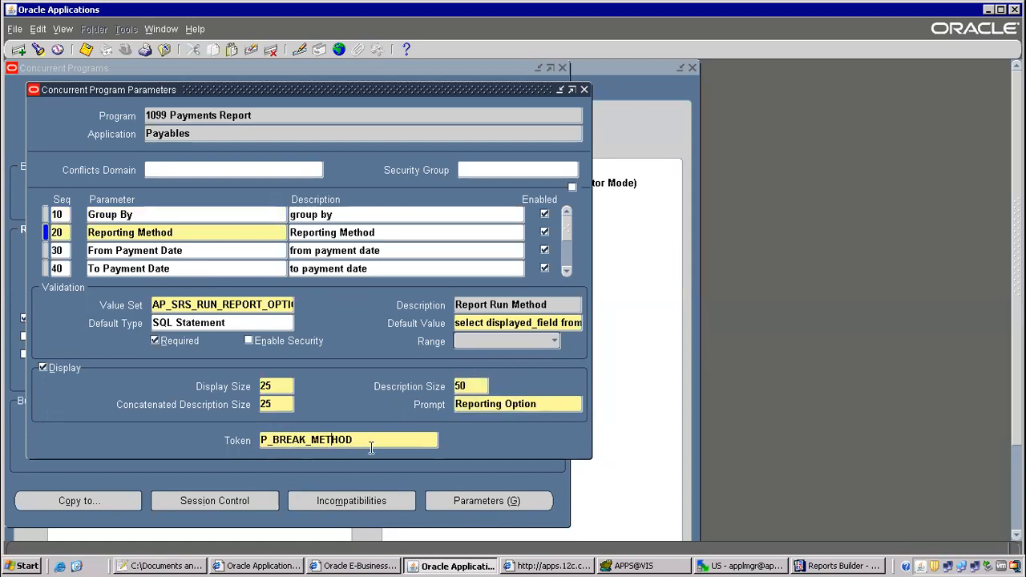
{"action": "double_click", "coordinate": [351, 439]}
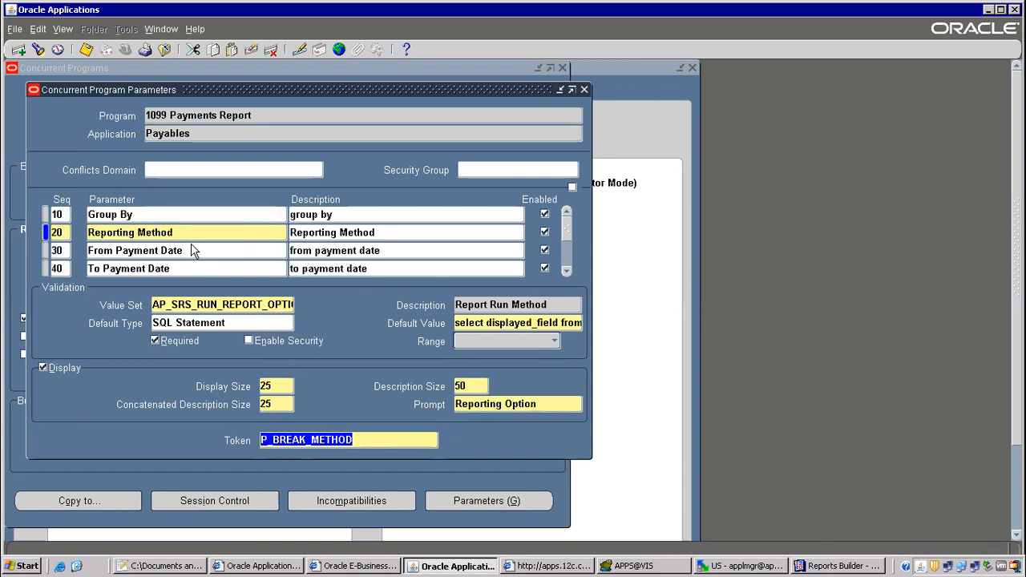
Close the format trigger editor and expand Data Model > User Parameters.
{"action": "left_click", "coordinate": [829, 567]}
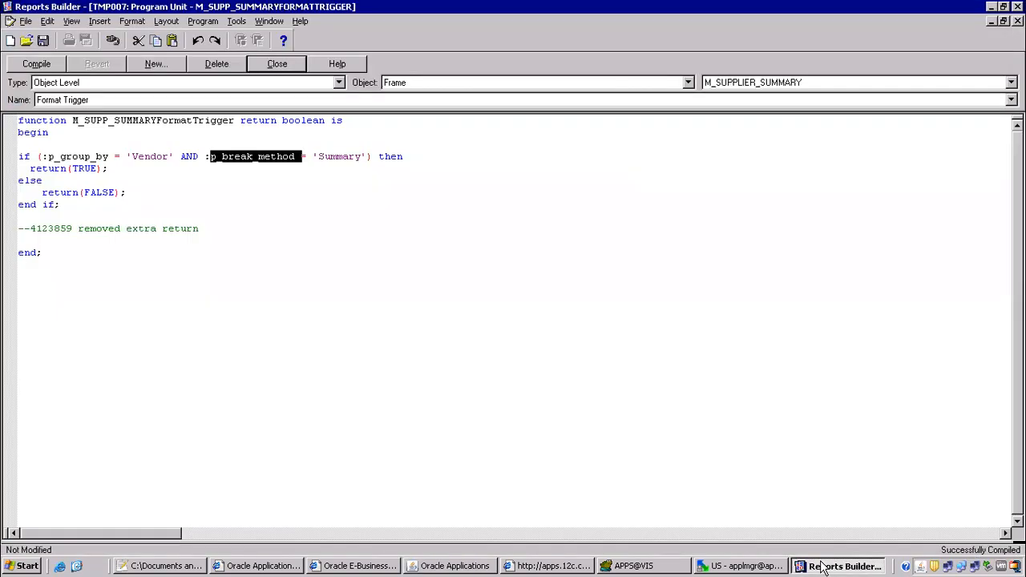
{"action": "left_click", "coordinate": [278, 64]}
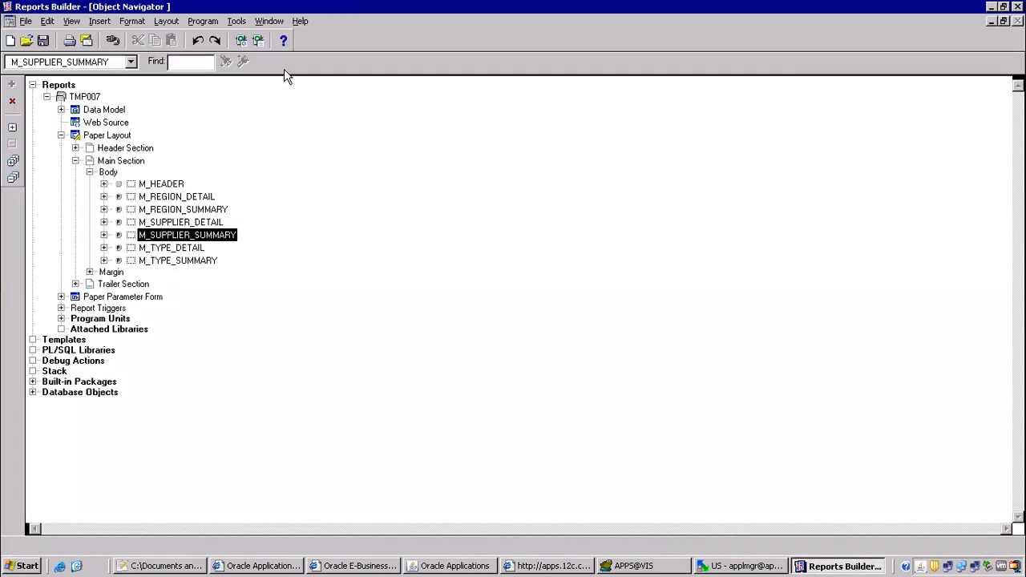
{"action": "left_click", "coordinate": [61, 110]}
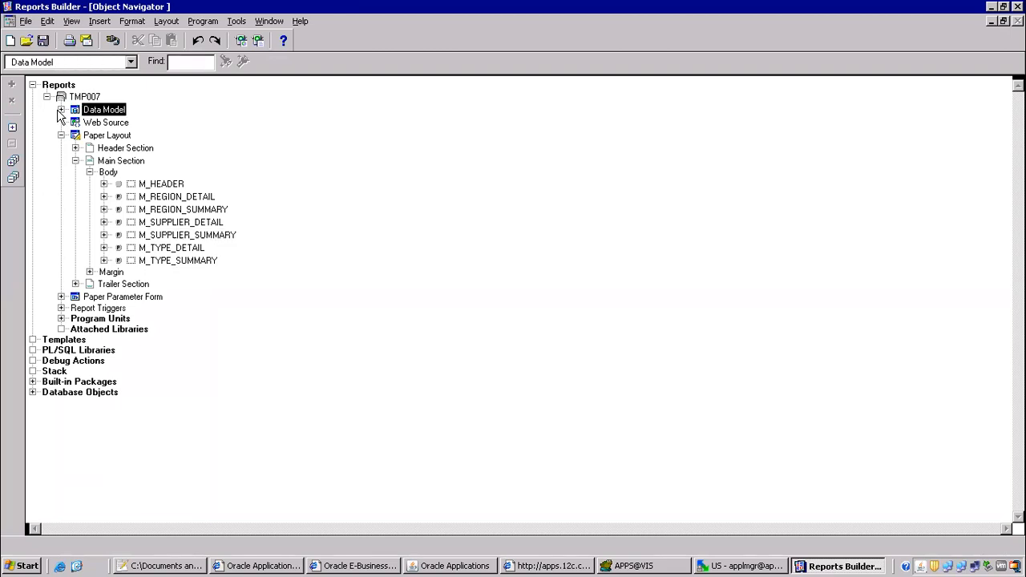
{"action": "left_click", "coordinate": [100, 135]}
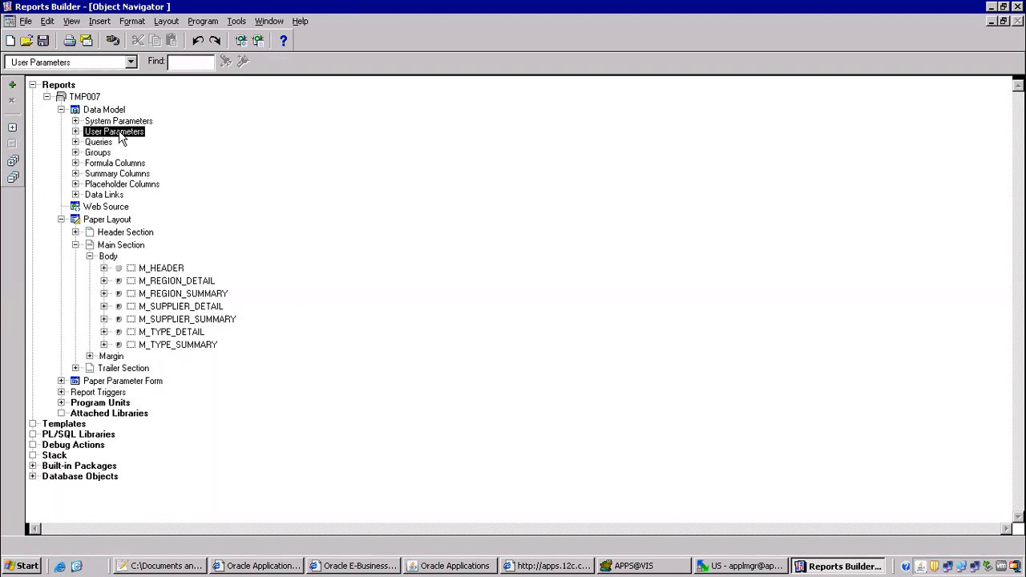
{"action": "left_click", "coordinate": [75, 132]}
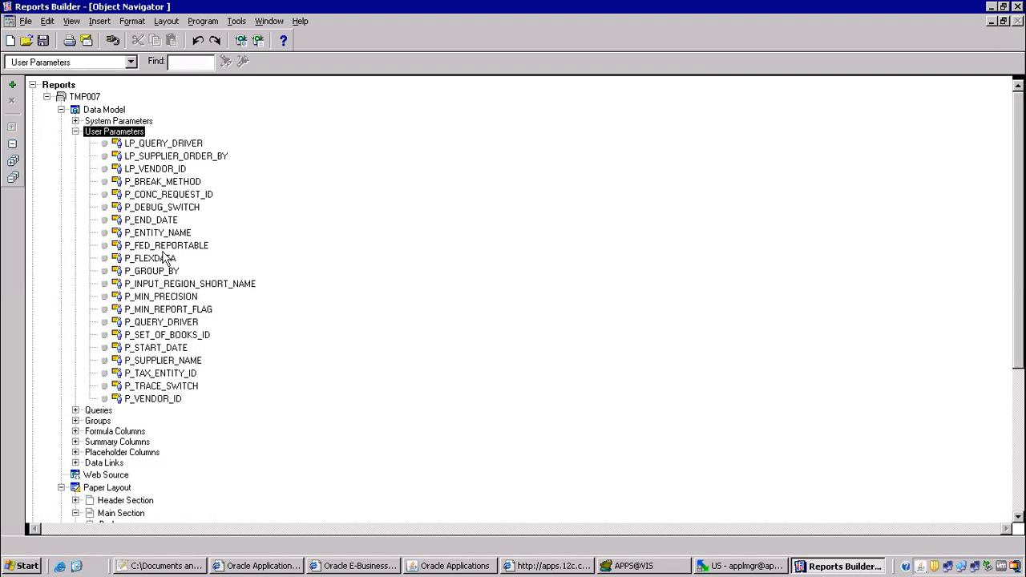
Inspect the P_BREAK_METHOD user parameter's properties.
{"action": "left_click", "coordinate": [148, 273]}
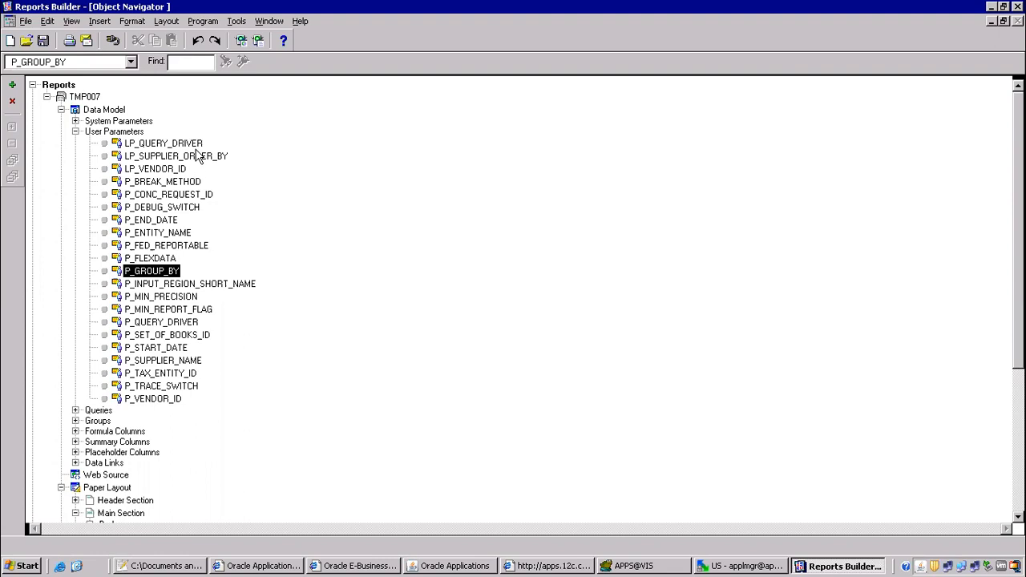
{"action": "left_click", "coordinate": [185, 60]}
{"action": "left_click", "coordinate": [156, 183]}
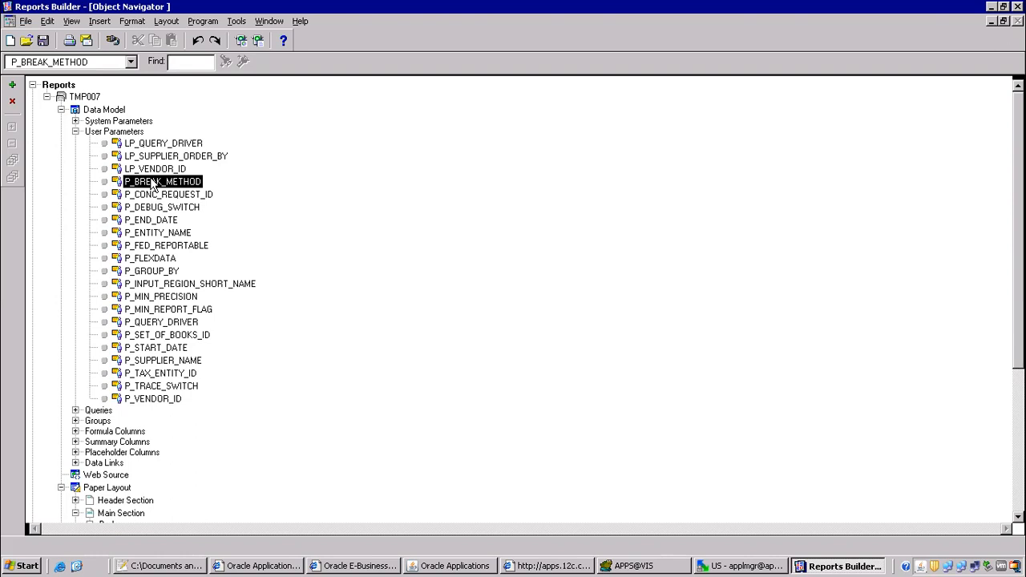
{"action": "double_click", "coordinate": [152, 183]}
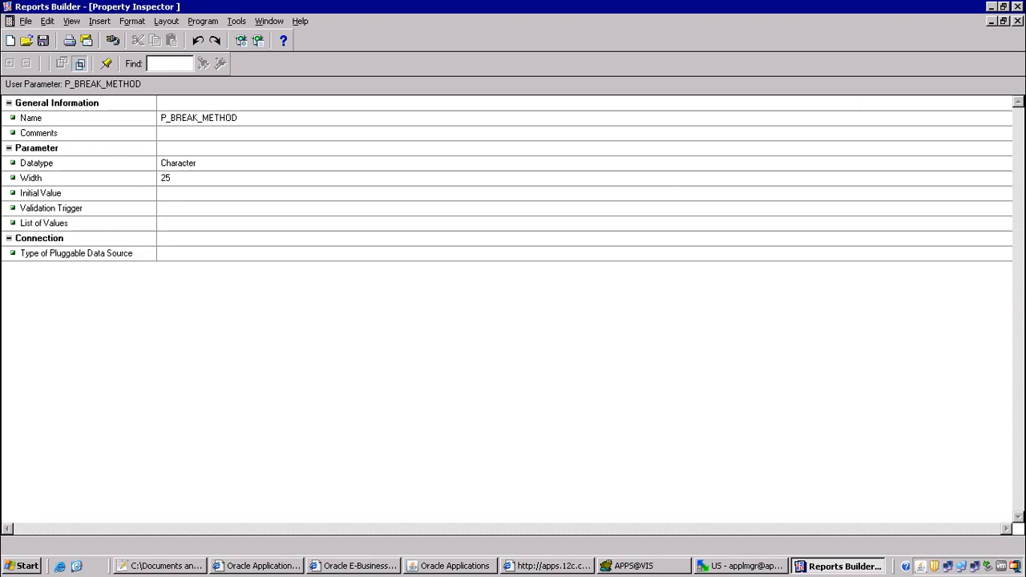
{"action": "left_click", "coordinate": [1017, 21]}
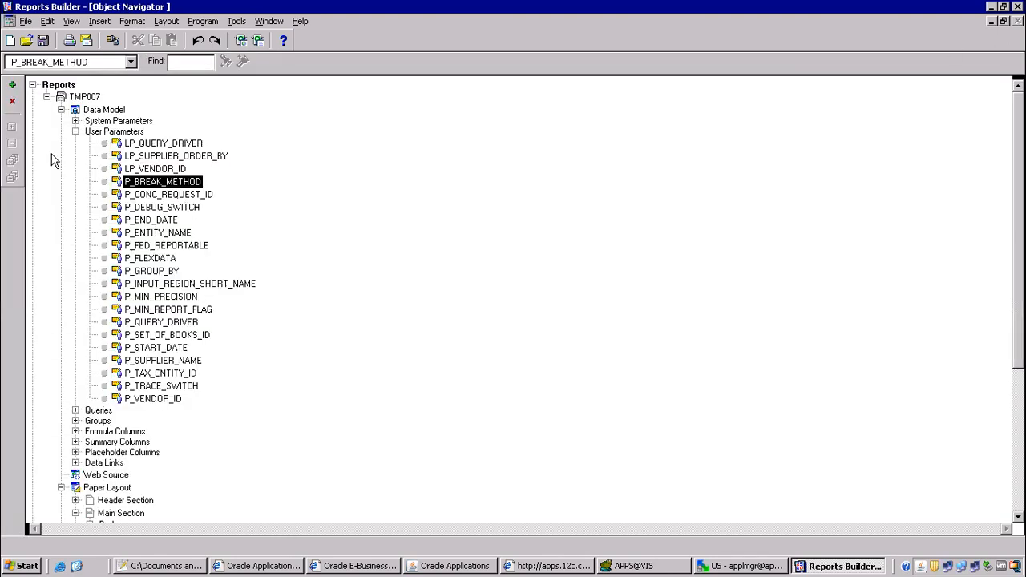
Expand Summary Columns and check C_PAYMENT_ALL_TYPE's XML Tag property.
{"action": "left_click", "coordinate": [75, 442]}
{"action": "left_click", "coordinate": [117, 301]}
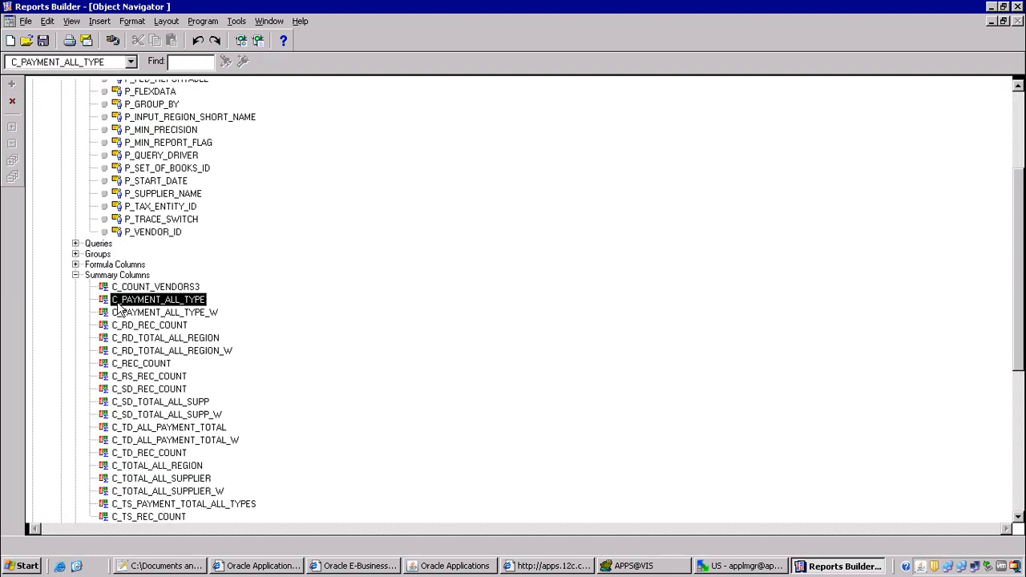
{"action": "double_click", "coordinate": [117, 305]}
{"action": "left_click", "coordinate": [36, 303]}
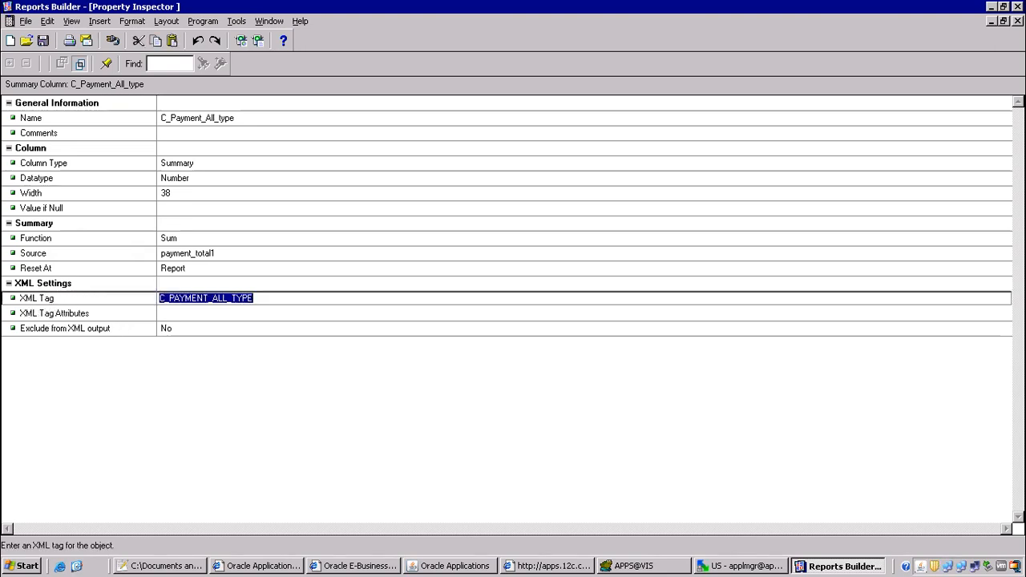
{"action": "left_click", "coordinate": [1017, 21]}
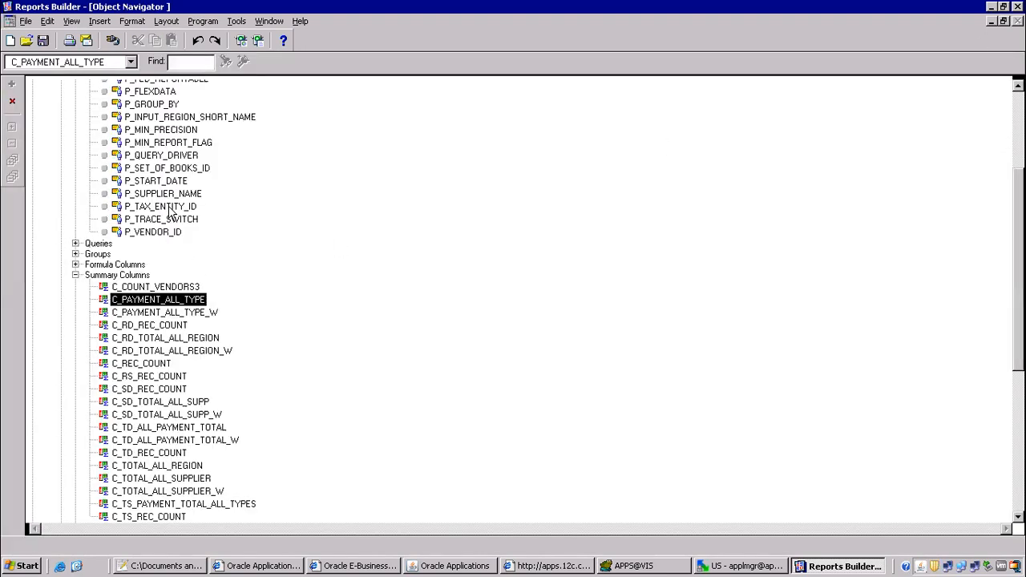
Add 'parameters does not have xml tags' on line 13 of the class notes, then return to Reports Builder.
{"action": "left_click", "coordinate": [178, 567]}
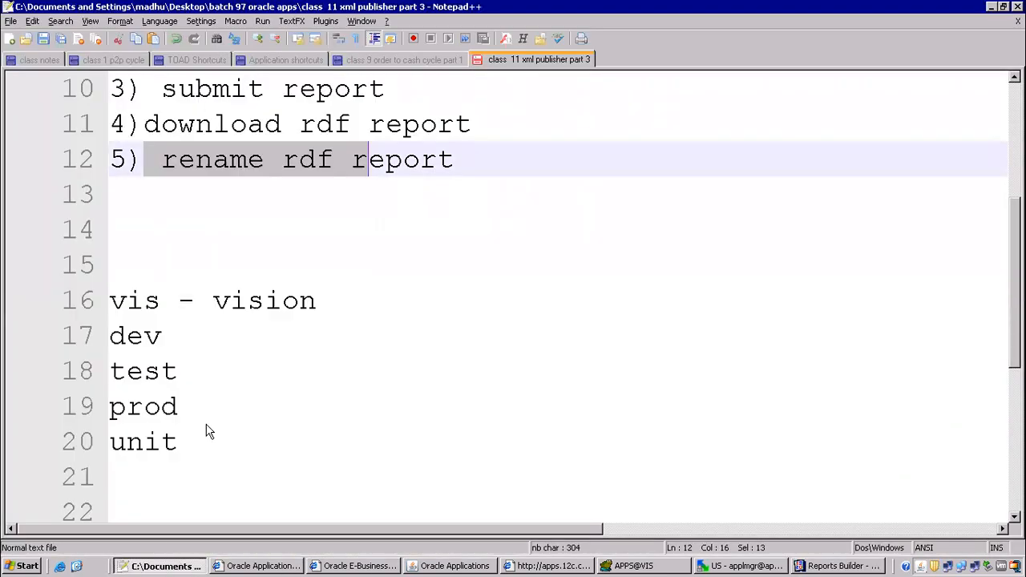
{"action": "left_click", "coordinate": [185, 210]}
{"action": "type", "text": "param"}
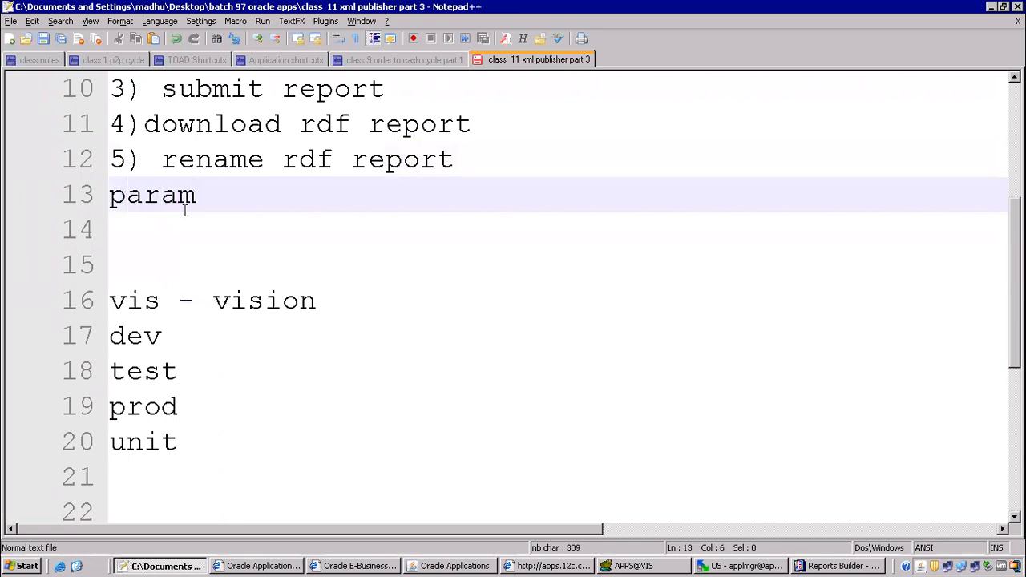
{"action": "type", "text": "eters "}
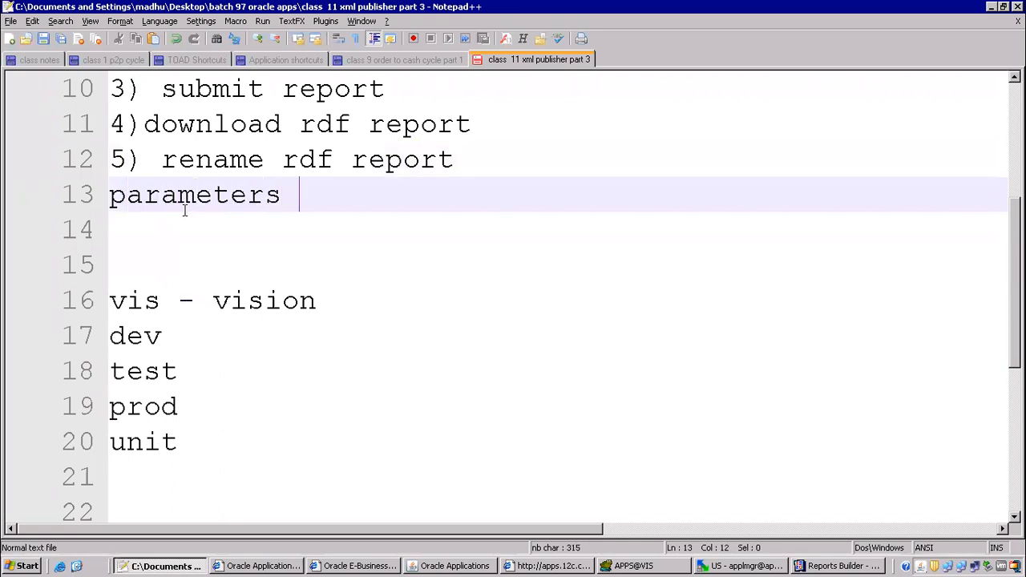
{"action": "type", "text": "does not have "}
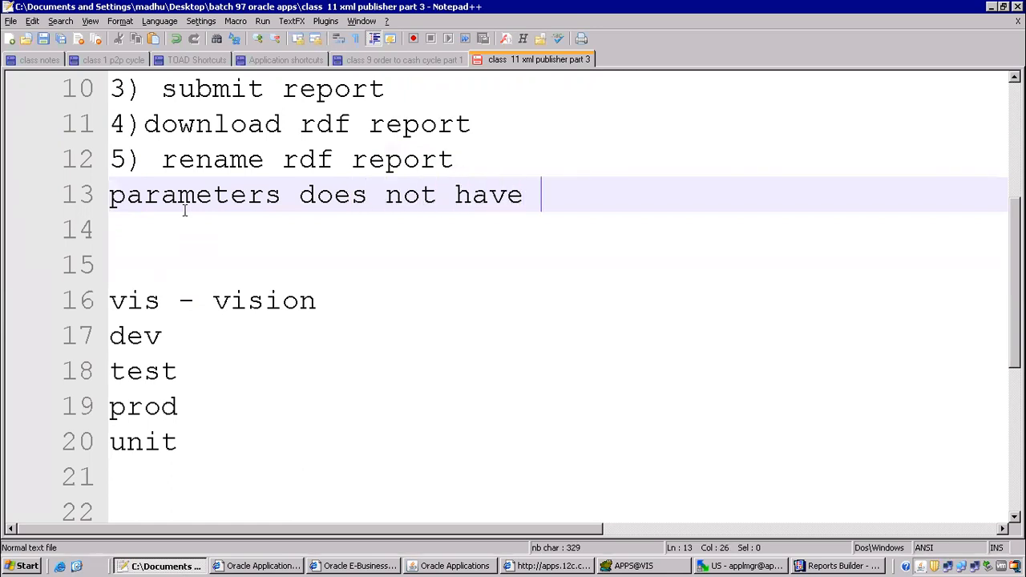
{"action": "type", "text": "xml ta"}
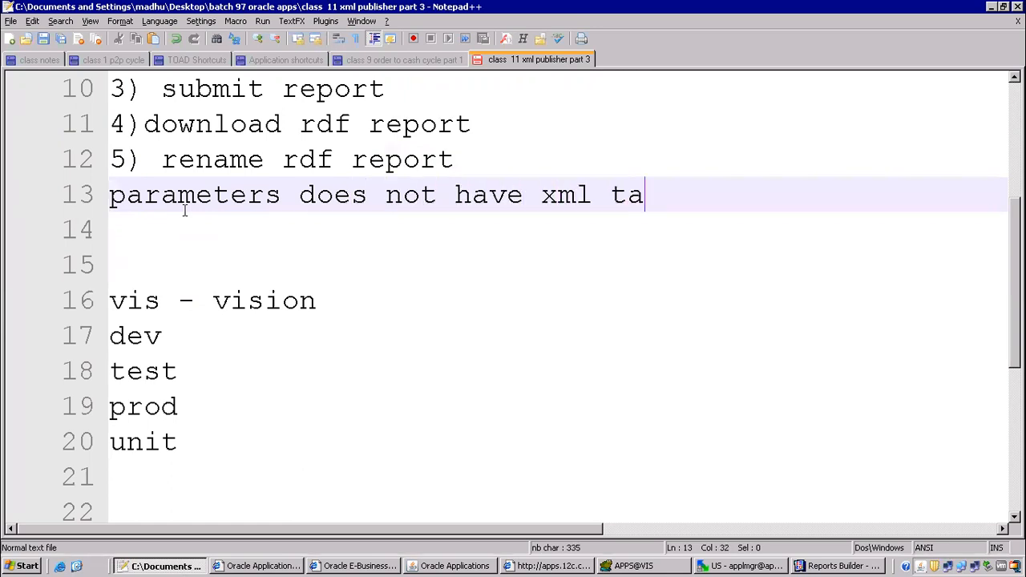
{"action": "type", "text": "bgs"}
{"action": "key", "text": "Return"}
{"action": "key", "text": "Return"}
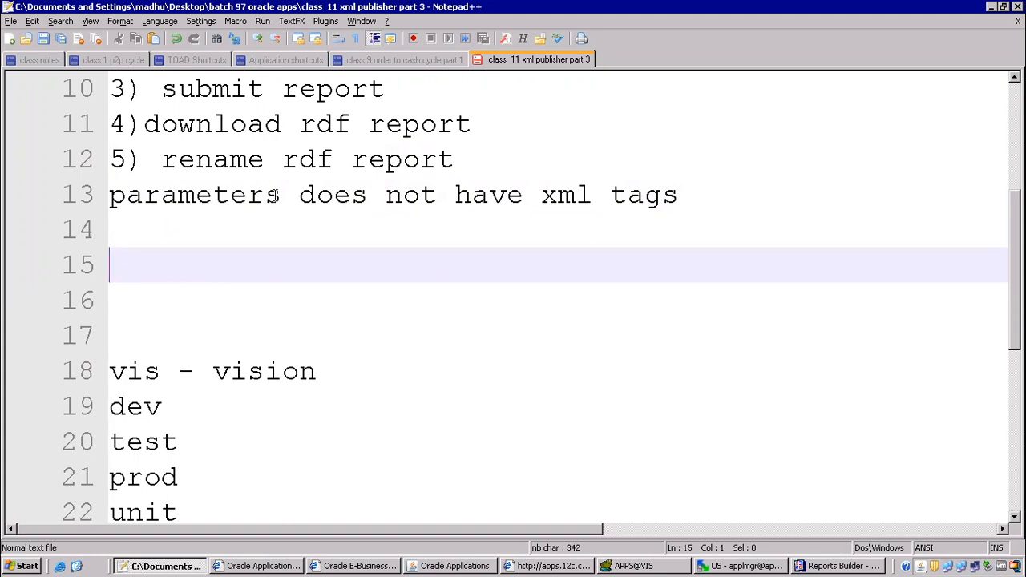
{"action": "left_click", "coordinate": [819, 566]}
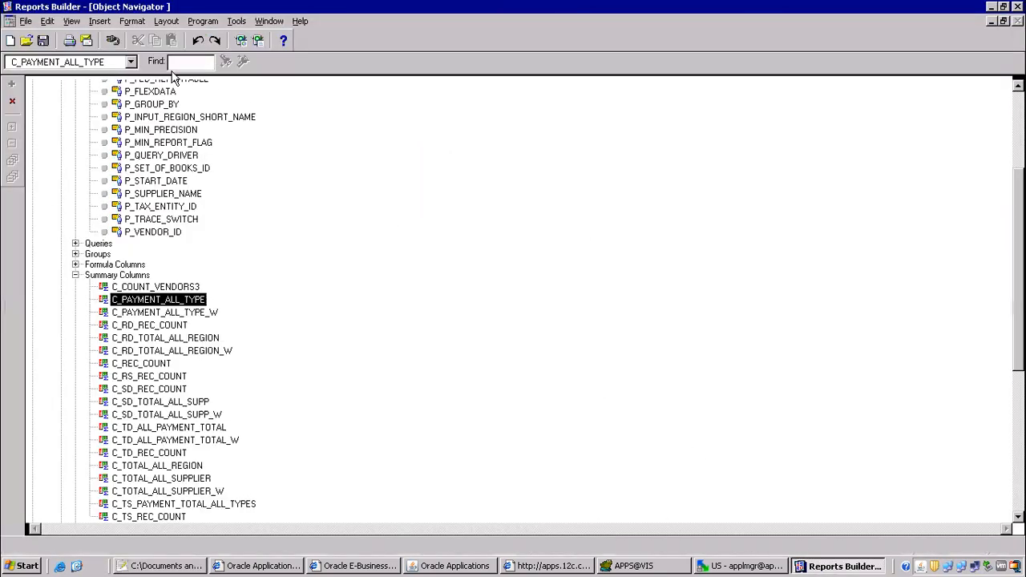
Collapse the TMP007 tree and review the report's properties.
{"action": "scroll", "coordinate": [1003, 88], "scroll_direction": "up", "scroll_amount": 5}
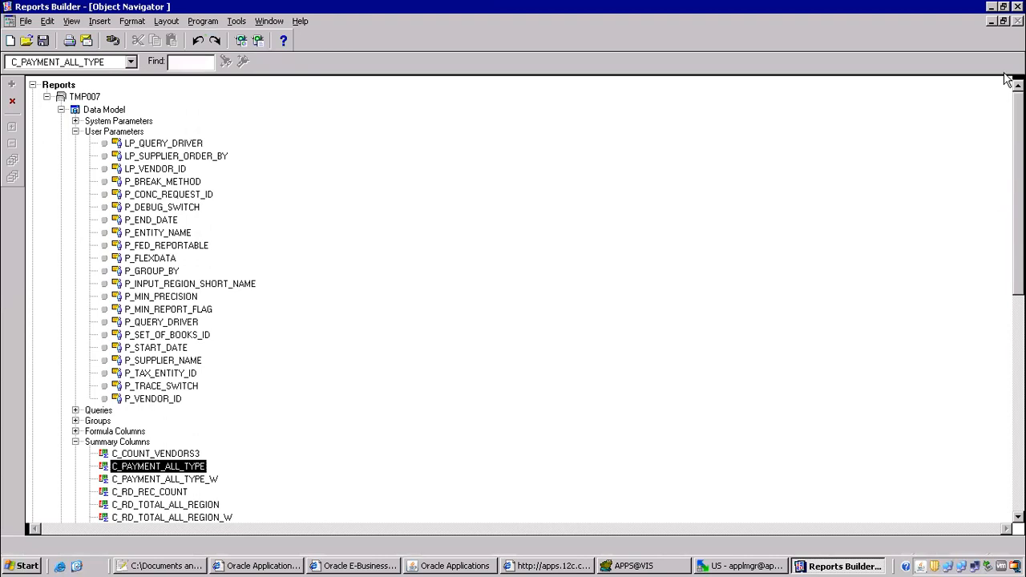
{"action": "left_click", "coordinate": [47, 96]}
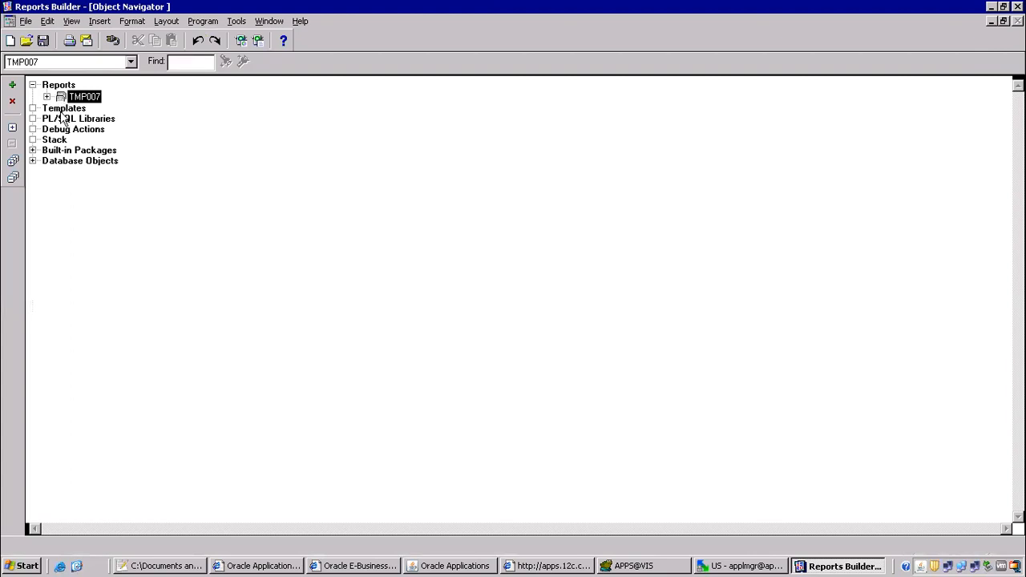
{"action": "double_click", "coordinate": [60, 97]}
{"action": "left_click", "coordinate": [1018, 21]}
{"action": "left_click", "coordinate": [46, 97]}
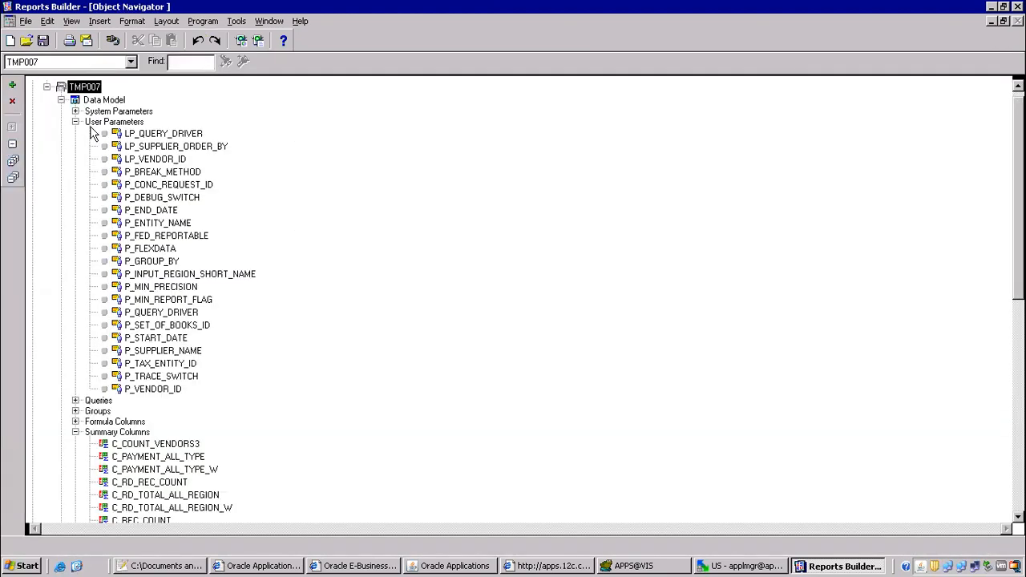
Open TMP007's data model layout with the drawing tools shown.
{"action": "double_click", "coordinate": [79, 101]}
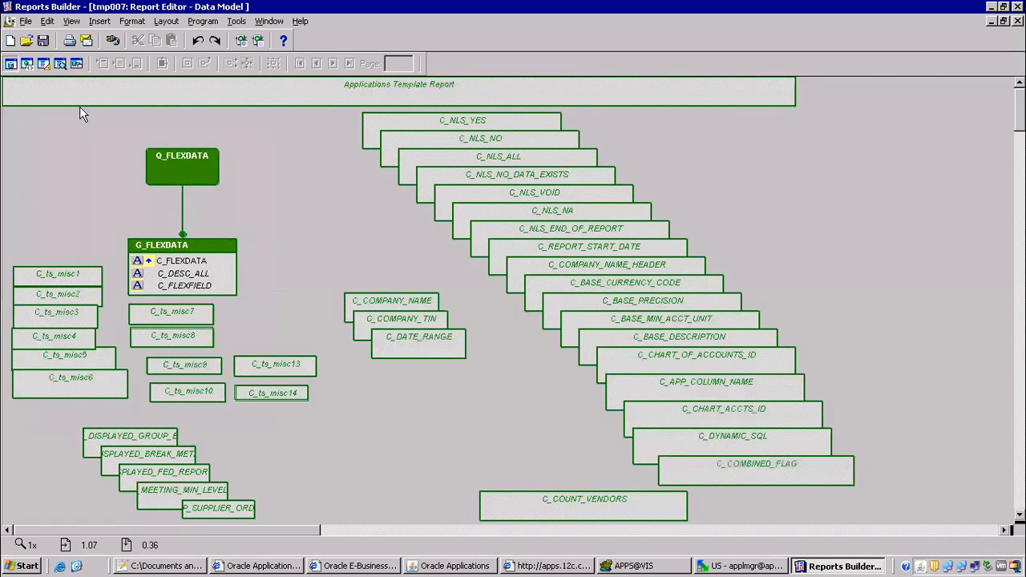
{"action": "left_click", "coordinate": [74, 21]}
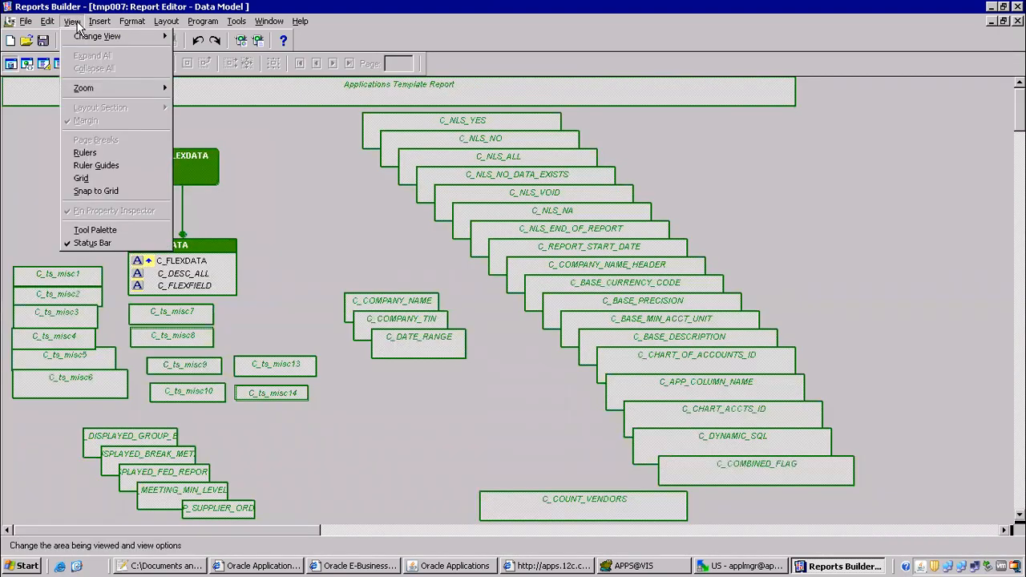
{"action": "left_click", "coordinate": [100, 230]}
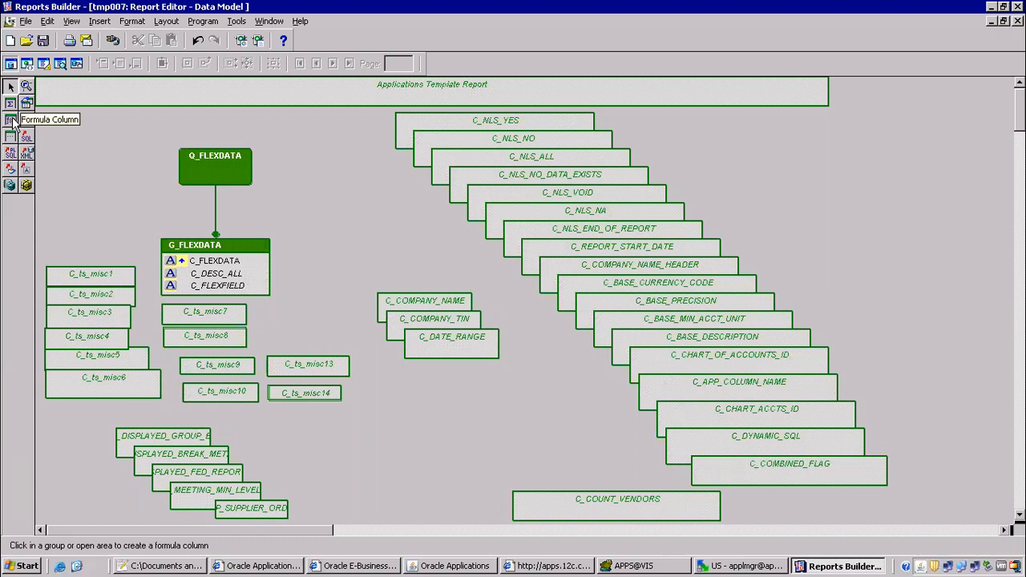
{"action": "scroll", "coordinate": [513, 304], "scroll_direction": "down", "scroll_amount": 10}
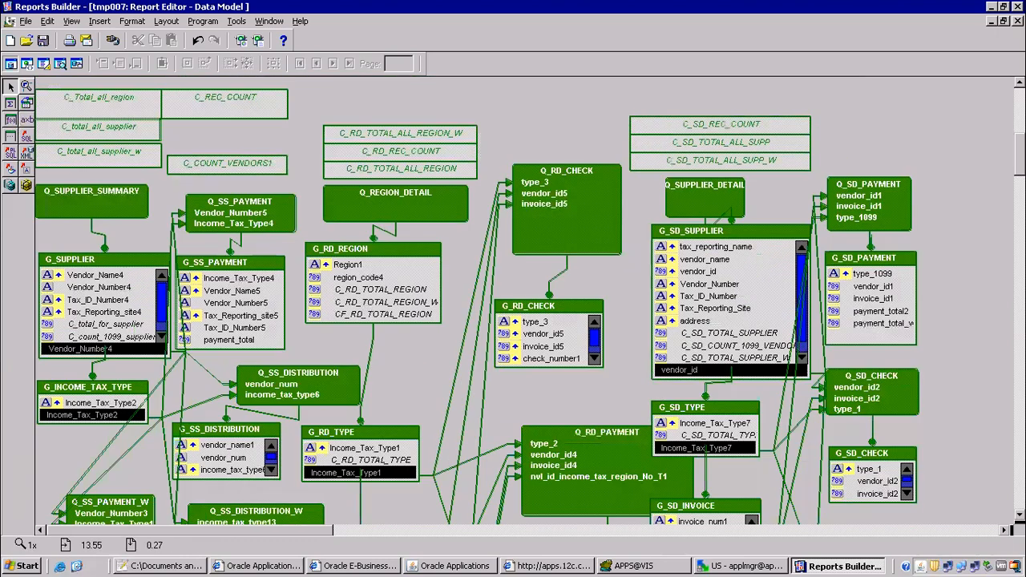
{"action": "scroll", "coordinate": [481, 300], "scroll_direction": "down", "scroll_amount": 15}
{"action": "scroll", "coordinate": [481, 301], "scroll_direction": "up", "scroll_amount": 18}
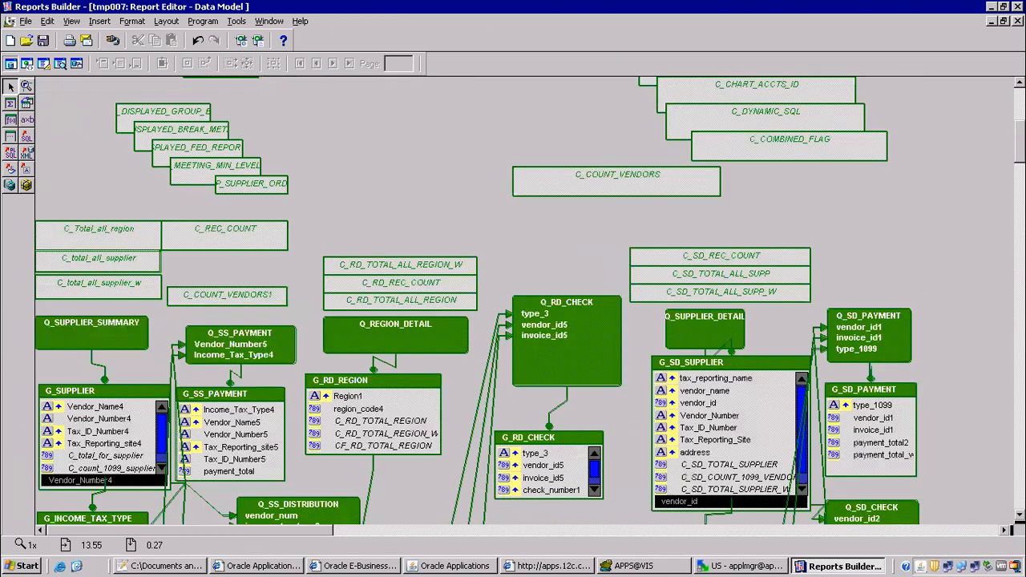
{"action": "scroll", "coordinate": [513, 300], "scroll_direction": "up", "scroll_amount": 7}
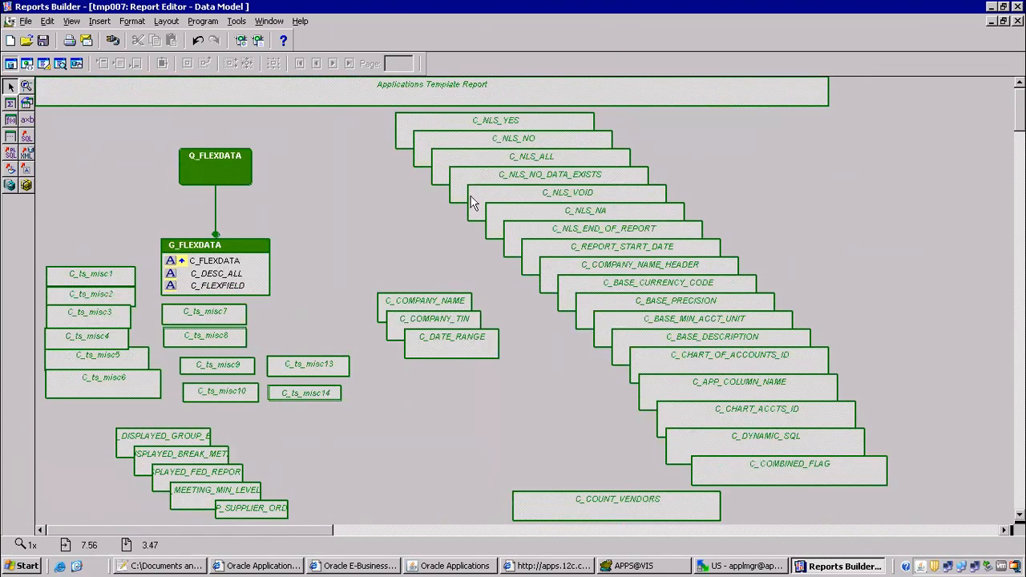
Draw a new formula column CF_1 and open its Property Inspector on the Name.
{"action": "left_click", "coordinate": [511, 122]}
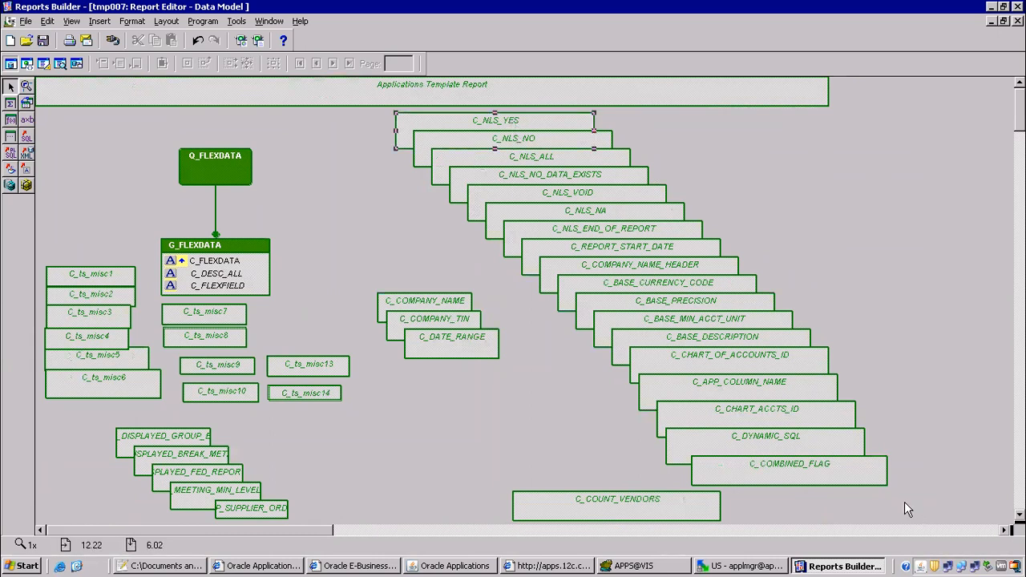
{"action": "left_click", "coordinate": [11, 121]}
{"action": "left_click_drag", "start_coordinate": [890, 174], "coordinate": [958, 173]}
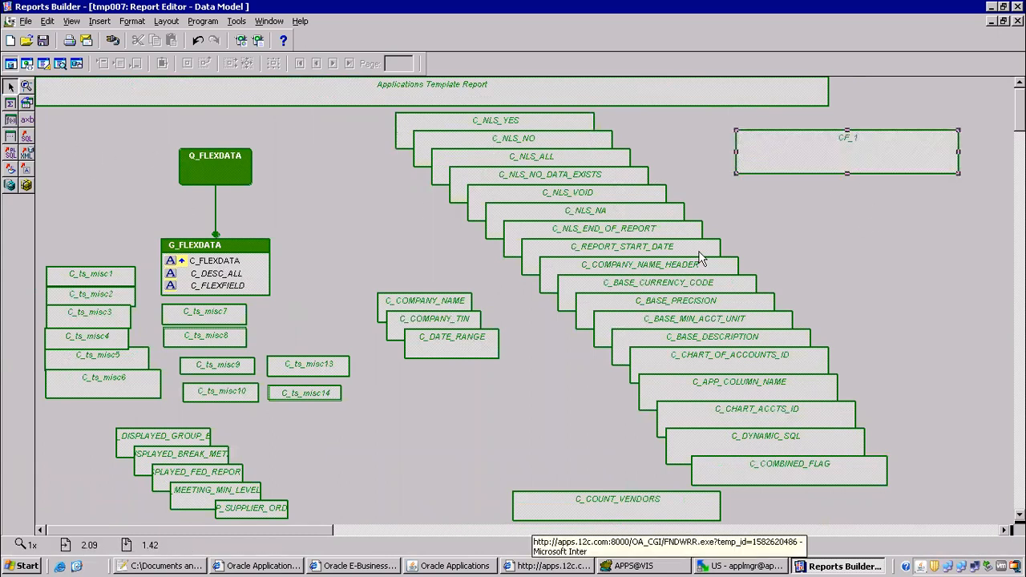
{"action": "double_click", "coordinate": [878, 151]}
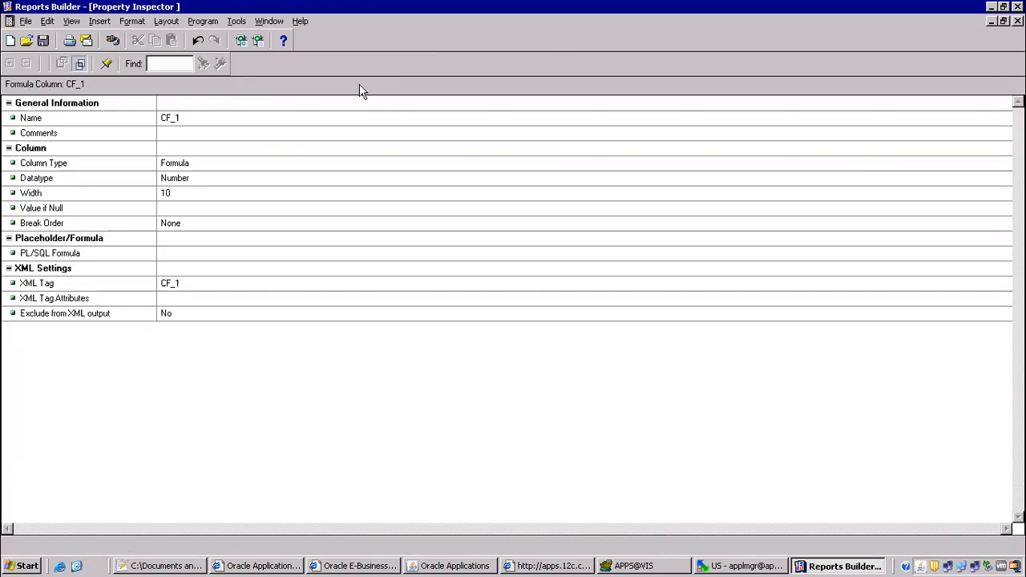
{"action": "left_click", "coordinate": [224, 118]}
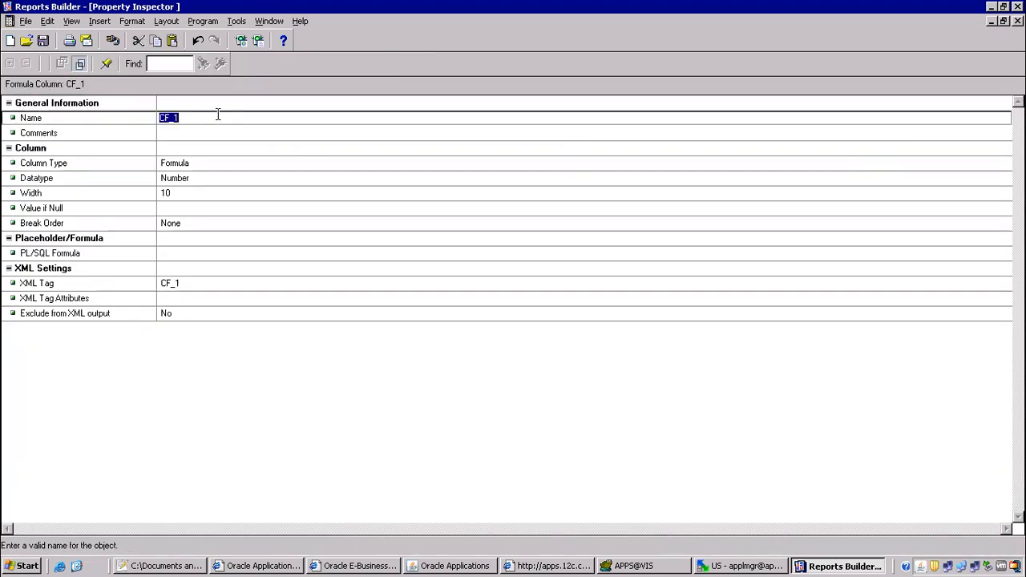
Copy the P_GROUP_BY token from the Group By parameter in E-Business Suite.
{"action": "left_click", "coordinate": [425, 566]}
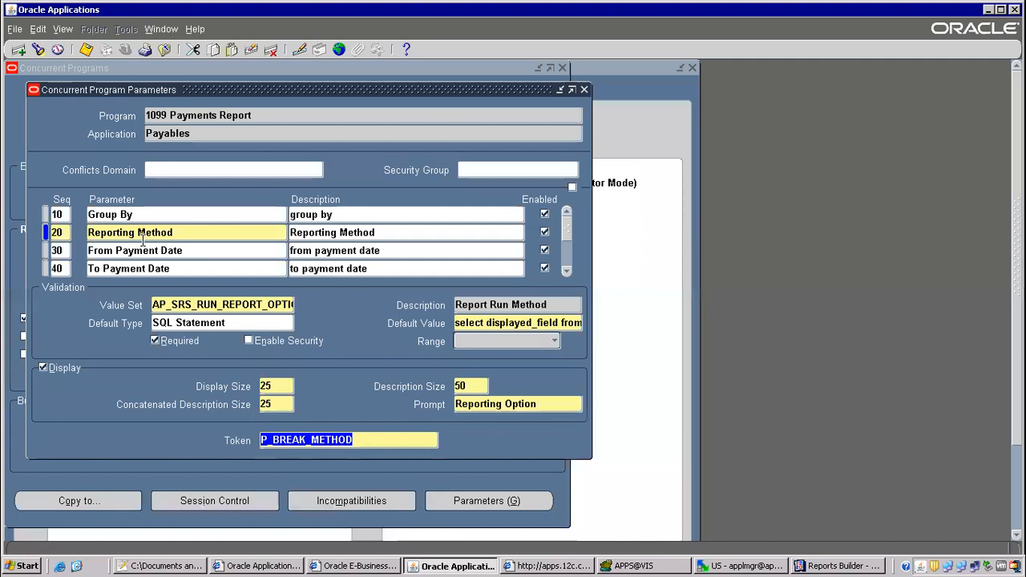
{"action": "left_click", "coordinate": [146, 215]}
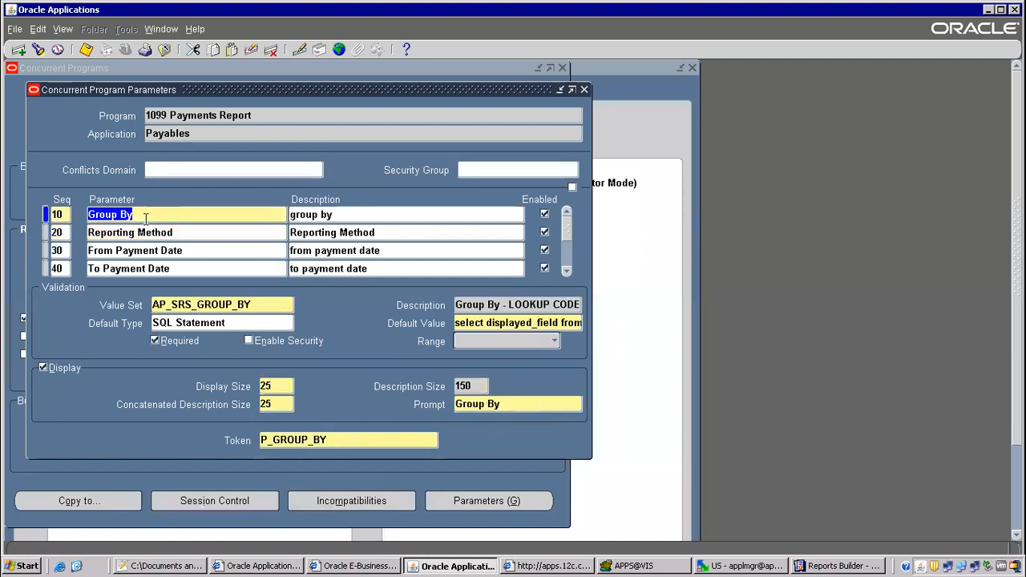
{"action": "left_click", "coordinate": [321, 441]}
{"action": "key", "text": "ctrl+c"}
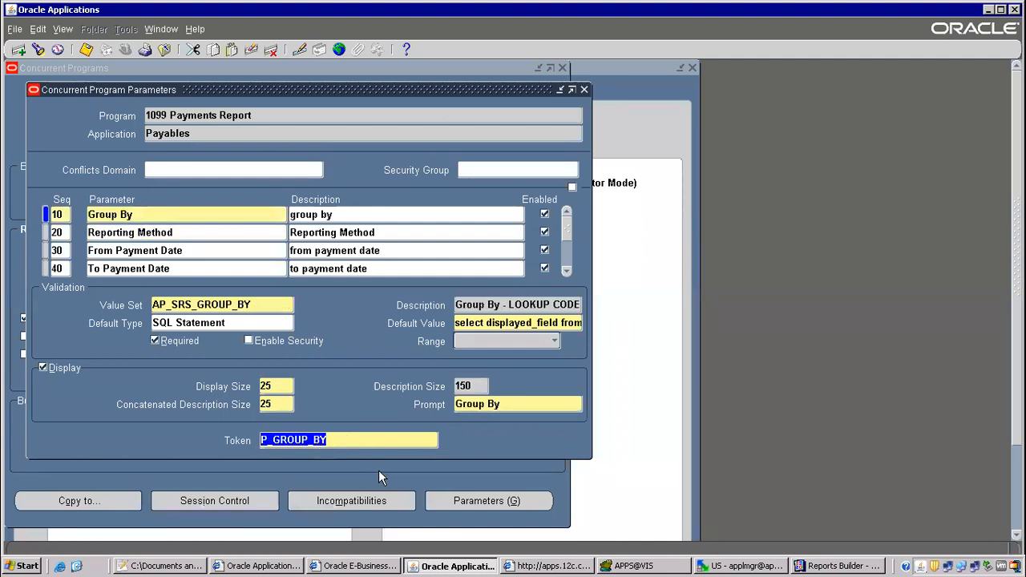
{"action": "key", "text": "alt+Tab"}
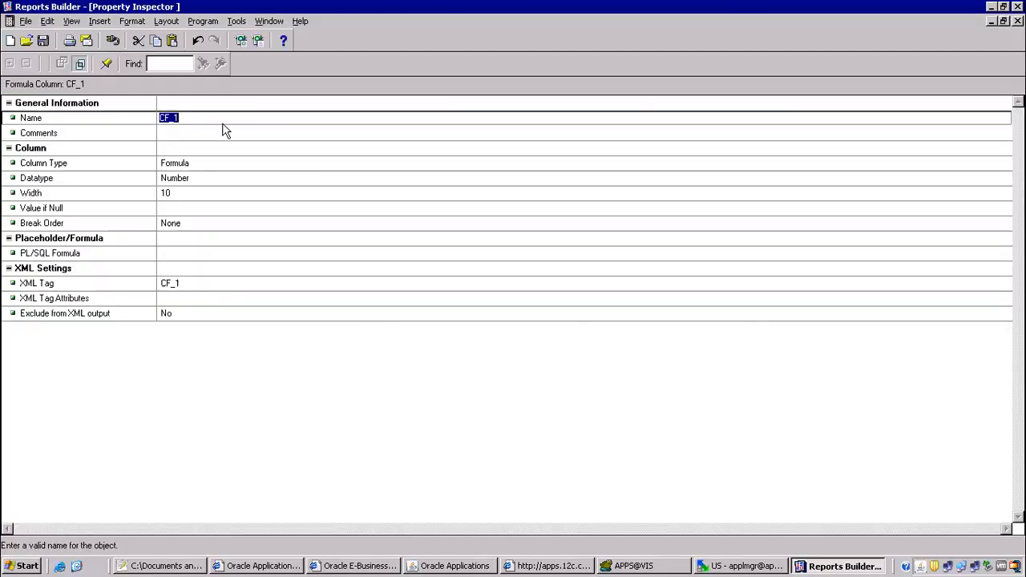
Paste it into the Name to make CF_P_GROUP_BY, then close the concurrent program windows.
{"action": "left_click", "coordinate": [195, 120]}
{"action": "left_click", "coordinate": [195, 120]}
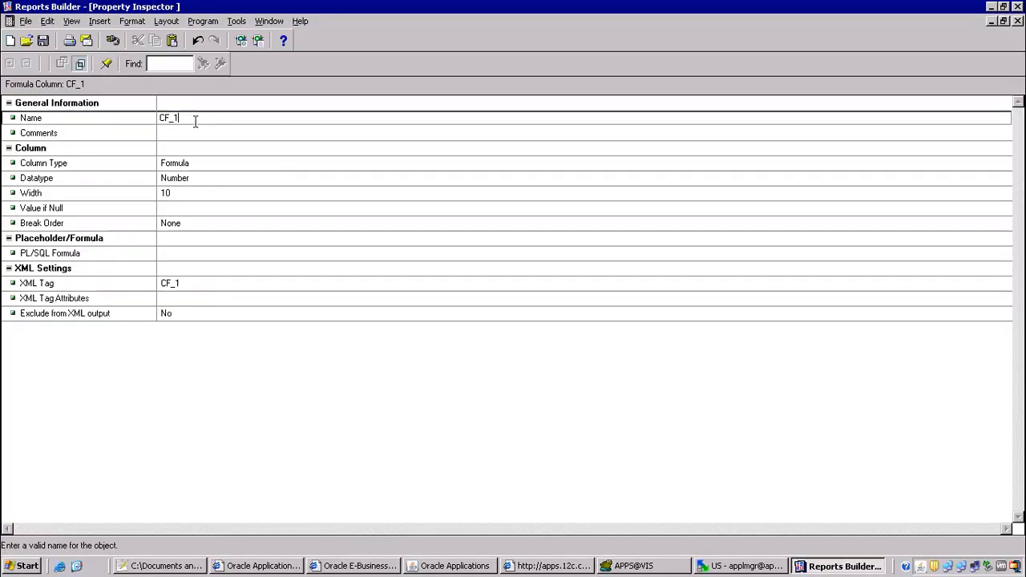
{"action": "key", "text": "ctrl+v"}
{"action": "left_click", "coordinate": [187, 182]}
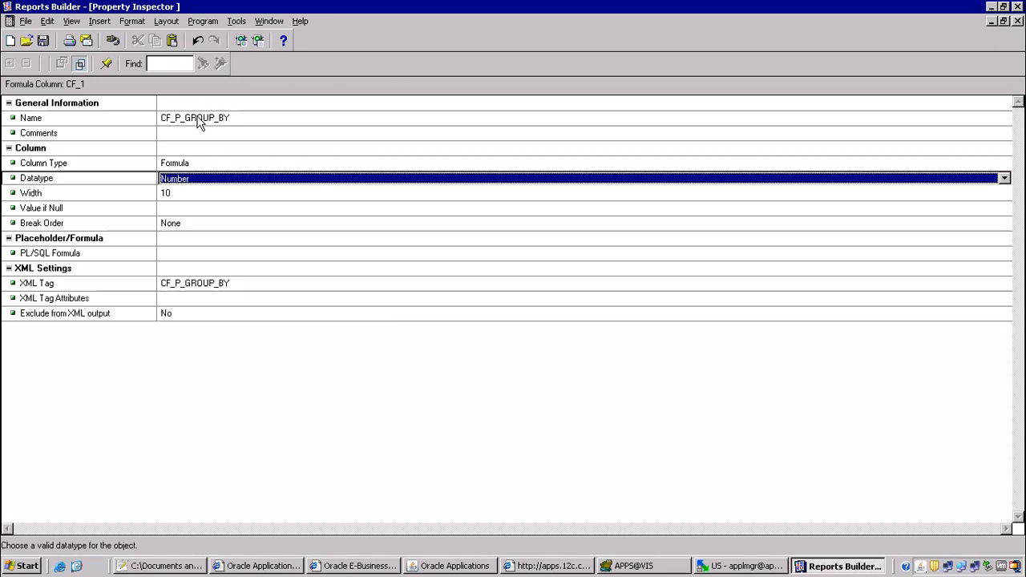
{"action": "left_click", "coordinate": [455, 565]}
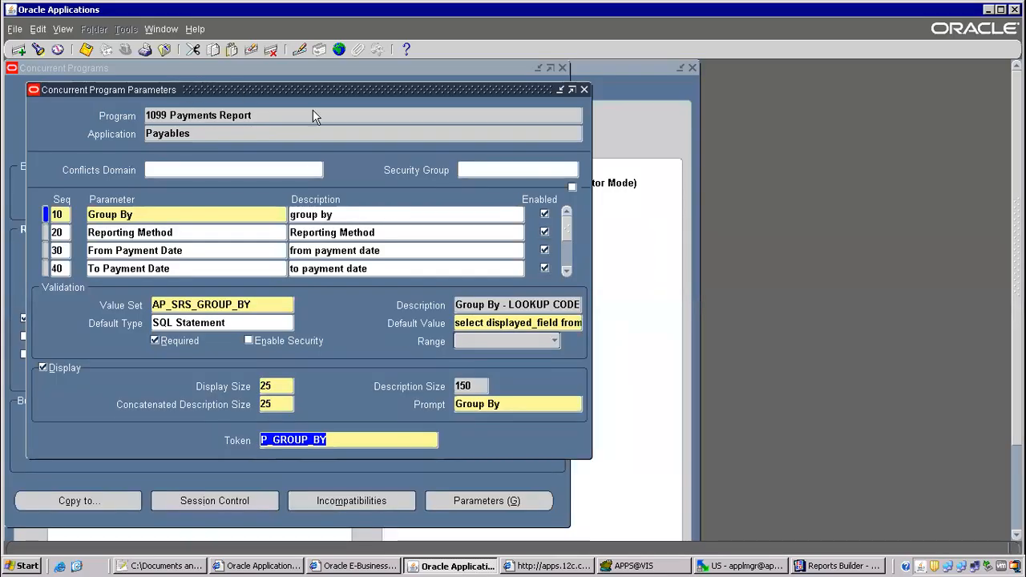
{"action": "key", "text": "F4"}
{"action": "key", "text": "F4"}
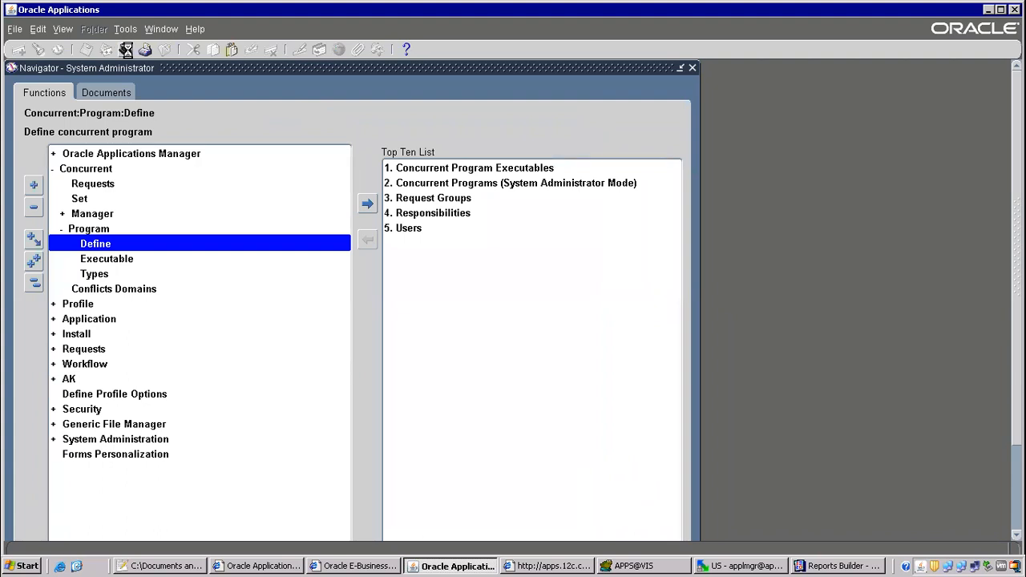
Switch to Payables and start a single request for the 1099 Payments Report.
{"action": "left_click", "coordinate": [126, 49]}
{"action": "type", "text": "pay%"}
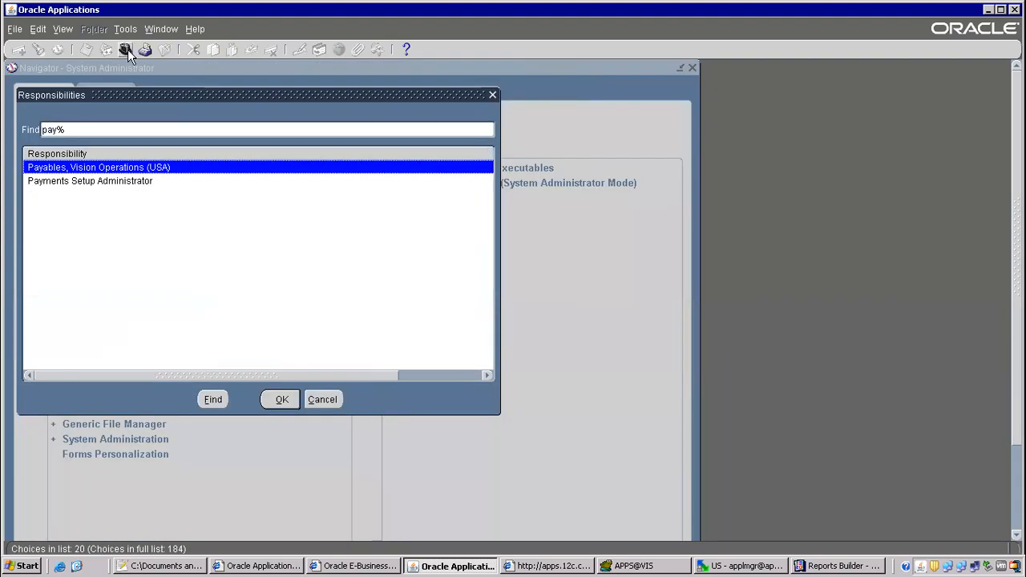
{"action": "key", "text": "Return"}
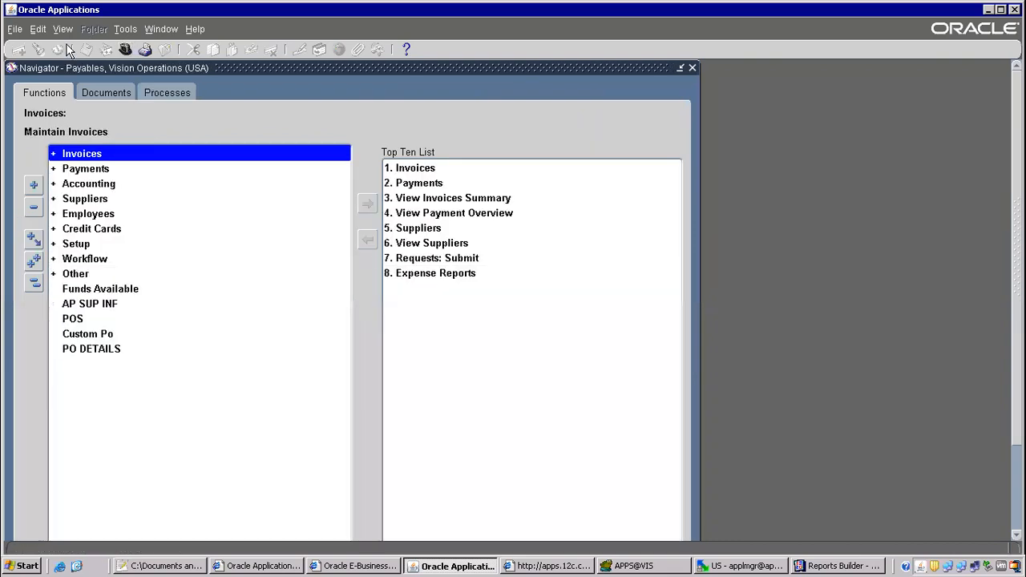
{"action": "left_click", "coordinate": [62, 31]}
{"action": "left_click", "coordinate": [80, 220]}
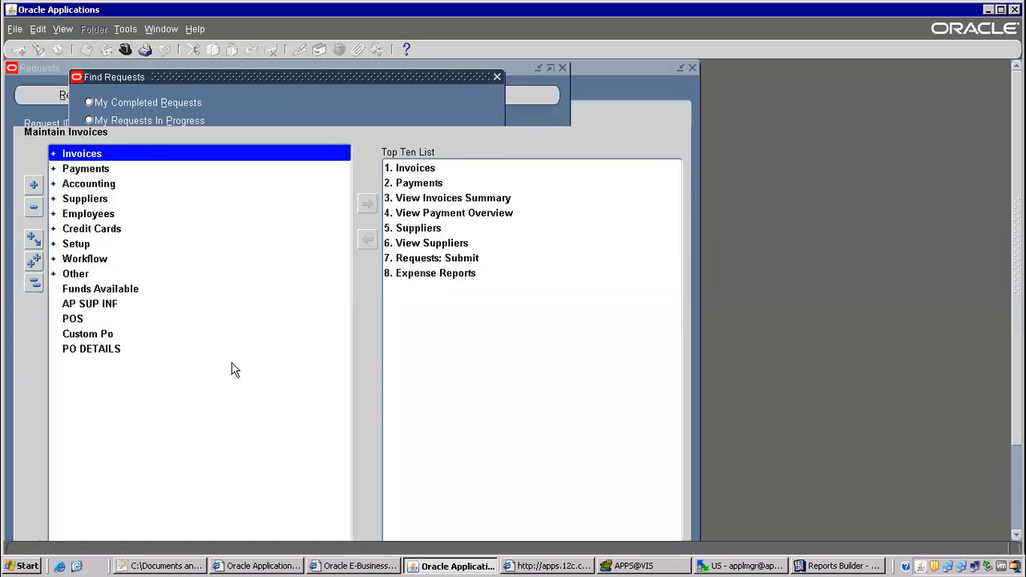
{"action": "left_click", "coordinate": [203, 392]}
{"action": "left_click", "coordinate": [275, 321]}
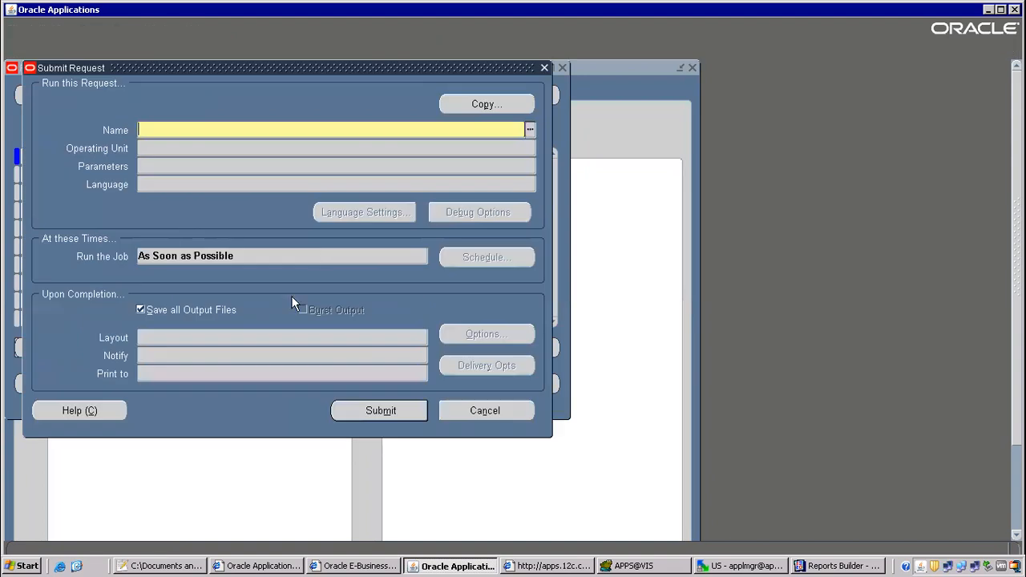
{"action": "type", "text": "1099"}
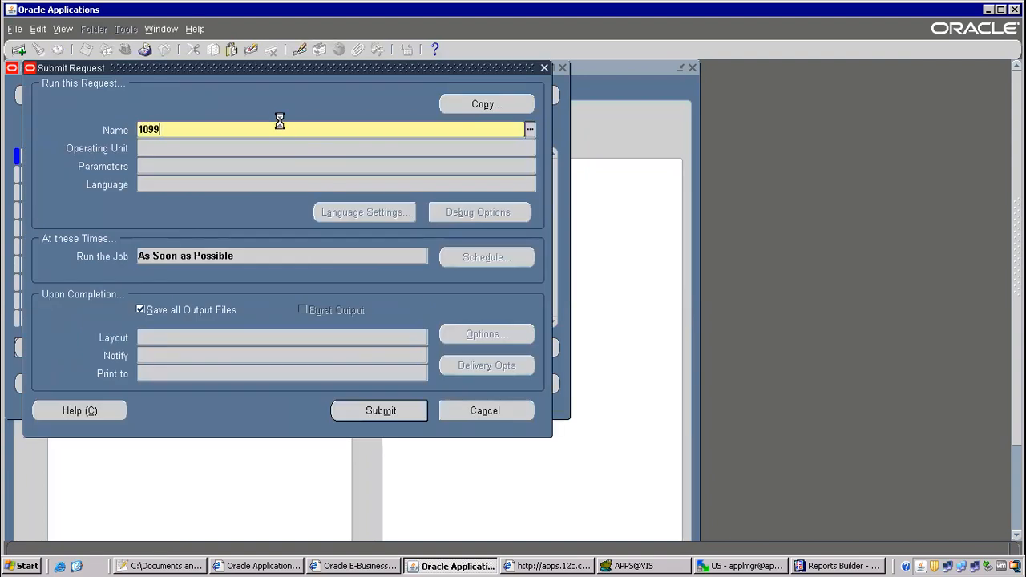
{"action": "key", "text": "Tab"}
Review the Group By values: Supplier, Income Tax Type and Income Tax Region.
{"action": "left_click", "coordinate": [618, 251]}
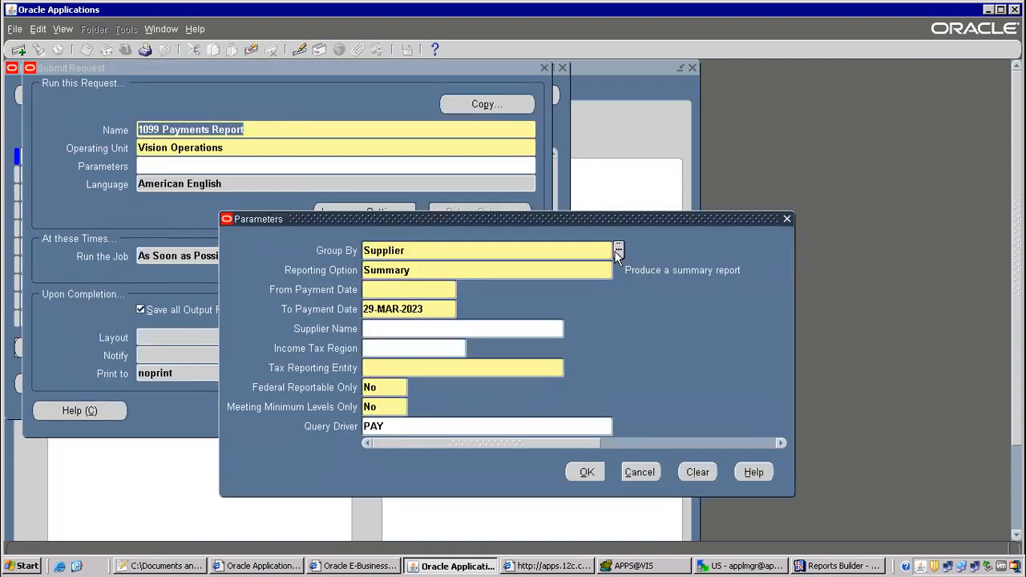
{"action": "left_click_drag", "start_coordinate": [273, 258], "coordinate": [791, 73]}
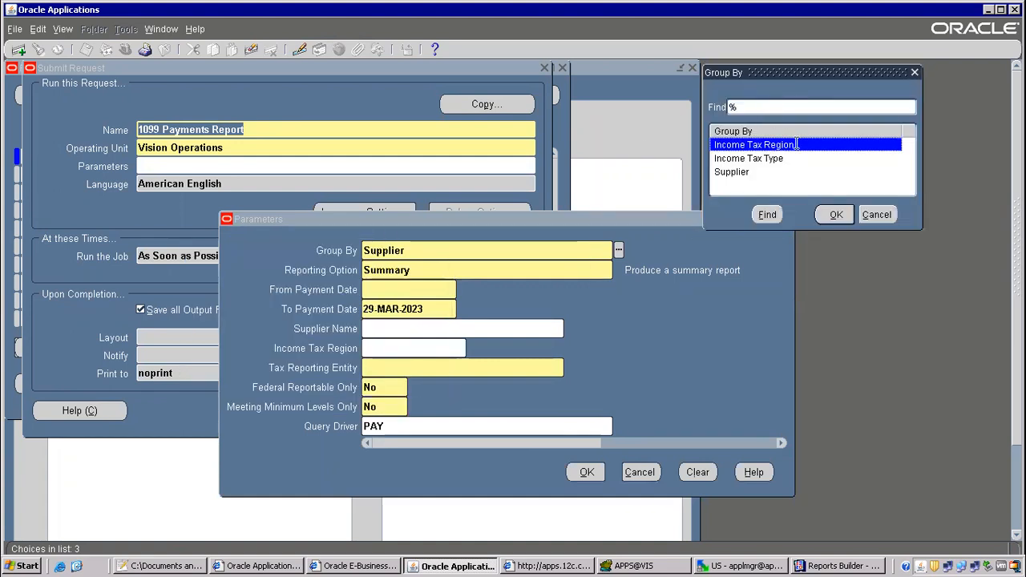
{"action": "left_click", "coordinate": [734, 172]}
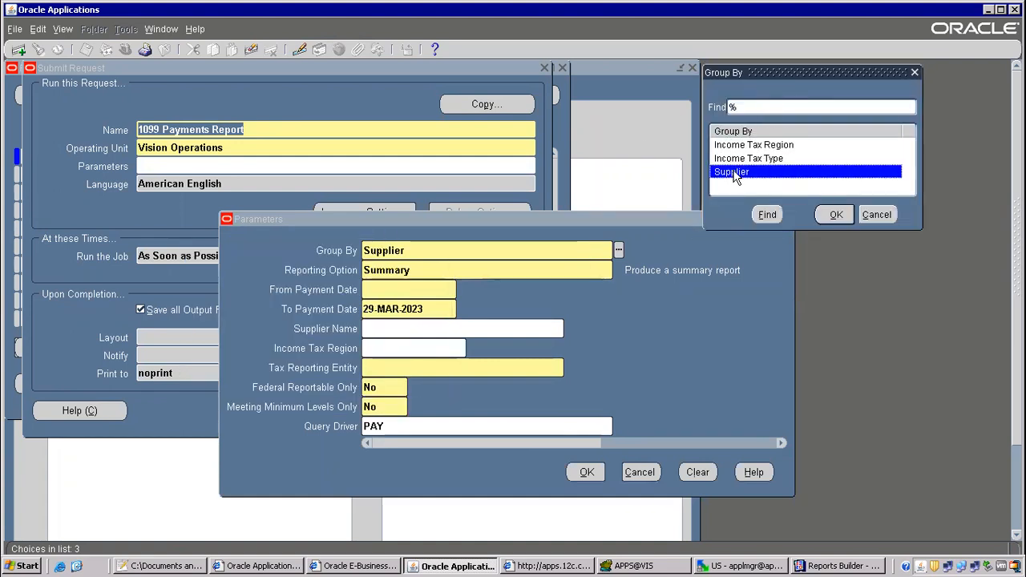
{"action": "left_click", "coordinate": [748, 159]}
{"action": "left_click", "coordinate": [759, 145]}
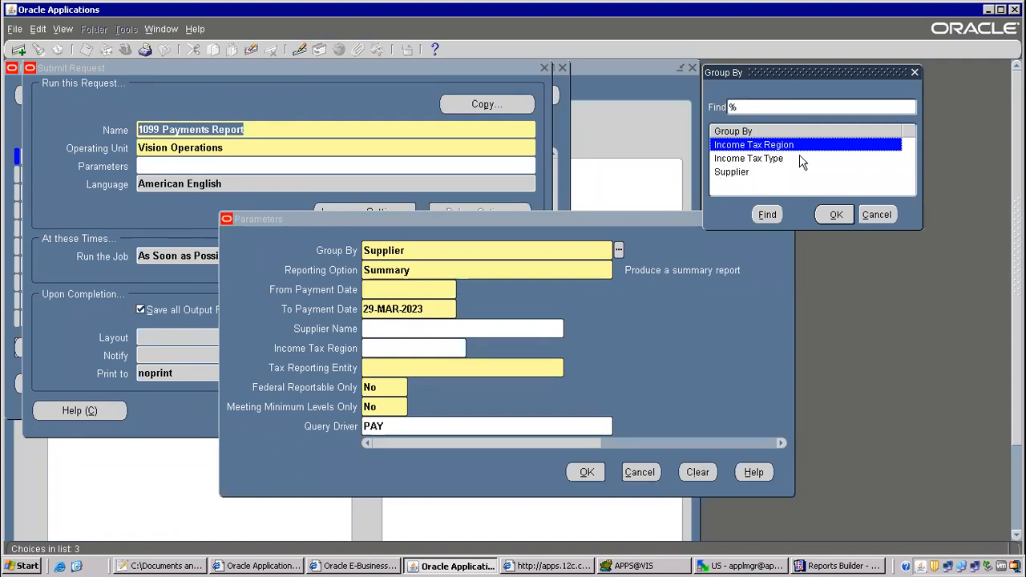
{"action": "key", "text": "alt+Tab"}
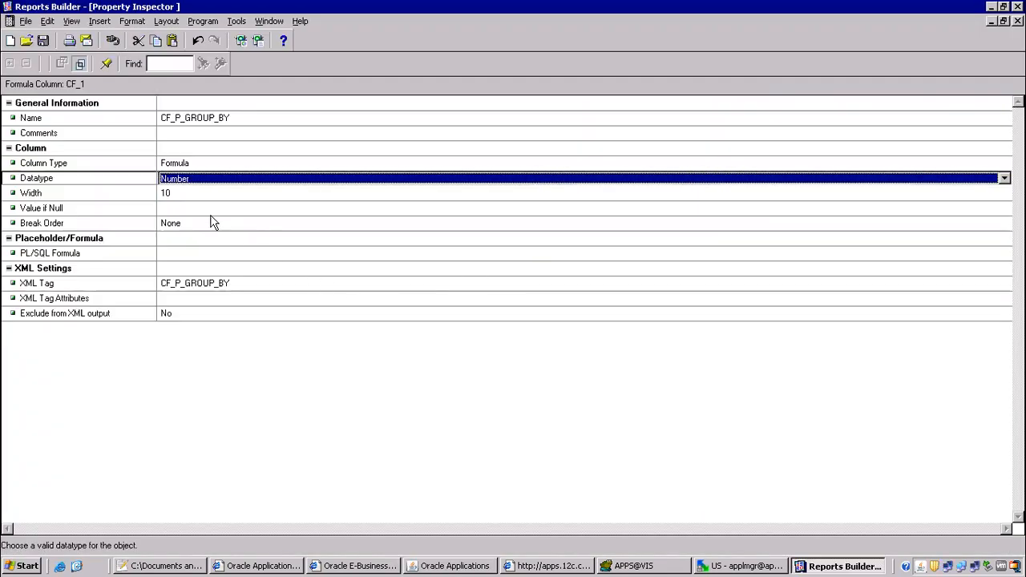
Change CF_P_GROUP_BY from Number, width 10, to Character with width 100.
{"action": "left_click", "coordinate": [173, 179]}
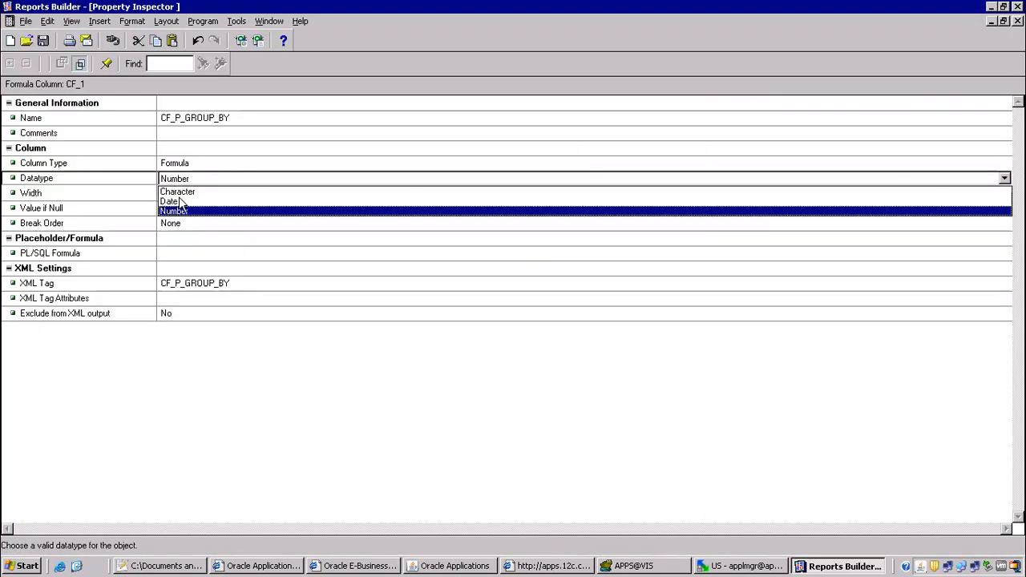
{"action": "left_click", "coordinate": [193, 197]}
{"action": "left_click", "coordinate": [191, 183]}
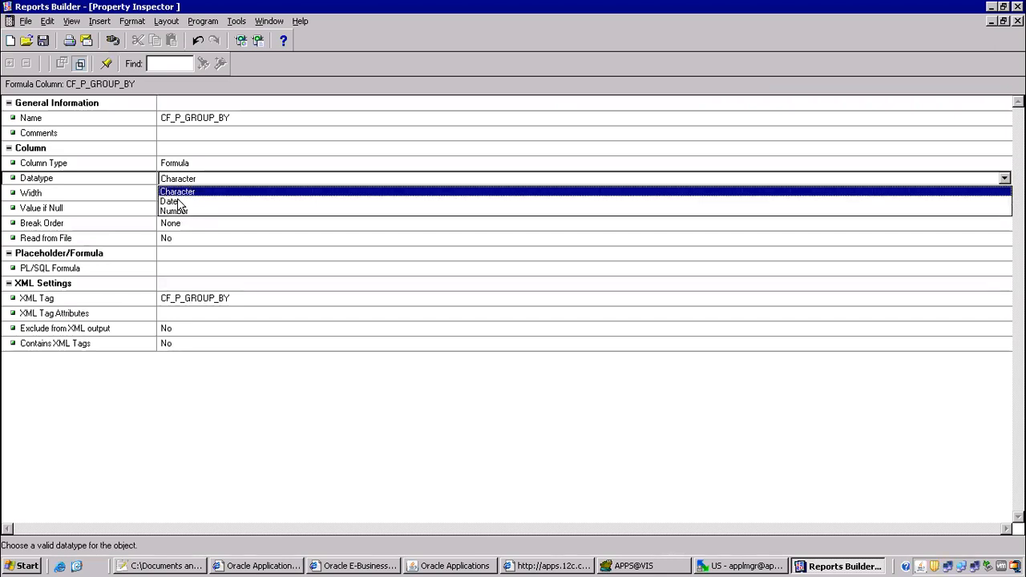
{"action": "left_click", "coordinate": [173, 211]}
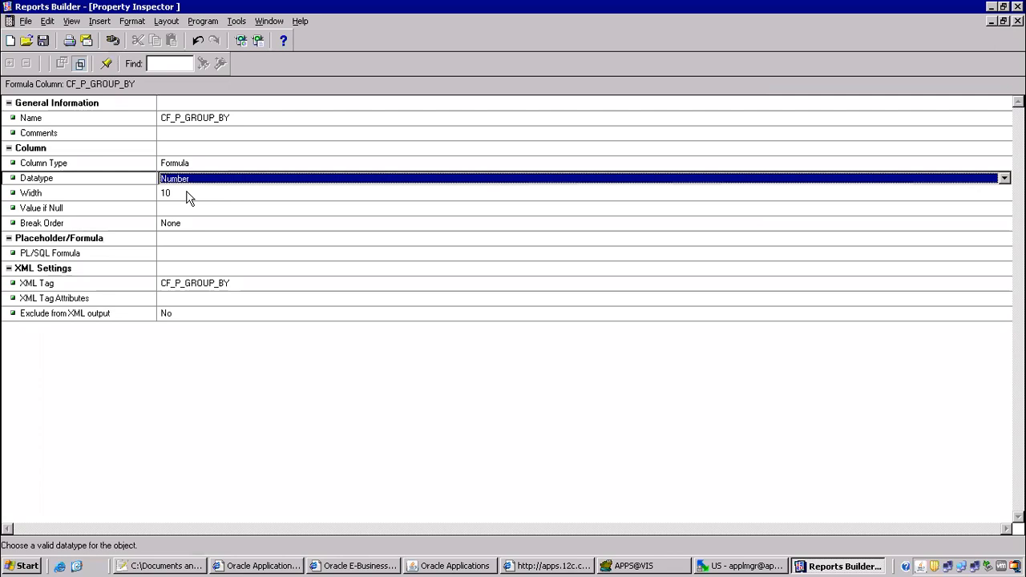
{"action": "key", "text": "alt+Tab"}
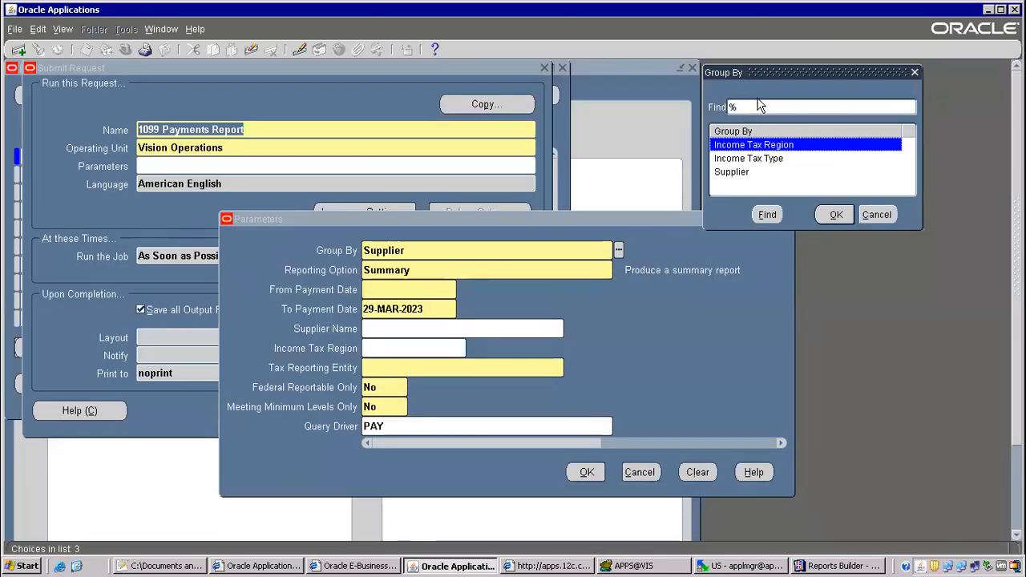
{"action": "key", "text": "alt+Tab"}
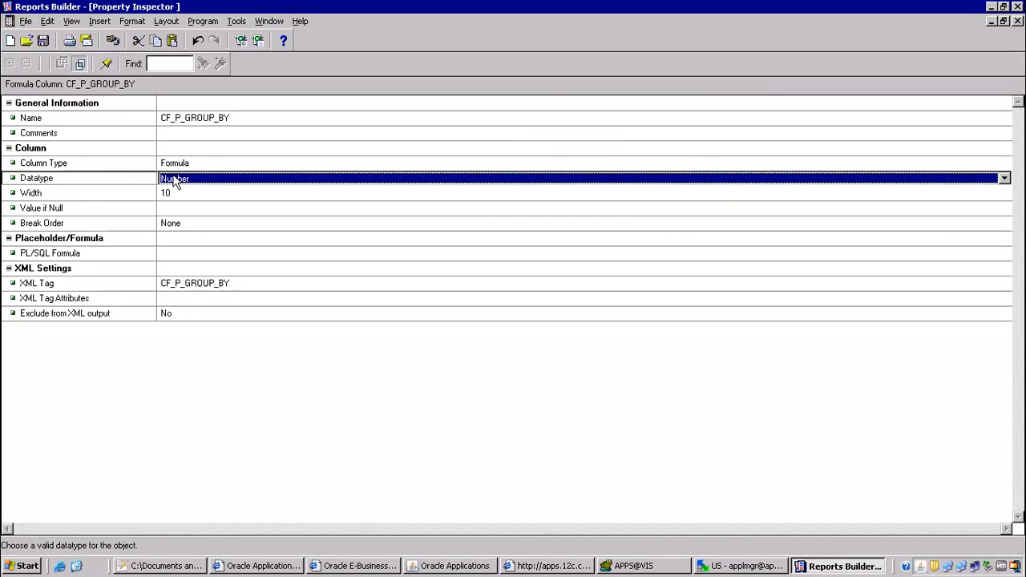
{"action": "left_click", "coordinate": [176, 183]}
{"action": "left_click", "coordinate": [178, 194]}
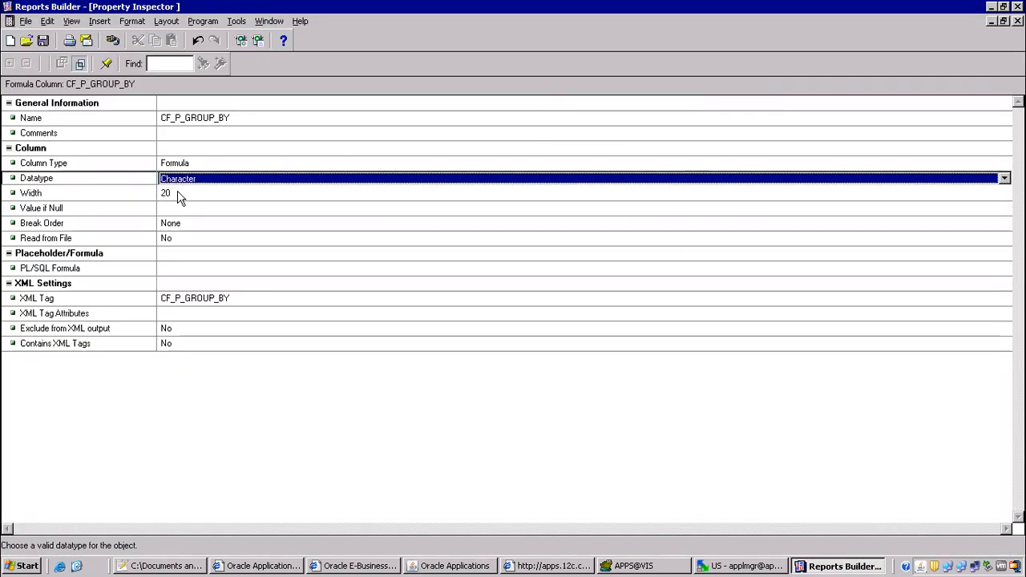
{"action": "left_click", "coordinate": [166, 193]}
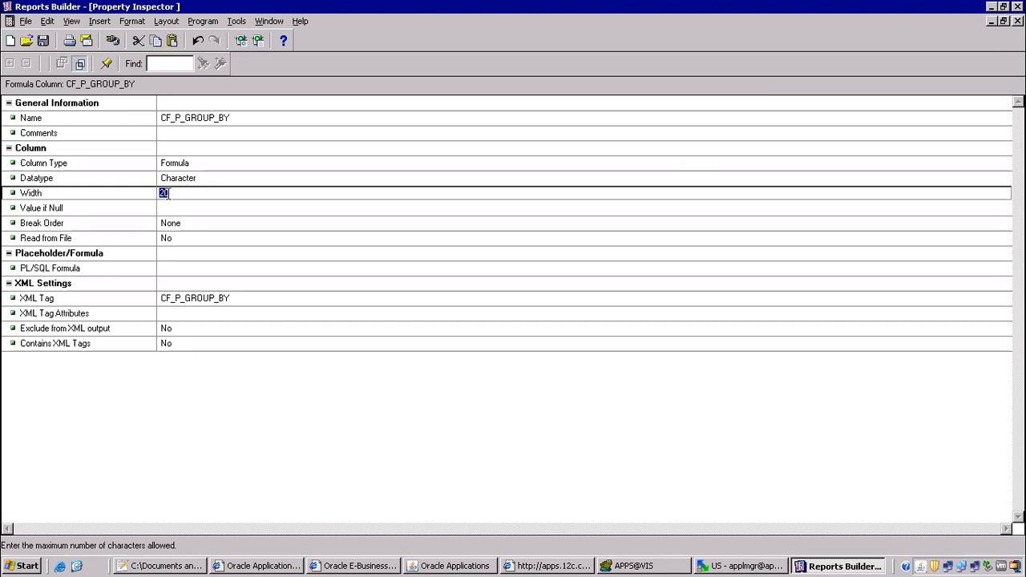
{"action": "type", "text": "100"}
{"action": "key", "text": "Return"}
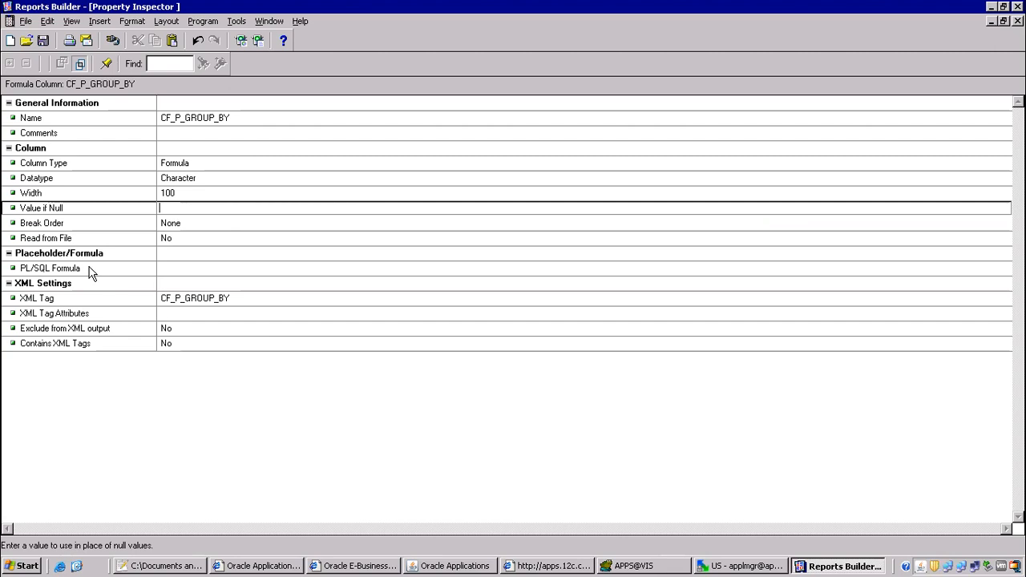
Write the formula return(:P_GROUP_BY); and compile it successfully before closing the editor.
{"action": "double_click", "coordinate": [172, 269]}
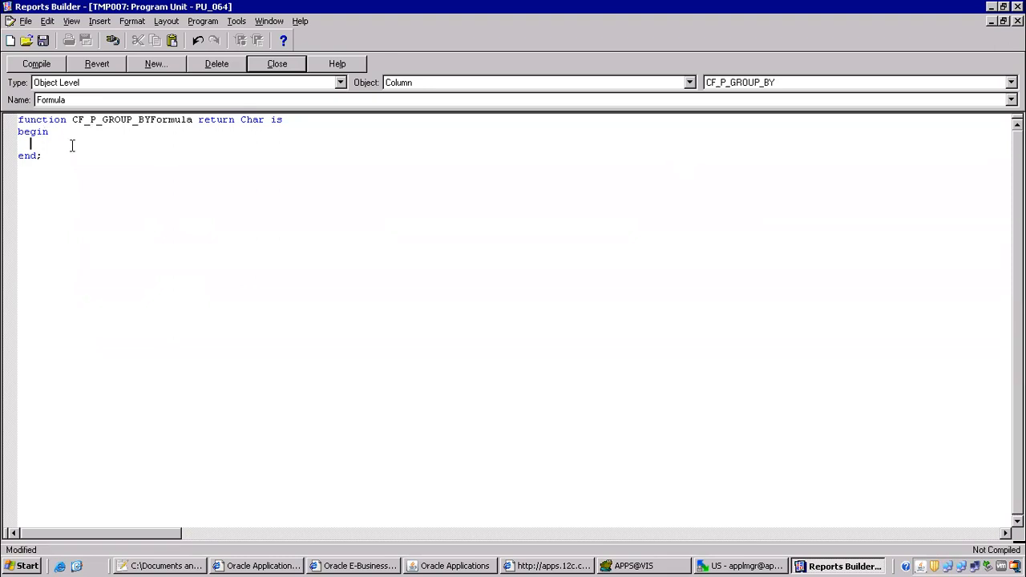
{"action": "type", "text": "return("}
{"action": "type", "text": "P_GROUP_BY"}
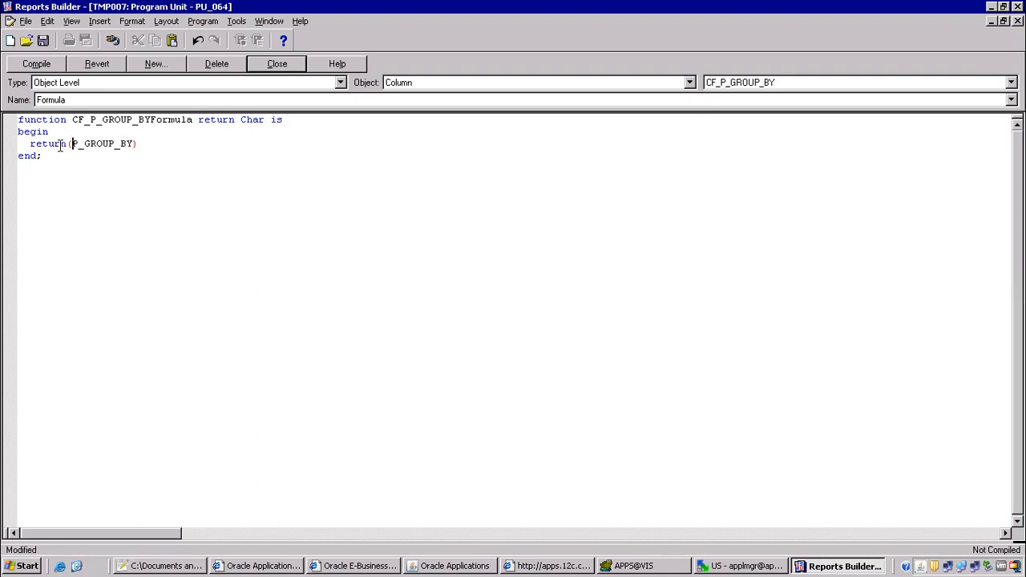
{"action": "type", "text": ":"}
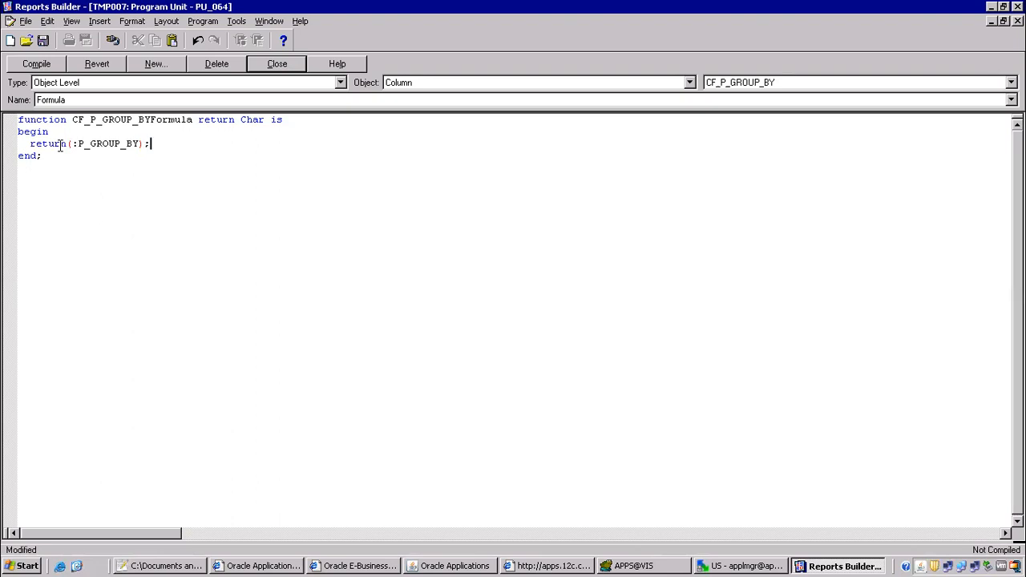
{"action": "left_click", "coordinate": [75, 145]}
{"action": "key", "text": "BackSpace"}
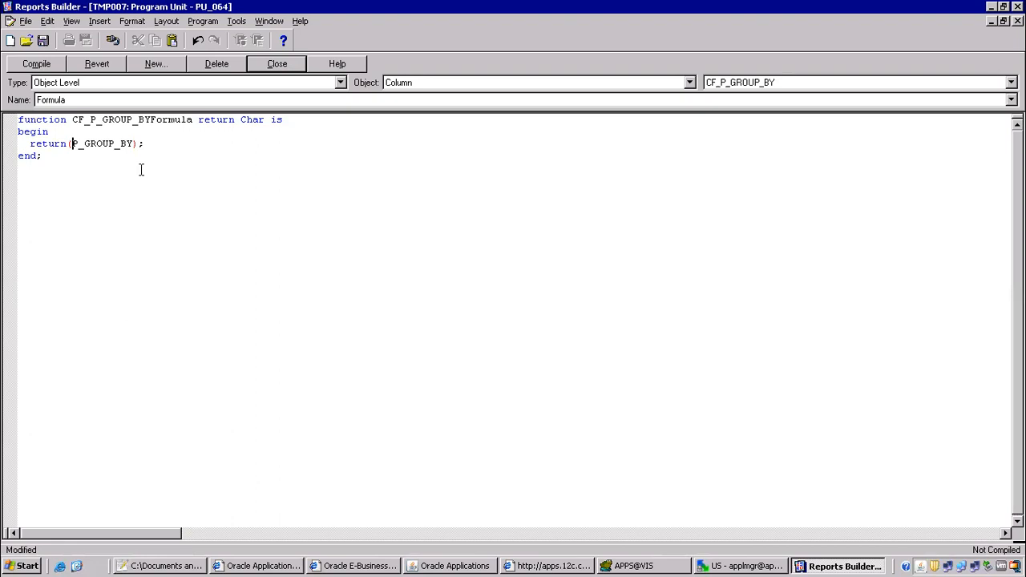
{"action": "left_click", "coordinate": [25, 68]}
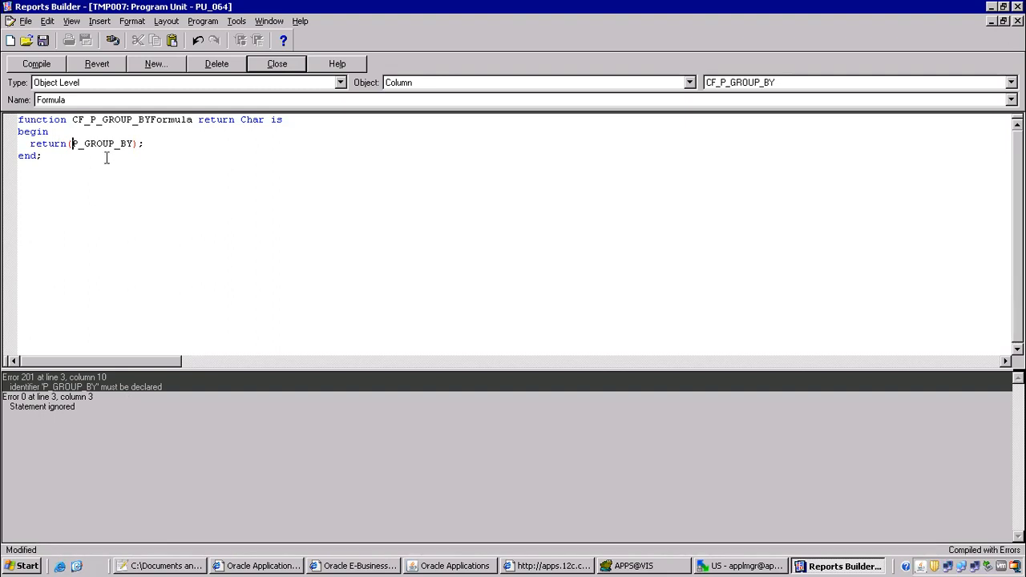
{"action": "type", "text": ":"}
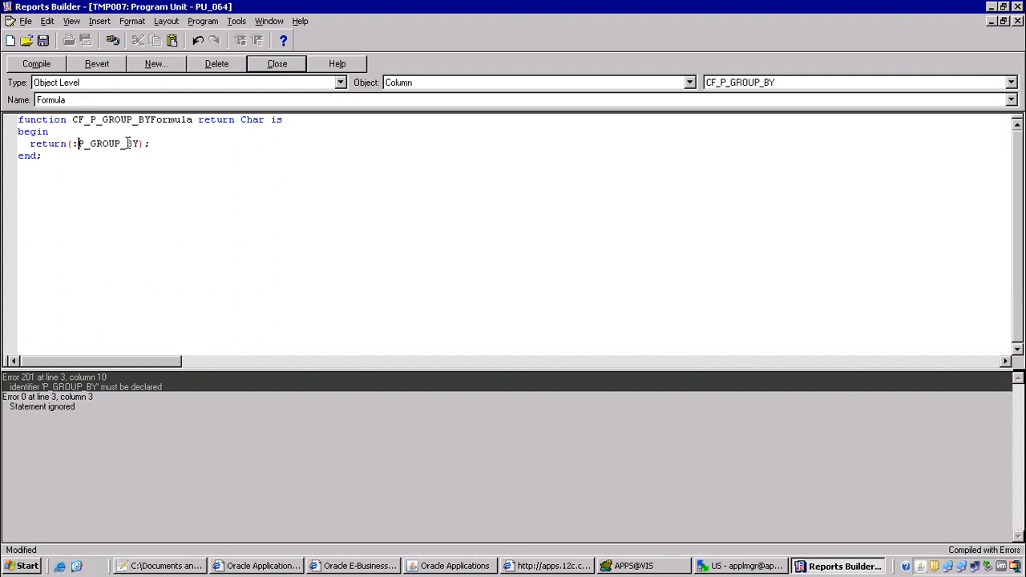
{"action": "left_click", "coordinate": [47, 65]}
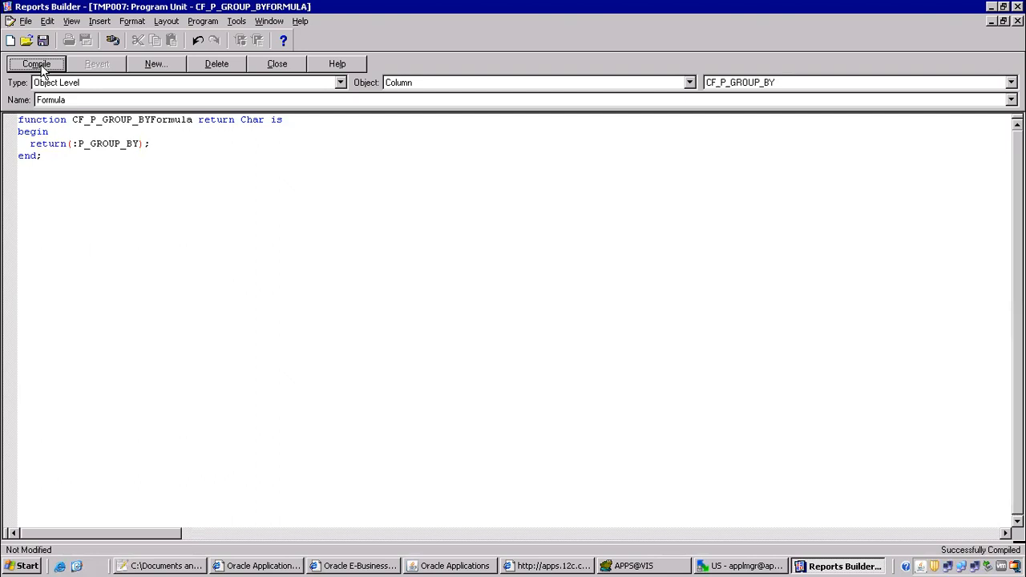
{"action": "left_click", "coordinate": [75, 130]}
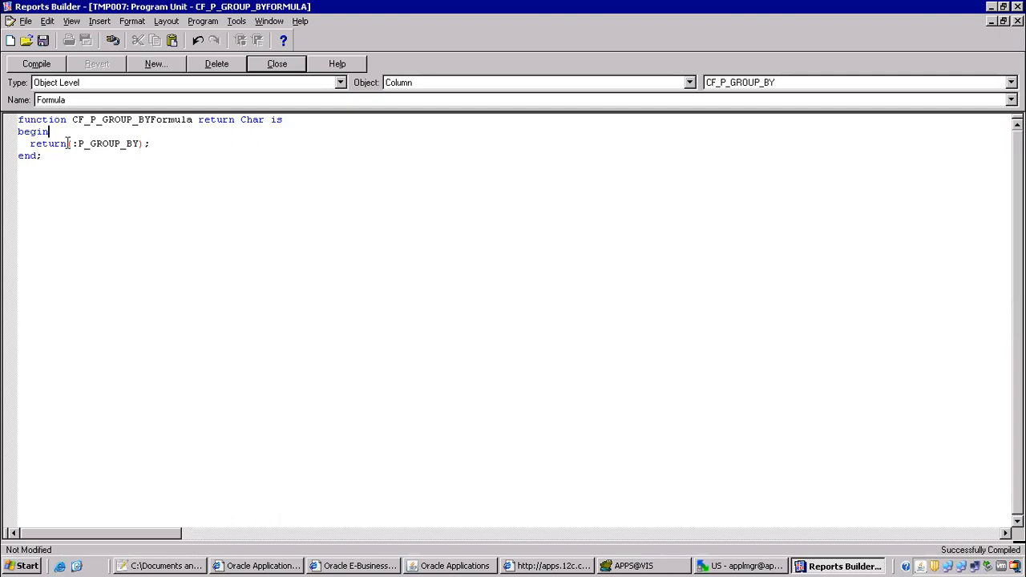
{"action": "left_click", "coordinate": [272, 64]}
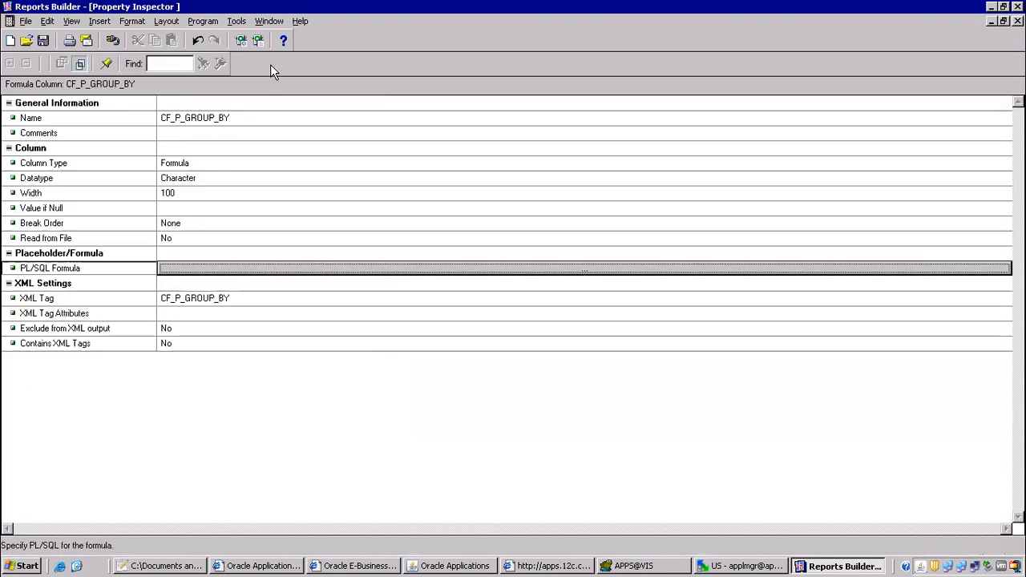
Dismiss the Group By choices list in Oracle Applications.
{"action": "left_click", "coordinate": [1017, 21]}
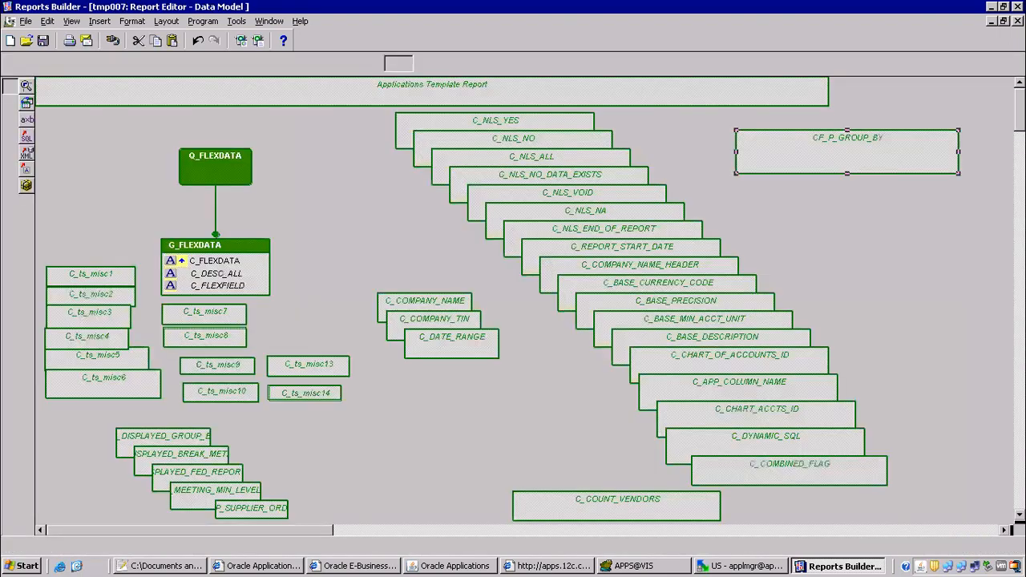
{"action": "left_click", "coordinate": [456, 566]}
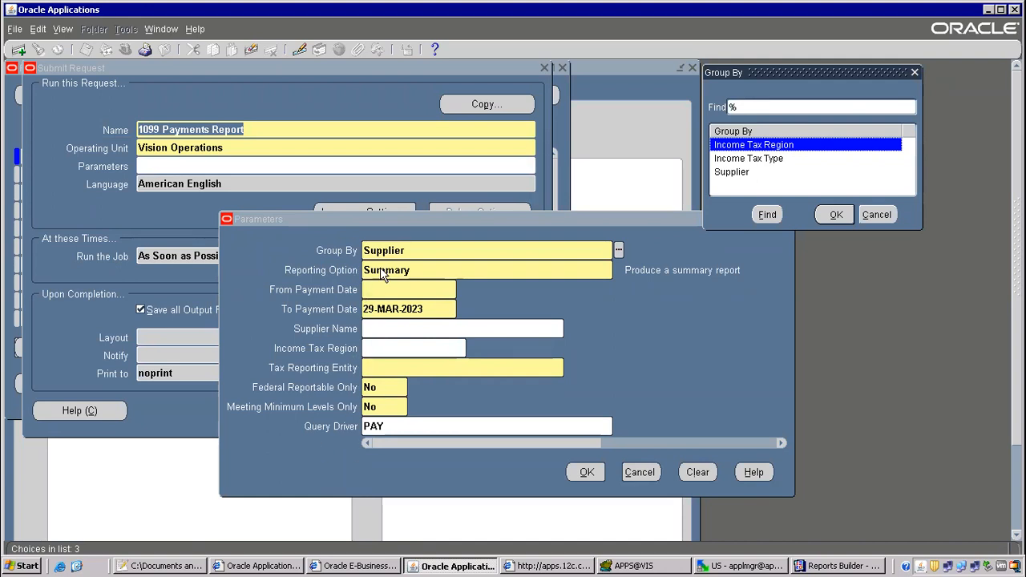
{"action": "left_click", "coordinate": [873, 214]}
{"action": "key", "text": "alt+Tab"}
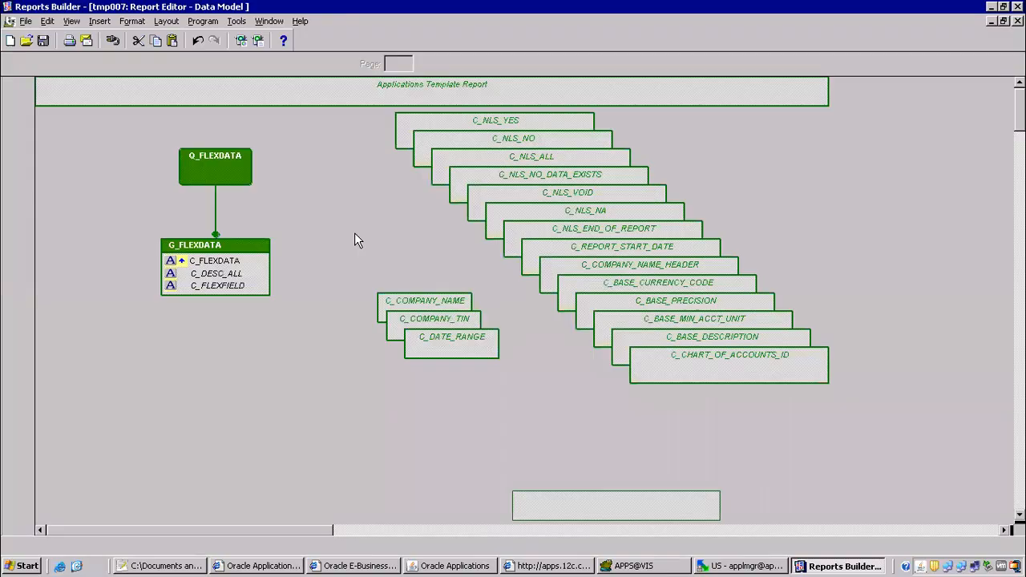
Open the P_BREAK_METHOD user parameter's properties (Character, width 25) from the Object Navigator.
{"action": "left_click", "coordinate": [267, 24]}
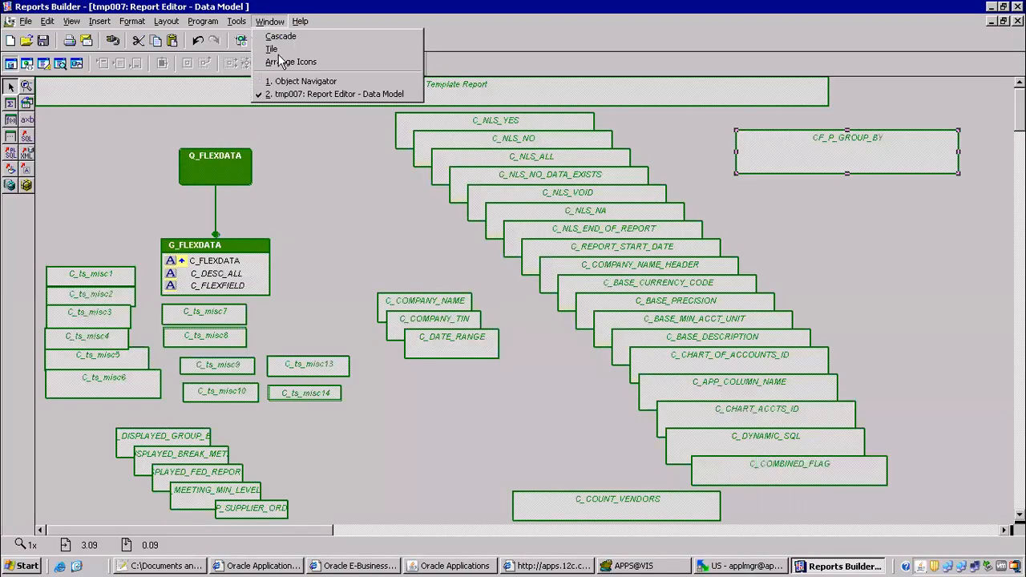
{"action": "left_click", "coordinate": [306, 80]}
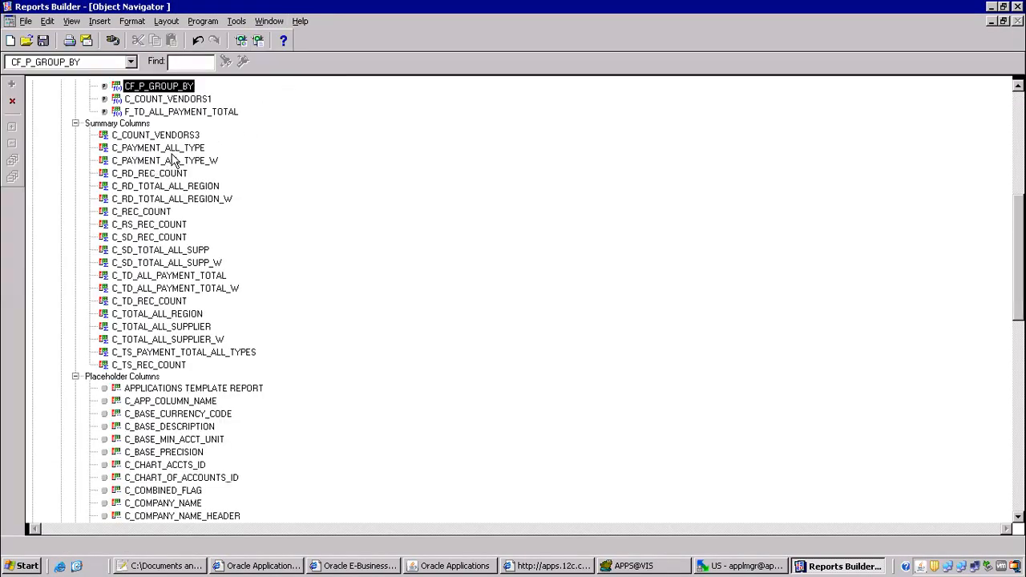
{"action": "scroll", "coordinate": [513, 302], "scroll_direction": "up", "scroll_amount": 9}
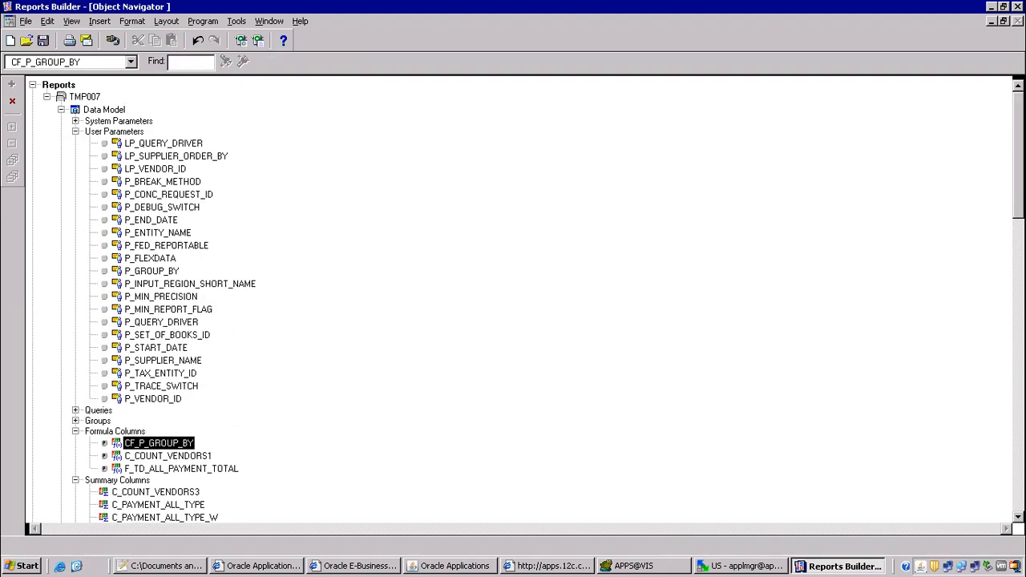
{"action": "left_click", "coordinate": [158, 185]}
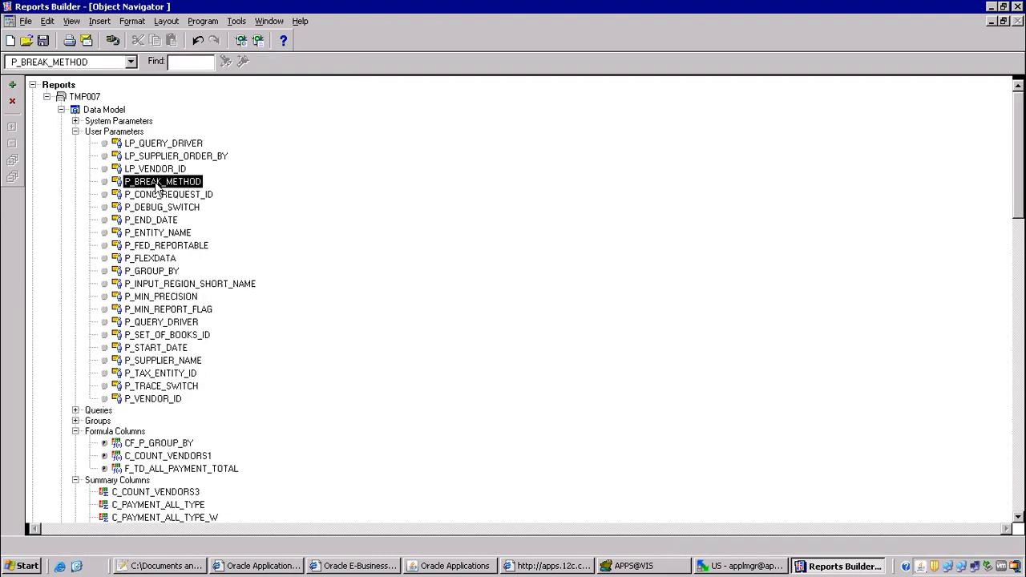
{"action": "double_click", "coordinate": [158, 185]}
{"action": "left_click", "coordinate": [215, 120]}
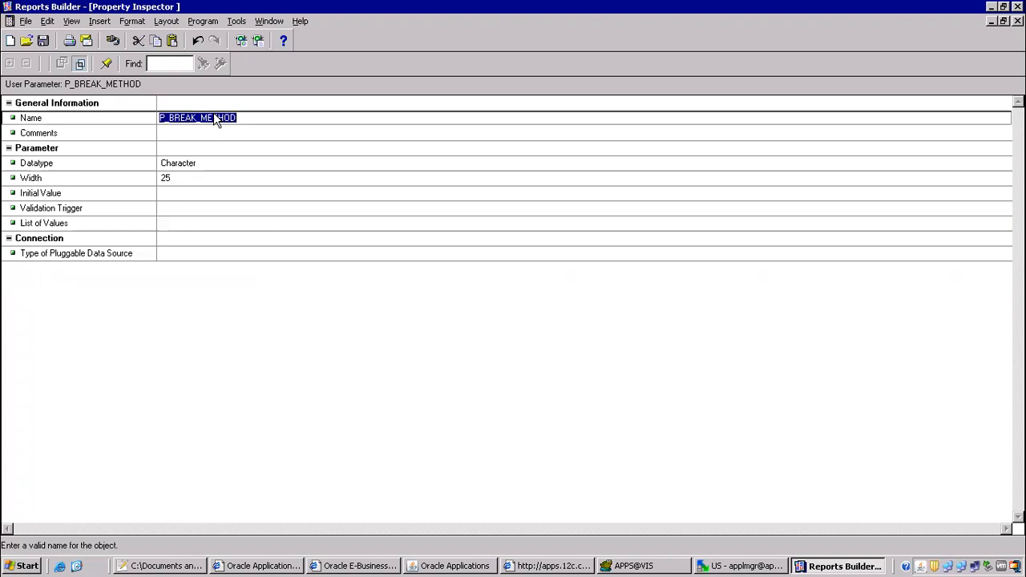
{"action": "key", "text": "alt+Tab"}
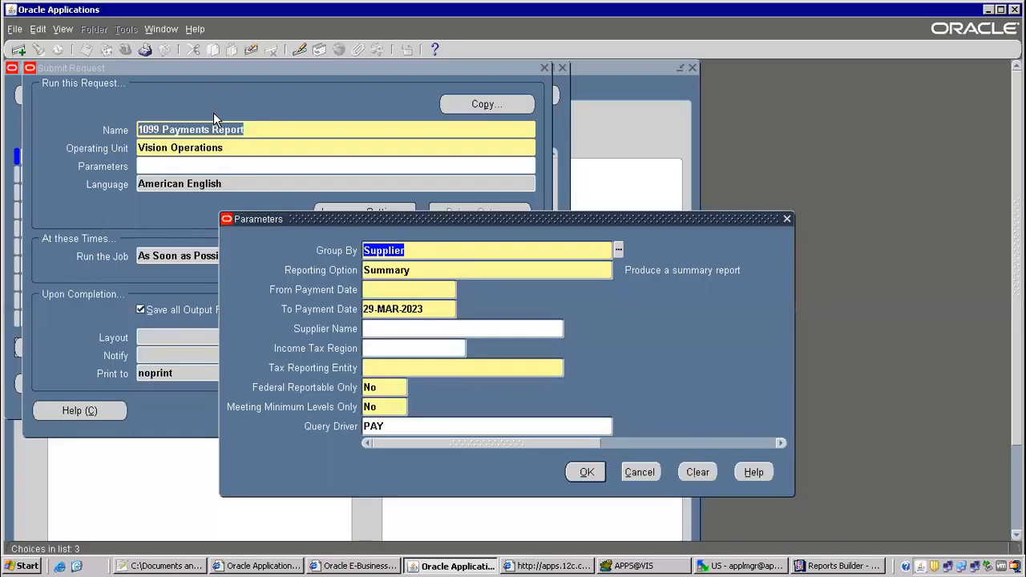
Return to Reports Builder and open the tmp007 report's Data Model.
{"action": "left_click", "coordinate": [828, 567]}
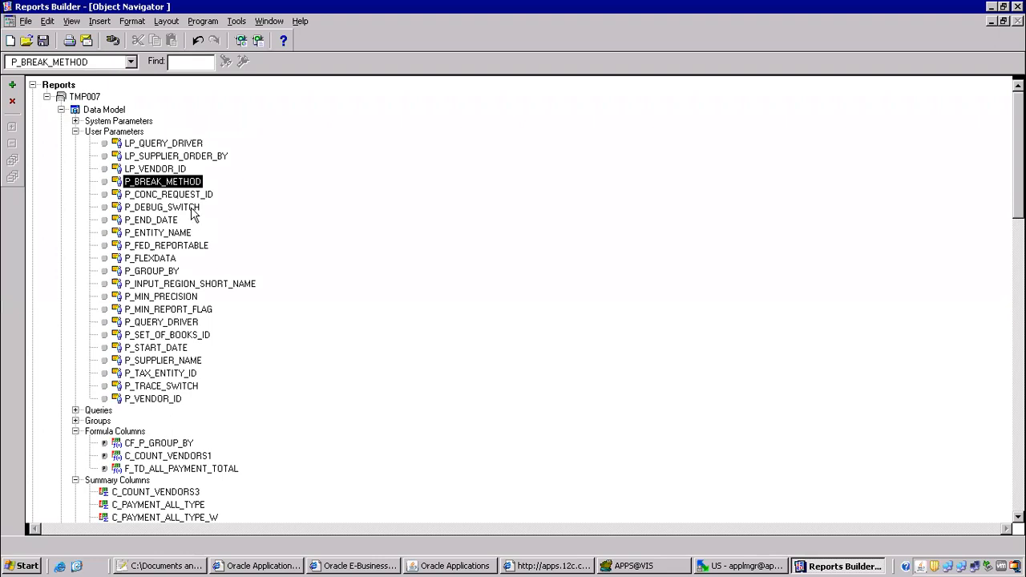
{"action": "double_click", "coordinate": [74, 110]}
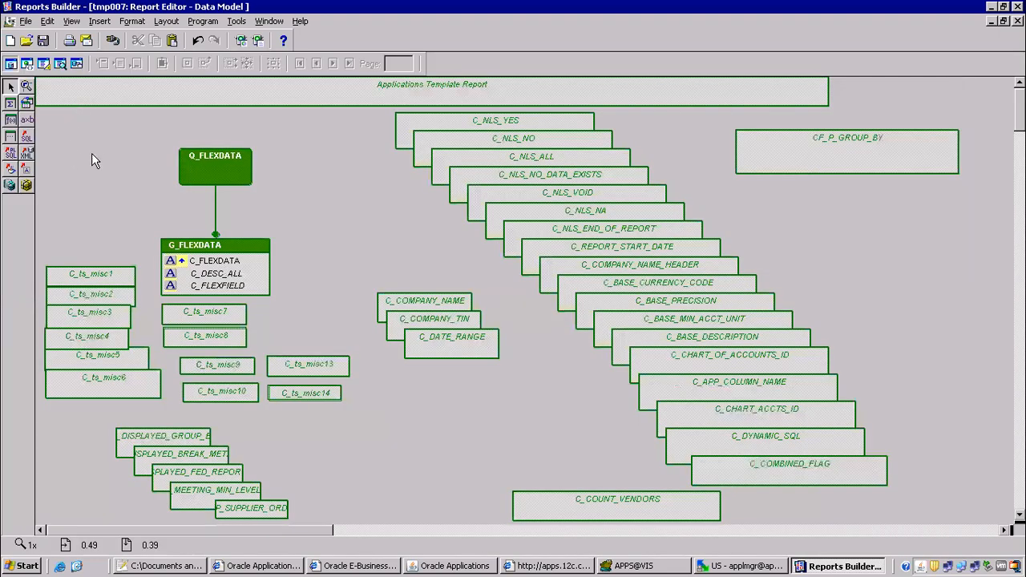
Draw a new formula column below CF_P_GROUP_BY and rename it CF_P_BREAK_METHOD.
{"action": "left_click", "coordinate": [11, 120]}
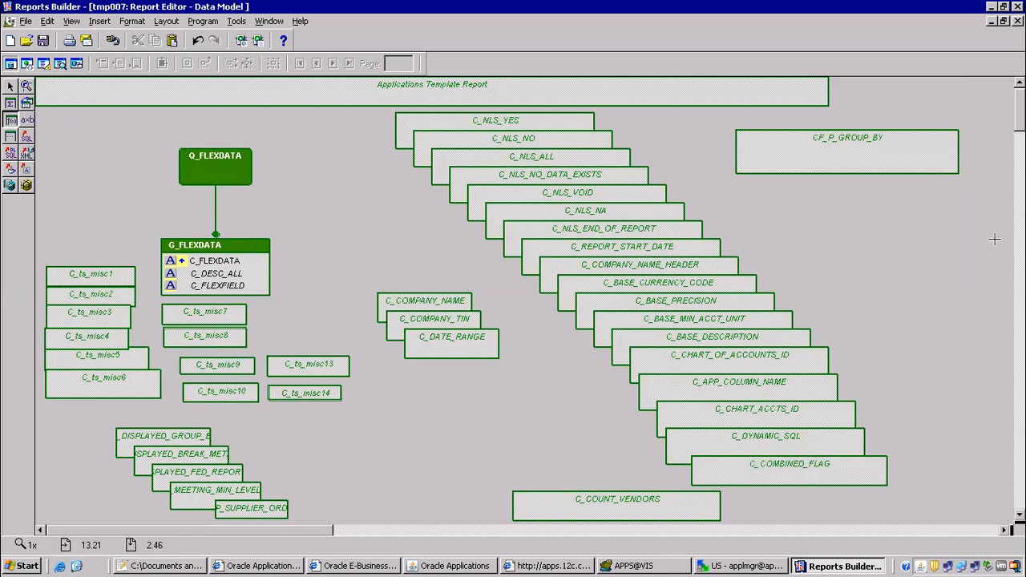
{"action": "left_click_drag", "start_coordinate": [772, 157], "coordinate": [941, 211]}
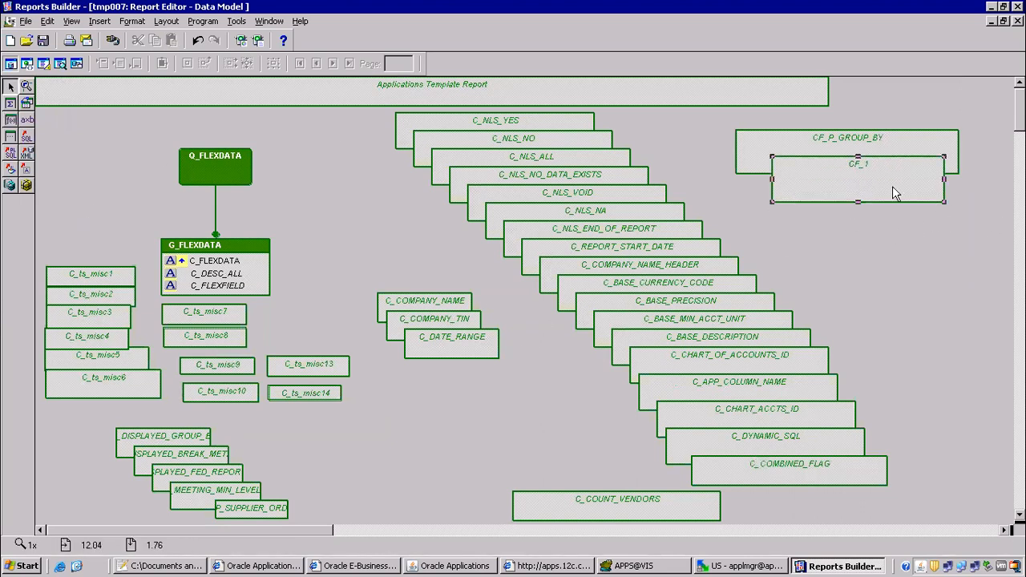
{"action": "double_click", "coordinate": [892, 186]}
{"action": "left_click", "coordinate": [276, 115]}
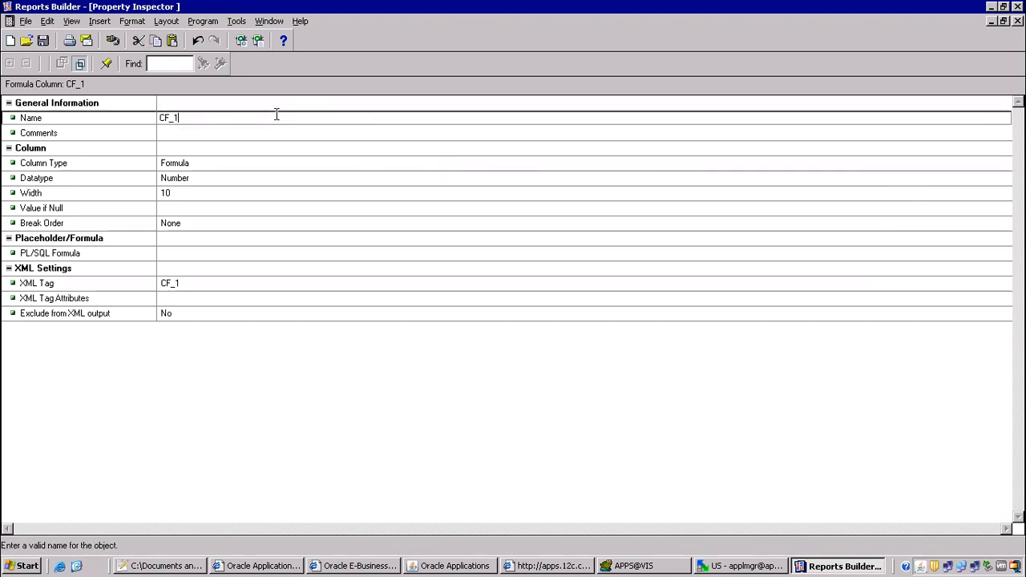
{"action": "key", "text": "BackSpace"}
{"action": "type", "text": "P_BREAK_METHOD"}
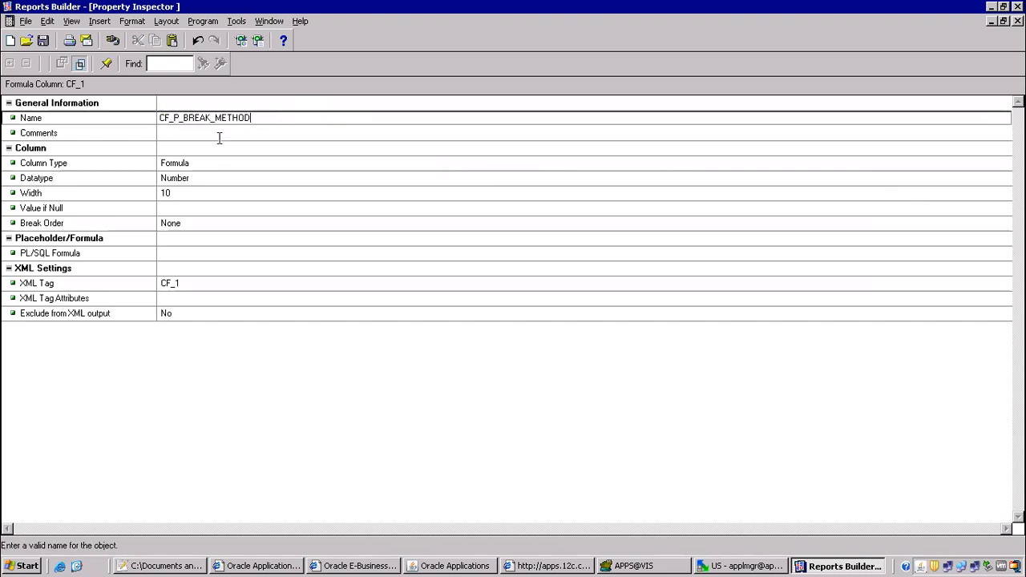
{"action": "left_click", "coordinate": [220, 137]}
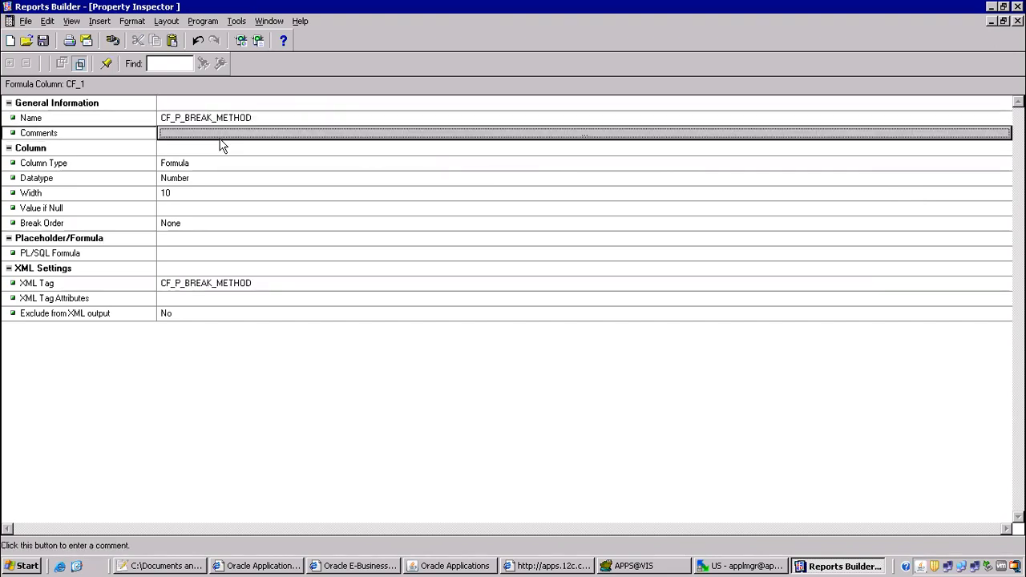
Set CF_P_BREAK_METHOD's datatype to Character with width 100.
{"action": "left_click", "coordinate": [186, 180]}
{"action": "left_click", "coordinate": [186, 180]}
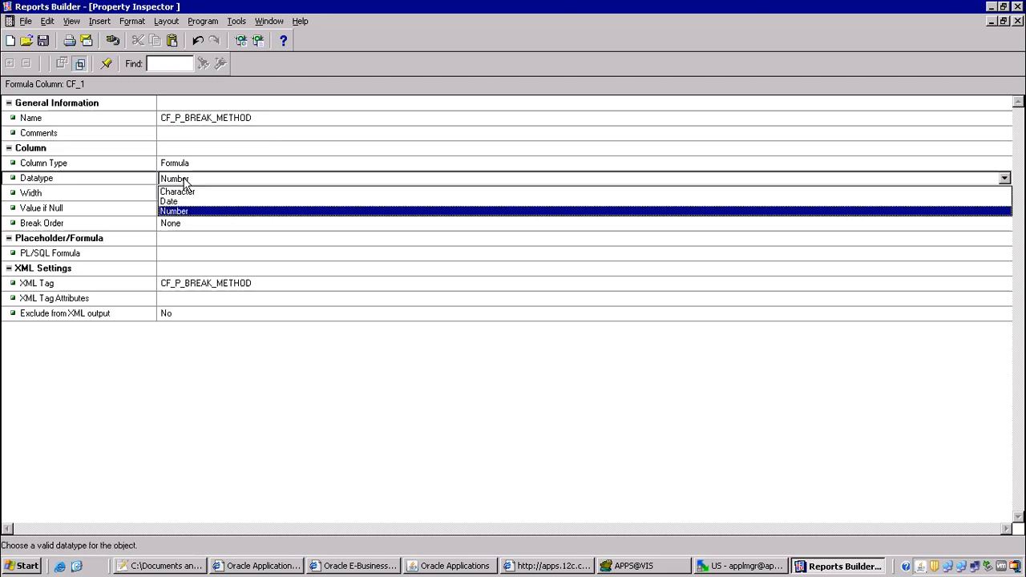
{"action": "left_click", "coordinate": [172, 191]}
{"action": "left_click", "coordinate": [171, 196]}
{"action": "type", "text": "100"}
{"action": "left_click", "coordinate": [170, 210]}
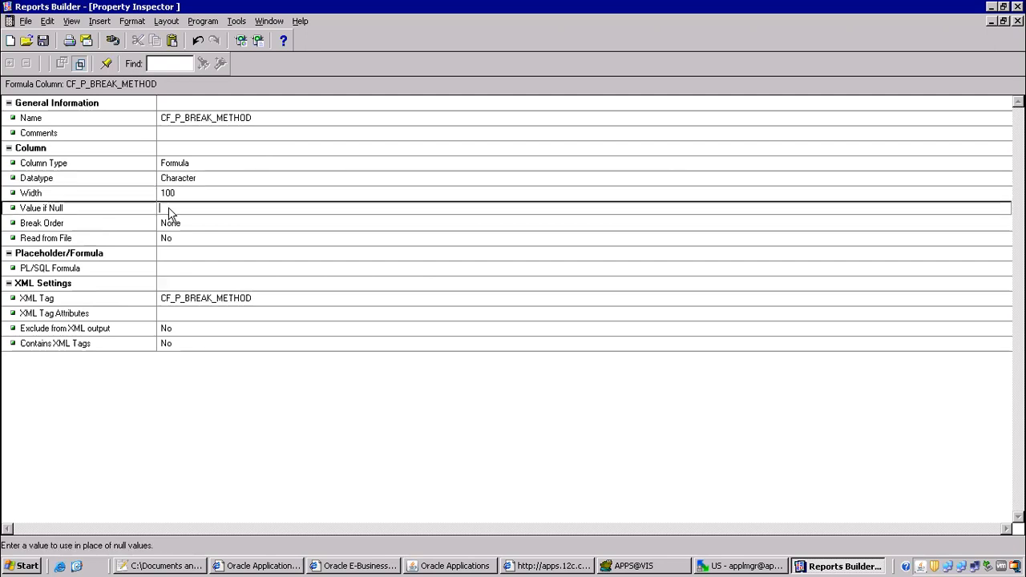
Write the formula return(:P_BREAK_METHOD); for CF_P_BREAK_METHOD and compile it successfully.
{"action": "left_click", "coordinate": [188, 267]}
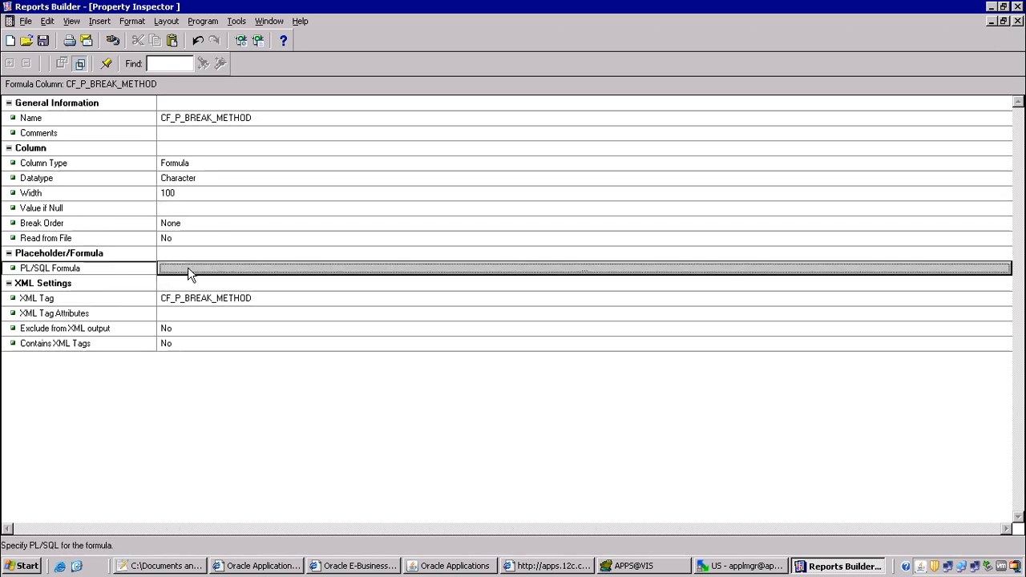
{"action": "left_click", "coordinate": [188, 267]}
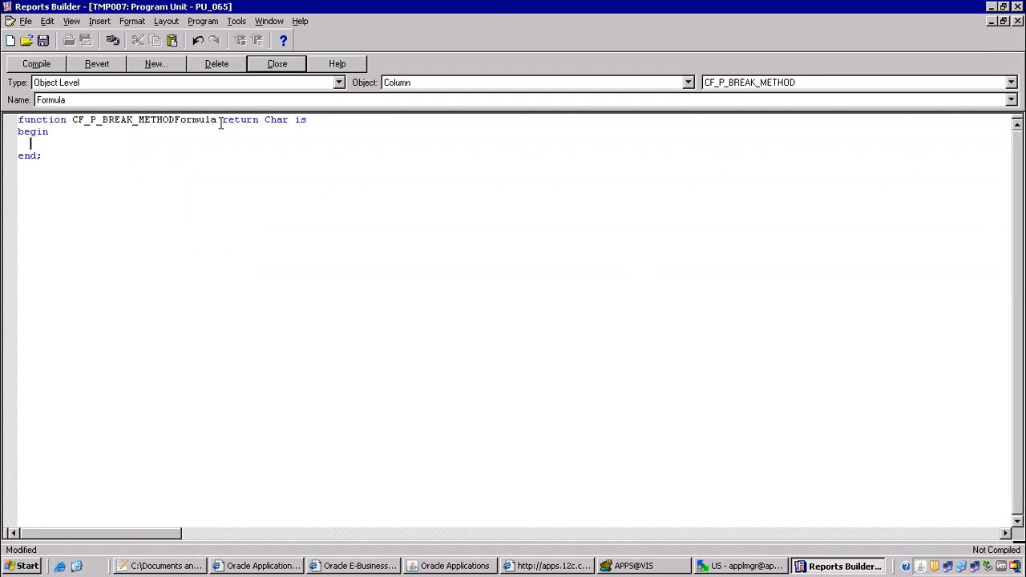
{"action": "left_click_drag", "start_coordinate": [222, 120], "coordinate": [260, 120]}
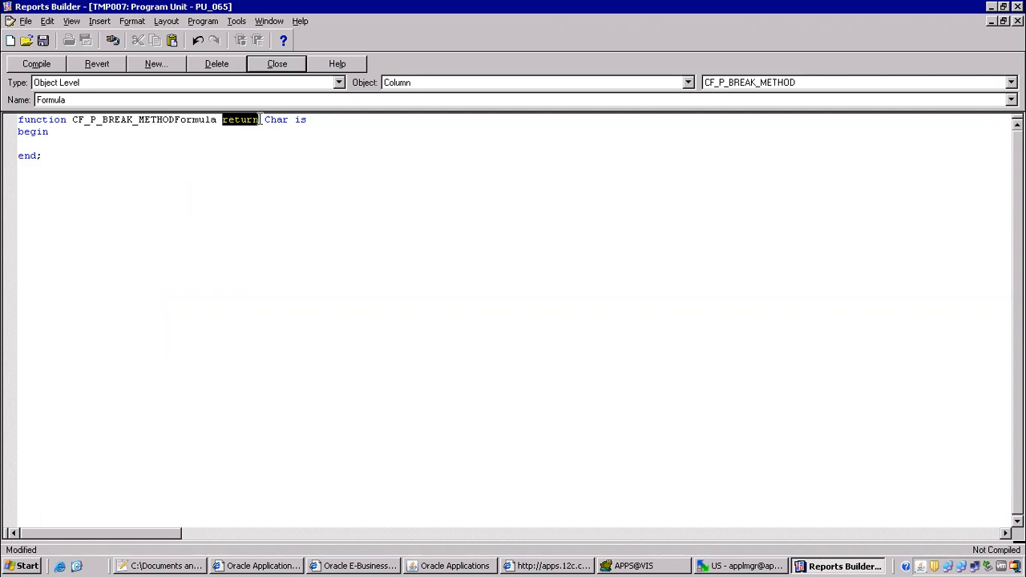
{"action": "left_click", "coordinate": [97, 146]}
{"action": "type", "text": "re"}
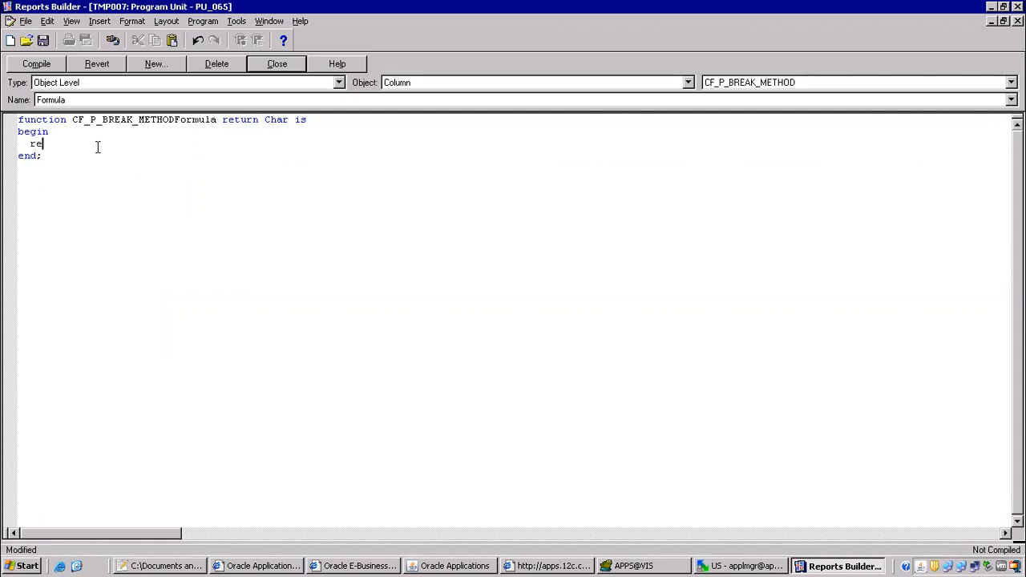
{"action": "type", "text": "turn()"}
{"action": "type", "text": "P_BREAK_METHOD"}
{"action": "key", "text": "End"}
{"action": "type", "text": ";"}
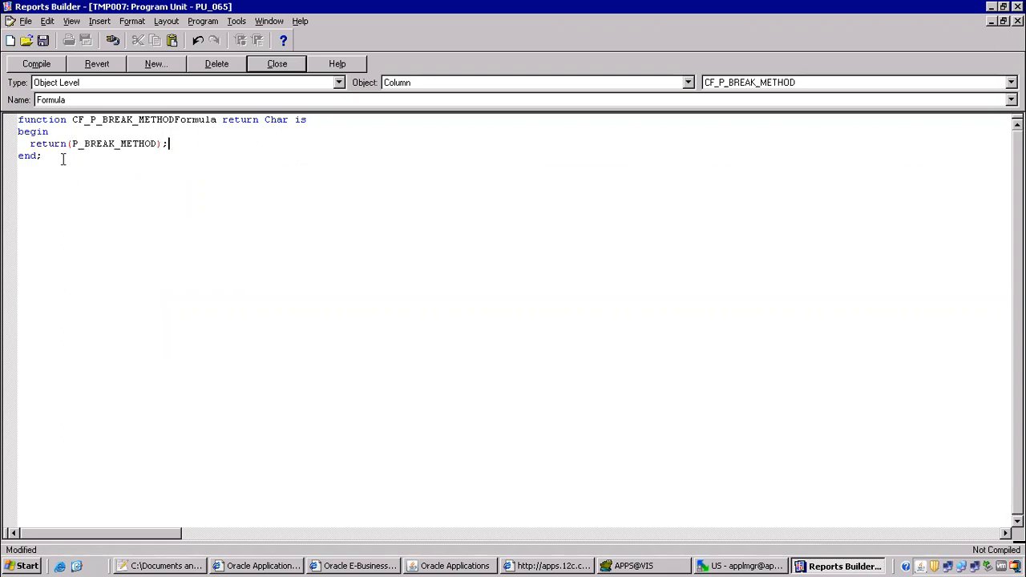
{"action": "left_click", "coordinate": [71, 144]}
{"action": "type", "text": ":"}
{"action": "left_click", "coordinate": [44, 68]}
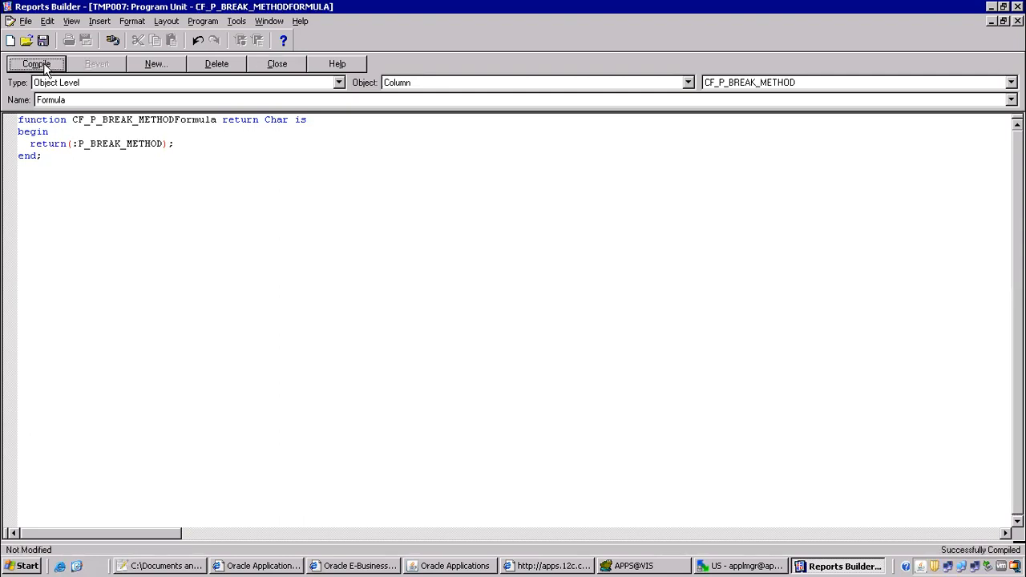
{"action": "left_click", "coordinate": [282, 65]}
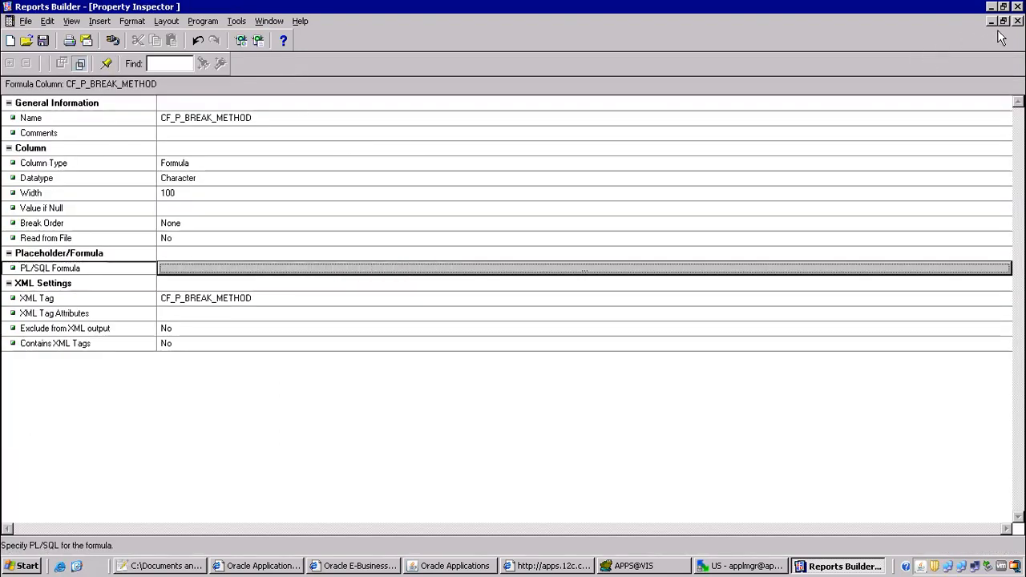
Switch to the Paper Layout and undo the accidental blanking to restore its fields.
{"action": "left_click", "coordinate": [1017, 21]}
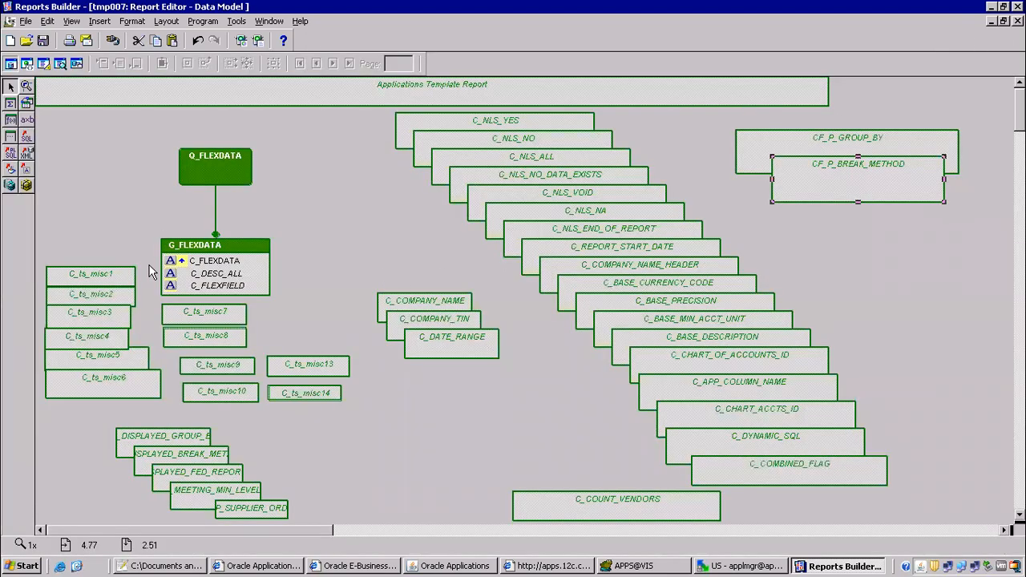
{"action": "left_click", "coordinate": [45, 64]}
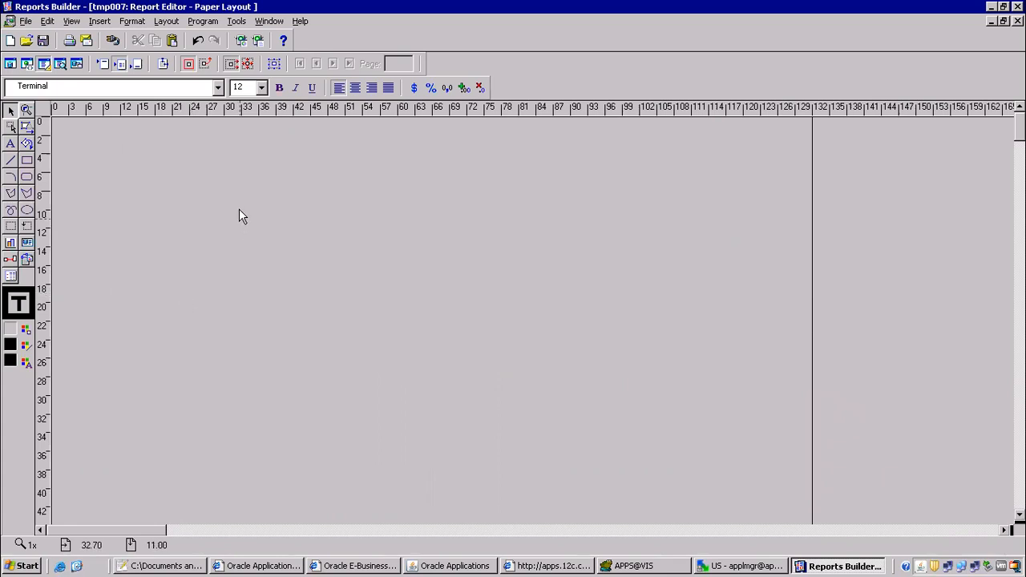
{"action": "key", "text": "ctrl+z"}
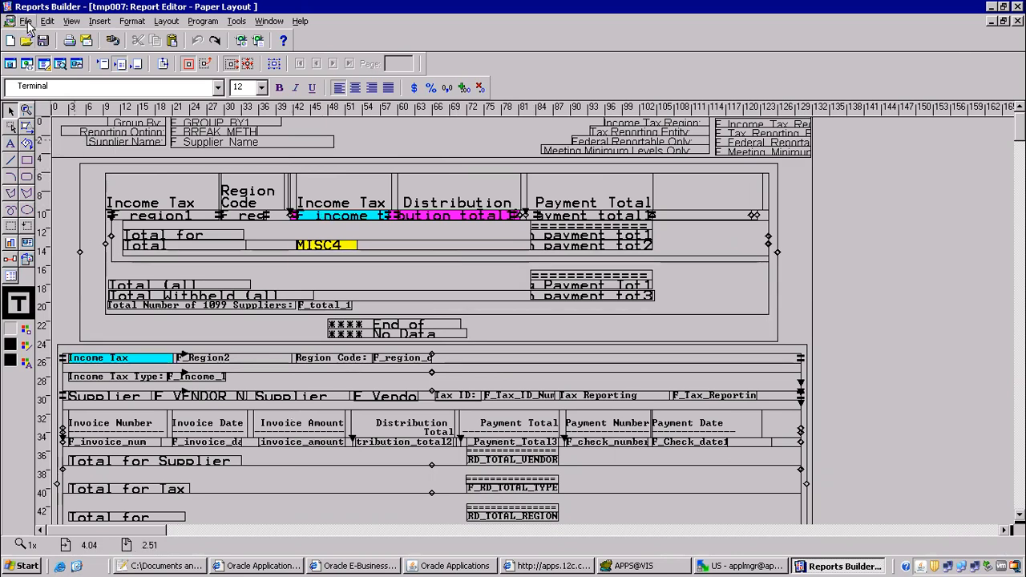
{"action": "left_click", "coordinate": [25, 21]}
Save the report as LPEAPXT7RVT.rdf, checking the class notes' rename step first.
{"action": "left_click", "coordinate": [63, 91]}
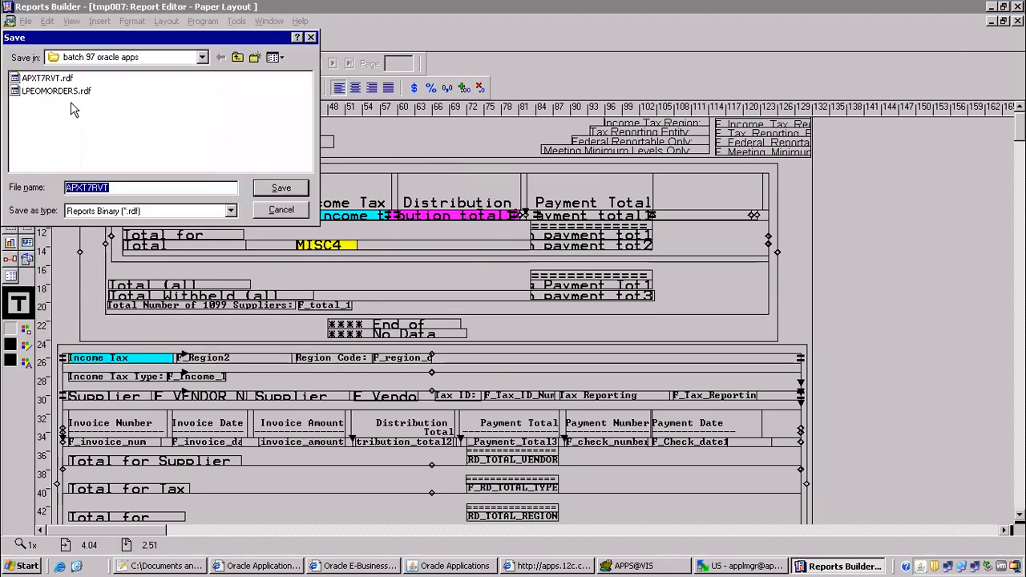
{"action": "left_click", "coordinate": [200, 566]}
{"action": "left_click_drag", "start_coordinate": [152, 158], "coordinate": [455, 158]}
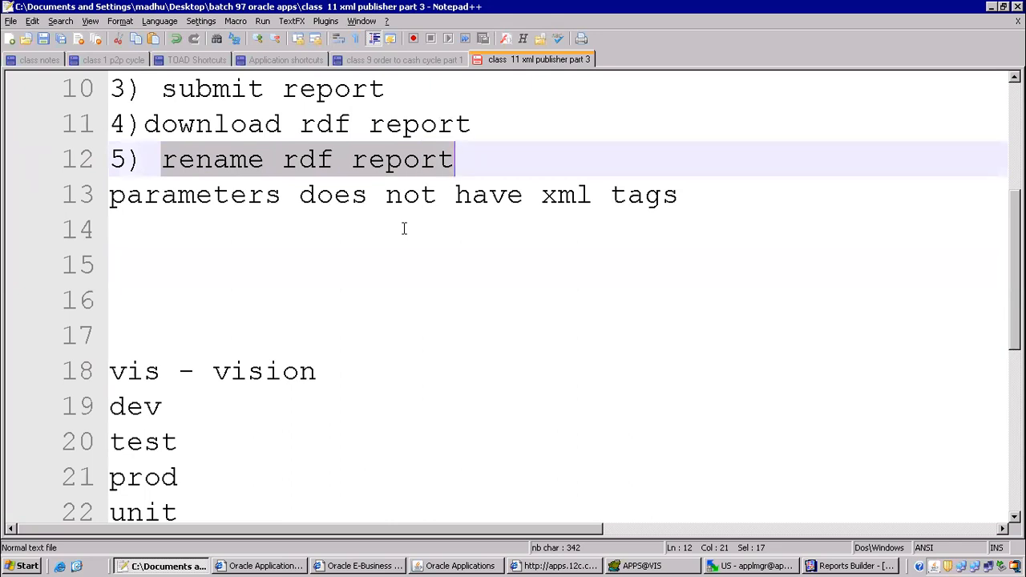
{"action": "key", "text": "alt+Tab"}
{"action": "left_click", "coordinate": [70, 188]}
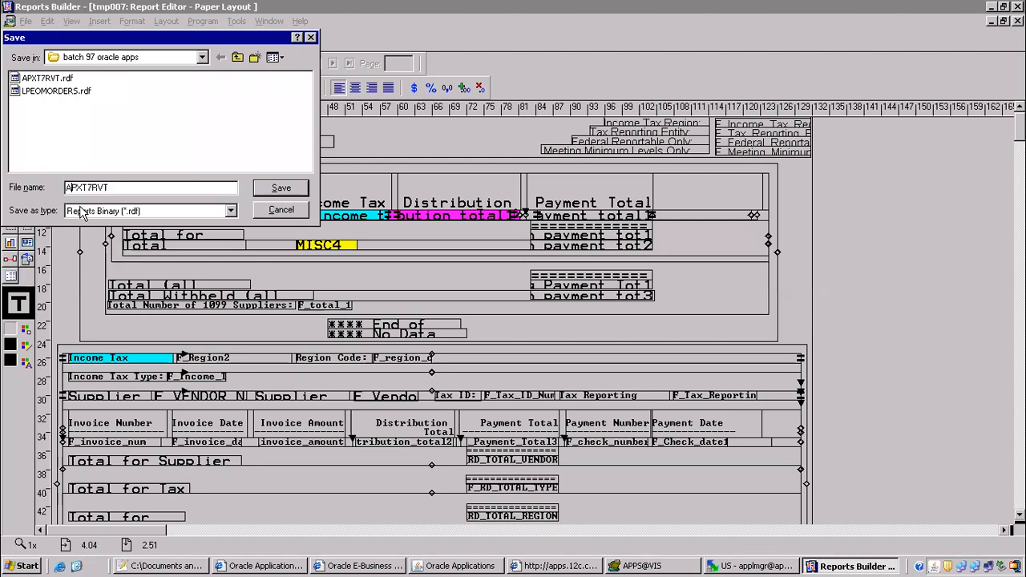
{"action": "type", "text": "LPE"}
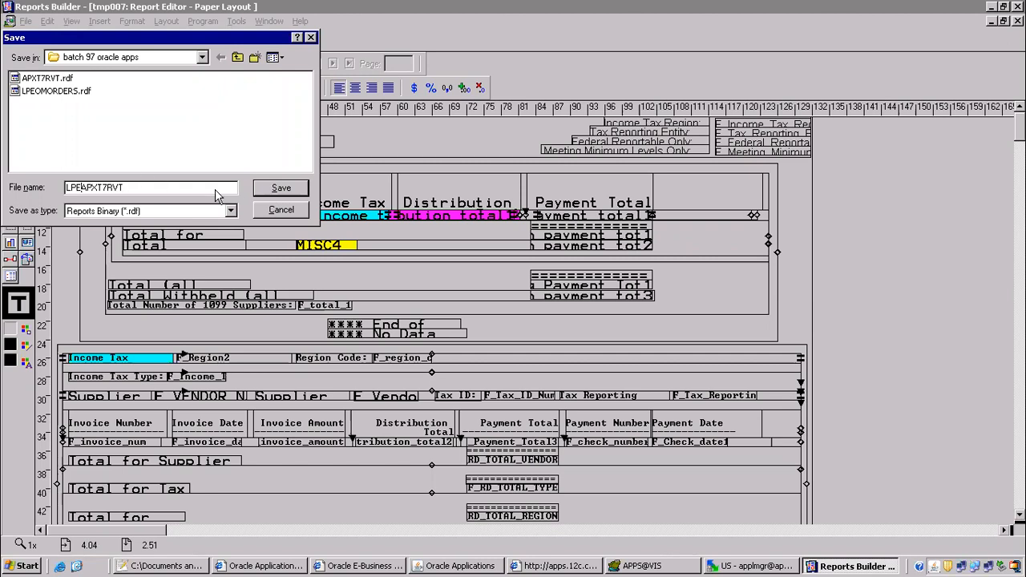
{"action": "left_click", "coordinate": [280, 192]}
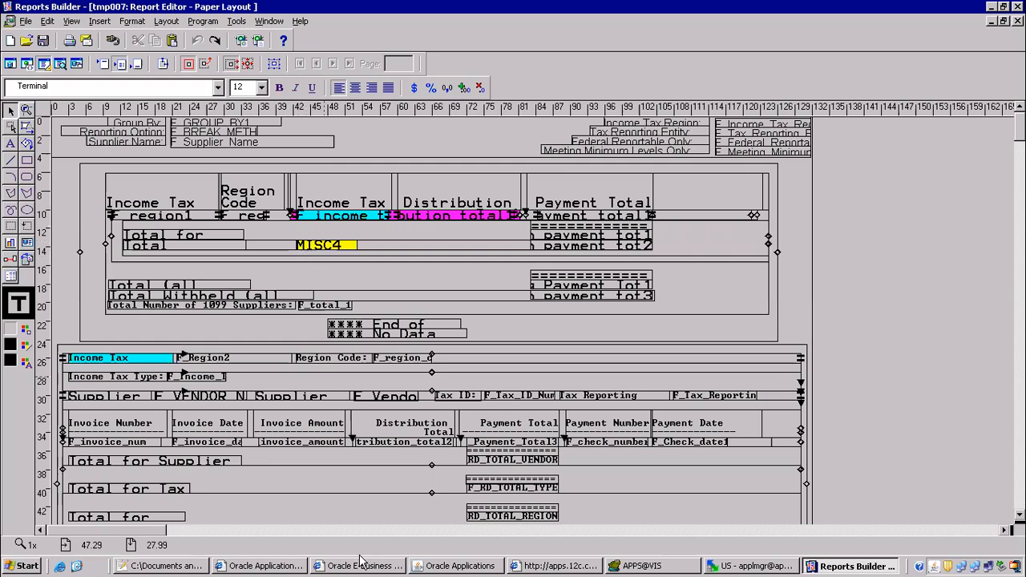
{"action": "left_click", "coordinate": [480, 566]}
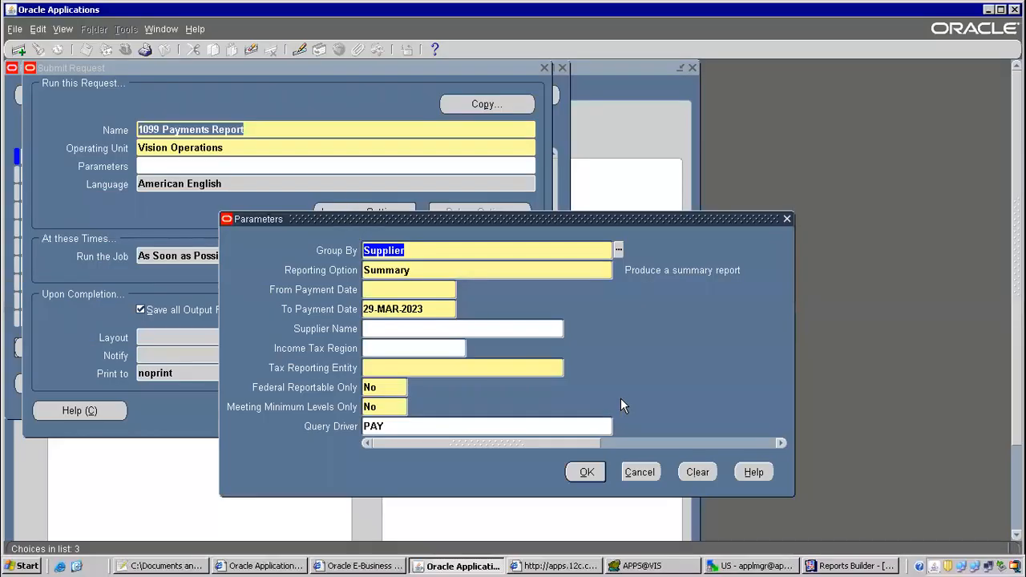
Cancel the pending 1099 Payments Report submission and list all my requests.
{"action": "left_click", "coordinate": [639, 472]}
{"action": "left_click", "coordinate": [501, 411]}
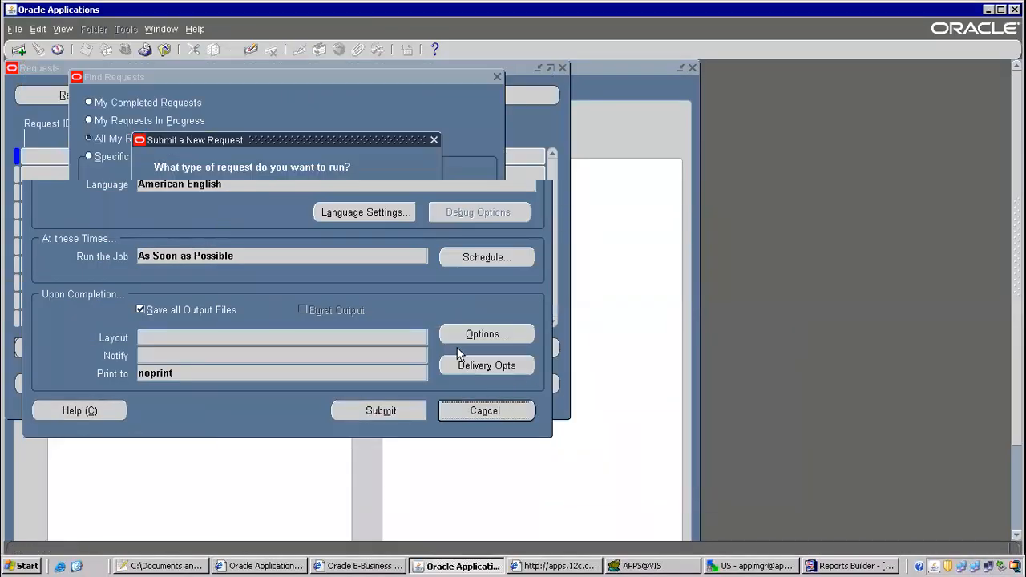
{"action": "left_click", "coordinate": [341, 320]}
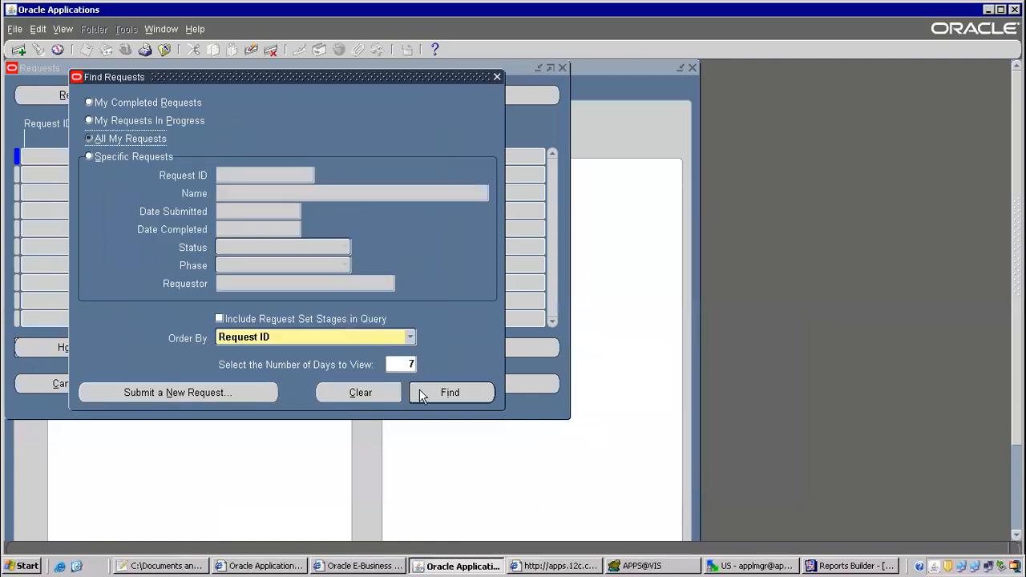
{"action": "left_click", "coordinate": [421, 392]}
Refresh the Requests list repeatedly to check whether the 1099 Payments Report finished.
{"action": "left_click", "coordinate": [116, 93]}
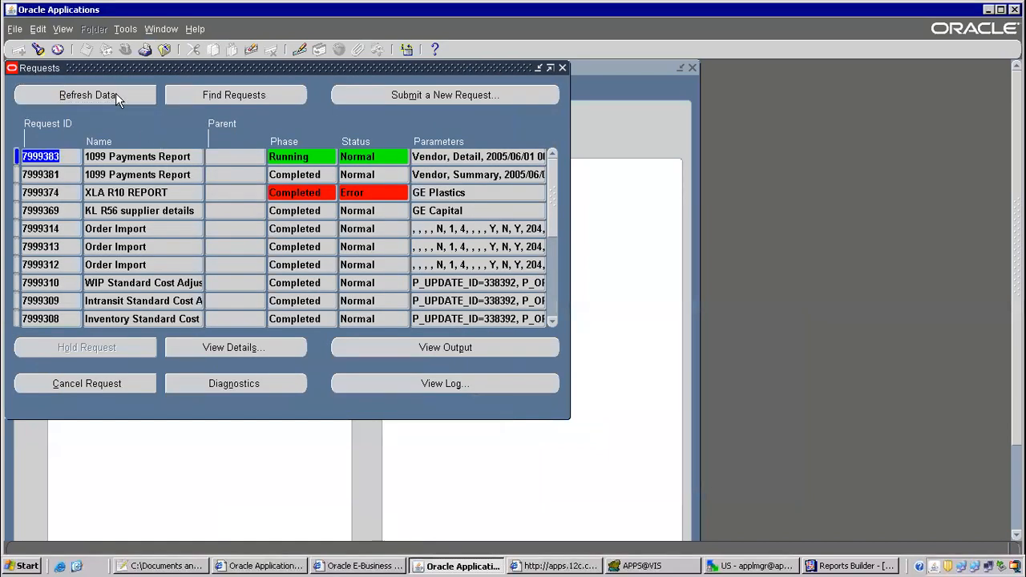
{"action": "left_click_drag", "start_coordinate": [415, 160], "coordinate": [702, 146]}
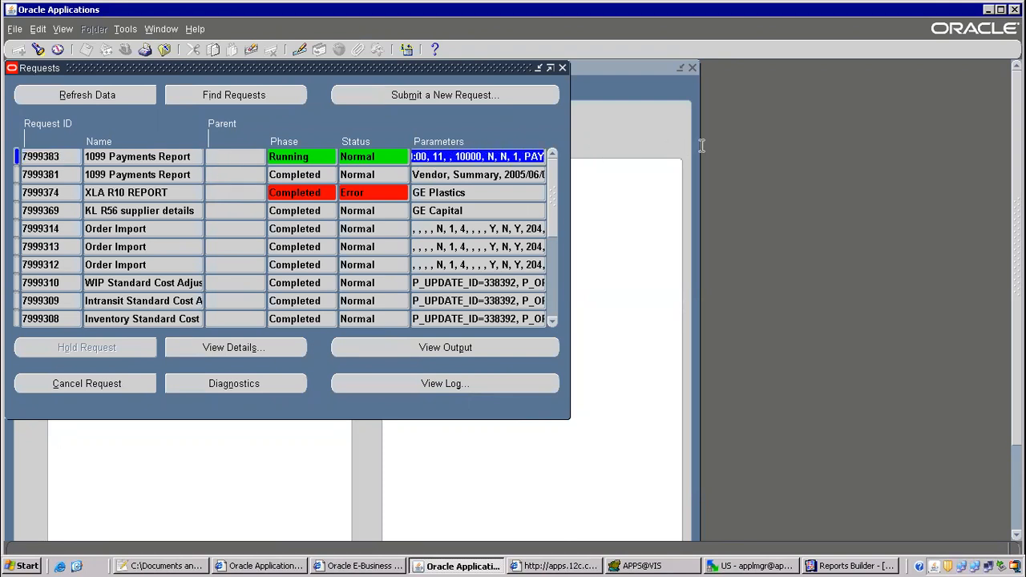
{"action": "left_click", "coordinate": [106, 94]}
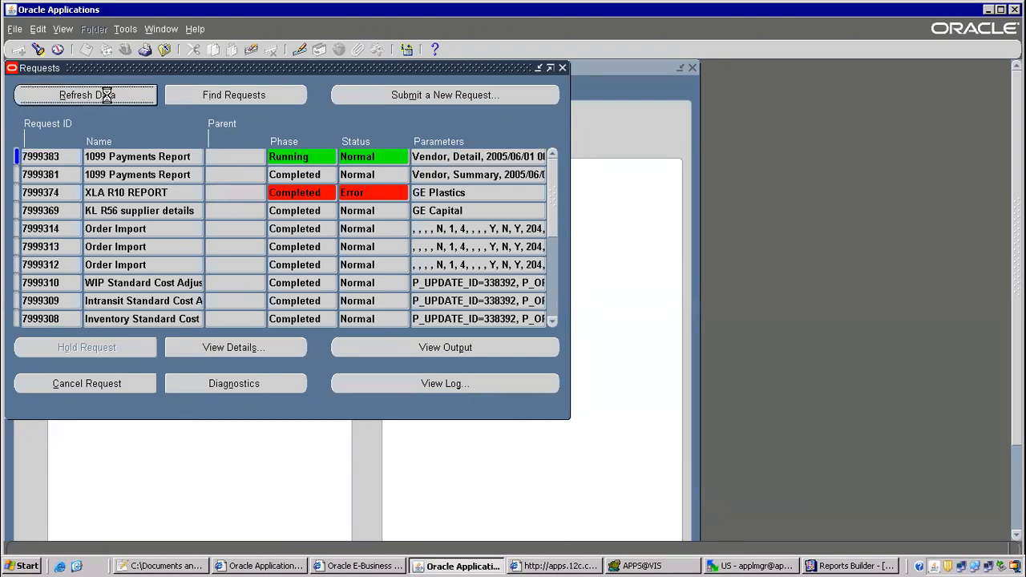
{"action": "left_click", "coordinate": [111, 95]}
{"action": "left_click", "coordinate": [111, 95]}
{"action": "left_click", "coordinate": [112, 93]}
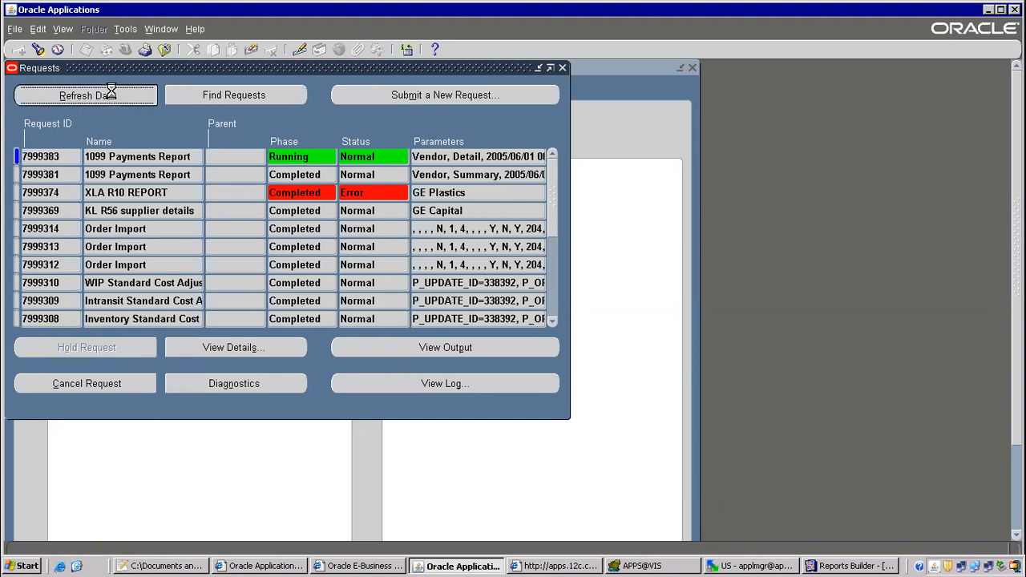
{"action": "key", "text": "alt+Tab"}
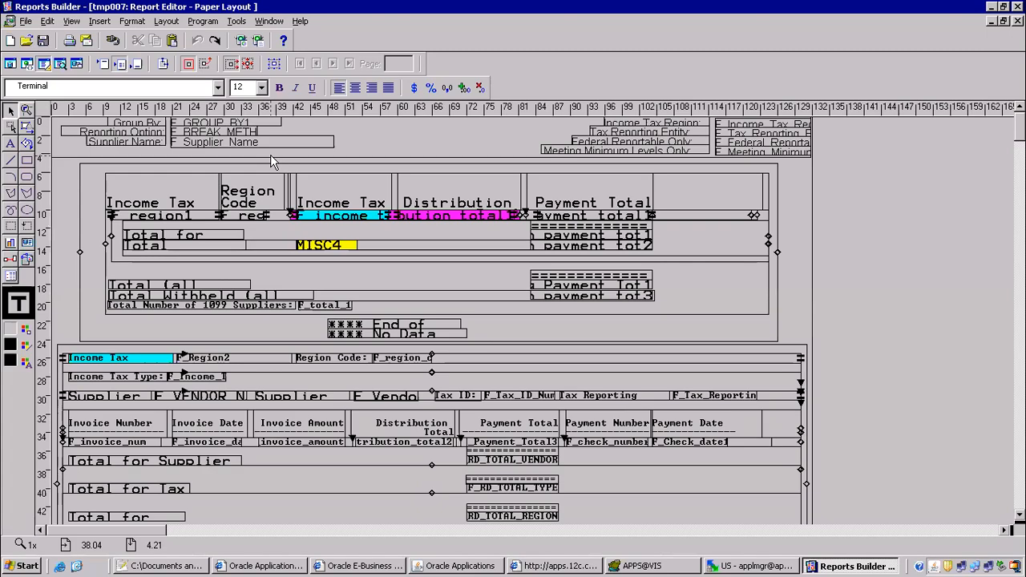
Add '6)move to server- ap_top' on line 14 of the class notes and start a '7)' line.
{"action": "key", "text": "alt+Tab"}
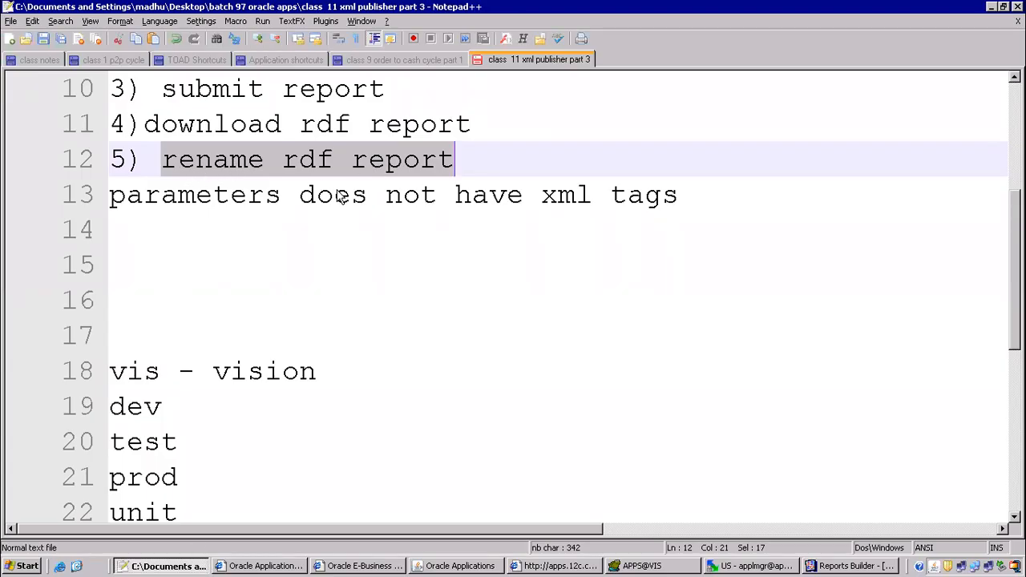
{"action": "left_click", "coordinate": [142, 233]}
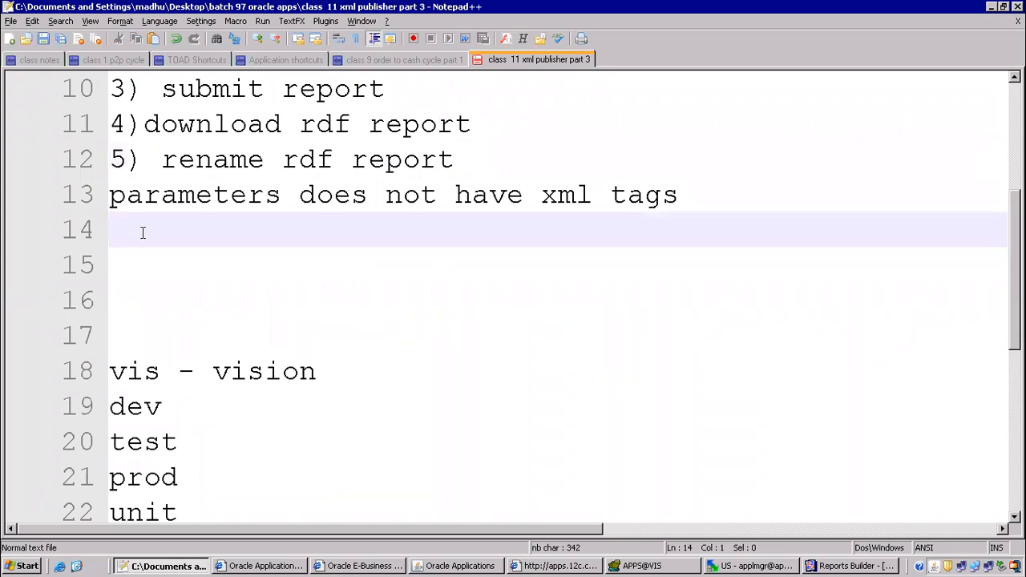
{"action": "type", "text": "6)"}
{"action": "key", "text": "Return"}
{"action": "key", "text": "Return"}
{"action": "key", "text": "Return"}
{"action": "key", "text": "Return"}
{"action": "key", "text": "Return"}
{"action": "key", "text": "Return"}
{"action": "key", "text": "Return"}
{"action": "key", "text": "Return"}
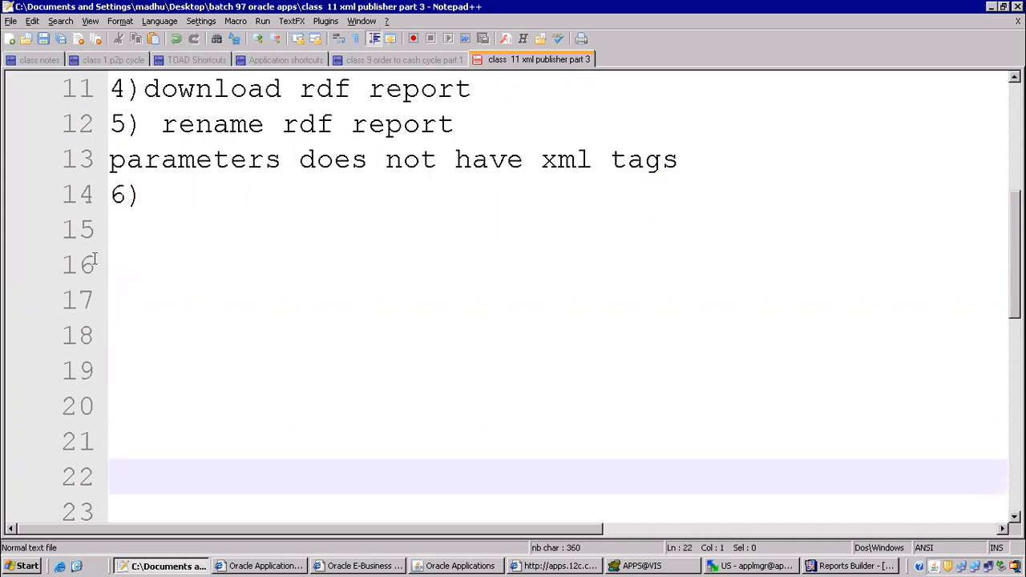
{"action": "left_click", "coordinate": [158, 186]}
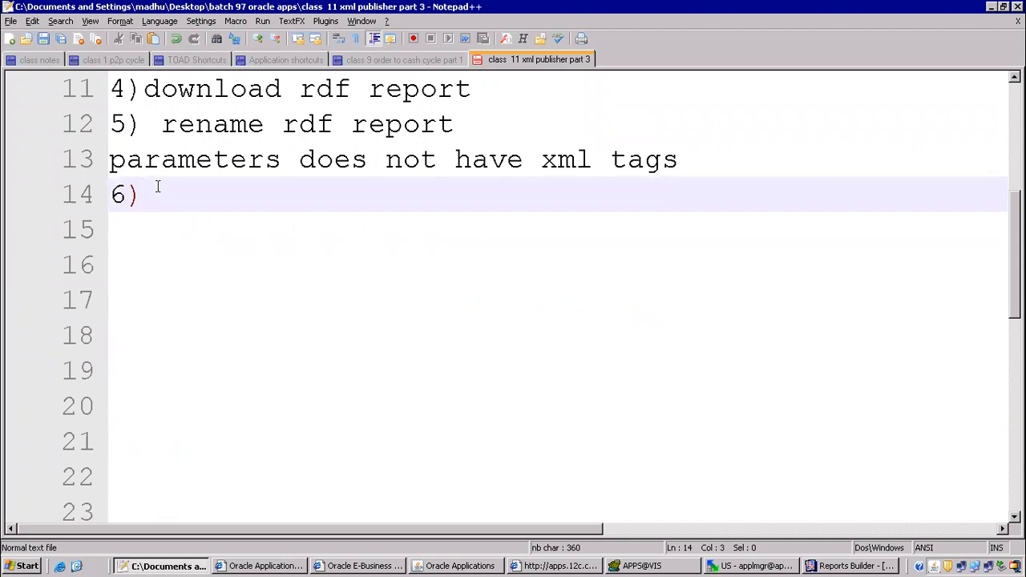
{"action": "type", "text": "move to server"}
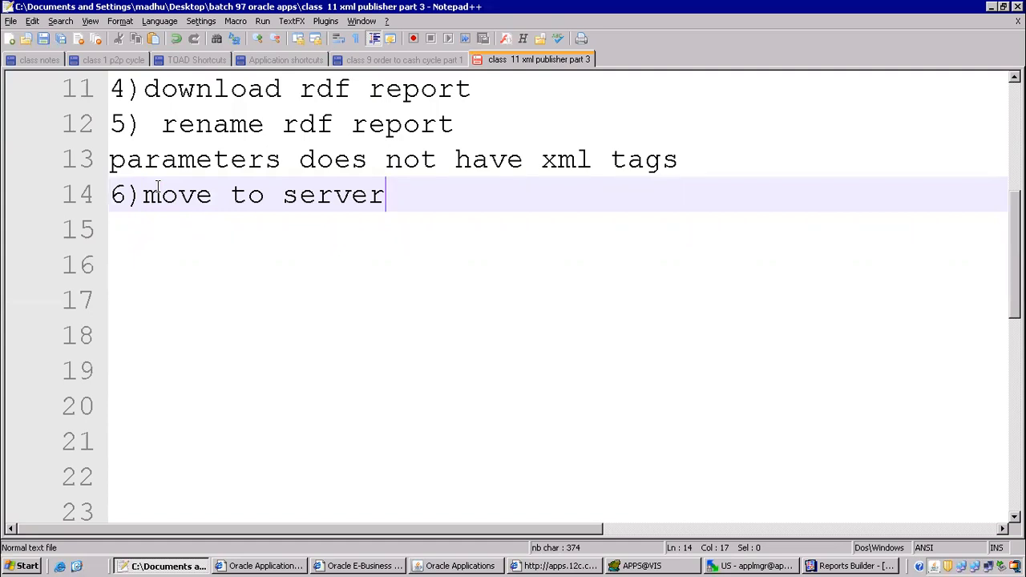
{"action": "type", "text": "- ap_top"}
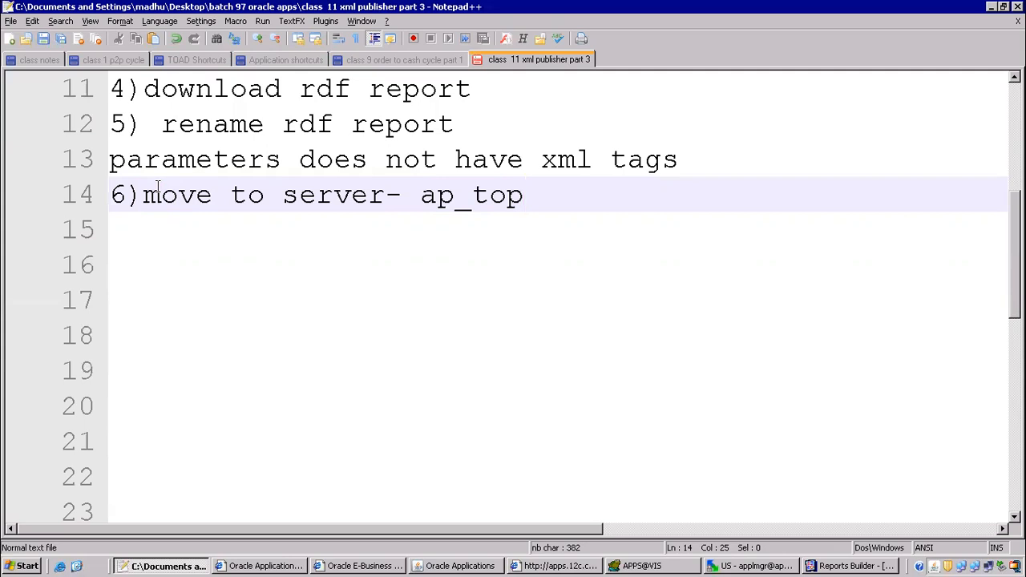
{"action": "key", "text": "Left"}
{"action": "key", "text": "Left"}
{"action": "key", "text": "Left"}
{"action": "key", "text": "Left"}
{"action": "key", "text": "End"}
{"action": "key", "text": "Return"}
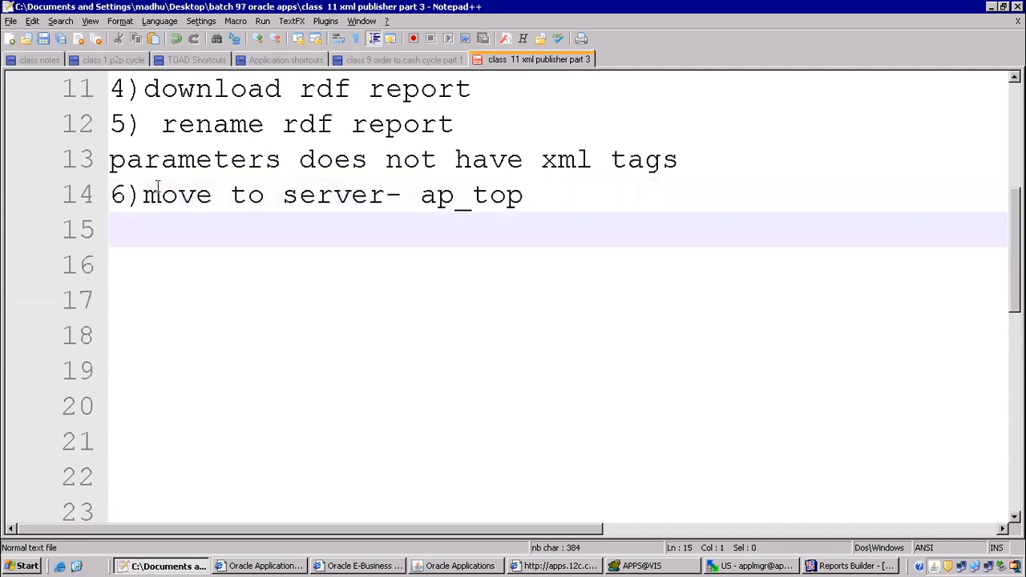
{"action": "type", "text": "7) executabe"}
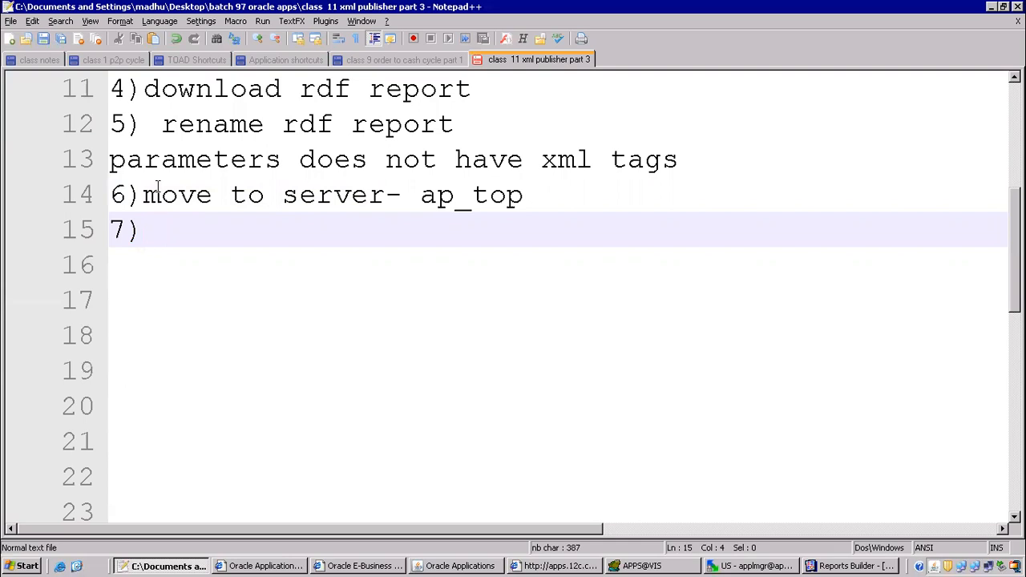
Add notes lines '7)executable', '8) concurrent program' and '9)request group'.
{"action": "type", "text": "executable"}
{"action": "key", "text": "BackSpace"}
{"action": "type", "text": "le"}
{"action": "key", "text": "Return"}
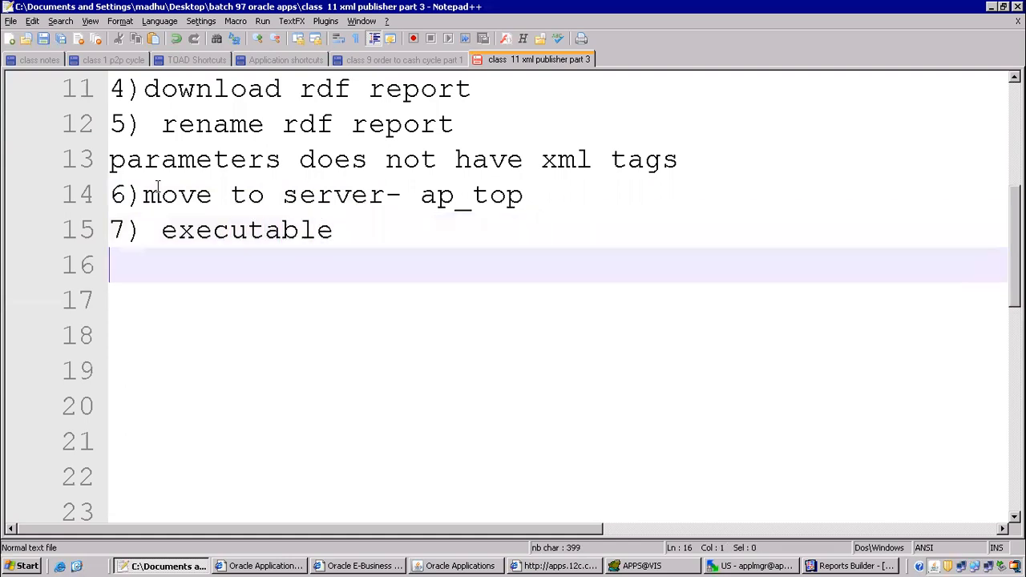
{"action": "type", "text": "8) concurrent "}
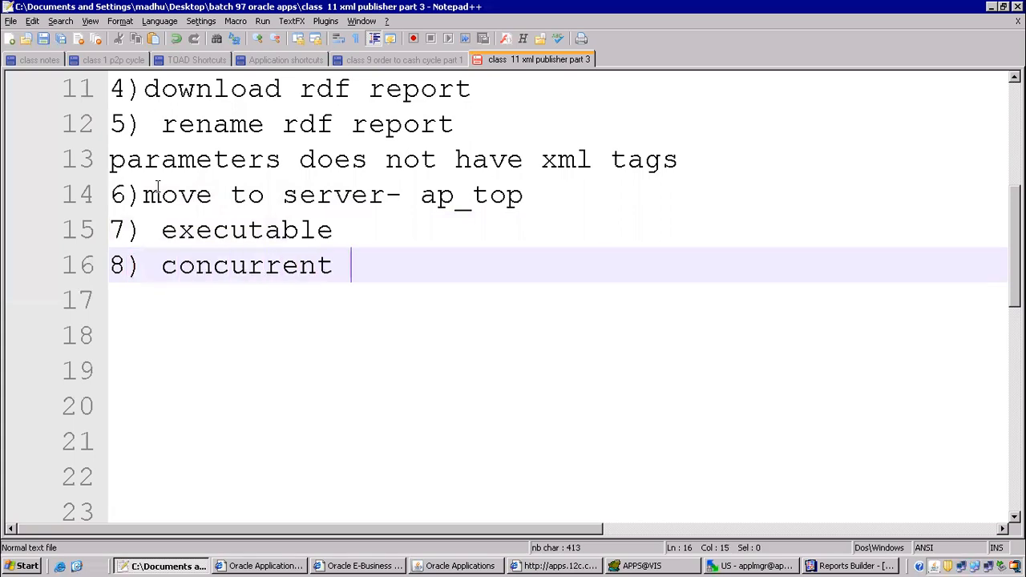
{"action": "type", "text": "program"}
{"action": "key", "text": "Return"}
{"action": "type", "text": "9)"}
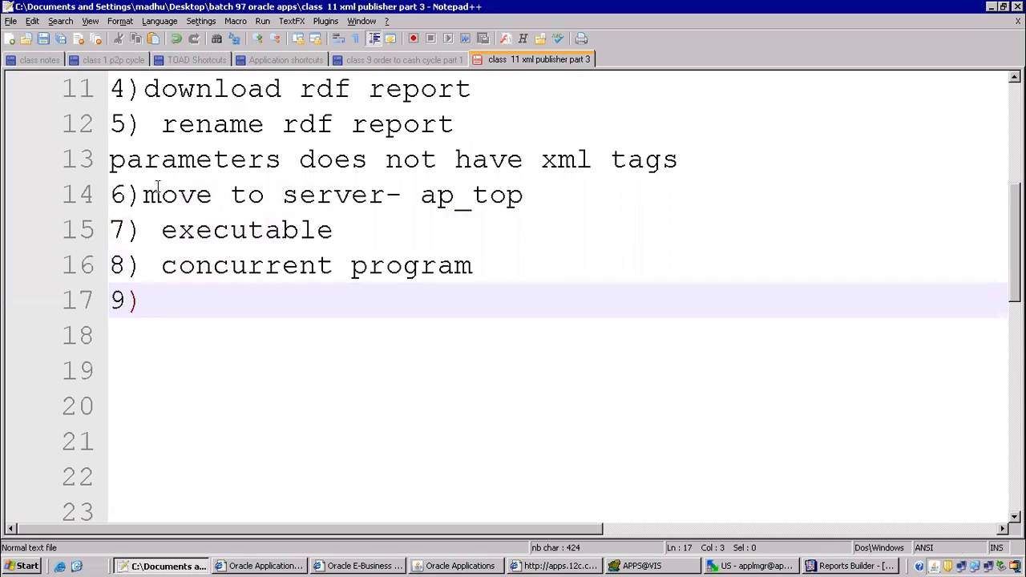
{"action": "type", "text": "reque"}
{"action": "type", "text": "roup"}
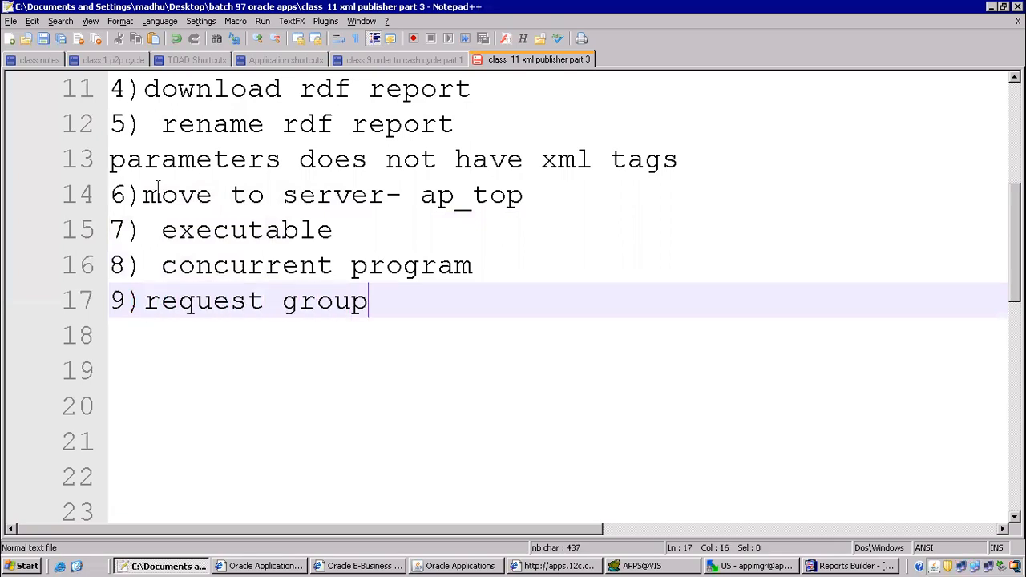
{"action": "key", "text": "Return"}
Add '10) submit from responsiblity', correcting the mistyped 5, and '11) save xml file'.
{"action": "type", "text": "5"}
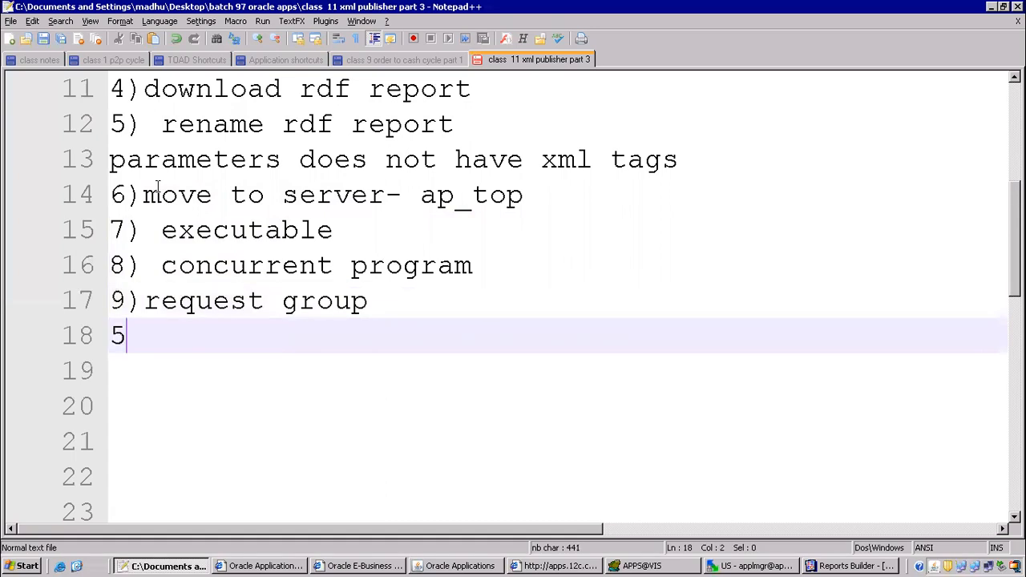
{"action": "type", "text": ") subm"}
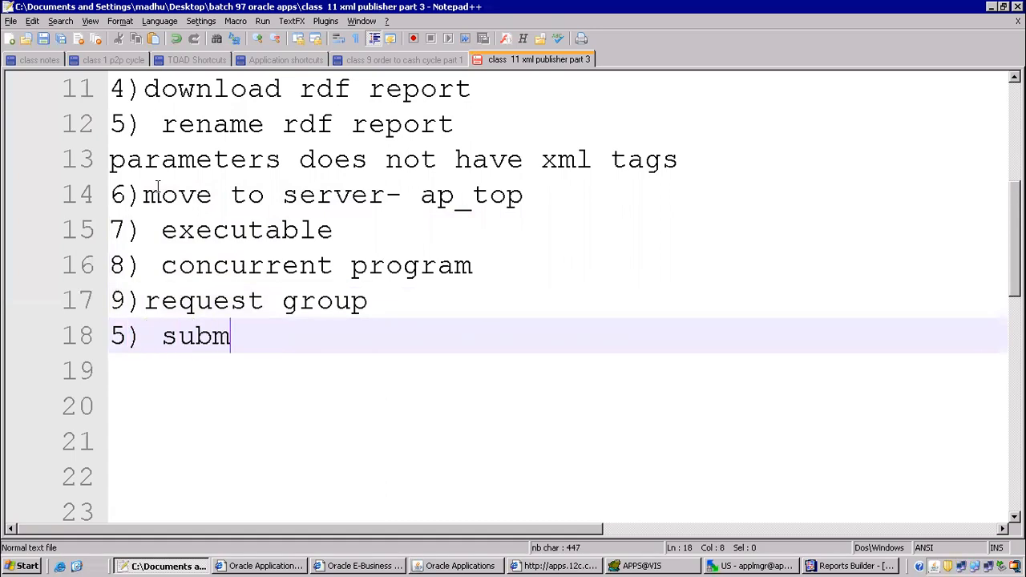
{"action": "type", "text": "it from responsiblity"}
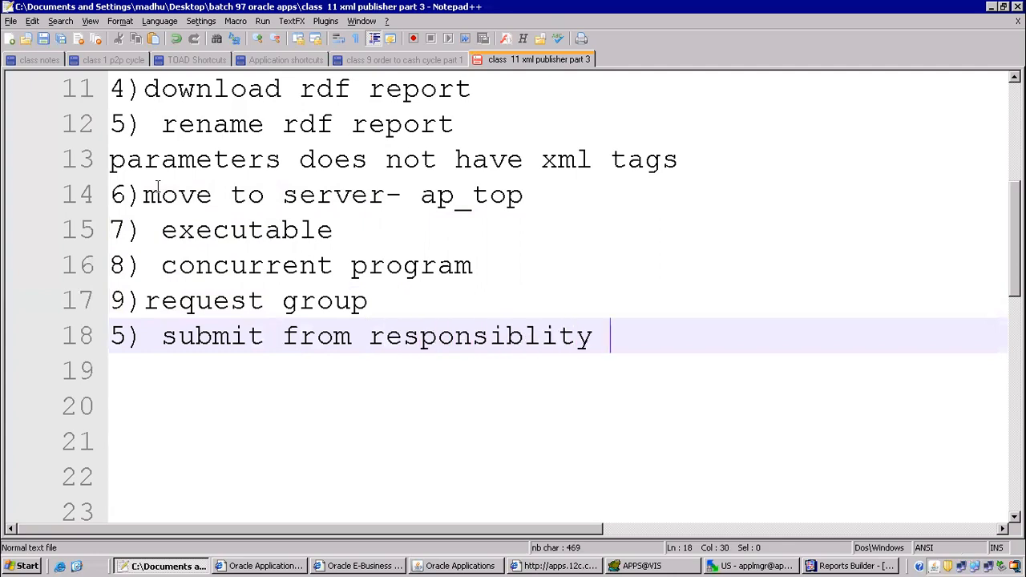
{"action": "key", "text": "Return"}
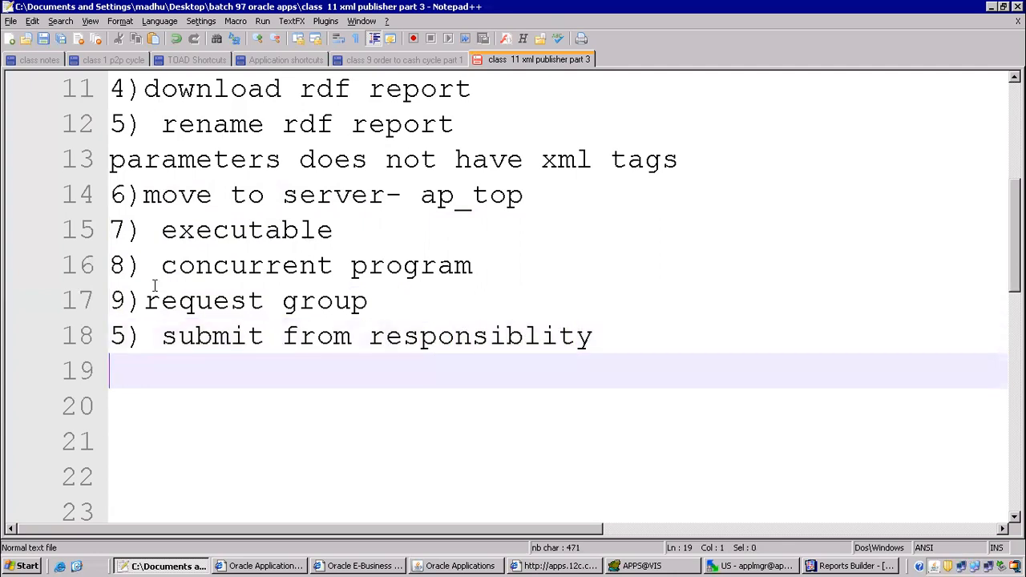
{"action": "left_click_drag", "start_coordinate": [126, 337], "coordinate": [101, 337]}
{"action": "type", "text": "10"}
{"action": "key", "text": "End"}
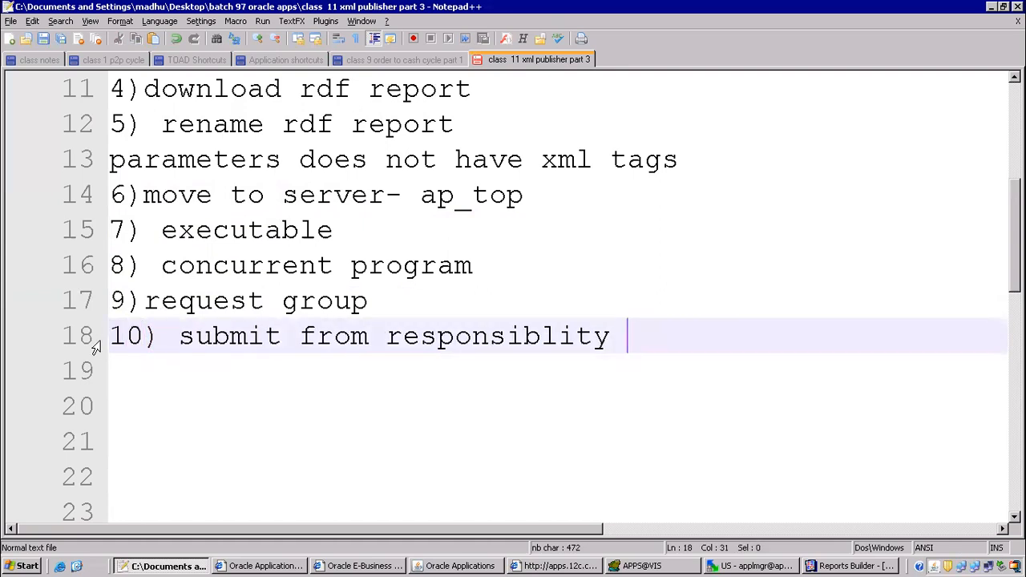
{"action": "key", "text": "Return"}
{"action": "type", "text": "11)"}
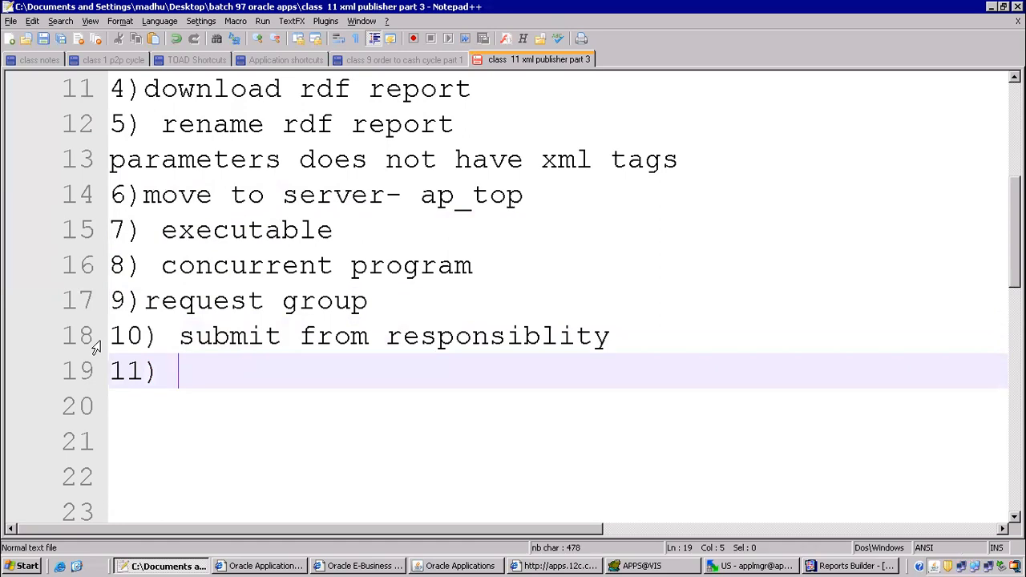
{"action": "type", "text": " save xml file"}
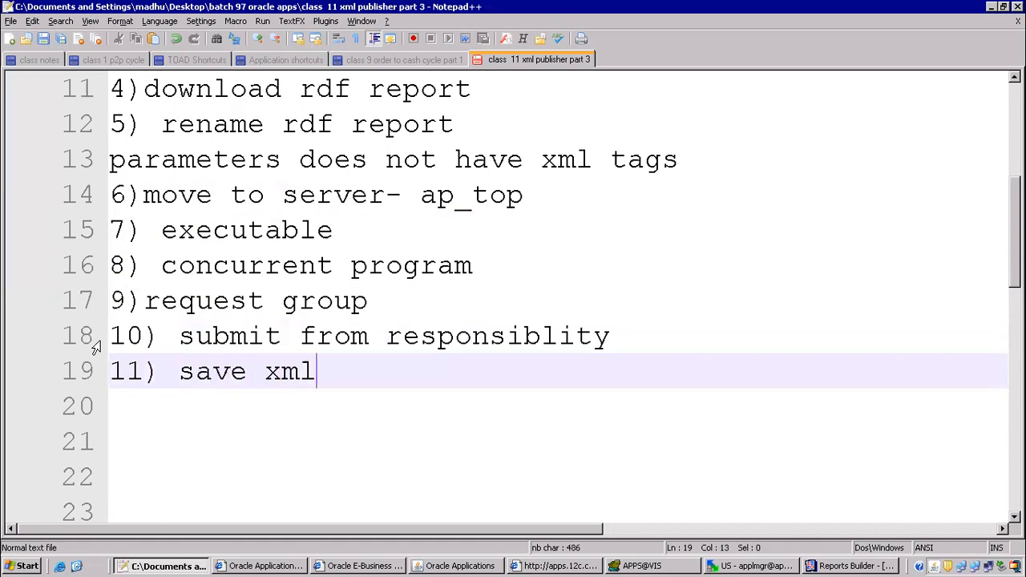
{"action": "key", "text": "Return"}
Add the final lines '12) rtf', '13) data definition', '14) template' and '15) submit'.
{"action": "type", "text": "12) "}
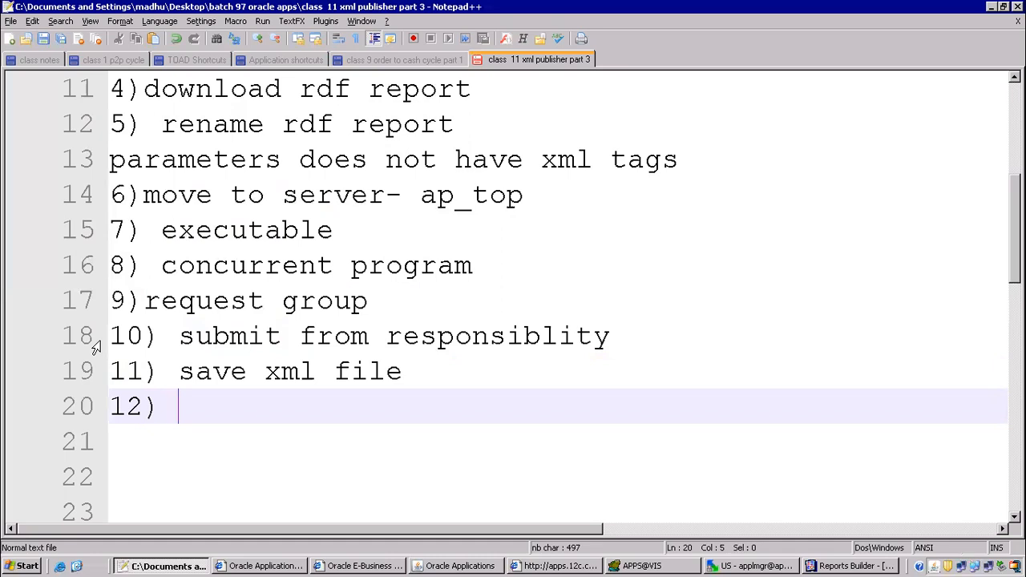
{"action": "type", "text": "rtf"}
{"action": "key", "text": "Return"}
{"action": "type", "text": "13"}
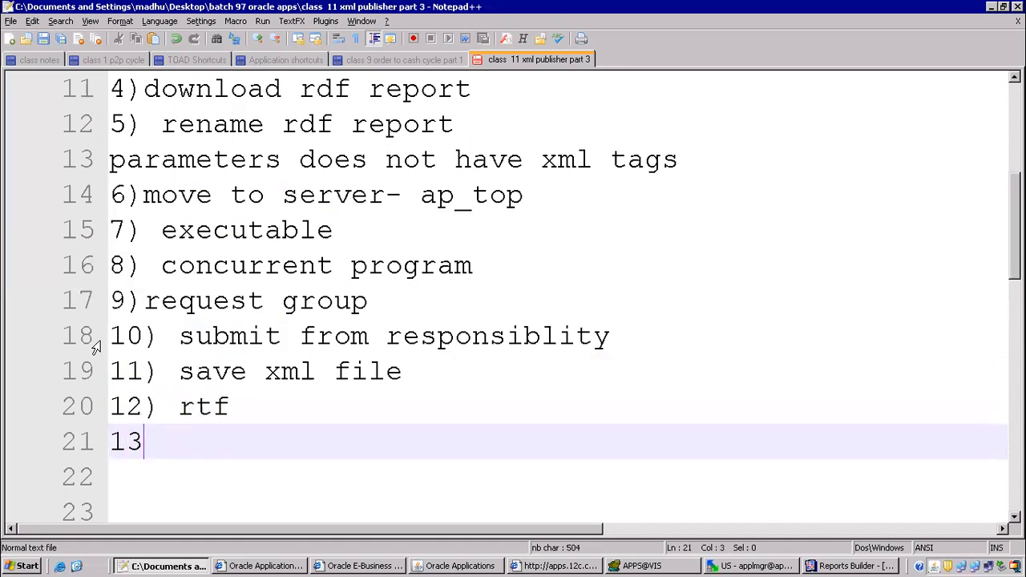
{"action": "type", "text": ") data dr"}
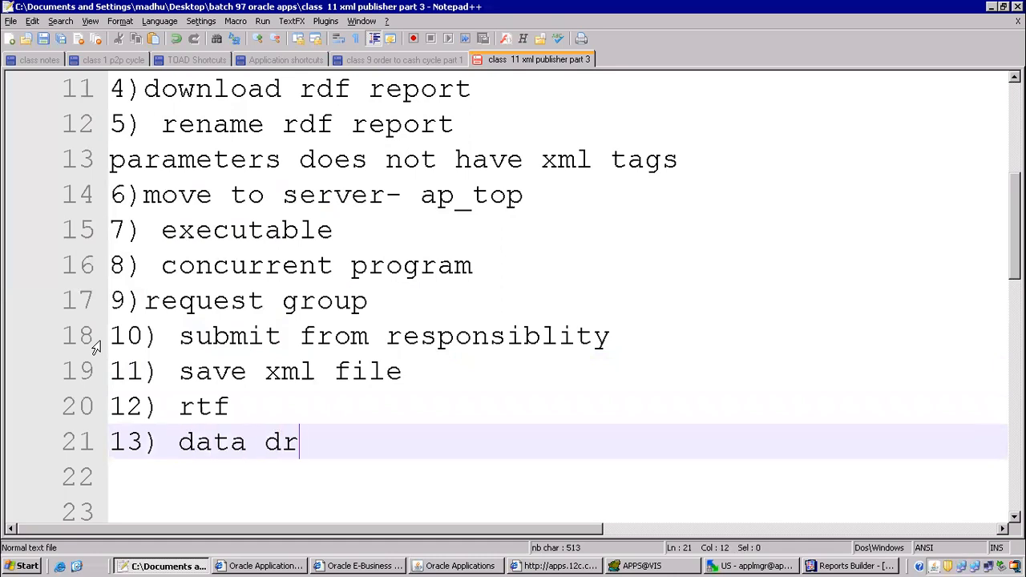
{"action": "key", "text": "BackSpace"}
{"action": "type", "text": "efinition"}
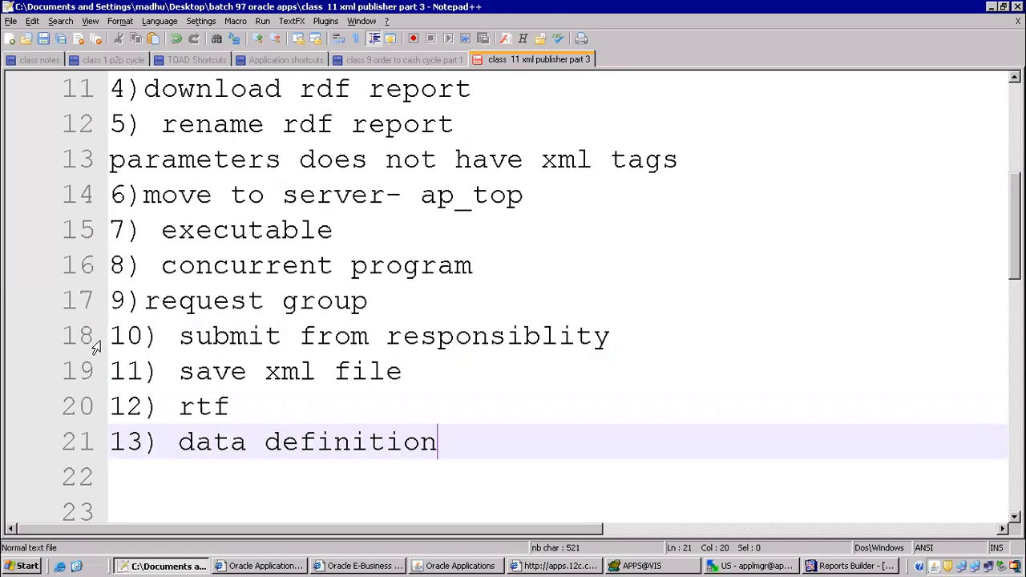
{"action": "key", "text": "Return"}
{"action": "type", "text": "14"}
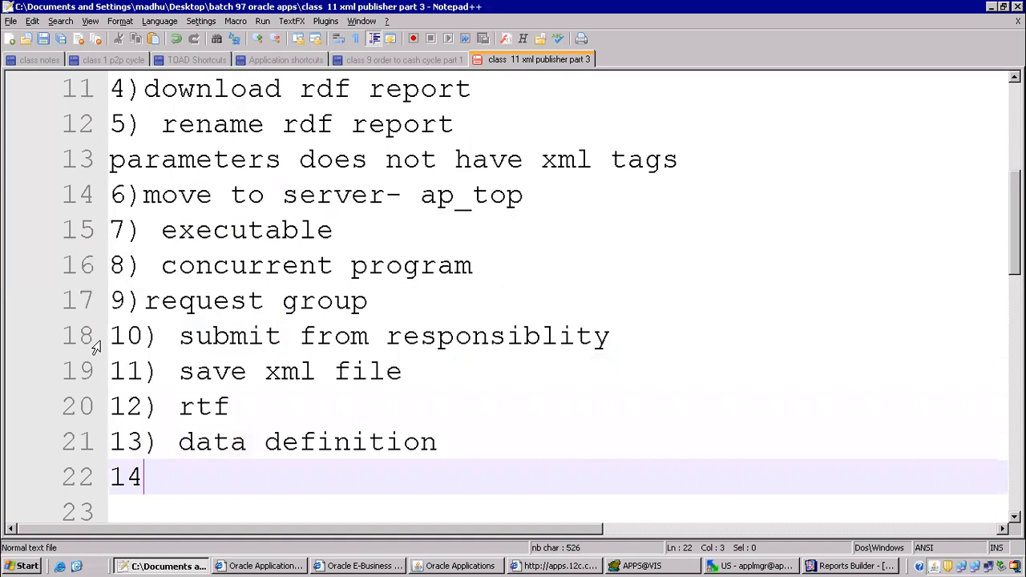
{"action": "type", "text": ") template"}
{"action": "key", "text": "Return"}
{"action": "type", "text": "15()"}
{"action": "key", "text": "BackSpace"}
{"action": "key", "text": "BackSpace"}
{"action": "key", "text": "BackSpace"}
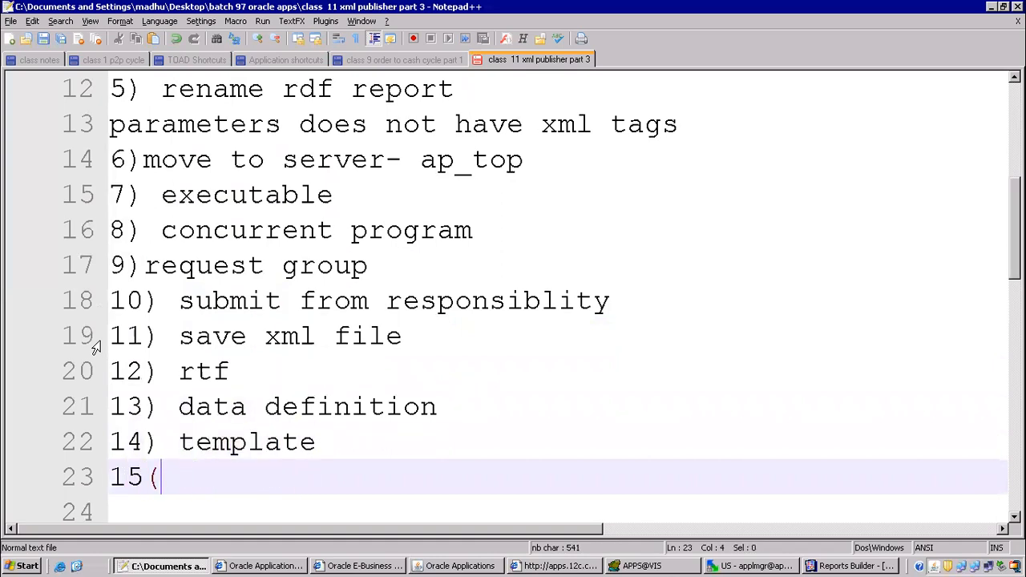
{"action": "type", "text": ") submit"}
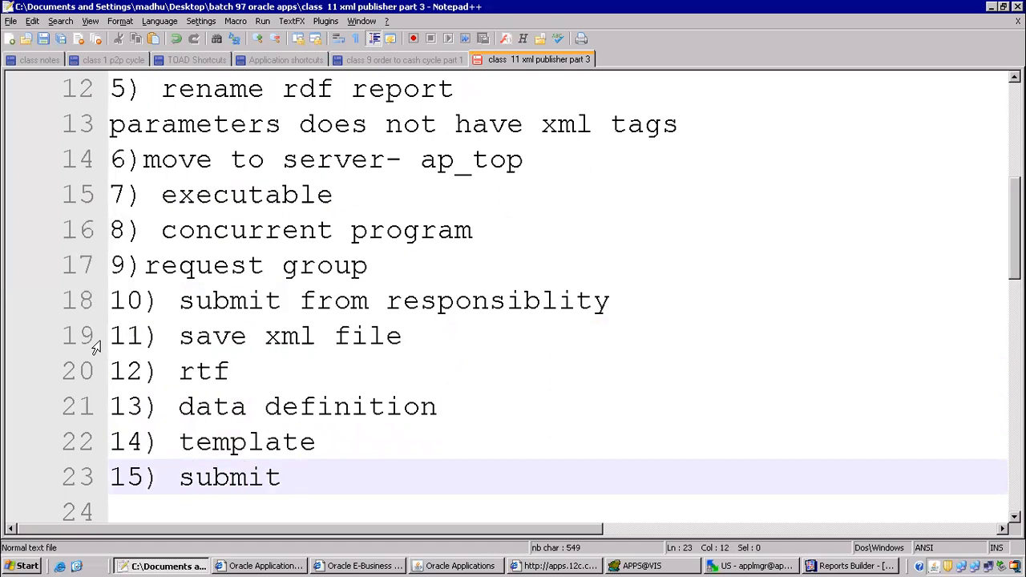
Highlight steps 6 through 15 in the notes to review them, then clear the selection.
{"action": "left_click_drag", "start_coordinate": [120, 191], "coordinate": [384, 469]}
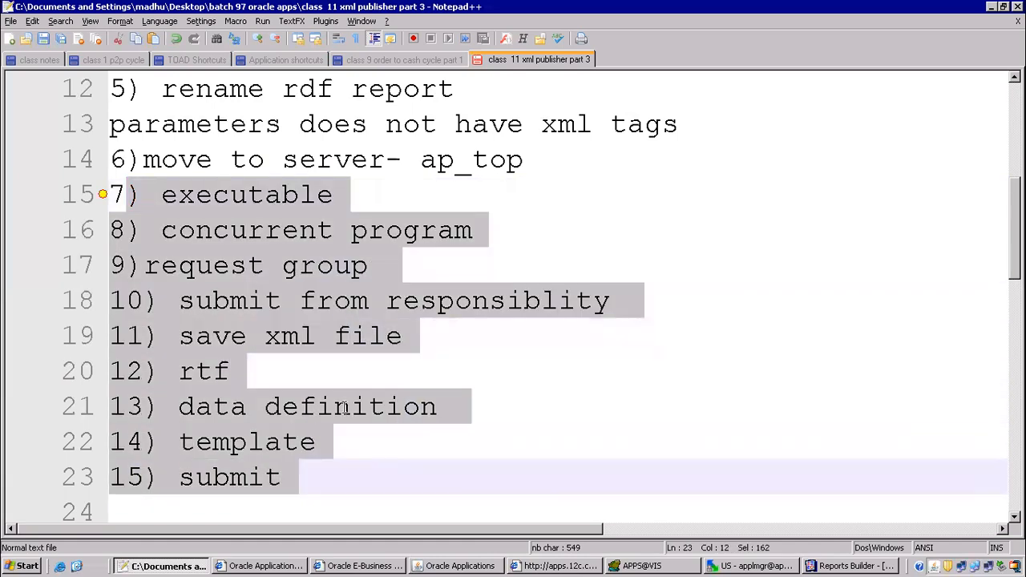
{"action": "left_click", "coordinate": [156, 195]}
{"action": "left_click", "coordinate": [128, 159]}
{"action": "left_click", "coordinate": [161, 194], "text": "shift"}
{"action": "left_click_drag", "start_coordinate": [275, 264], "coordinate": [307, 479]}
{"action": "left_click", "coordinate": [332, 195]}
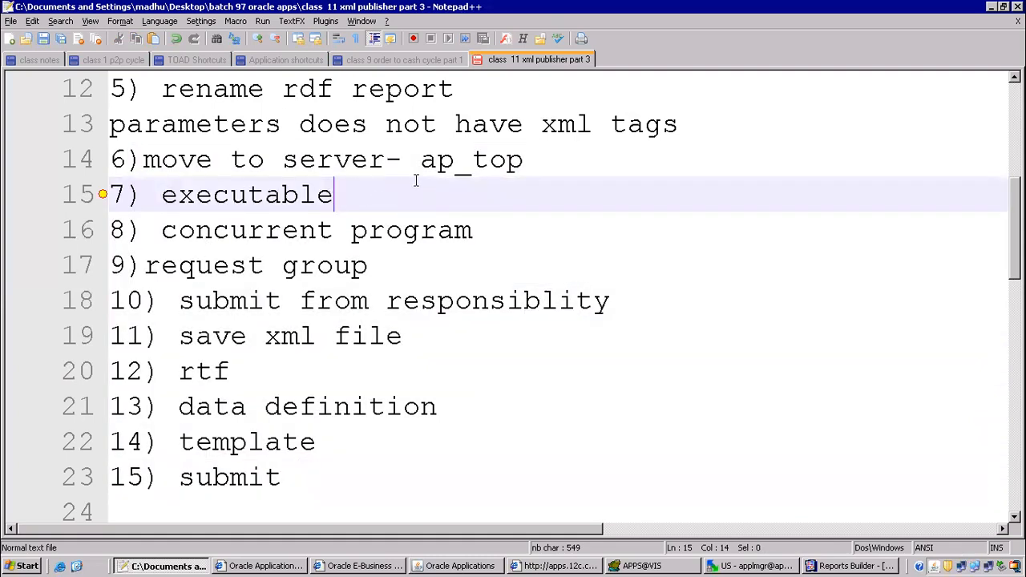
Upload the local LPEAPXT7RVT.rdf to the server's ap 12.0.0 reports/US folder in WinSCP.
{"action": "left_click", "coordinate": [760, 566]}
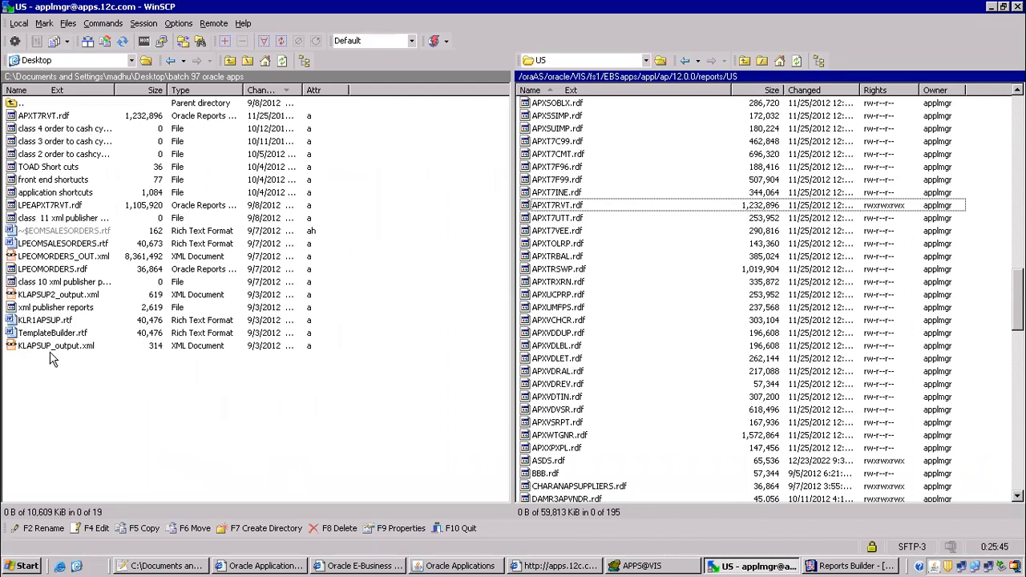
{"action": "left_click_drag", "start_coordinate": [39, 206], "coordinate": [844, 273]}
{"action": "left_click", "coordinate": [551, 339]}
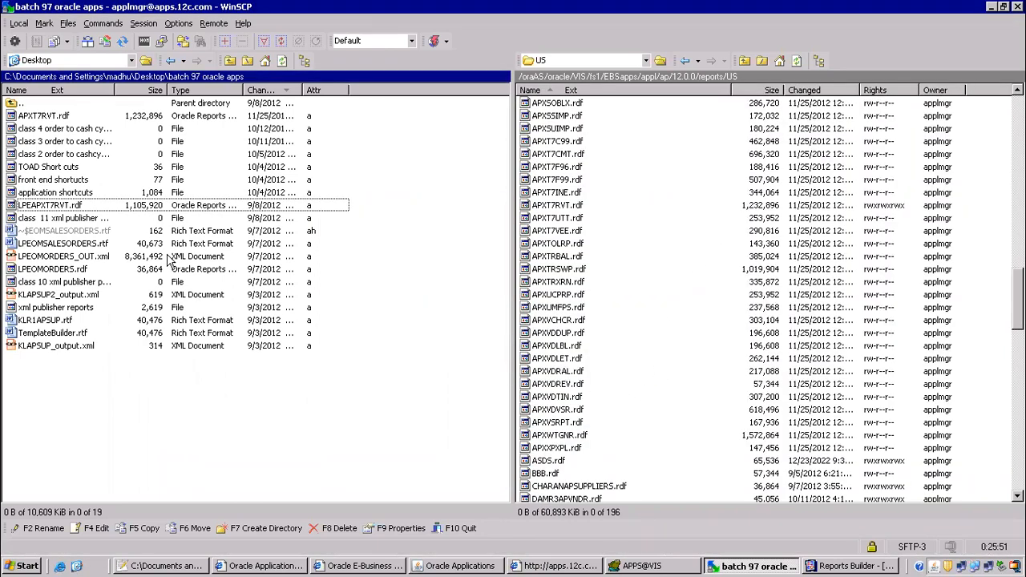
{"action": "left_click", "coordinate": [69, 207]}
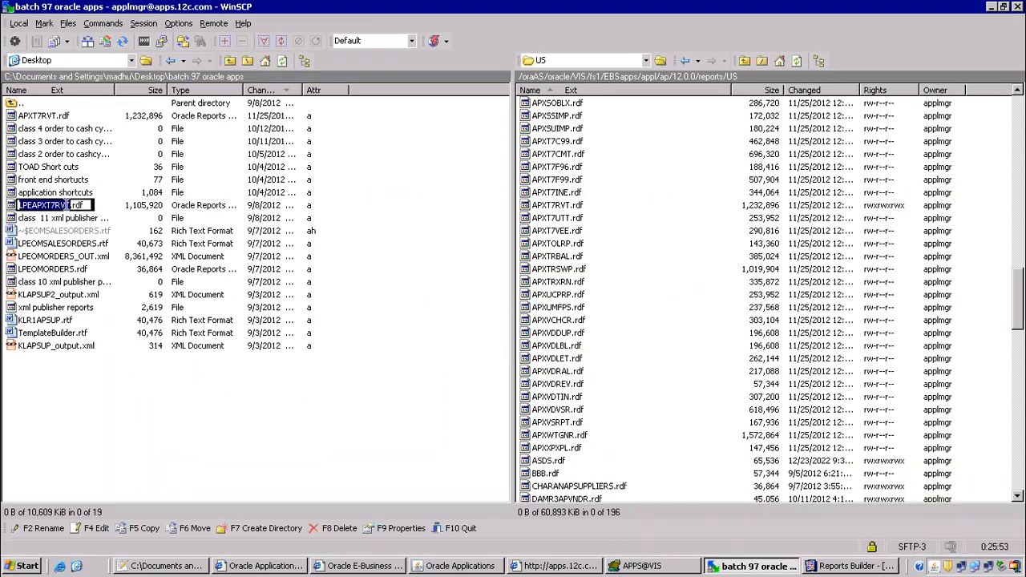
Refresh the requests and view the 1099 Payments Report output's invoice table.
{"action": "left_click", "coordinate": [457, 565]}
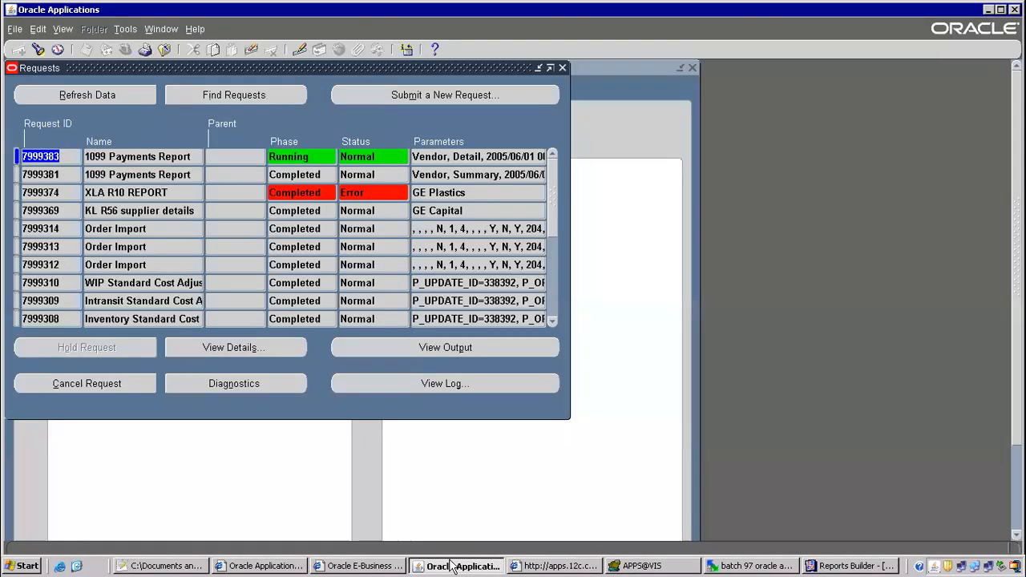
{"action": "left_click", "coordinate": [121, 94]}
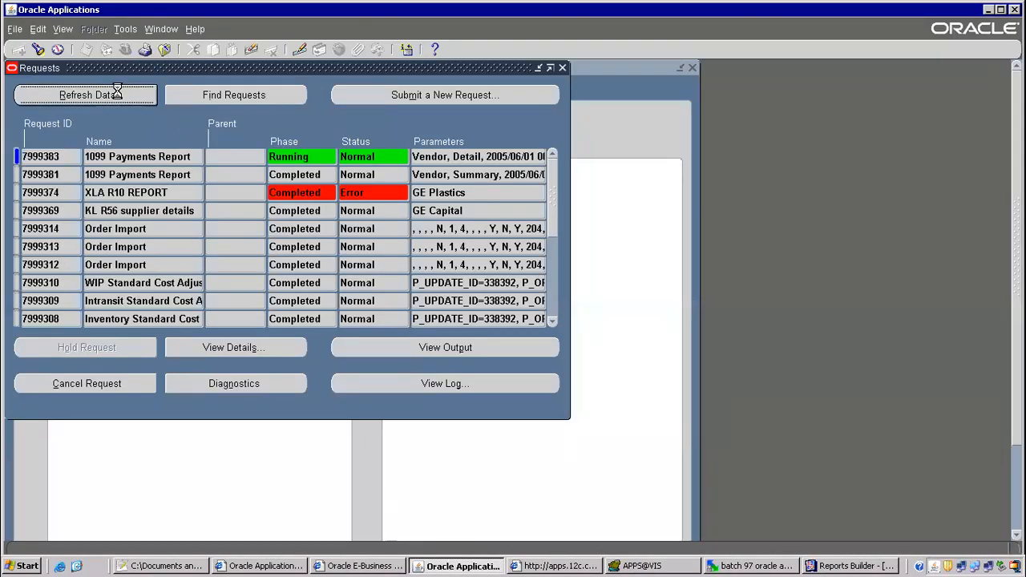
{"action": "left_click", "coordinate": [461, 348]}
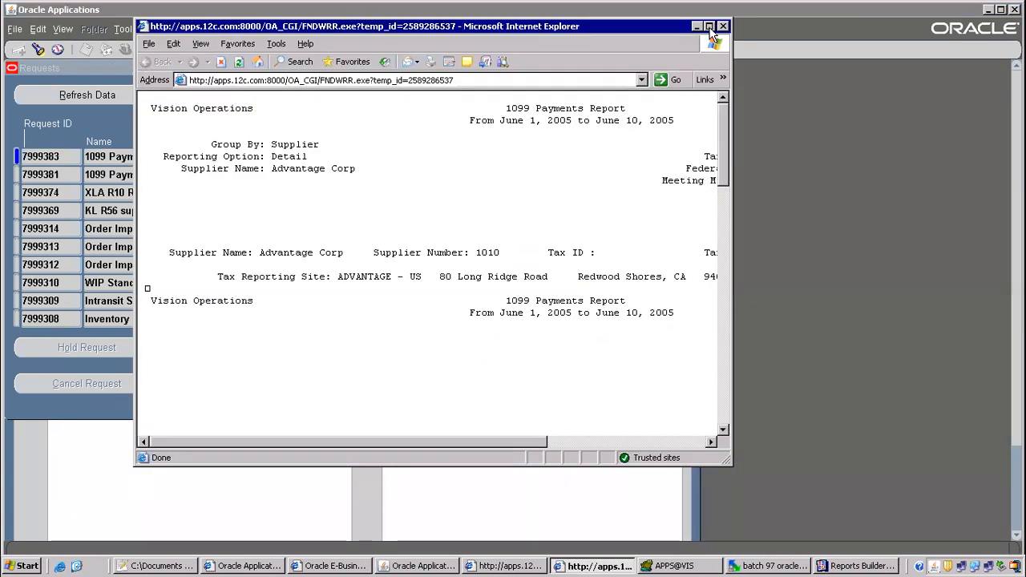
{"action": "left_click", "coordinate": [710, 26]}
{"action": "scroll", "coordinate": [775, 252], "scroll_direction": "down", "scroll_amount": 10}
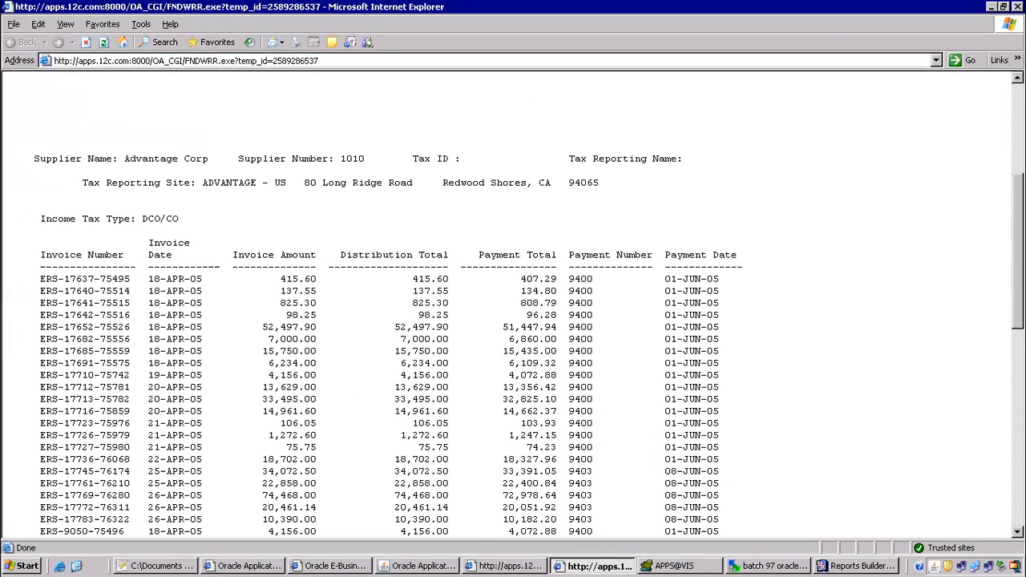
{"action": "left_click_drag", "start_coordinate": [48, 118], "coordinate": [830, 529]}
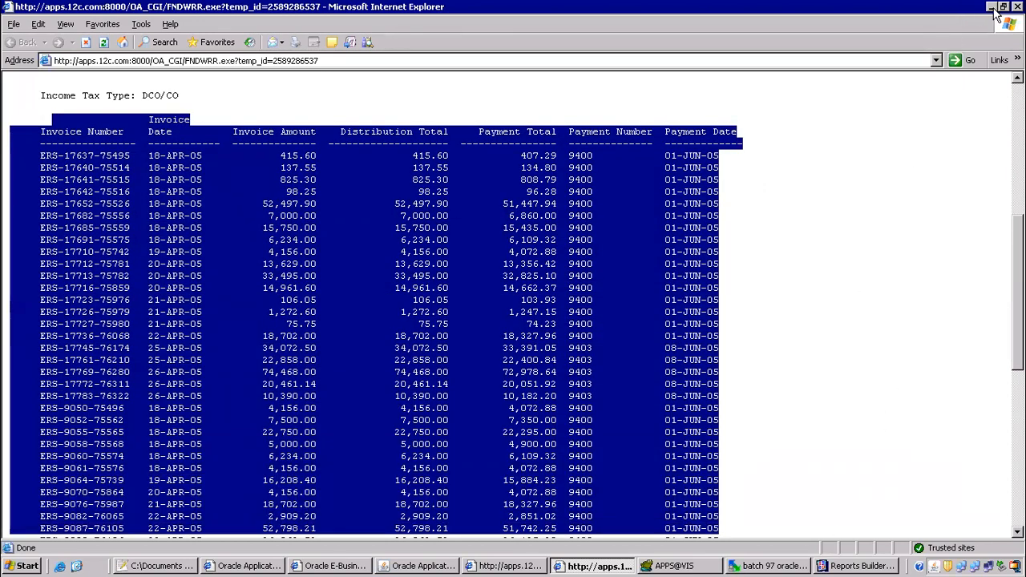
Open the other 1099 Payments Report request outputs, scroll to the end, and close the output.
{"action": "left_click", "coordinate": [991, 6]}
{"action": "left_click", "coordinate": [224, 177]}
{"action": "left_click", "coordinate": [446, 347]}
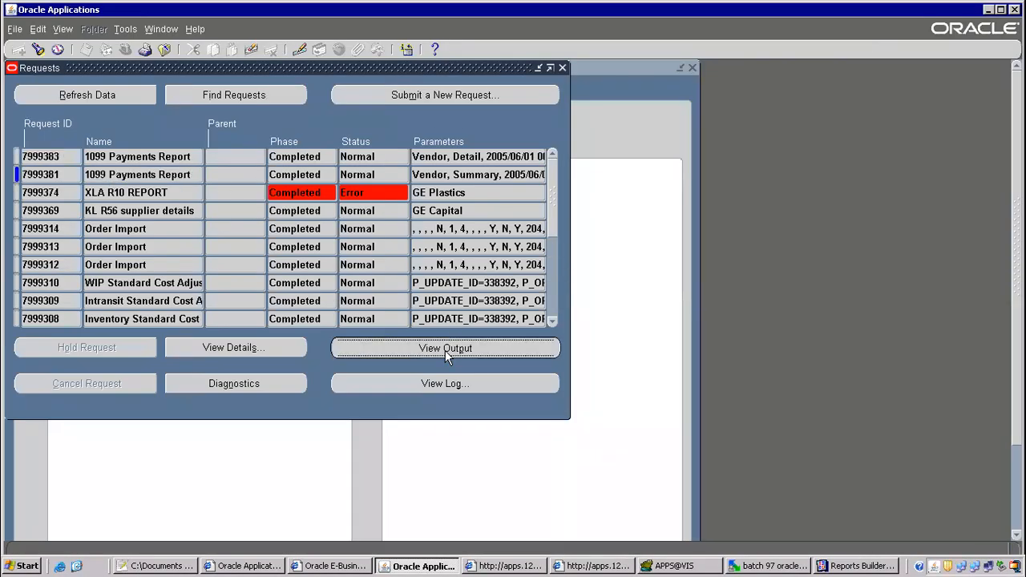
{"action": "left_click", "coordinate": [725, 42]}
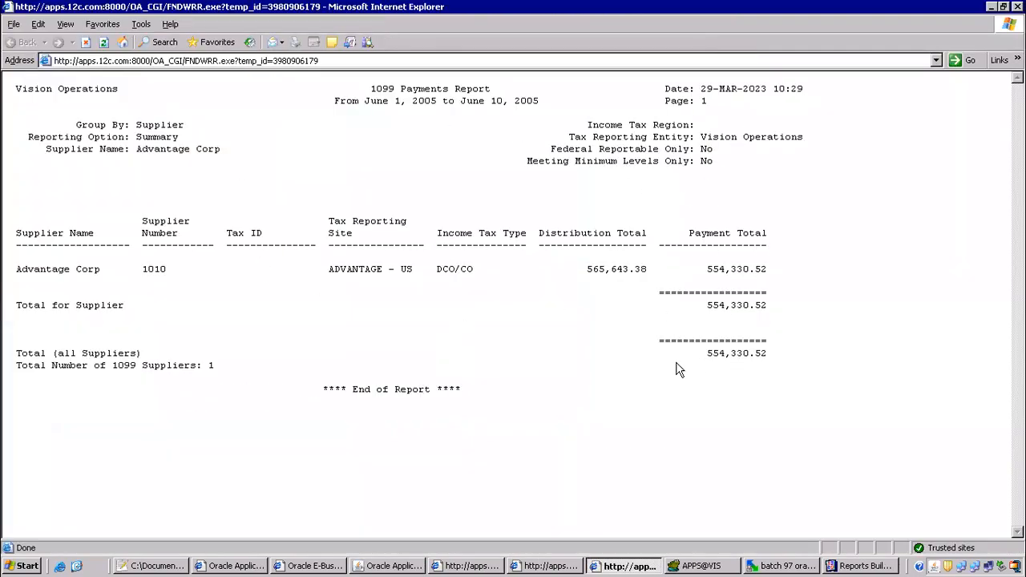
{"action": "left_click", "coordinate": [991, 6]}
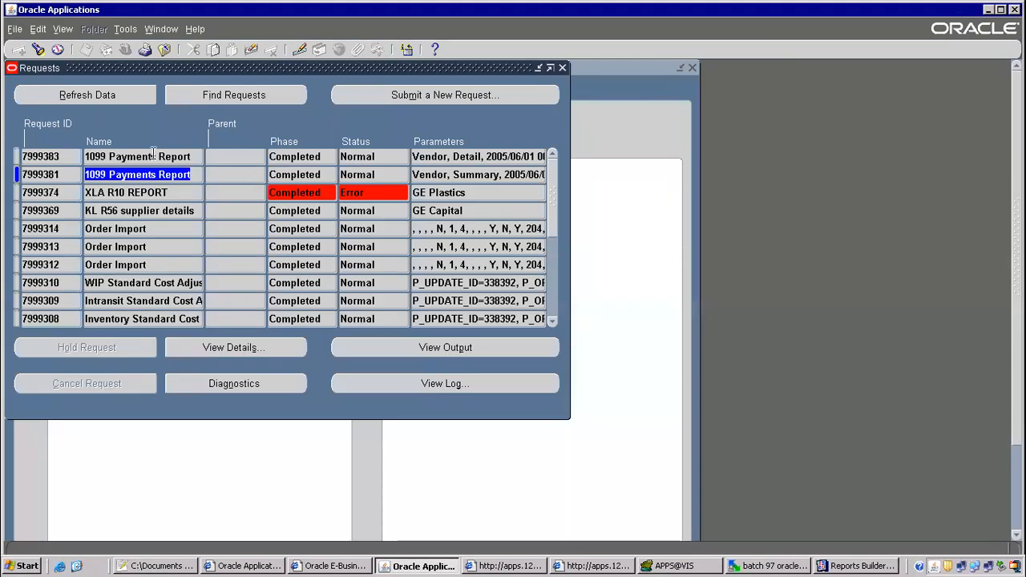
{"action": "left_click_drag", "start_coordinate": [85, 156], "coordinate": [152, 156]}
{"action": "left_click", "coordinate": [505, 349]}
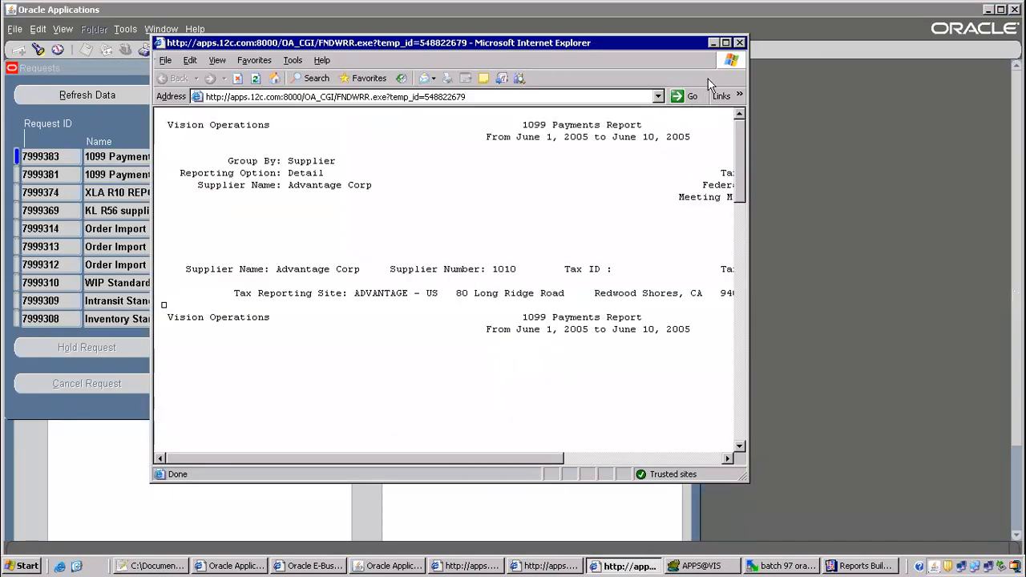
{"action": "left_click", "coordinate": [726, 42]}
{"action": "scroll", "coordinate": [513, 305], "scroll_direction": "down", "scroll_amount": 10}
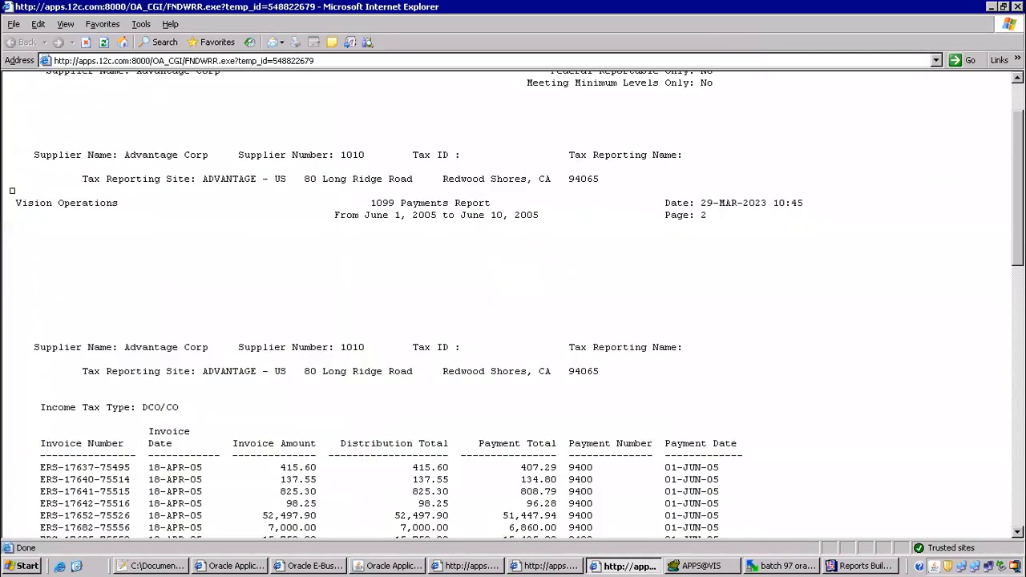
{"action": "scroll", "coordinate": [513, 305], "scroll_direction": "down", "scroll_amount": 12}
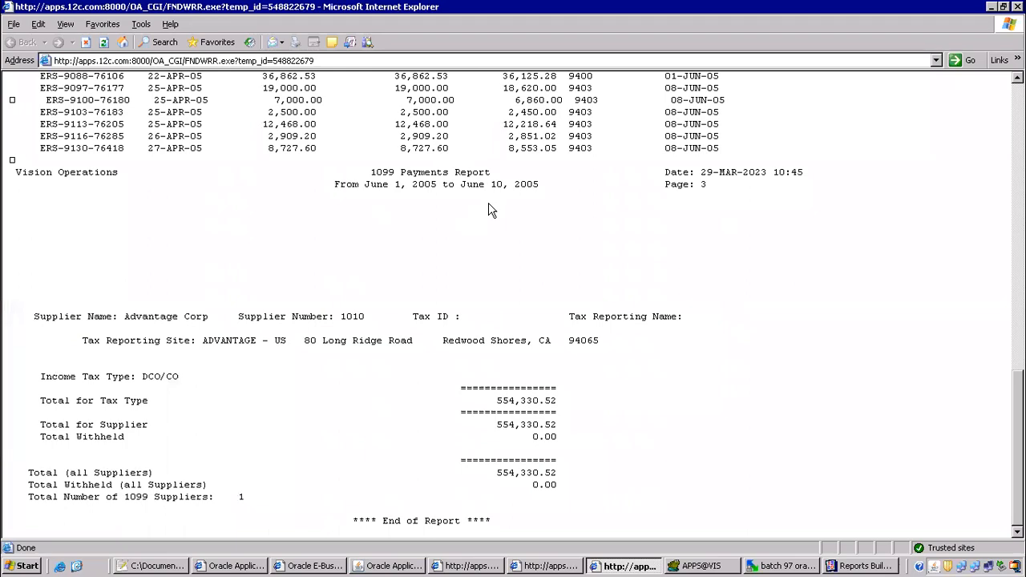
{"action": "left_click", "coordinate": [1016, 7]}
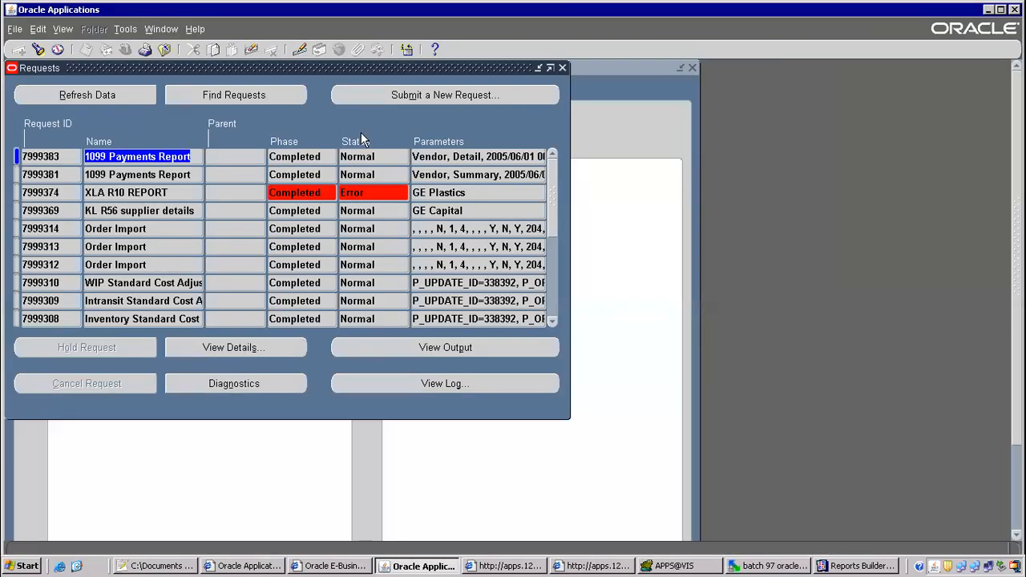
Close the requests list and highlight the executable step in the class notes.
{"action": "left_click", "coordinate": [165, 50]}
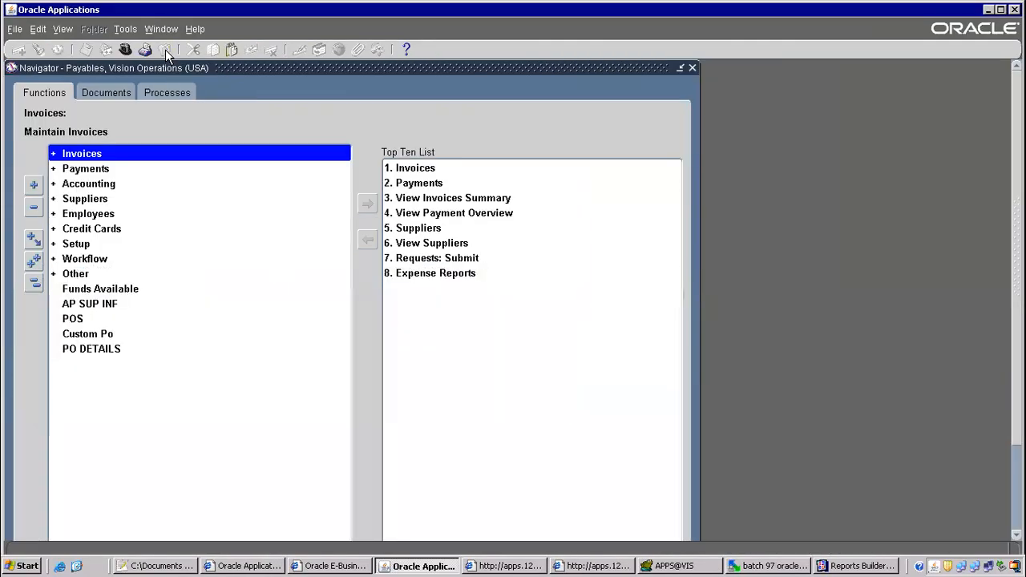
{"action": "key", "text": "alt+Tab"}
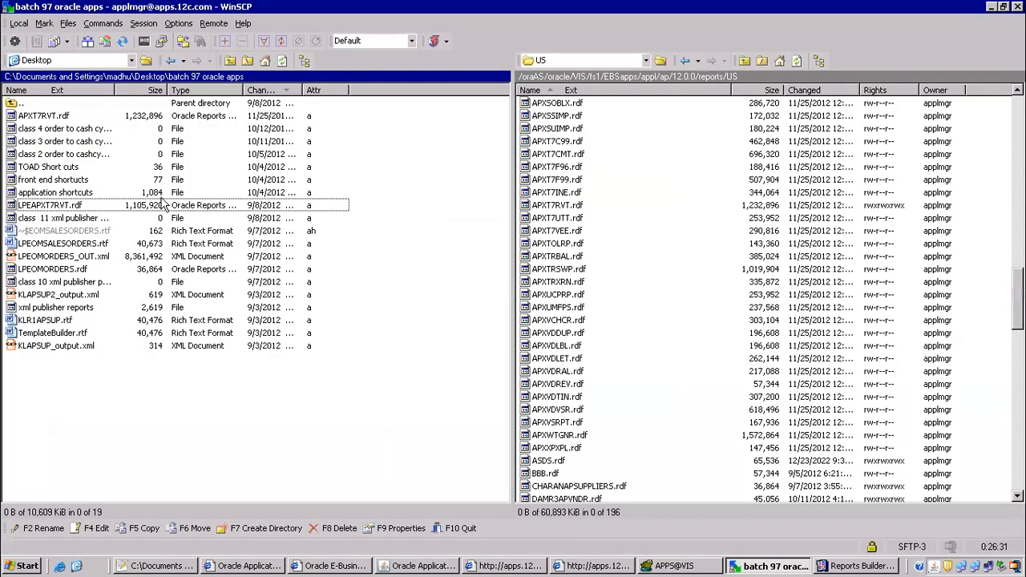
{"action": "key", "text": "alt+Tab"}
{"action": "key", "text": "alt+Tab"}
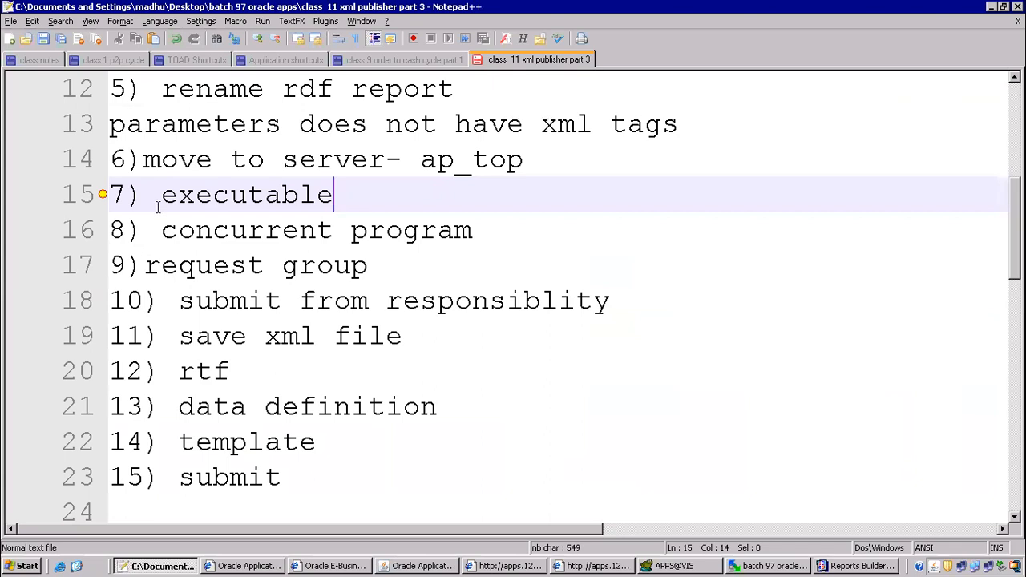
{"action": "left_click_drag", "start_coordinate": [156, 195], "coordinate": [337, 197]}
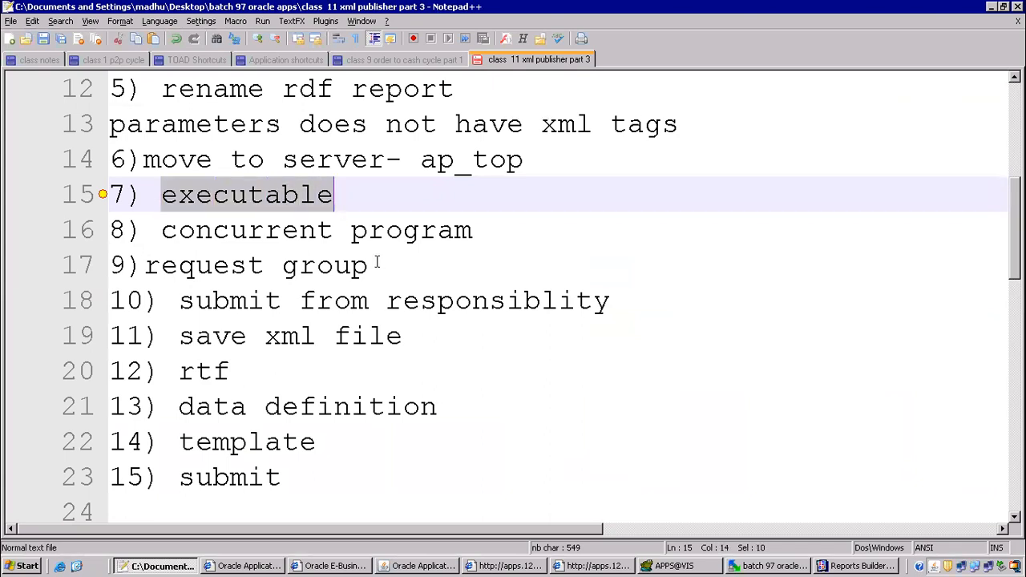
{"action": "left_click", "coordinate": [436, 566]}
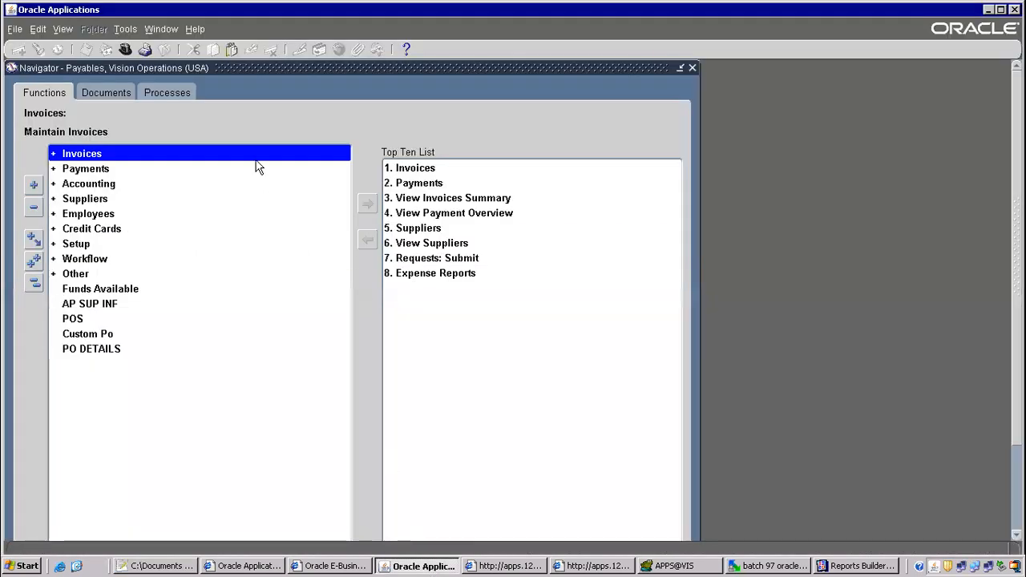
Switch the responsibility to System Administrator.
{"action": "left_click", "coordinate": [117, 49]}
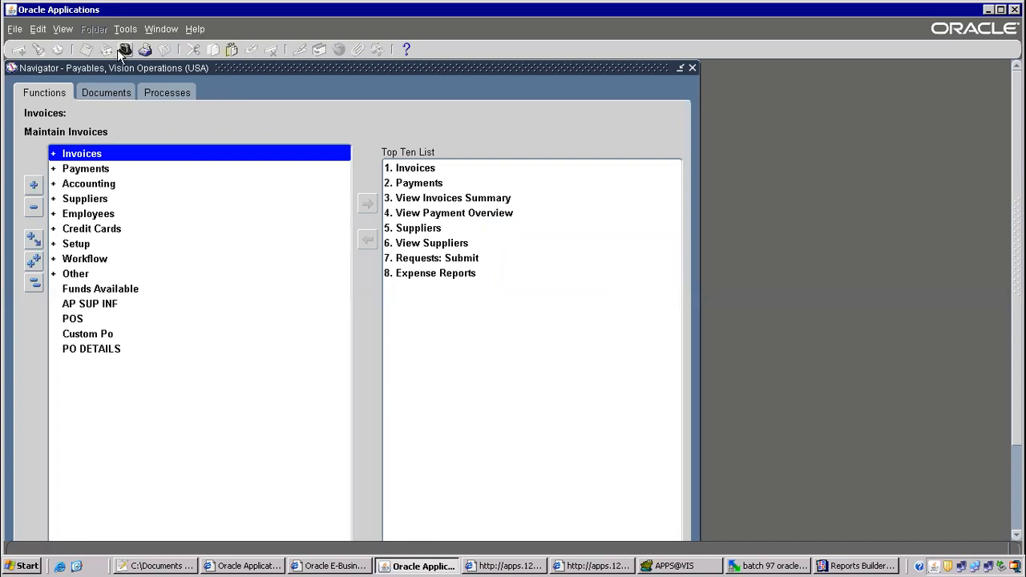
{"action": "type", "text": "system Administrat%"}
{"action": "key", "text": "Down"}
{"action": "key", "text": "Down"}
{"action": "key", "text": "Up"}
{"action": "key", "text": "Down"}
{"action": "key", "text": "Return"}
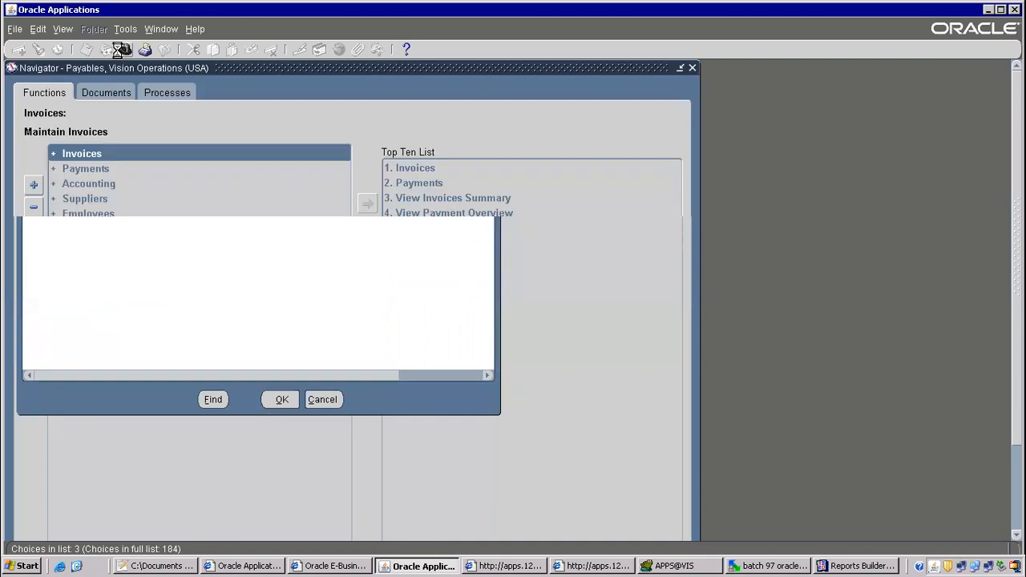
Define and save executable LPEAPXT7RVT for Payables with execution file LPEAPXT7RVT.
{"action": "key", "text": "2"}
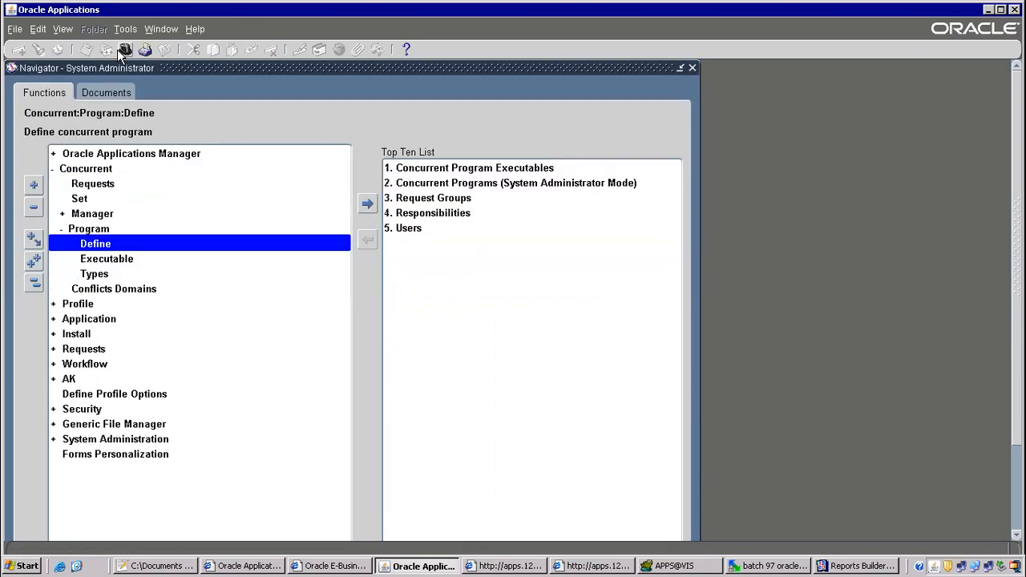
{"action": "key", "text": "Down"}
{"action": "key", "text": "Return"}
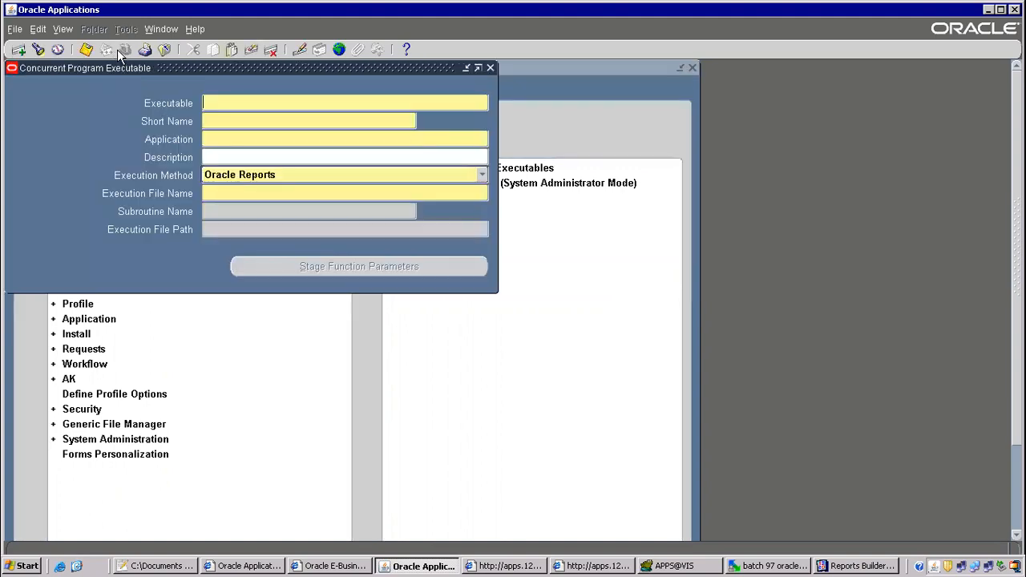
{"action": "type", "text": "LPEAPXT7RVT"}
{"action": "type", "text": "LPEAPXT7RVT"}
{"action": "key", "text": "Tab"}
{"action": "type", "text": "payables"}
{"action": "key", "text": "Tab"}
{"action": "key", "text": "Tab"}
{"action": "key", "text": "Tab"}
{"action": "type", "text": "LPEAPXT7RVT"}
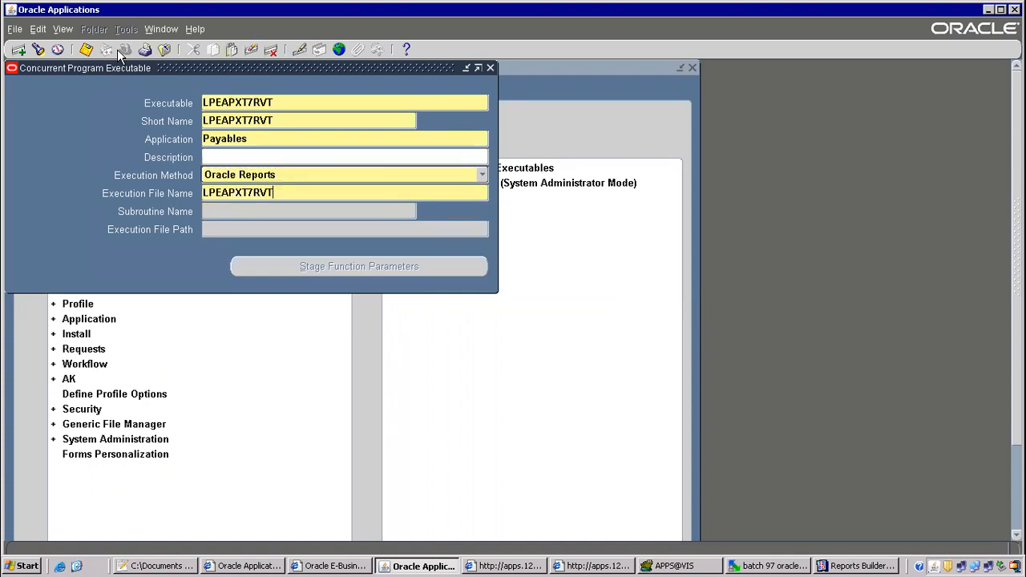
{"action": "key", "text": "ctrl+s"}
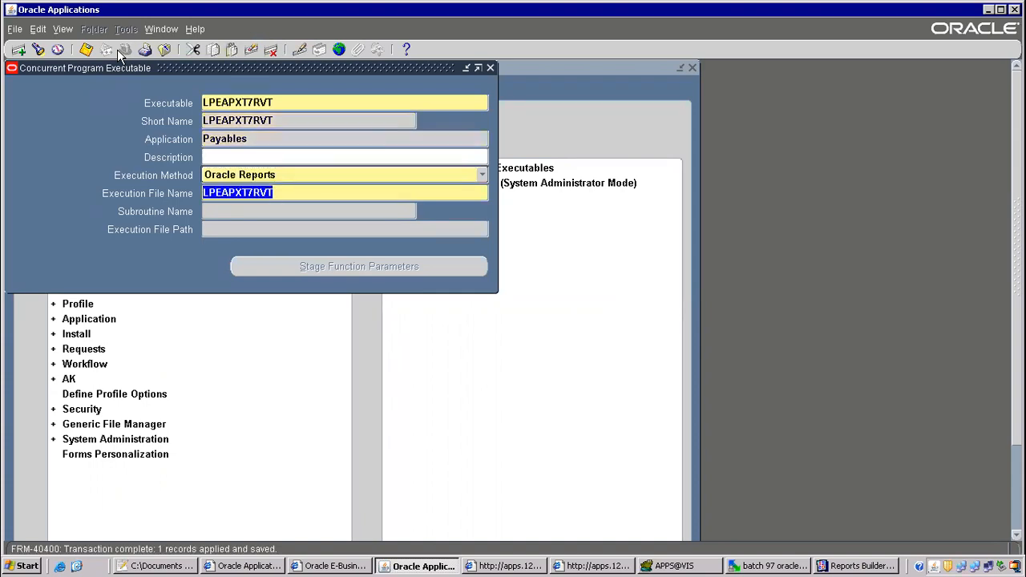
Open the Concurrent Programs form and query programs matching 1099%Pay%.
{"action": "key", "text": "F4"}
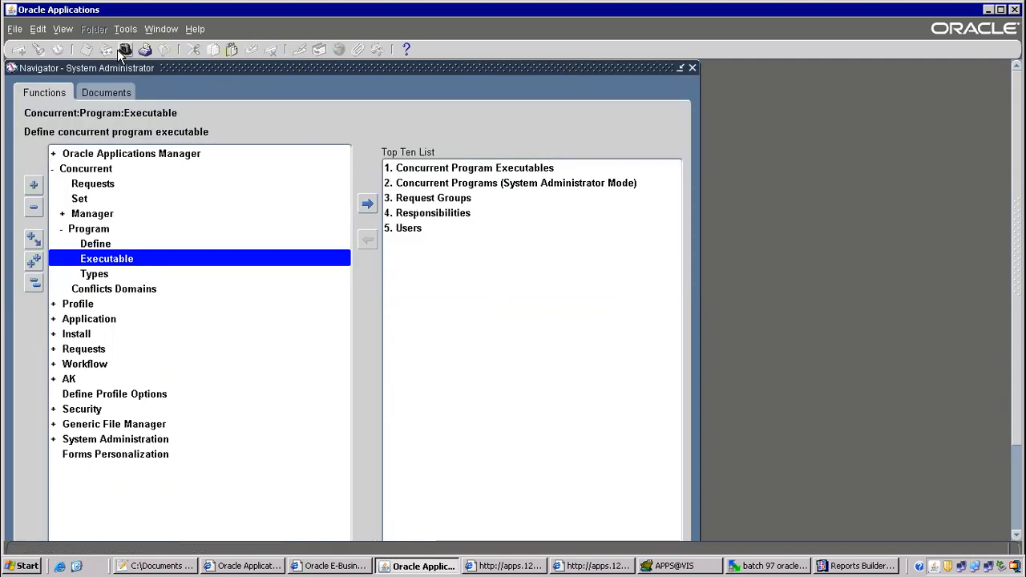
{"action": "key", "text": "Up"}
{"action": "key", "text": "Return"}
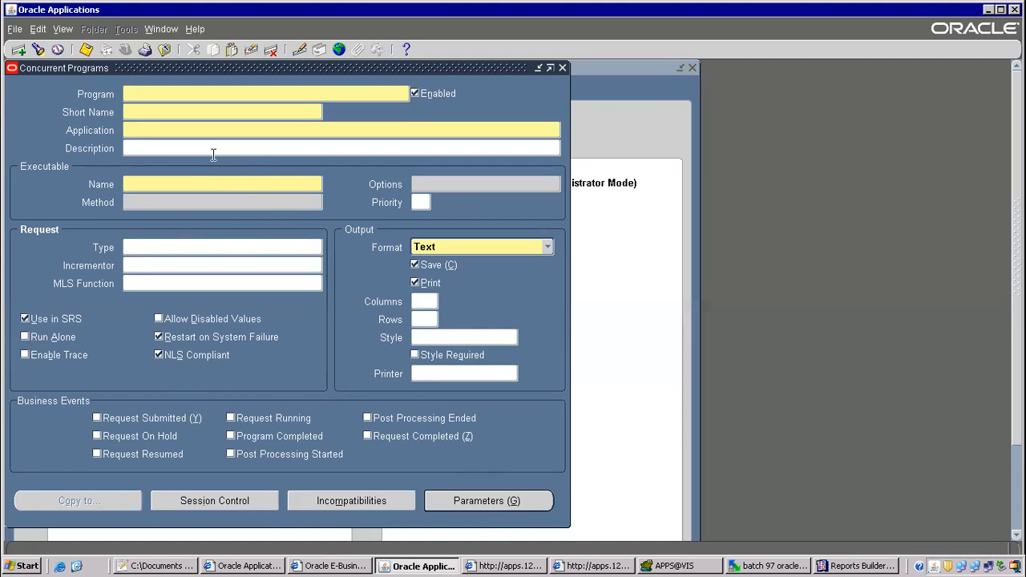
{"action": "key", "text": "F11"}
{"action": "type", "text": "1099%Pay%"}
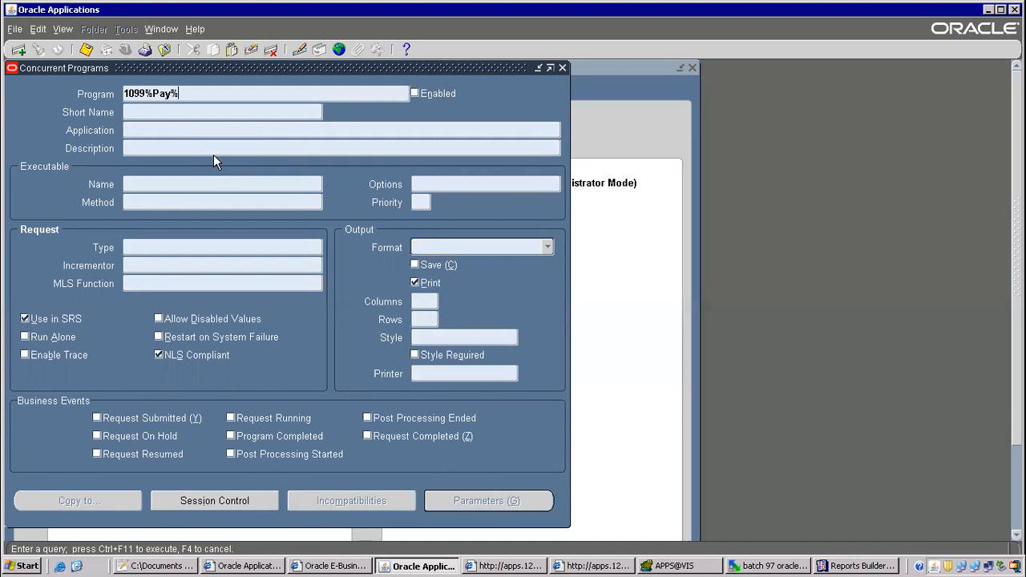
{"action": "key", "text": "ctrl+F11"}
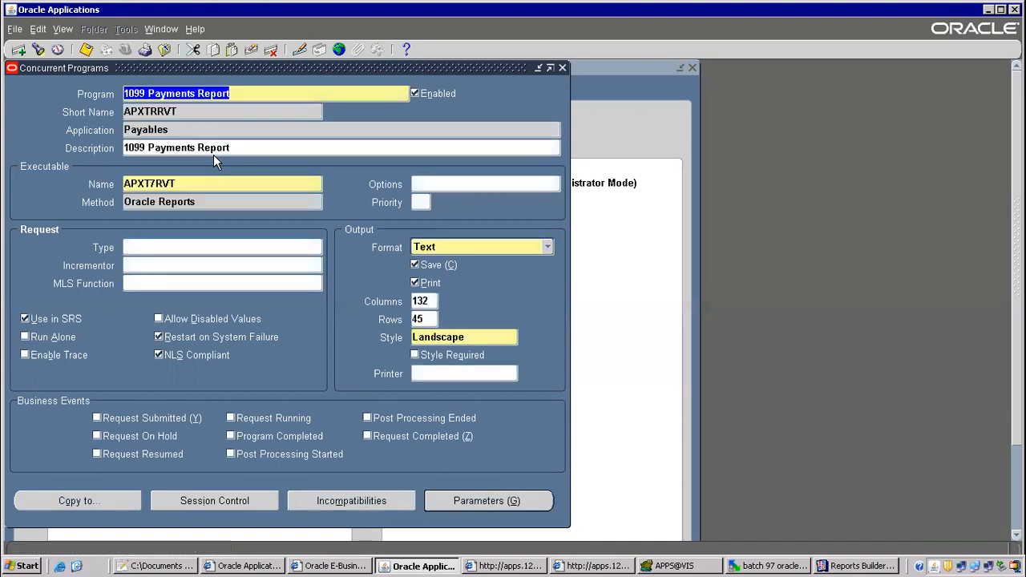
Review the 1099 Payments Report parameters, then browse to the 1099 Payments Report (XML) record.
{"action": "left_click", "coordinate": [509, 504]}
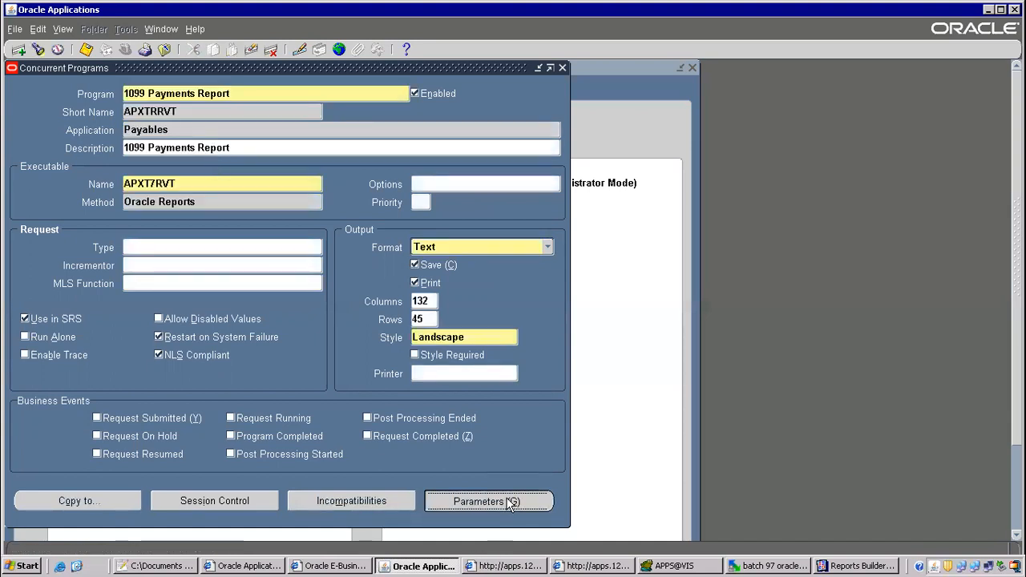
{"action": "left_click_drag", "start_coordinate": [290, 233], "coordinate": [365, 233]}
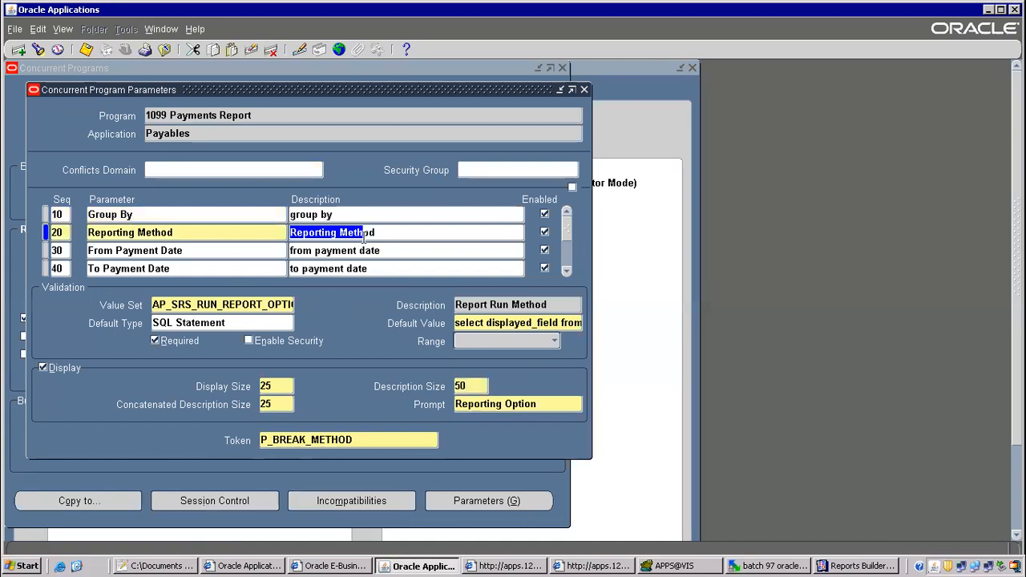
{"action": "key", "text": "Down"}
{"action": "key", "text": "Down"}
{"action": "key", "text": "Down"}
{"action": "key", "text": "Down"}
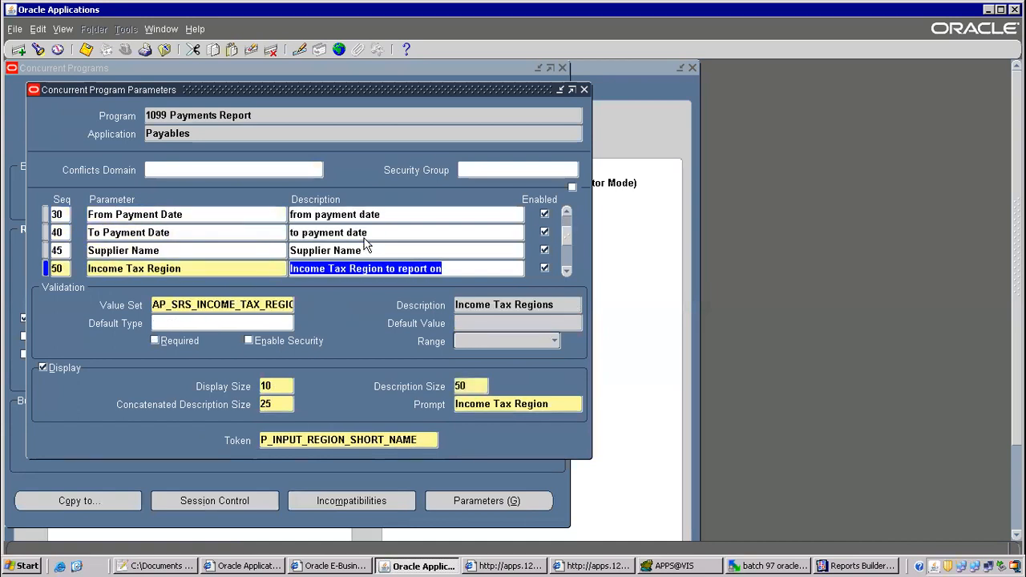
{"action": "key", "text": "Down"}
{"action": "key", "text": "Up"}
{"action": "key", "text": "Up"}
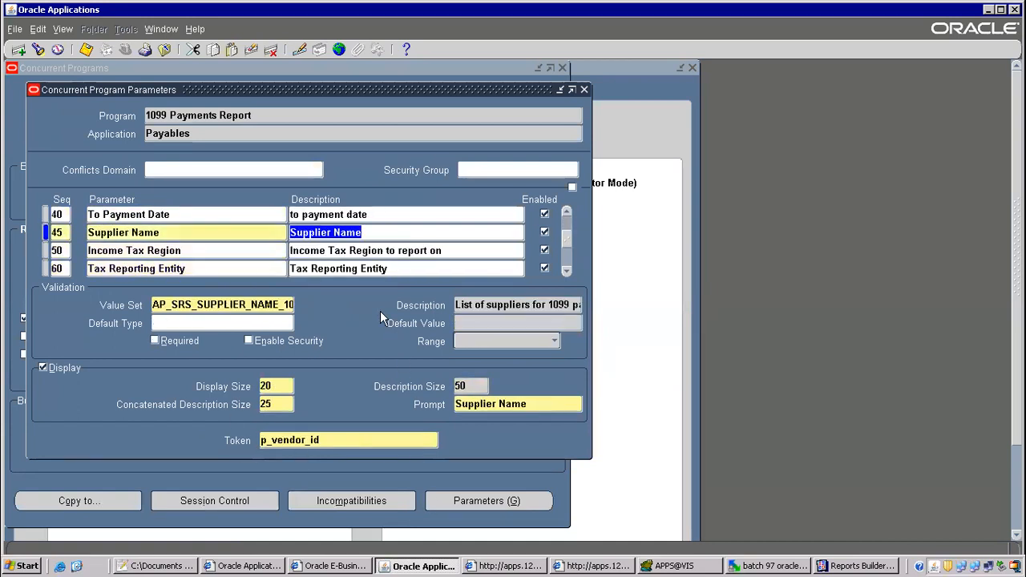
{"action": "key", "text": "Up"}
{"action": "key", "text": "Up"}
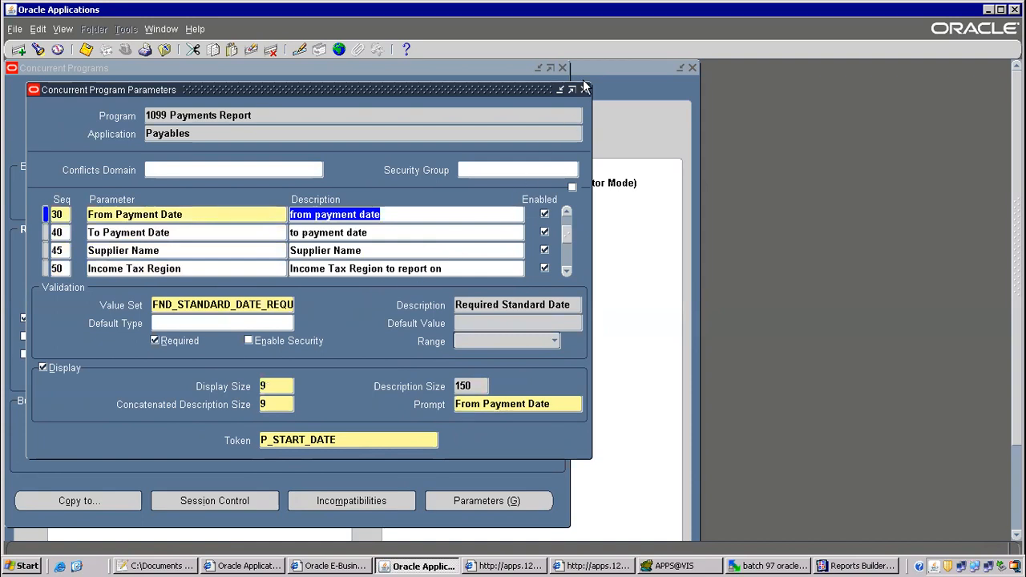
{"action": "left_click", "coordinate": [585, 89]}
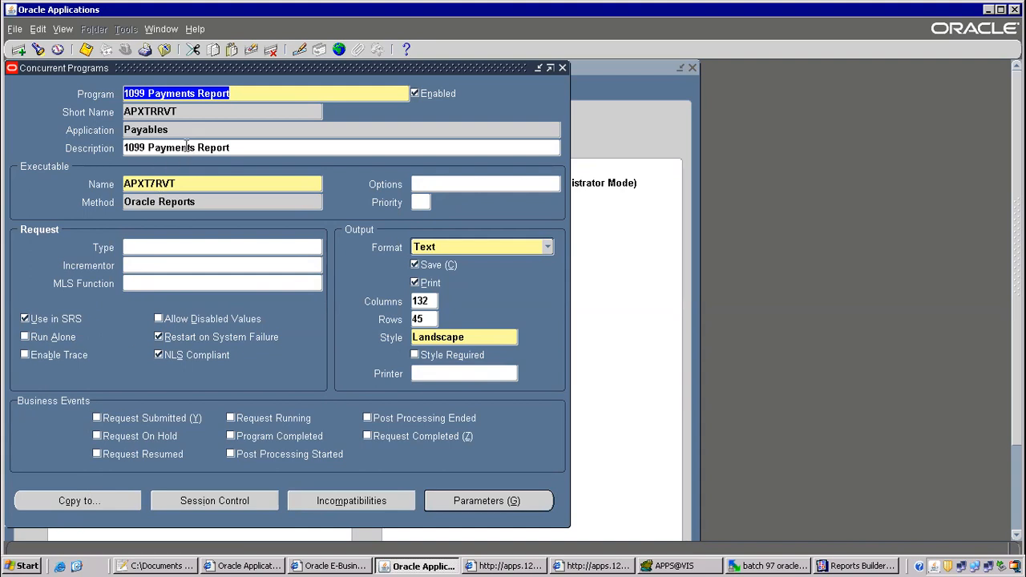
{"action": "key", "text": "Down"}
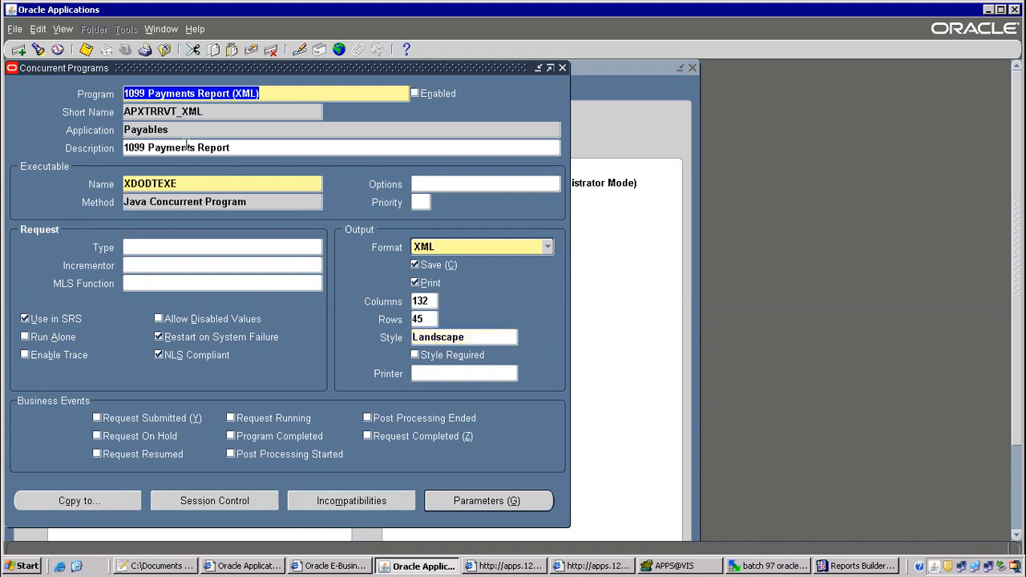
{"action": "key", "text": "Down"}
{"action": "key", "text": "Up"}
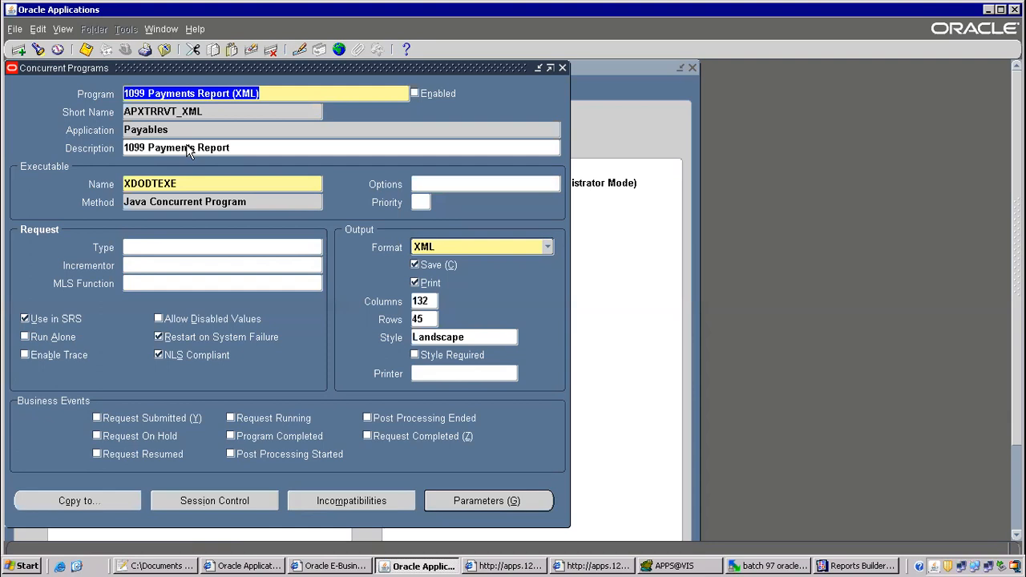
{"action": "key", "text": "Up"}
Copy 1099 Payments Report as 'LPE 1099 Payment Report', short name LPEAPXT7RVT, including incompatible programs.
{"action": "left_click", "coordinate": [77, 501]}
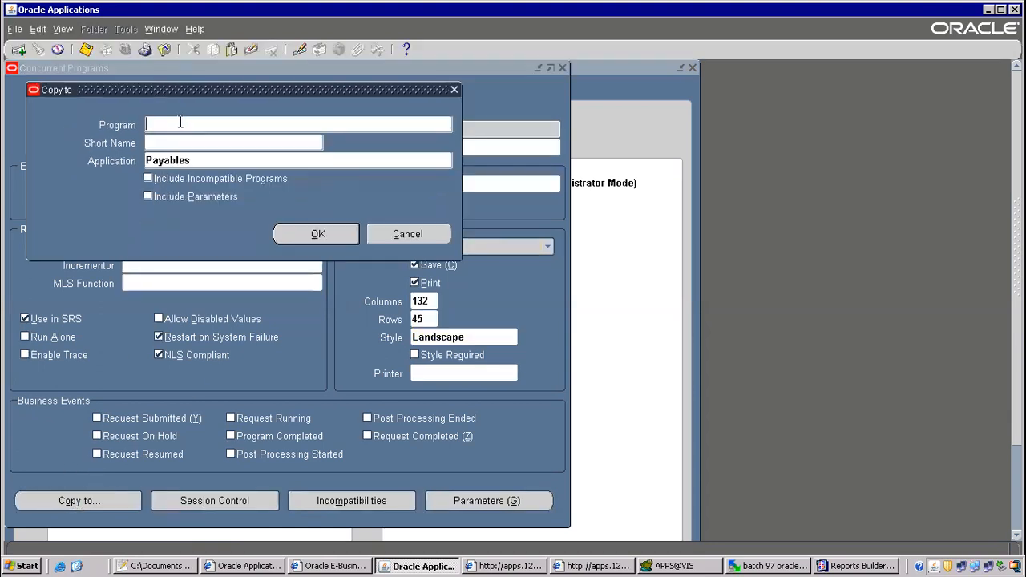
{"action": "type", "text": "LPE 1099 Payament RE"}
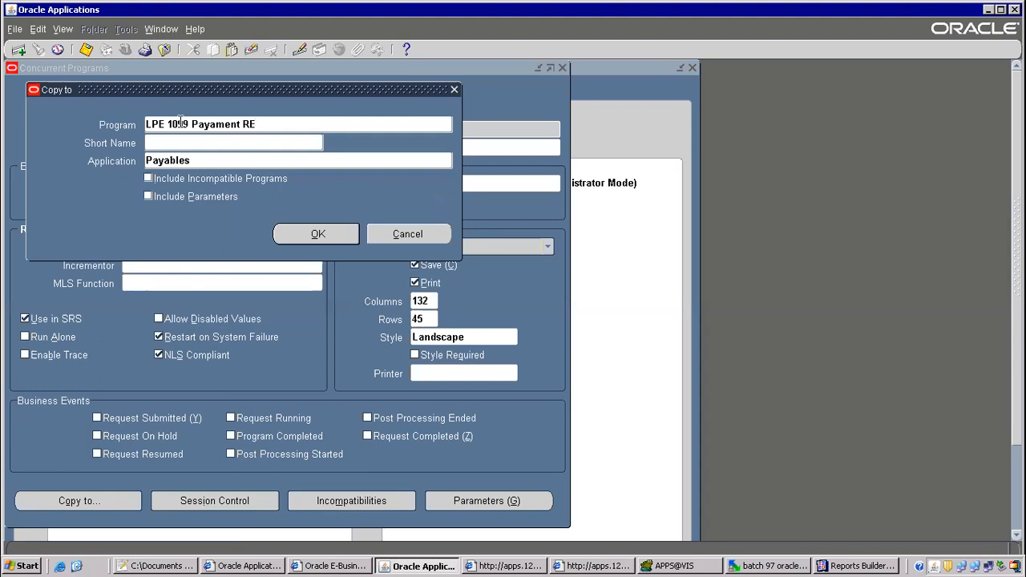
{"action": "key", "text": "BackSpace"}
{"action": "key", "text": "BackSpace"}
{"action": "key", "text": "BackSpace"}
{"action": "key", "text": "BackSpace"}
{"action": "key", "text": "BackSpace"}
{"action": "type", "text": "ment REport"}
{"action": "key", "text": "Tab"}
{"action": "type", "text": "LPEAPXT7RVT"}
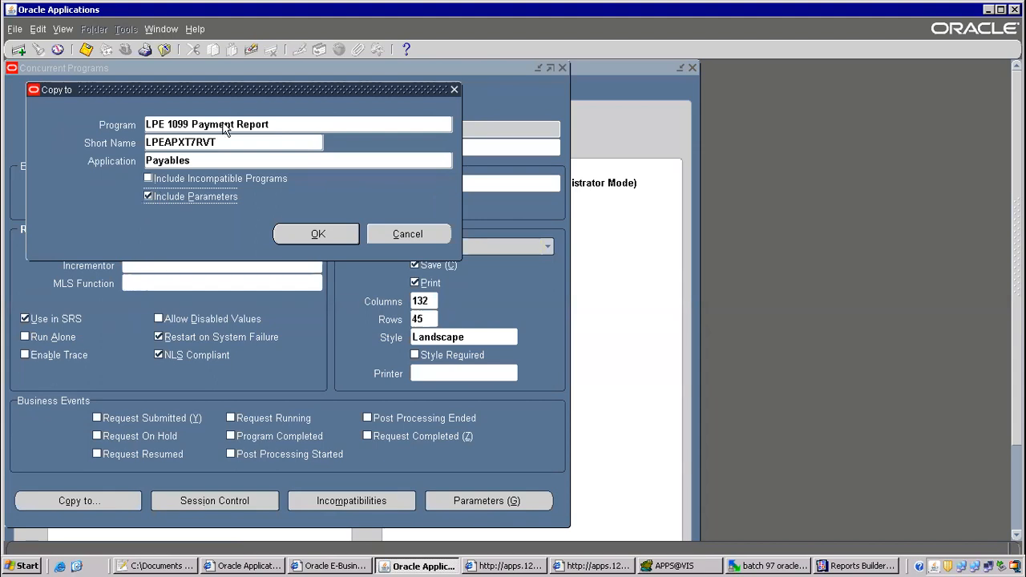
{"action": "left_click_drag", "start_coordinate": [228, 86], "coordinate": [578, 131]}
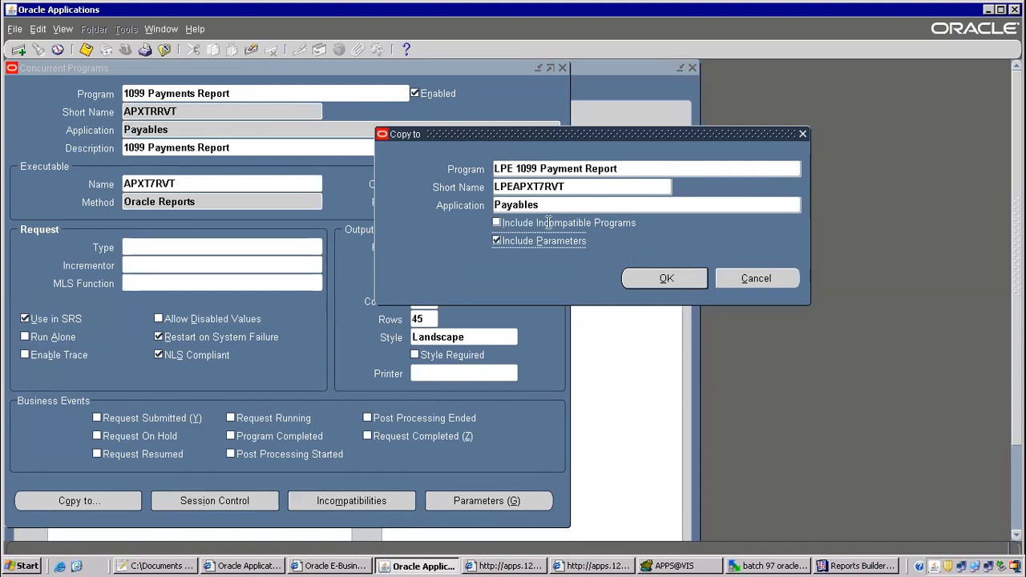
{"action": "left_click", "coordinate": [498, 224]}
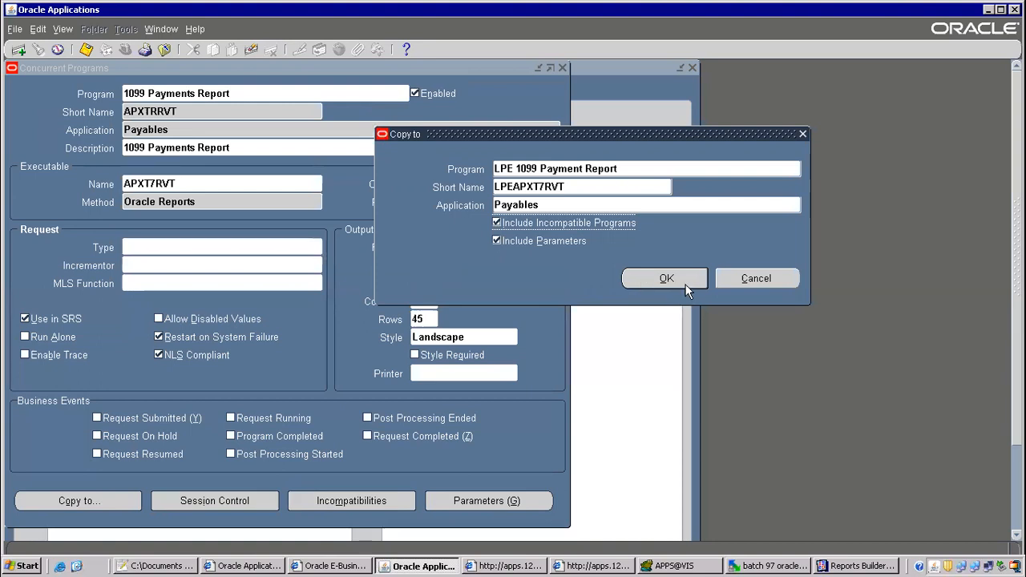
{"action": "left_click", "coordinate": [670, 280]}
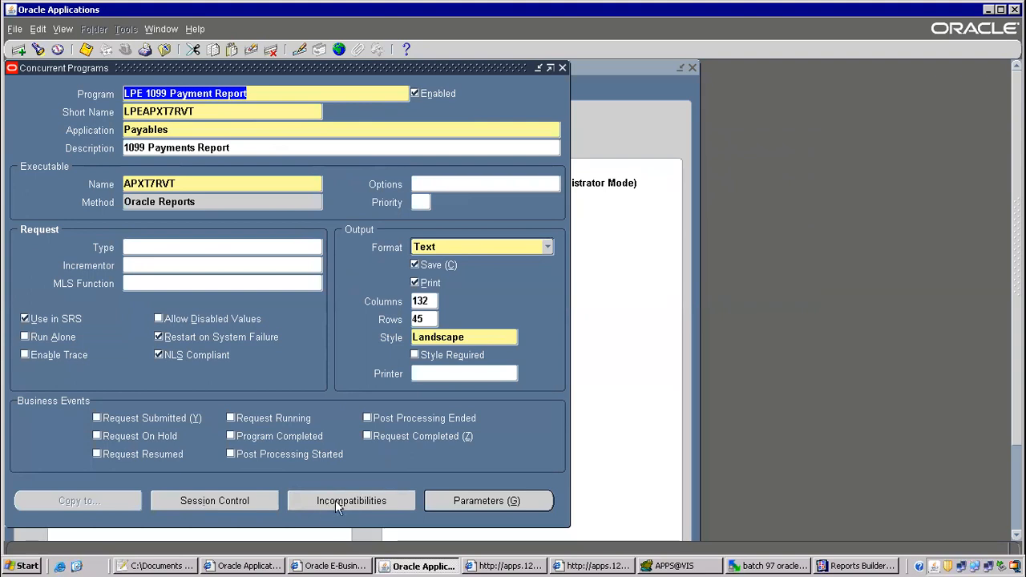
Review the list of programs incompatible with the copied report.
{"action": "left_click", "coordinate": [351, 501]}
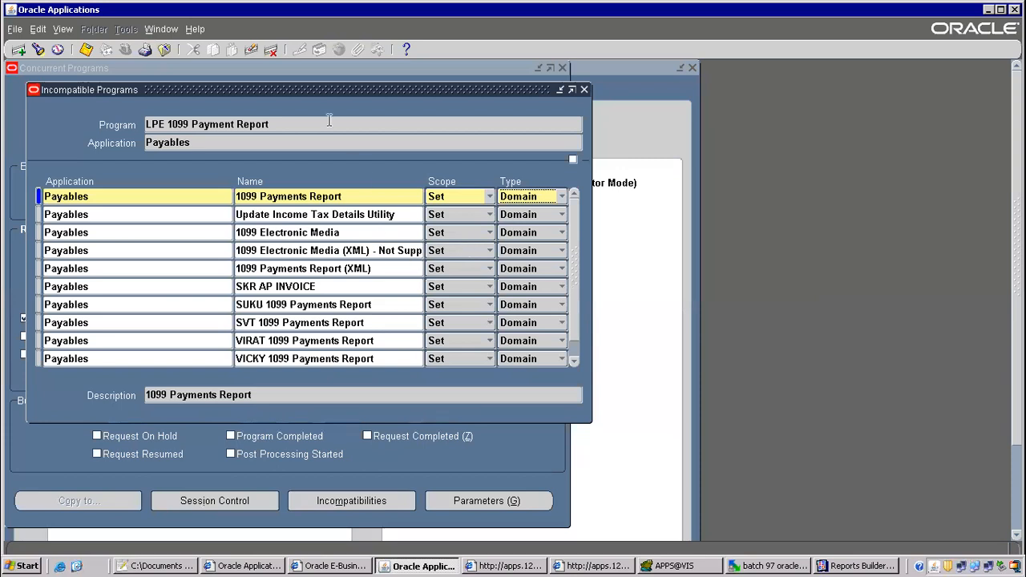
{"action": "left_click_drag", "start_coordinate": [330, 93], "coordinate": [363, 148]}
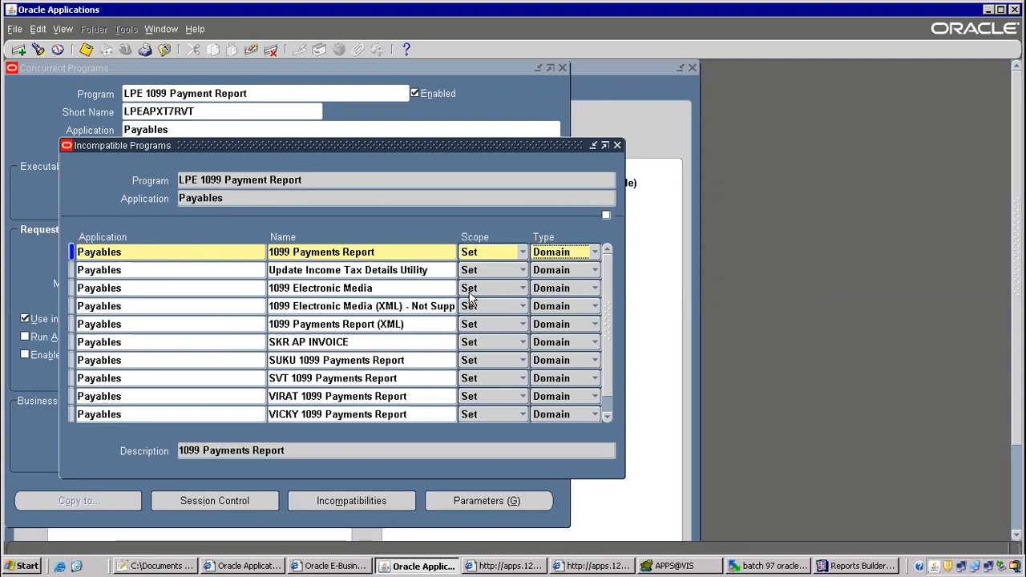
{"action": "left_click", "coordinate": [618, 145]}
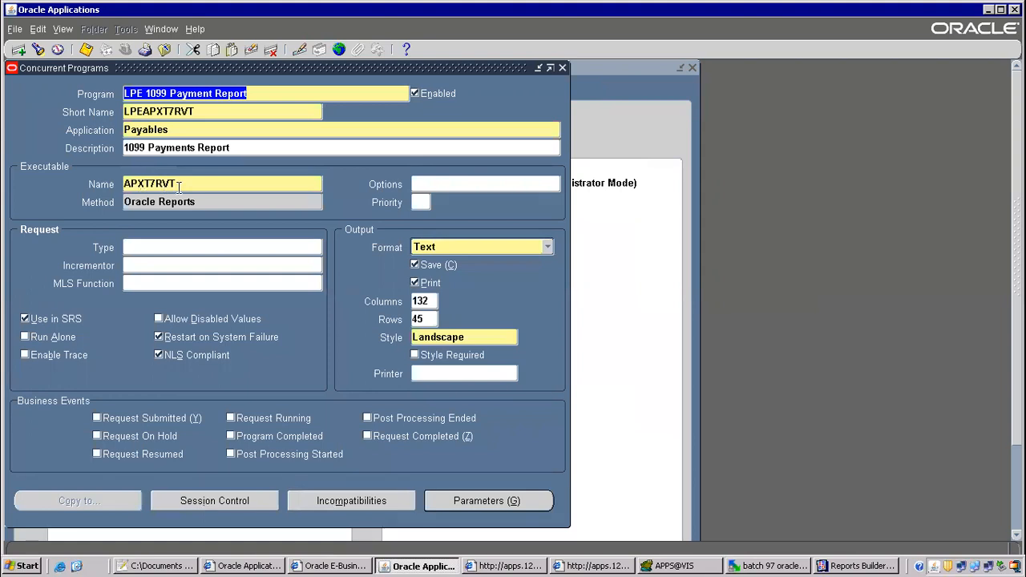
Change the executable to LPEAPXT7RVT and set the output format to XML.
{"action": "double_click", "coordinate": [178, 185]}
{"action": "key", "text": "BackSpace"}
{"action": "type", "text": "lpe"}
{"action": "key", "text": "BackSpace"}
{"action": "key", "text": "BackSpace"}
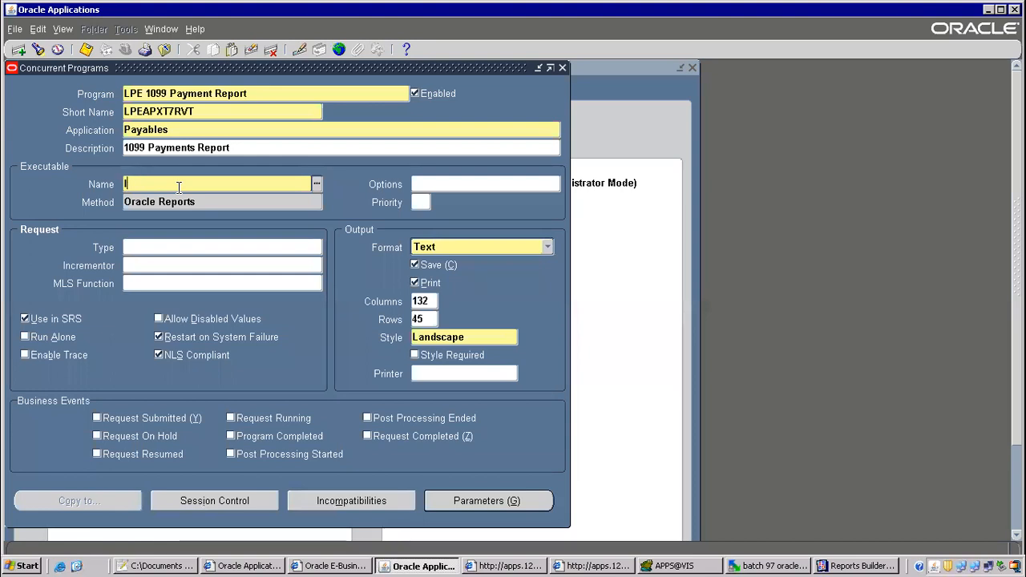
{"action": "type", "text": "p"}
{"action": "key", "text": "Tab"}
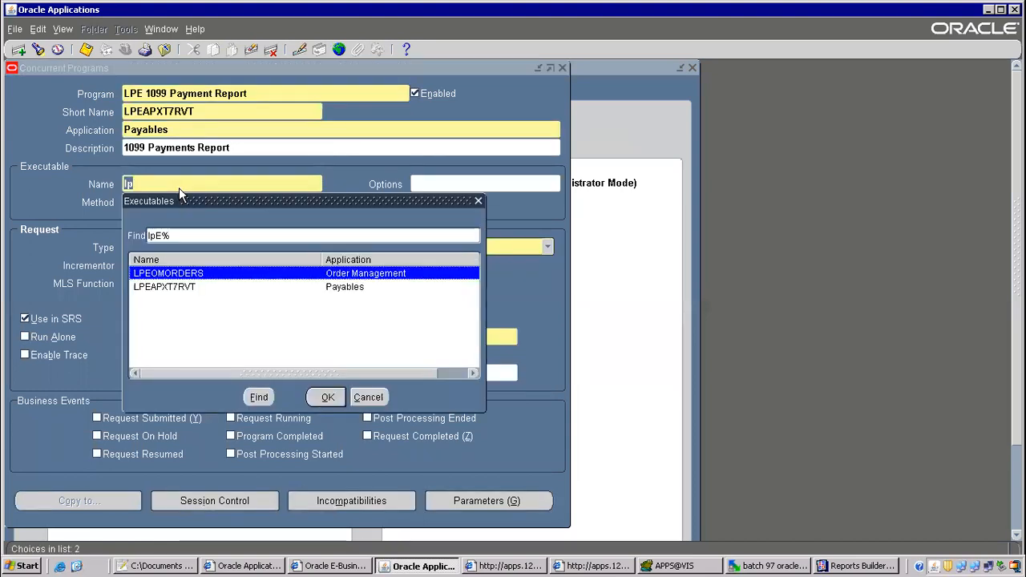
{"action": "double_click", "coordinate": [189, 286]}
{"action": "left_click", "coordinate": [481, 247]}
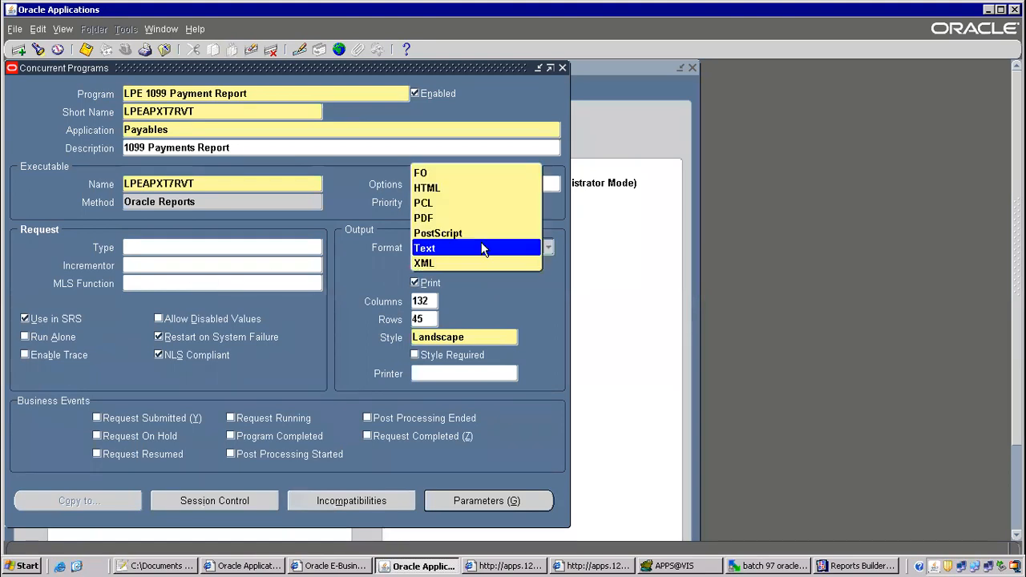
{"action": "left_click", "coordinate": [443, 264]}
Check the program parameters and save the LPE 1099 Payment Report changes.
{"action": "left_click", "coordinate": [486, 501]}
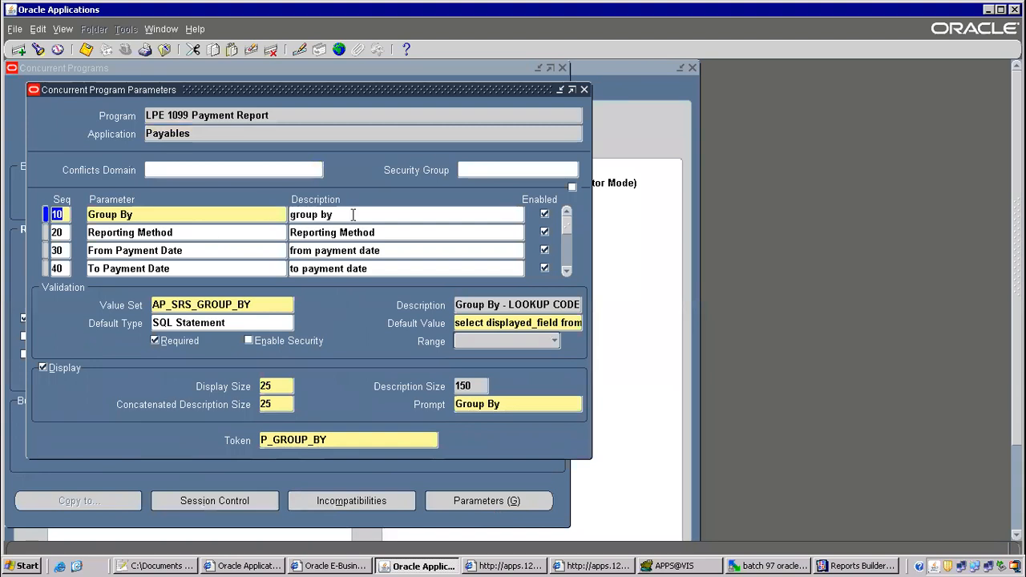
{"action": "left_click", "coordinate": [584, 89]}
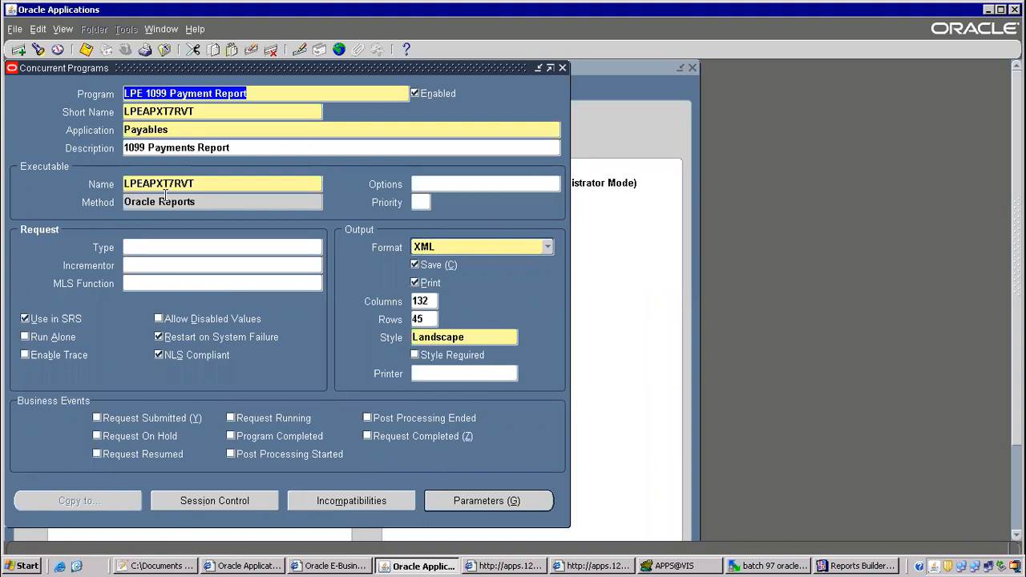
{"action": "left_click", "coordinate": [86, 49]}
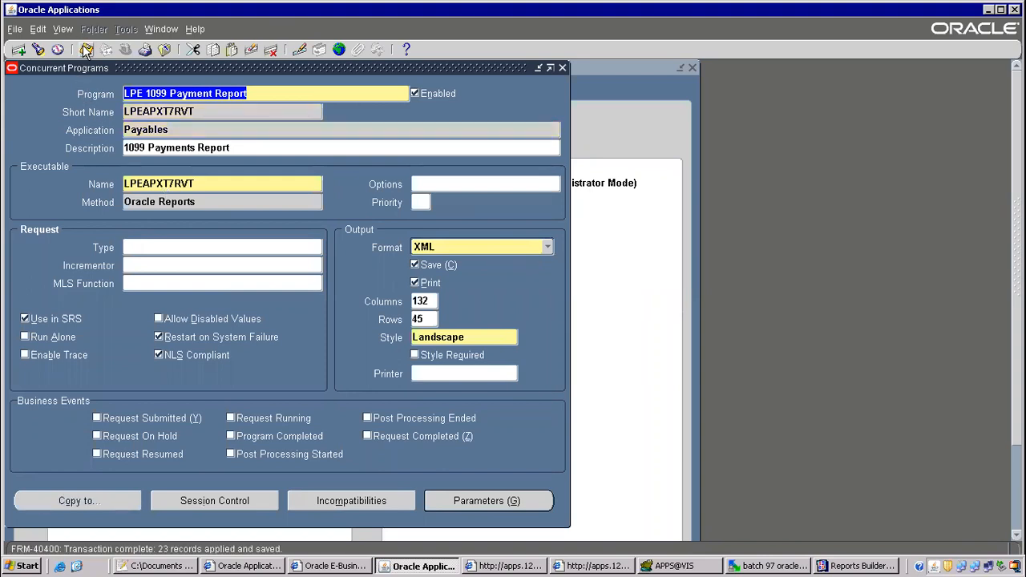
Highlight the concurrent program and request group steps in the class notes.
{"action": "key", "text": "alt+Tab"}
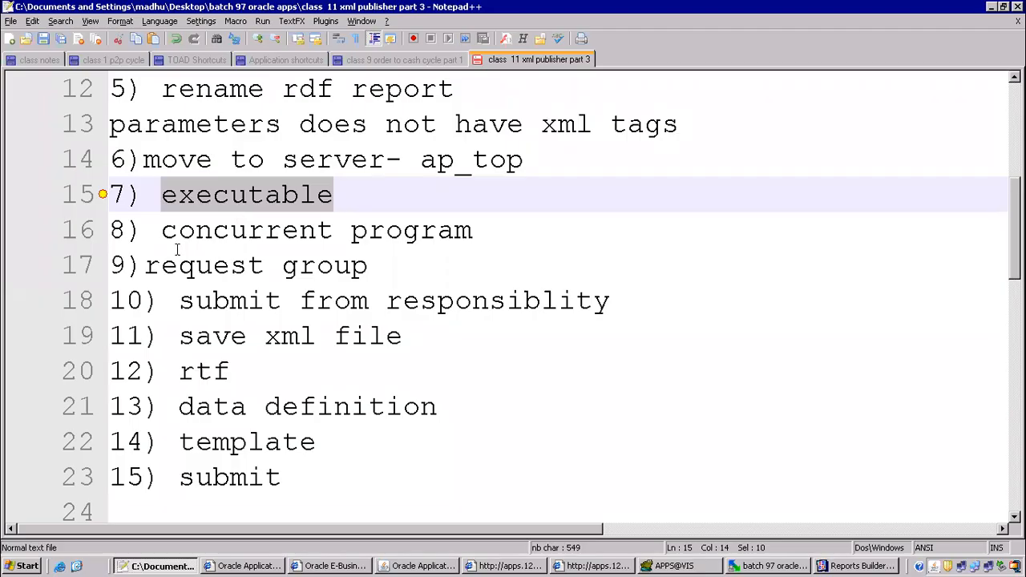
{"action": "left_click_drag", "start_coordinate": [161, 230], "coordinate": [455, 230]}
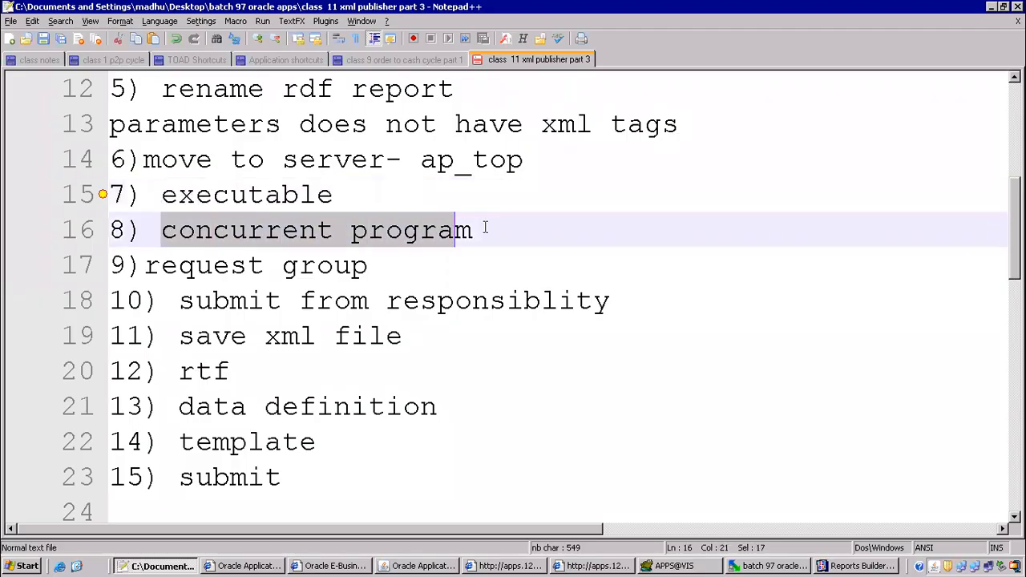
{"action": "left_click_drag", "start_coordinate": [160, 265], "coordinate": [301, 266]}
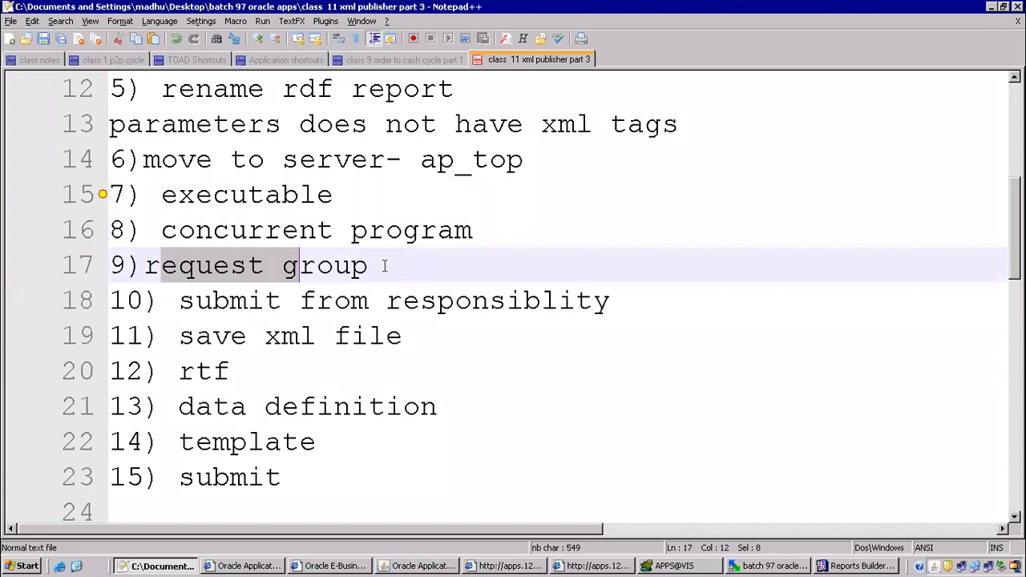
{"action": "left_click_drag", "start_coordinate": [384, 265], "coordinate": [385, 265]}
{"action": "key", "text": "alt+Tab"}
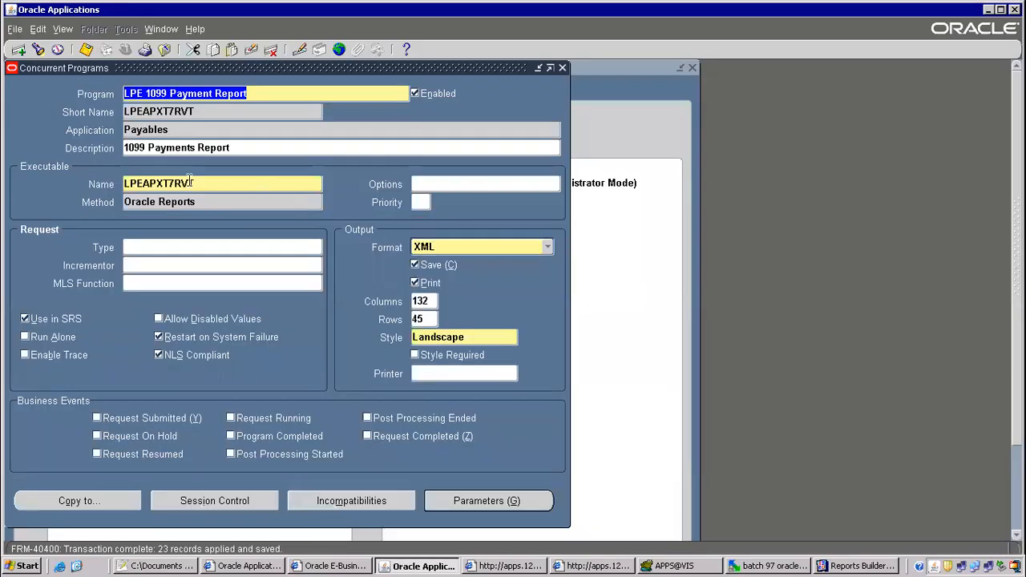
Copy the program name LPE 1099 Payment Report and open the Security > Responsibility > Request form.
{"action": "right_click", "coordinate": [159, 90]}
{"action": "left_click", "coordinate": [192, 107]}
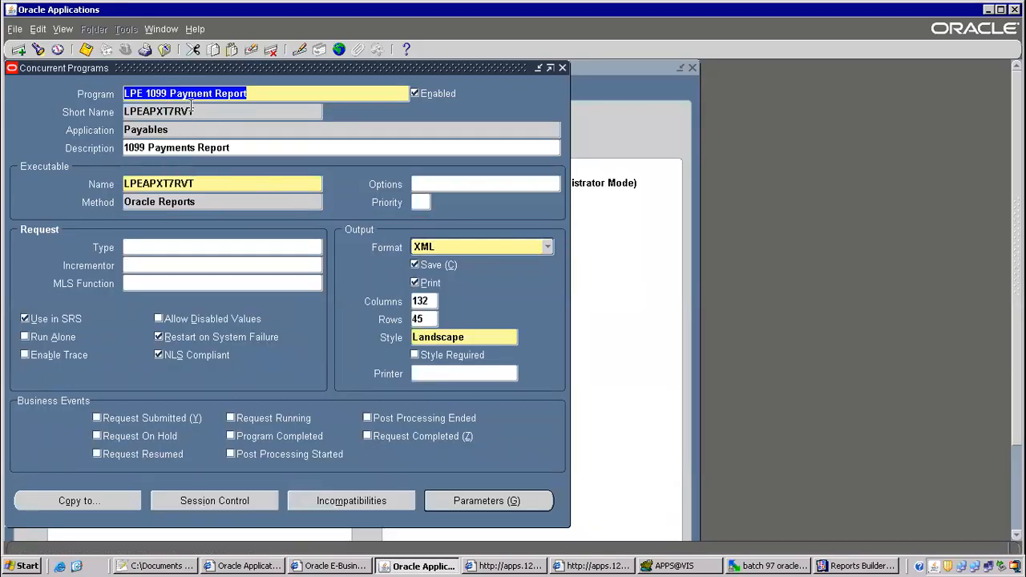
{"action": "key", "text": "F4"}
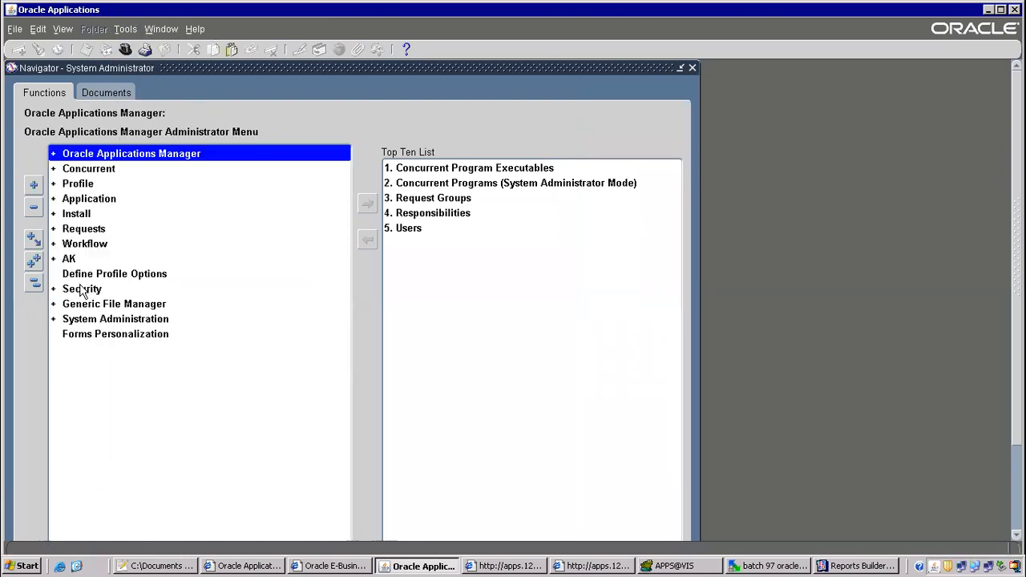
{"action": "left_click", "coordinate": [80, 287]}
{"action": "double_click", "coordinate": [80, 289]}
{"action": "double_click", "coordinate": [111, 321]}
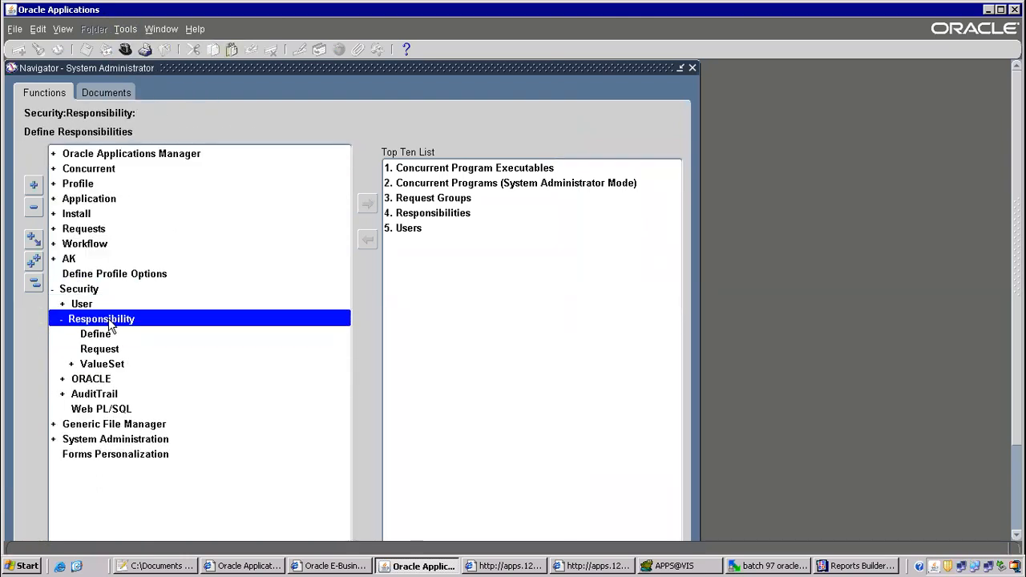
{"action": "double_click", "coordinate": [117, 350]}
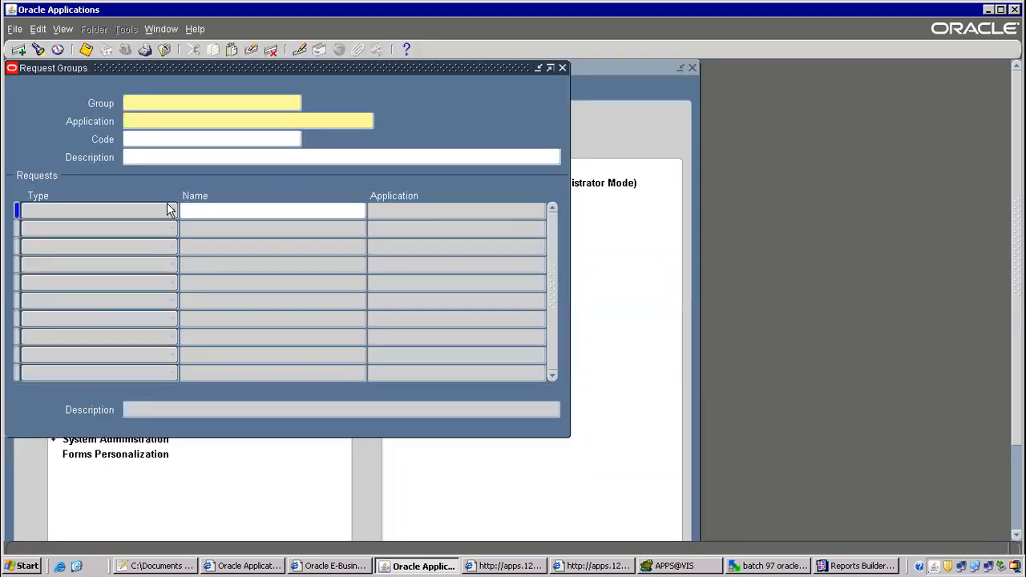
Query the All Reports request group for the Payables application.
{"action": "key", "text": "F11"}
{"action": "type", "text": "all"}
{"action": "key", "text": "BackSpace"}
{"action": "key", "text": "BackSpace"}
{"action": "key", "text": "BackSpace"}
{"action": "type", "text": "All "}
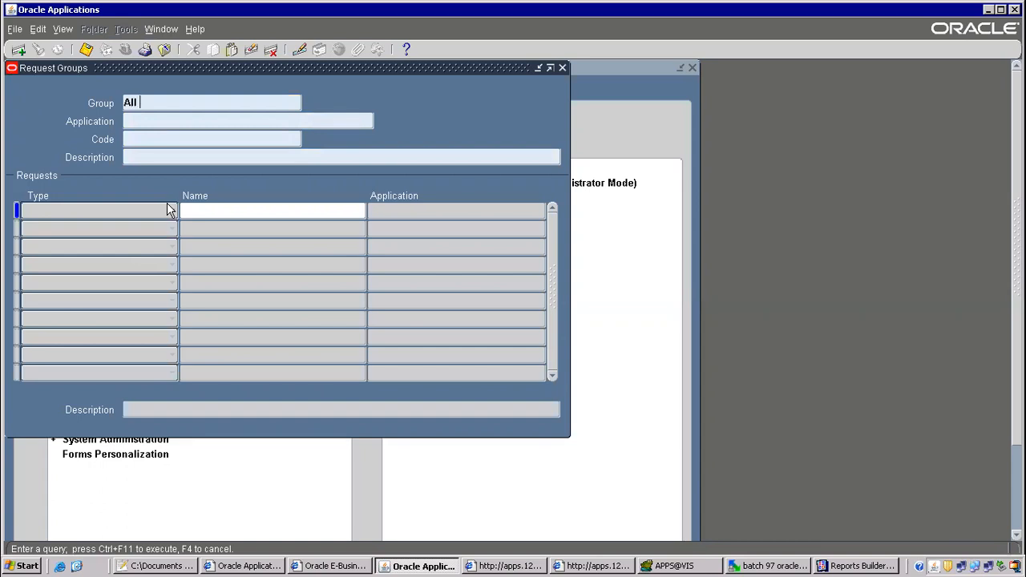
{"action": "type", "text": "Reports"}
{"action": "key", "text": "Tab"}
{"action": "type", "text": "Payables"}
{"action": "key", "text": "ctrl+F11"}
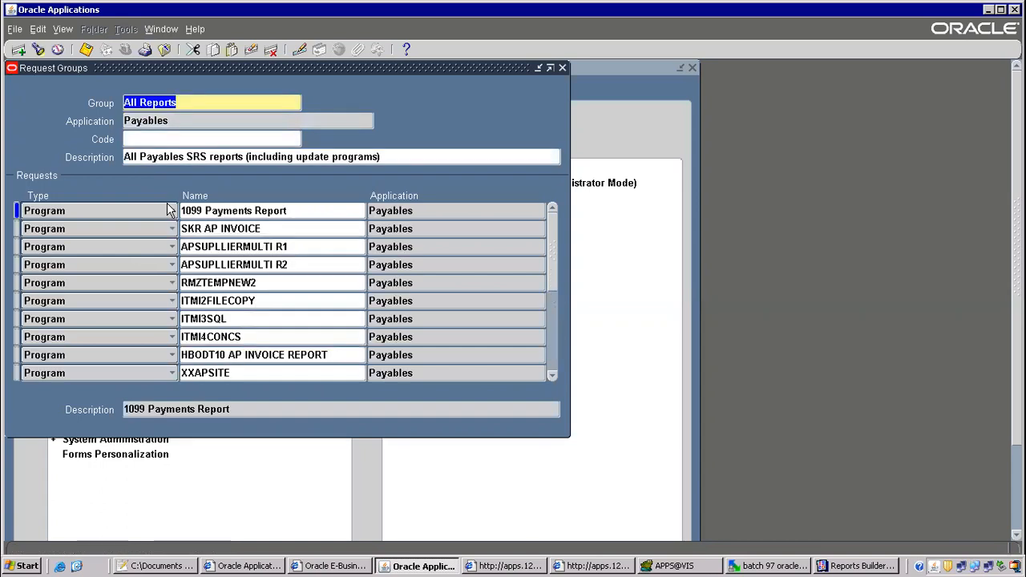
Add LPE 1099 Payment Report to the All Reports group and save.
{"action": "left_click", "coordinate": [298, 282]}
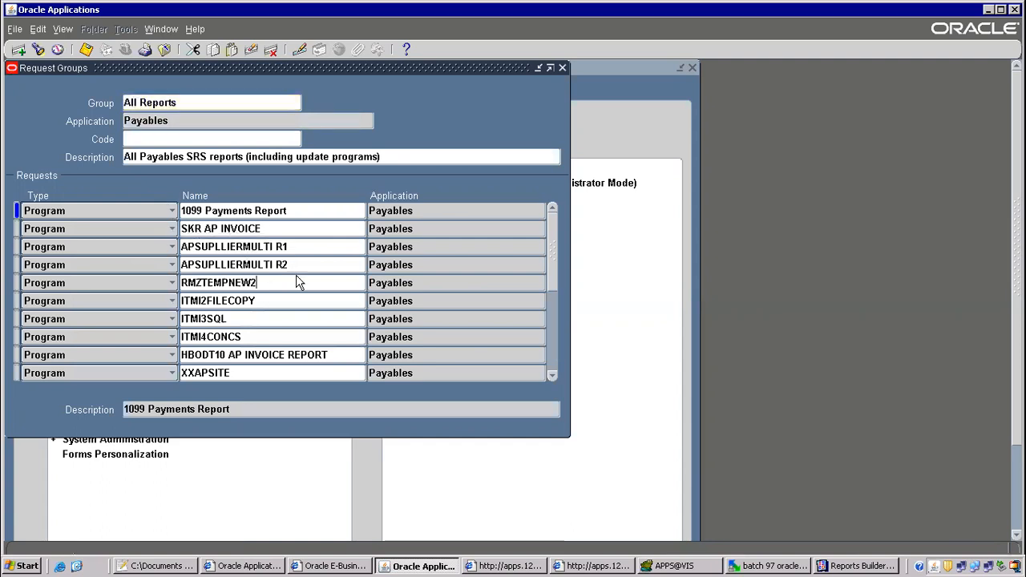
{"action": "key", "text": "ctrl+Down"}
{"action": "key", "text": "ctrl+v"}
{"action": "key", "text": "Tab"}
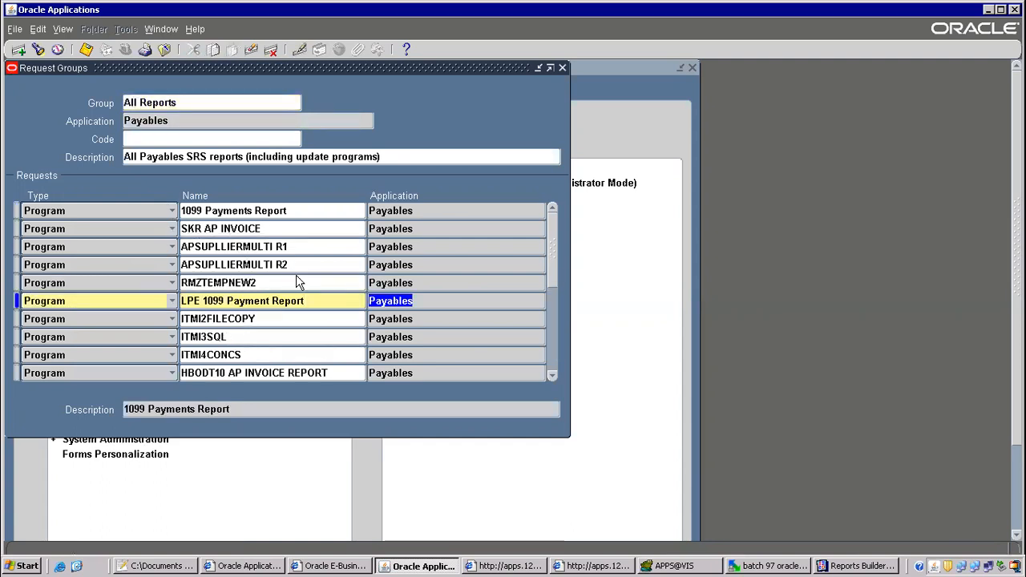
{"action": "key", "text": "ctrl+s"}
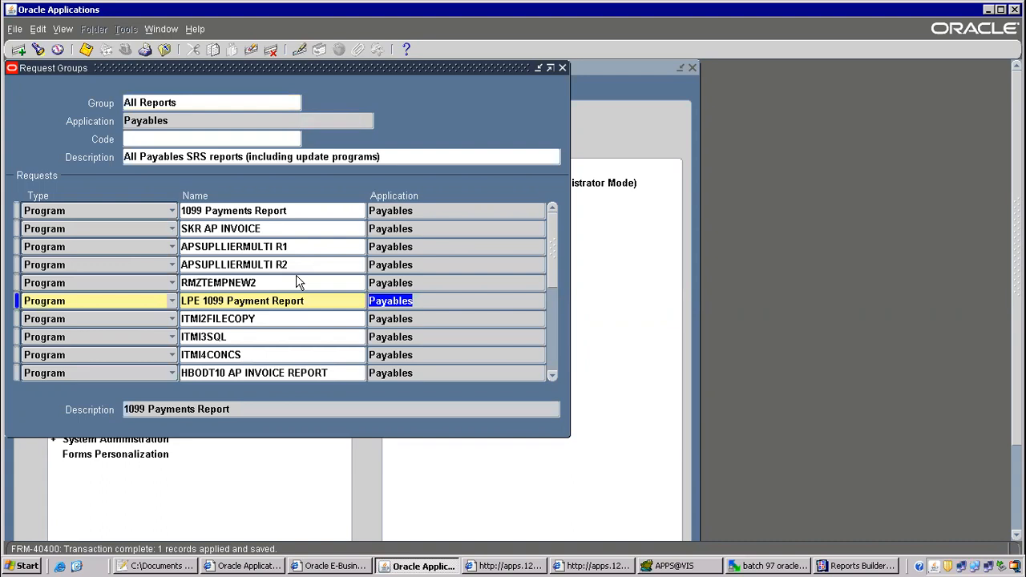
{"action": "key", "text": "F4"}
Highlight the submit and save-XML steps in the class notes.
{"action": "key", "text": "alt+Tab"}
{"action": "left_click_drag", "start_coordinate": [195, 303], "coordinate": [422, 341]}
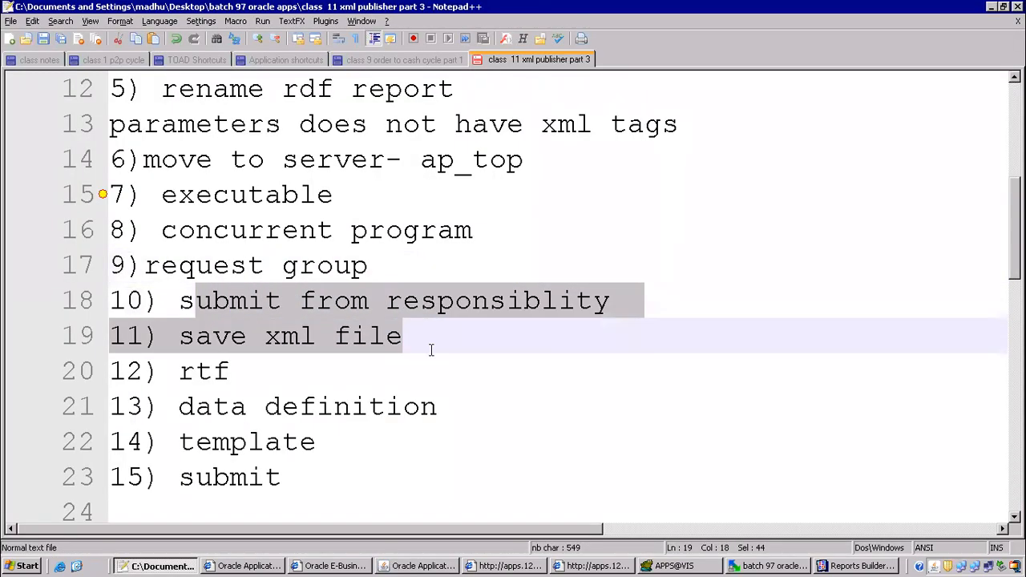
{"action": "key", "text": "alt+Tab"}
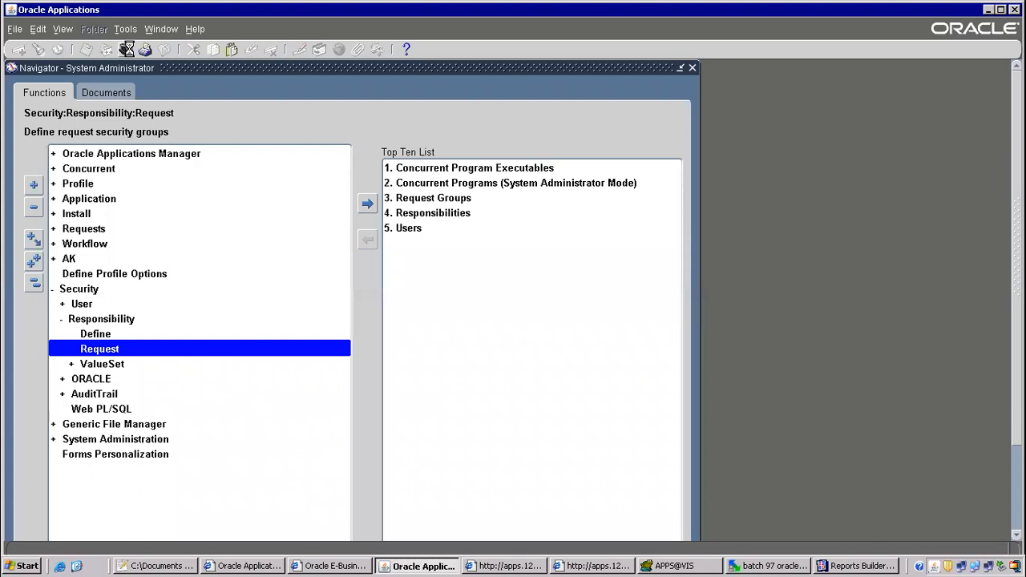
Switch to Payables, Vision Operations (USA) and start a LPE 1099 Payment Report request.
{"action": "left_click", "coordinate": [127, 49]}
{"action": "type", "text": "pay%"}
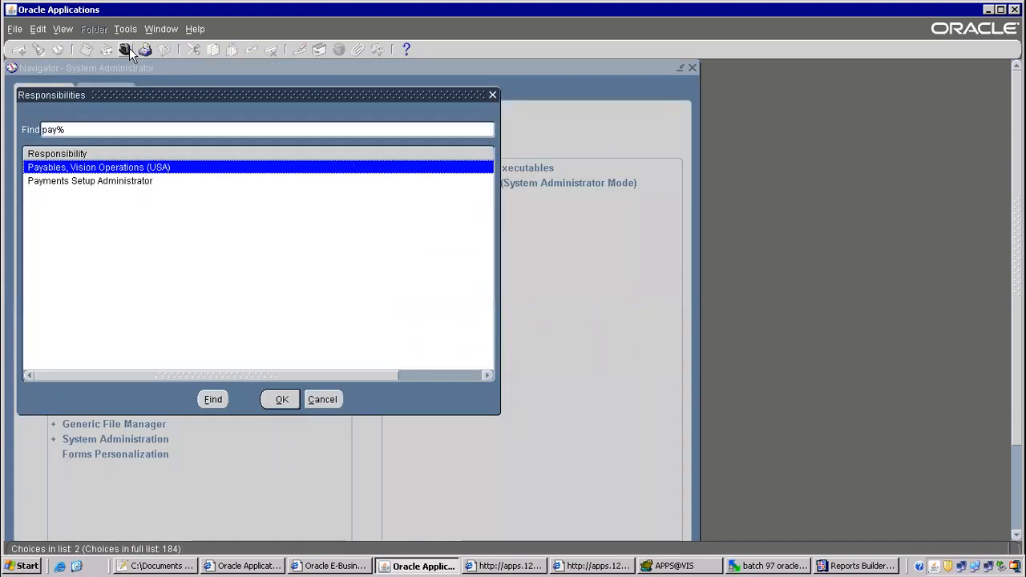
{"action": "key", "text": "Return"}
{"action": "key", "text": "Return"}
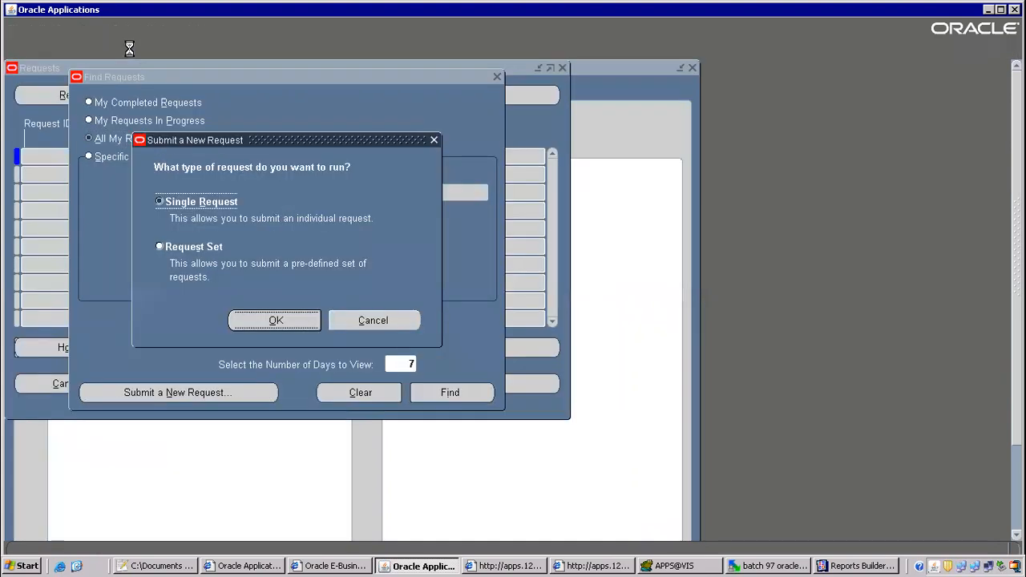
{"action": "key", "text": "Return"}
{"action": "type", "text": "LPE 1099 Payment Report"}
{"action": "key", "text": "Tab"}
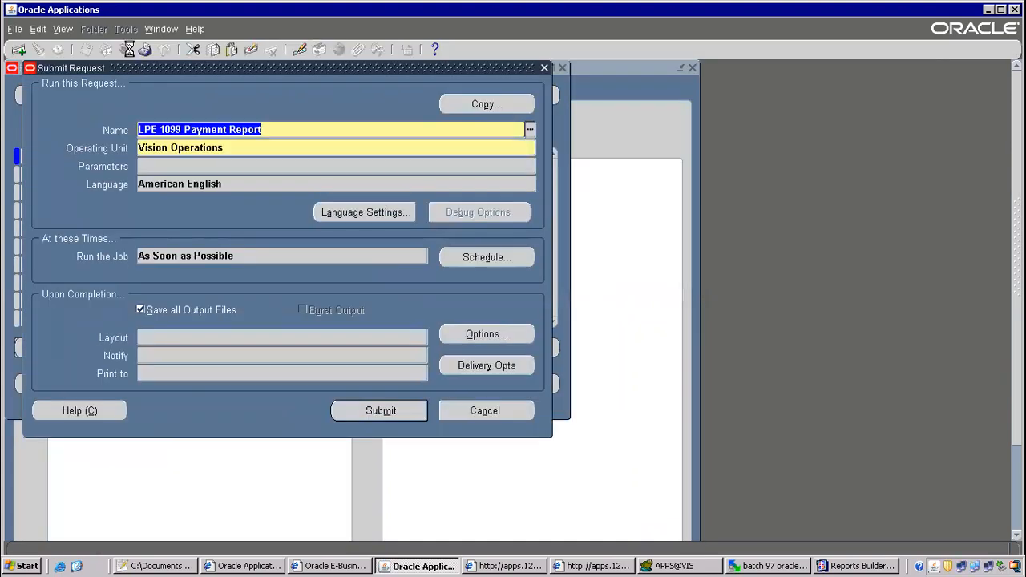
Set the payment date range from 01-JUN-2005 to 10-JUN-2005.
{"action": "key", "text": "Tab"}
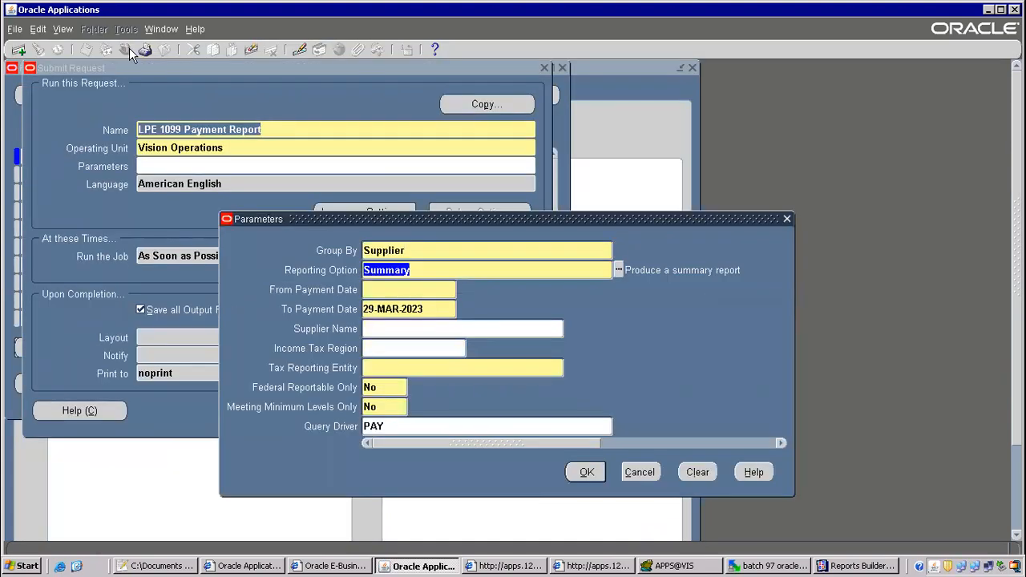
{"action": "key", "text": "Tab"}
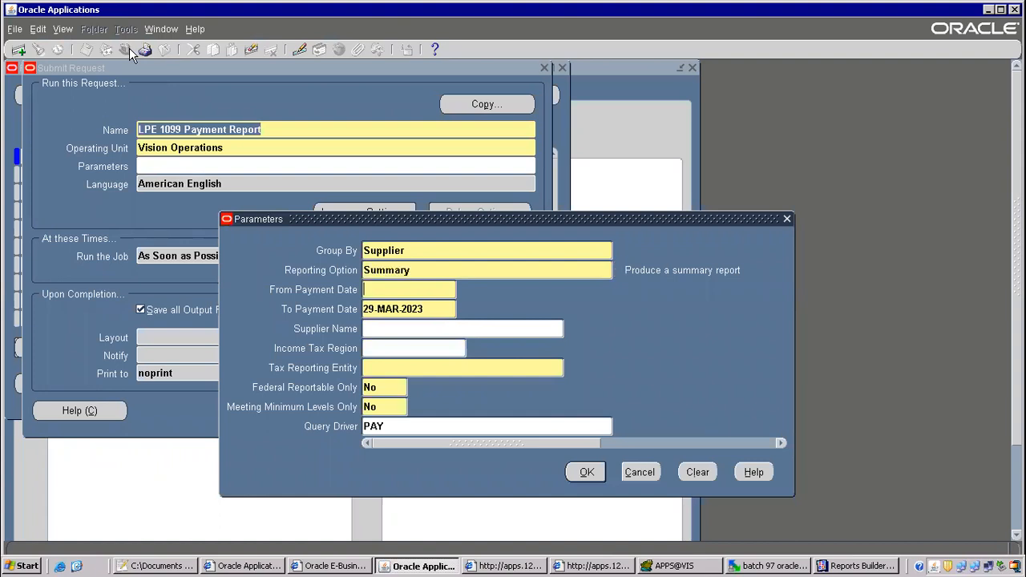
{"action": "type", "text": "01-jun-2005"}
{"action": "key", "text": "Tab"}
{"action": "type", "text": "1"}
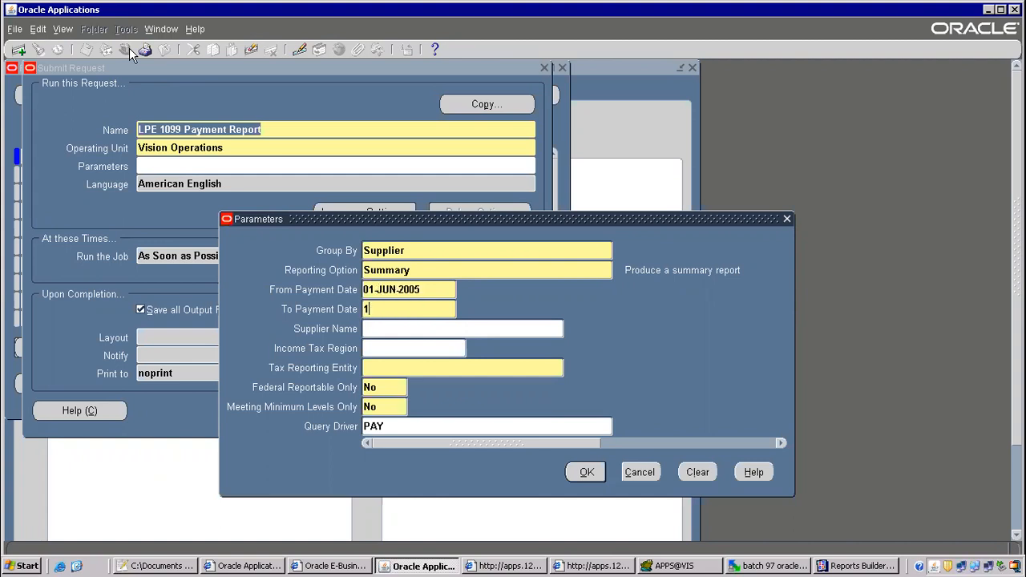
{"action": "type", "text": "0-jun-2005"}
{"action": "key", "text": "Tab"}
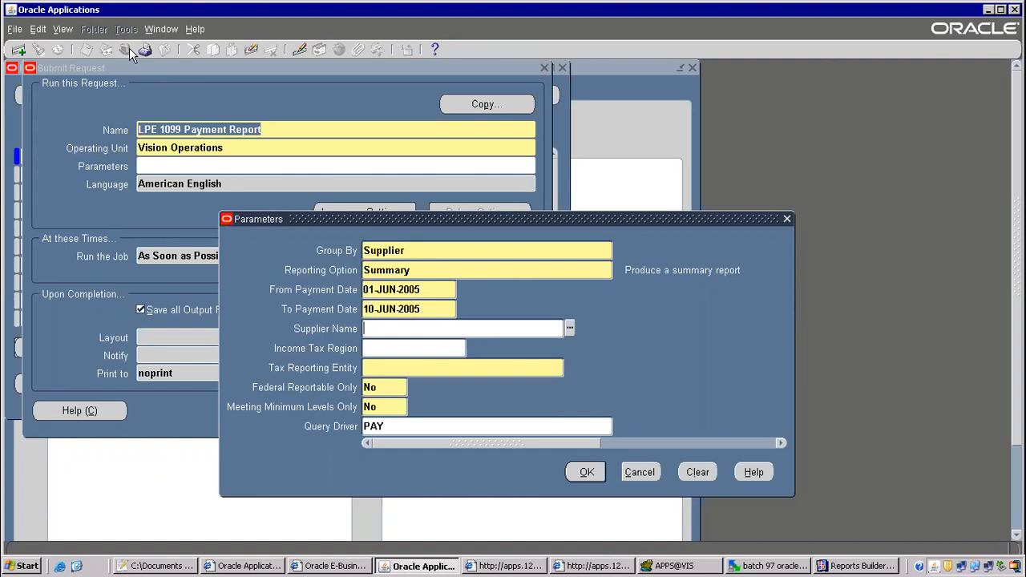
Choose supplier Advantage Corp and tax entity Vision Operations, then submit the request.
{"action": "type", "text": "ad"}
{"action": "key", "text": "Tab"}
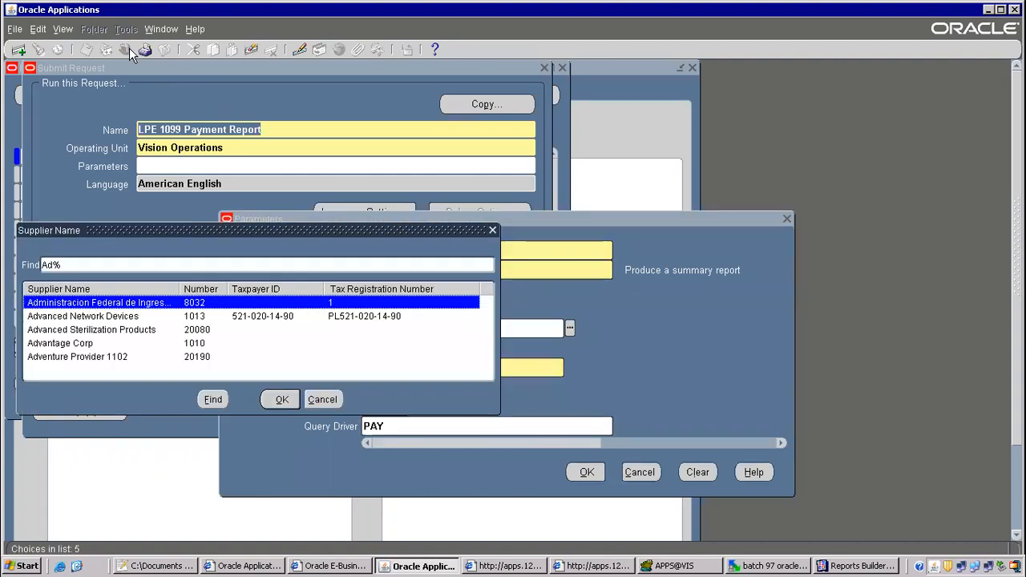
{"action": "key", "text": "Down"}
{"action": "key", "text": "Down"}
{"action": "key", "text": "Down"}
{"action": "key", "text": "Down"}
{"action": "key", "text": "Up"}
{"action": "key", "text": "Return"}
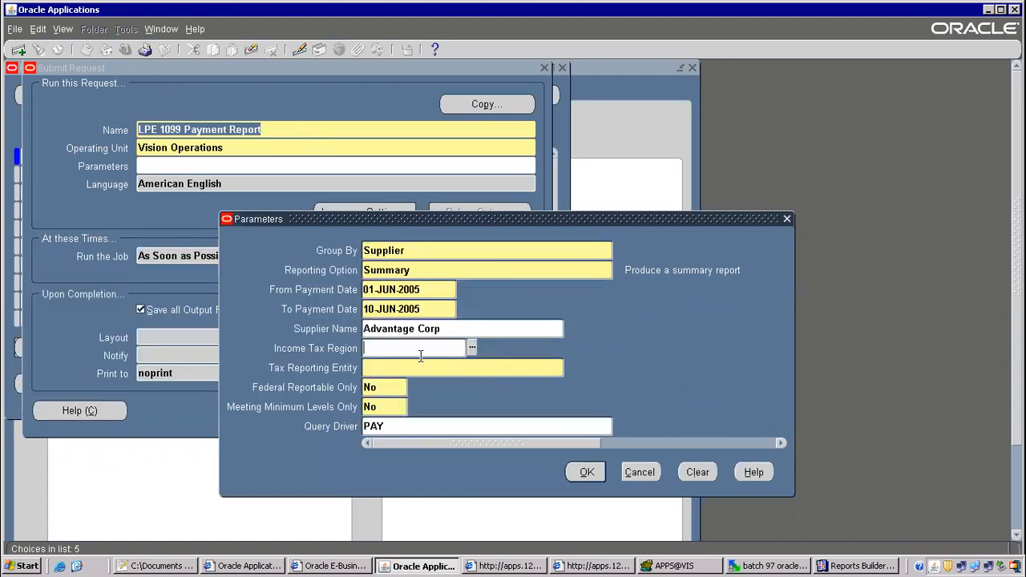
{"action": "left_click", "coordinate": [411, 367]}
{"action": "type", "text": "vision op"}
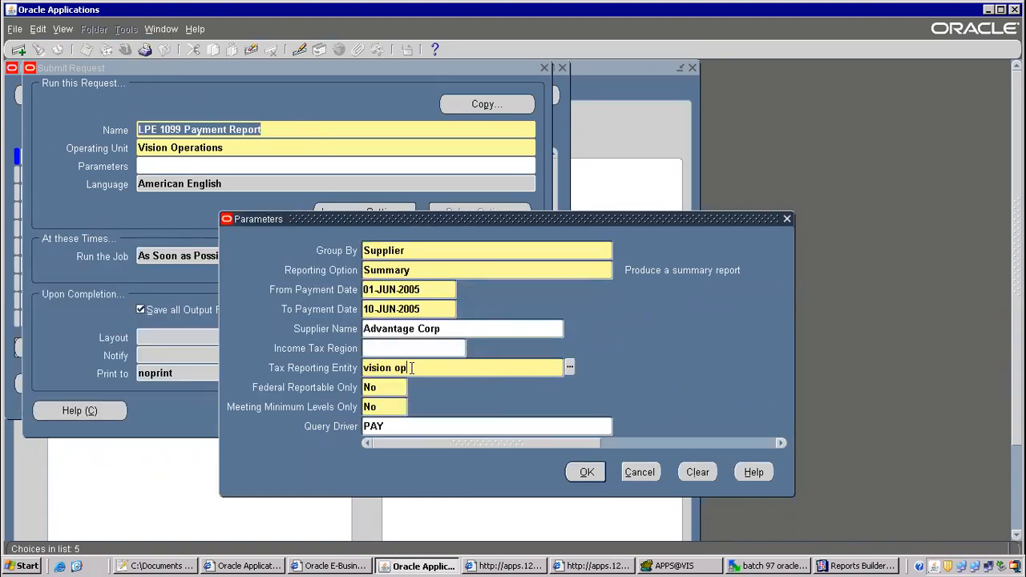
{"action": "key", "text": "Tab"}
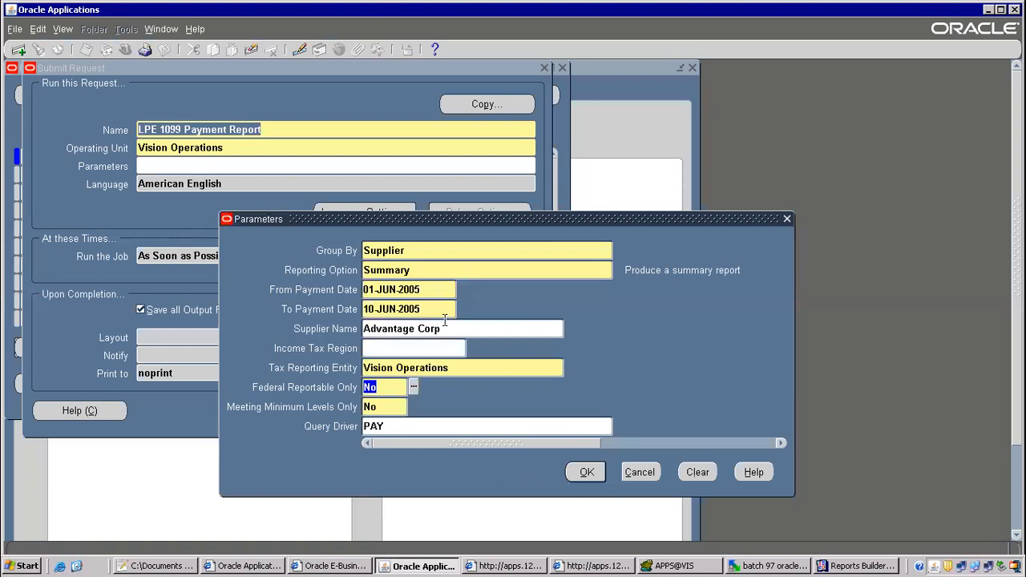
{"action": "left_click", "coordinate": [579, 473]}
{"action": "left_click", "coordinate": [390, 414]}
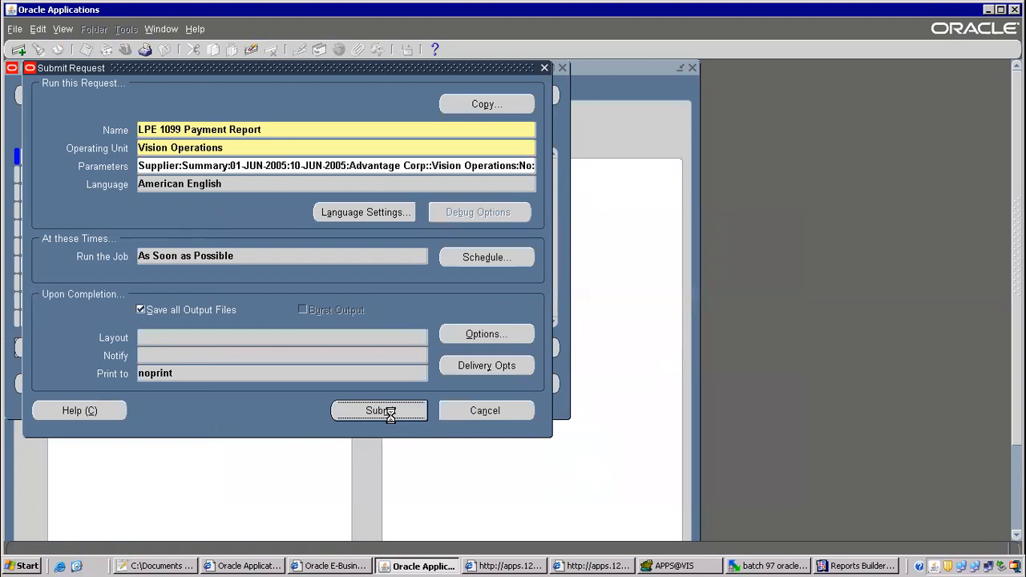
{"action": "left_click", "coordinate": [551, 400]}
Refresh the Requests list until request 7999387 shows Running, then show the desktop.
{"action": "left_click", "coordinate": [474, 394]}
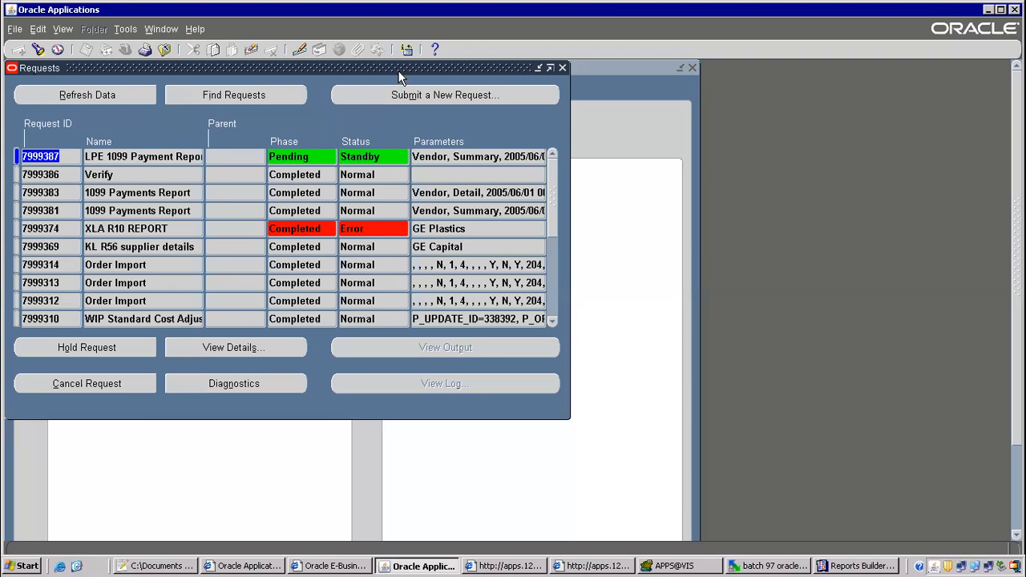
{"action": "left_click", "coordinate": [120, 93]}
{"action": "left_click", "coordinate": [119, 87]}
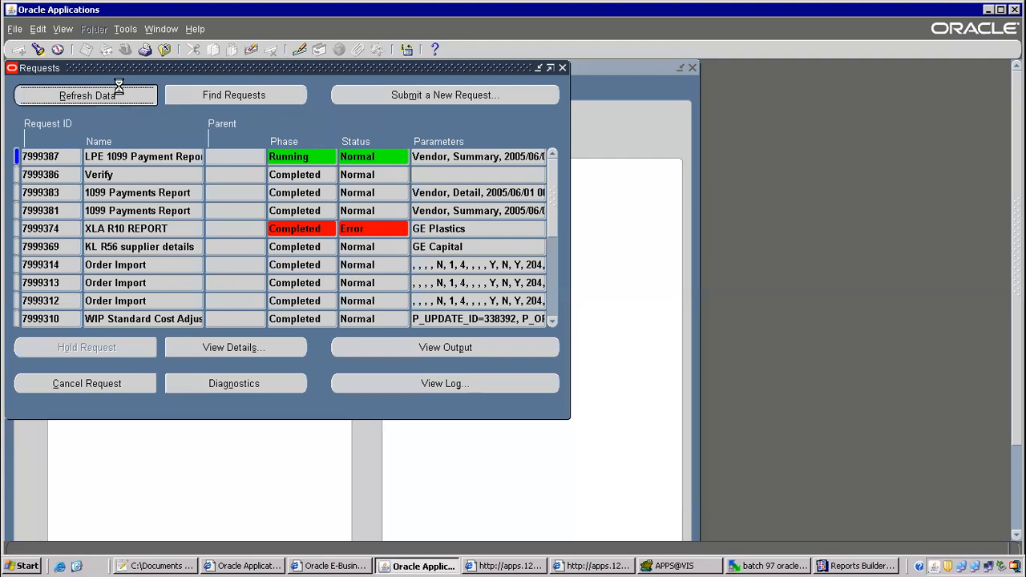
{"action": "left_click", "coordinate": [115, 93]}
{"action": "left_click", "coordinate": [108, 94]}
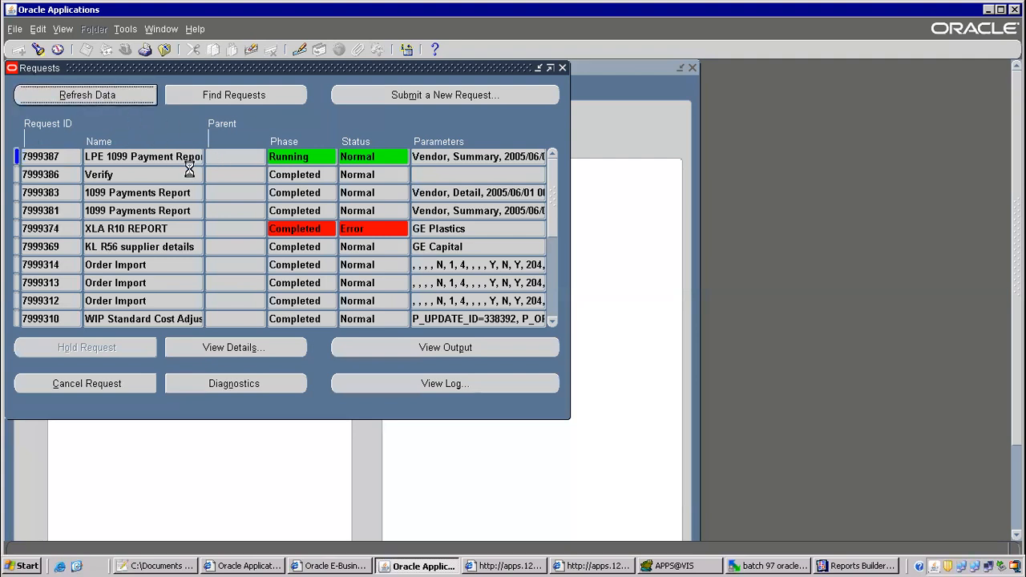
{"action": "left_click", "coordinate": [122, 99]}
{"action": "left_click", "coordinate": [122, 99]}
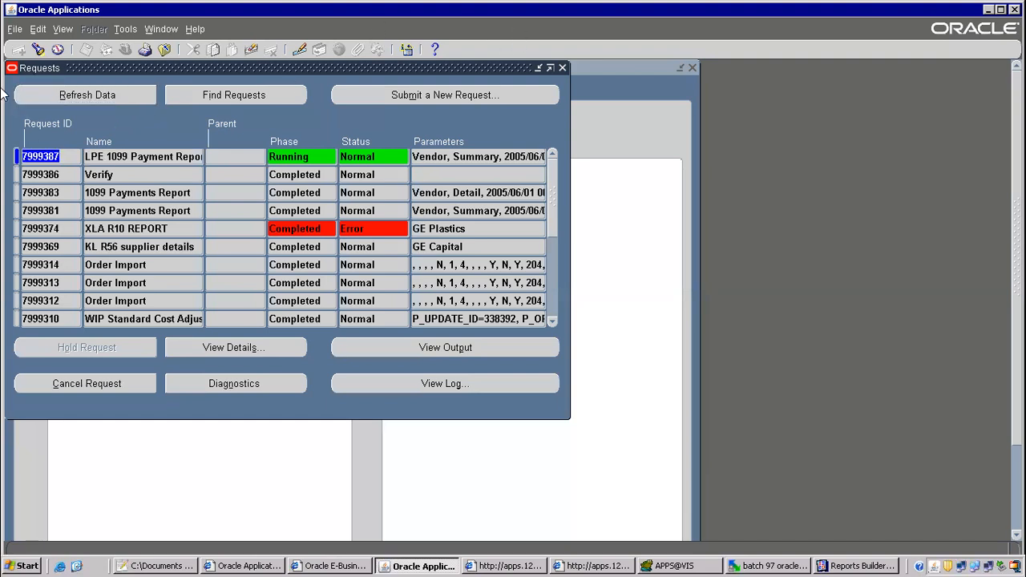
{"action": "left_click", "coordinate": [98, 95]}
{"action": "left_click", "coordinate": [74, 566]}
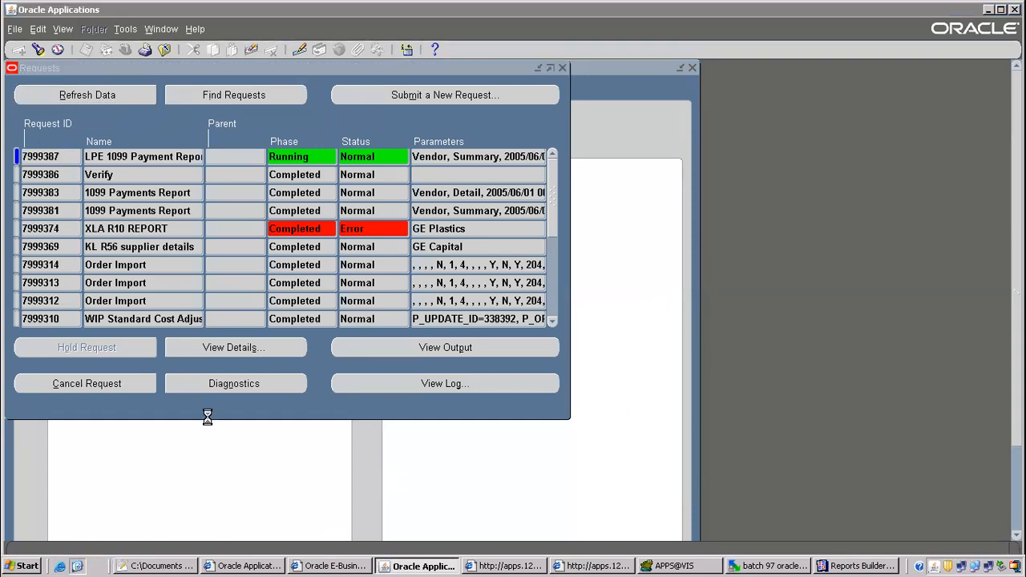
{"action": "left_click", "coordinate": [411, 292]}
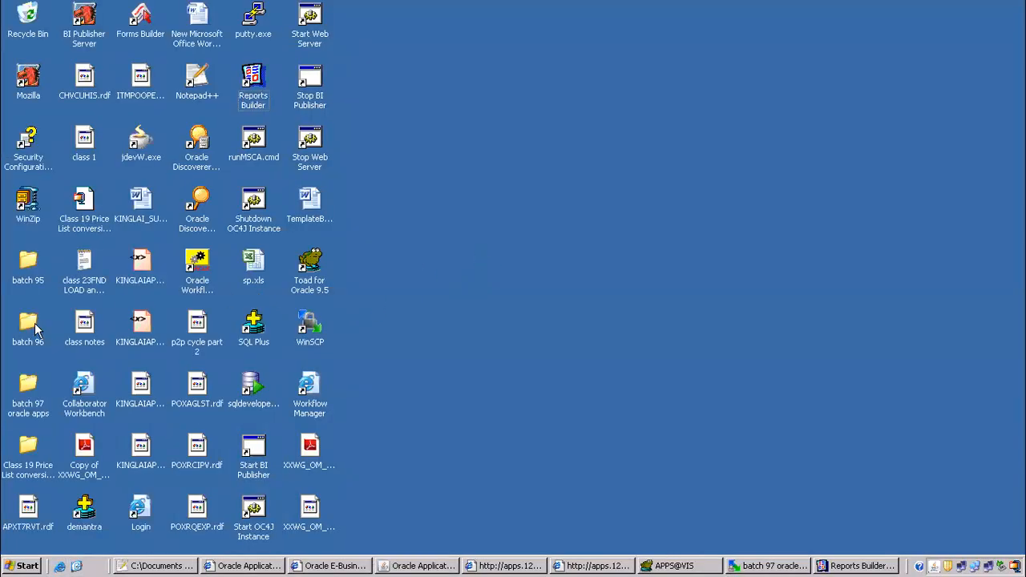
Glance at the batch 95 folder, then open batch 96 and select Application shortcuts.
{"action": "double_click", "coordinate": [28, 268]}
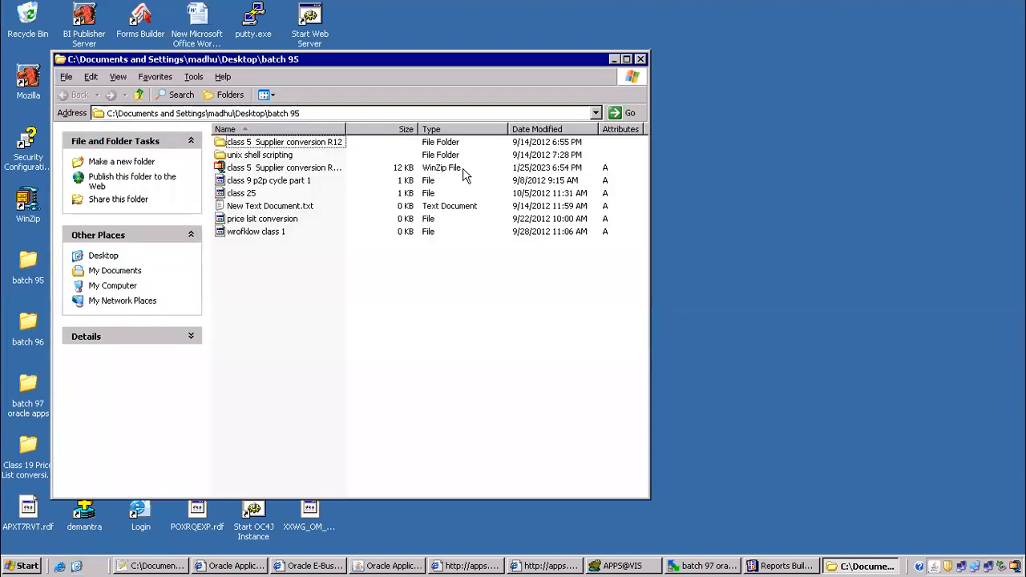
{"action": "left_click", "coordinate": [638, 61]}
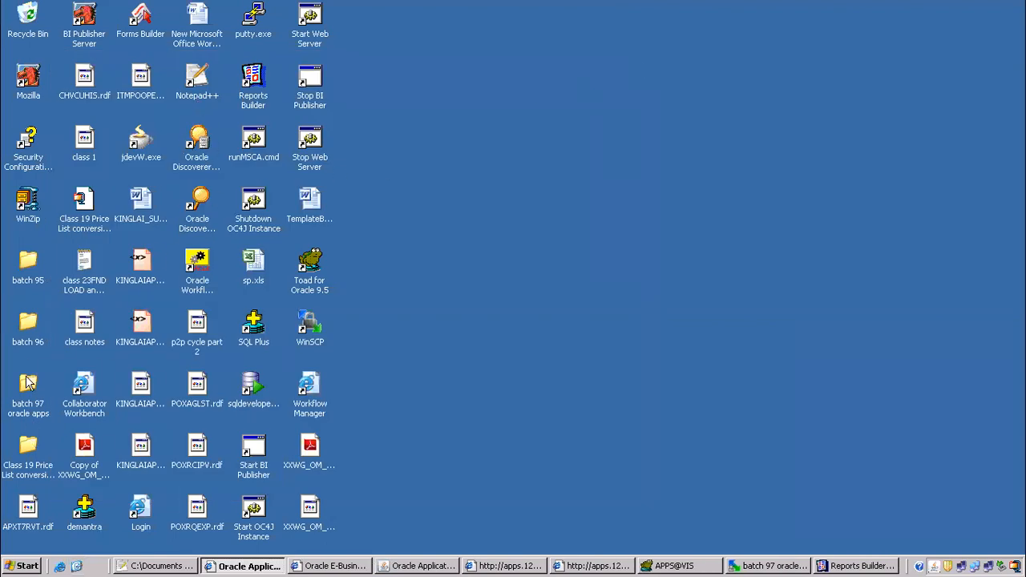
{"action": "double_click", "coordinate": [28, 325]}
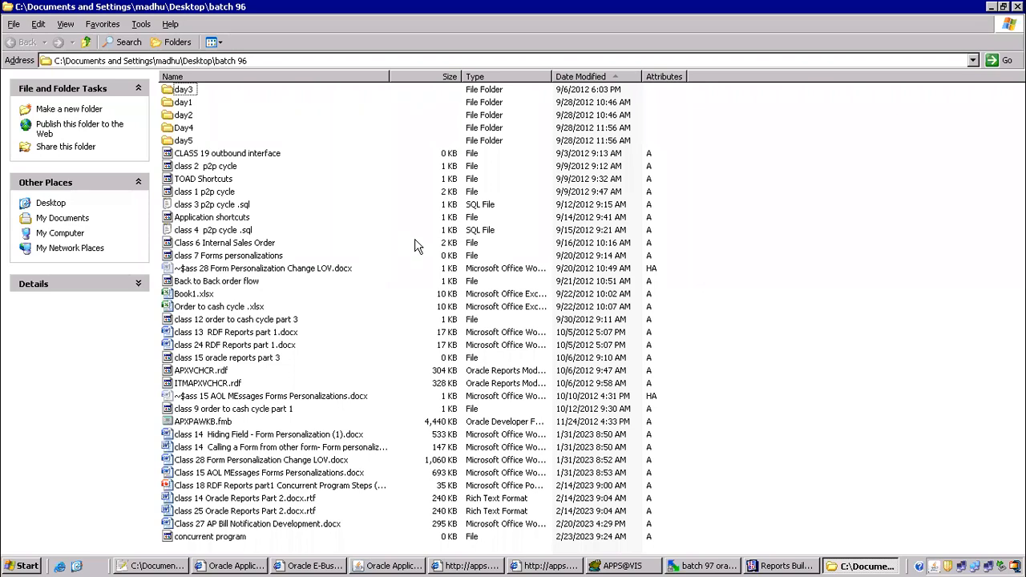
{"action": "left_click", "coordinate": [209, 219]}
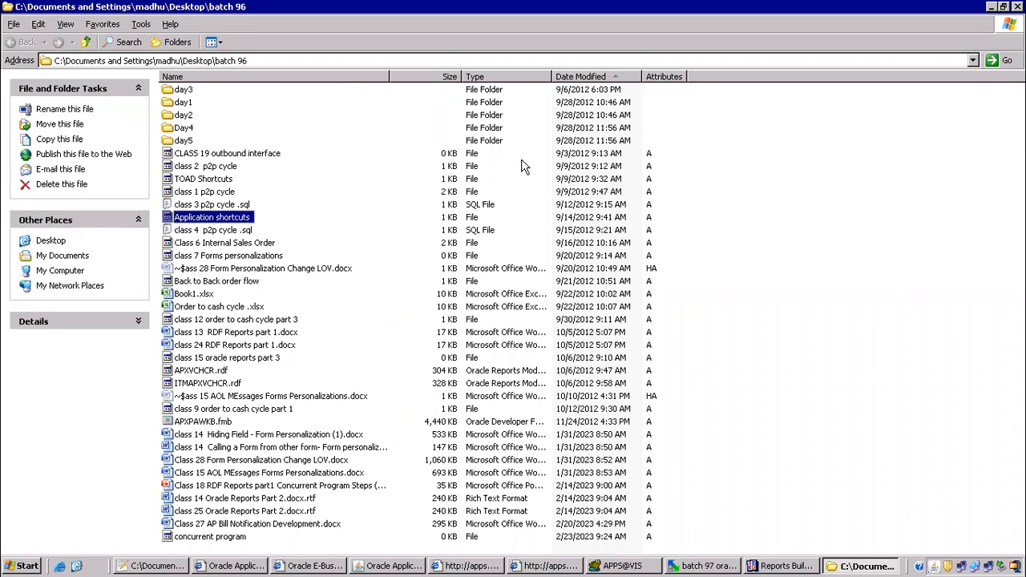
Replace the Google Drive search text with 'xml publisher points'.
{"action": "left_click", "coordinate": [674, 12]}
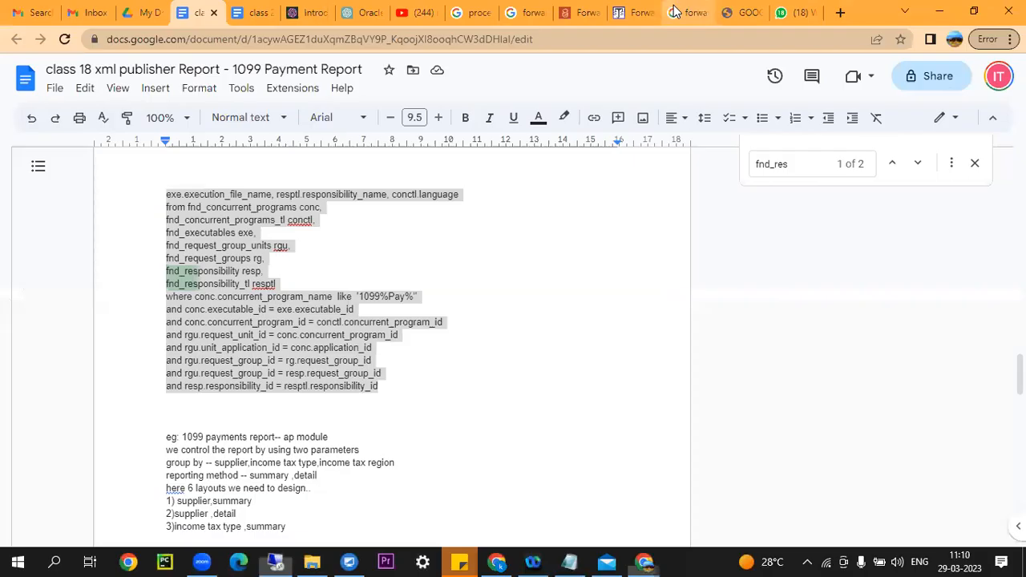
{"action": "left_click", "coordinate": [138, 14]}
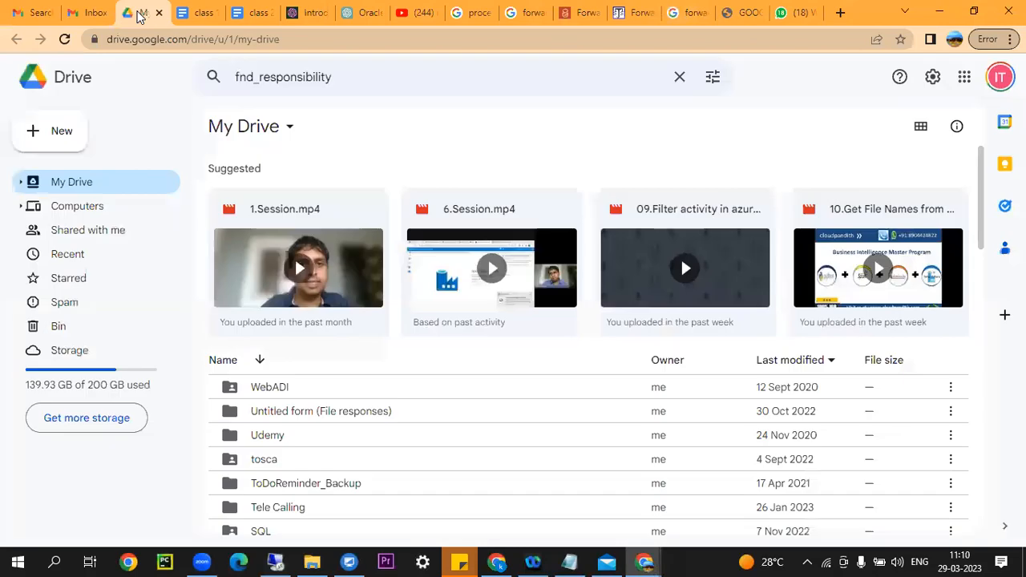
{"action": "left_click", "coordinate": [384, 76]}
{"action": "left_click_drag", "start_coordinate": [385, 76], "coordinate": [156, 57]}
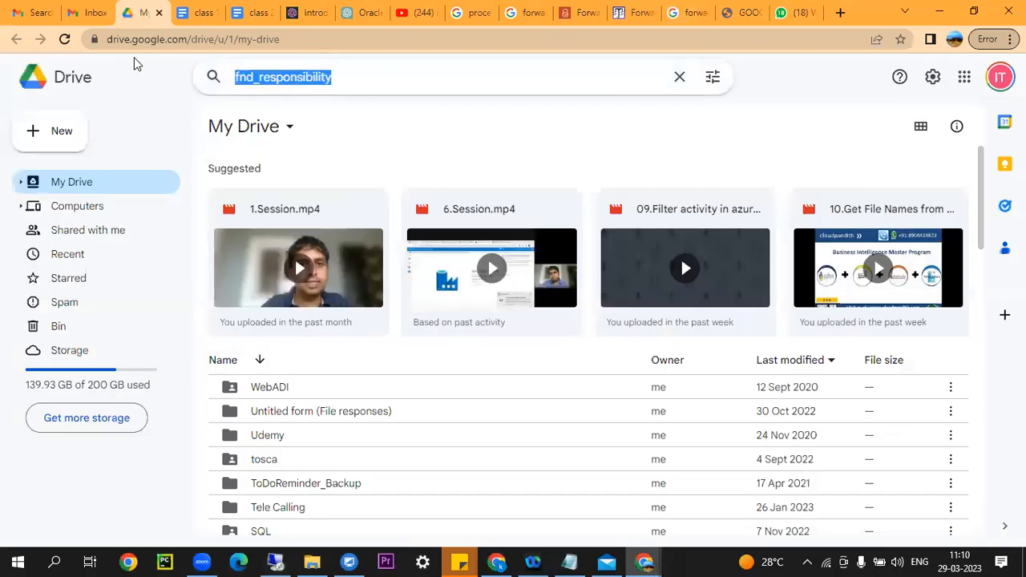
{"action": "type", "text": "xml publi"}
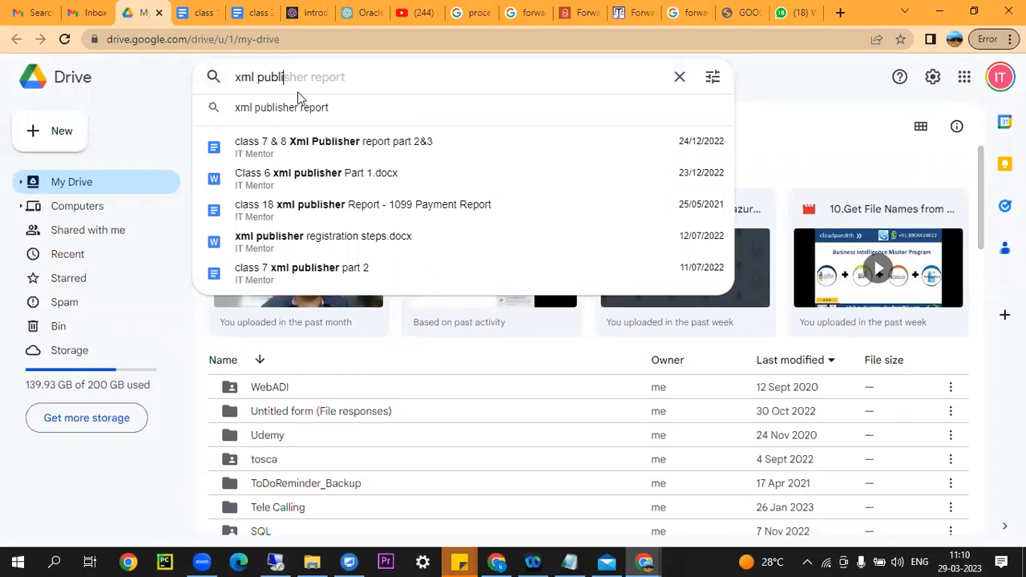
{"action": "type", "text": "points"}
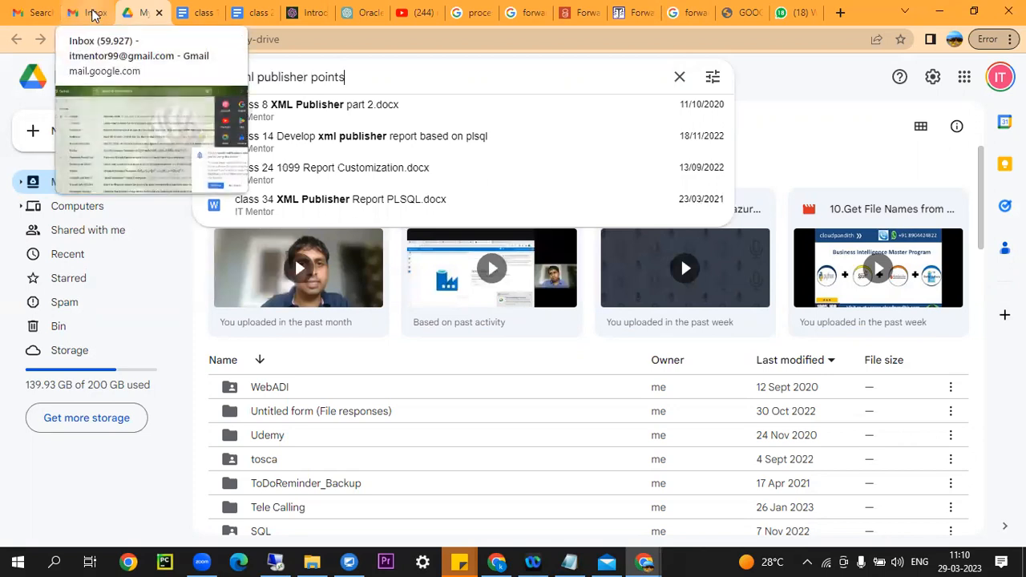
Search Gmail for 'xml points' and open the top matching email.
{"action": "left_click", "coordinate": [36, 13]}
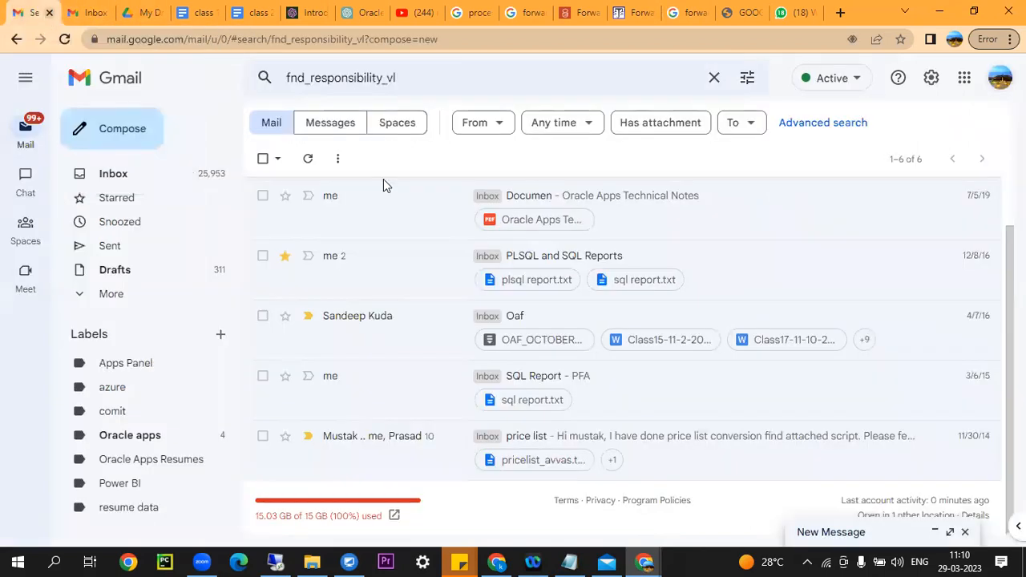
{"action": "left_click_drag", "start_coordinate": [426, 83], "coordinate": [229, 77]}
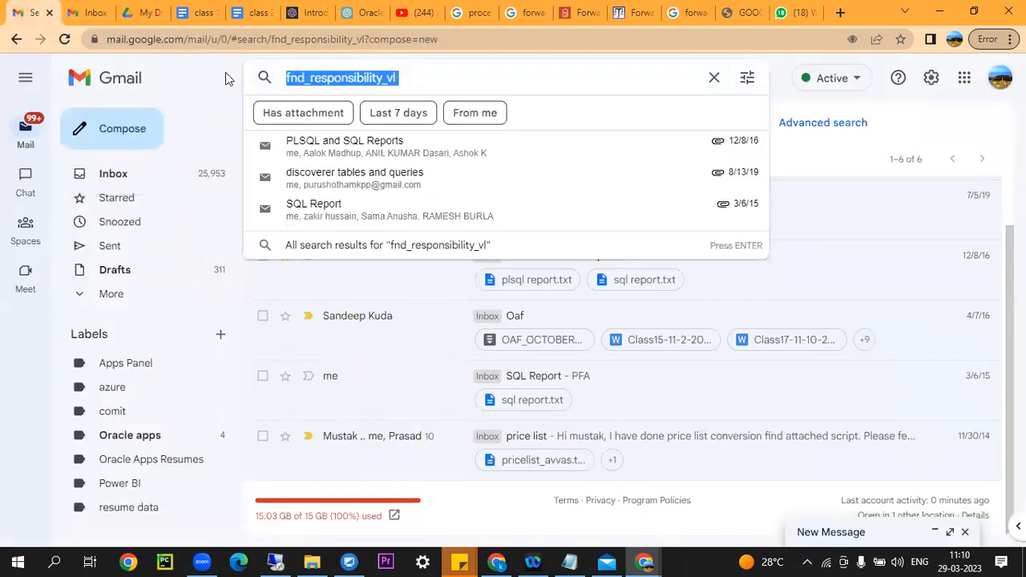
{"action": "type", "text": "xml points"}
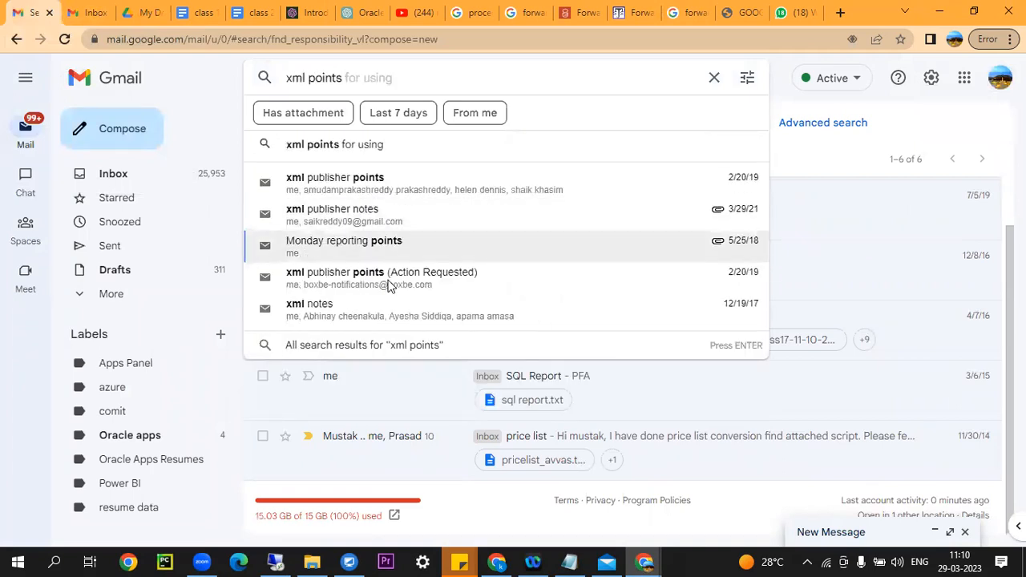
{"action": "key", "text": "Escape"}
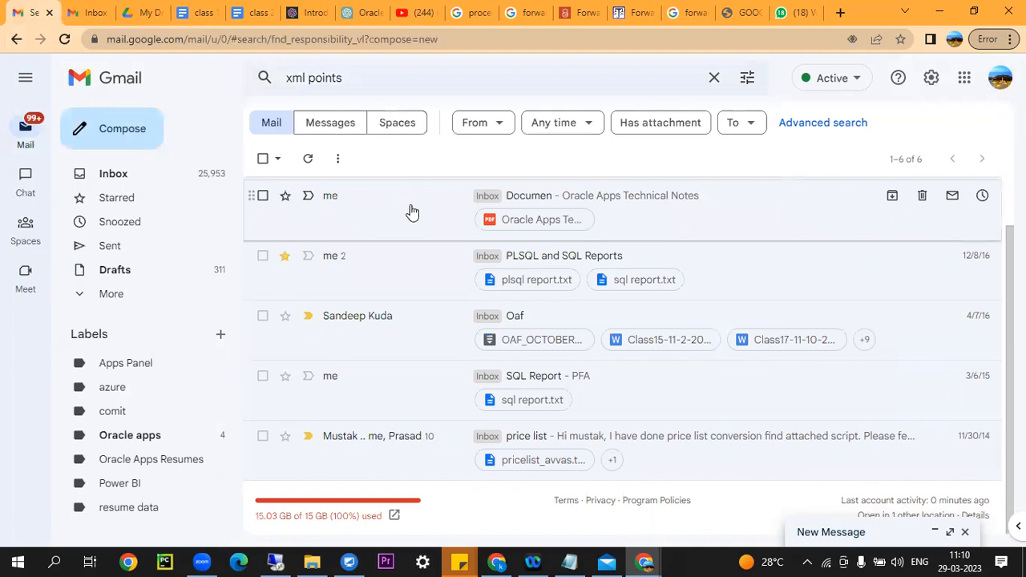
{"action": "left_click", "coordinate": [440, 202]}
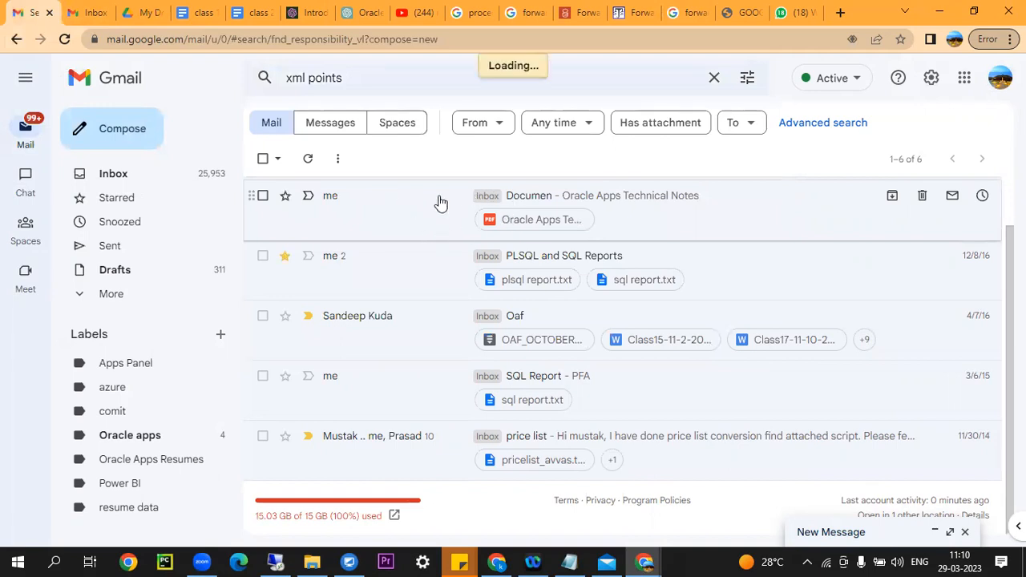
{"action": "scroll", "coordinate": [476, 318], "scroll_direction": "down", "scroll_amount": 5}
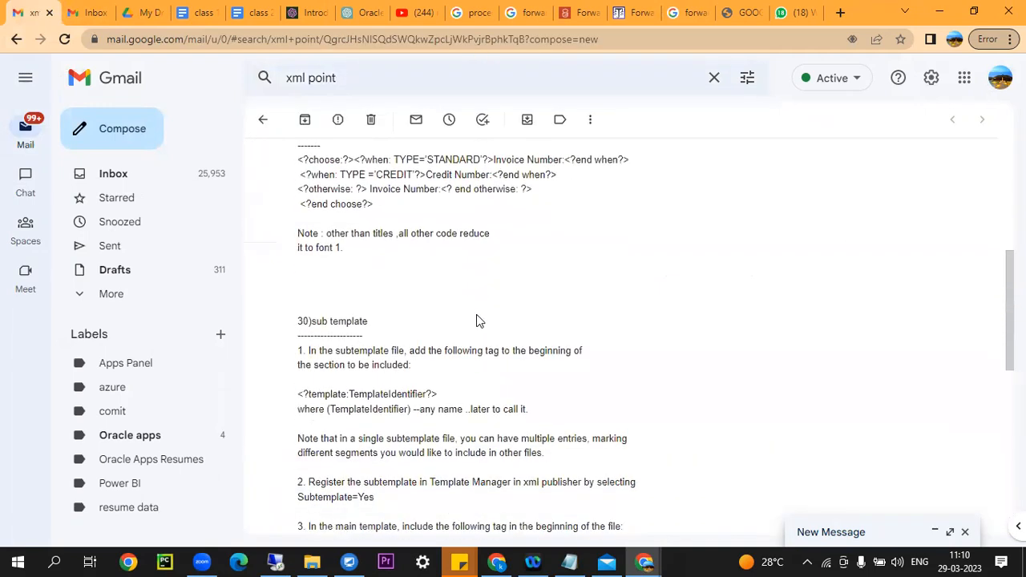
{"action": "scroll", "coordinate": [476, 320], "scroll_direction": "down", "scroll_amount": 5}
{"action": "scroll", "coordinate": [476, 321], "scroll_direction": "up", "scroll_amount": 15}
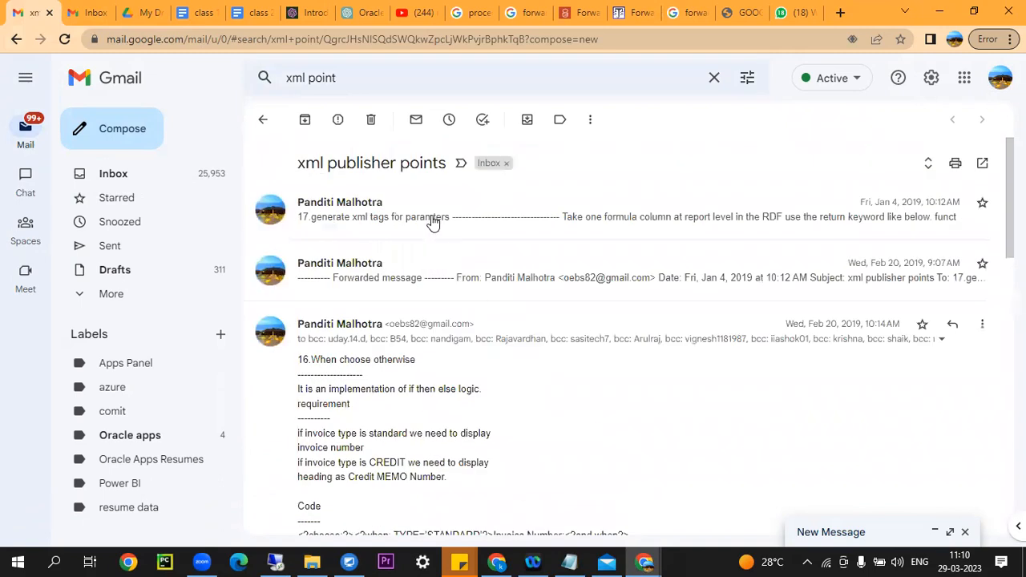
{"action": "left_click", "coordinate": [433, 221]}
Open the XML Publisher notes email and download its xml.txt attachment.
{"action": "left_click", "coordinate": [372, 84]}
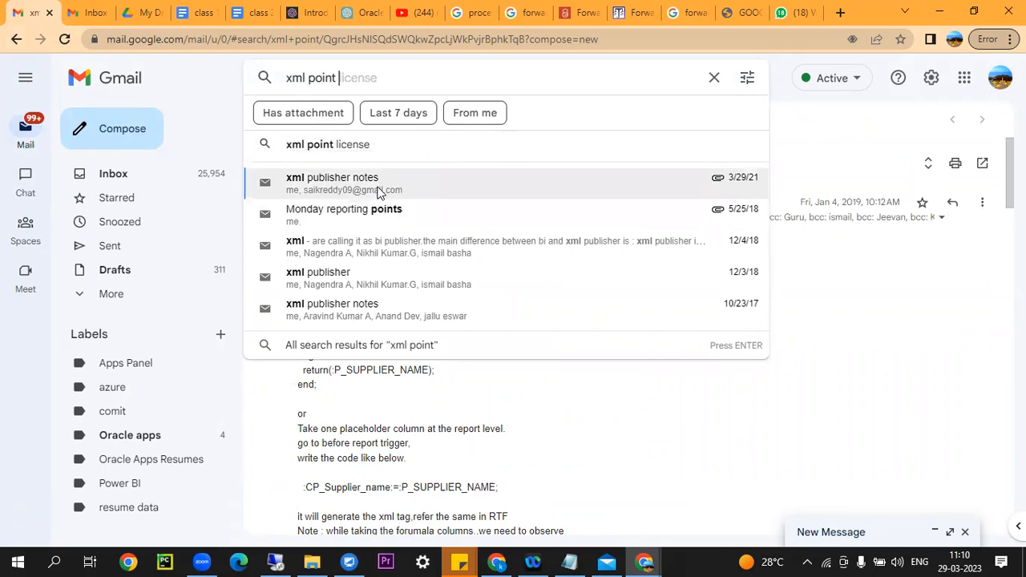
{"action": "key", "text": "Escape"}
{"action": "key", "text": "j"}
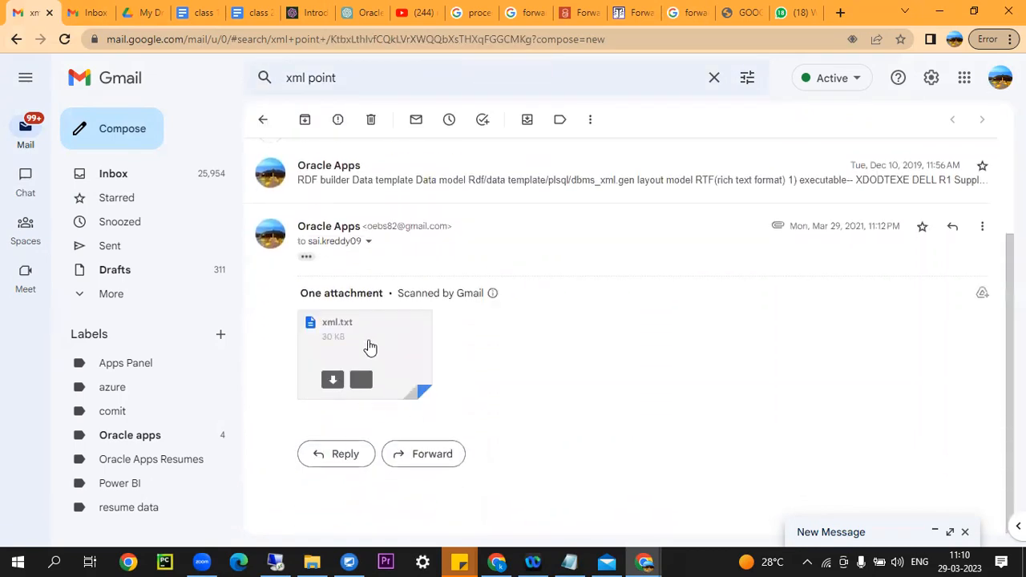
{"action": "left_click", "coordinate": [368, 343]}
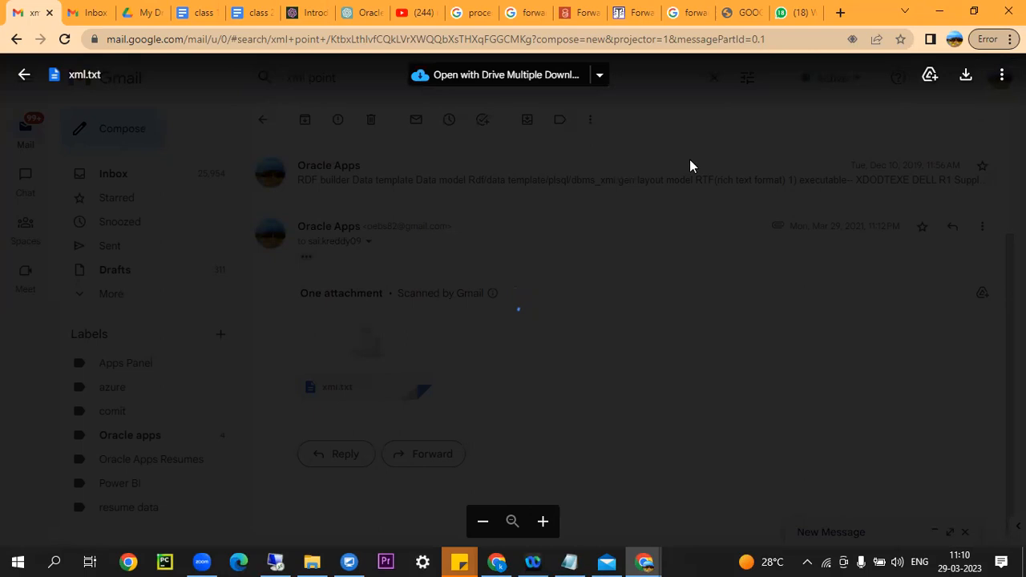
{"action": "left_click", "coordinate": [965, 75]}
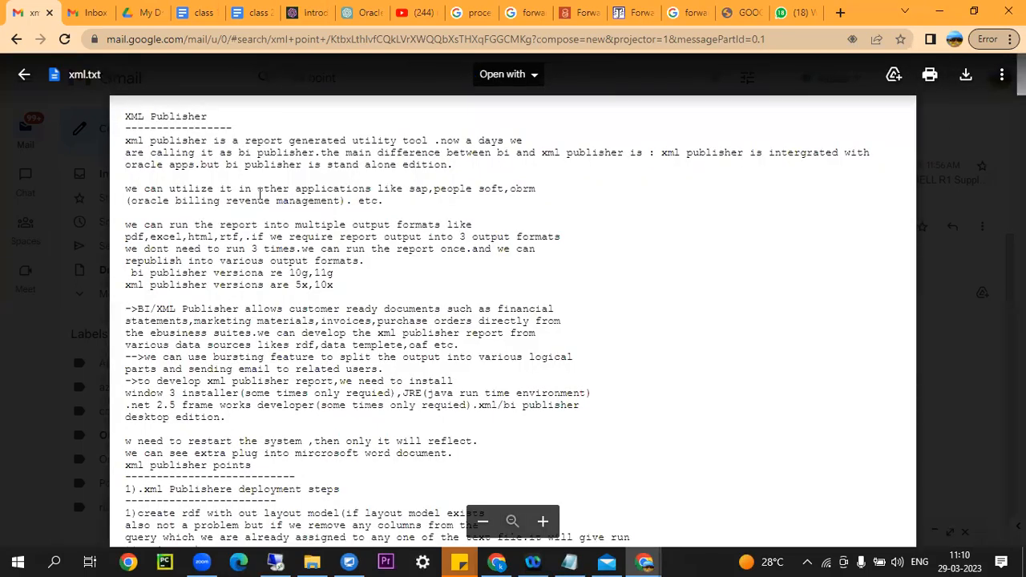
Show the downloaded xml (1).txt file in its folder.
{"action": "scroll", "coordinate": [327, 201], "scroll_direction": "down", "scroll_amount": 10}
{"action": "scroll", "coordinate": [325, 275], "scroll_direction": "down", "scroll_amount": 10}
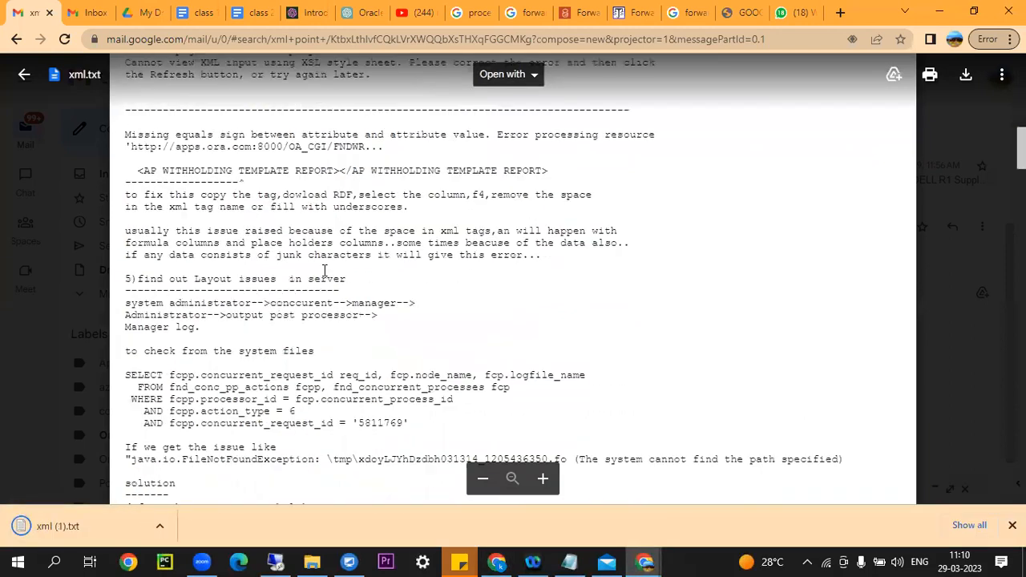
{"action": "left_click", "coordinate": [159, 525]}
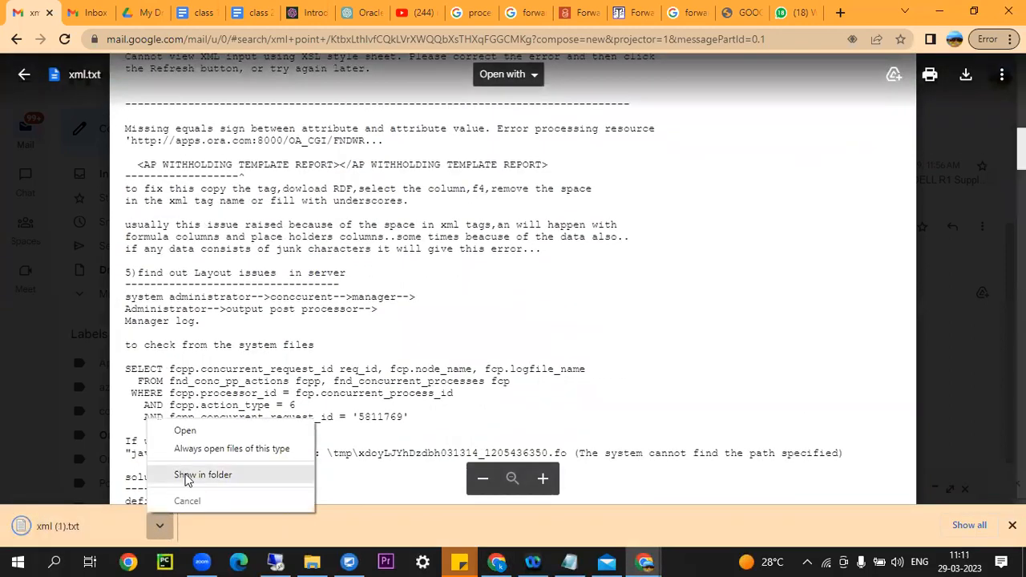
{"action": "left_click", "coordinate": [165, 474]}
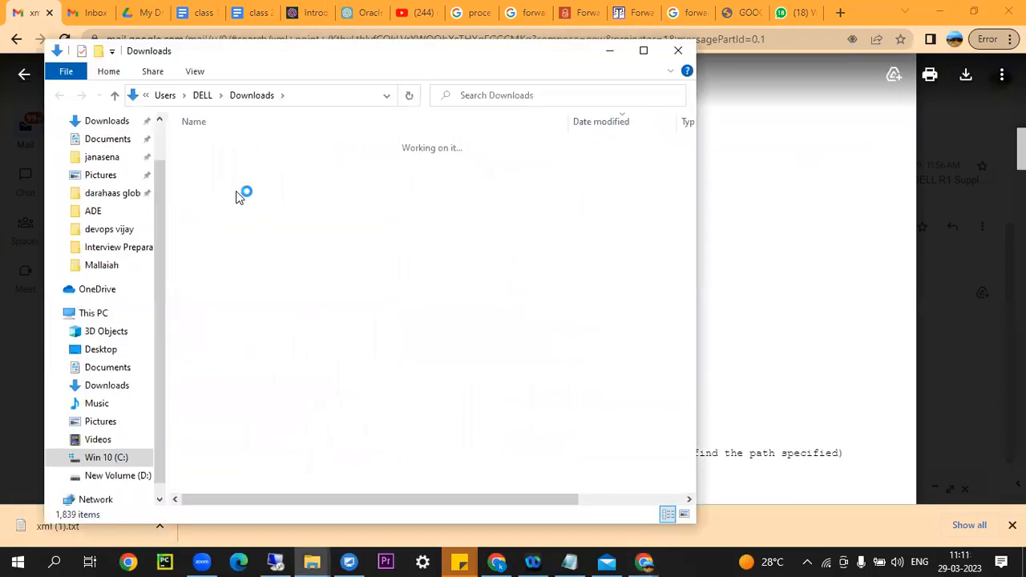
Open xml (1).txt from Downloads with WordPad.
{"action": "right_click", "coordinate": [236, 165]}
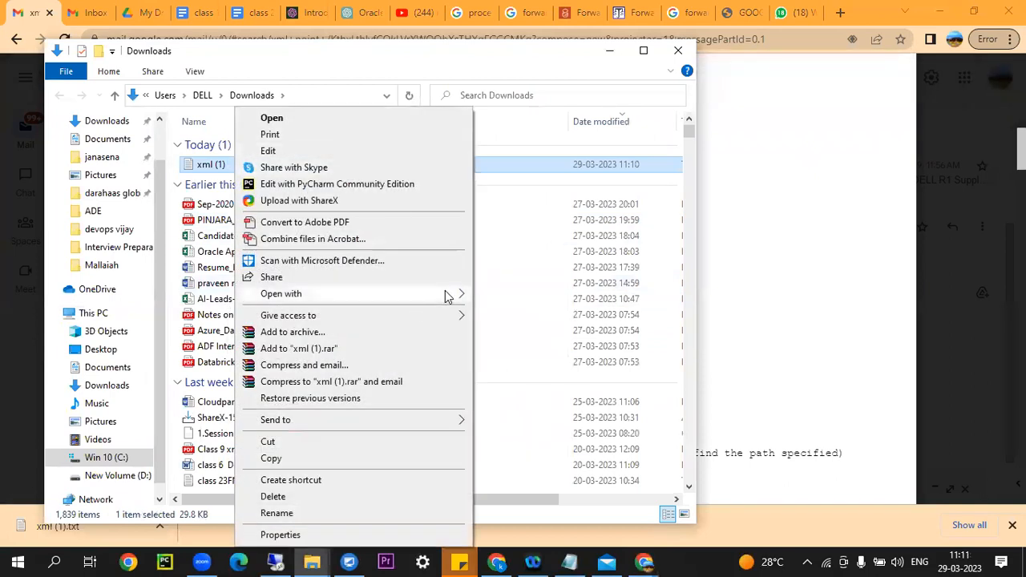
{"action": "mouse_move", "coordinate": [449, 293]}
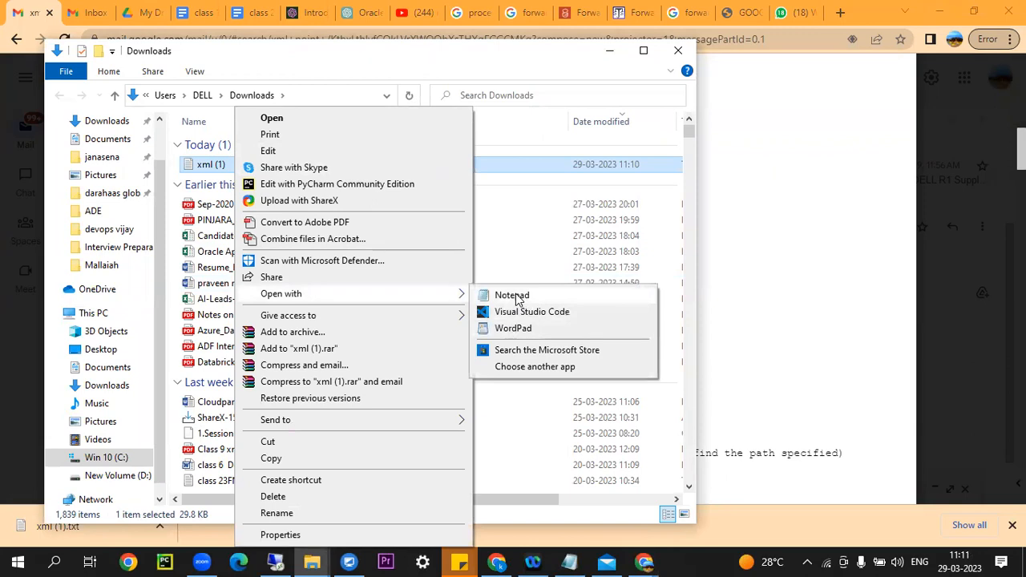
{"action": "left_click", "coordinate": [515, 328]}
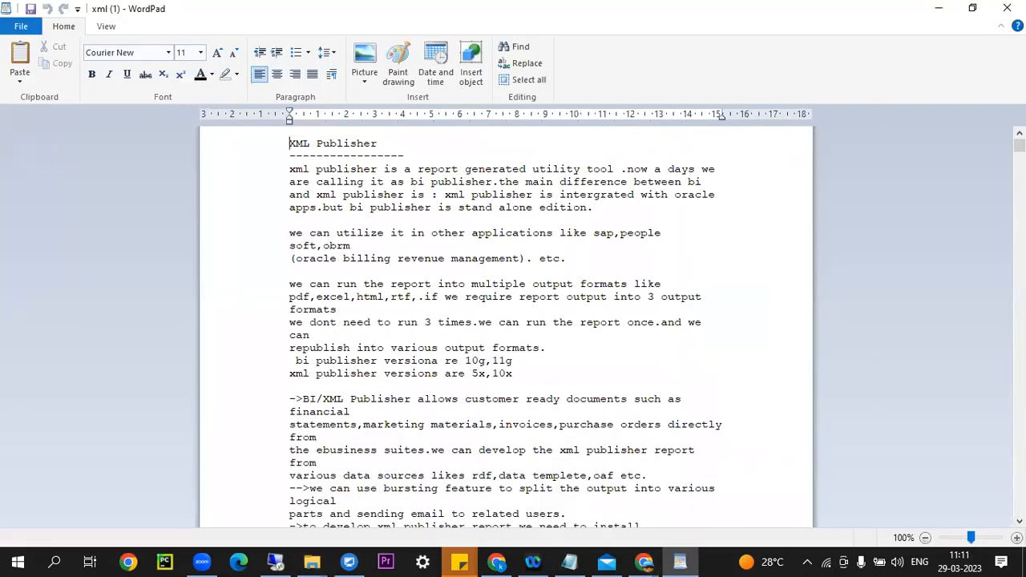
{"action": "left_click_drag", "start_coordinate": [1018, 145], "coordinate": [969, 475]}
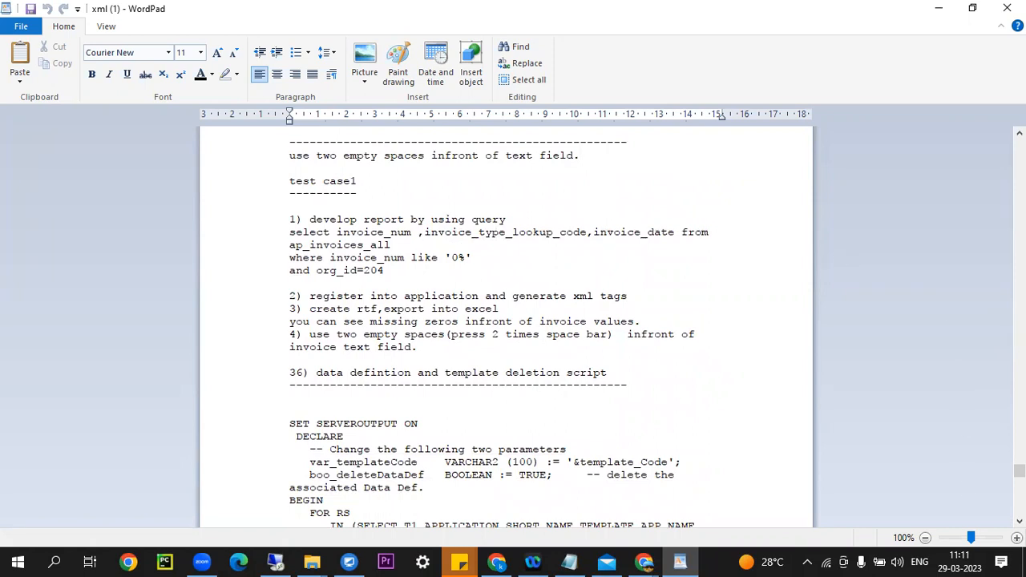
Read through the XML Publisher notes in WordPad, then return to the remote desktop session.
{"action": "left_click_drag", "start_coordinate": [1019, 471], "coordinate": [975, 138]}
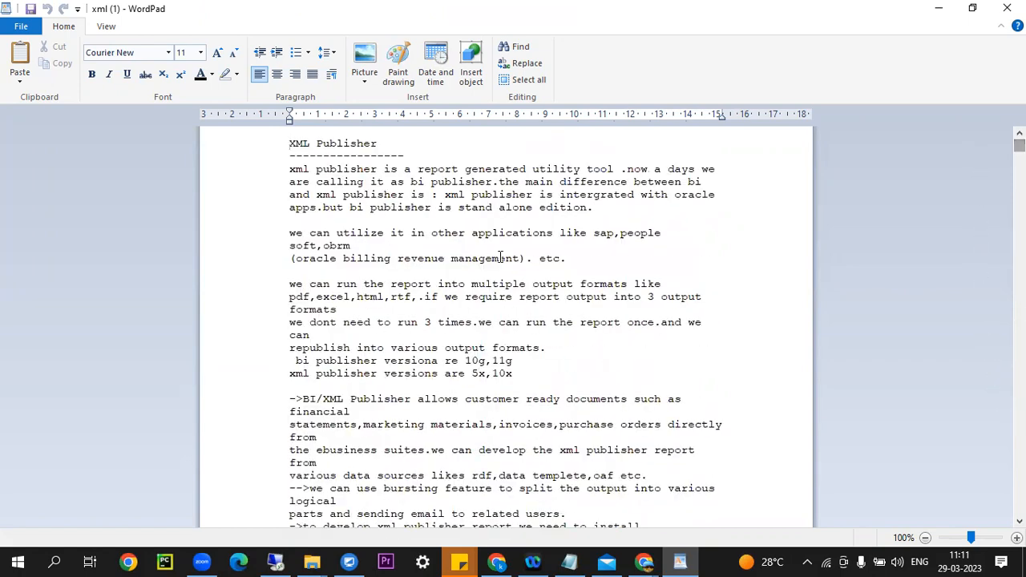
{"action": "scroll", "coordinate": [507, 264], "scroll_direction": "down", "scroll_amount": 1}
{"action": "scroll", "coordinate": [506, 264], "scroll_direction": "down", "scroll_amount": 20}
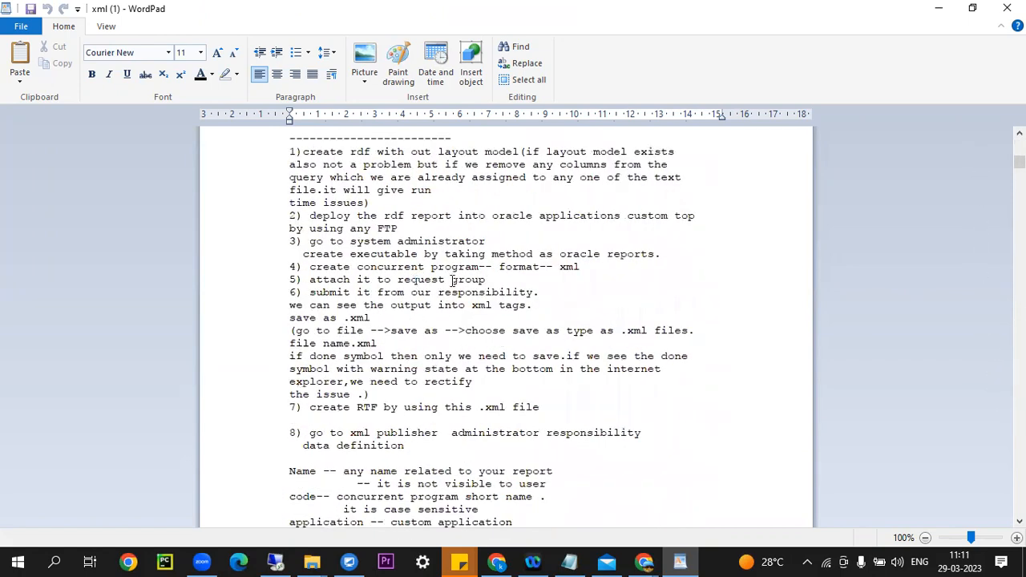
{"action": "scroll", "coordinate": [500, 271], "scroll_direction": "down", "scroll_amount": 1}
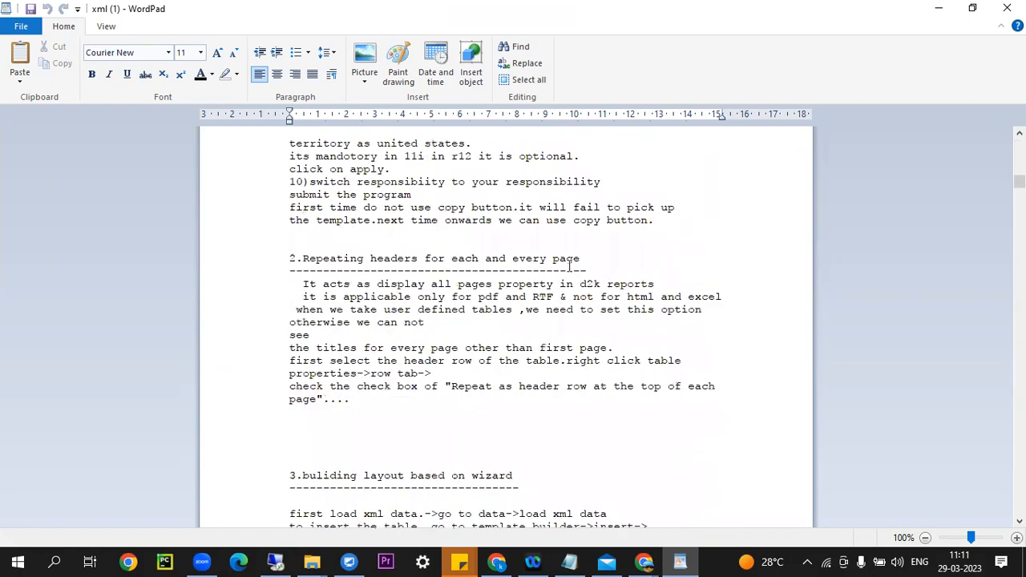
{"action": "mouse_move", "coordinate": [1019, 181]}
{"action": "left_mouse_down"}
{"action": "mouse_move", "coordinate": [1018, 227]}
{"action": "mouse_move", "coordinate": [1019, 191]}
{"action": "left_mouse_up"}
{"action": "scroll", "coordinate": [864, 220], "scroll_direction": "up", "scroll_amount": 10}
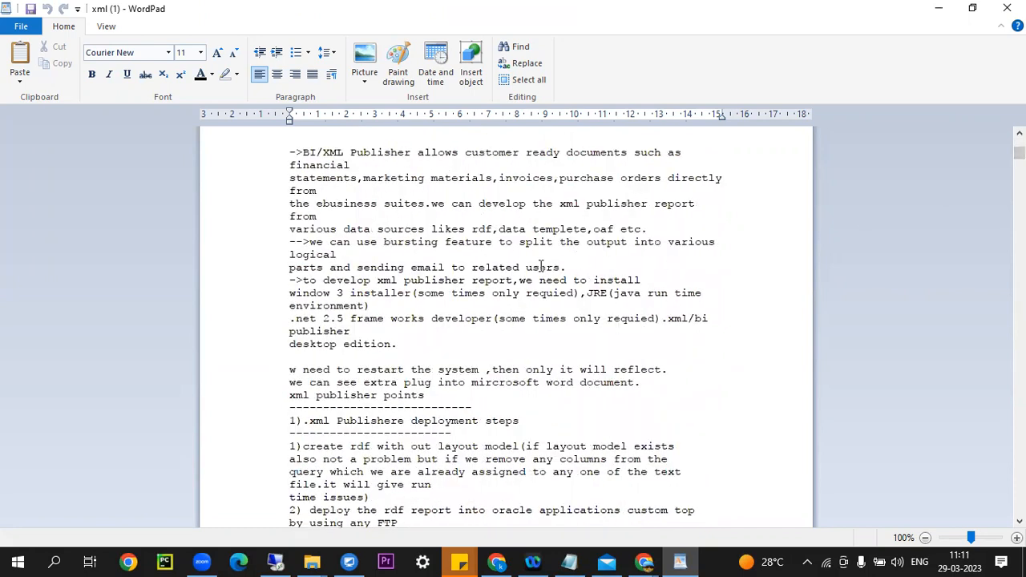
{"action": "scroll", "coordinate": [394, 246], "scroll_direction": "up", "scroll_amount": 6}
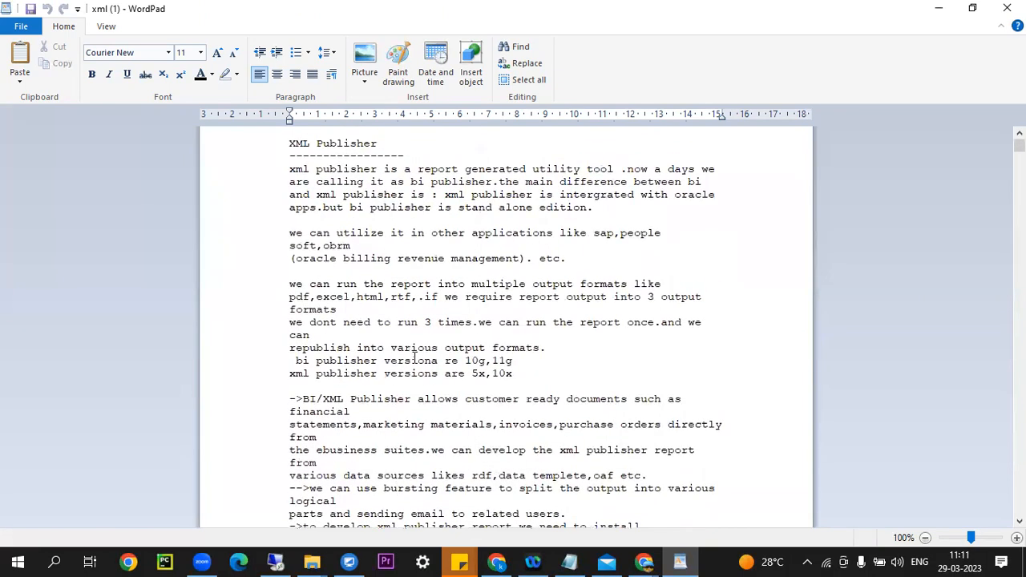
{"action": "left_click", "coordinate": [275, 564]}
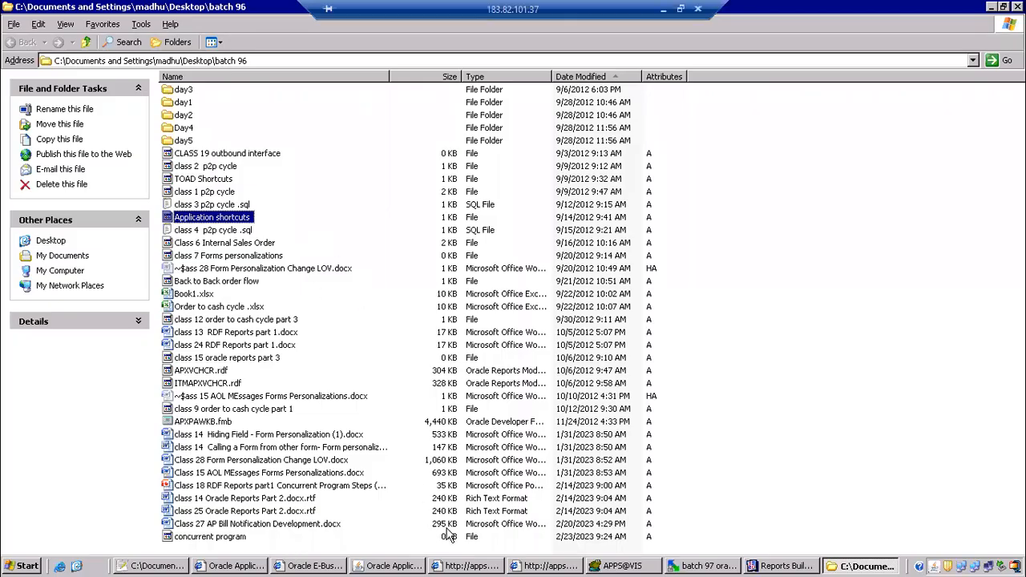
Refresh the Requests window repeatedly, checking the LPE 1099 Payment Report request's parameters.
{"action": "left_click", "coordinate": [384, 566]}
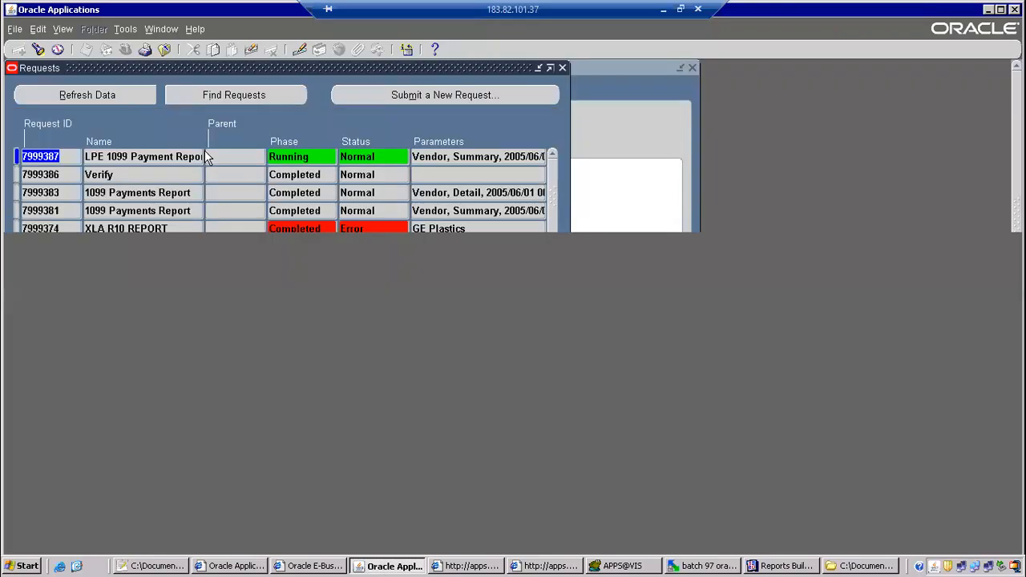
{"action": "left_click", "coordinate": [120, 95]}
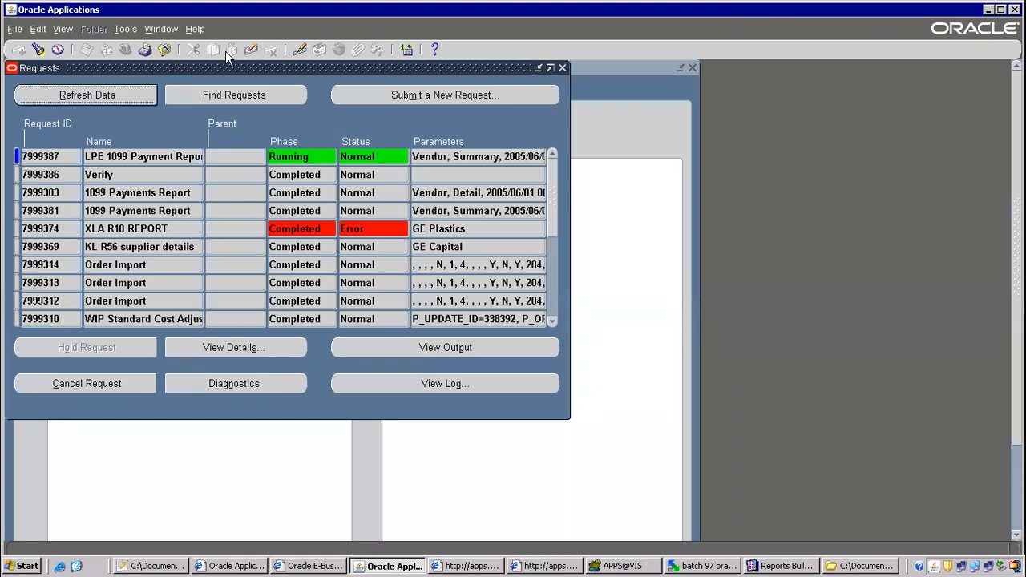
{"action": "left_click", "coordinate": [120, 95]}
{"action": "left_click", "coordinate": [100, 100]}
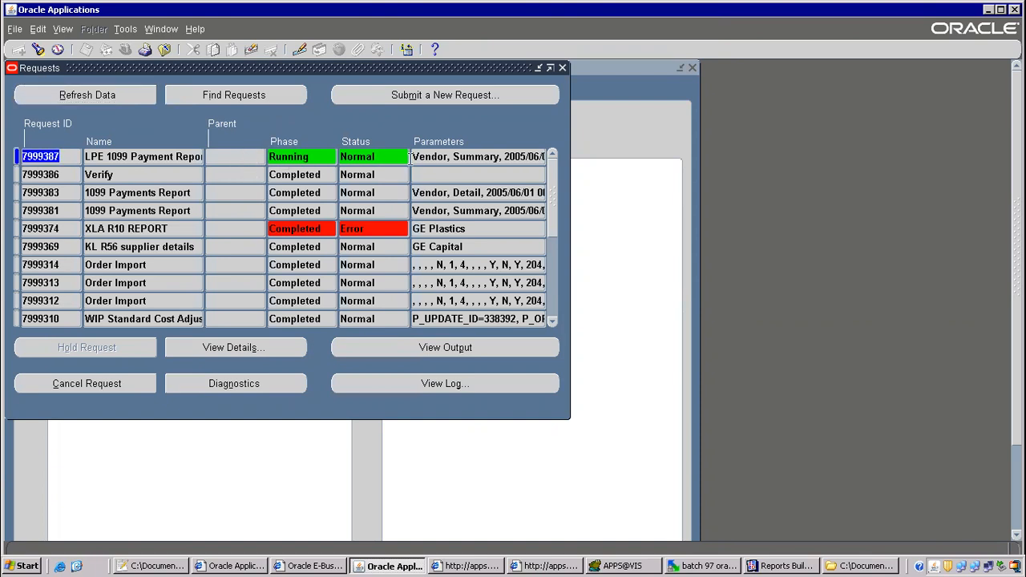
{"action": "left_click", "coordinate": [460, 156]}
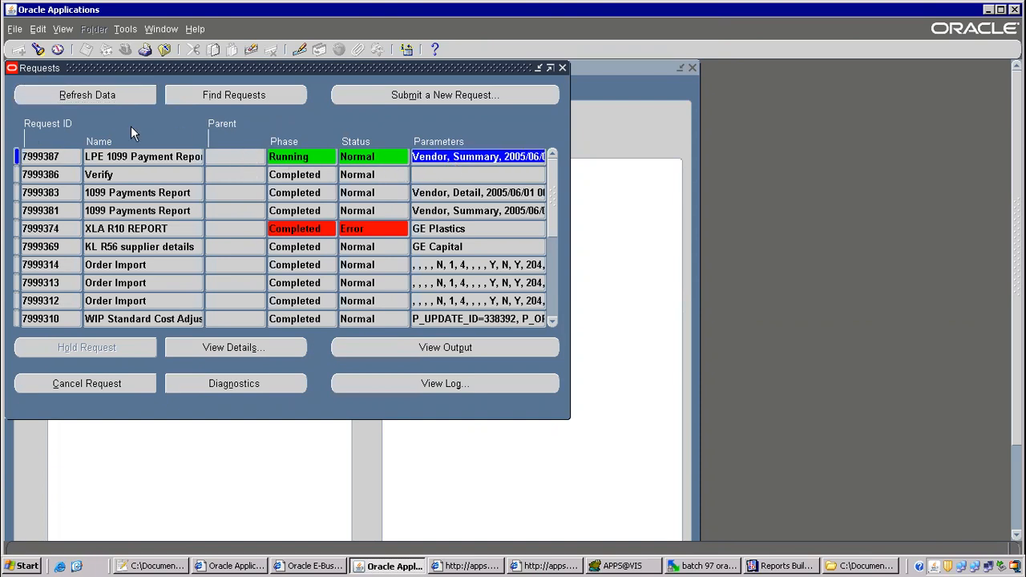
{"action": "left_click", "coordinate": [103, 97]}
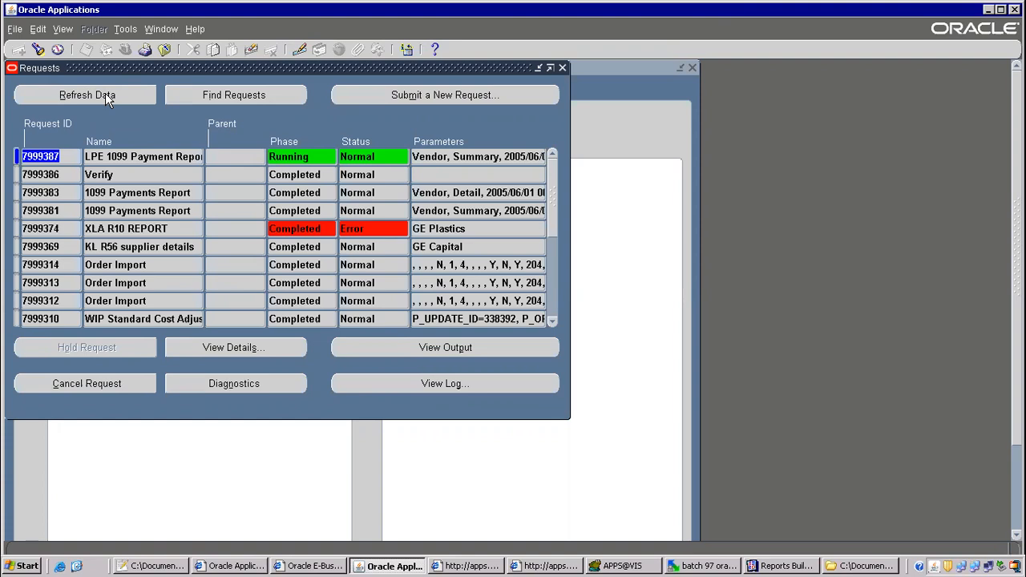
{"action": "left_click", "coordinate": [102, 96]}
{"action": "left_click", "coordinate": [102, 96]}
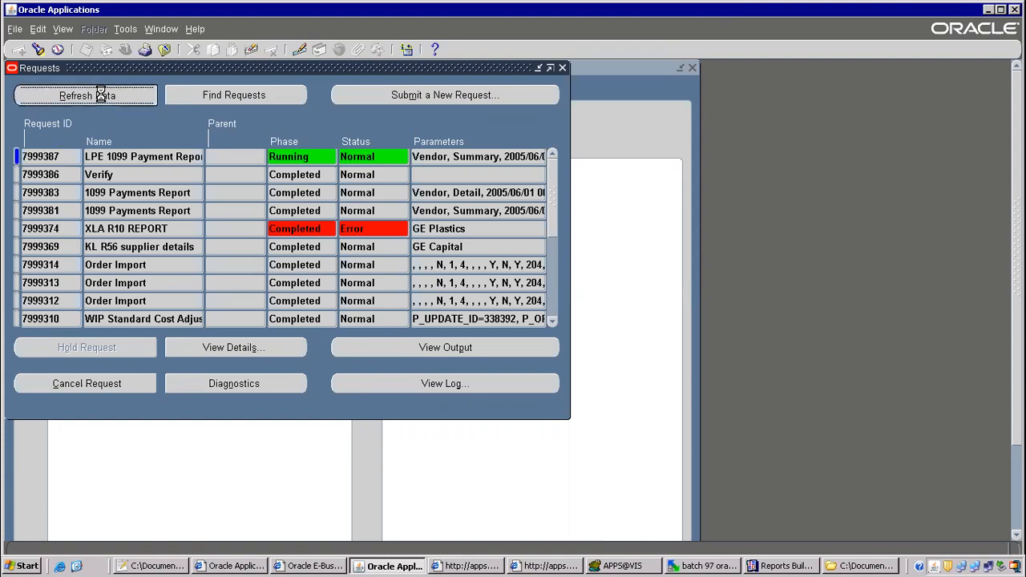
{"action": "left_click", "coordinate": [102, 96]}
{"action": "left_click", "coordinate": [102, 96]}
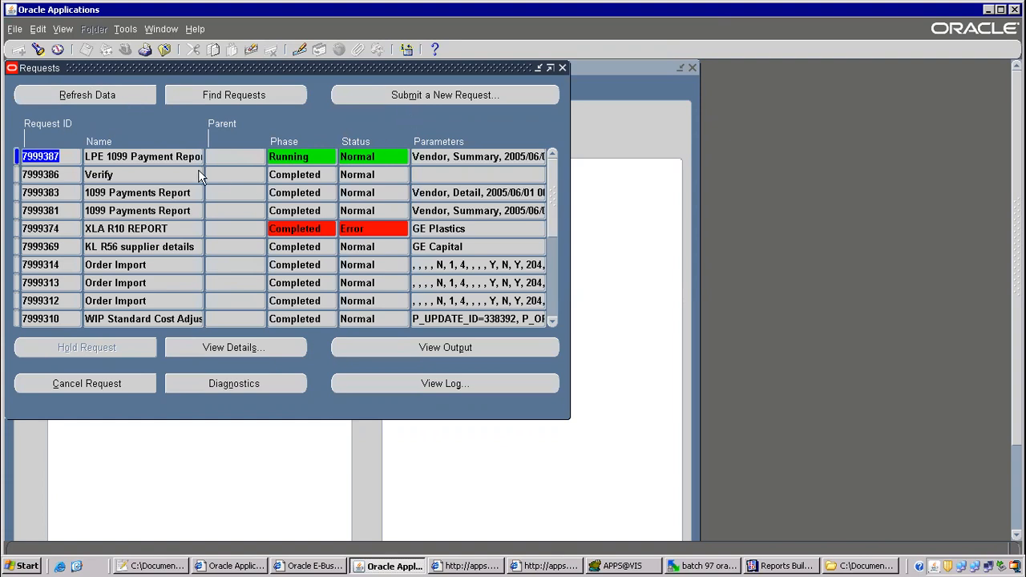
{"action": "left_click", "coordinate": [124, 101]}
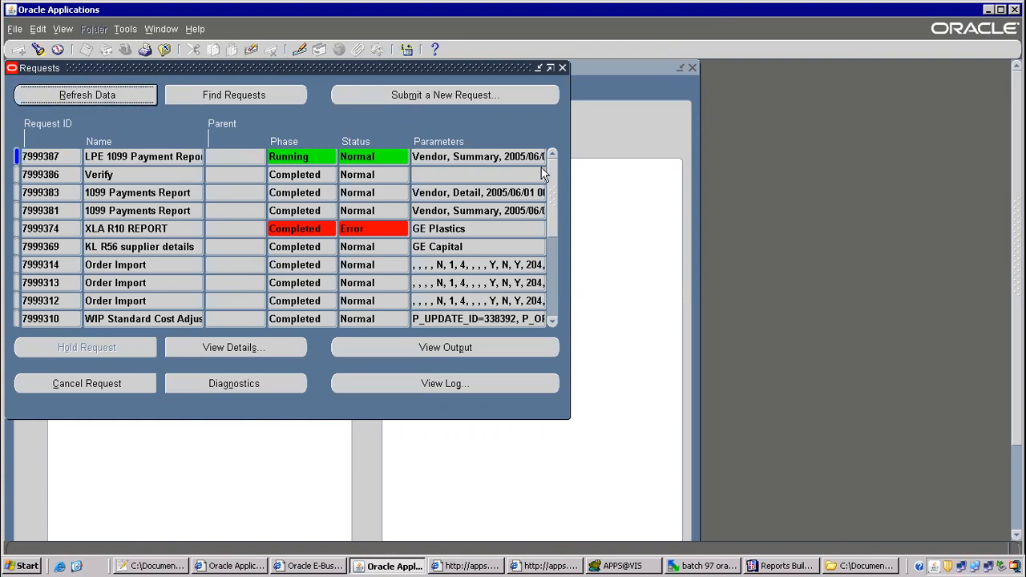
{"action": "left_click", "coordinate": [129, 97]}
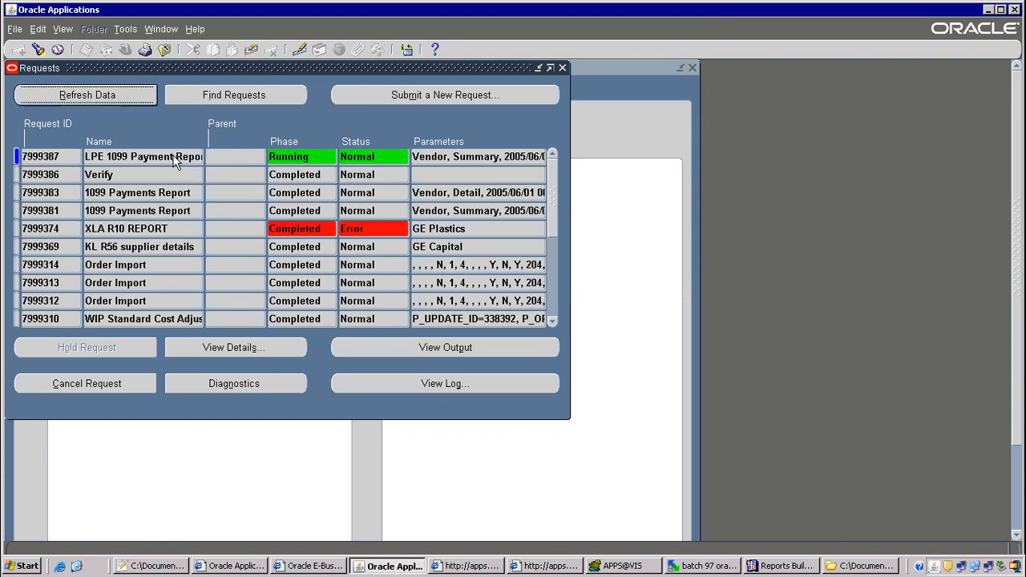
{"action": "left_click", "coordinate": [116, 91]}
{"action": "left_click", "coordinate": [112, 92]}
{"action": "left_click", "coordinate": [111, 92]}
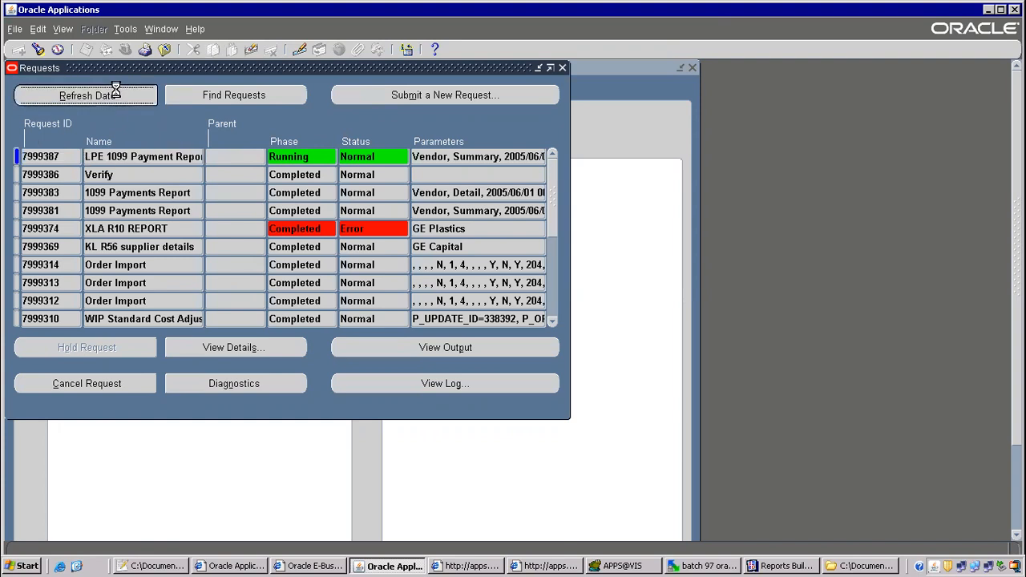
{"action": "left_click", "coordinate": [119, 91]}
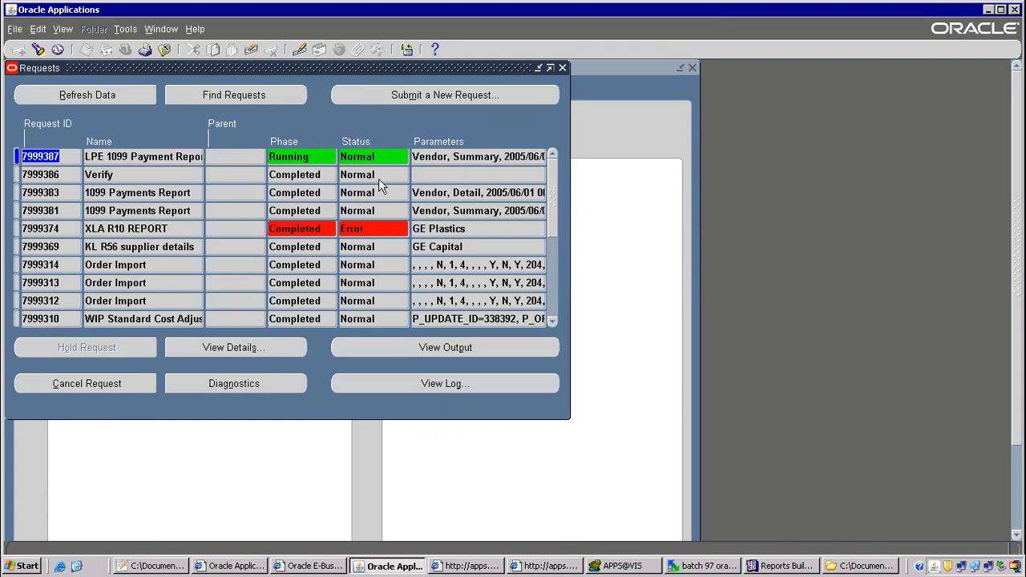
Reopen Requests for all my requests and requery until 7999387 still shows Running, Normal.
{"action": "left_click", "coordinate": [562, 68]}
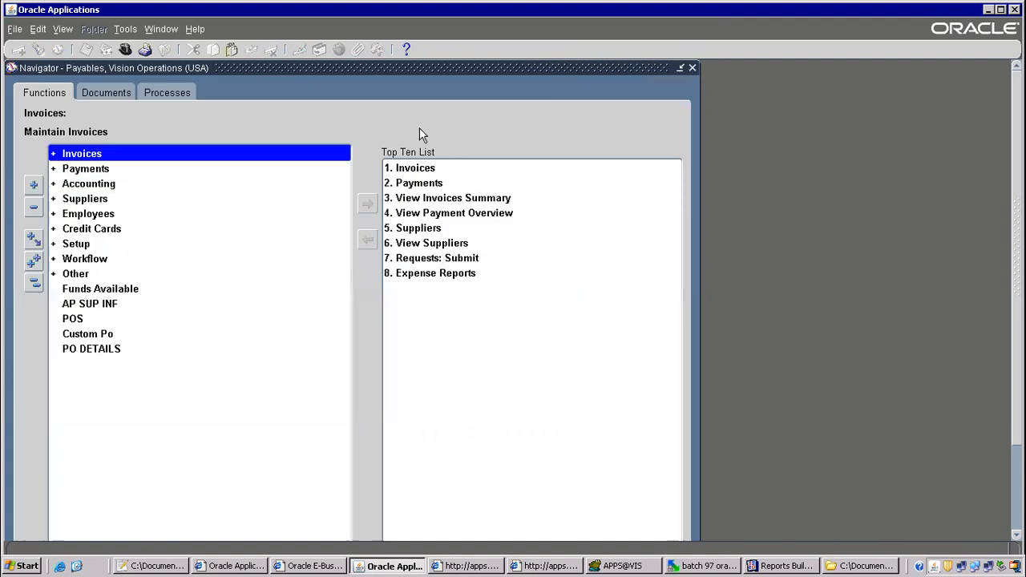
{"action": "left_click", "coordinate": [55, 30]}
{"action": "left_click", "coordinate": [66, 221]}
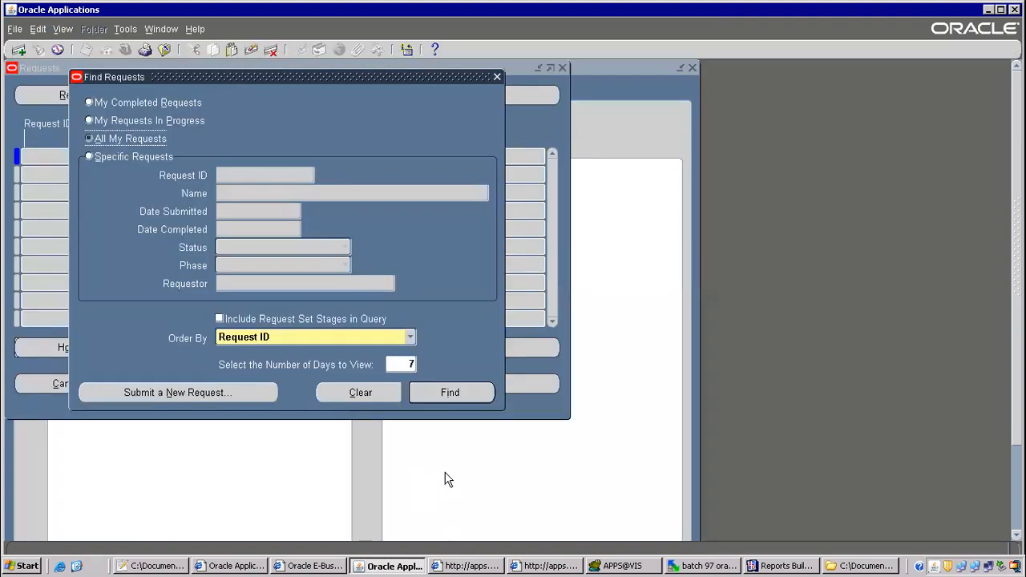
{"action": "left_click", "coordinate": [466, 391]}
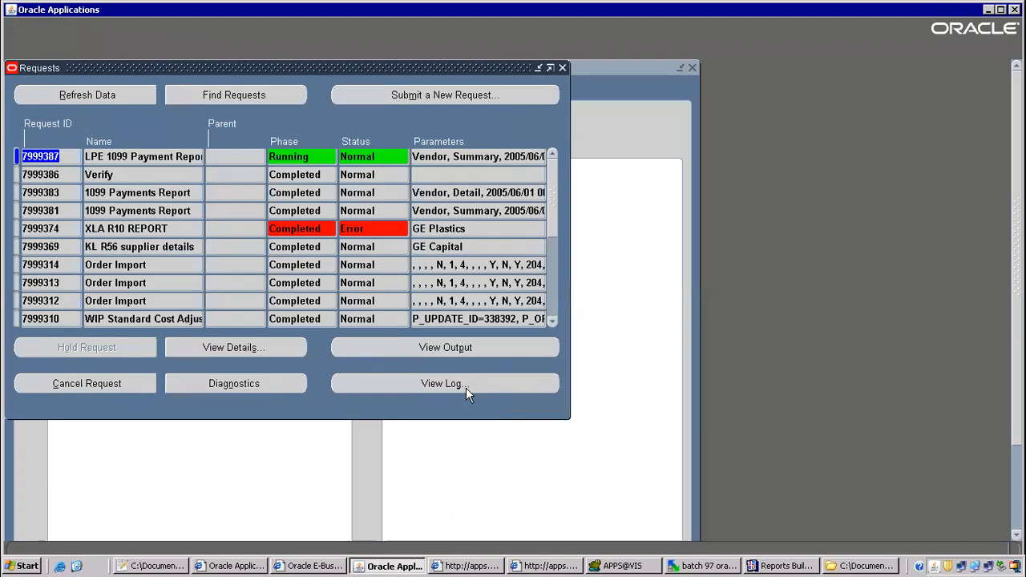
{"action": "left_click", "coordinate": [106, 93]}
{"action": "left_click", "coordinate": [107, 93]}
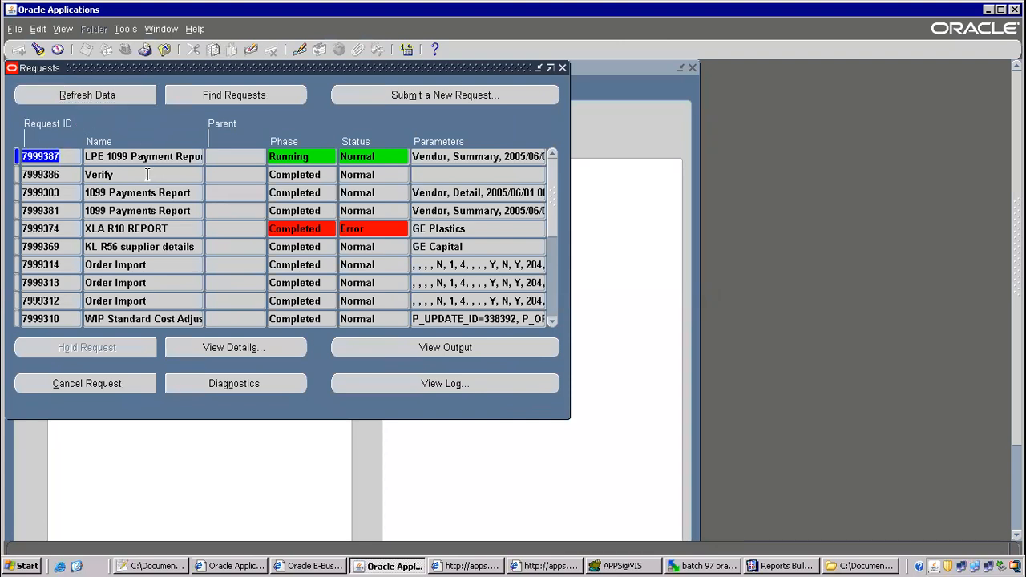
{"action": "left_click", "coordinate": [145, 158]}
{"action": "left_click", "coordinate": [130, 96]}
{"action": "left_click", "coordinate": [130, 96]}
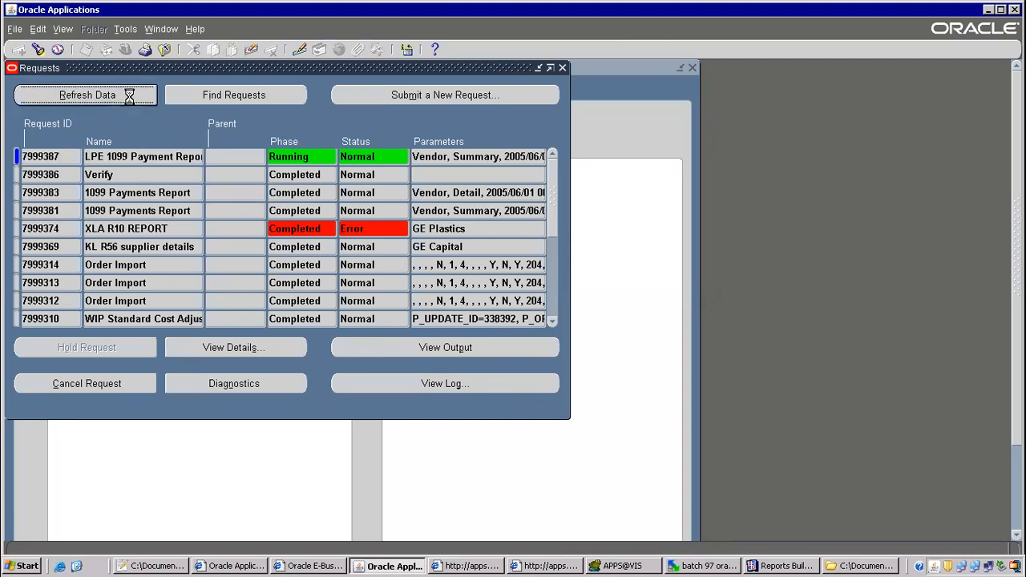
{"action": "left_click", "coordinate": [110, 96]}
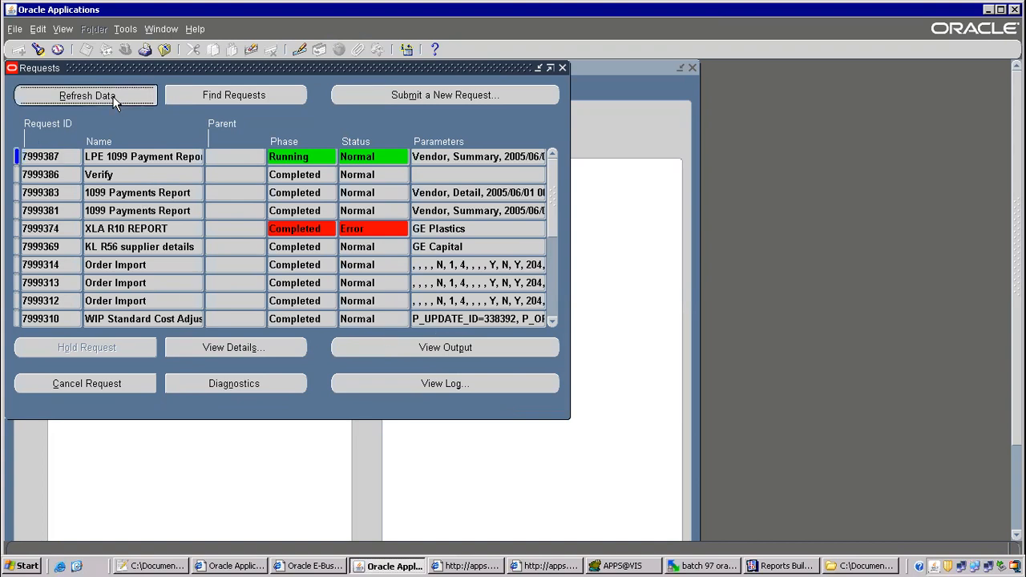
{"action": "left_click", "coordinate": [118, 93]}
{"action": "left_click", "coordinate": [117, 93]}
{"action": "left_click", "coordinate": [117, 93]}
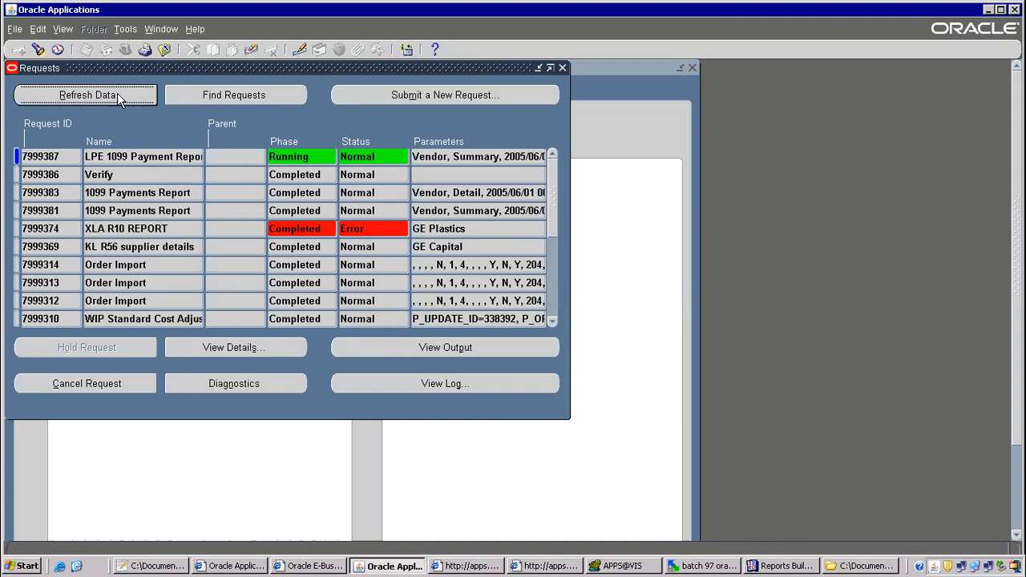
Review the tmp007 report's Data Model groups in Reports Builder, then return to the Requests list.
{"action": "left_click", "coordinate": [777, 566]}
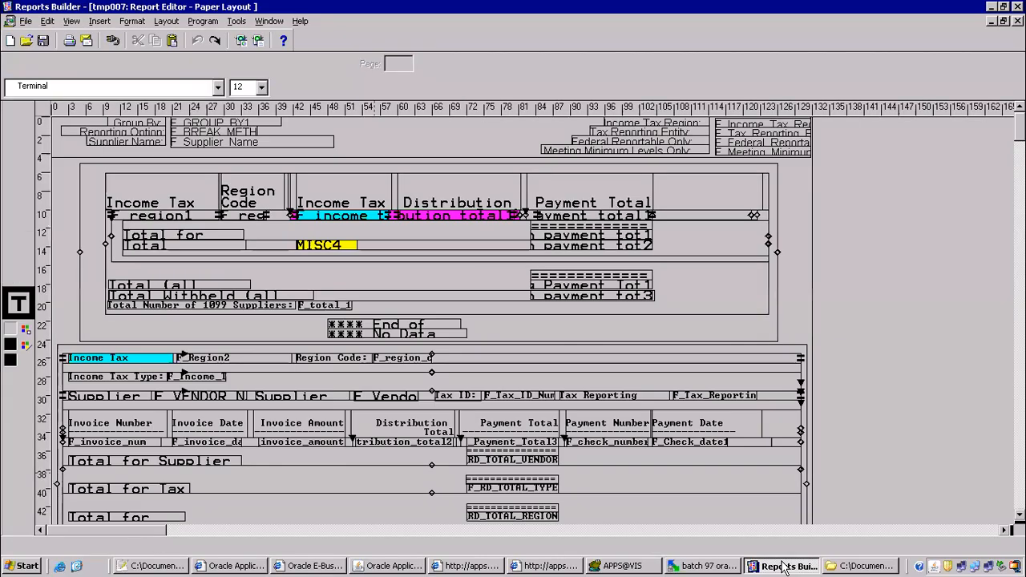
{"action": "left_click", "coordinate": [28, 67]}
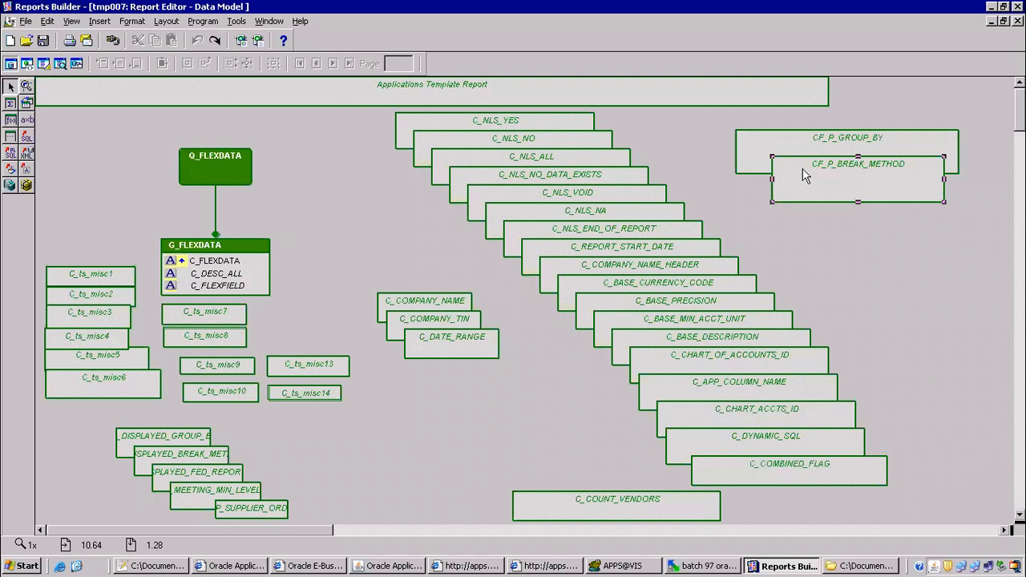
{"action": "scroll", "coordinate": [531, 301], "scroll_direction": "down", "scroll_amount": 5}
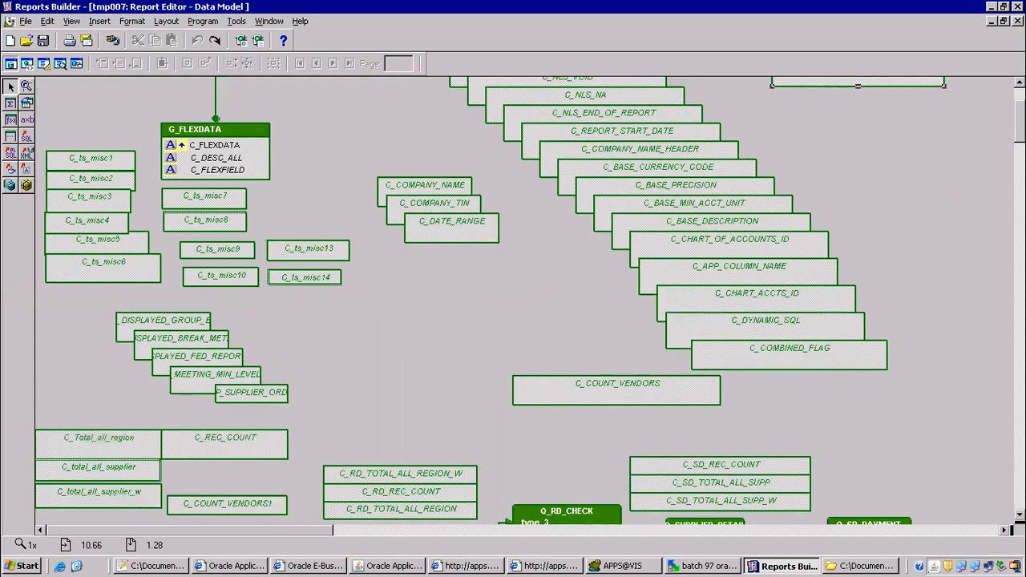
{"action": "scroll", "coordinate": [531, 300], "scroll_direction": "up", "scroll_amount": 5}
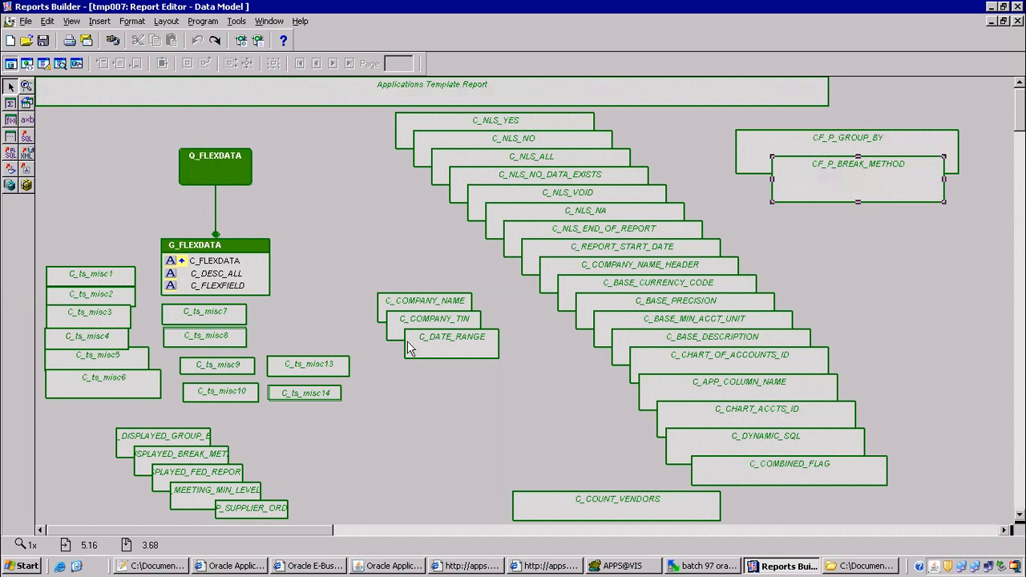
{"action": "left_click", "coordinate": [380, 565]}
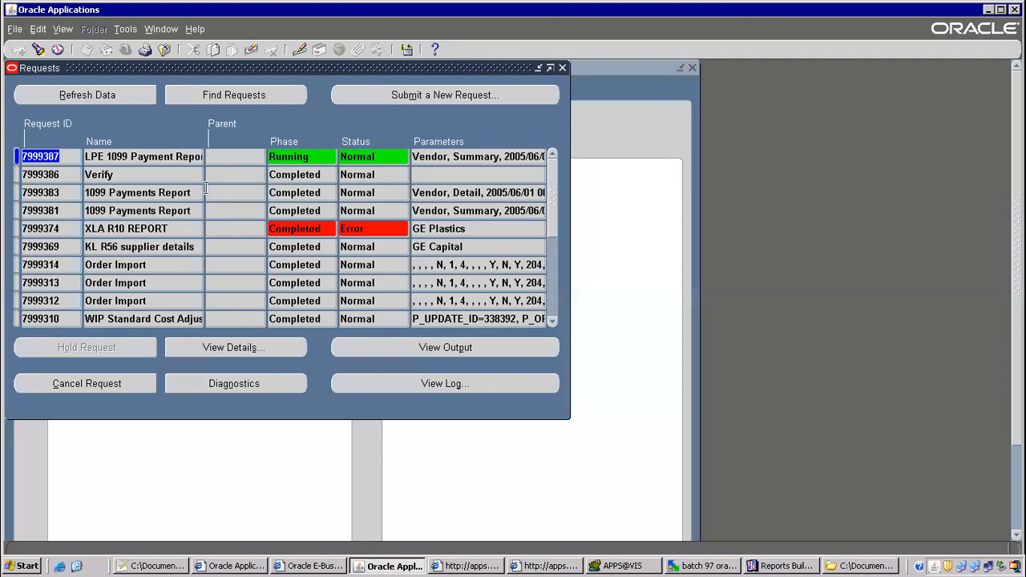
Requery the request list repeatedly; the LPE 1099 Payment Report request stays Running.
{"action": "left_click", "coordinate": [103, 98]}
{"action": "left_click", "coordinate": [102, 97]}
{"action": "left_click", "coordinate": [102, 97]}
{"action": "left_click", "coordinate": [90, 96]}
{"action": "left_click", "coordinate": [102, 97]}
{"action": "left_click", "coordinate": [99, 95]}
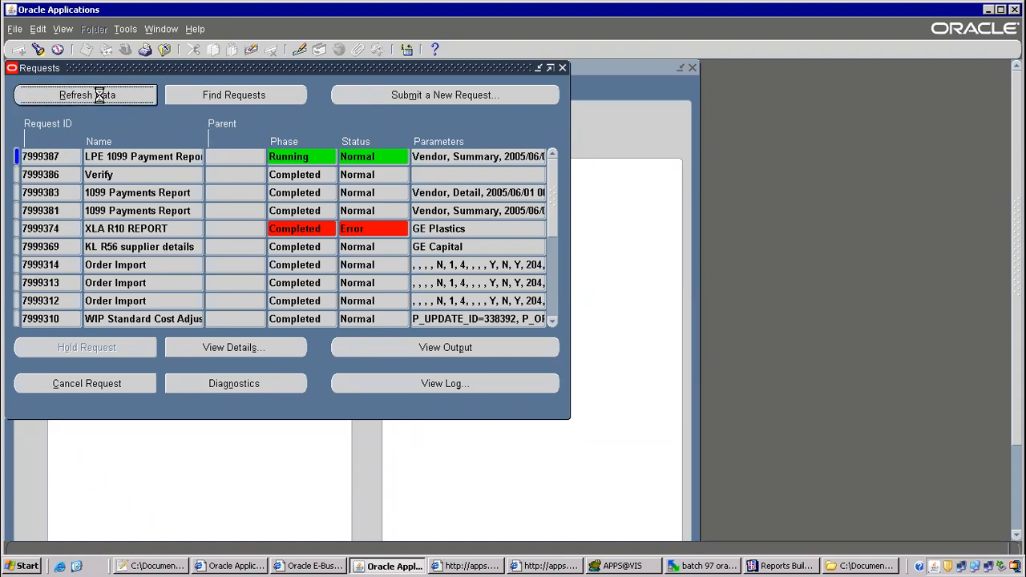
{"action": "left_click", "coordinate": [98, 95]}
{"action": "left_click", "coordinate": [96, 97]}
{"action": "left_click", "coordinate": [114, 101]}
{"action": "left_click", "coordinate": [112, 100]}
{"action": "left_click", "coordinate": [120, 96]}
{"action": "left_click", "coordinate": [126, 98]}
{"action": "left_click", "coordinate": [120, 102]}
{"action": "left_click", "coordinate": [120, 102]}
{"action": "left_click", "coordinate": [121, 94]}
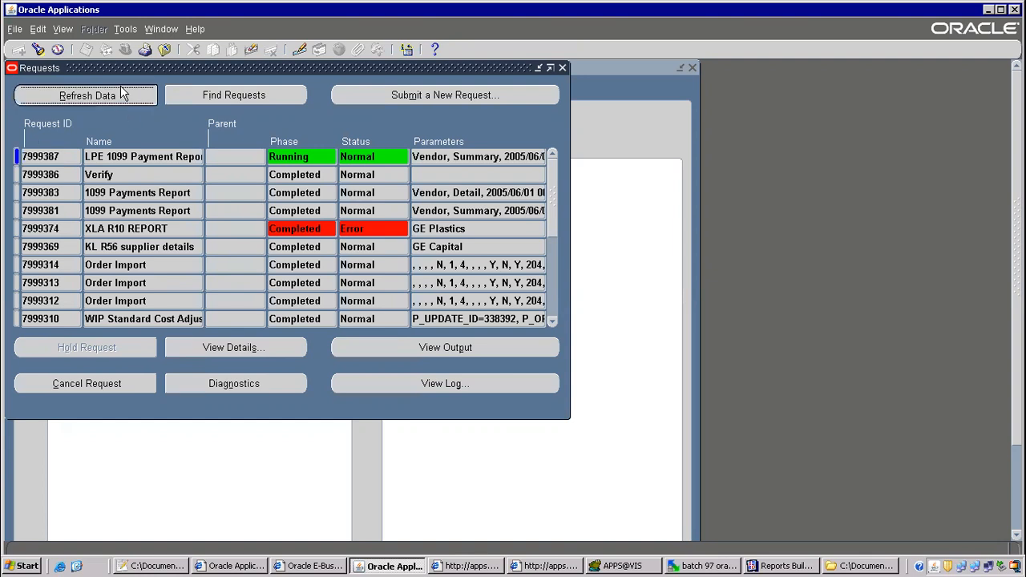
{"action": "key", "text": "Tab"}
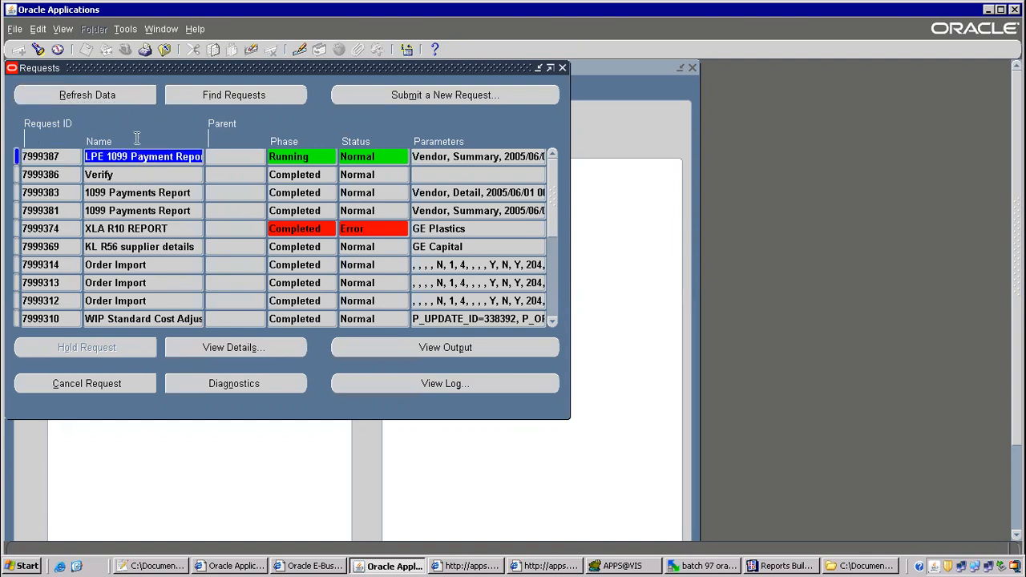
{"action": "left_click", "coordinate": [119, 97]}
{"action": "left_click", "coordinate": [119, 97]}
{"action": "left_click", "coordinate": [118, 97]}
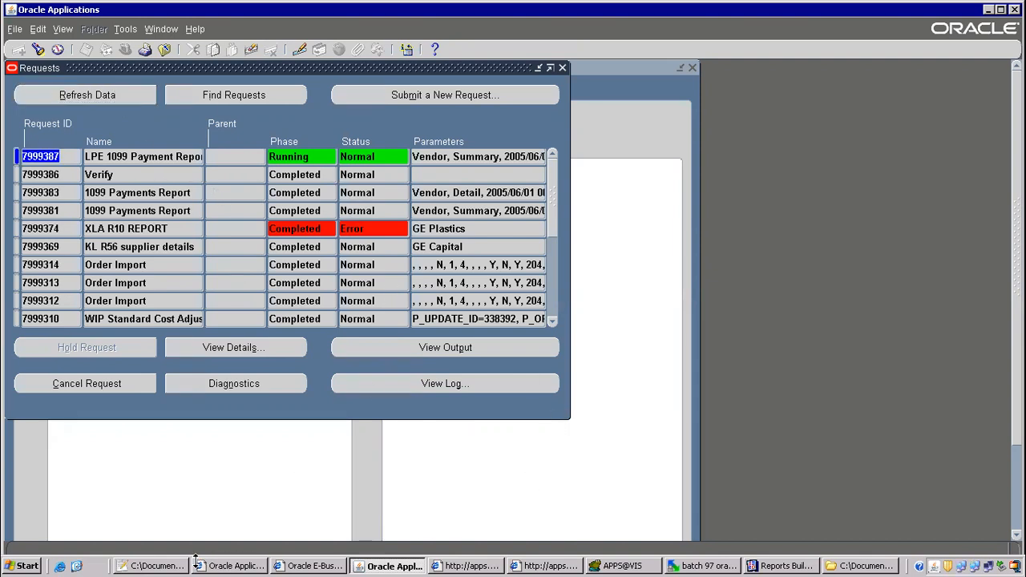
{"action": "left_click", "coordinate": [110, 95]}
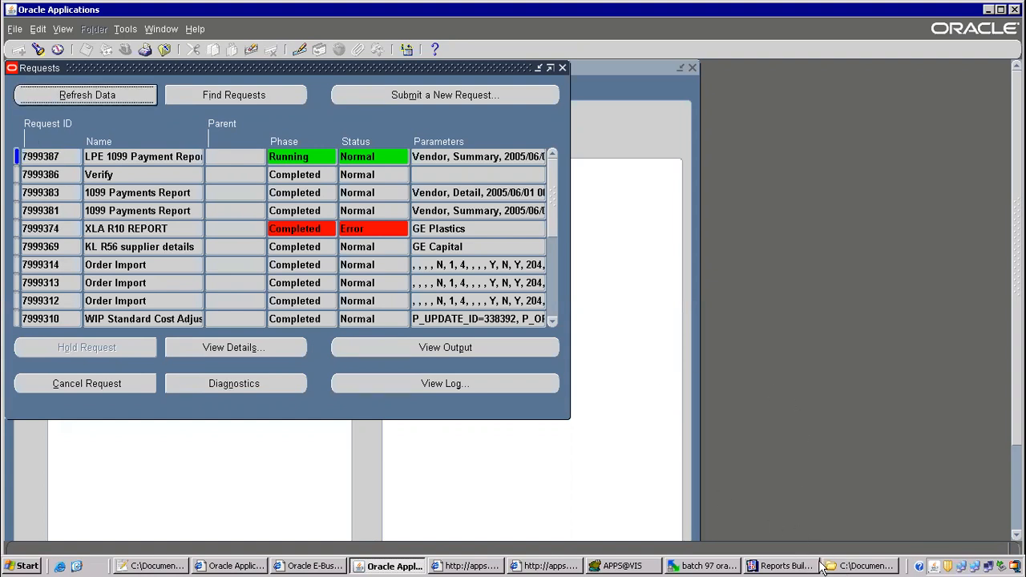
Bring the Reports Builder tmp007 Data Model view to the front.
{"action": "left_click", "coordinate": [790, 567]}
{"action": "left_click", "coordinate": [790, 567]}
{"action": "left_click", "coordinate": [757, 566]}
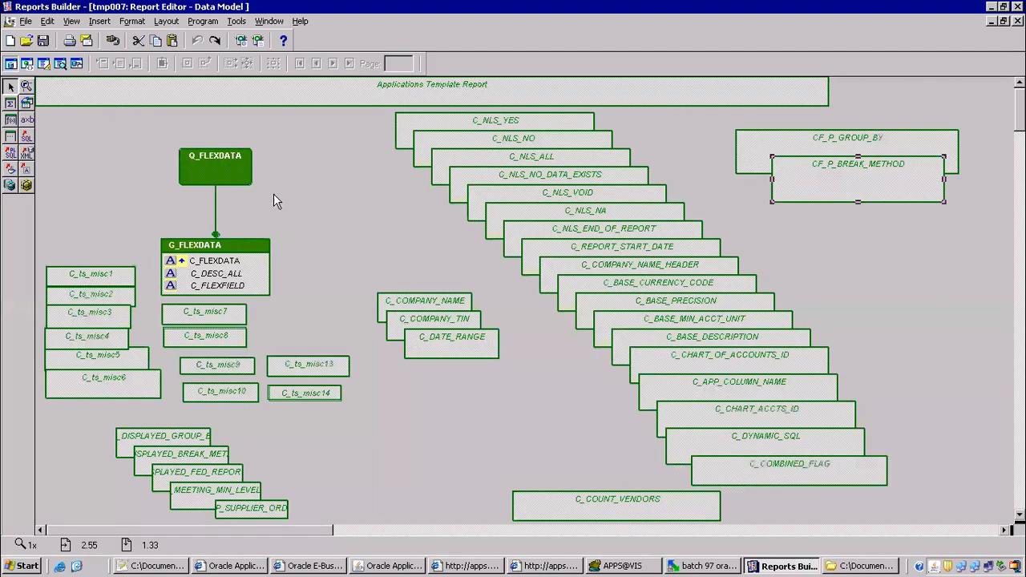
Show tmp007's Paper Layout and review the Income Tax, Supplier and Invoice totals frames.
{"action": "left_click", "coordinate": [44, 63]}
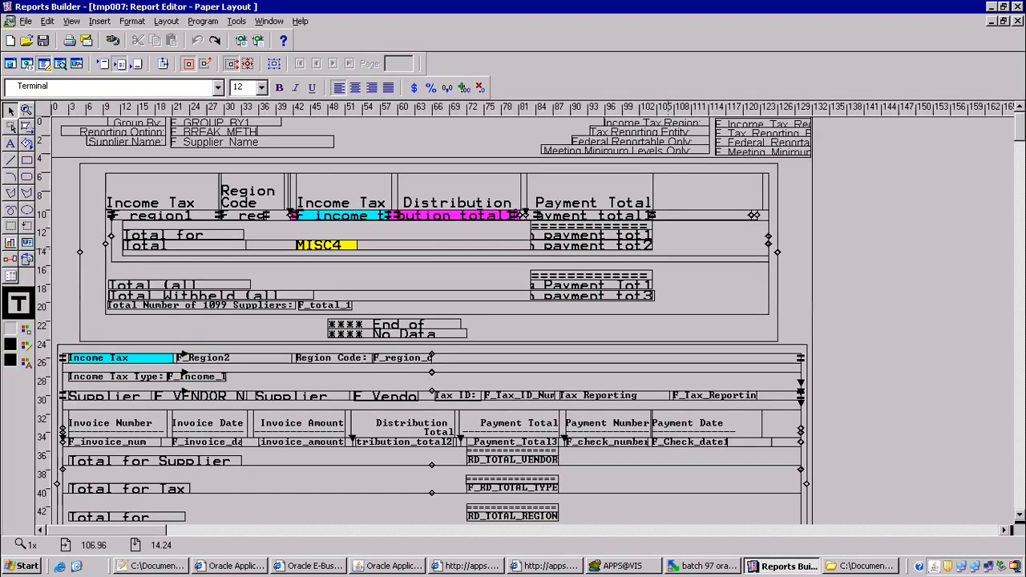
{"action": "scroll", "coordinate": [433, 321], "scroll_direction": "down", "scroll_amount": 15}
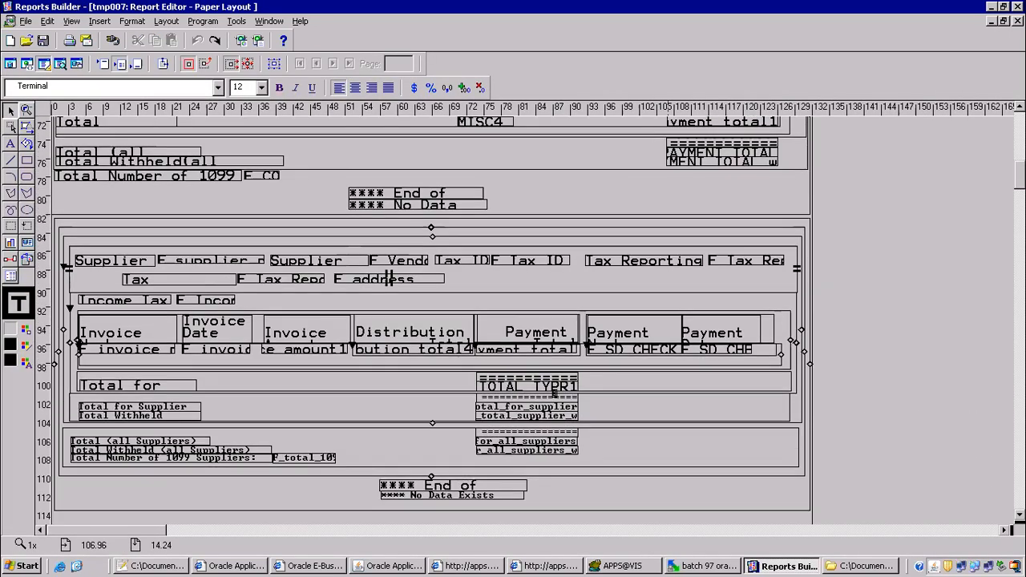
{"action": "scroll", "coordinate": [433, 321], "scroll_direction": "down", "scroll_amount": 2}
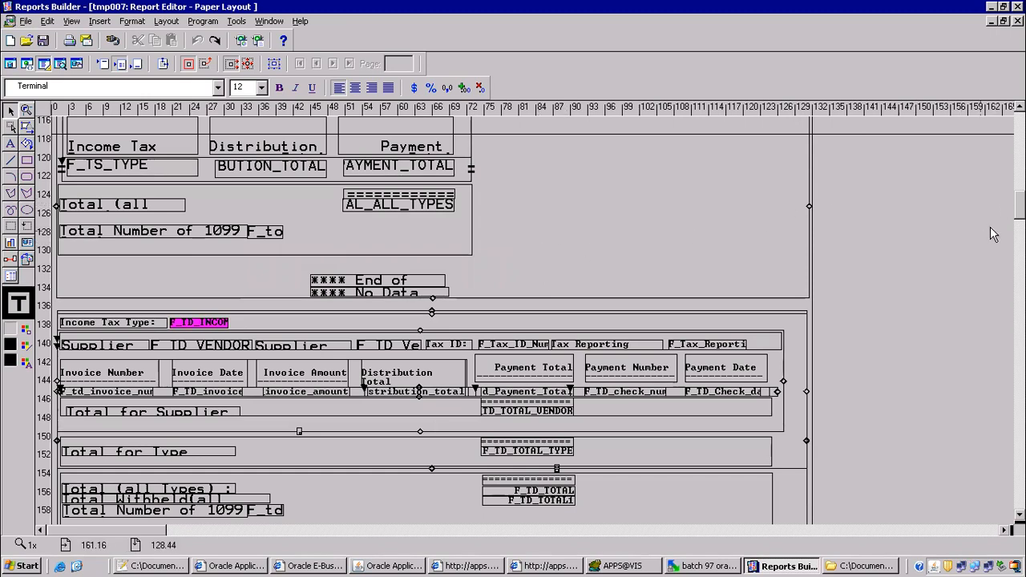
{"action": "scroll", "coordinate": [994, 235], "scroll_direction": "up", "scroll_amount": 10}
{"action": "scroll", "coordinate": [513, 320], "scroll_direction": "up", "scroll_amount": 3}
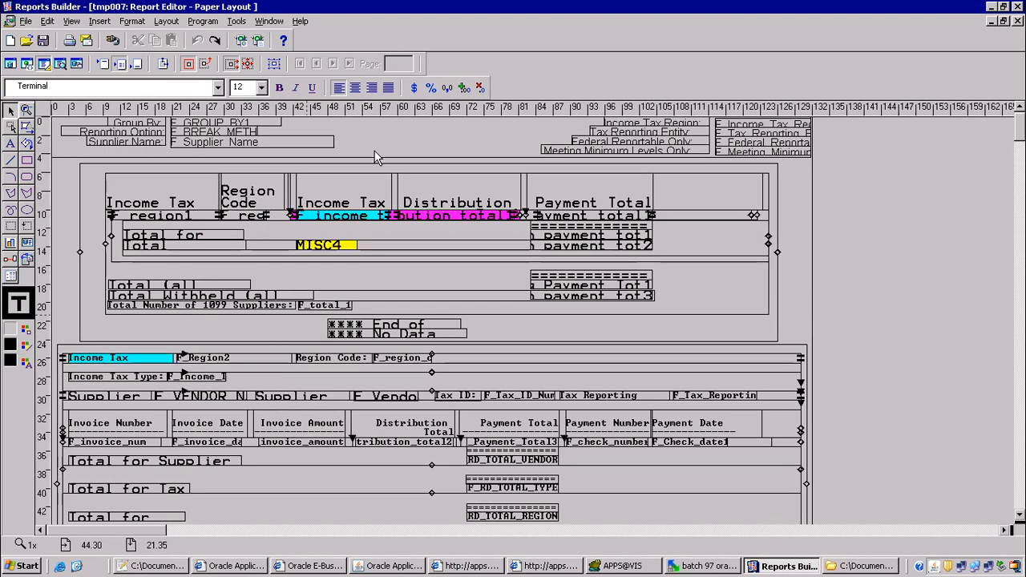
{"action": "left_click", "coordinate": [395, 565]}
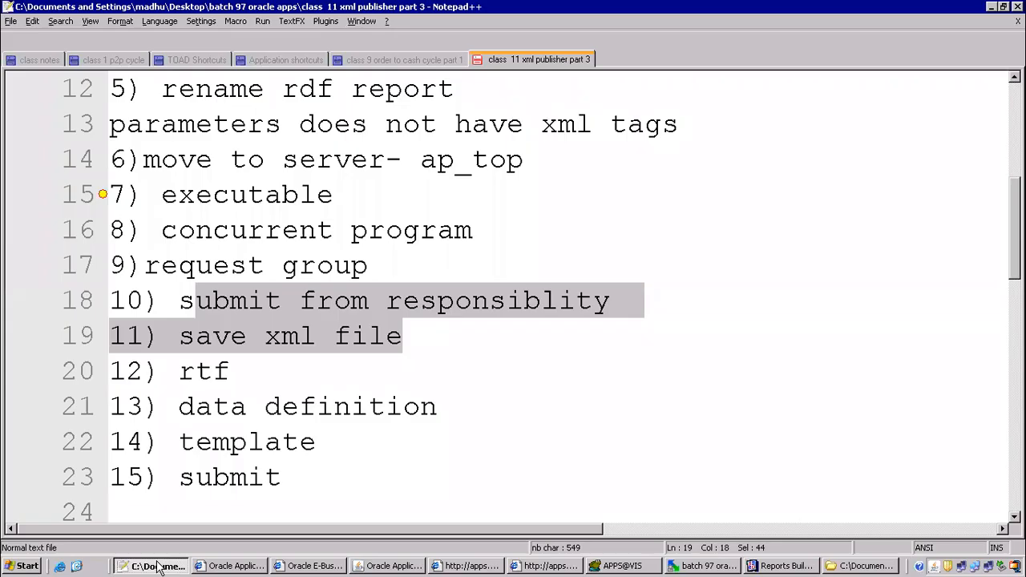
Highlight steps 7 through 11 in the Notepad++ class notes.
{"action": "left_click", "coordinate": [156, 566]}
{"action": "left_click", "coordinate": [232, 271]}
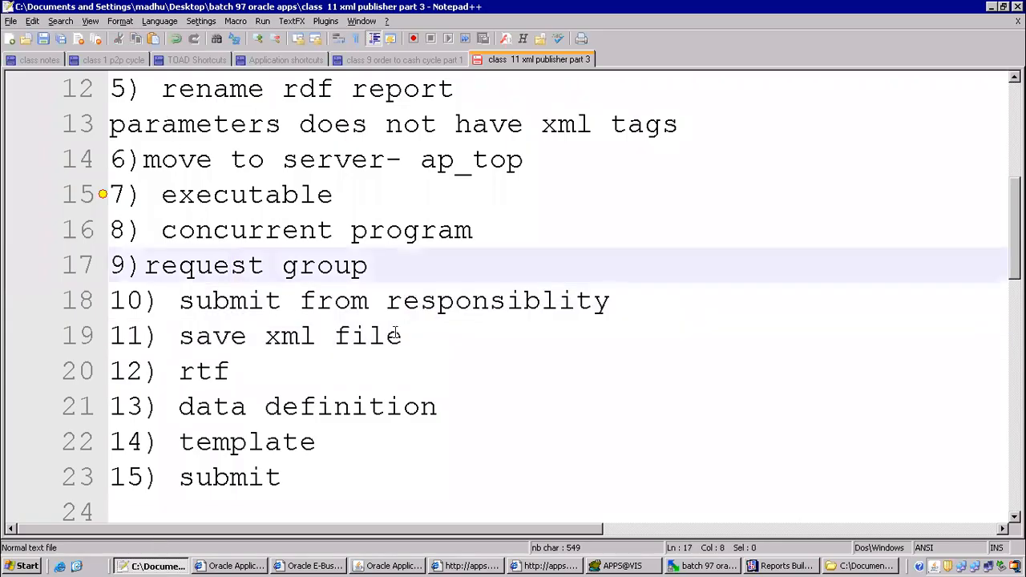
{"action": "left_click_drag", "start_coordinate": [413, 335], "coordinate": [179, 194]}
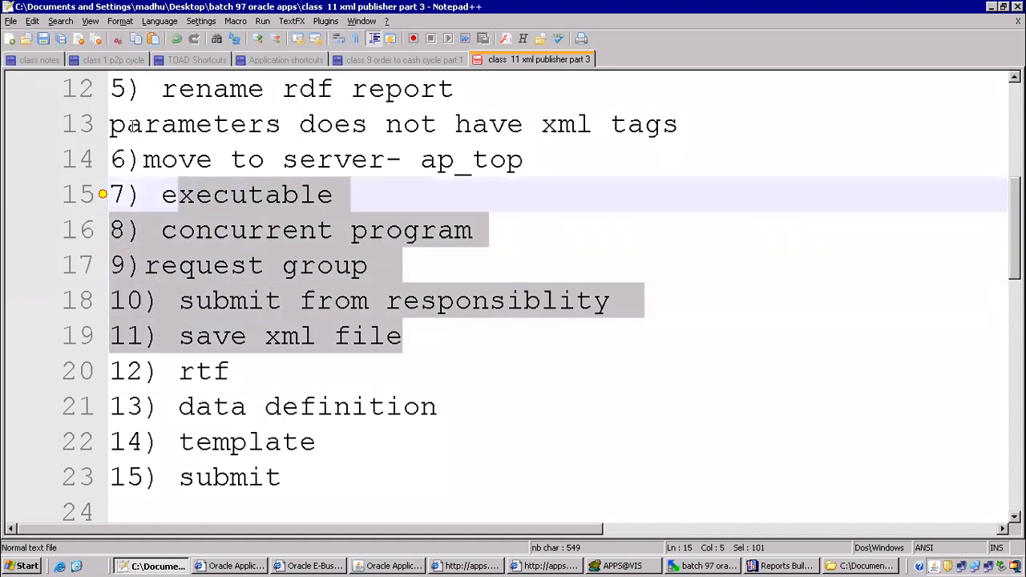
{"action": "left_click_drag", "start_coordinate": [131, 126], "coordinate": [110, 124]}
Highlight the remaining steps 12 through 15, then return to the Requests window.
{"action": "left_click", "coordinate": [174, 371]}
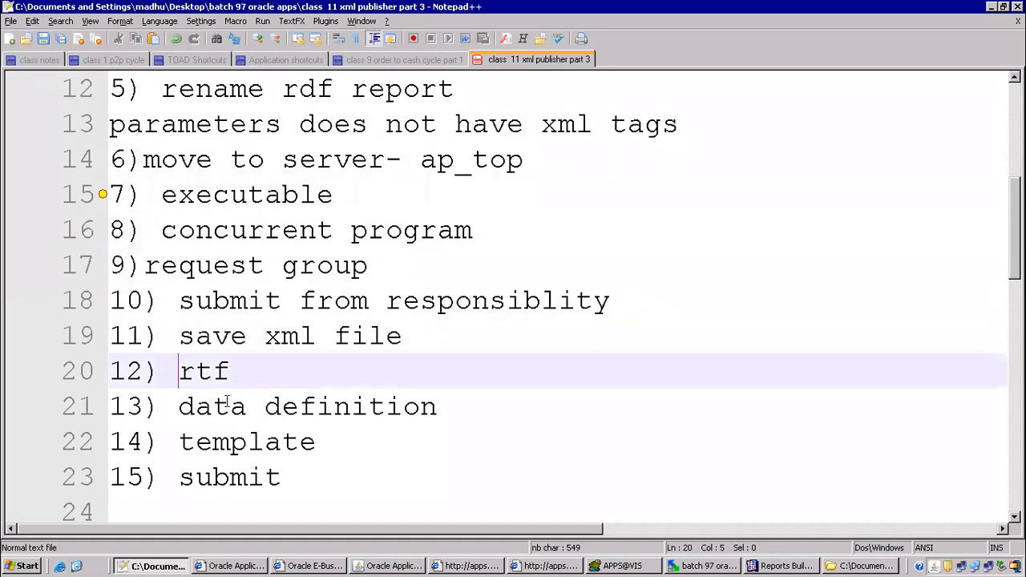
{"action": "left_click", "coordinate": [317, 479], "text": "shift"}
{"action": "left_click", "coordinate": [321, 497], "text": "shift"}
{"action": "scroll", "coordinate": [359, 315], "scroll_direction": "down", "scroll_amount": 1}
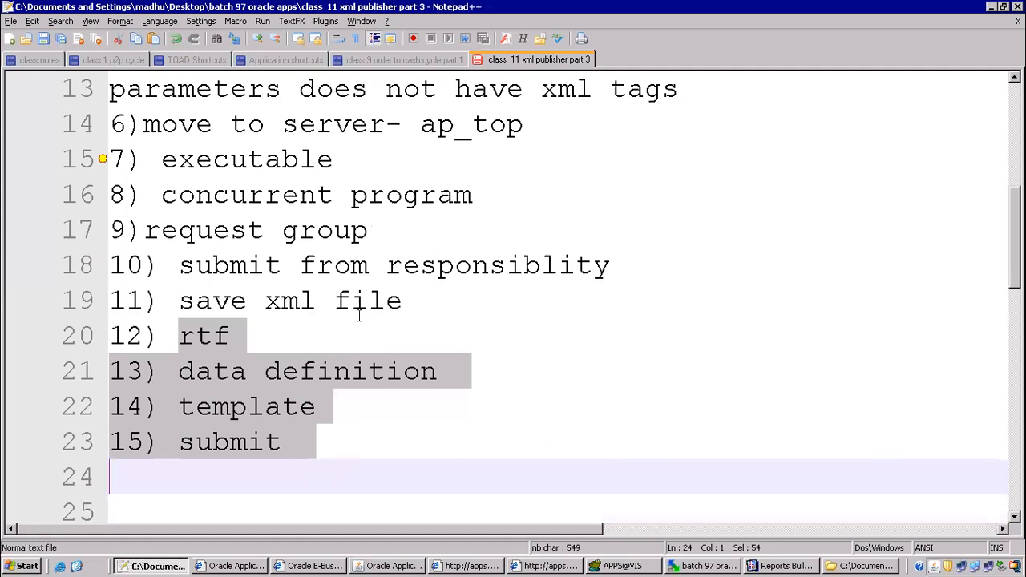
{"action": "left_click", "coordinate": [366, 241]}
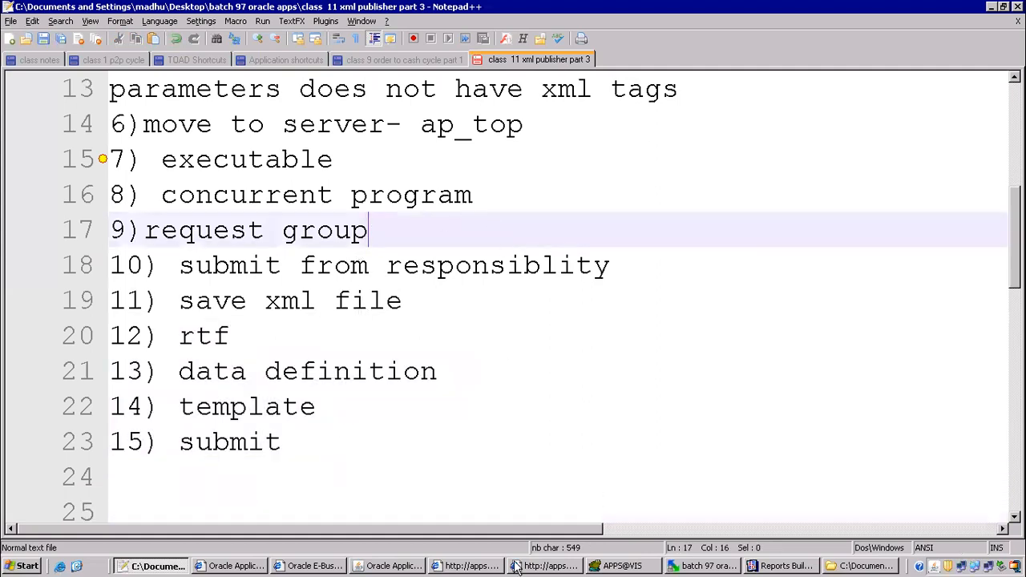
{"action": "left_click", "coordinate": [418, 567]}
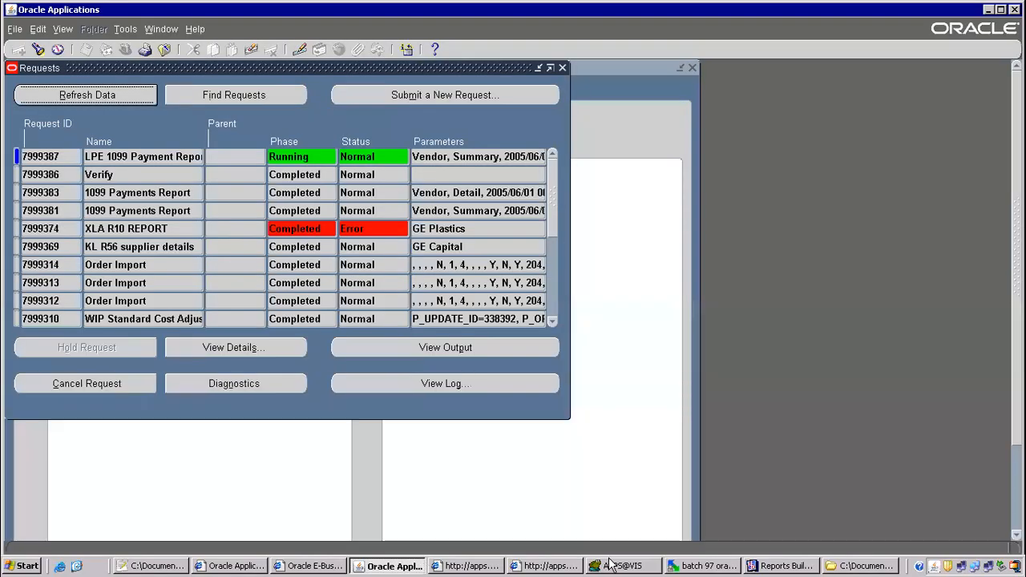
Requery the requests once more, then minimize the remote session to show the WordPad notes.
{"action": "left_click", "coordinate": [120, 95]}
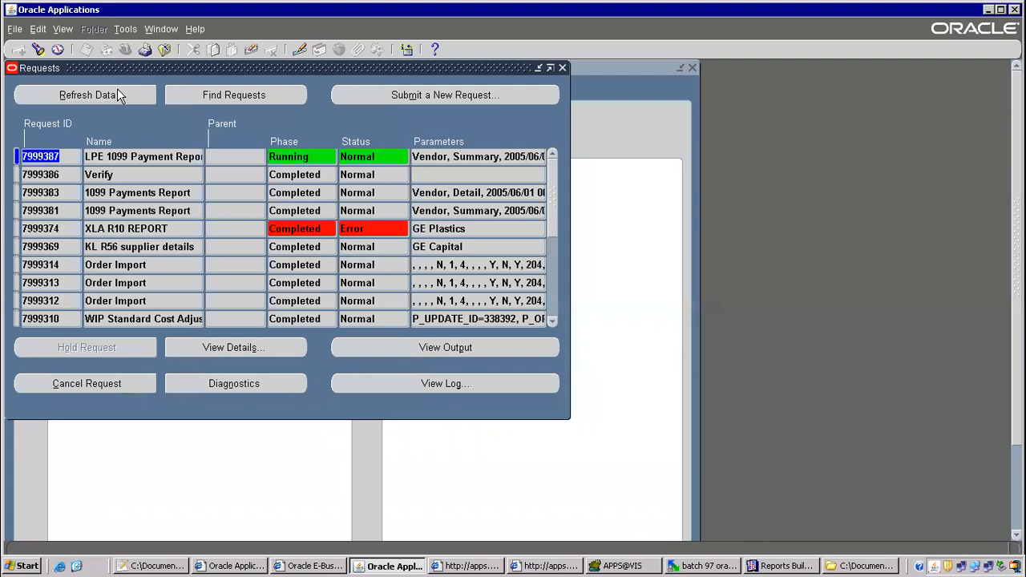
{"action": "left_click", "coordinate": [786, 565]}
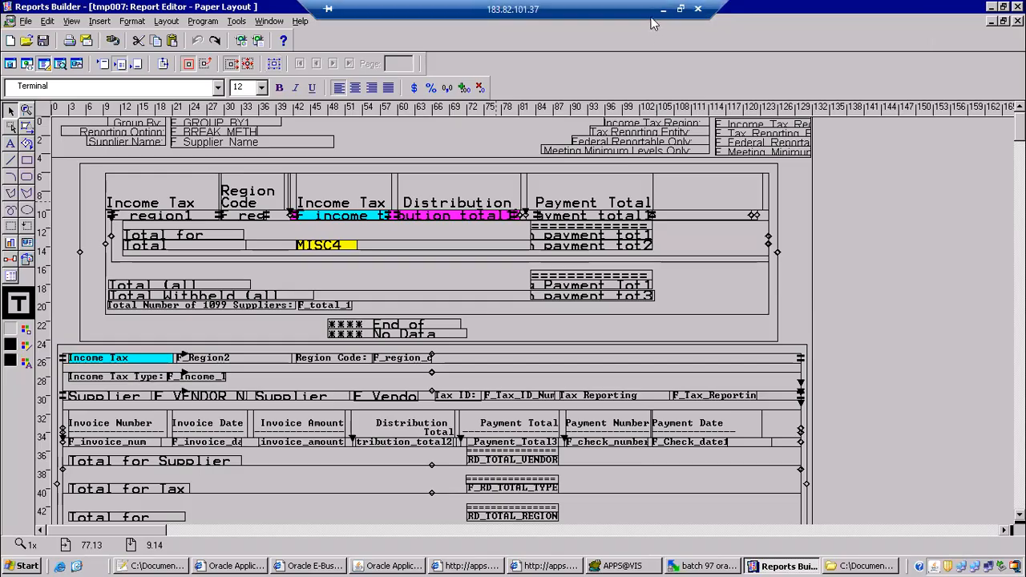
{"action": "left_click", "coordinate": [662, 9]}
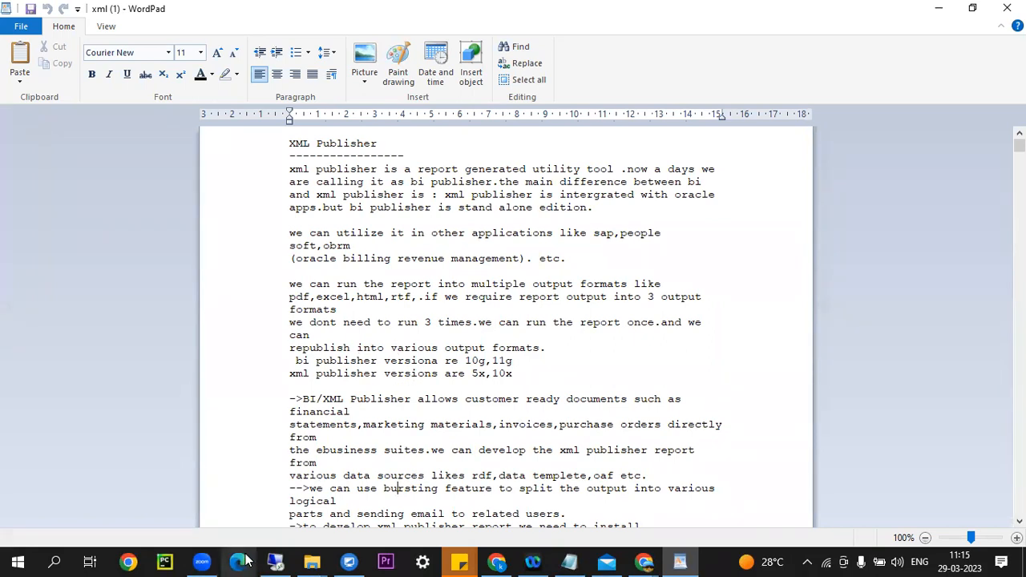
{"action": "left_click", "coordinate": [199, 561]}
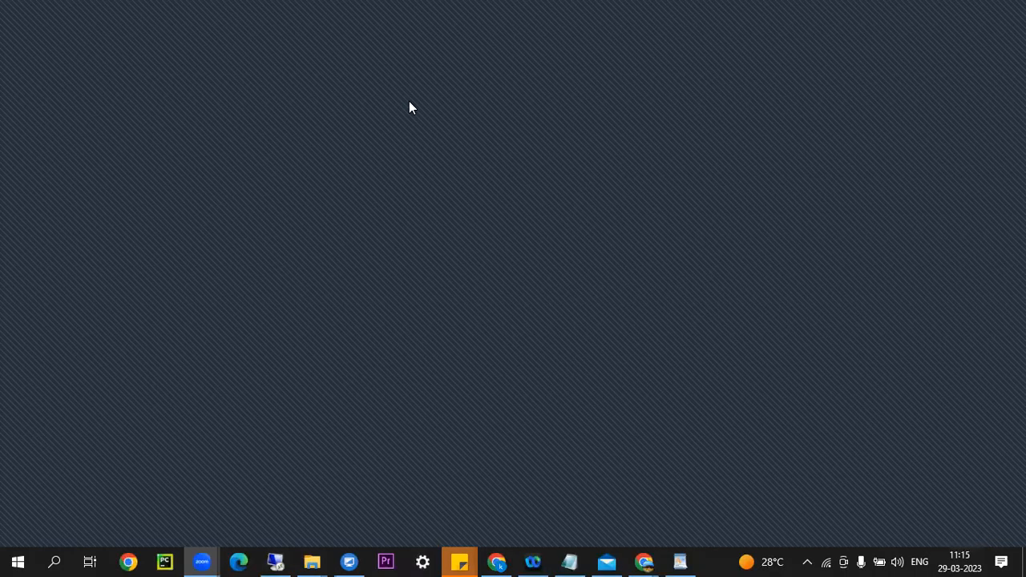
{"action": "key", "text": "alt+Tab"}
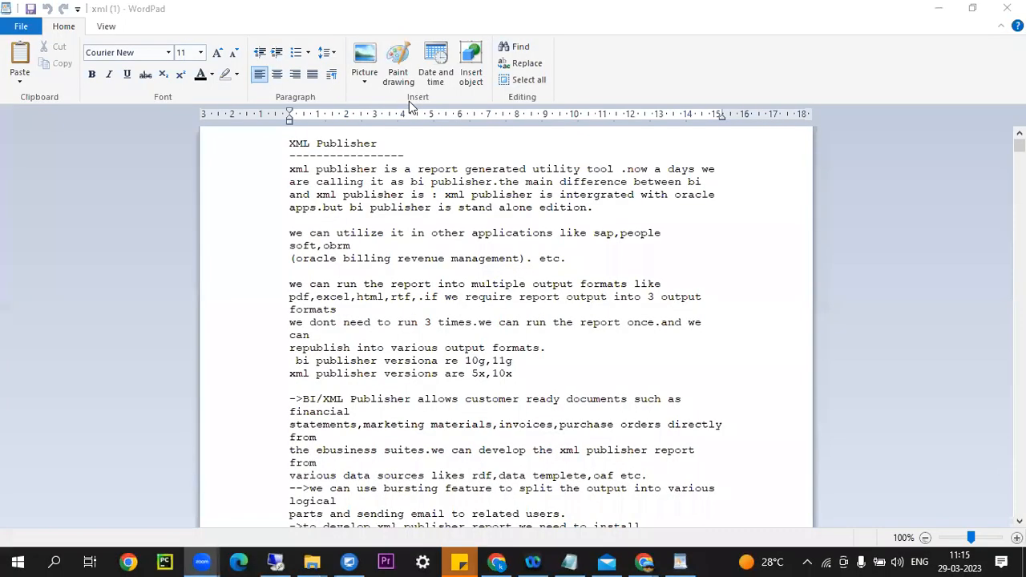